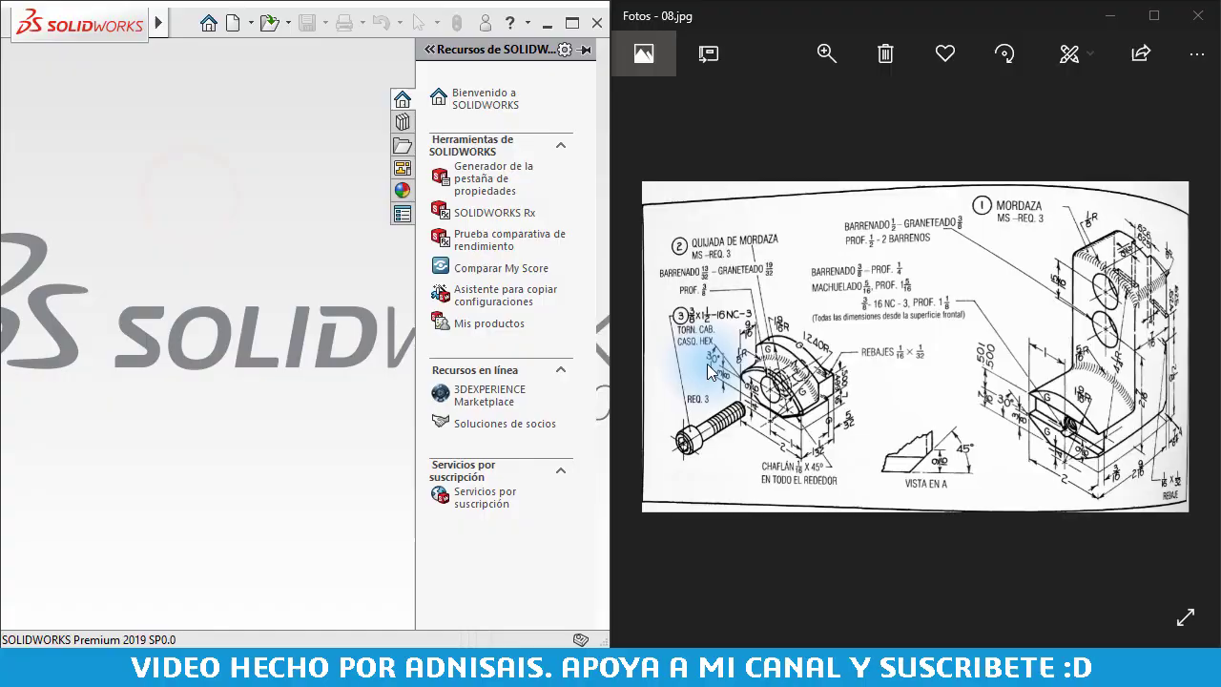
Zoom the 08.jpg reference drawing in Photos onto the MORDAZA jaw part
{"action": "left_click", "coordinate": [747, 324]}
{"action": "double_click", "coordinate": [1134, 334]}
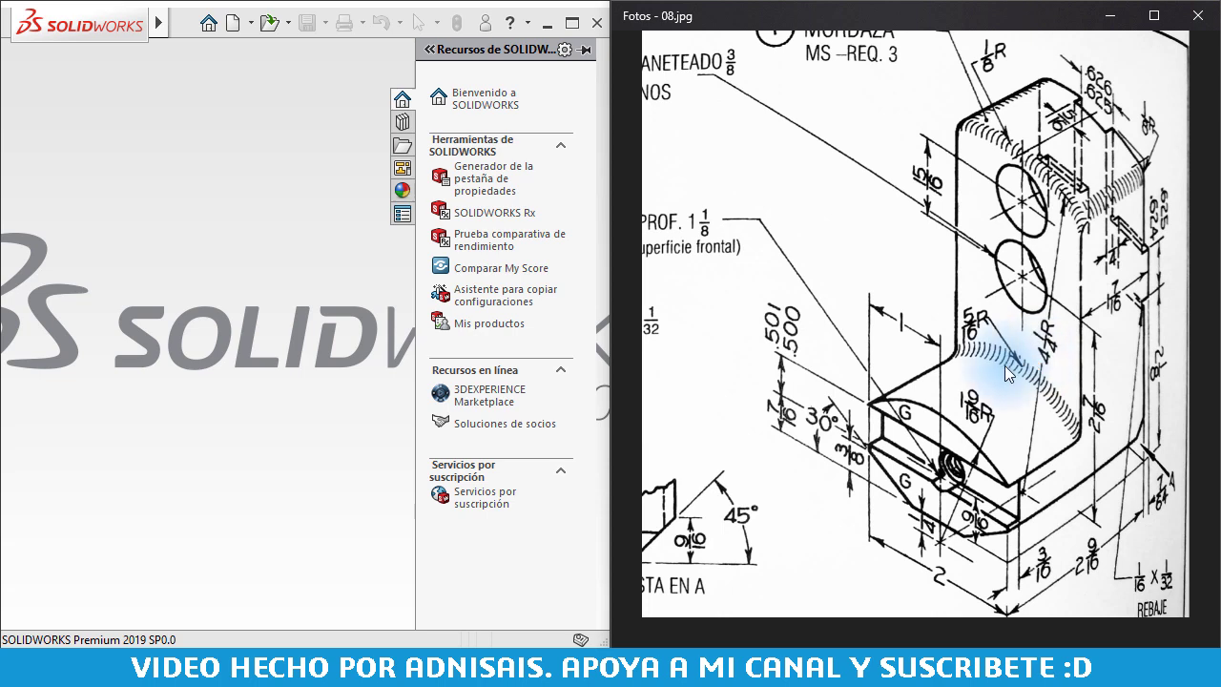
{"action": "scroll", "coordinate": [1010, 351], "scroll_direction": "down", "scroll_amount": 1}
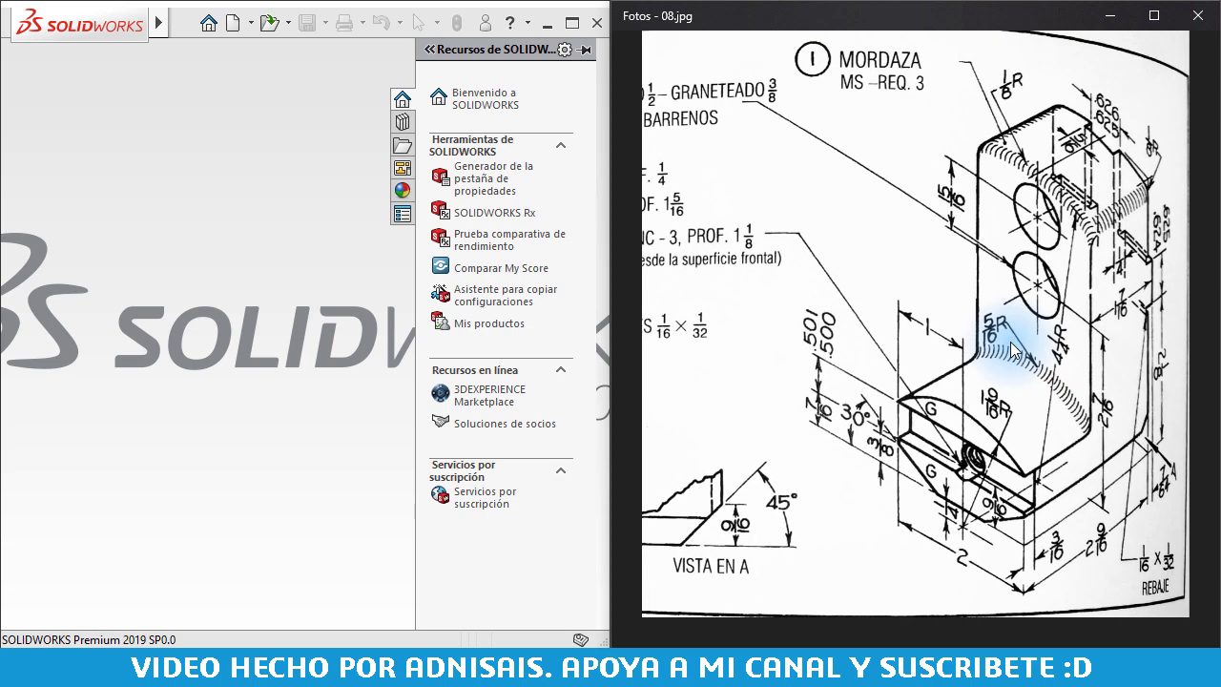
{"action": "double_click", "coordinate": [162, 285]}
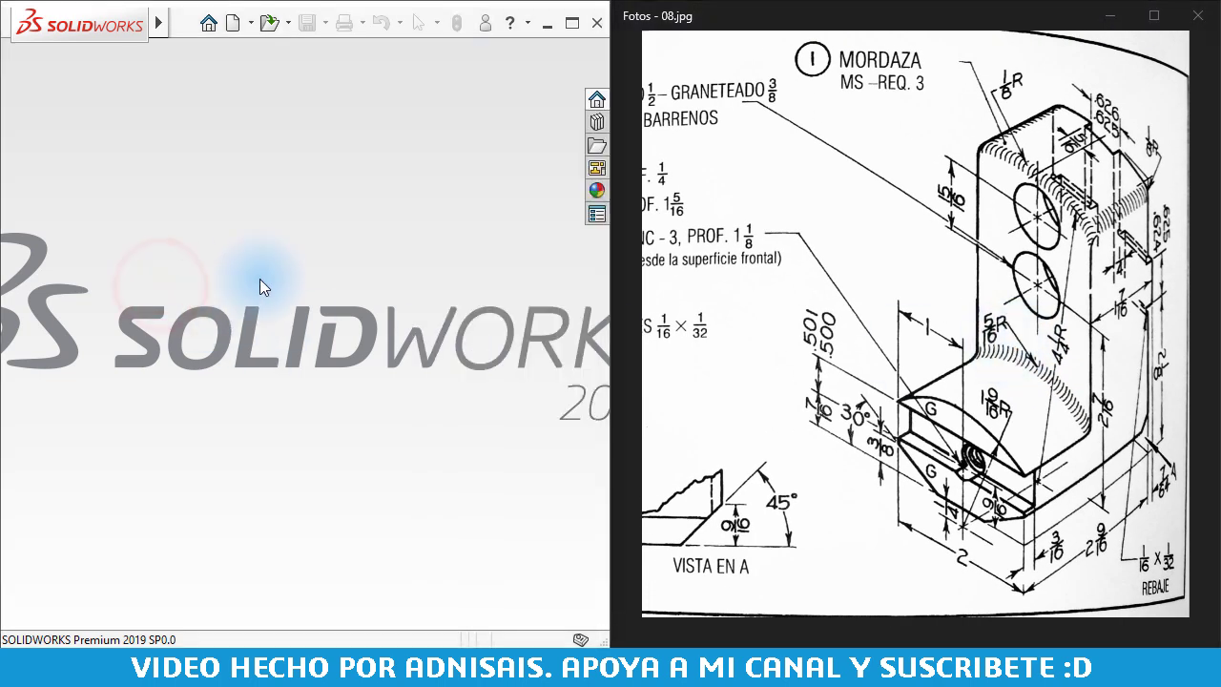
Create Pieza1 from the Pulgadas template and open Croquis1 on the Alzado front plane
{"action": "left_click", "coordinate": [563, 191]}
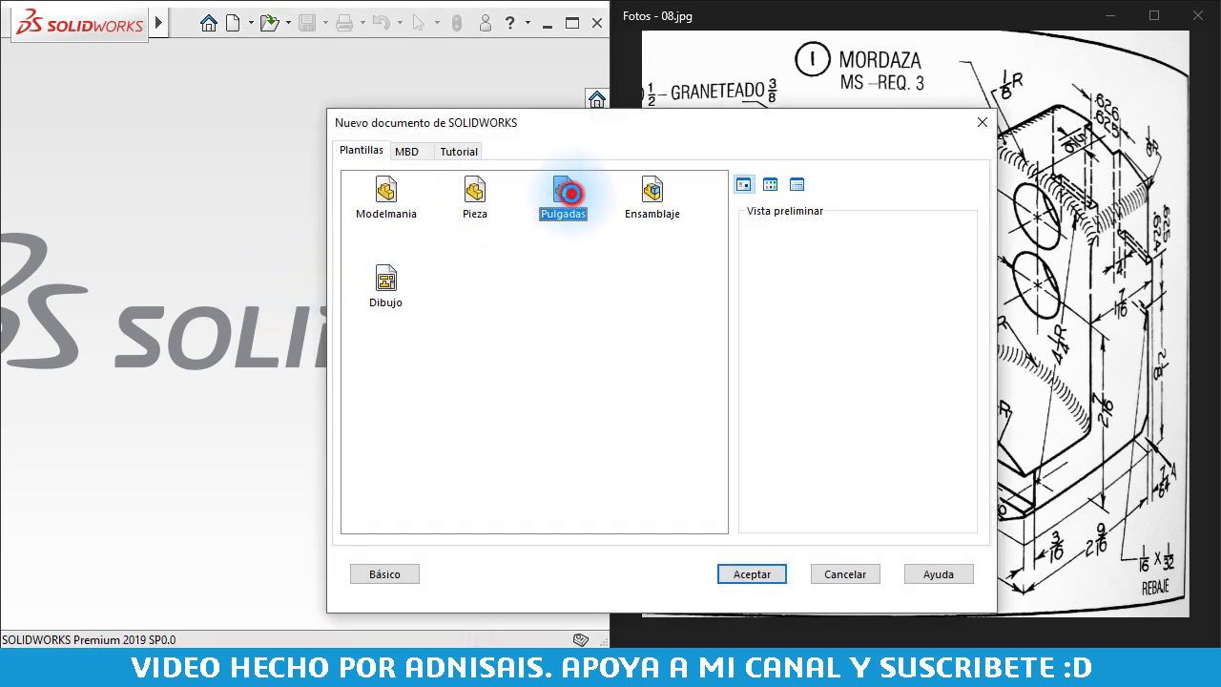
{"action": "double_click", "coordinate": [474, 190]}
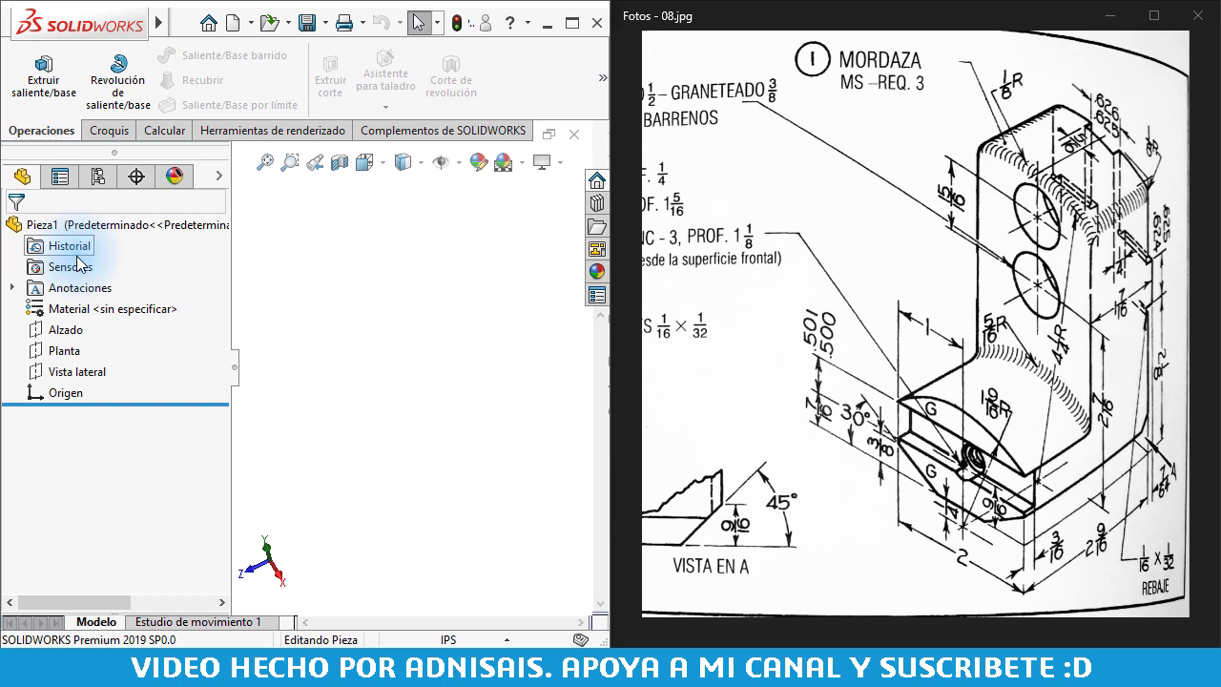
{"action": "left_click", "coordinate": [53, 330]}
{"action": "left_click", "coordinate": [38, 290]}
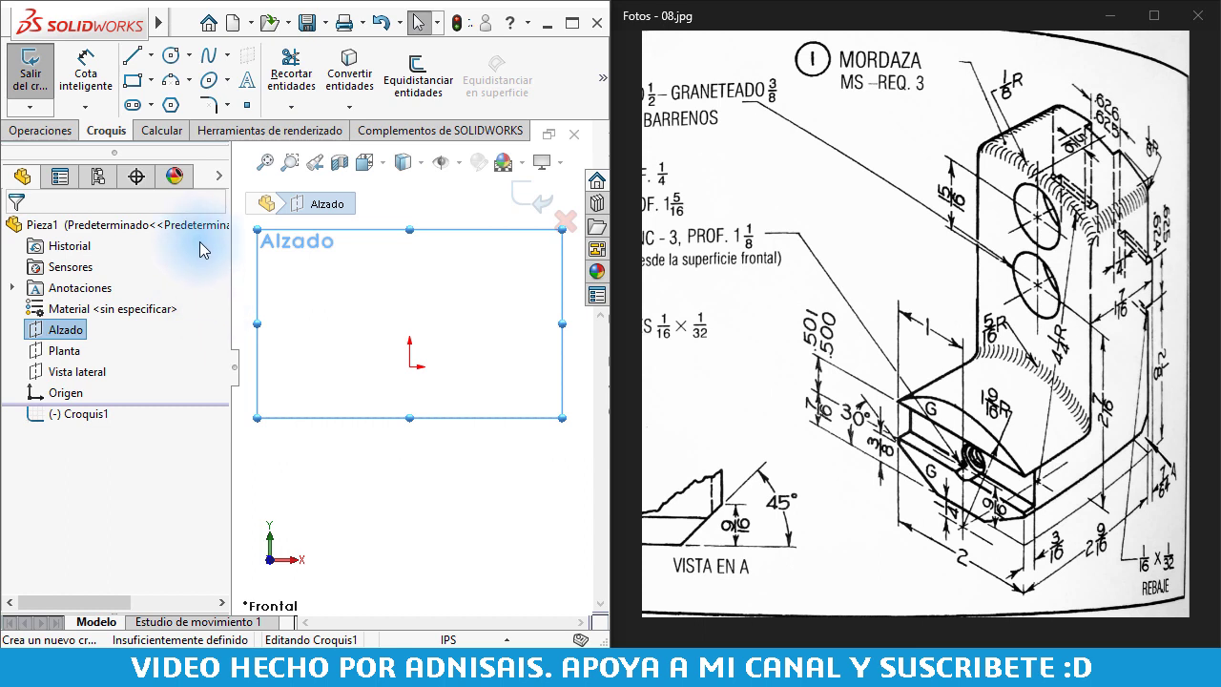
Draw a centre-point arc from the origin as the top of the half outline
{"action": "left_click", "coordinate": [171, 86]}
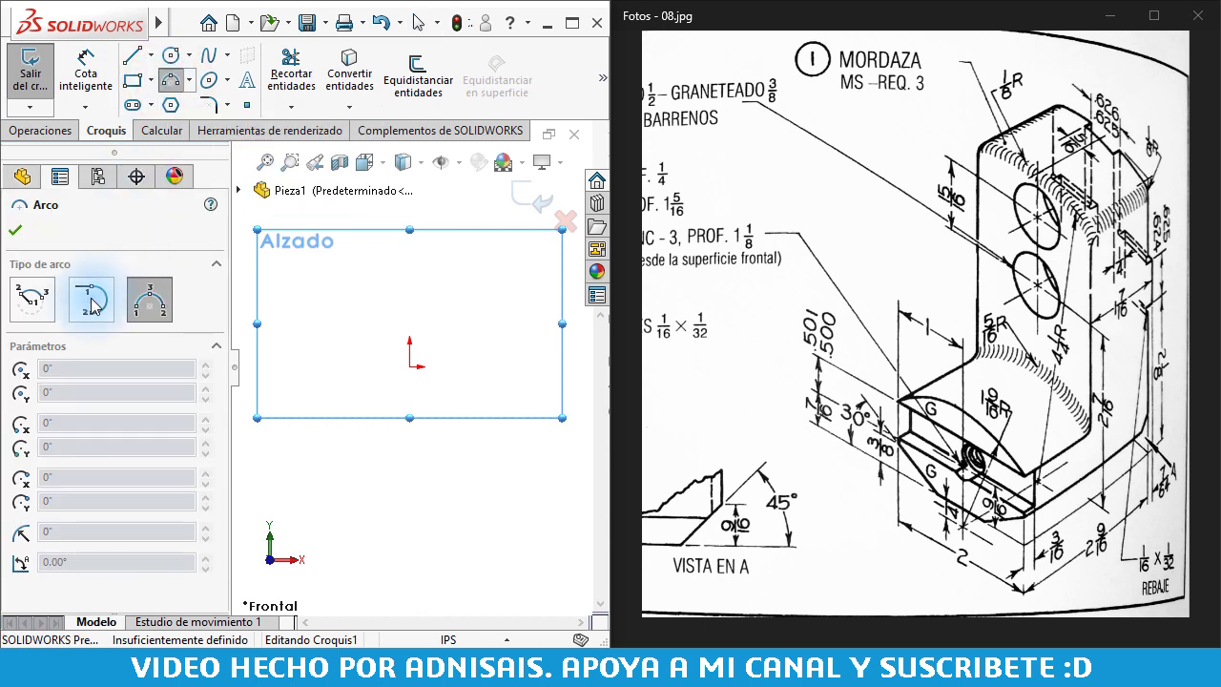
{"action": "left_click", "coordinate": [31, 299]}
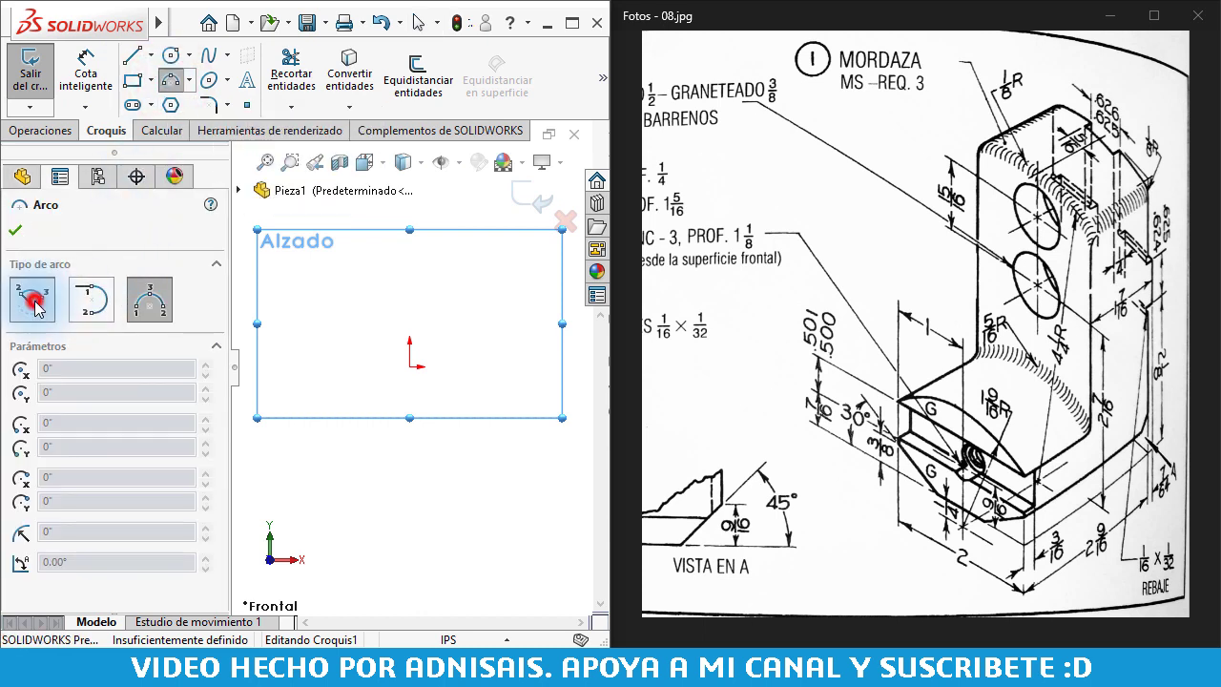
{"action": "left_click", "coordinate": [410, 366]}
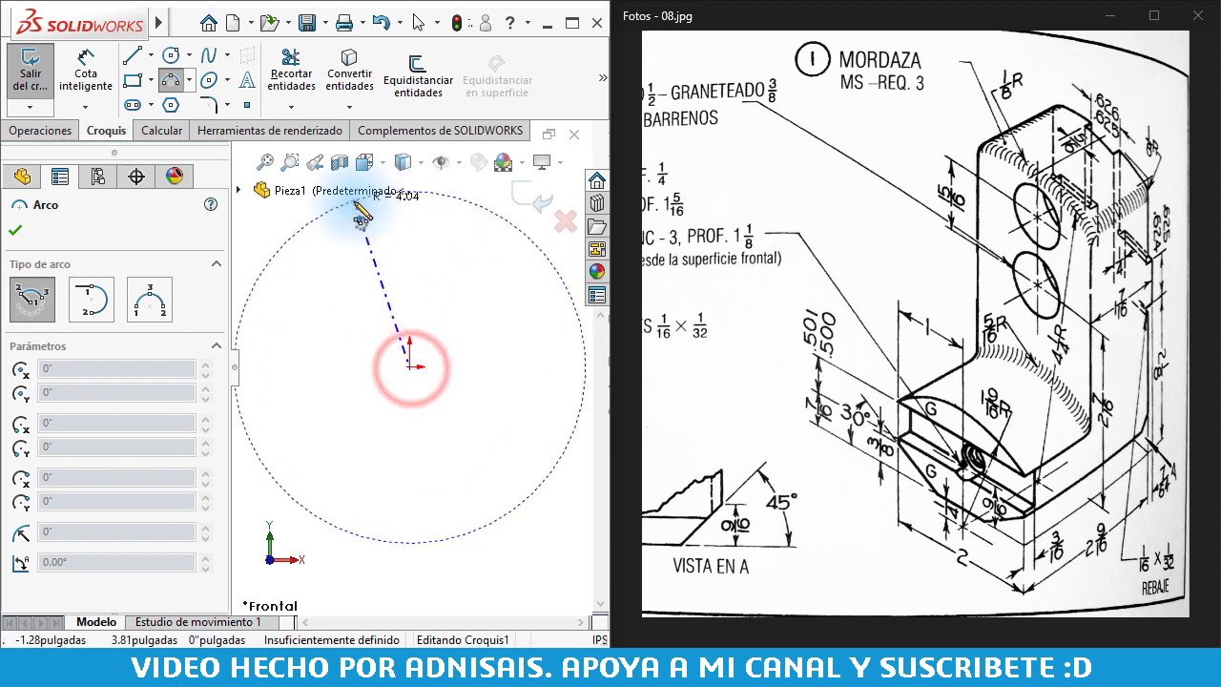
{"action": "left_click", "coordinate": [375, 219]}
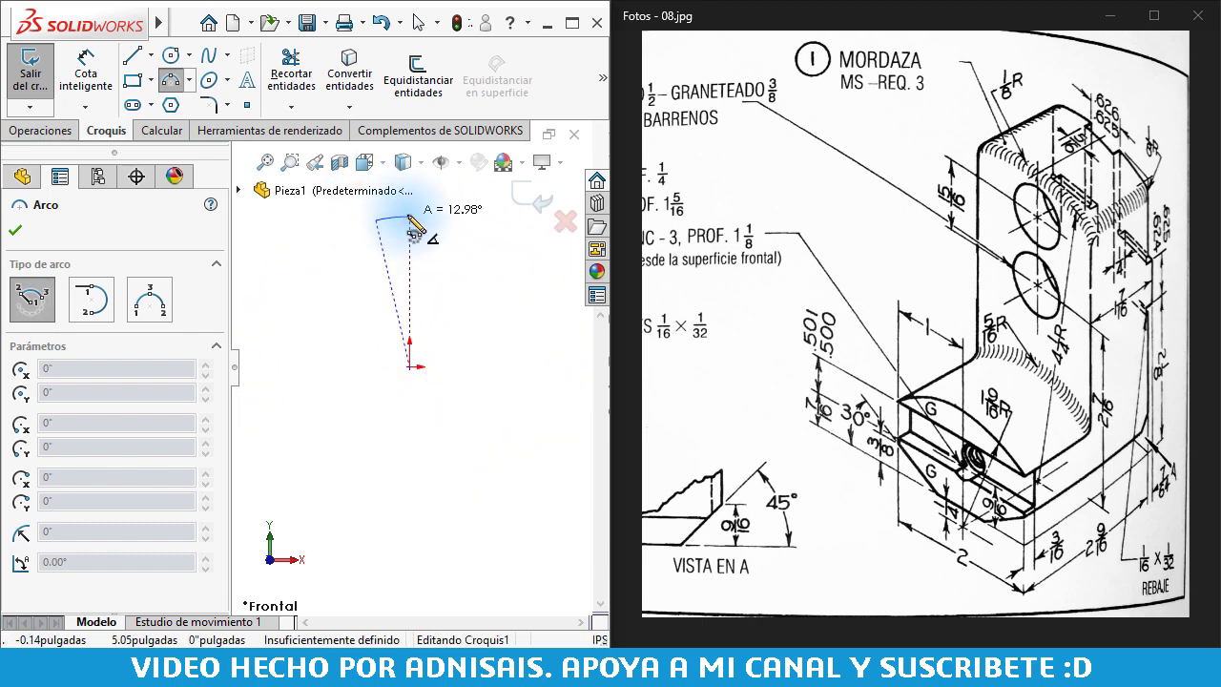
{"action": "left_click", "coordinate": [409, 217]}
{"action": "key", "text": "Escape"}
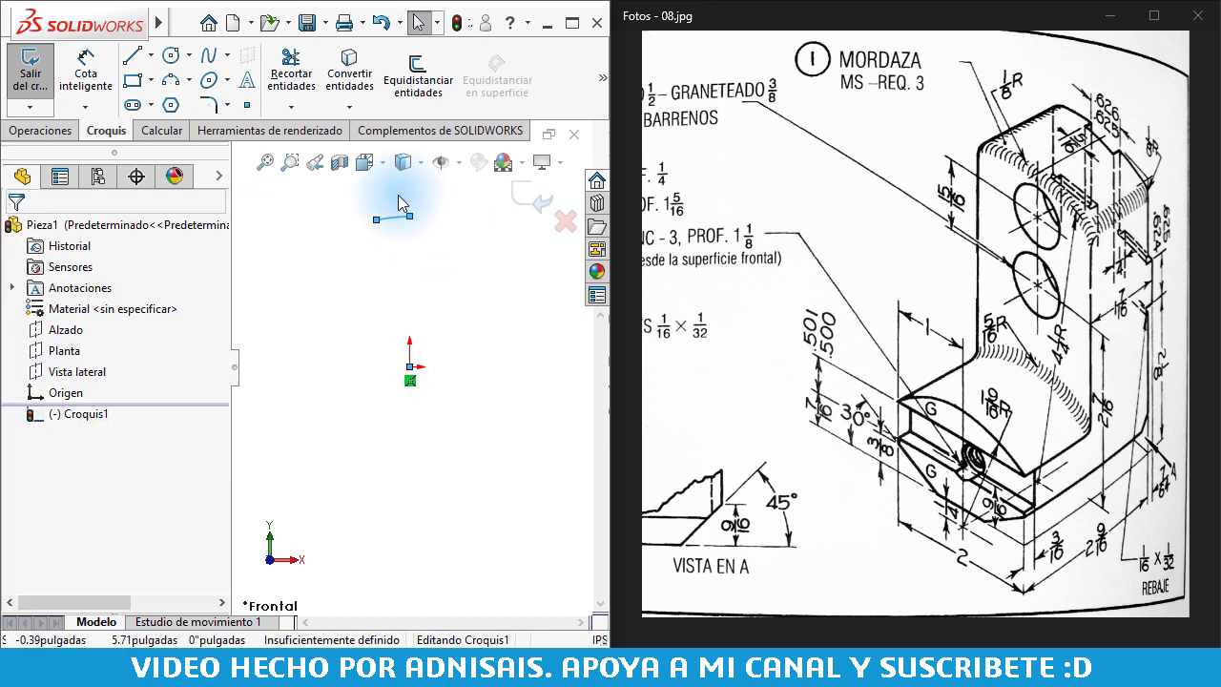
Draw the left side, short chamfer and bottom lines, converting the right line to a centreline
{"action": "left_click", "coordinate": [133, 54]}
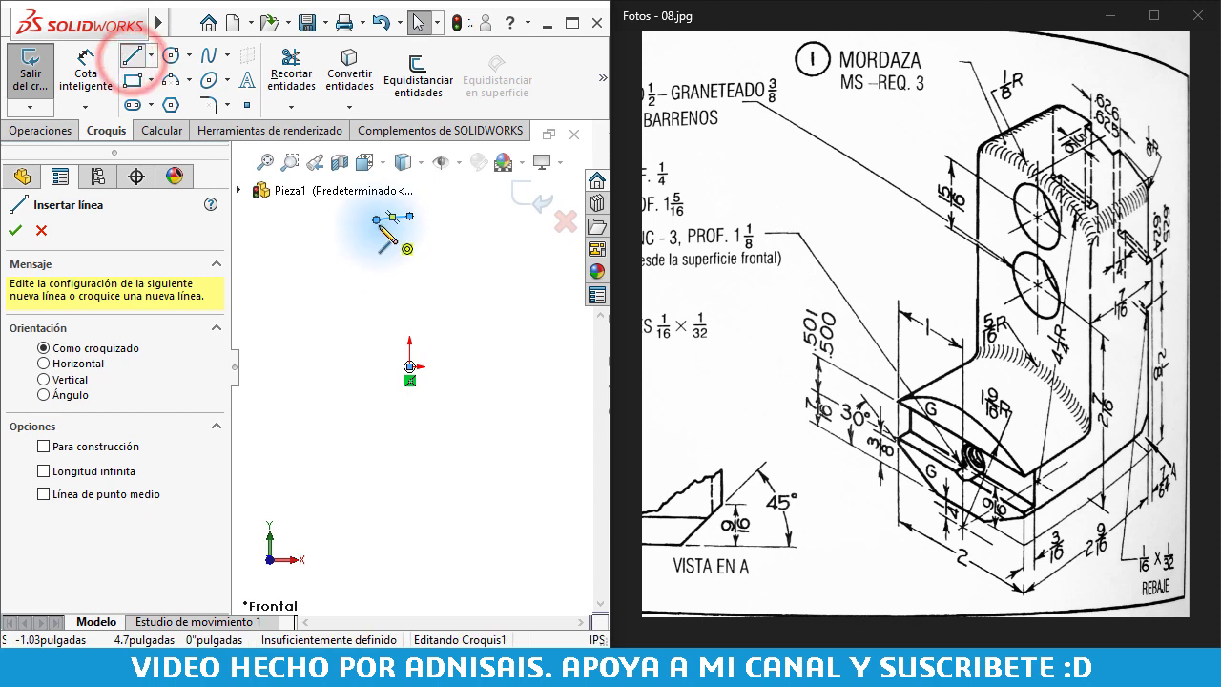
{"action": "left_click", "coordinate": [379, 219]}
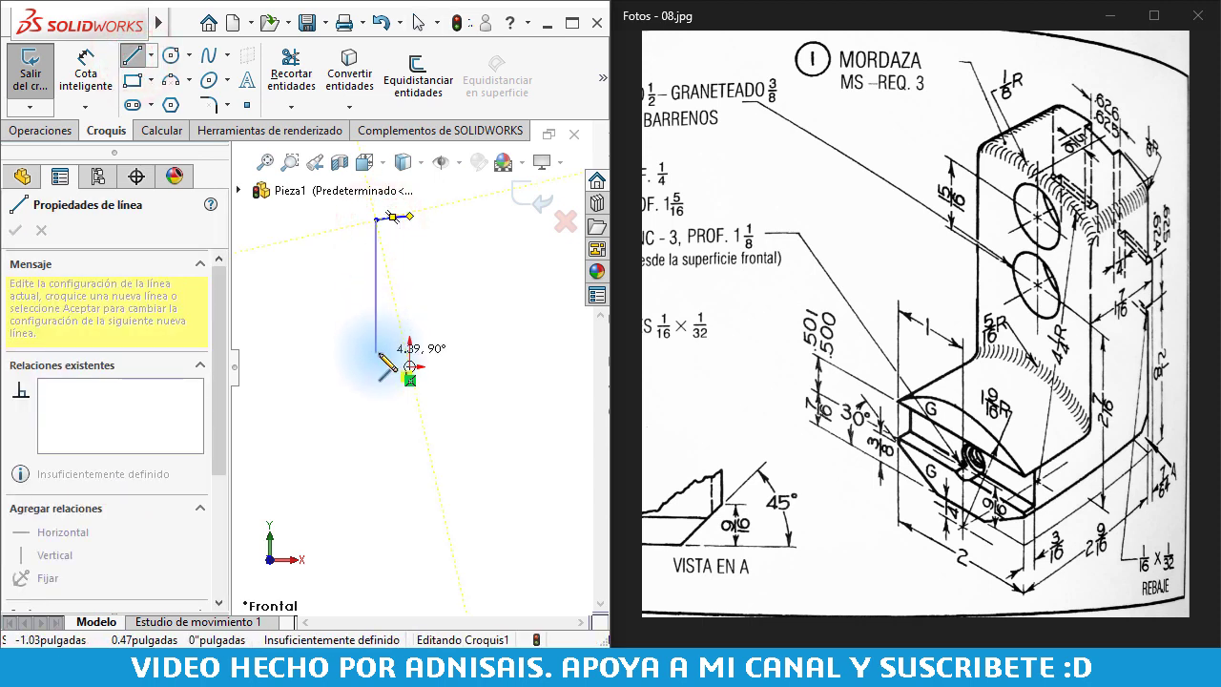
{"action": "left_click", "coordinate": [379, 354]}
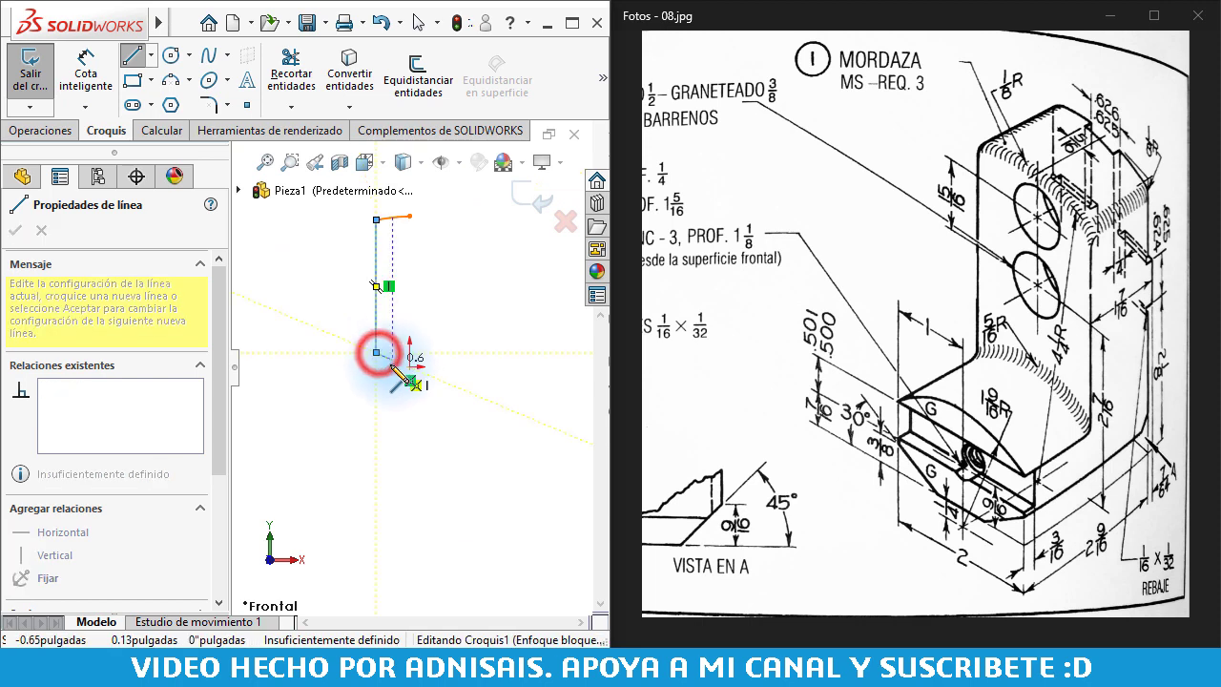
{"action": "left_click", "coordinate": [392, 368]}
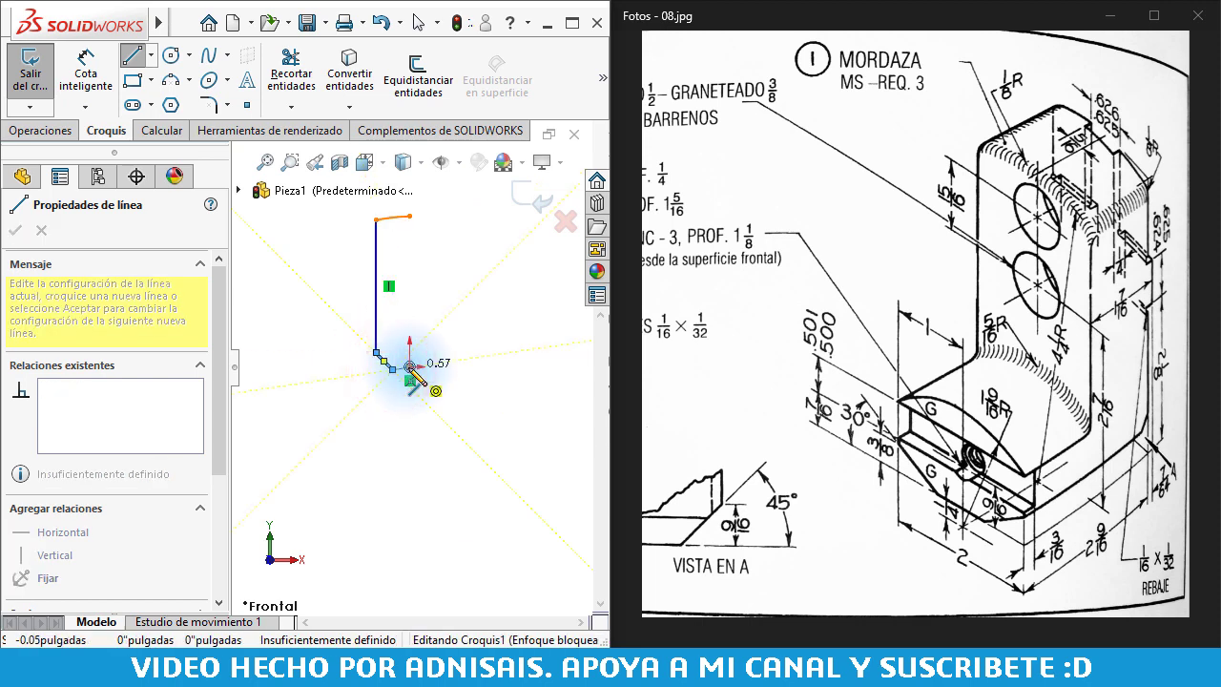
{"action": "left_click", "coordinate": [409, 366]}
{"action": "left_click", "coordinate": [409, 217]}
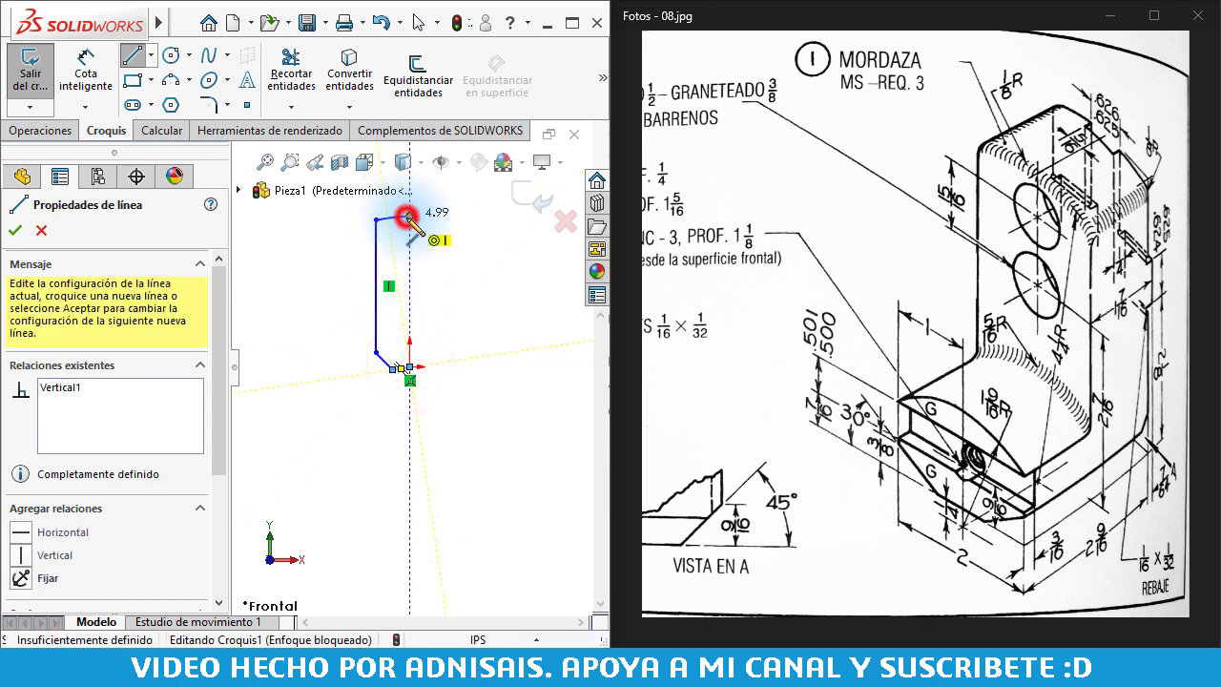
{"action": "key", "text": "Escape"}
{"action": "left_click", "coordinate": [408, 265]}
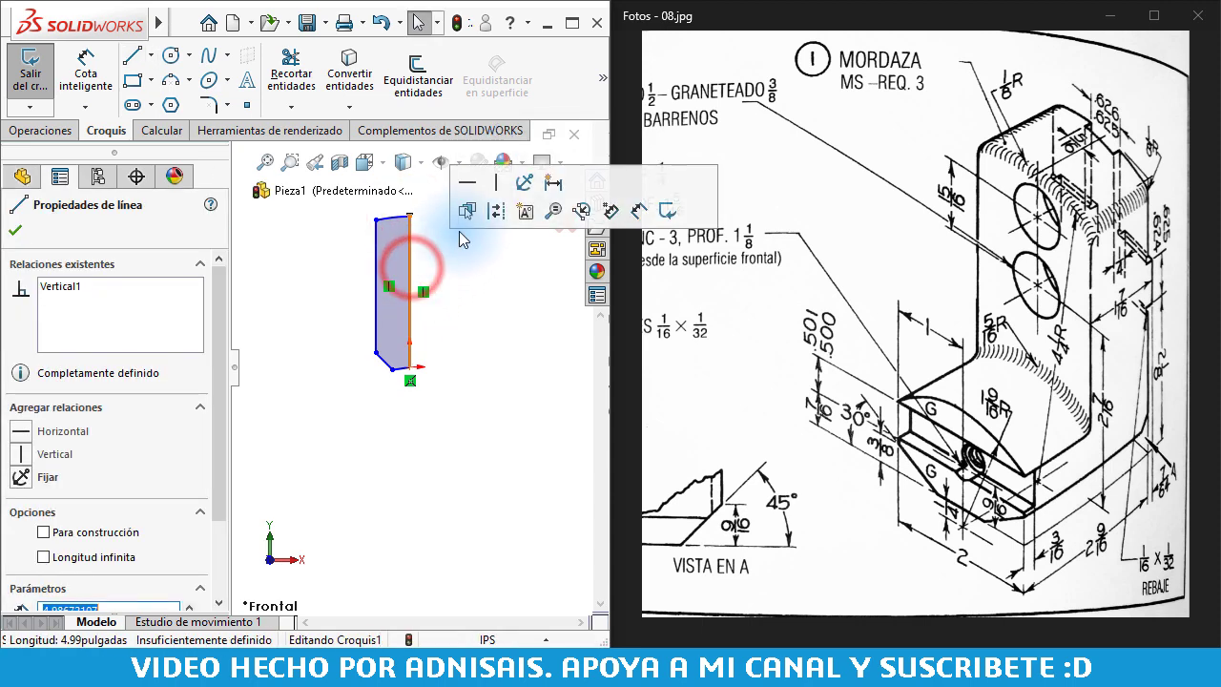
{"action": "left_click", "coordinate": [483, 218]}
Make the bottom segment horizontal and mirror the half outline about the centreline
{"action": "left_click", "coordinate": [400, 368]}
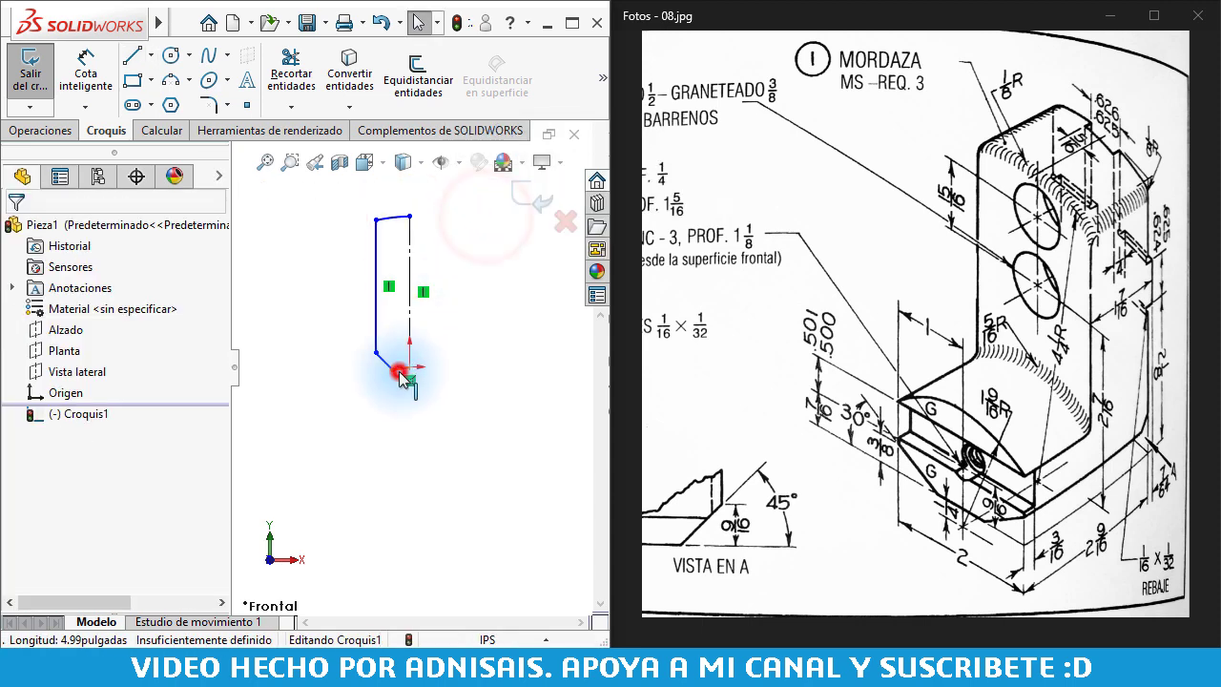
{"action": "left_click", "coordinate": [455, 287]}
{"action": "left_click", "coordinate": [452, 407]}
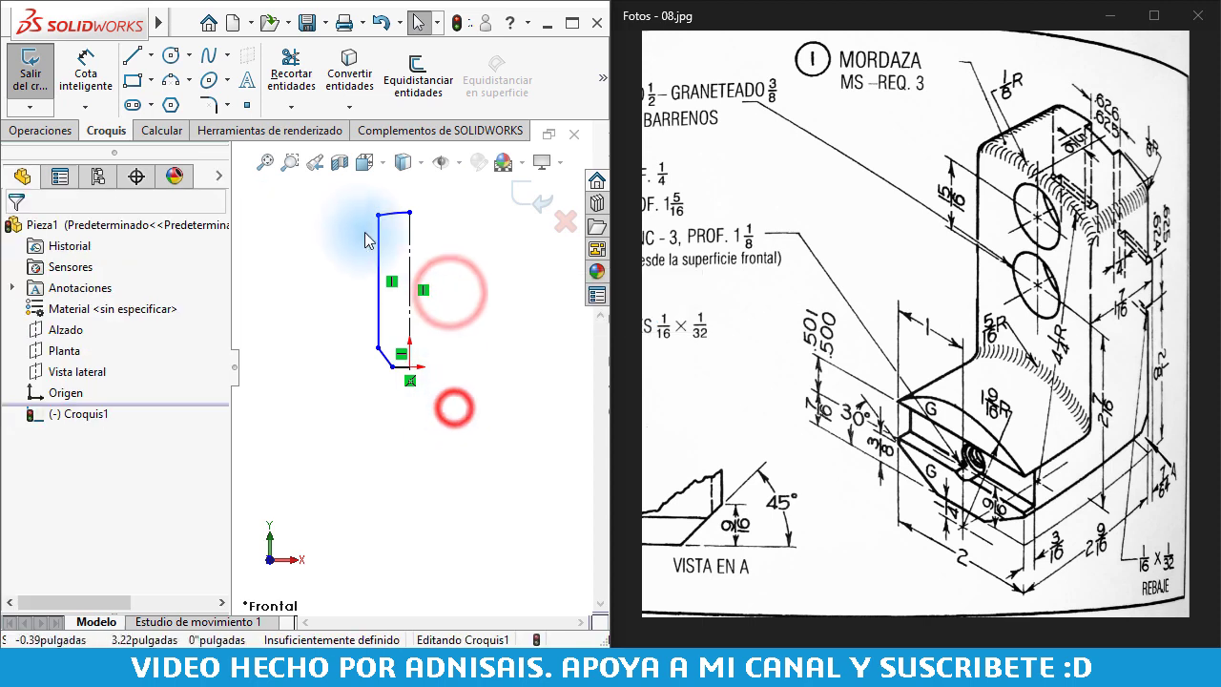
{"action": "left_click_drag", "start_coordinate": [343, 194], "coordinate": [457, 414]}
{"action": "left_click", "coordinate": [602, 75]}
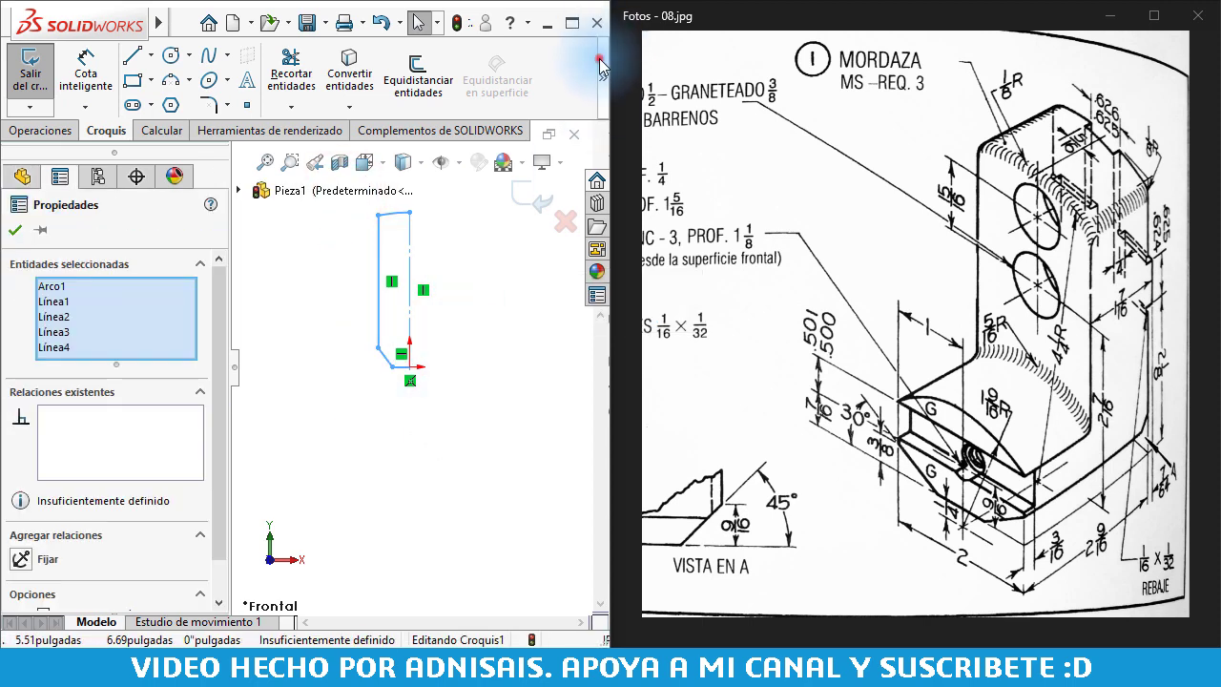
{"action": "left_click", "coordinate": [497, 134]}
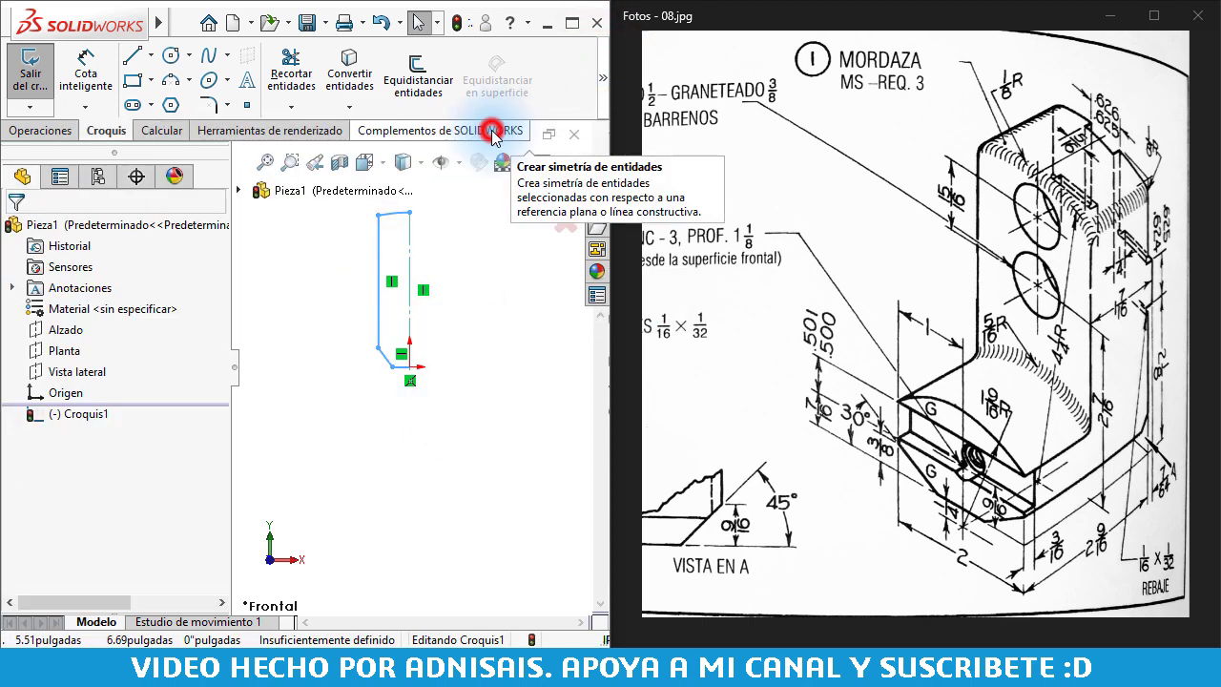
{"action": "left_click", "coordinate": [498, 394]}
{"action": "scroll", "coordinate": [481, 296], "scroll_direction": "down", "scroll_amount": 1}
Dimension the top arc to a 4 1/4 inch radius
{"action": "left_click", "coordinate": [86, 74]}
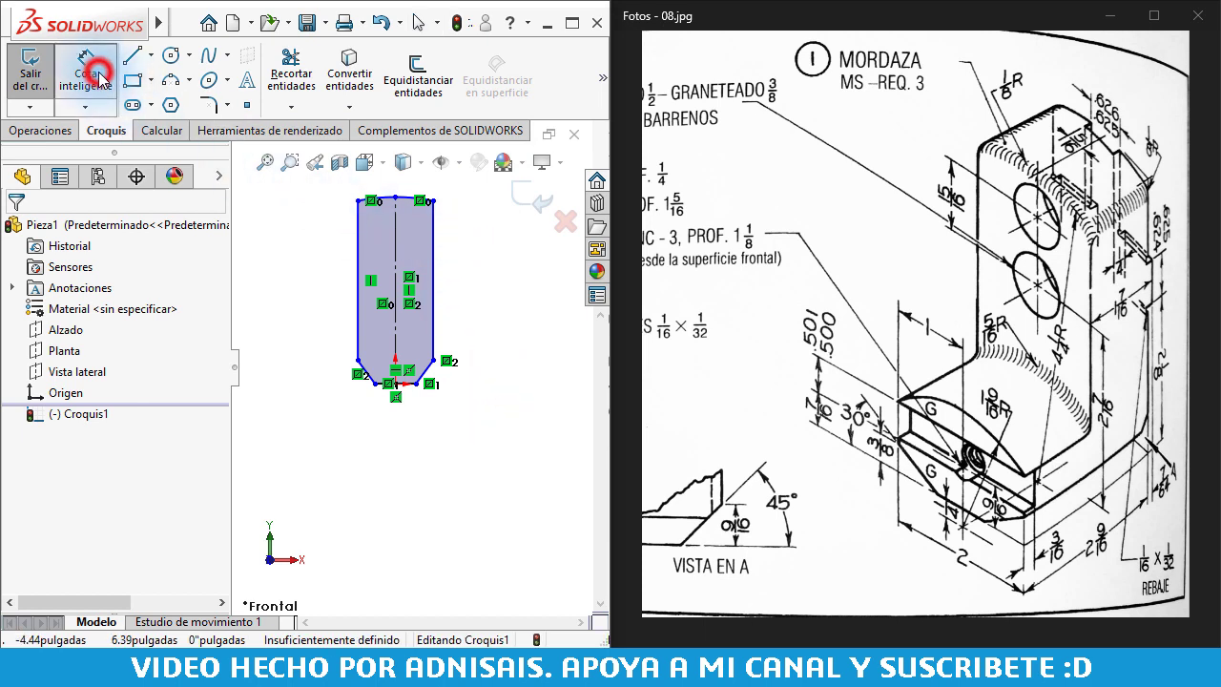
{"action": "key", "text": "ctrl+Left"}
{"action": "key", "text": "ctrl+Down"}
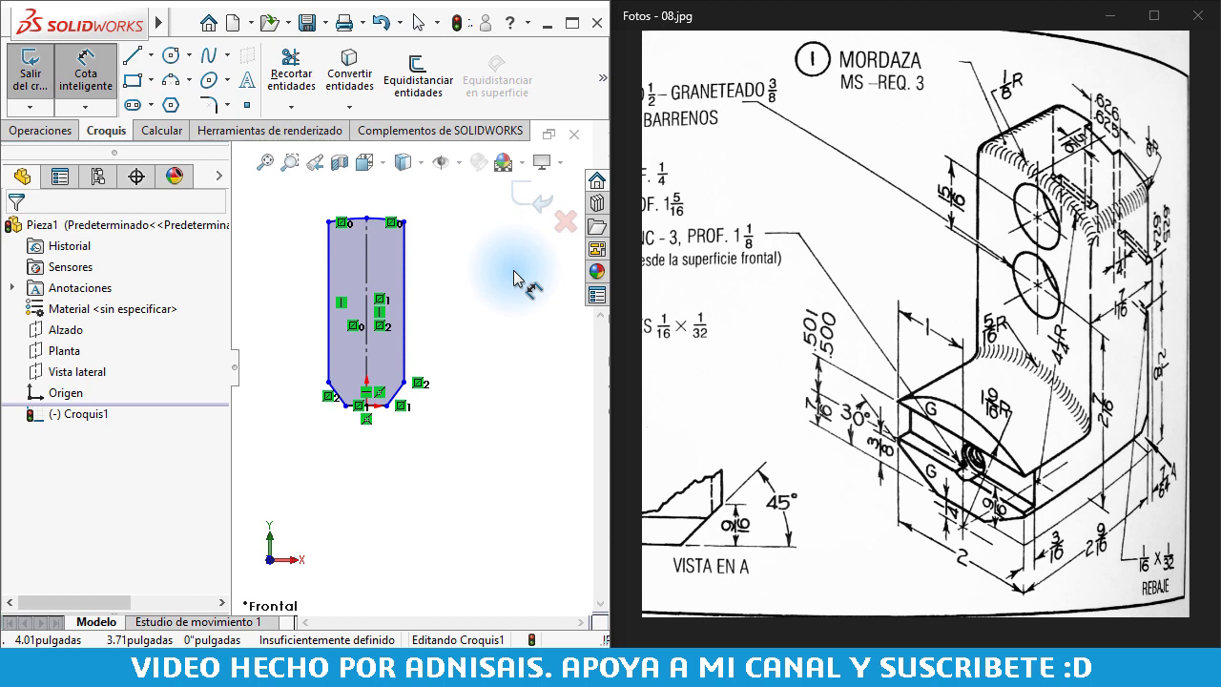
{"action": "left_click", "coordinate": [378, 222]}
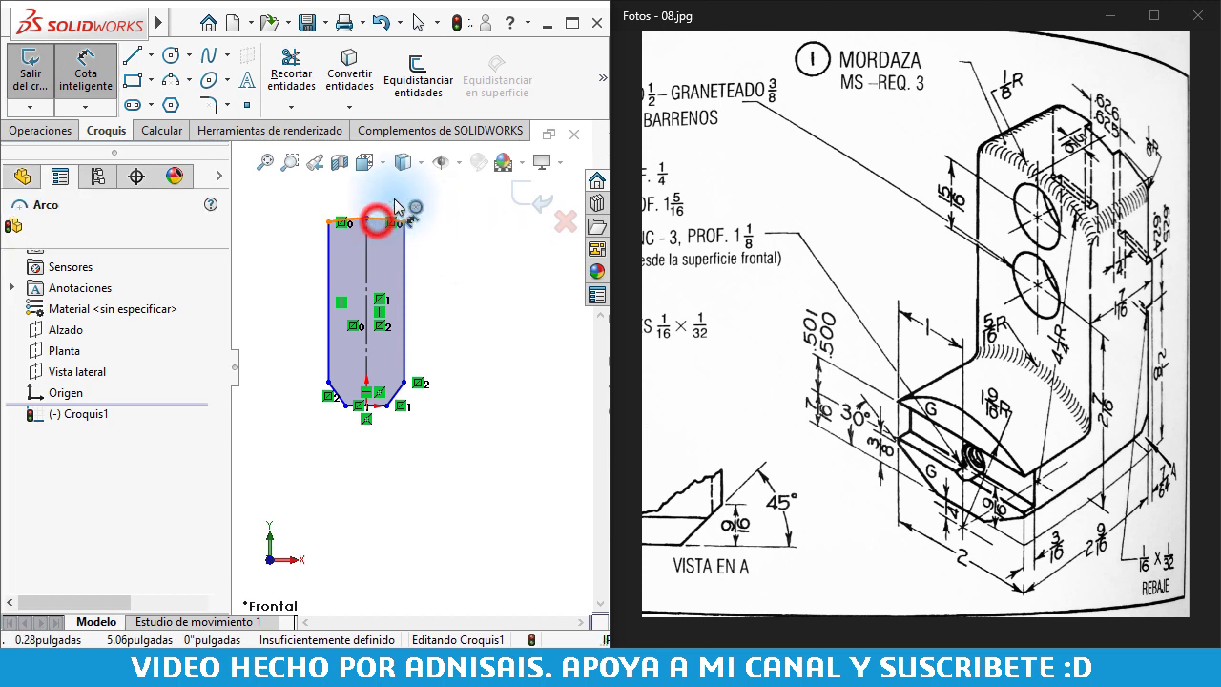
{"action": "left_click", "coordinate": [471, 207]}
{"action": "type", "text": "4.25"}
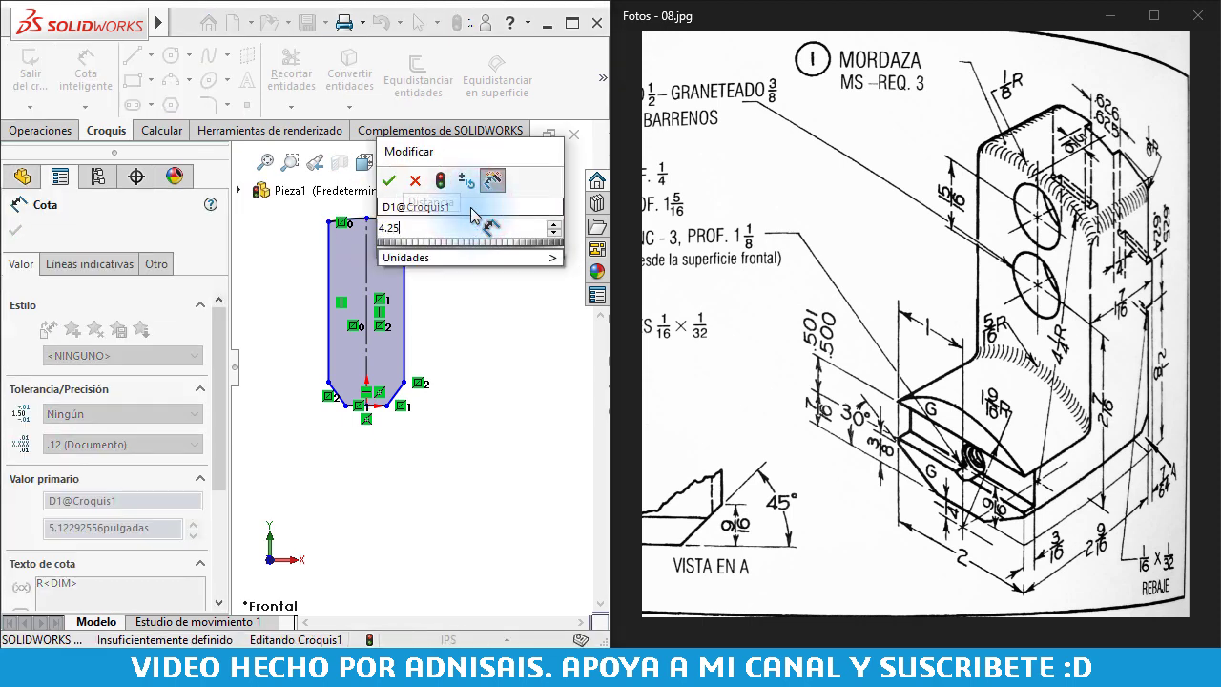
{"action": "key", "text": "Return"}
{"action": "left_click", "coordinate": [499, 362]}
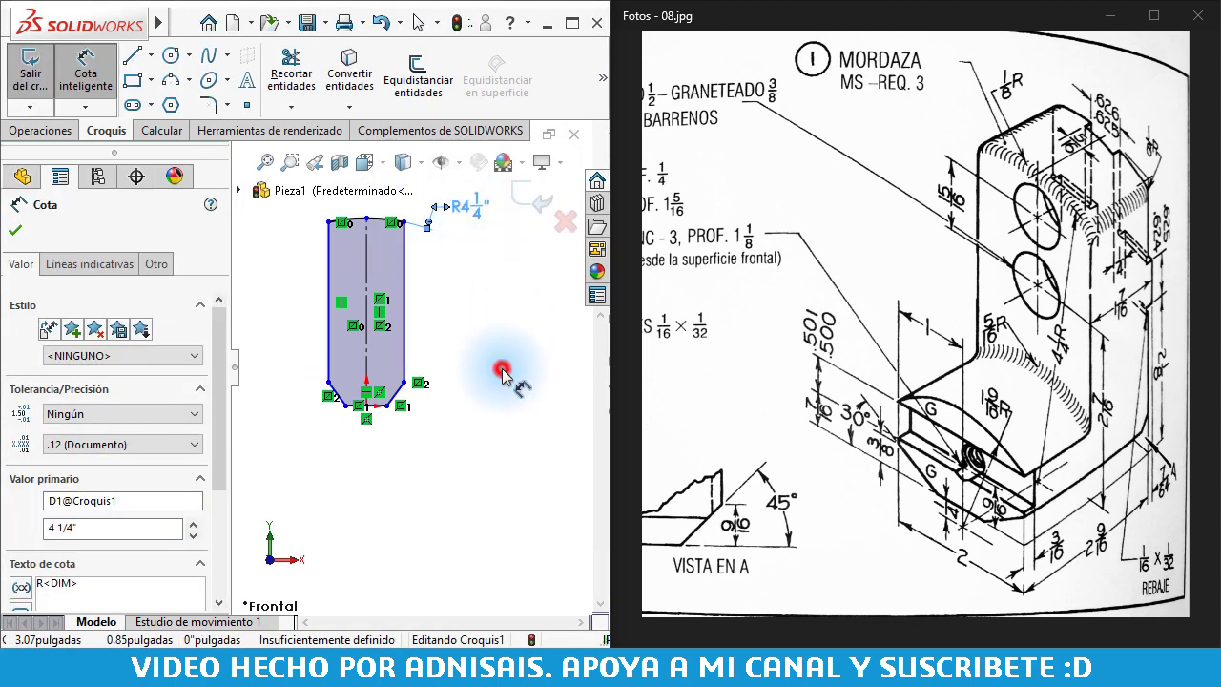
{"action": "scroll", "coordinate": [408, 353], "scroll_direction": "up", "scroll_amount": 1}
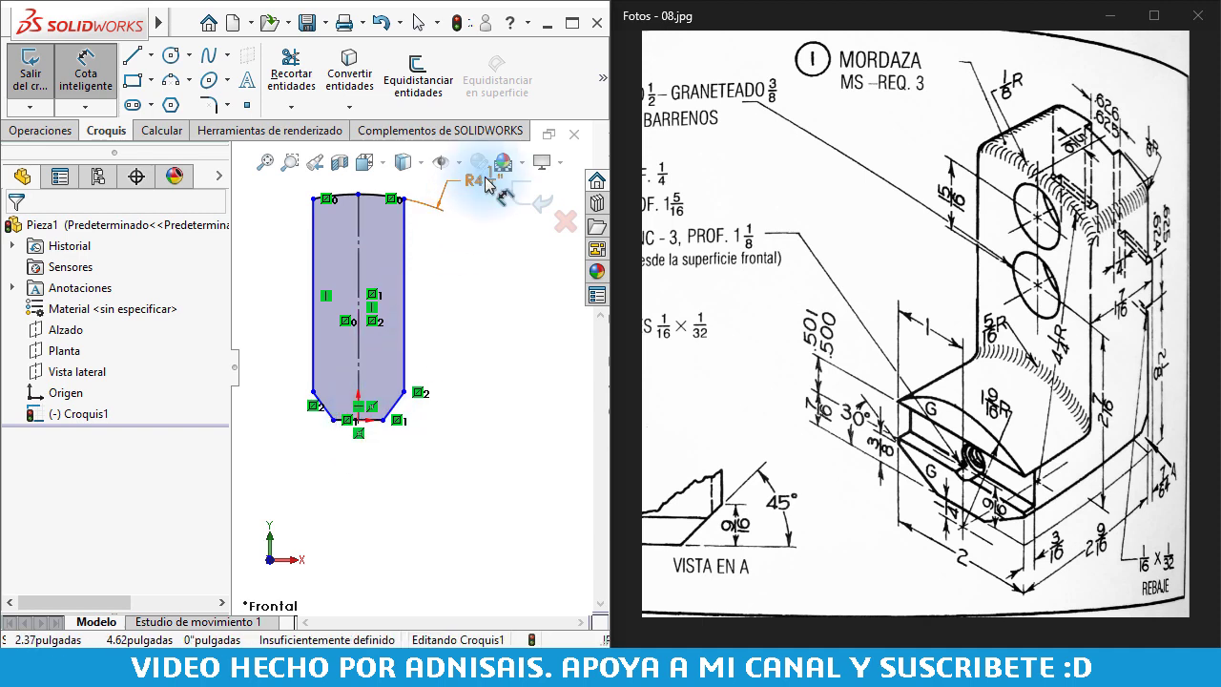
{"action": "key", "text": "Escape"}
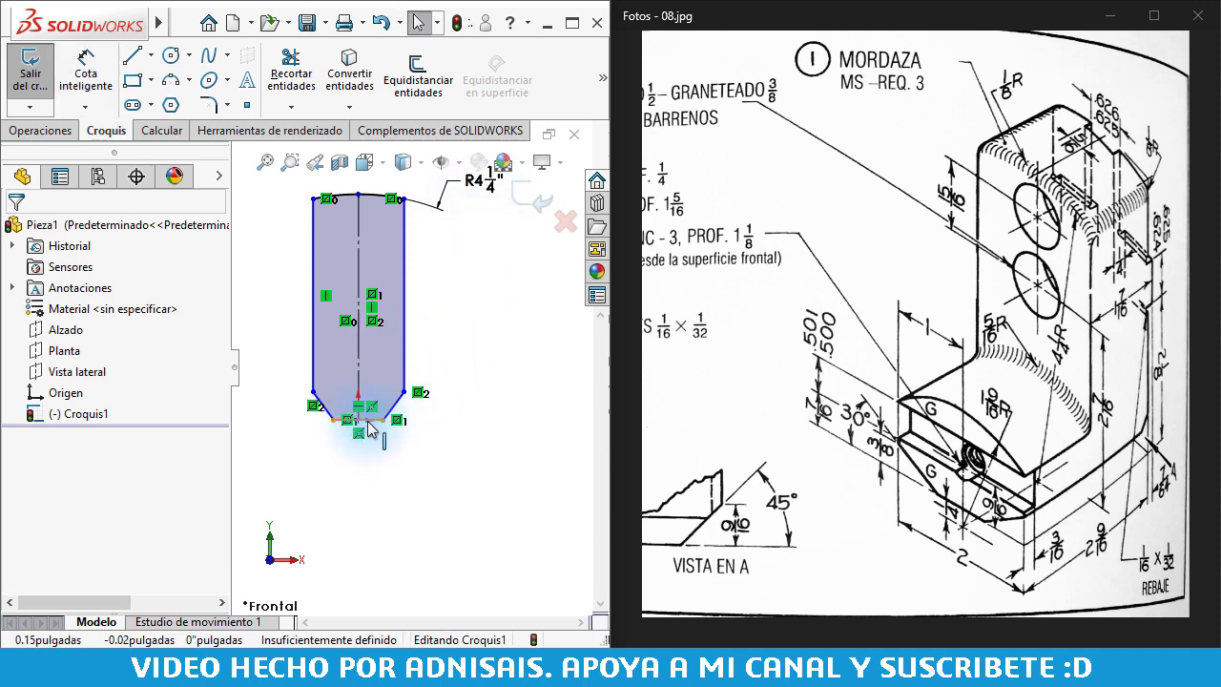
{"action": "left_click", "coordinate": [368, 420]}
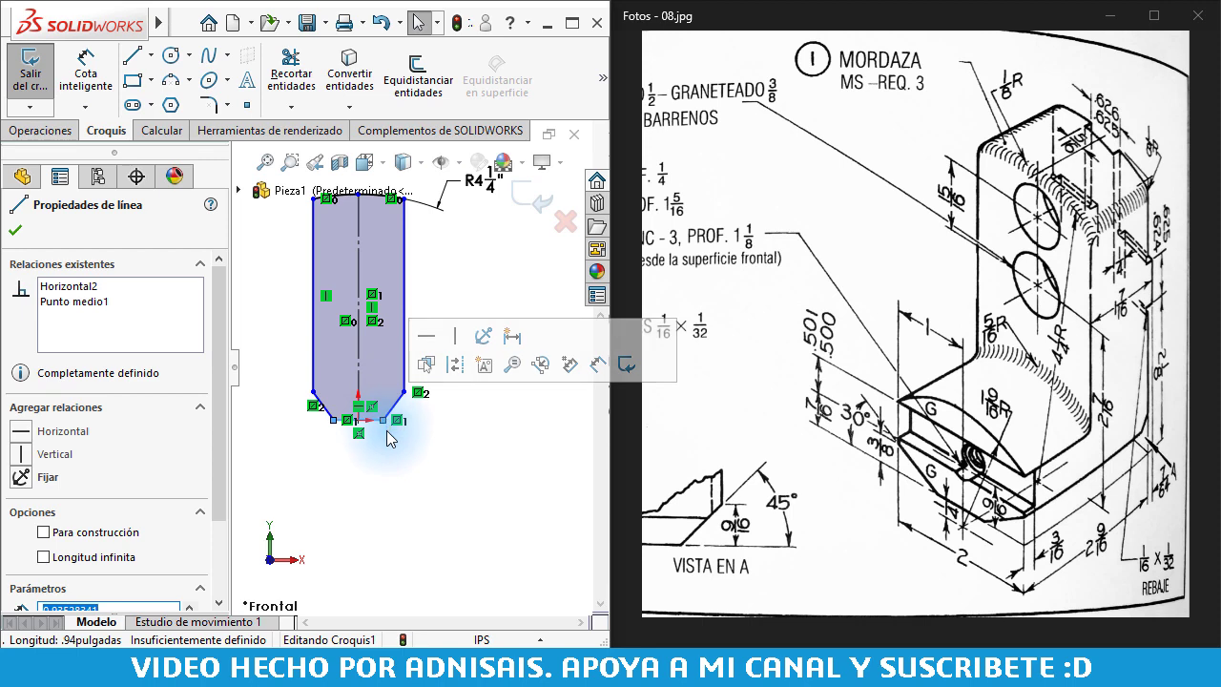
Replace the old bottom line with a new line closing the profile between the raised side endpoints
{"action": "key", "text": "Delete"}
{"action": "scroll", "coordinate": [345, 409], "scroll_direction": "down", "scroll_amount": 2}
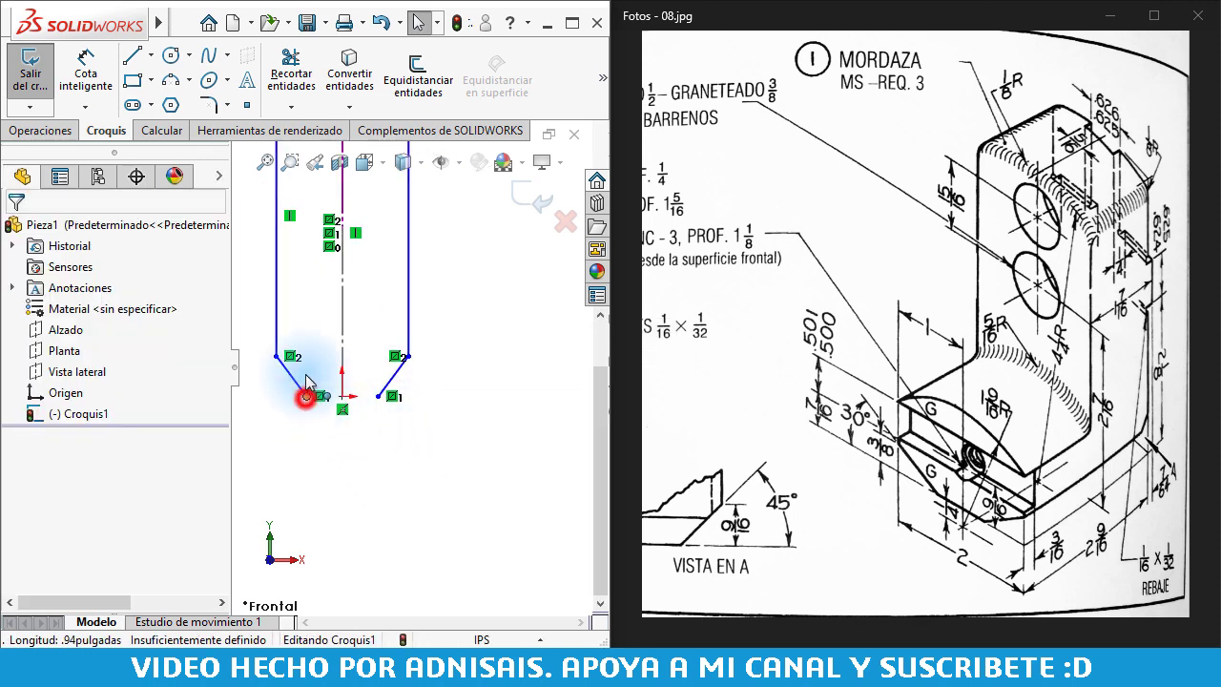
{"action": "left_click_drag", "start_coordinate": [308, 397], "coordinate": [303, 372]}
{"action": "key", "text": "l"}
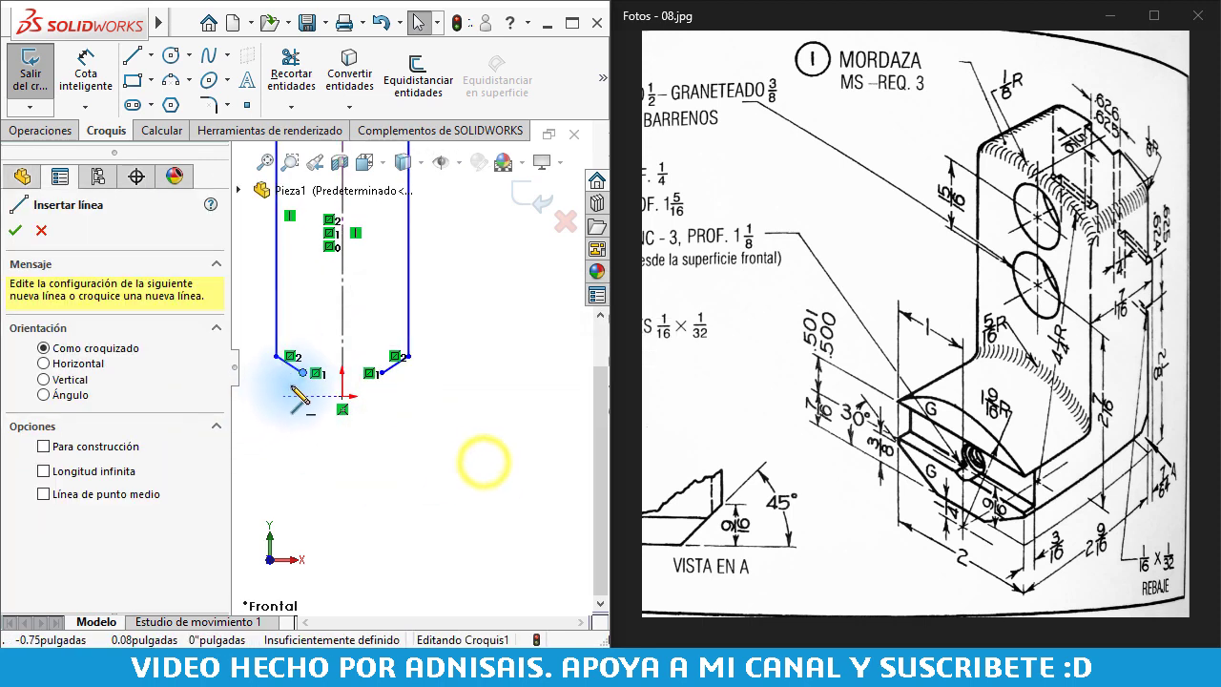
{"action": "left_click", "coordinate": [303, 373]}
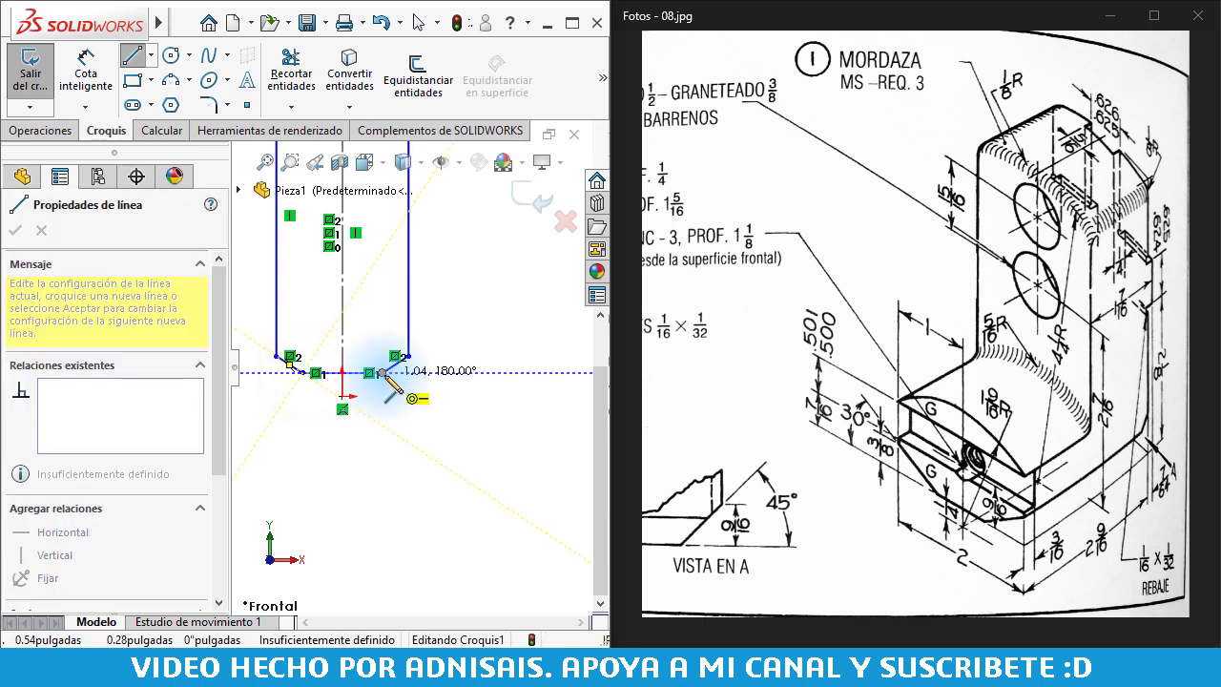
{"action": "left_click", "coordinate": [383, 372]}
{"action": "scroll", "coordinate": [312, 390], "scroll_direction": "down", "scroll_amount": 2}
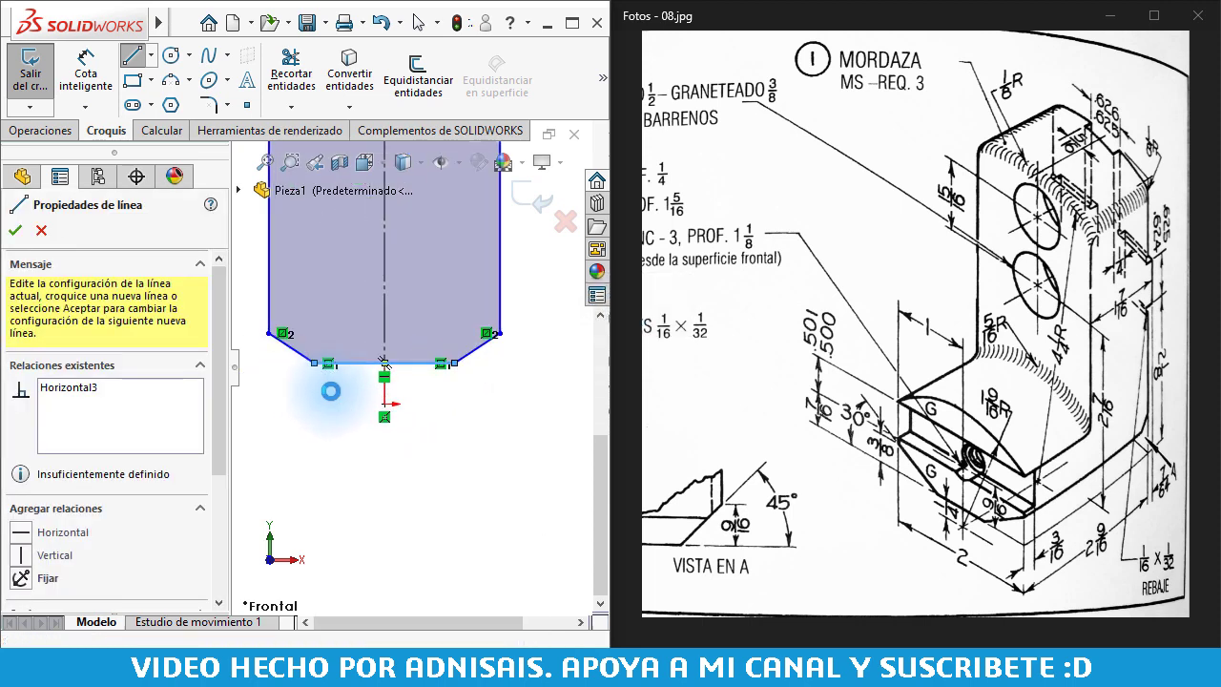
{"action": "key", "text": "Escape"}
Dimension the bottom line 1/4" from the origin and the chamfer 3/8" high at 30°
{"action": "right_click_drag", "start_coordinate": [350, 436], "coordinate": [350, 380]}
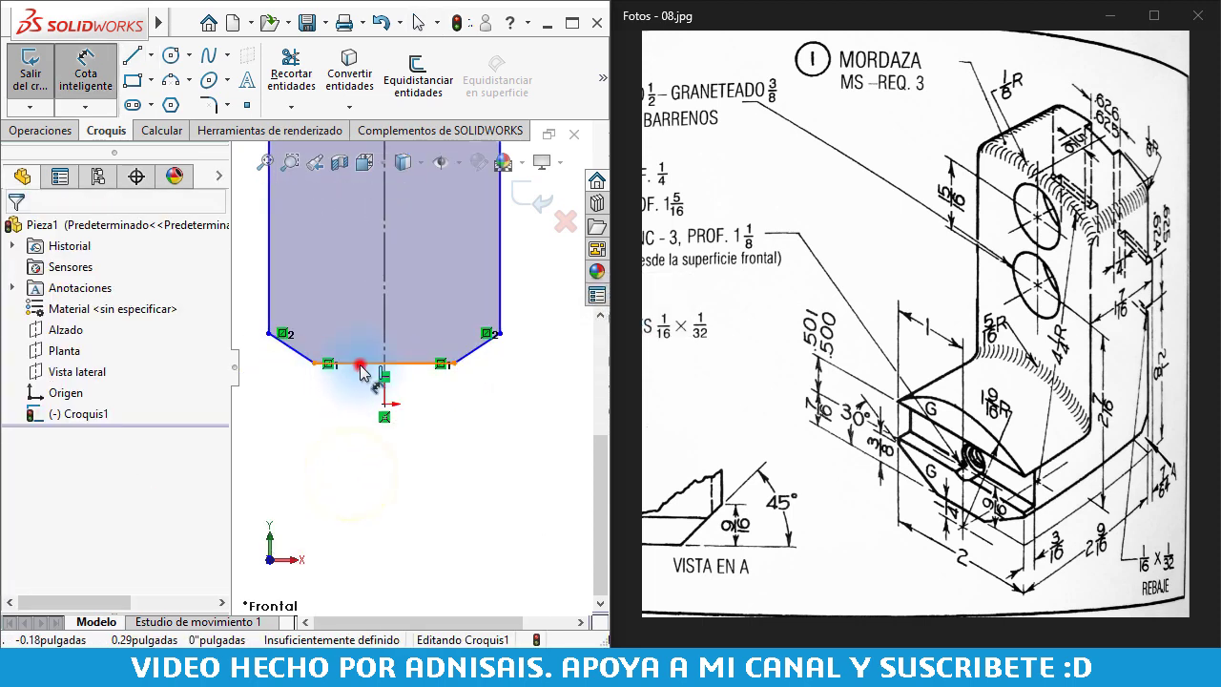
{"action": "left_click", "coordinate": [362, 363]}
{"action": "left_click", "coordinate": [384, 404]}
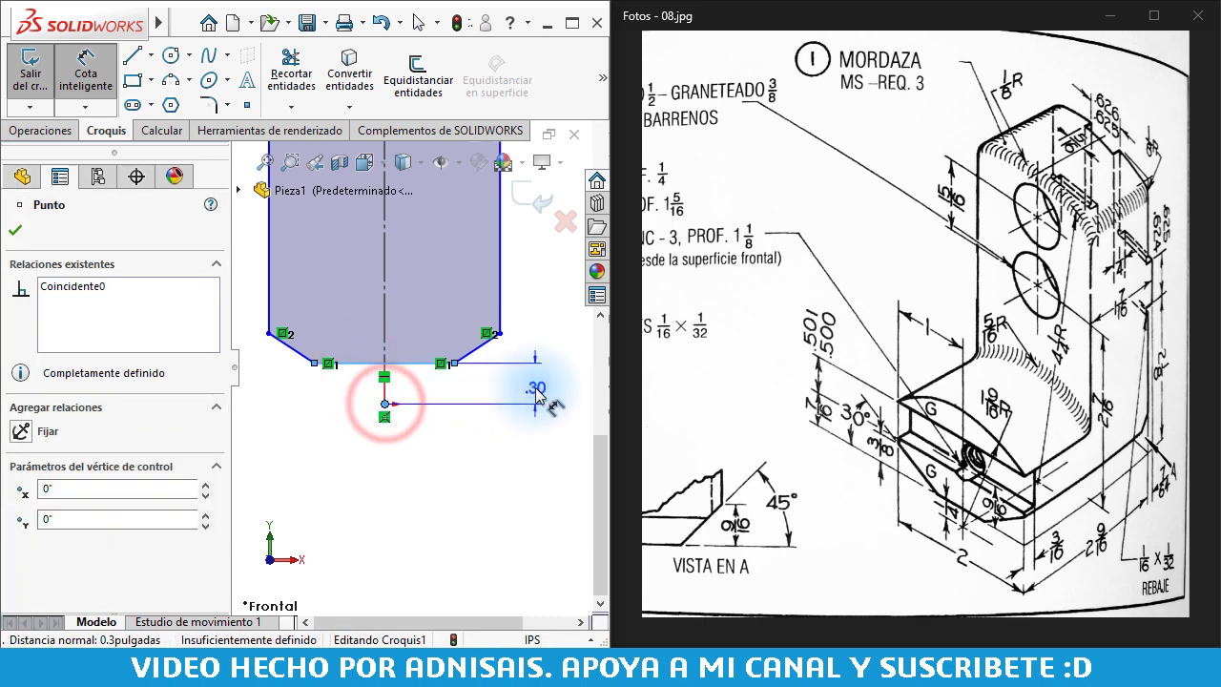
{"action": "left_click", "coordinate": [537, 387]}
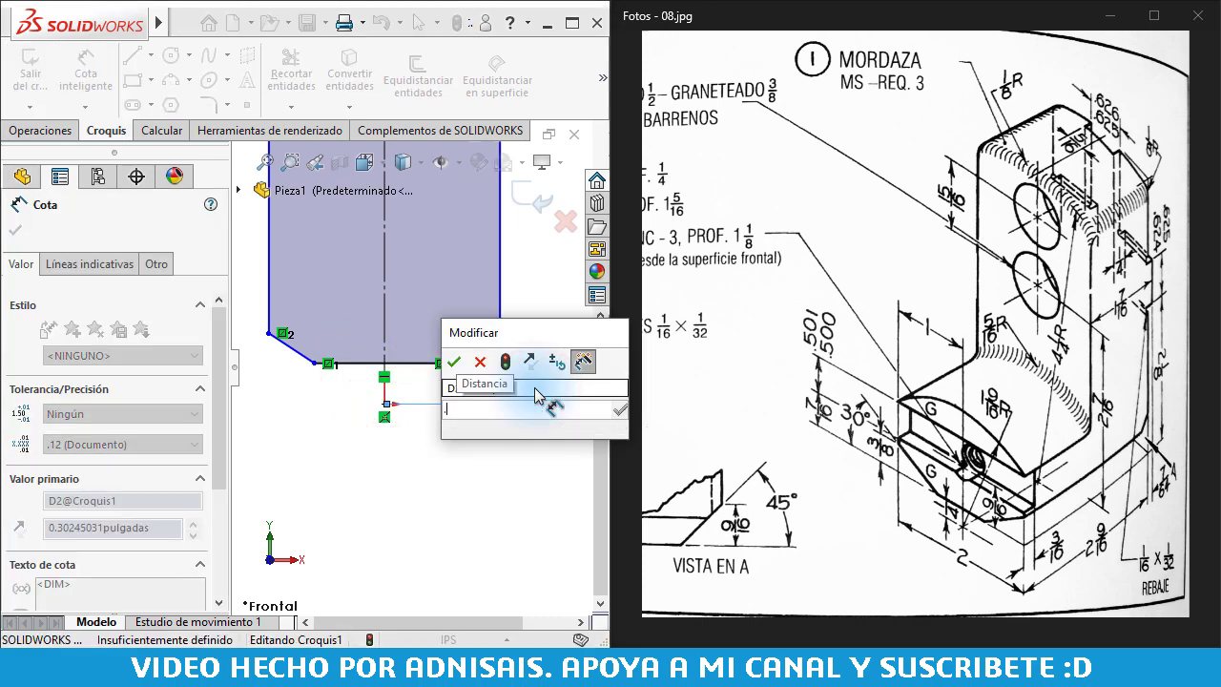
{"action": "type", "text": ".25"}
{"action": "key", "text": "Return"}
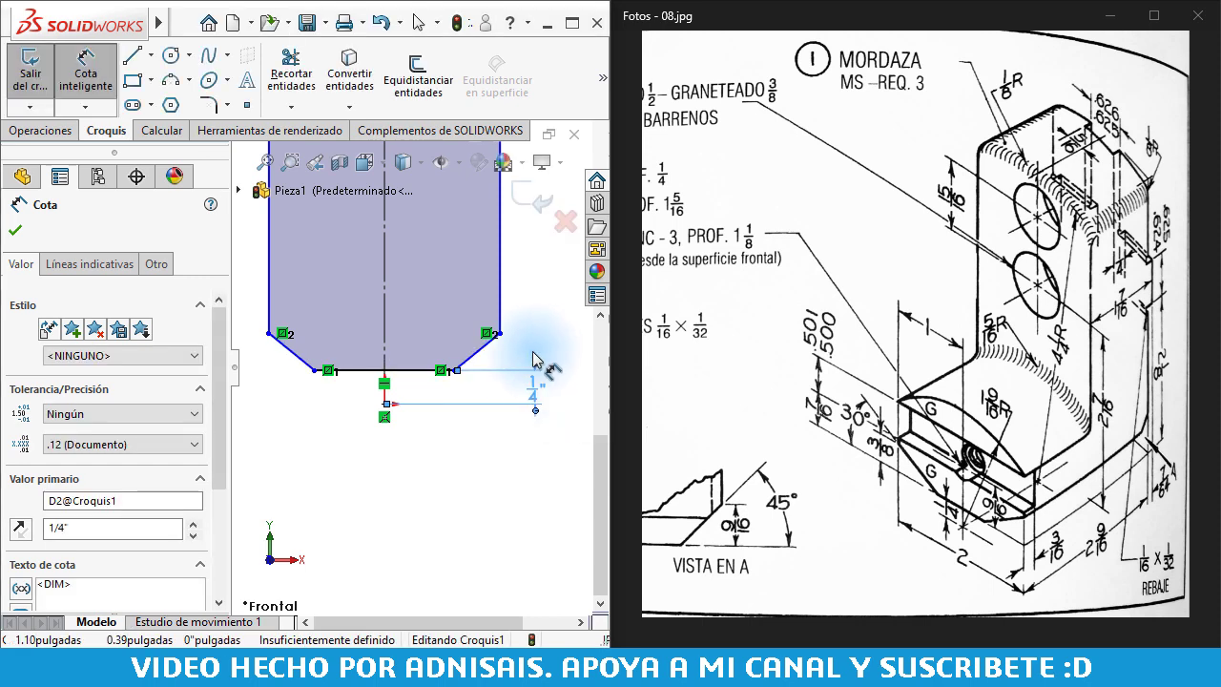
{"action": "left_click", "coordinate": [507, 461]}
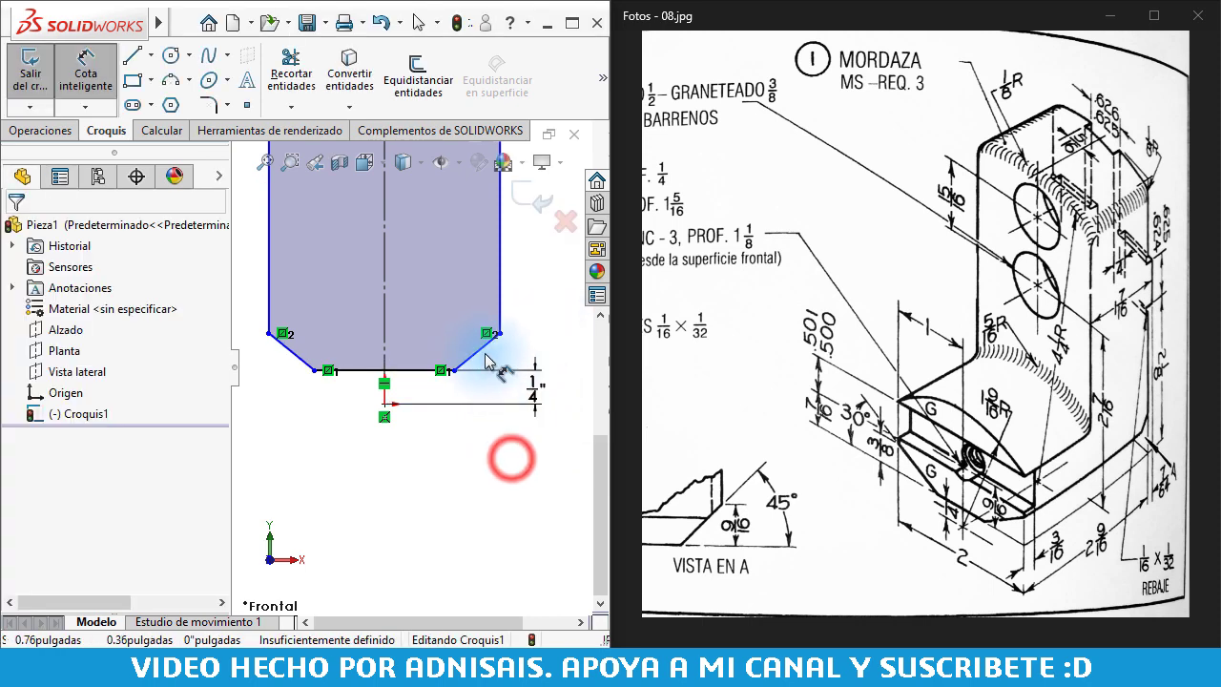
{"action": "left_click", "coordinate": [477, 350]}
{"action": "left_click", "coordinate": [557, 349]}
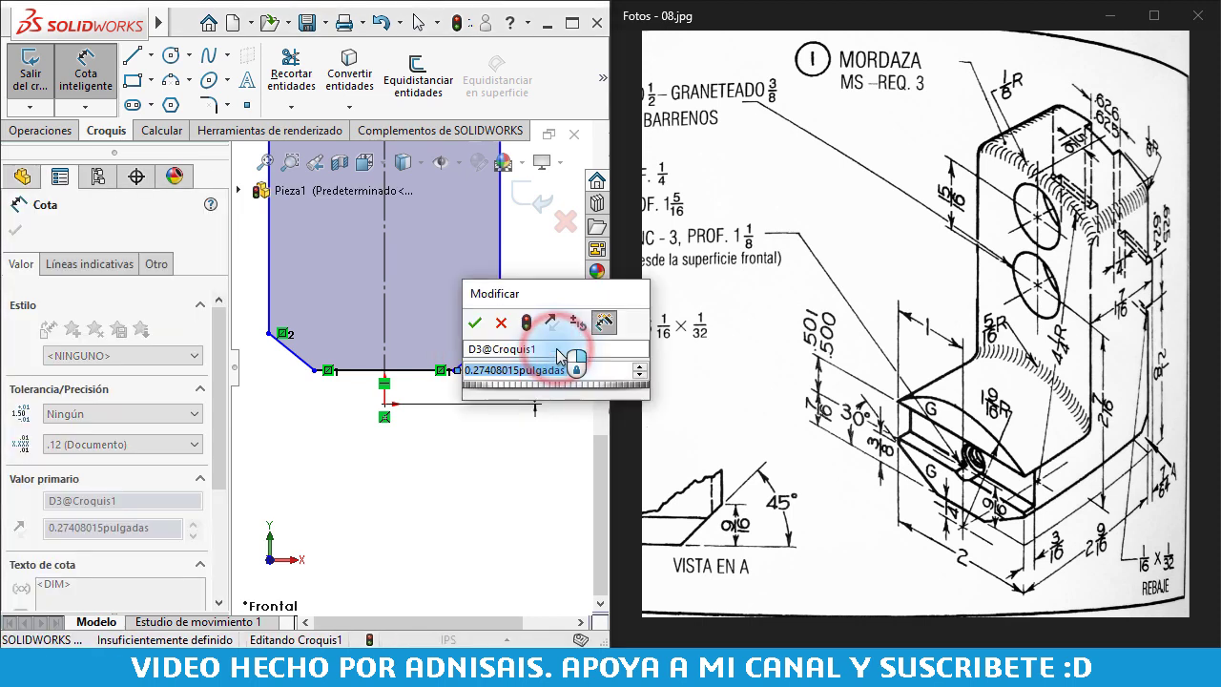
{"action": "type", "text": "3/8"}
{"action": "key", "text": "Return"}
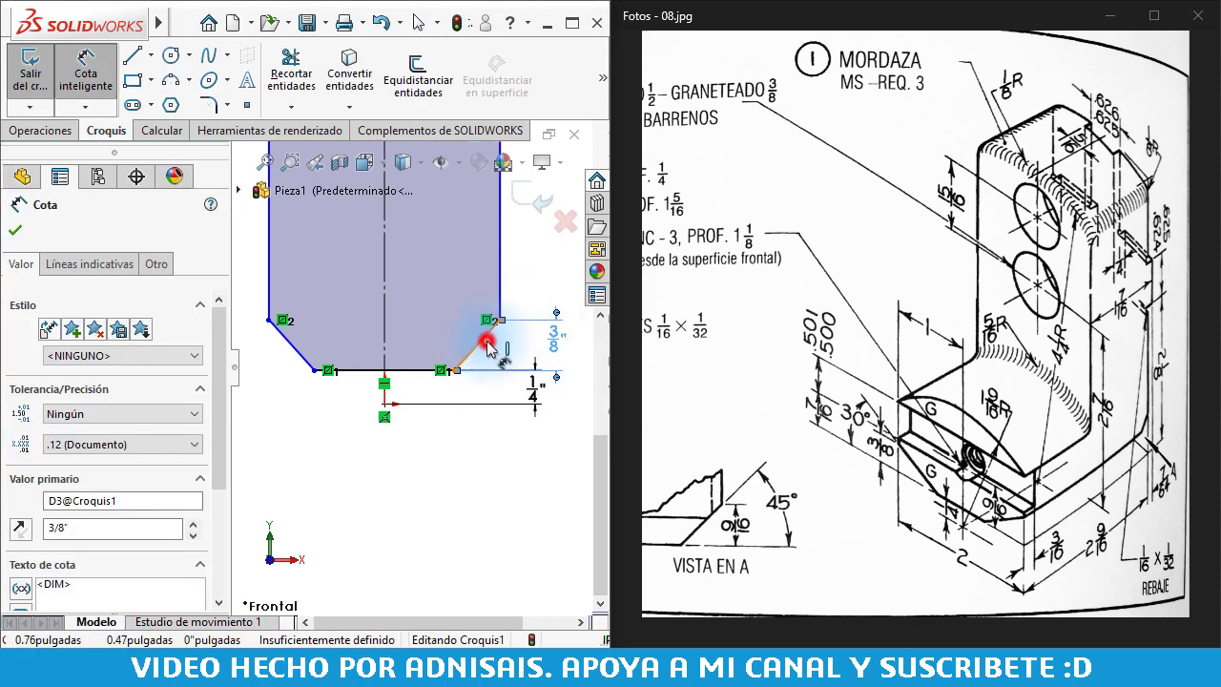
{"action": "left_click", "coordinate": [487, 347]}
{"action": "left_click", "coordinate": [431, 370]}
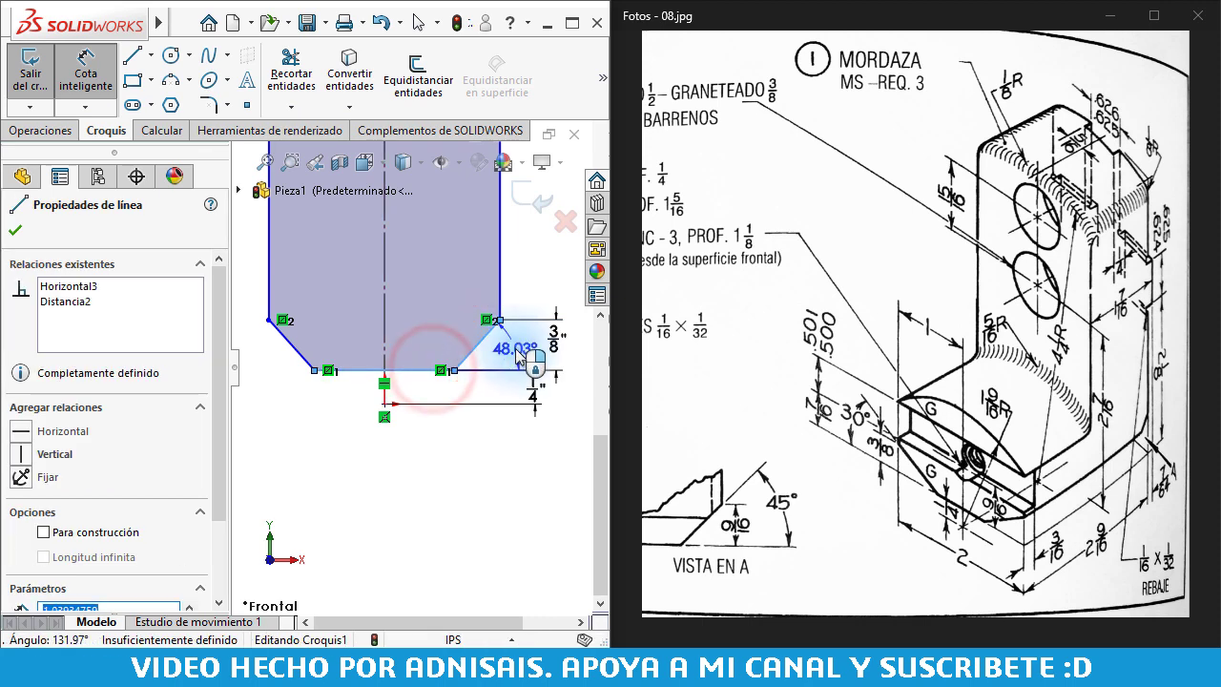
{"action": "left_click", "coordinate": [518, 355]}
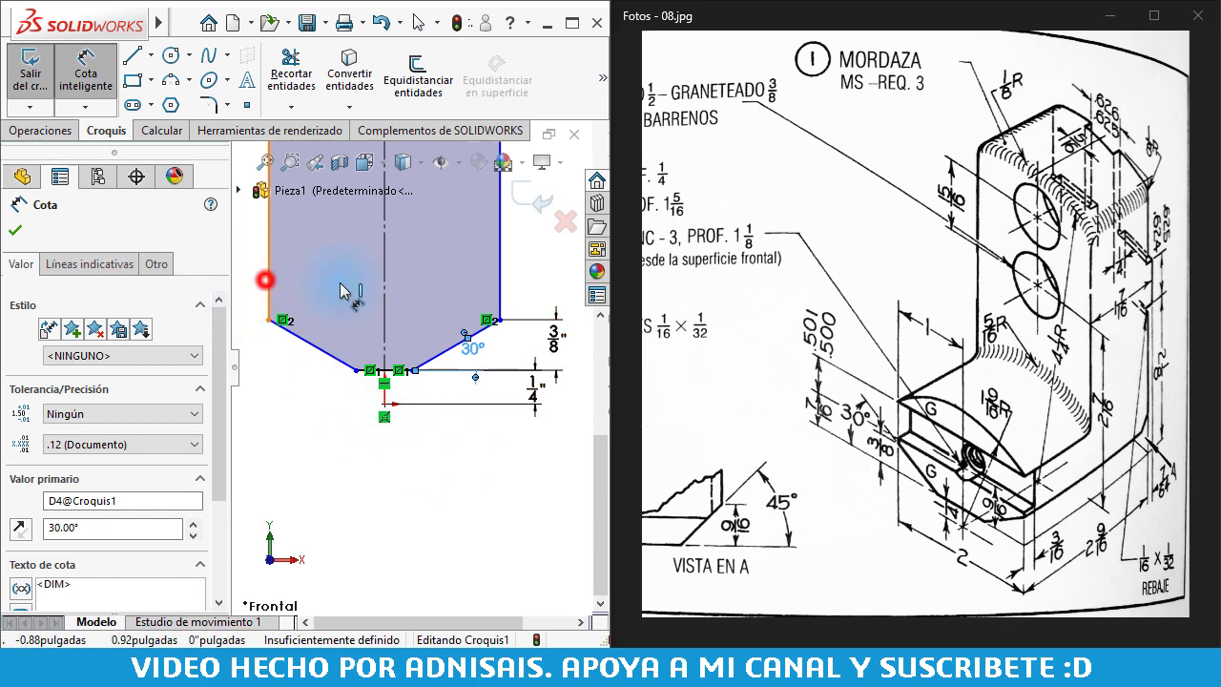
Add a 2" overall width dimension to fully define the sketch
{"action": "left_click", "coordinate": [266, 280]}
{"action": "left_click", "coordinate": [499, 281]}
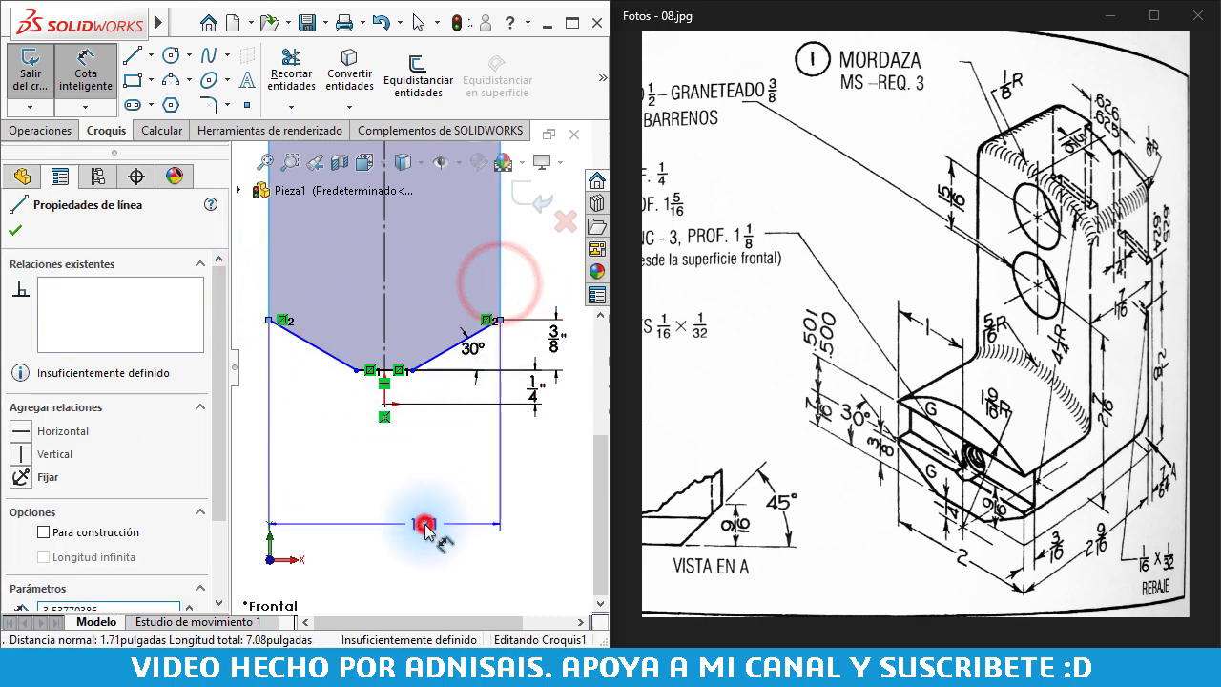
{"action": "left_click", "coordinate": [425, 531]}
{"action": "key", "text": "Return"}
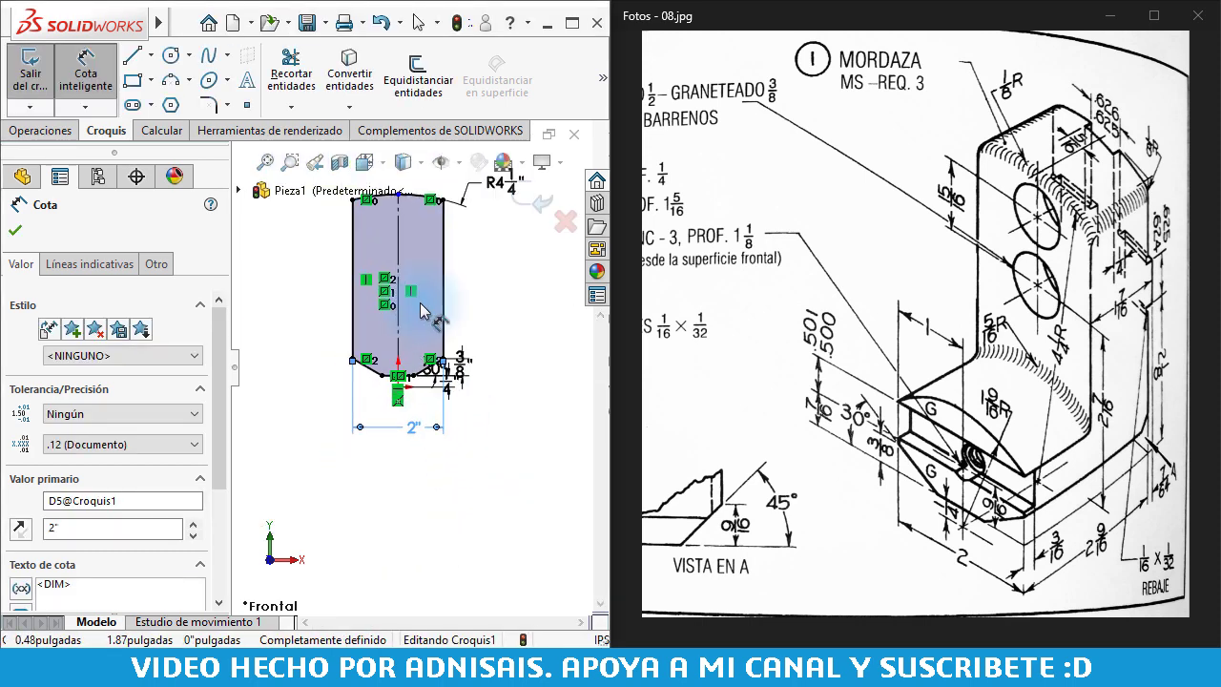
{"action": "scroll", "coordinate": [423, 310], "scroll_direction": "down", "scroll_amount": 1}
{"action": "key", "text": "Escape"}
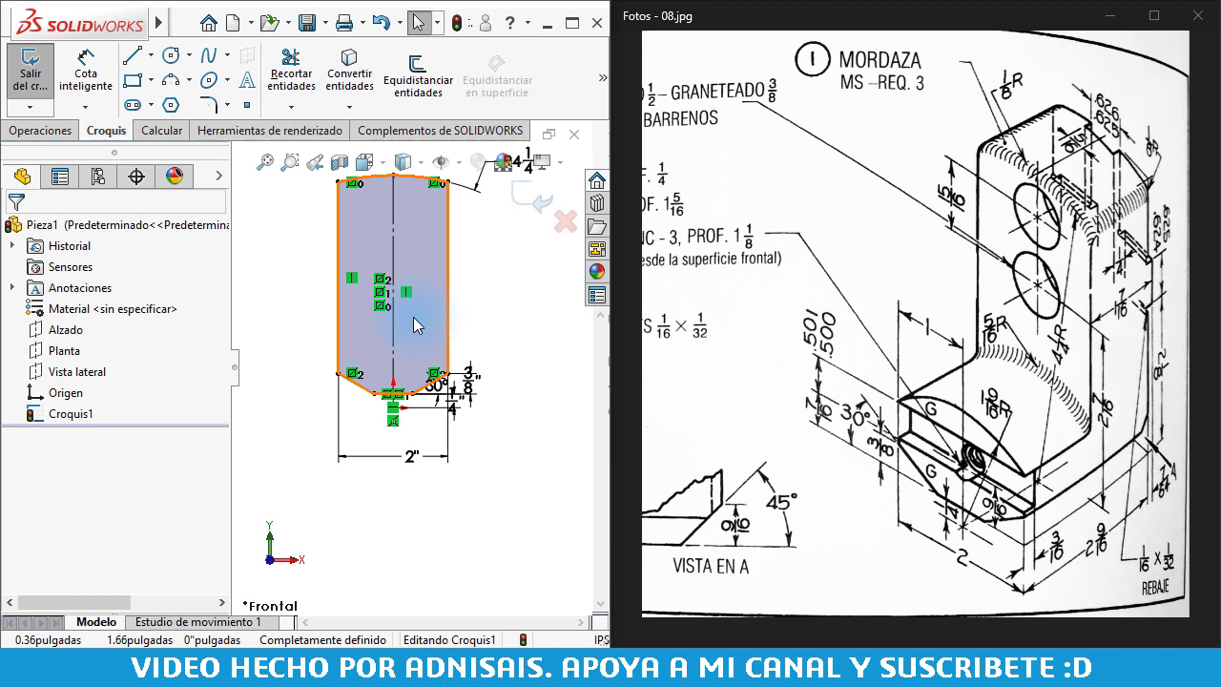
Extrude the jaw profile 1 7/16" deep as Saliente-Extruir1
{"action": "left_click", "coordinate": [41, 130]}
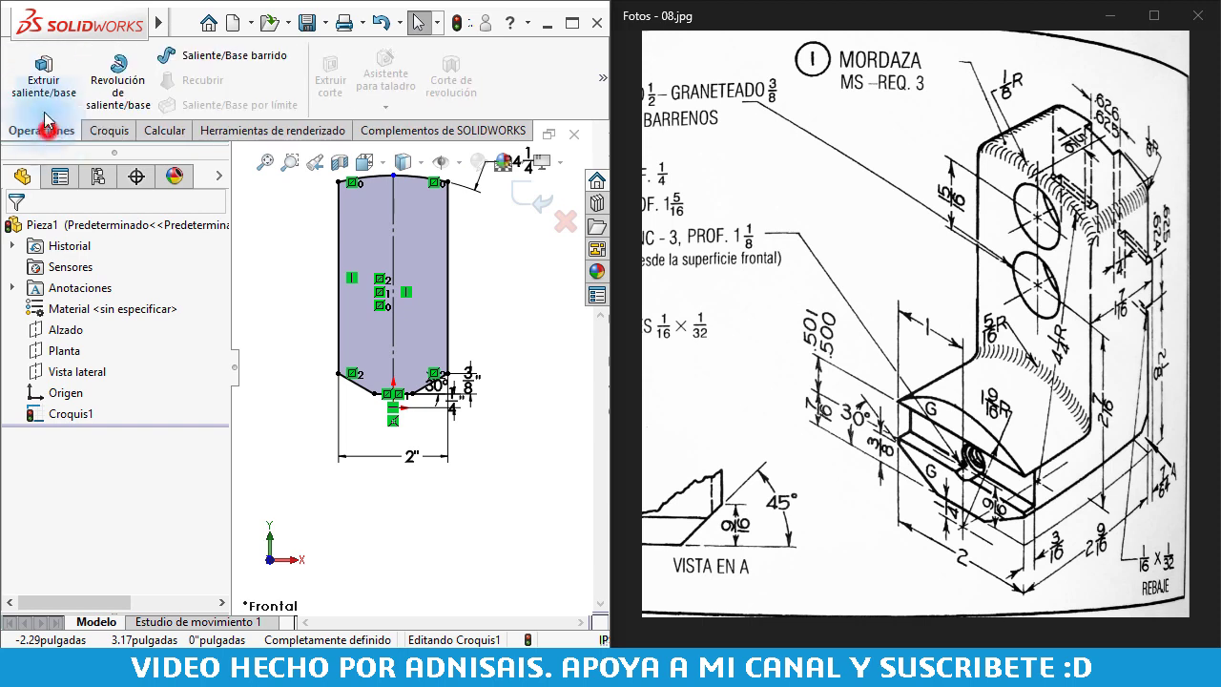
{"action": "left_click", "coordinate": [41, 88]}
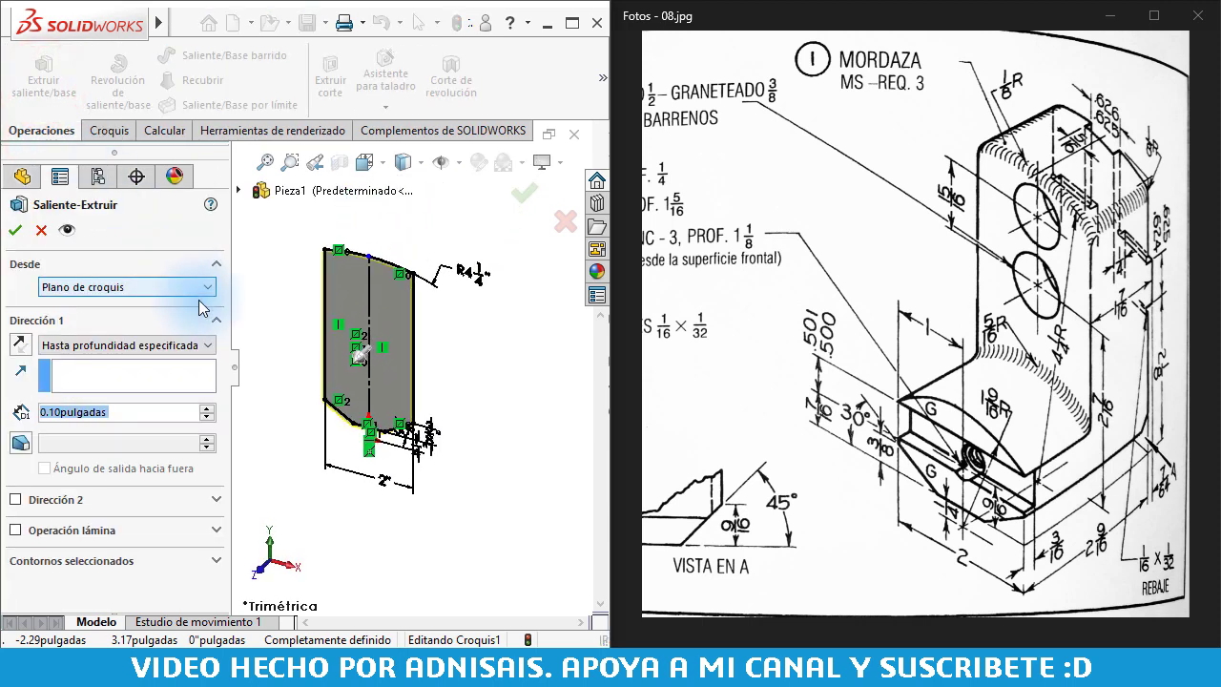
{"action": "type", "text": "1 7"}
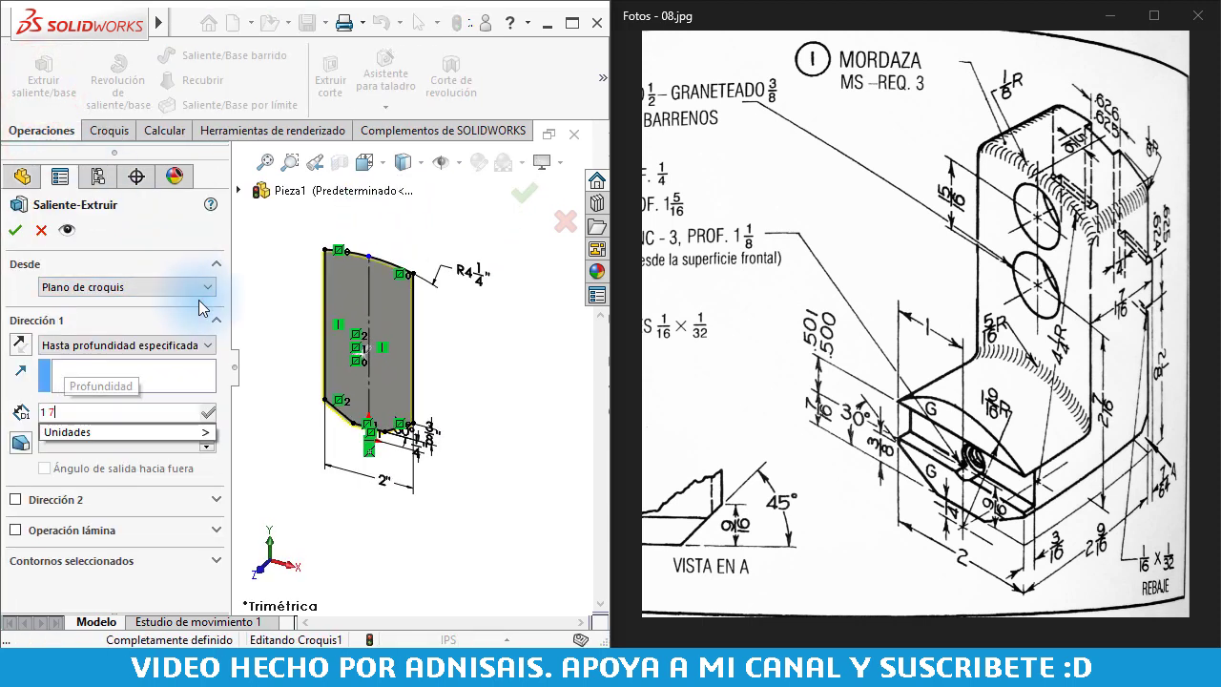
{"action": "type", "text": "/16"}
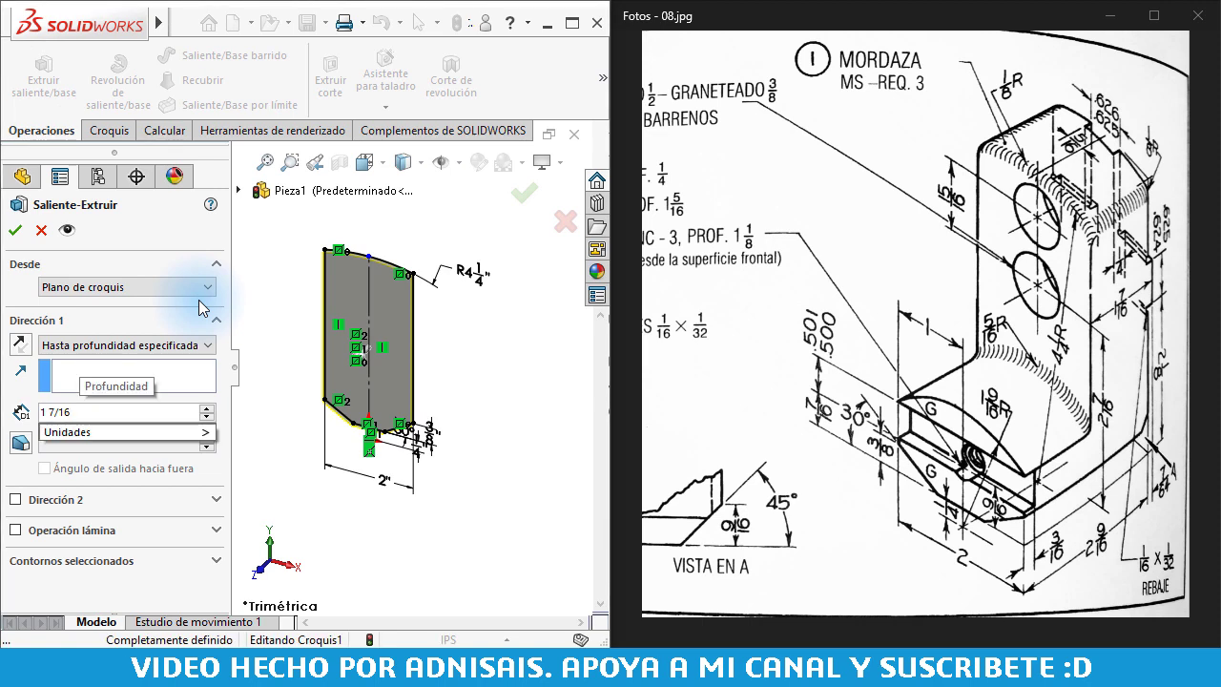
{"action": "key", "text": "Return"}
{"action": "key", "text": "Return"}
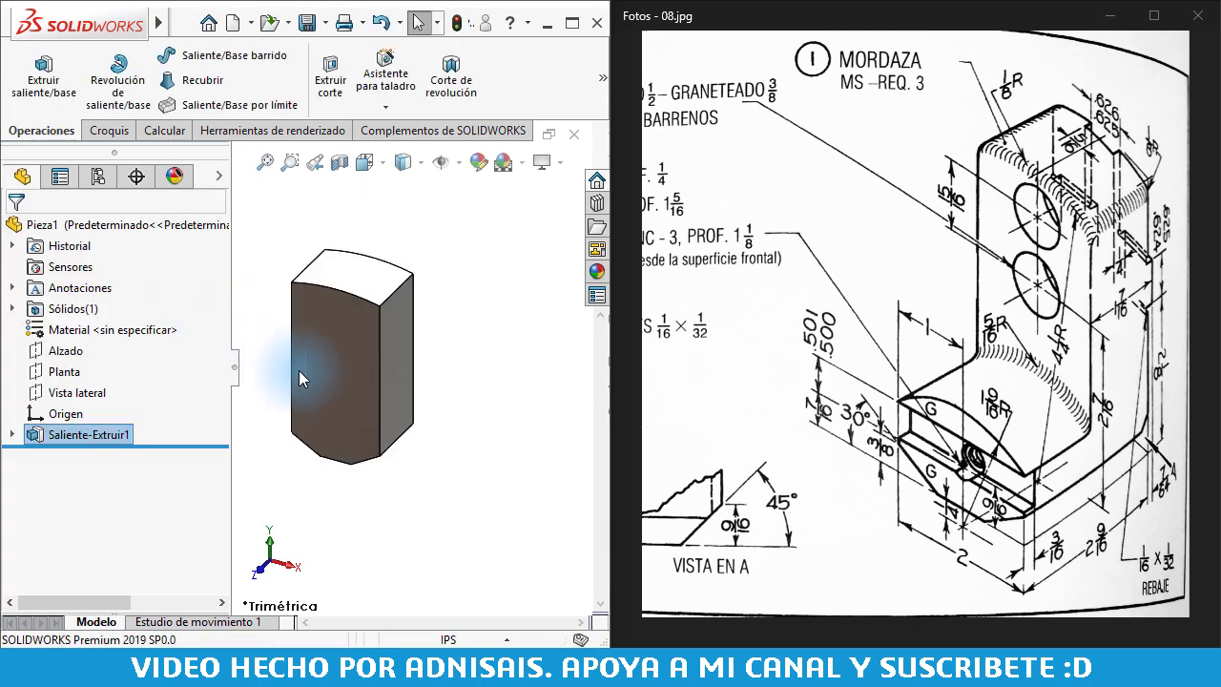
Start a sketch on the block's front face and draw a circle centred on the origin
{"action": "left_click", "coordinate": [350, 457]}
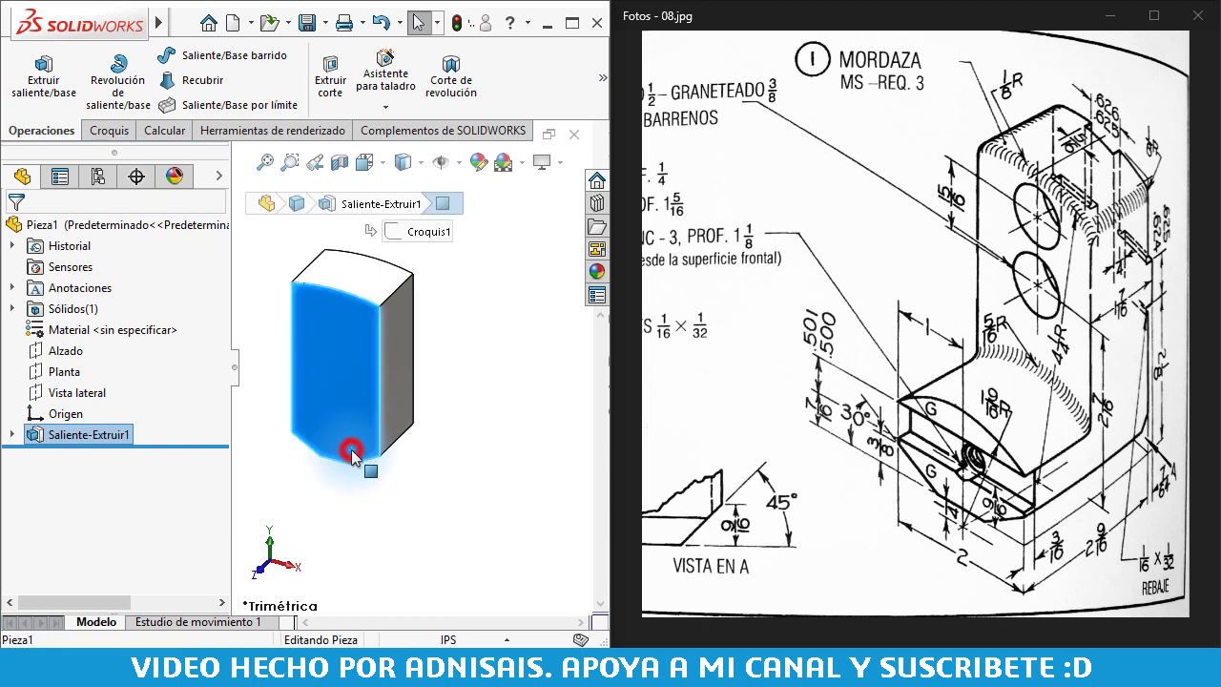
{"action": "left_click", "coordinate": [433, 394]}
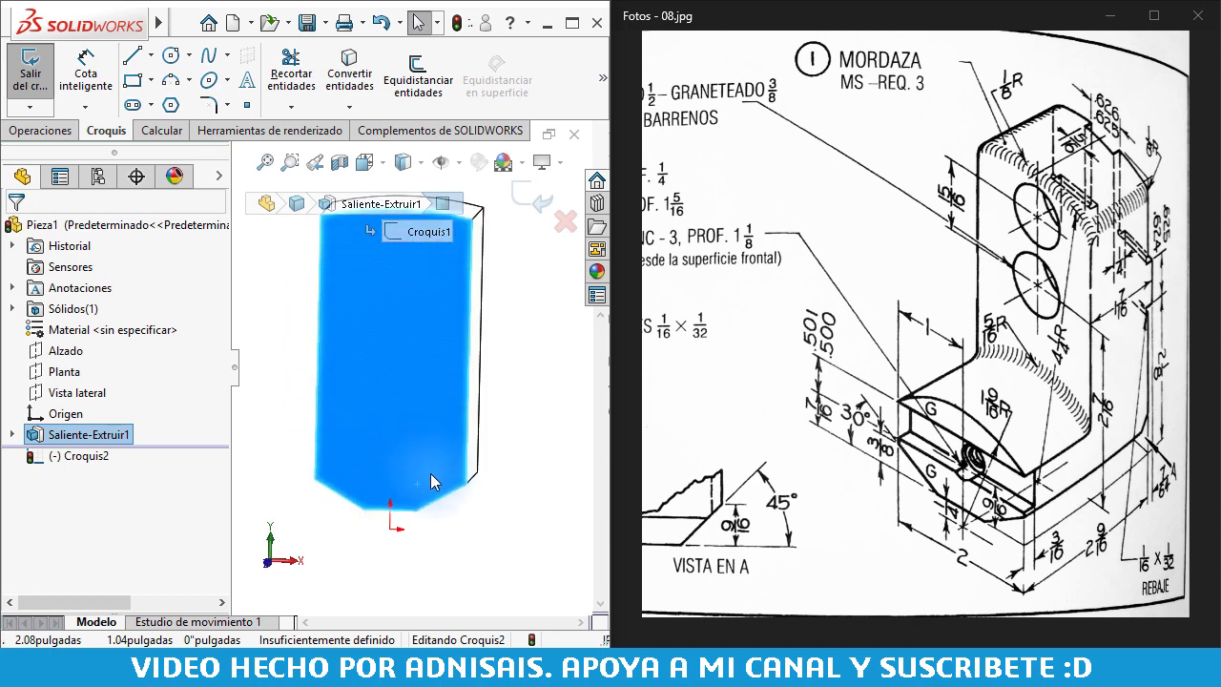
{"action": "left_click", "coordinate": [172, 61]}
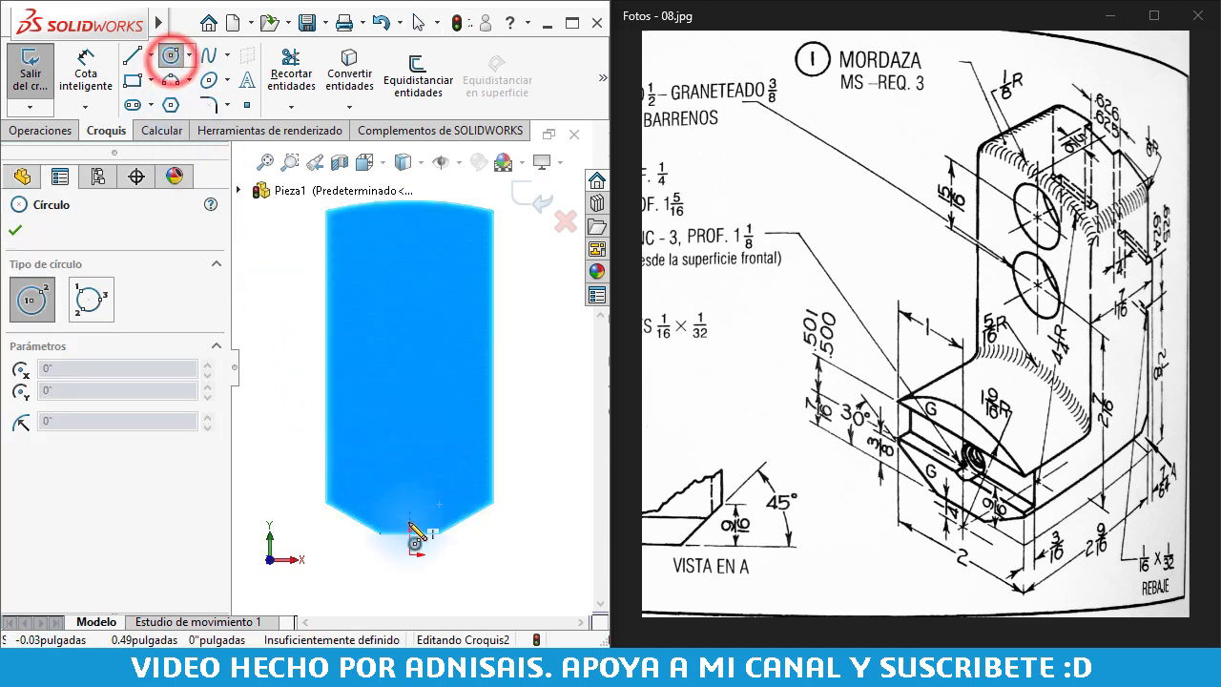
{"action": "left_click", "coordinate": [410, 553]}
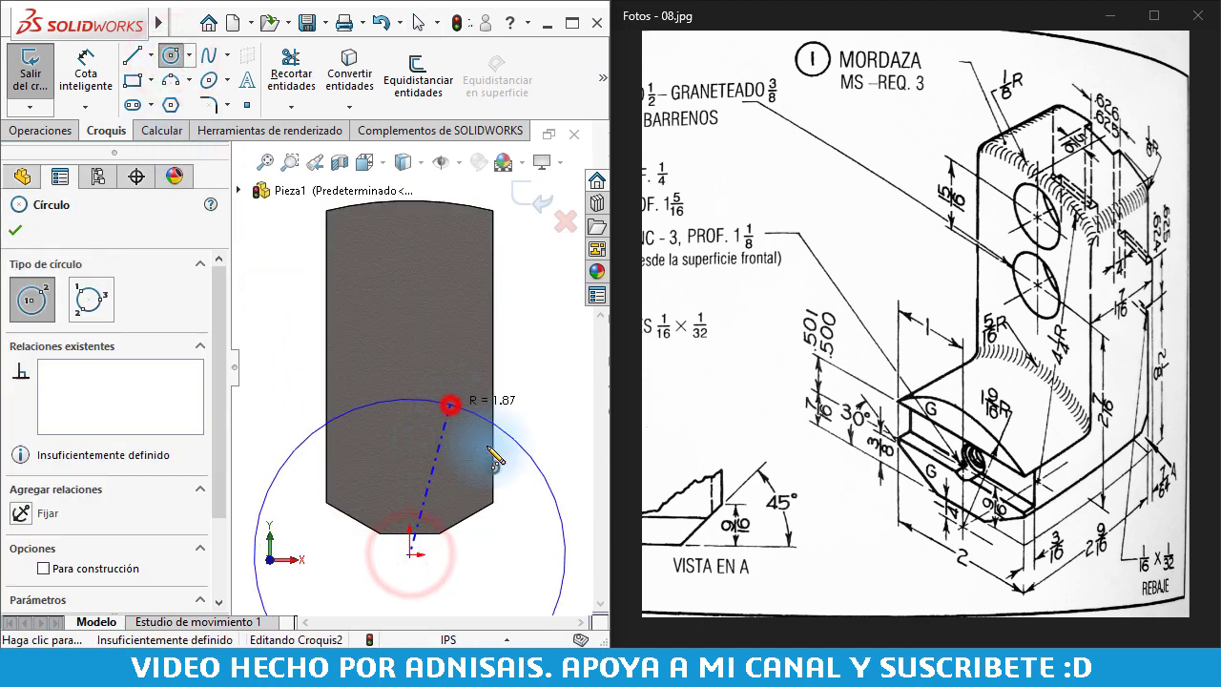
{"action": "left_click", "coordinate": [449, 406]}
{"action": "key", "text": "Escape"}
Convert the body's front-face outline into sketch lines
{"action": "left_click", "coordinate": [438, 354]}
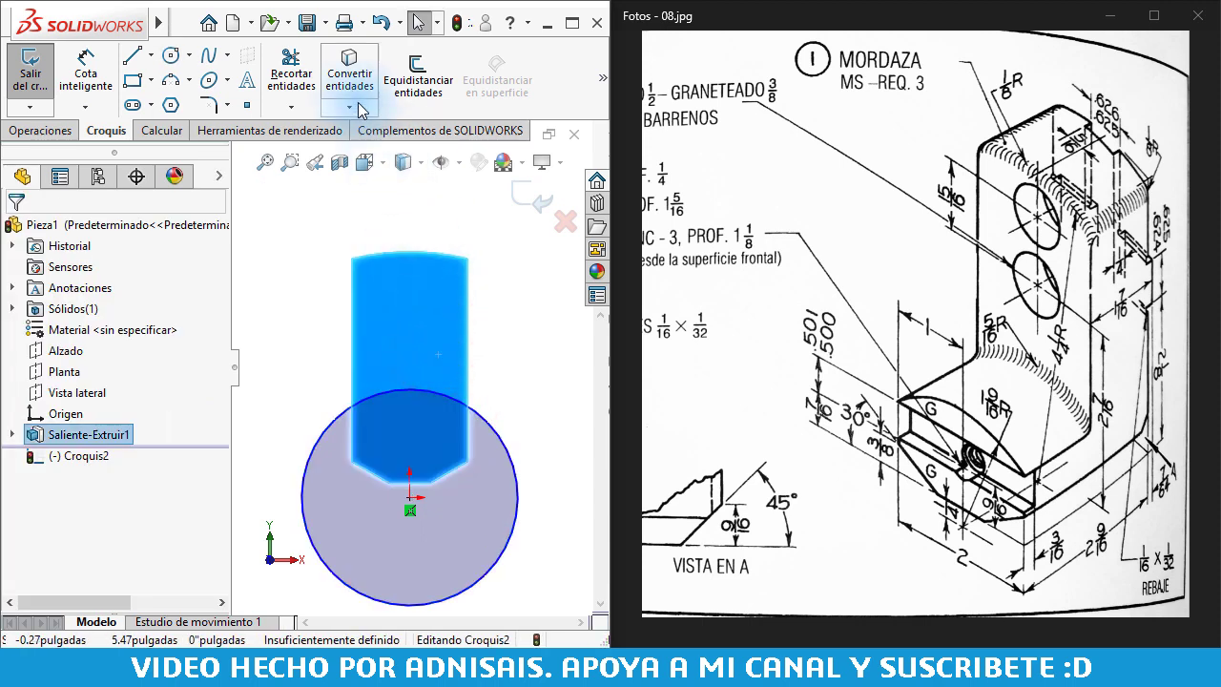
{"action": "left_click", "coordinate": [352, 69]}
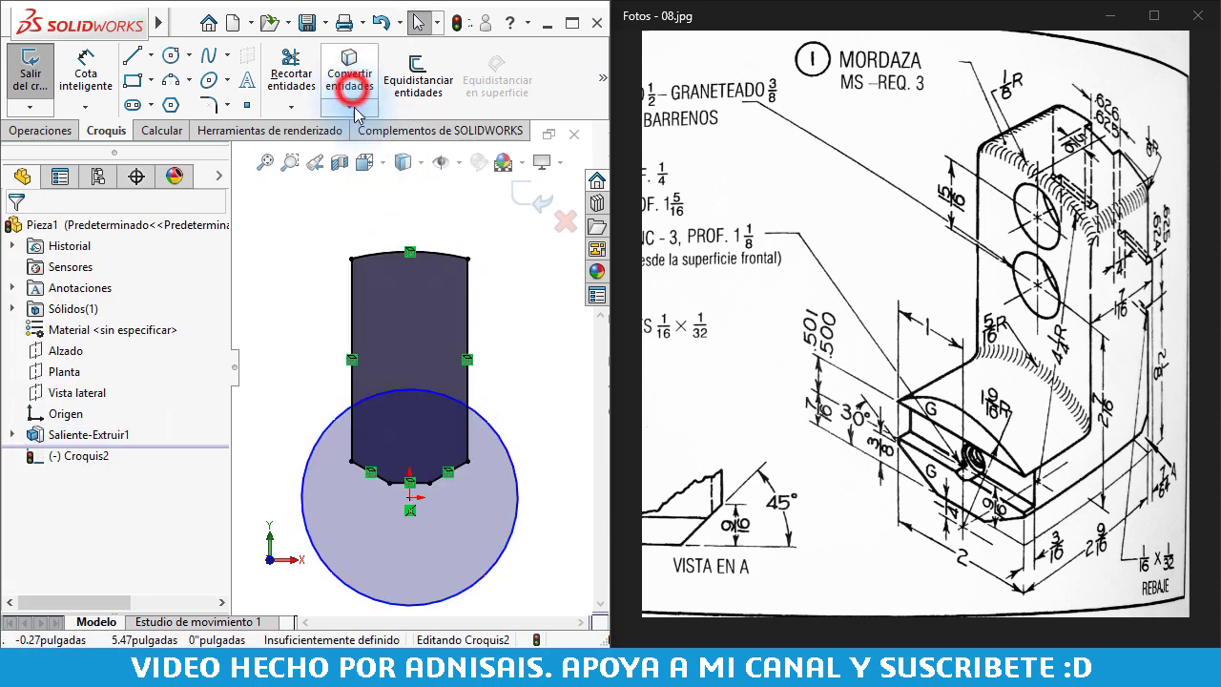
{"action": "left_click", "coordinate": [315, 235]}
Trim away the circle portions lying outside the face outline
{"action": "left_click", "coordinate": [291, 72]}
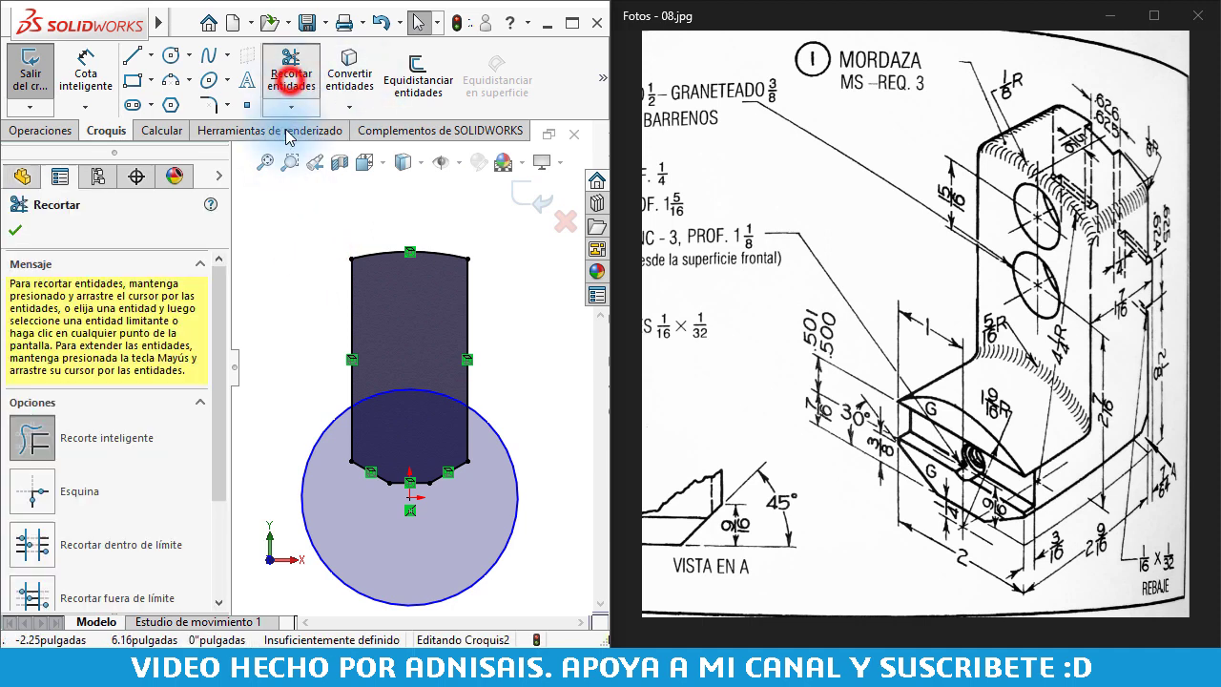
{"action": "left_click_drag", "start_coordinate": [327, 476], "coordinate": [477, 298]}
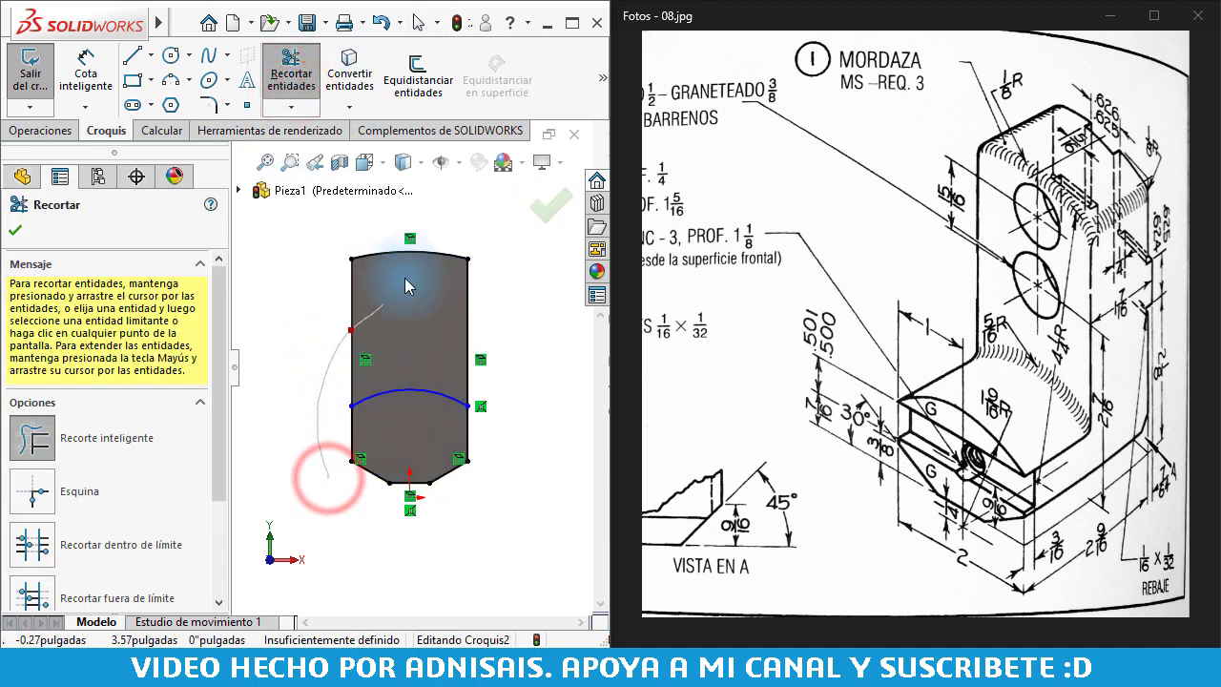
{"action": "scroll", "coordinate": [486, 452], "scroll_direction": "down", "scroll_amount": 1}
{"action": "key", "text": "Escape"}
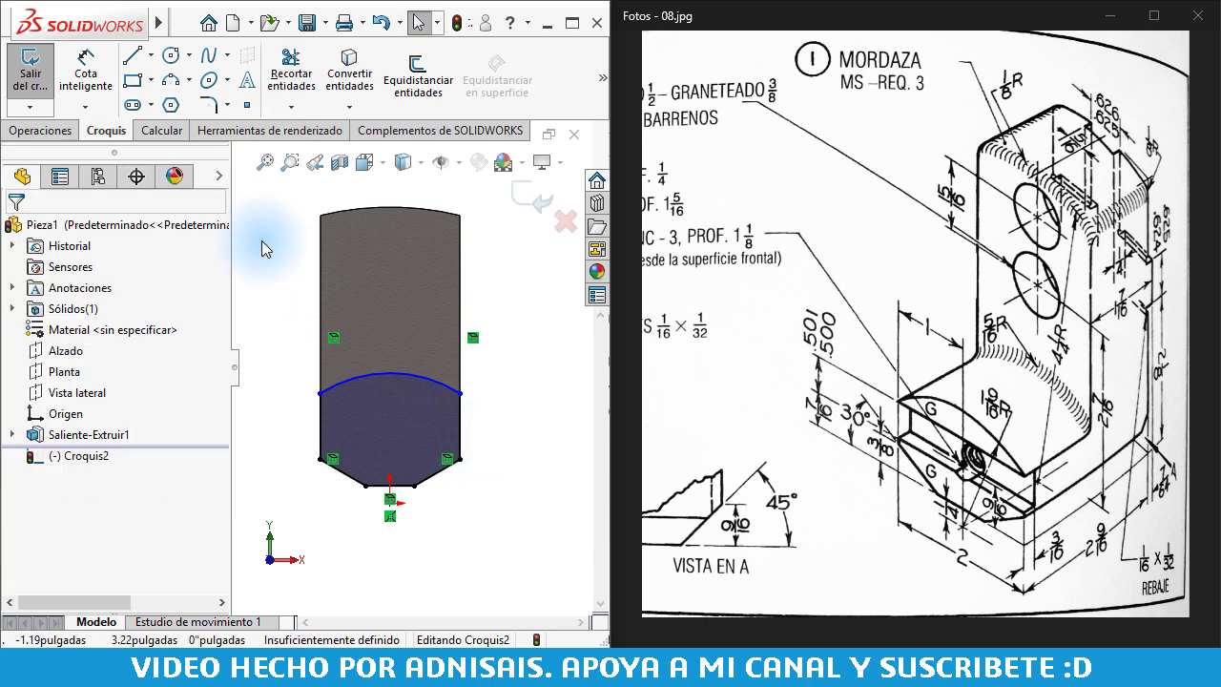
Dimension the remaining arc to a 1 9/16" radius
{"action": "left_click", "coordinate": [86, 76]}
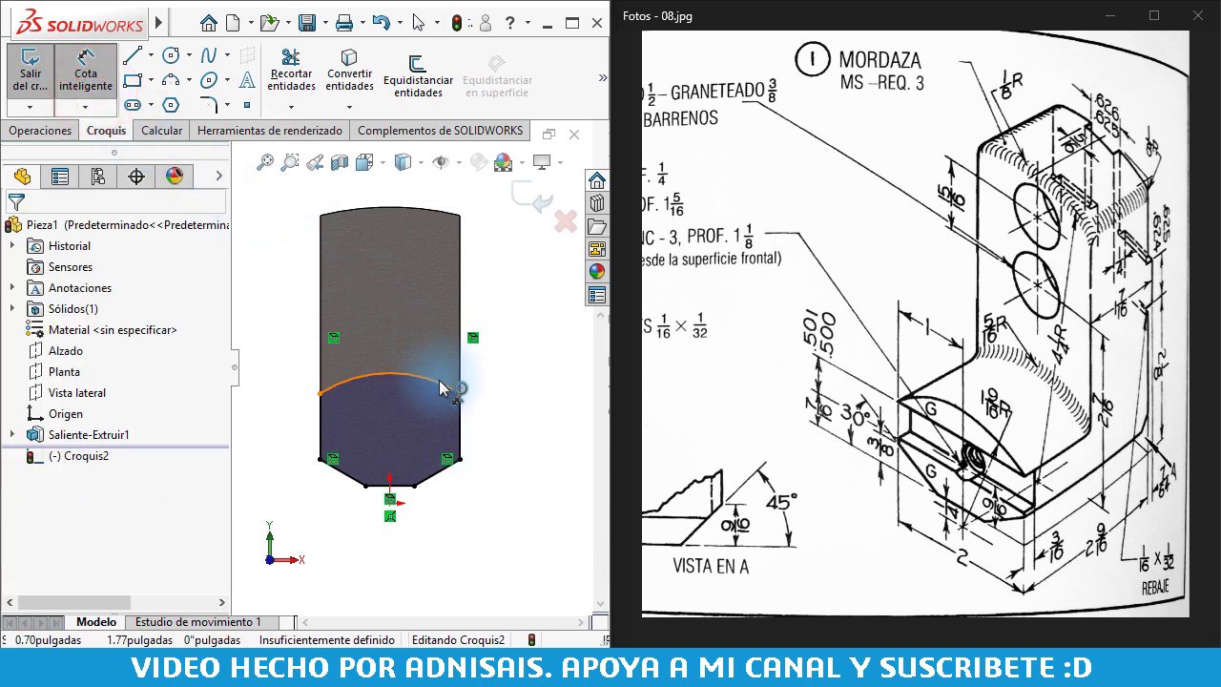
{"action": "left_click", "coordinate": [444, 379]}
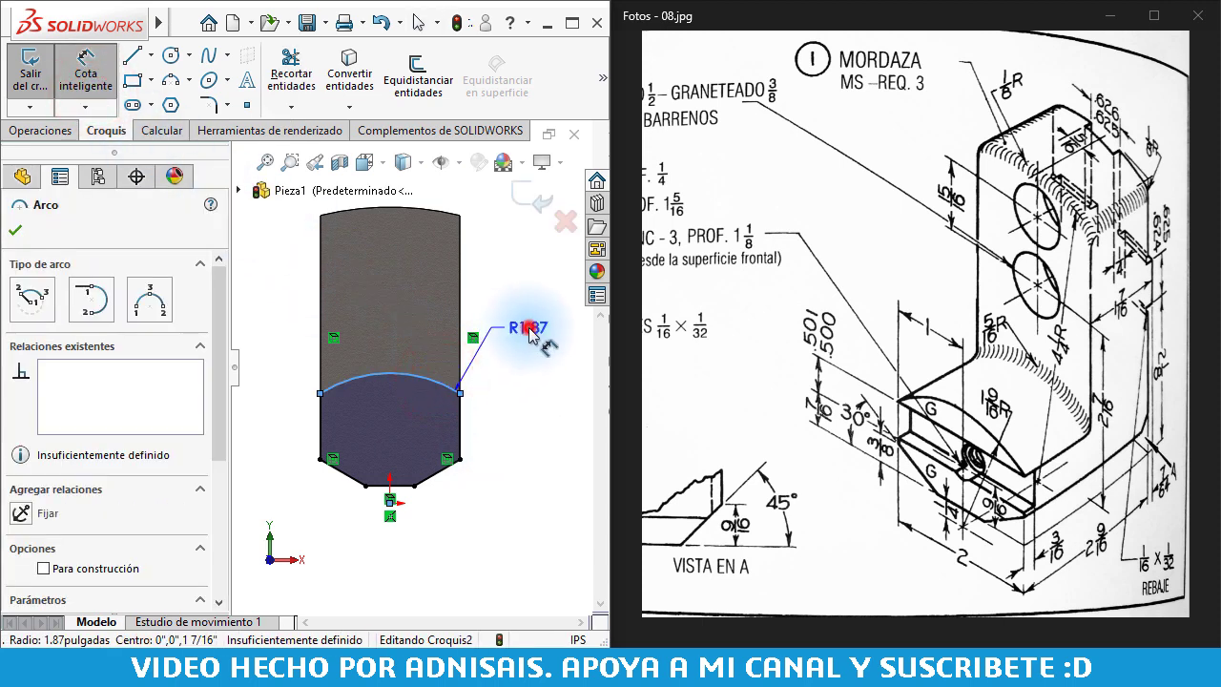
{"action": "left_click", "coordinate": [530, 331]}
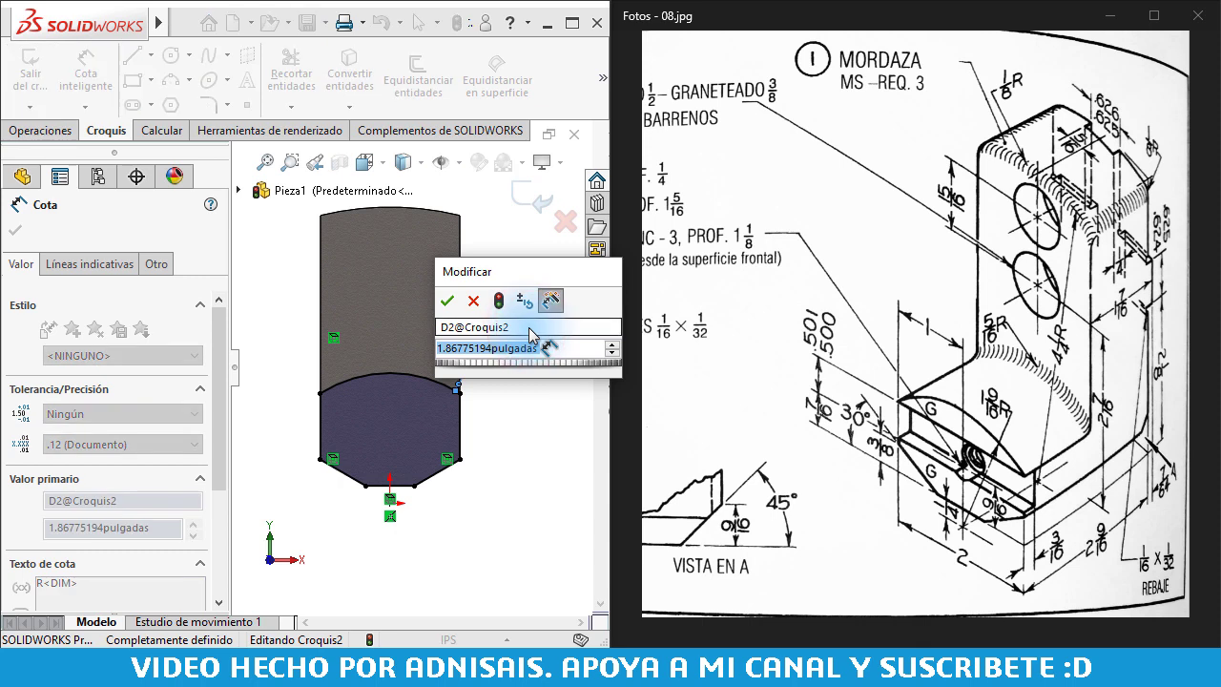
{"action": "type", "text": "1 9/1"}
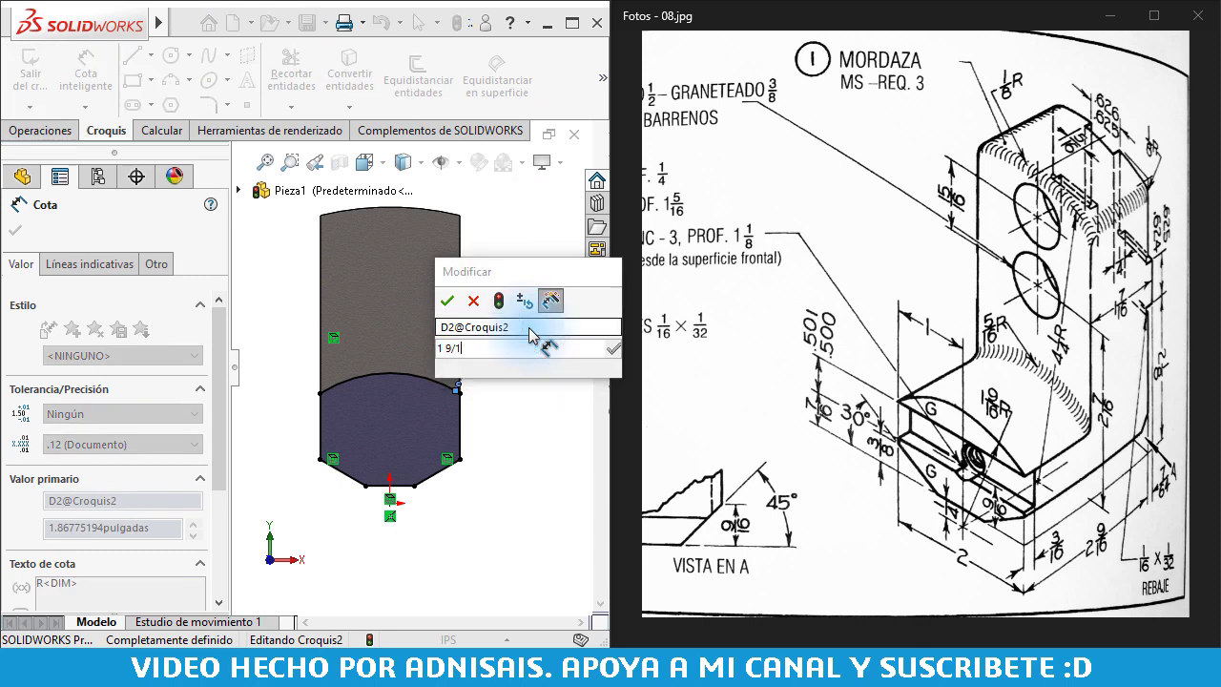
{"action": "type", "text": "6"}
{"action": "key", "text": "Return"}
{"action": "key", "text": "Escape"}
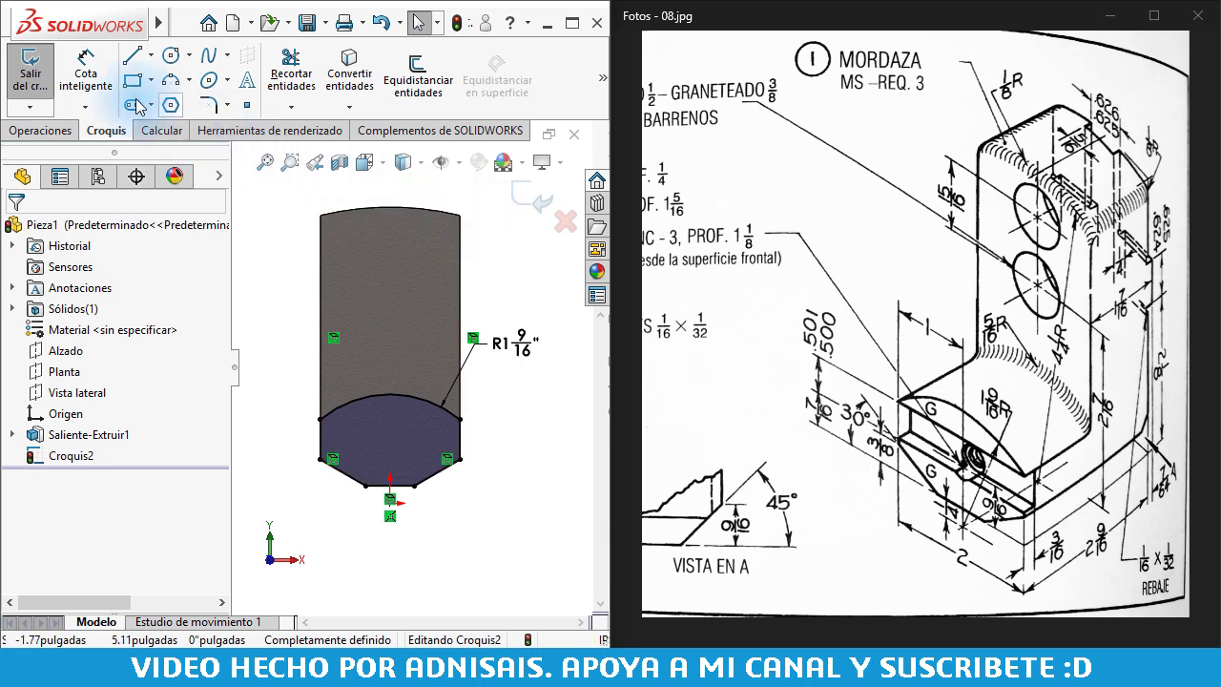
Extrude Croquis2 1 1/8" outward as Saliente-Extruir2, the curved front lip
{"action": "left_click", "coordinate": [40, 130]}
{"action": "left_click", "coordinate": [38, 86]}
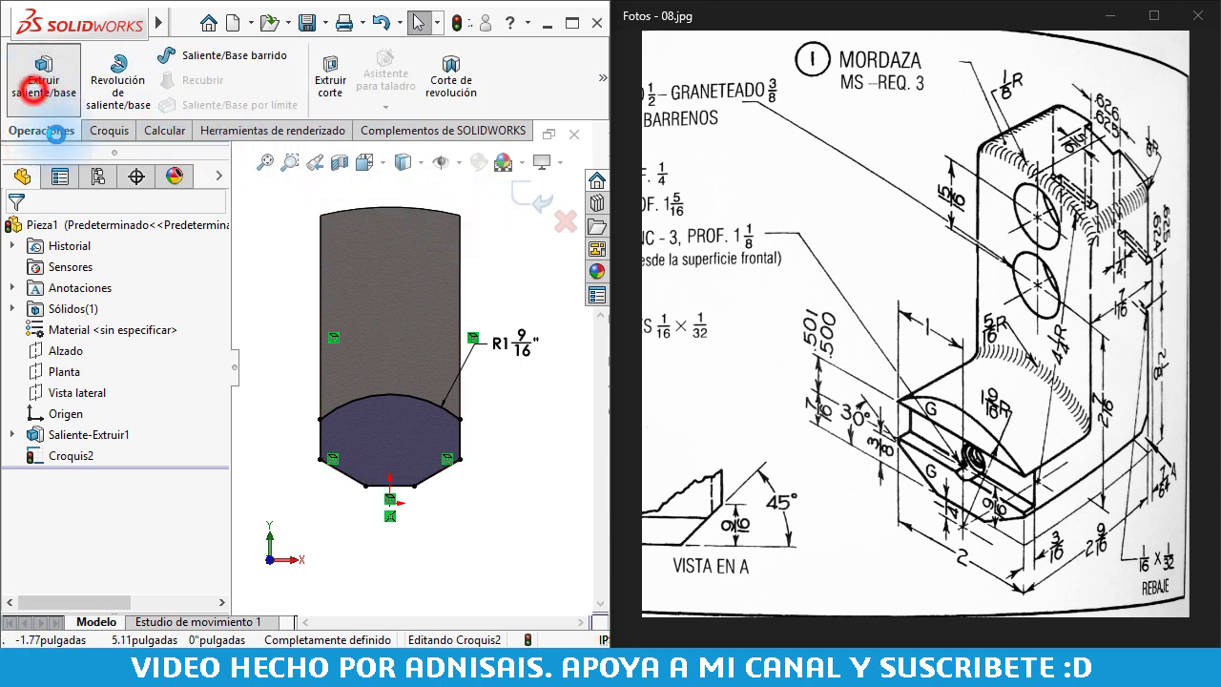
{"action": "middle_click_drag", "start_coordinate": [364, 375], "coordinate": [352, 392]}
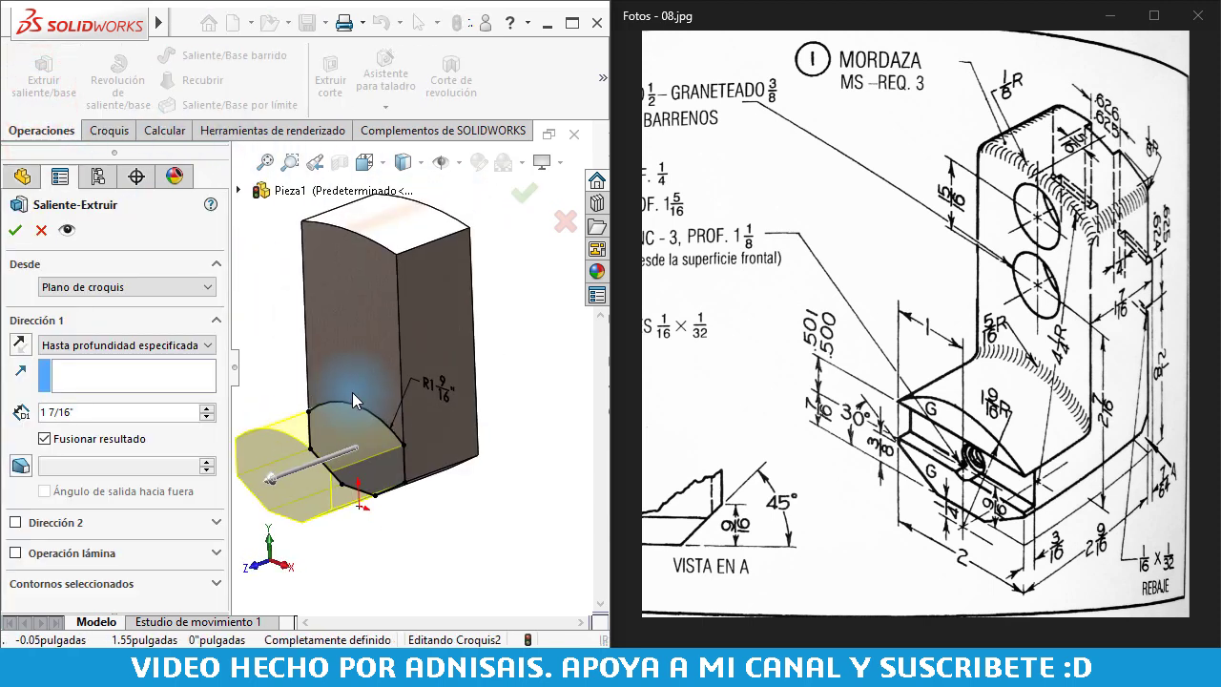
{"action": "double_click", "coordinate": [133, 412]}
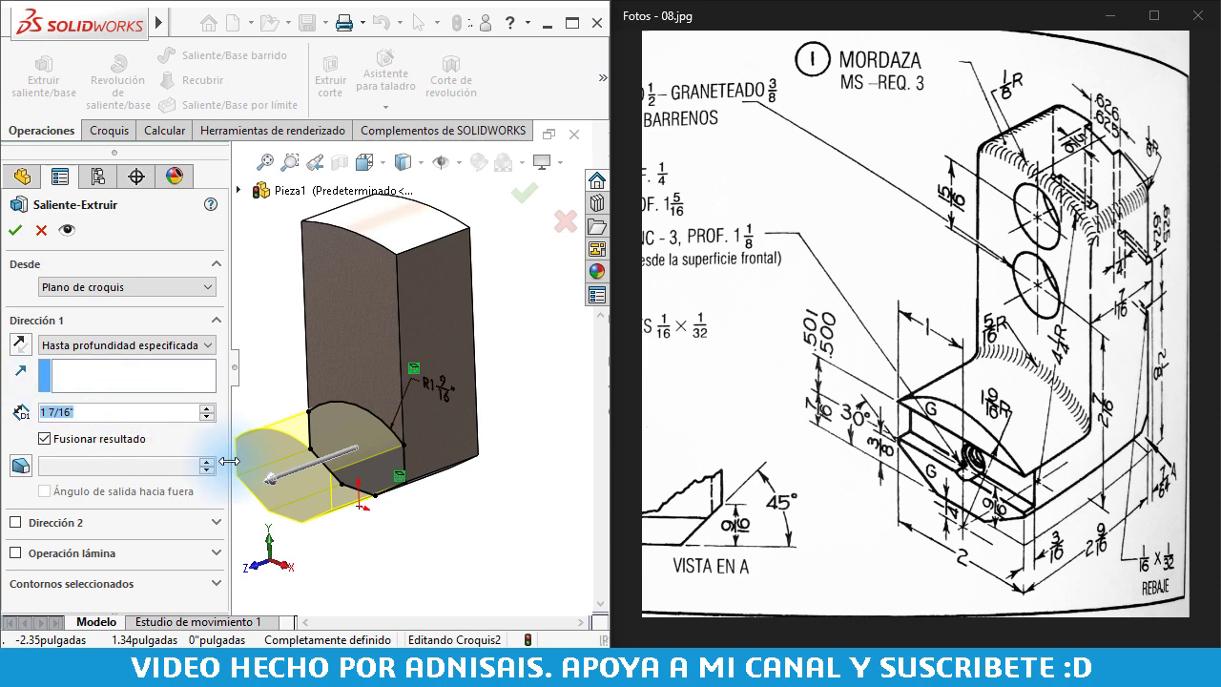
{"action": "type", "text": "1/8"}
{"action": "key", "text": "Return"}
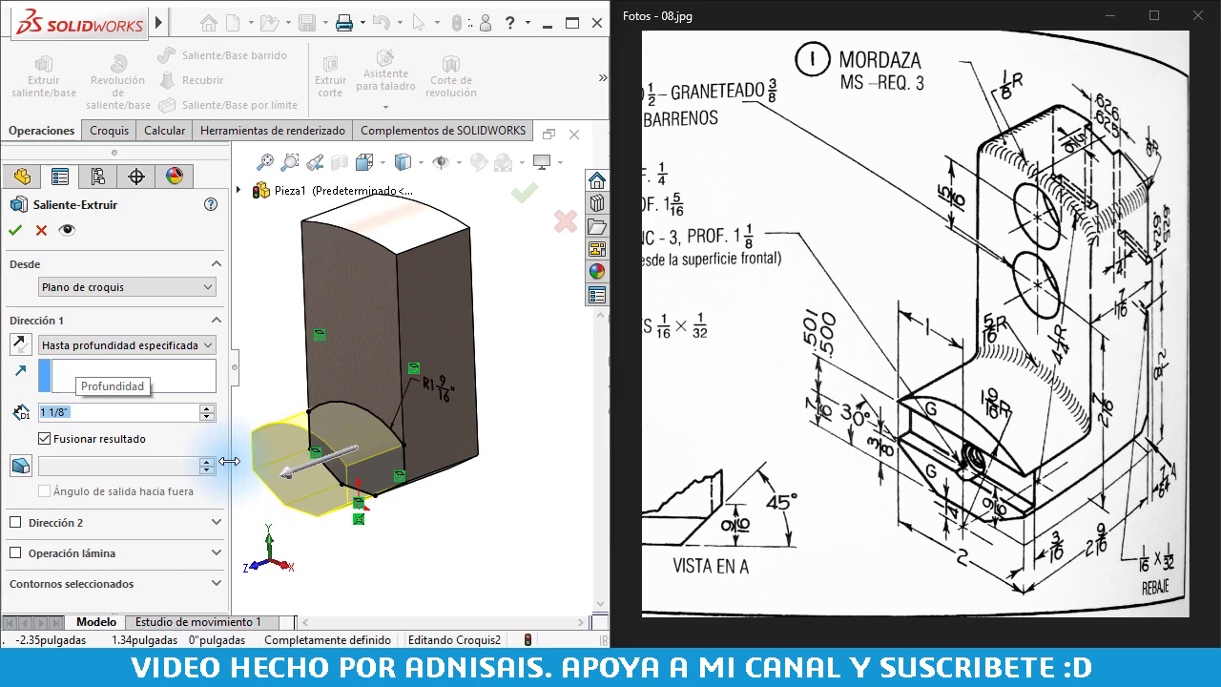
{"action": "key", "text": "Return"}
{"action": "left_click", "coordinate": [405, 589]}
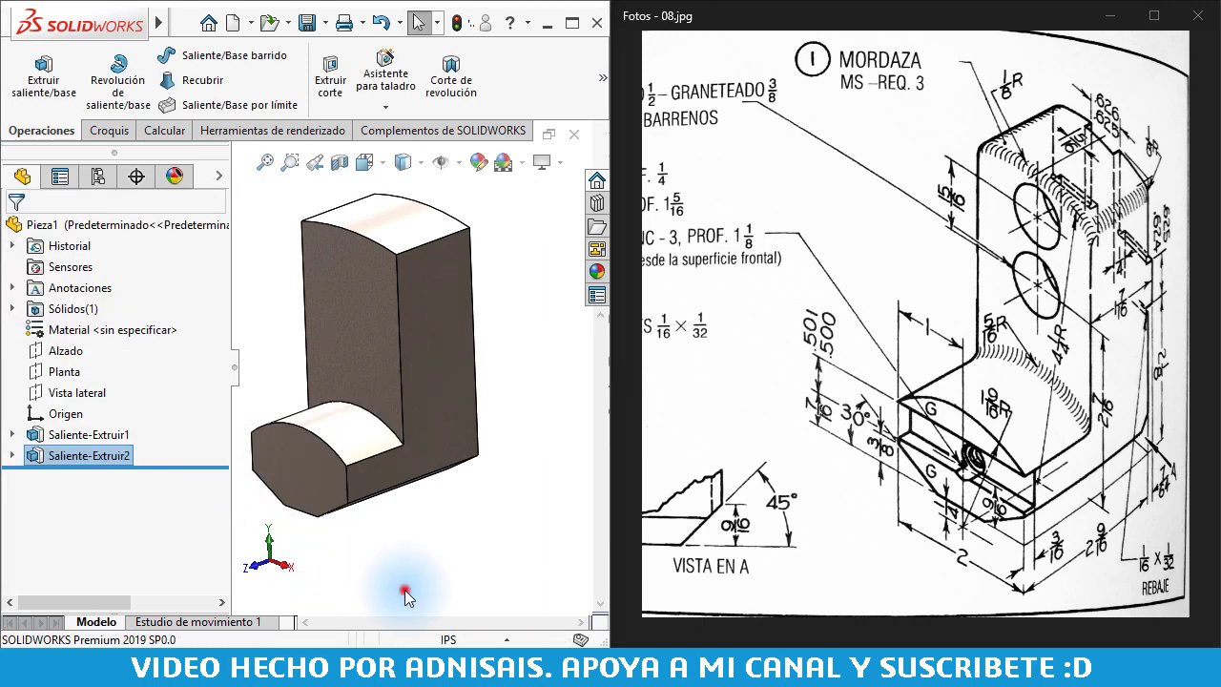
{"action": "left_click", "coordinate": [362, 498]}
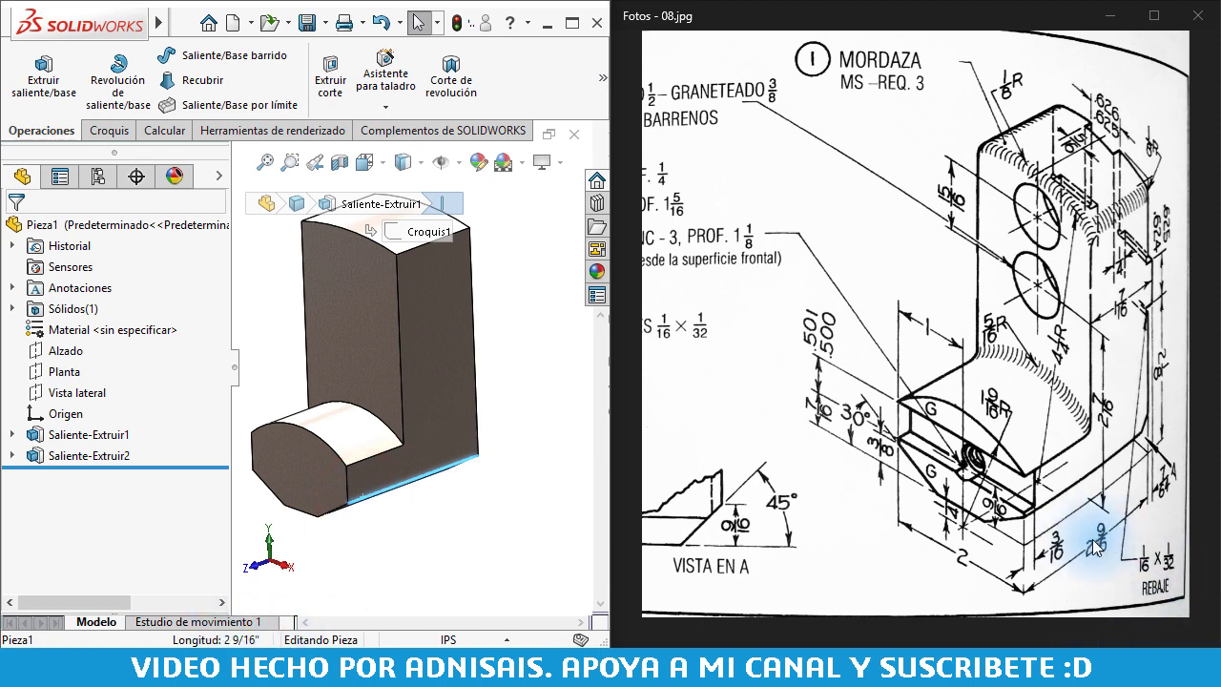
{"action": "mouse_move", "coordinate": [512, 387]}
{"action": "middle_mouse_down"}
{"action": "mouse_move", "coordinate": [331, 304]}
{"action": "mouse_move", "coordinate": [401, 341]}
{"action": "middle_mouse_up"}
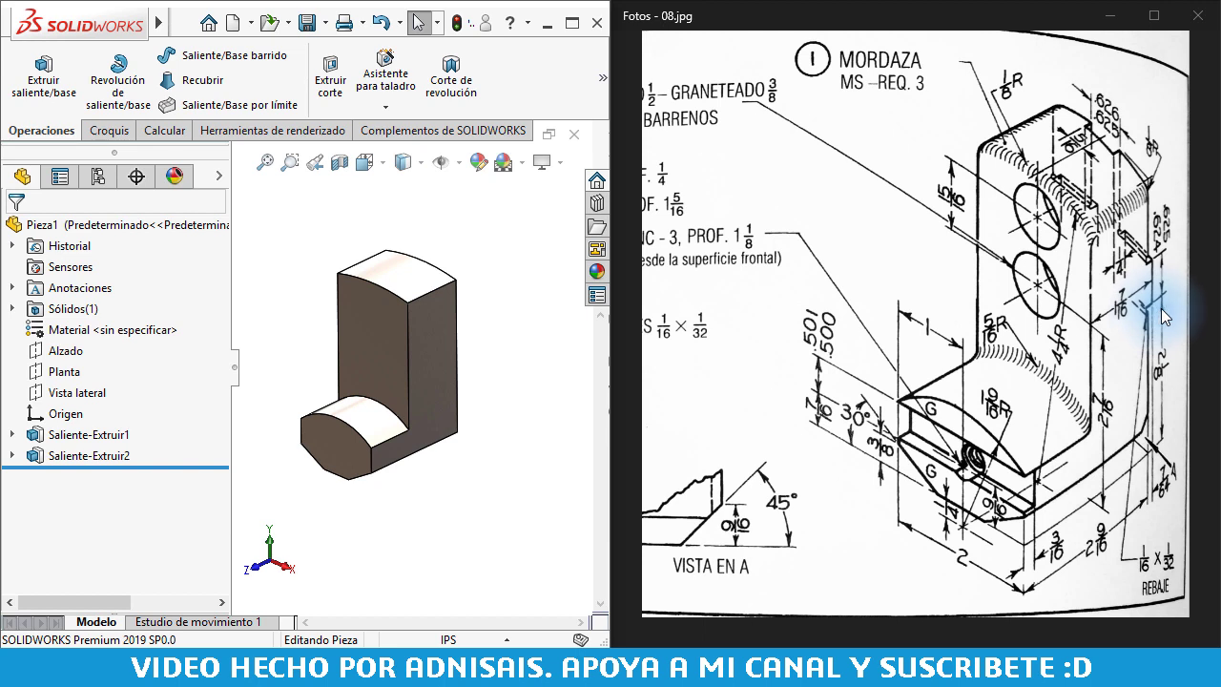
{"action": "left_click", "coordinate": [499, 348]}
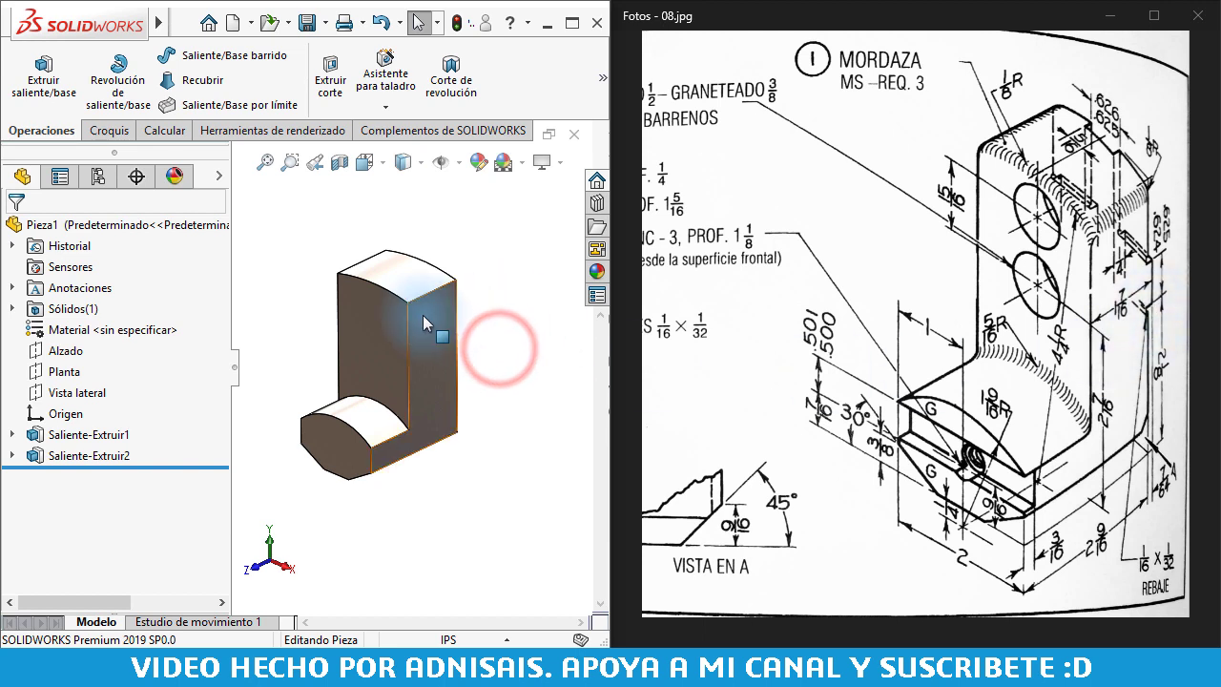
{"action": "middle_click_drag", "start_coordinate": [423, 315], "coordinate": [441, 378]}
{"action": "left_click", "coordinate": [440, 359]}
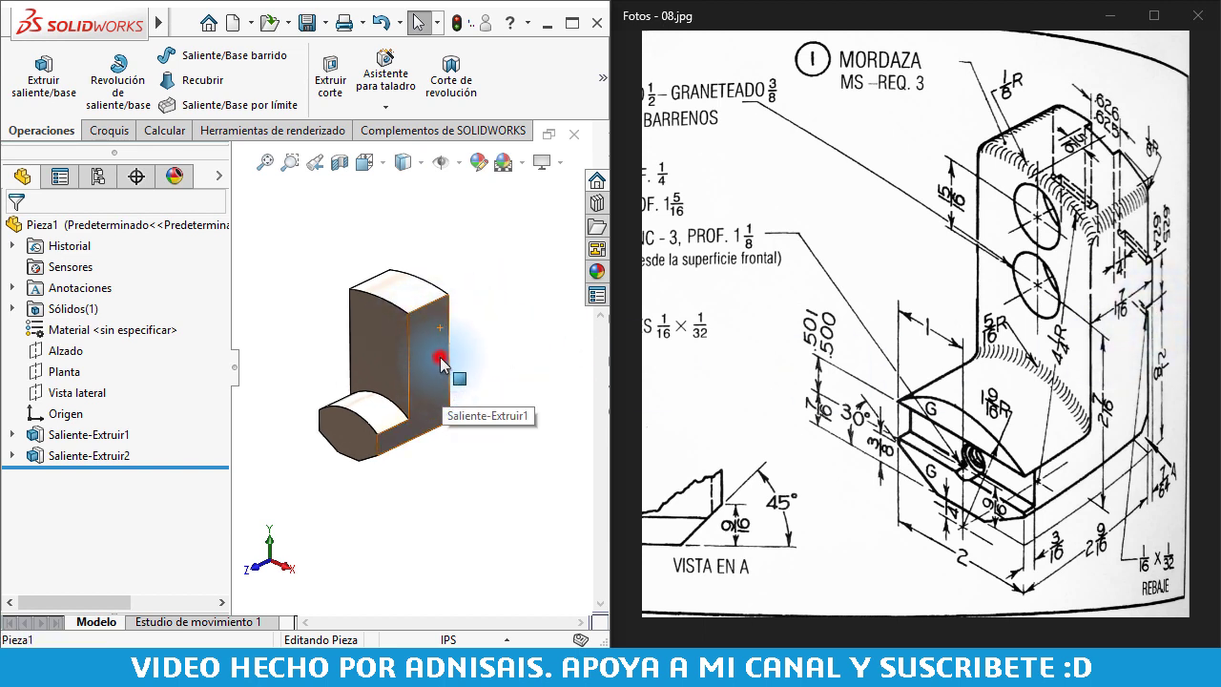
Sketch a corner rectangle on the side face and dimension its width to 7/64"
{"action": "left_click", "coordinate": [520, 307]}
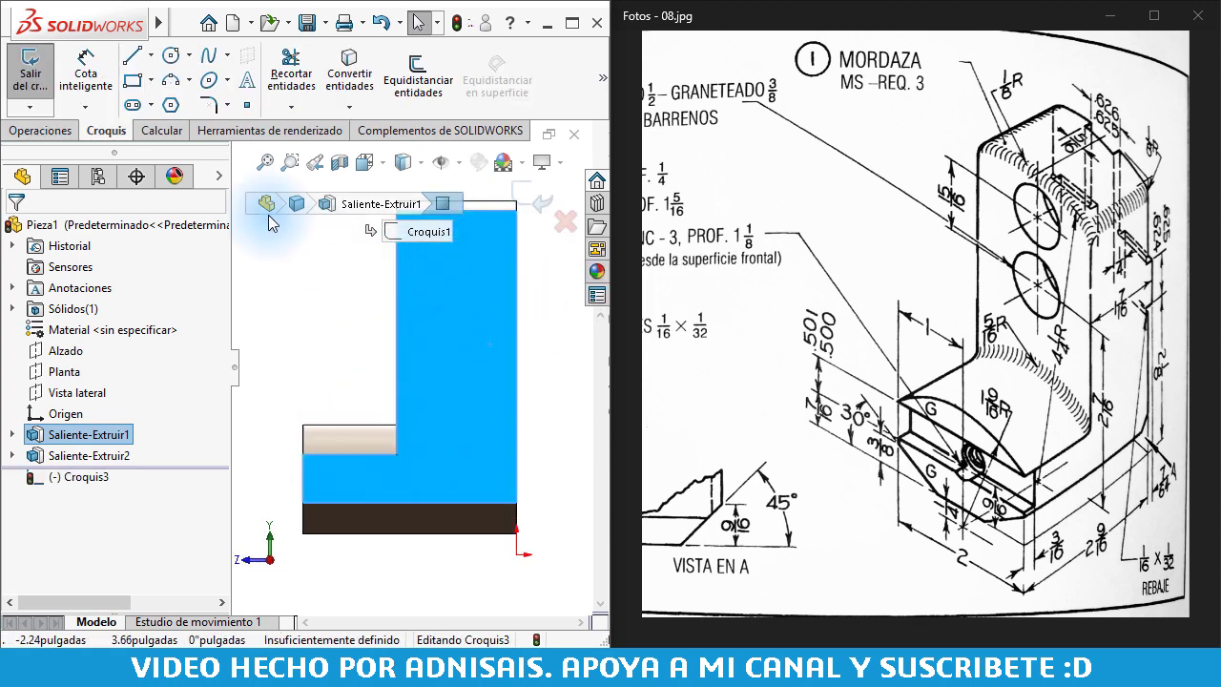
{"action": "left_click", "coordinate": [133, 80]}
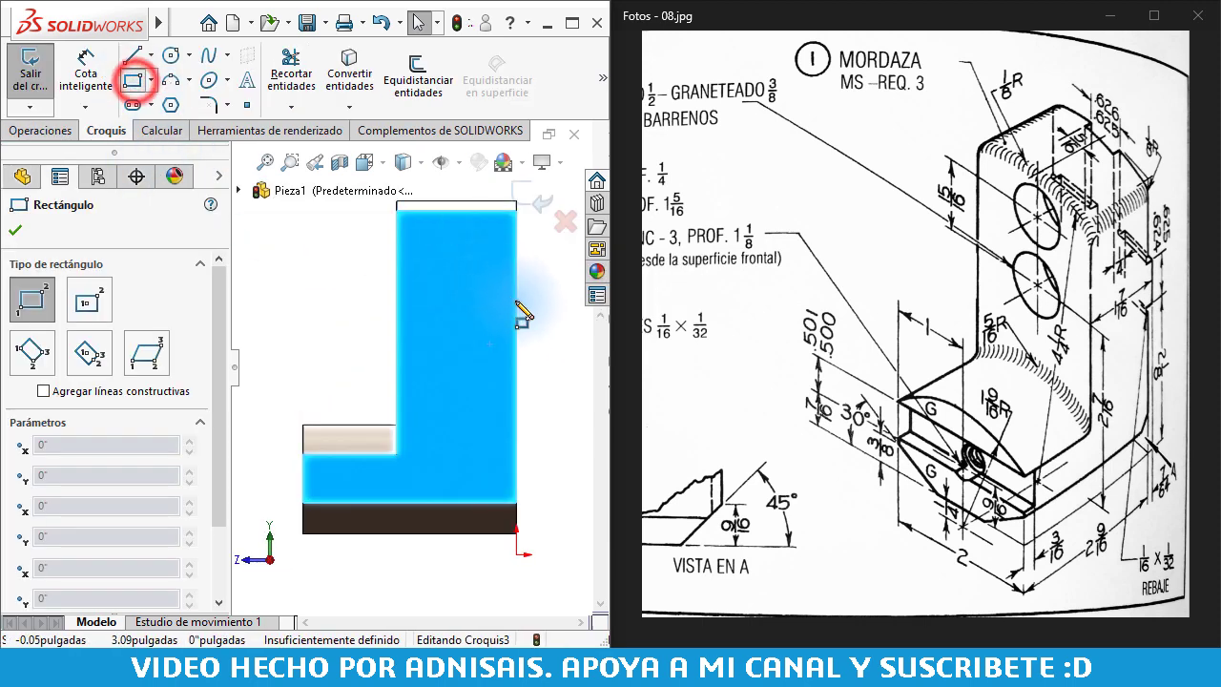
{"action": "left_click", "coordinate": [516, 306]}
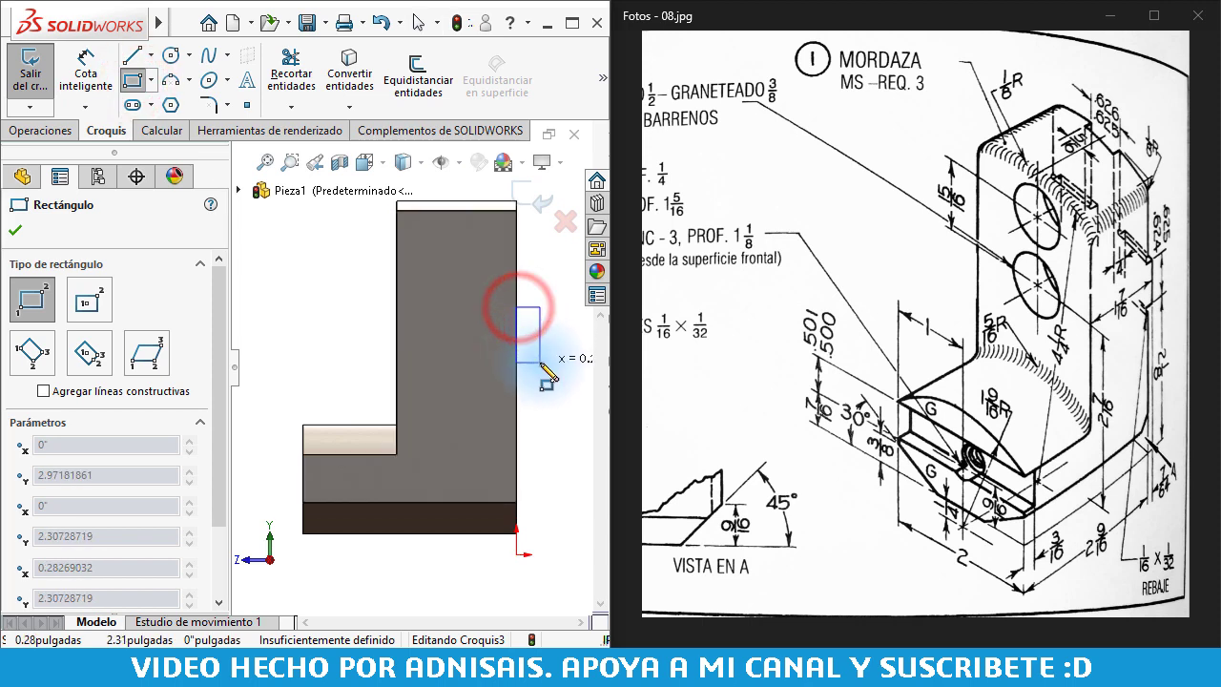
{"action": "left_click", "coordinate": [540, 363]}
{"action": "right_click_drag", "start_coordinate": [546, 449], "coordinate": [539, 374]}
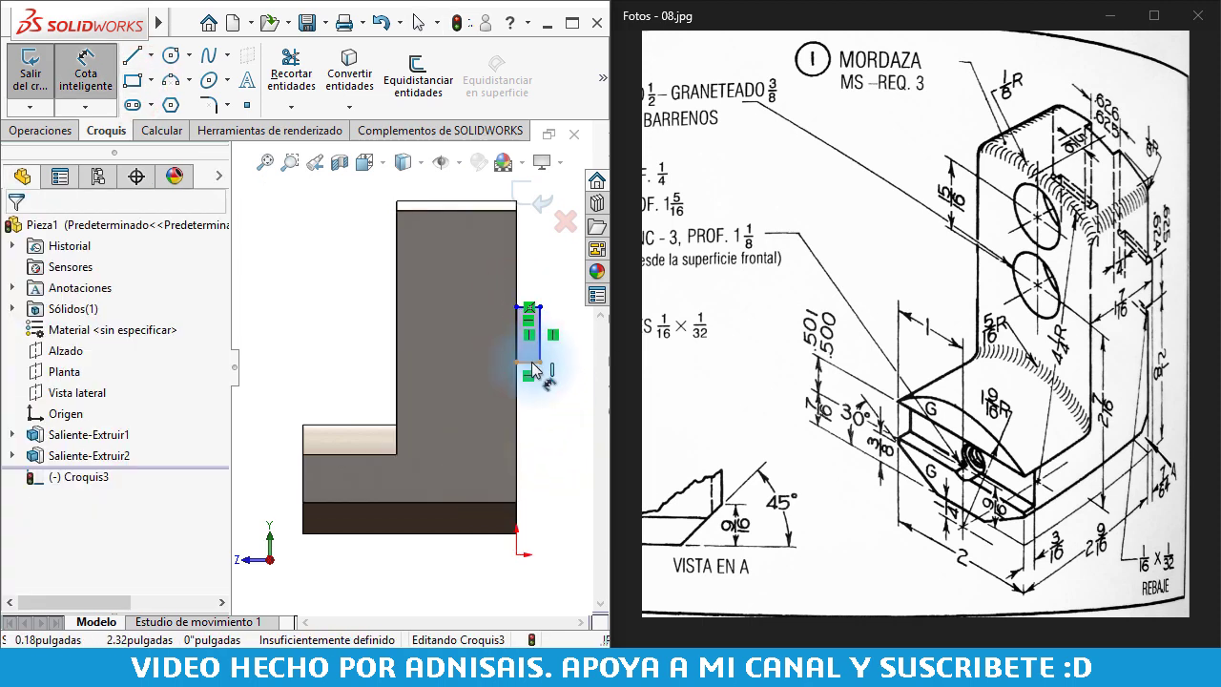
{"action": "left_click", "coordinate": [530, 364]}
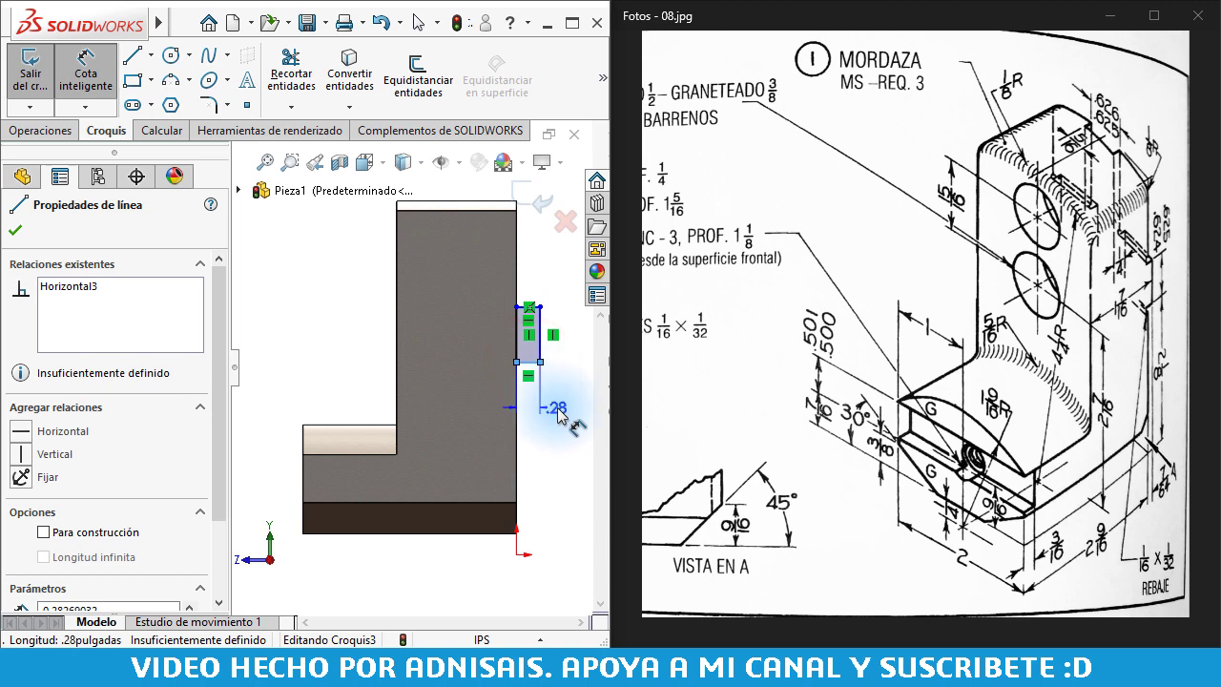
{"action": "left_click", "coordinate": [569, 409]}
{"action": "type", "text": "7/"}
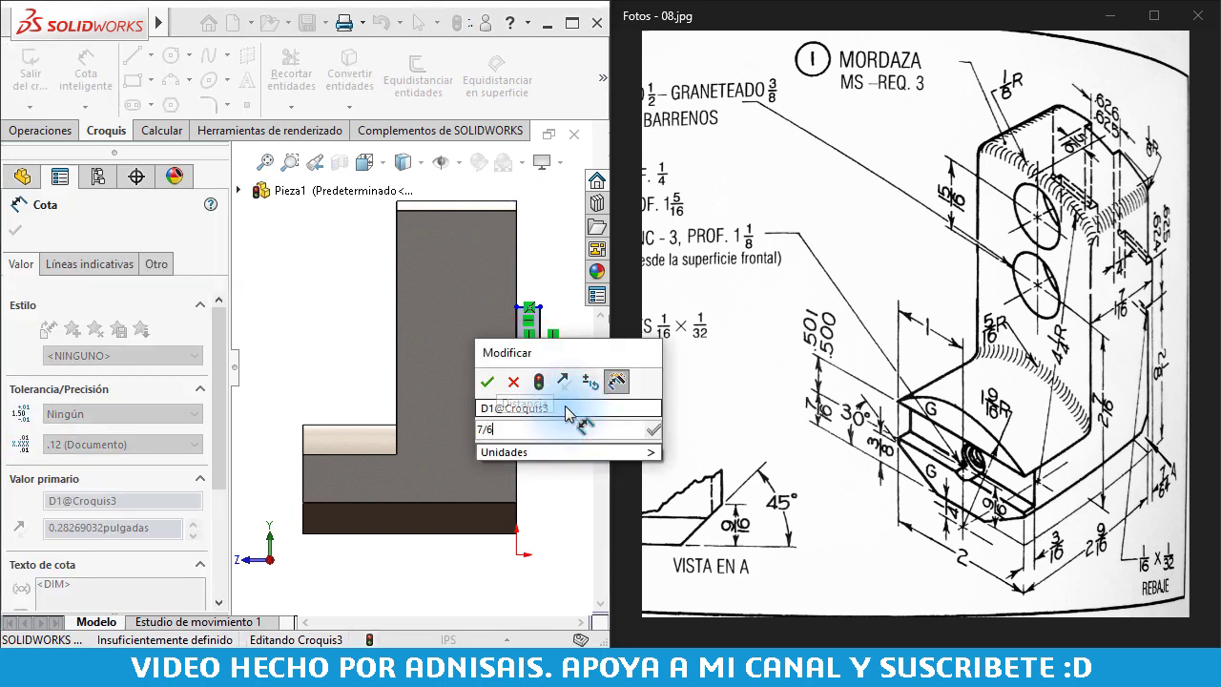
{"action": "type", "text": "64"}
{"action": "key", "text": "Return"}
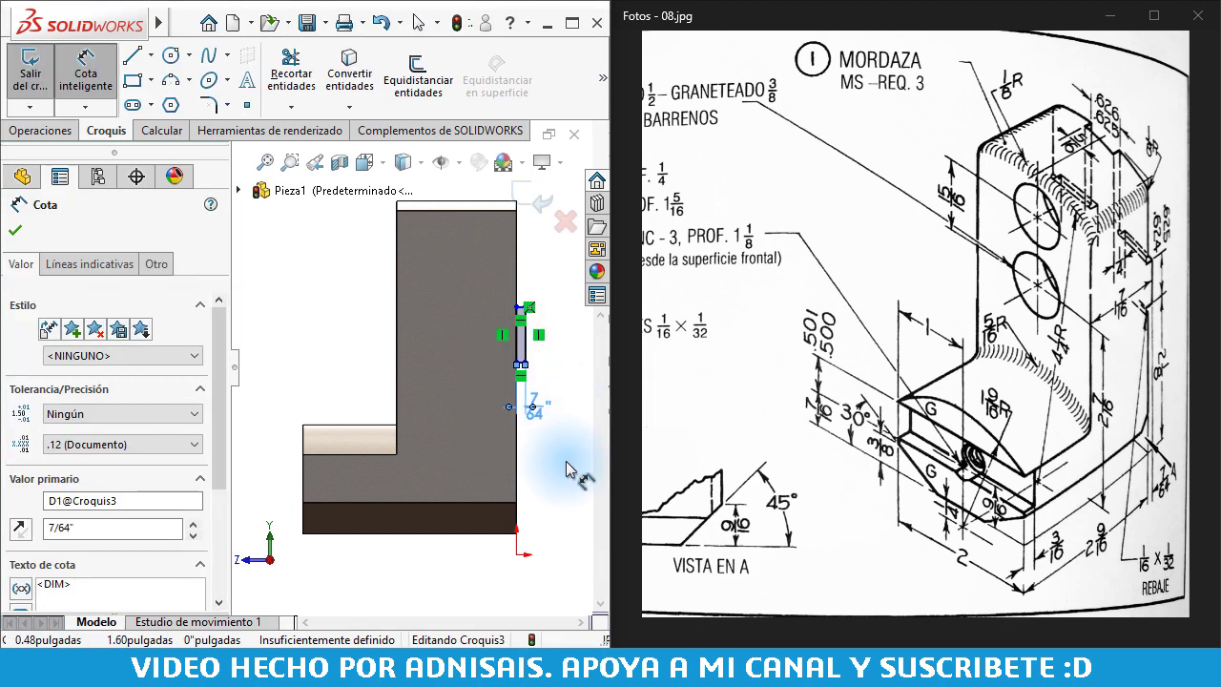
{"action": "left_click", "coordinate": [576, 489]}
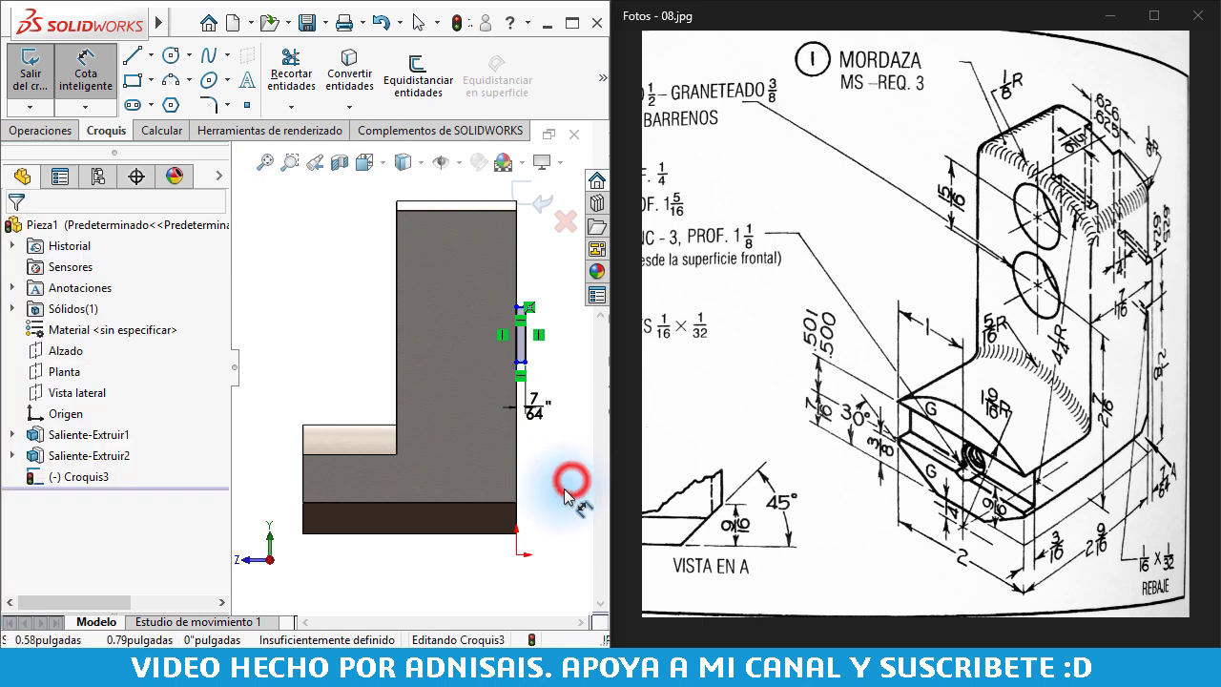
Place the rectangle 2 1/8" above the origin and set its height to 5/8"
{"action": "left_click", "coordinate": [516, 554]}
{"action": "left_click", "coordinate": [524, 362]}
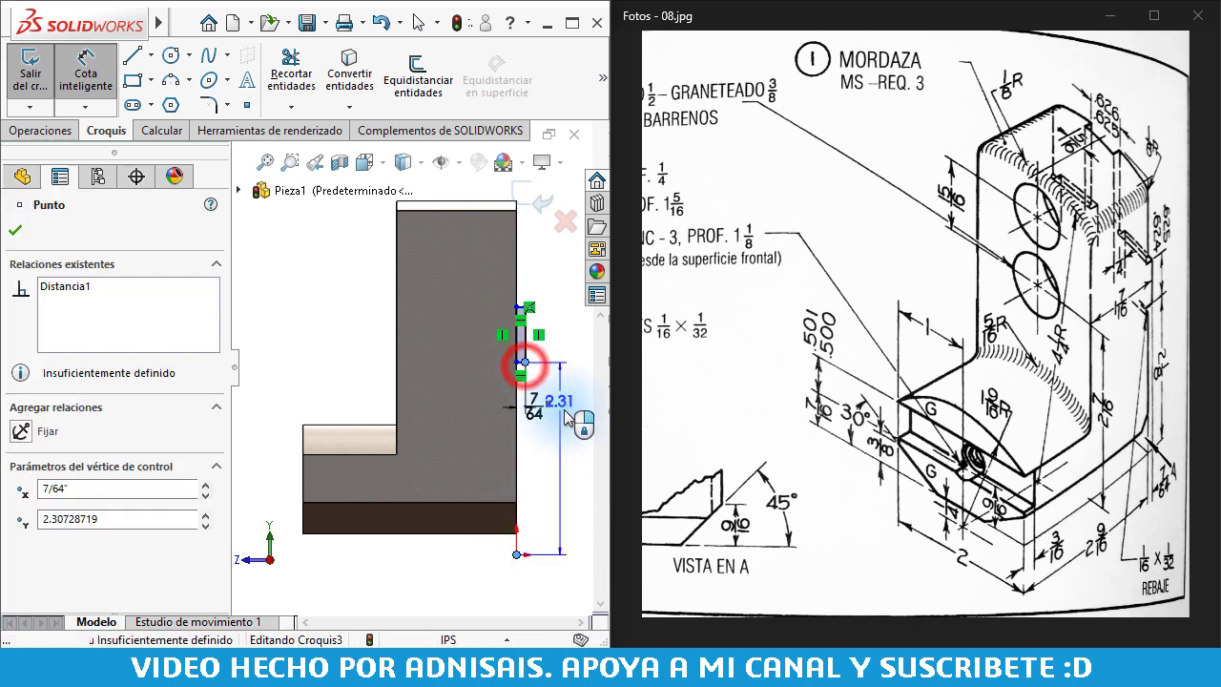
{"action": "left_click", "coordinate": [572, 434]}
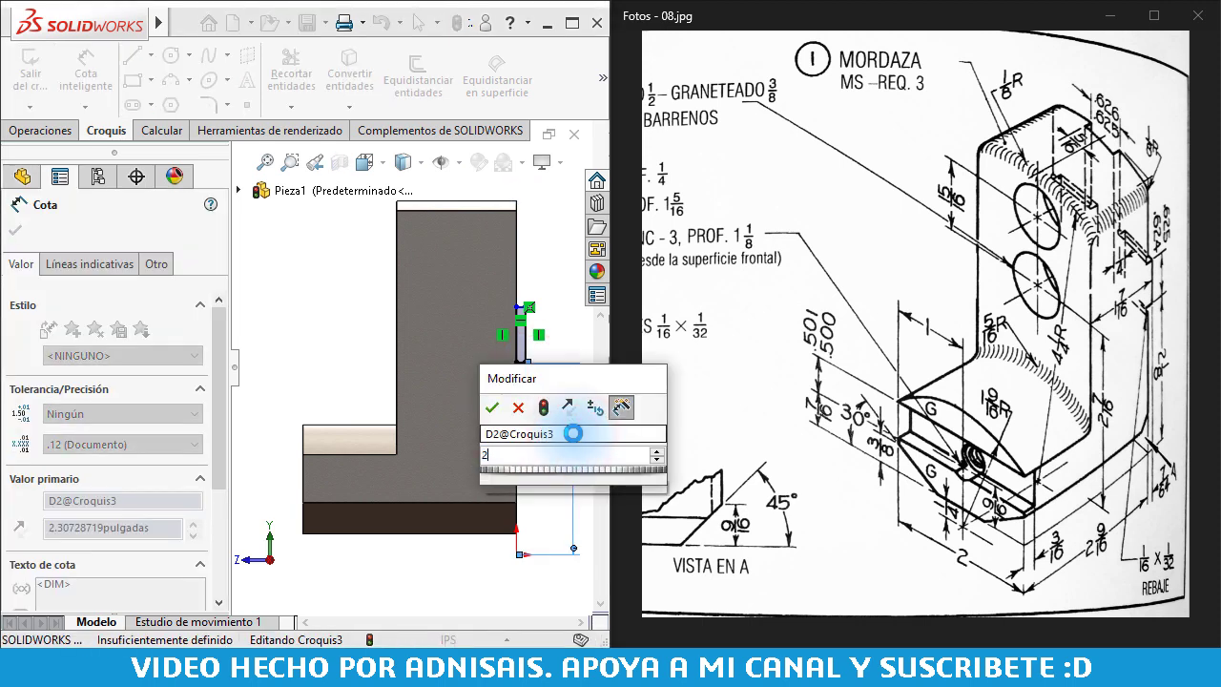
{"action": "type", "text": "2.125"}
{"action": "key", "text": "Return"}
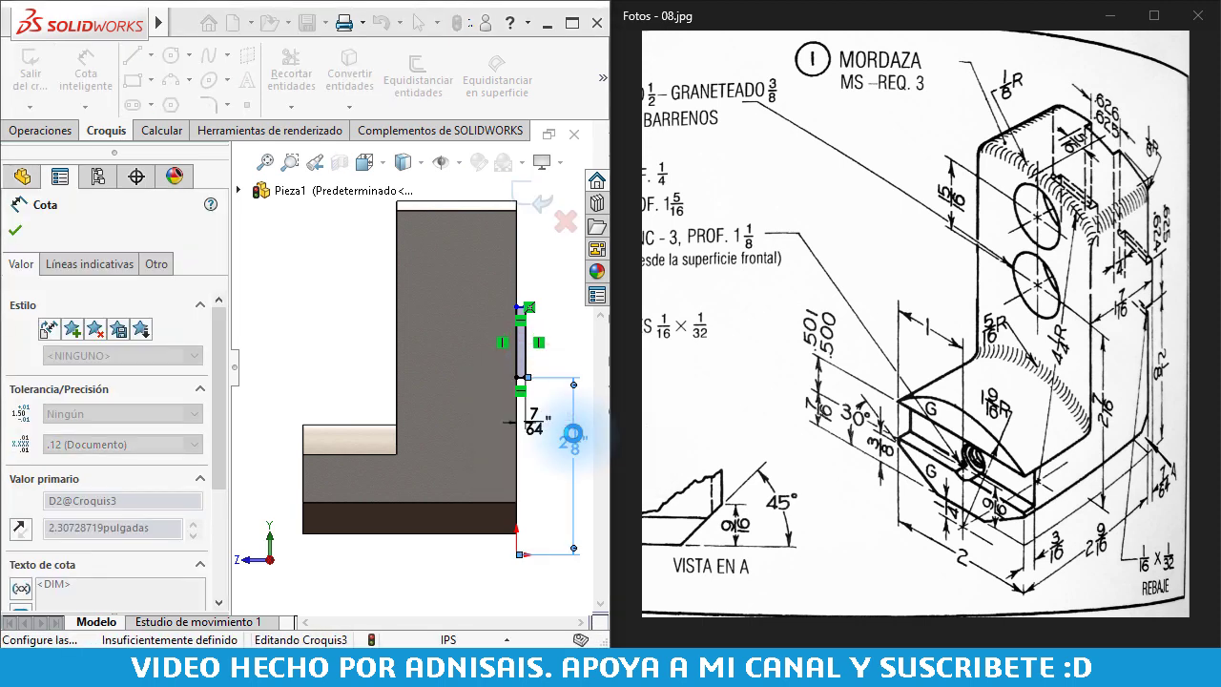
{"action": "left_click", "coordinate": [561, 504]}
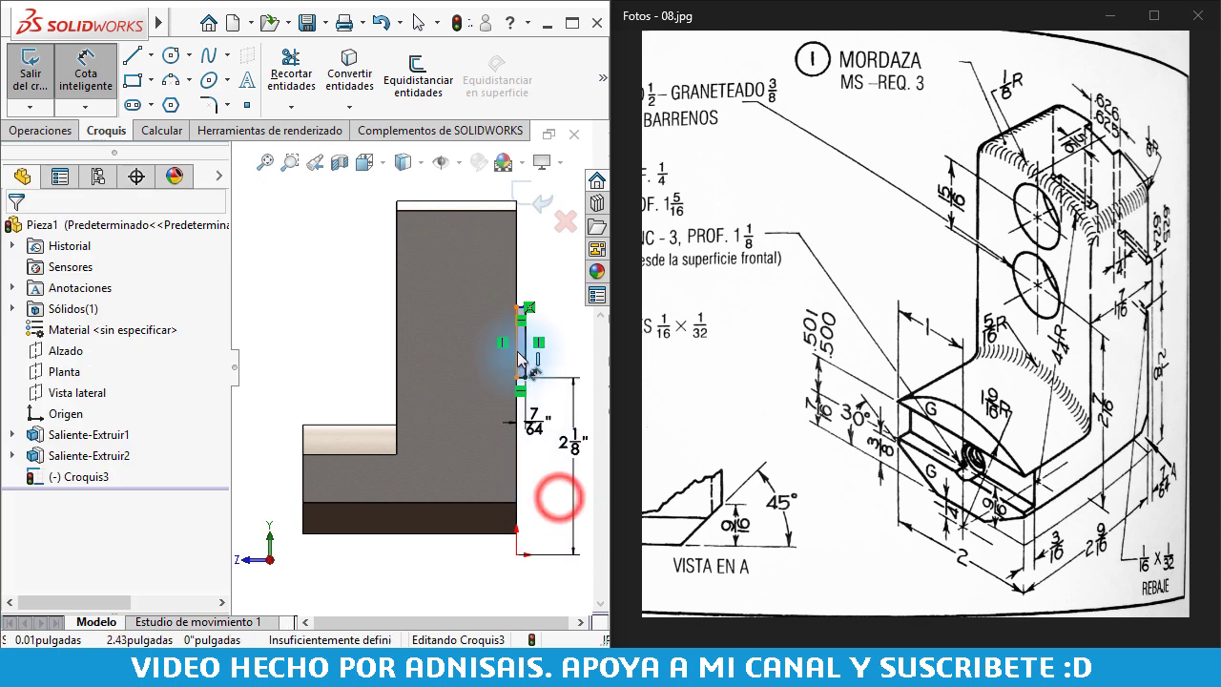
{"action": "left_click_drag", "start_coordinate": [520, 355], "coordinate": [569, 353]}
{"action": "left_click", "coordinate": [569, 353]}
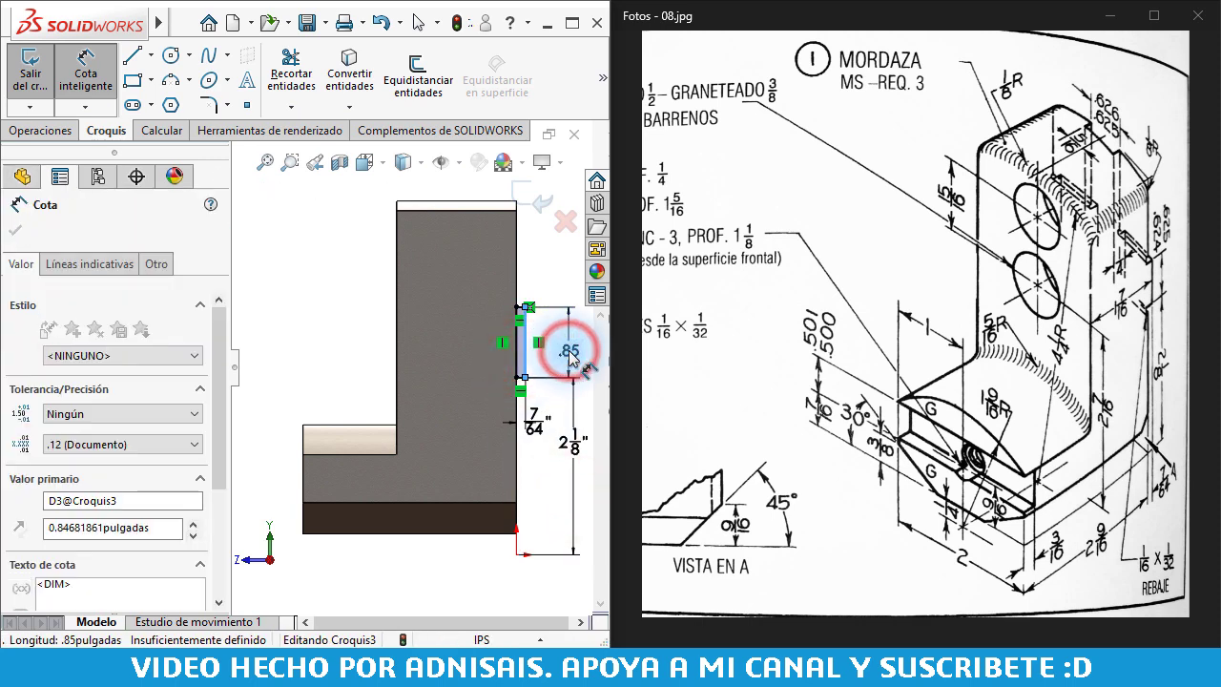
{"action": "type", "text": ".625"}
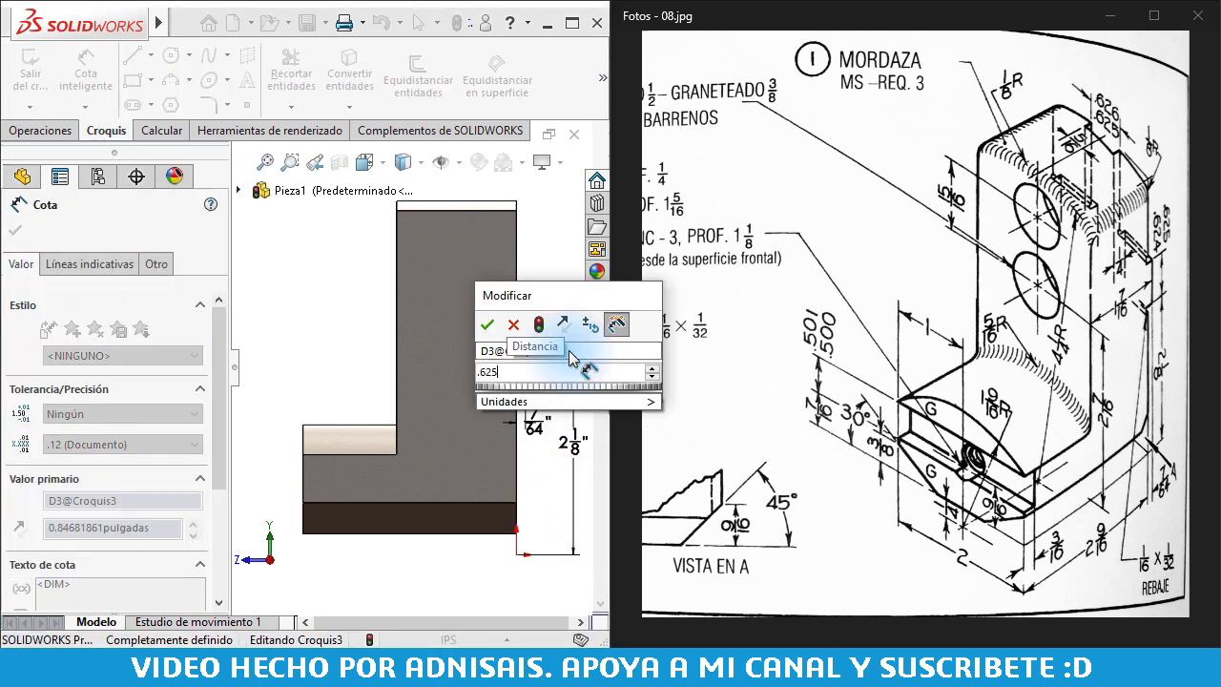
{"action": "key", "text": "Return"}
{"action": "key", "text": "Escape"}
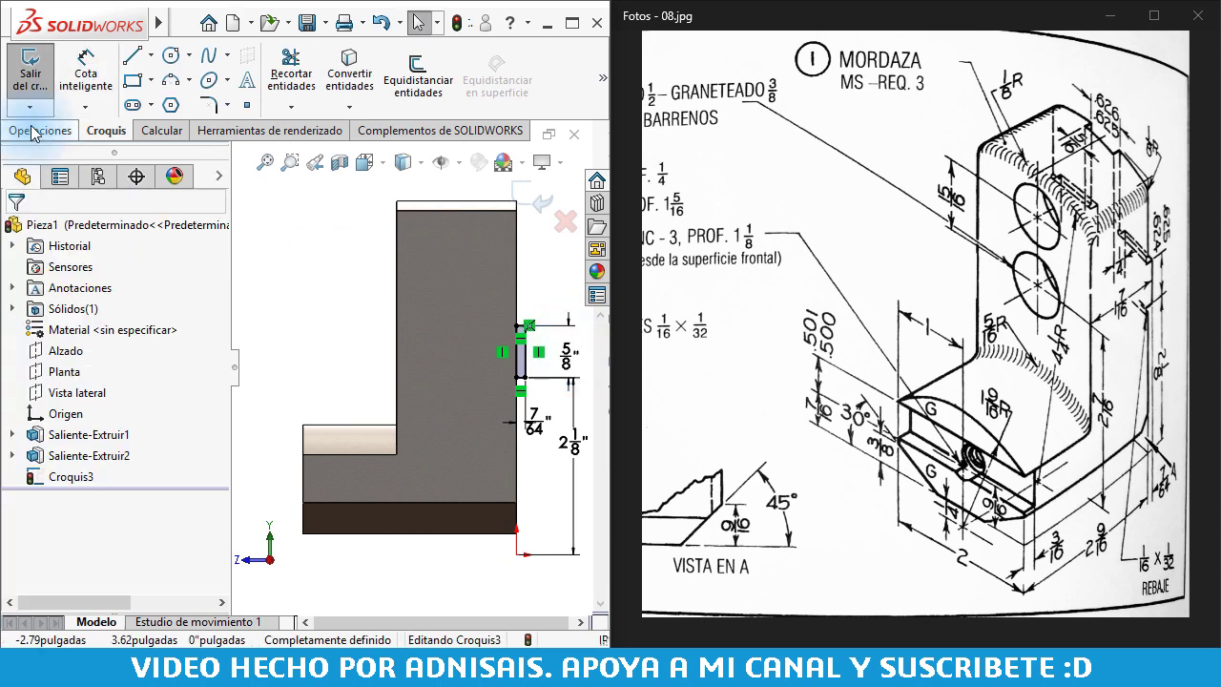
{"action": "left_click", "coordinate": [32, 131]}
Extrude the Croquis3 rectangle in the reversed direction, Por todo, into a tab on the upright
{"action": "left_click", "coordinate": [40, 84]}
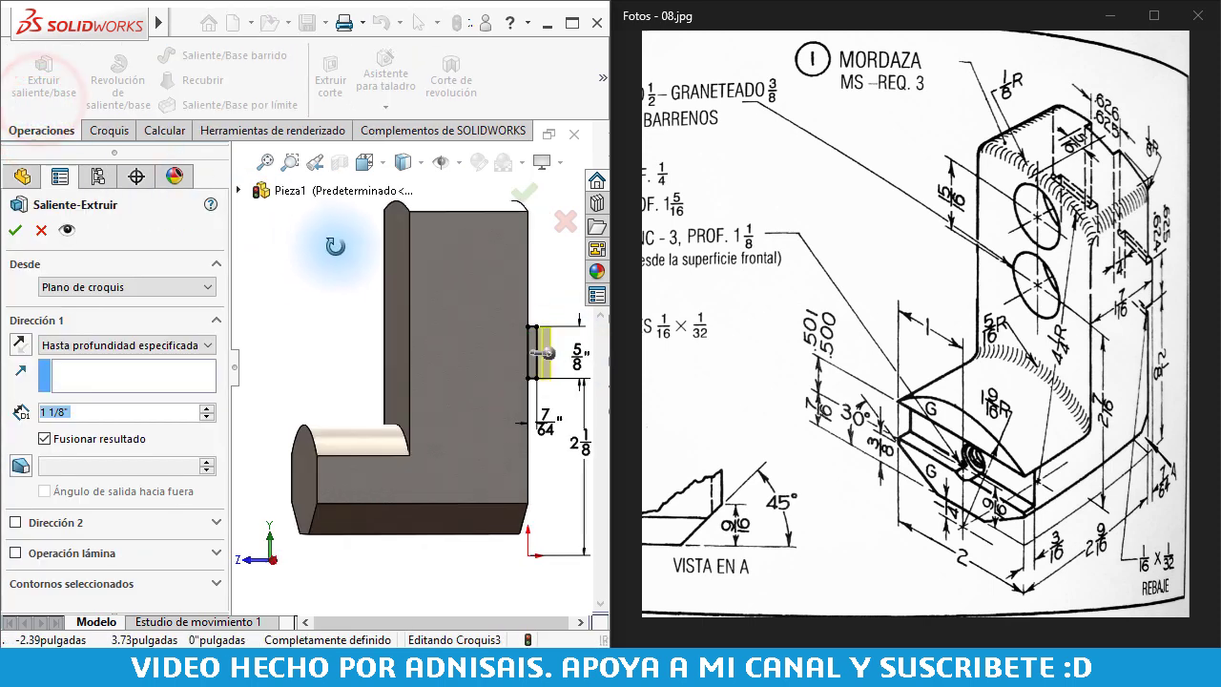
{"action": "left_click", "coordinate": [20, 345]}
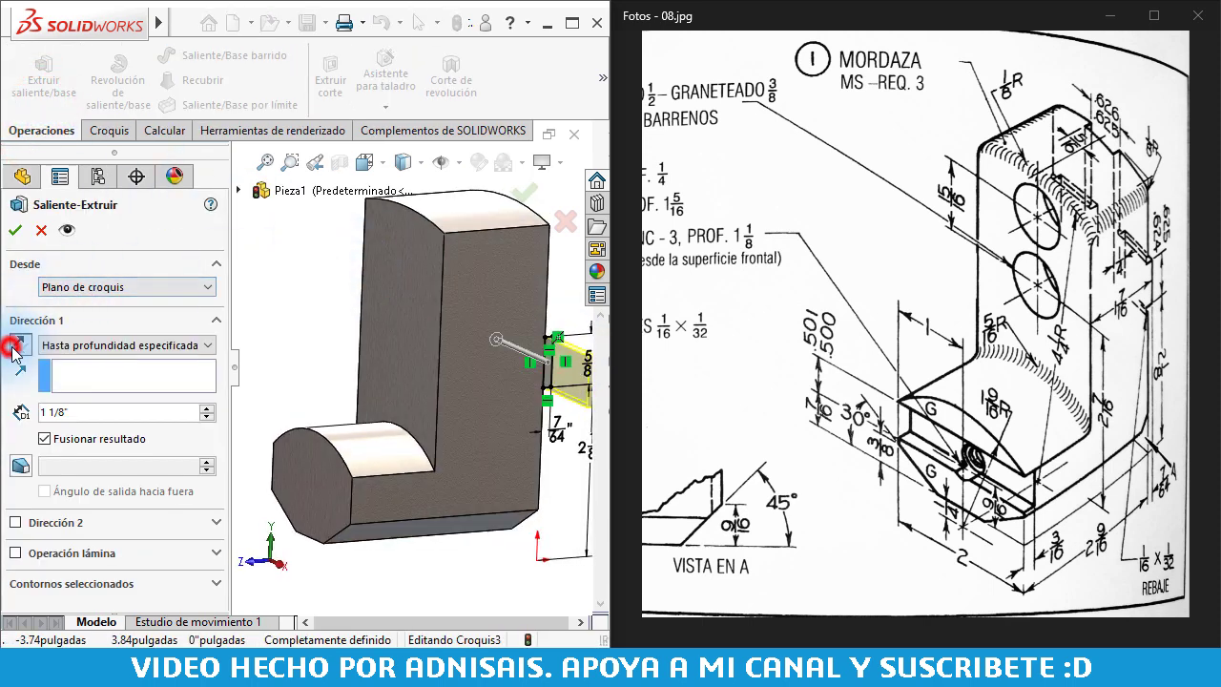
{"action": "left_click", "coordinate": [79, 347]}
{"action": "left_click", "coordinate": [81, 372]}
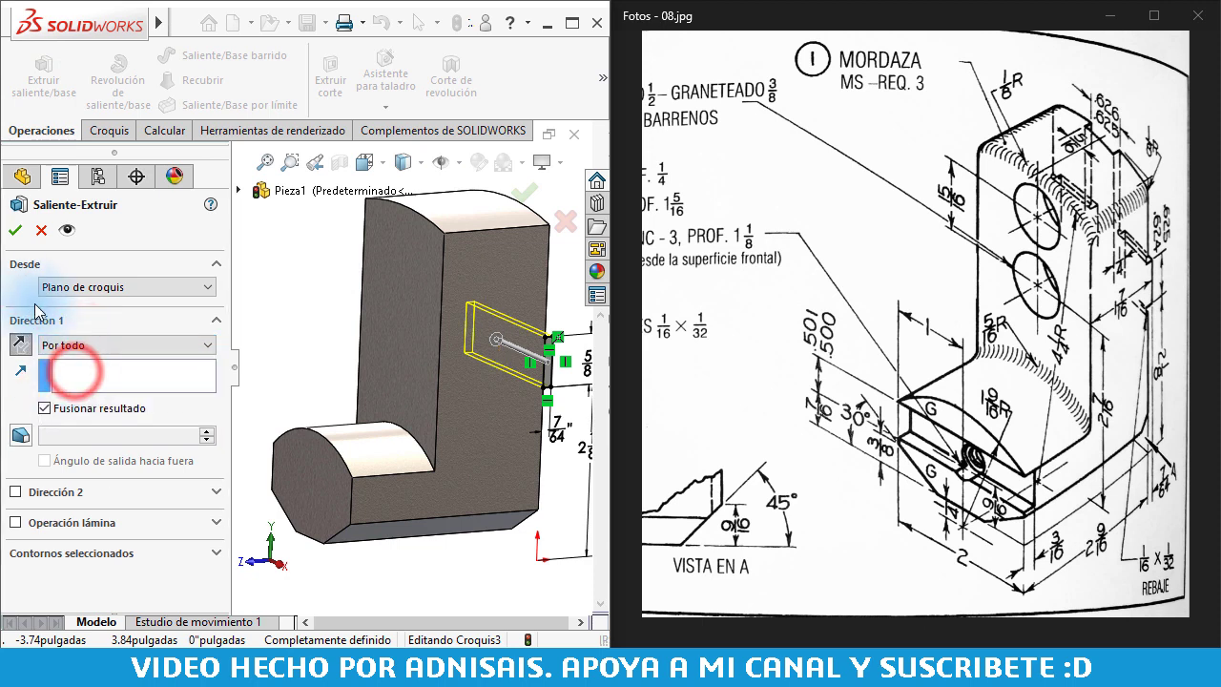
{"action": "left_click", "coordinate": [15, 230]}
Orbit the model to inspect the new tab and read the notes on the reference drawing
{"action": "mouse_move", "coordinate": [499, 381]}
{"action": "middle_mouse_down"}
{"action": "mouse_move", "coordinate": [517, 353]}
{"action": "mouse_move", "coordinate": [443, 346]}
{"action": "mouse_move", "coordinate": [327, 382]}
{"action": "mouse_move", "coordinate": [468, 435]}
{"action": "mouse_move", "coordinate": [466, 362]}
{"action": "middle_mouse_up"}
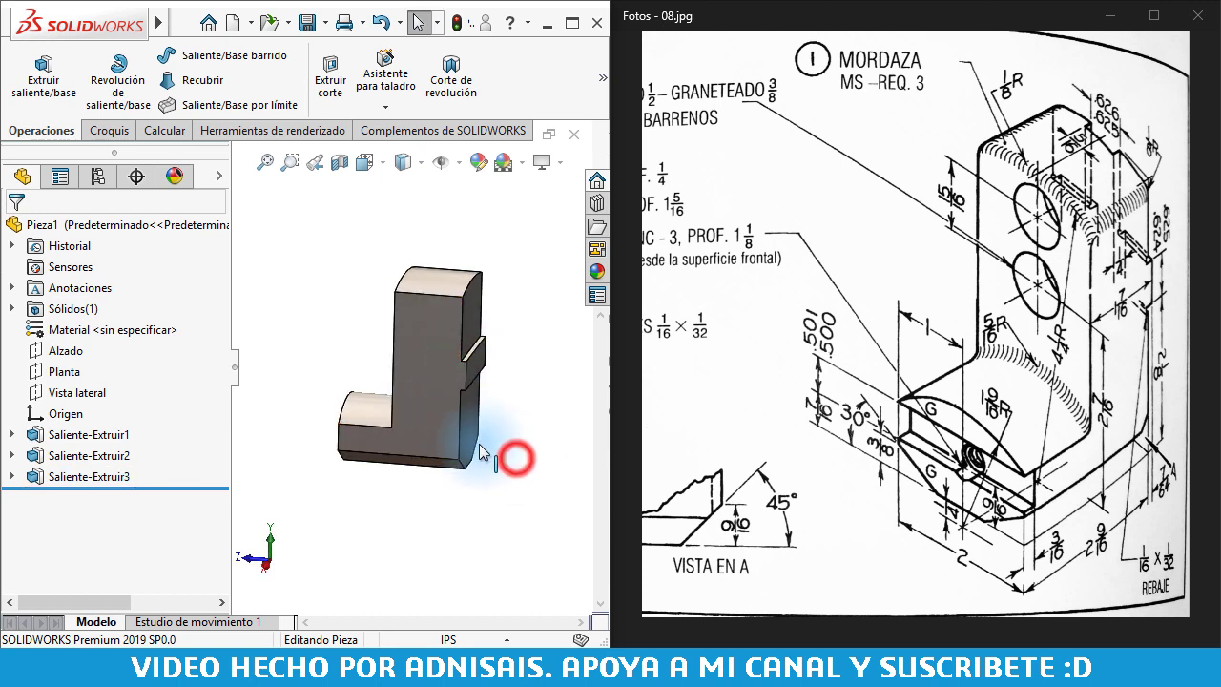
{"action": "middle_click_drag", "start_coordinate": [479, 444], "coordinate": [479, 398]}
{"action": "scroll", "coordinate": [480, 398], "scroll_direction": "down", "scroll_amount": 1}
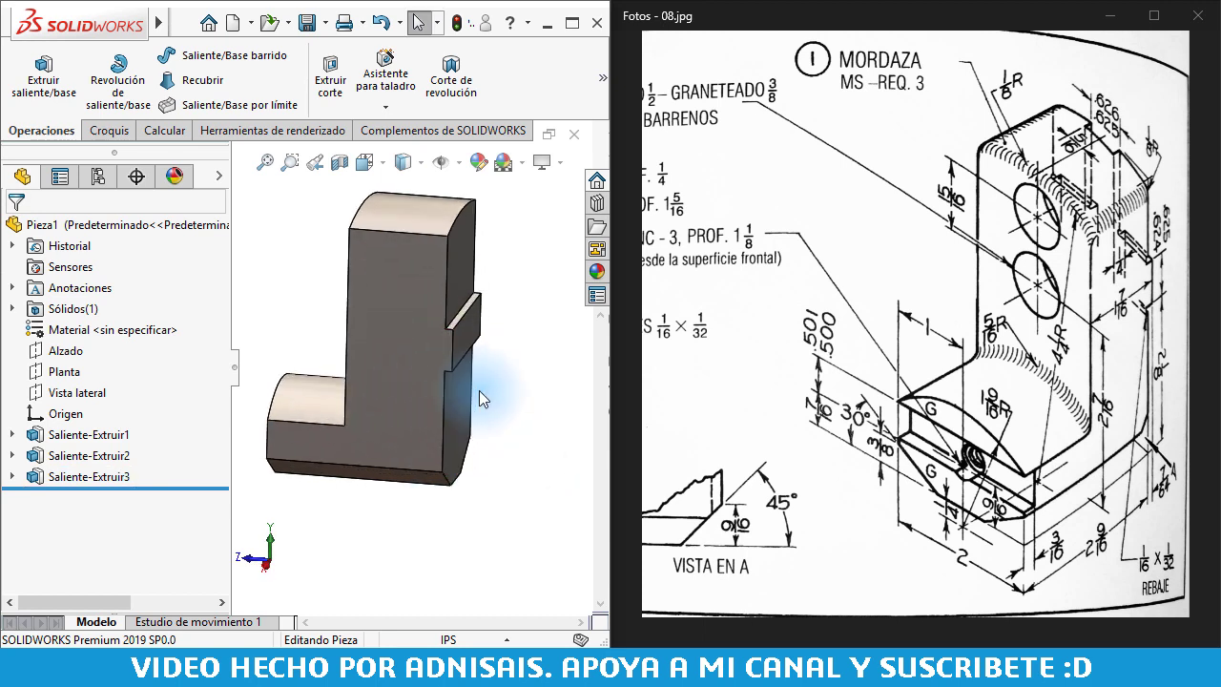
{"action": "left_click", "coordinate": [442, 351]}
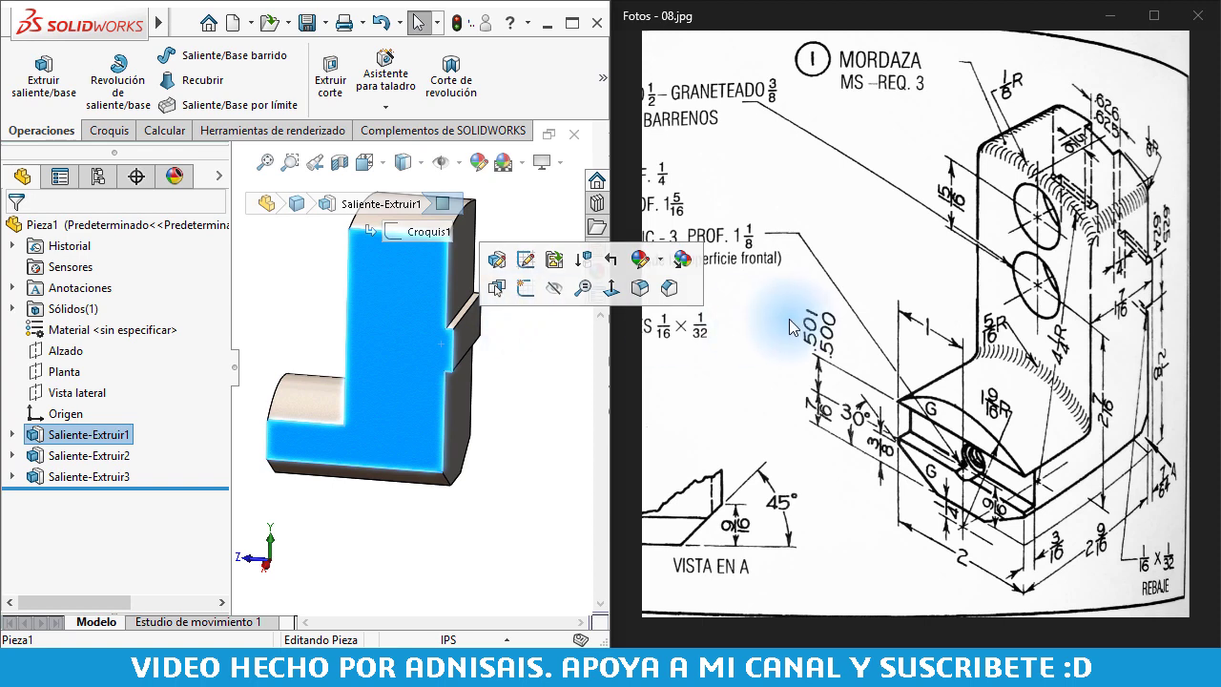
{"action": "mouse_move", "coordinate": [790, 327]}
{"action": "left_mouse_down"}
{"action": "mouse_move", "coordinate": [982, 322]}
{"action": "mouse_move", "coordinate": [960, 323]}
{"action": "mouse_move", "coordinate": [951, 307]}
{"action": "left_mouse_up"}
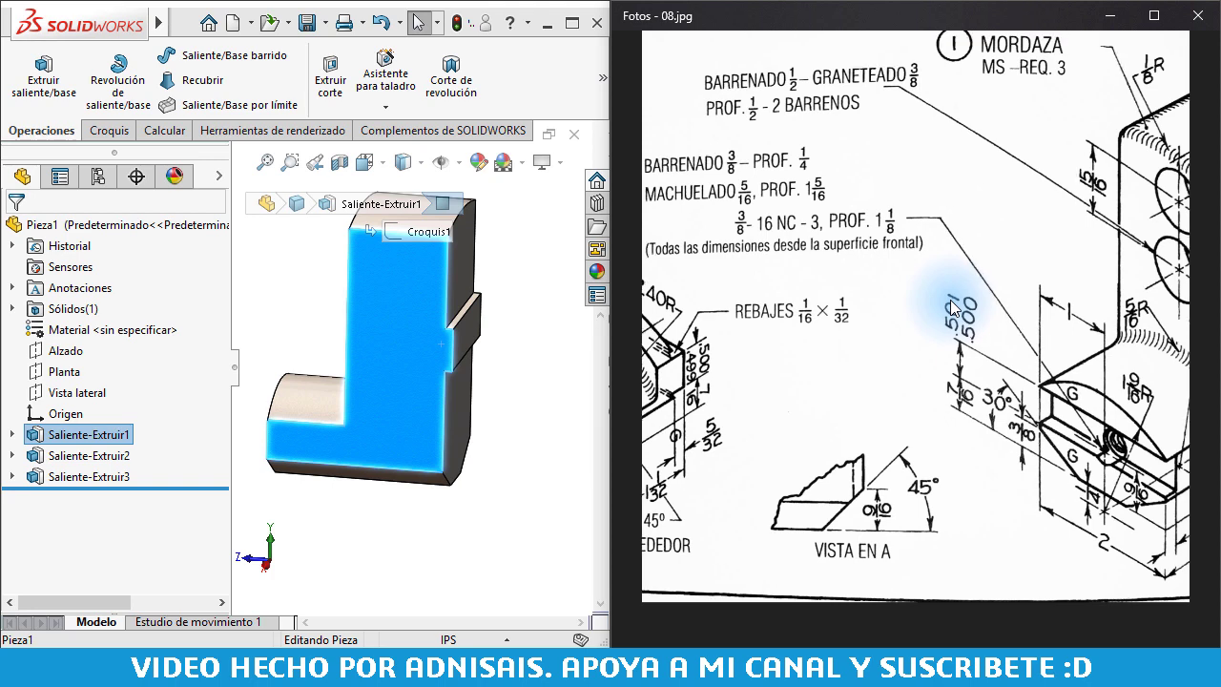
{"action": "mouse_move", "coordinate": [950, 307]}
{"action": "left_mouse_down"}
{"action": "mouse_move", "coordinate": [1017, 301]}
{"action": "mouse_move", "coordinate": [918, 284]}
{"action": "mouse_move", "coordinate": [905, 300]}
{"action": "mouse_move", "coordinate": [771, 261]}
{"action": "mouse_move", "coordinate": [816, 266]}
{"action": "left_mouse_up"}
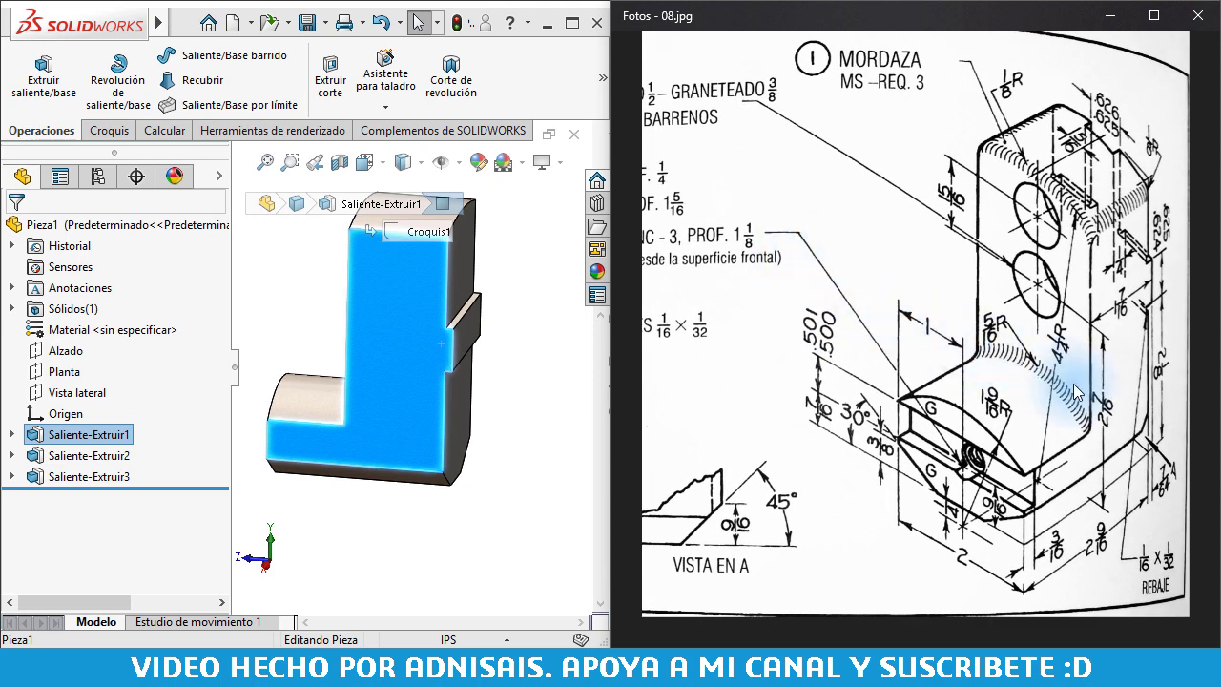
Open a sketch on the side face and draw corner rectangles at the tongue's top and bottom
{"action": "left_click", "coordinate": [482, 431]}
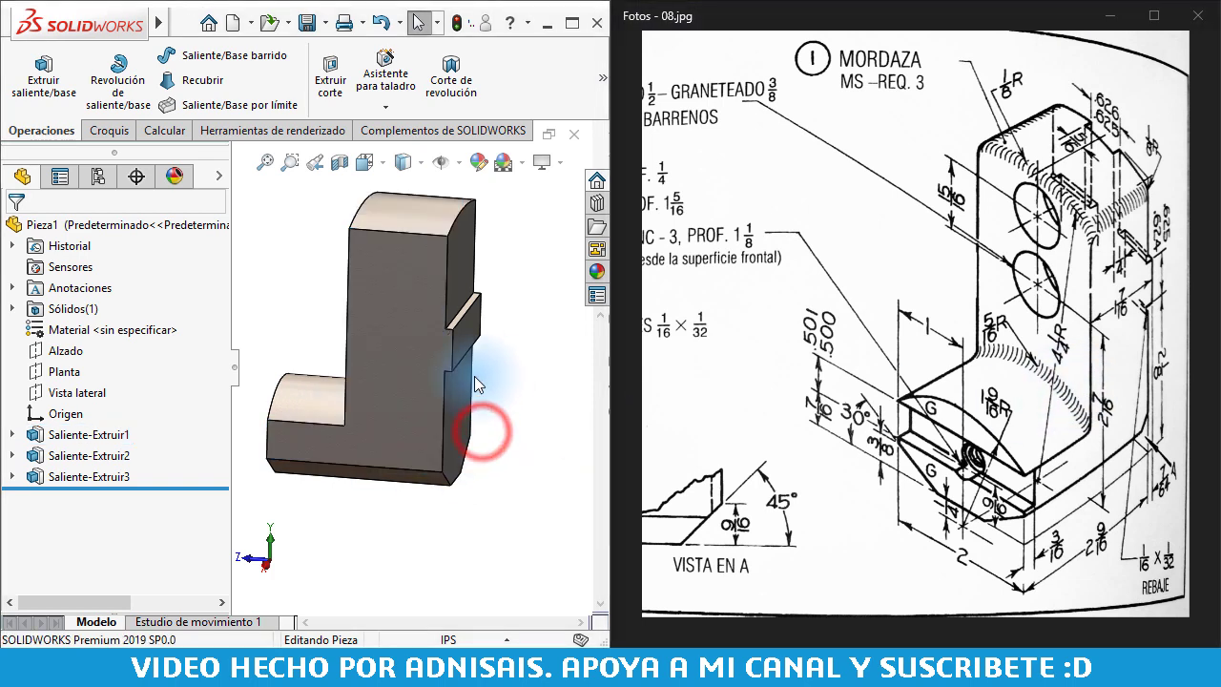
{"action": "left_click", "coordinate": [441, 336]}
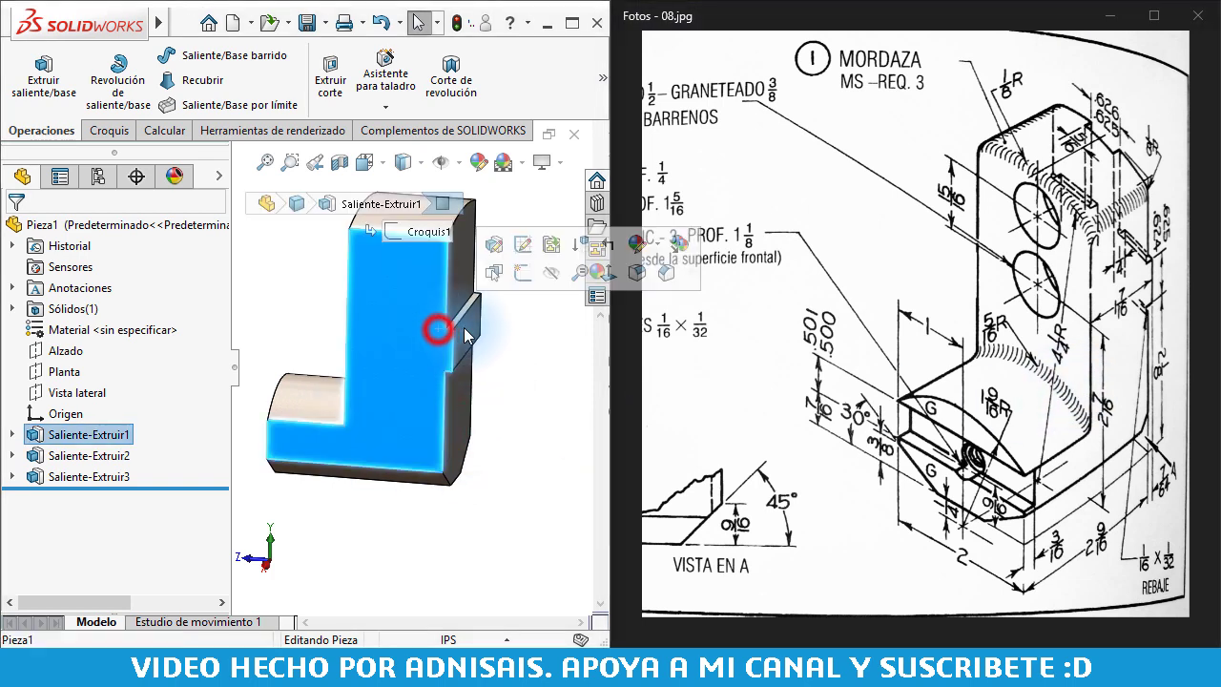
{"action": "left_click", "coordinate": [516, 279]}
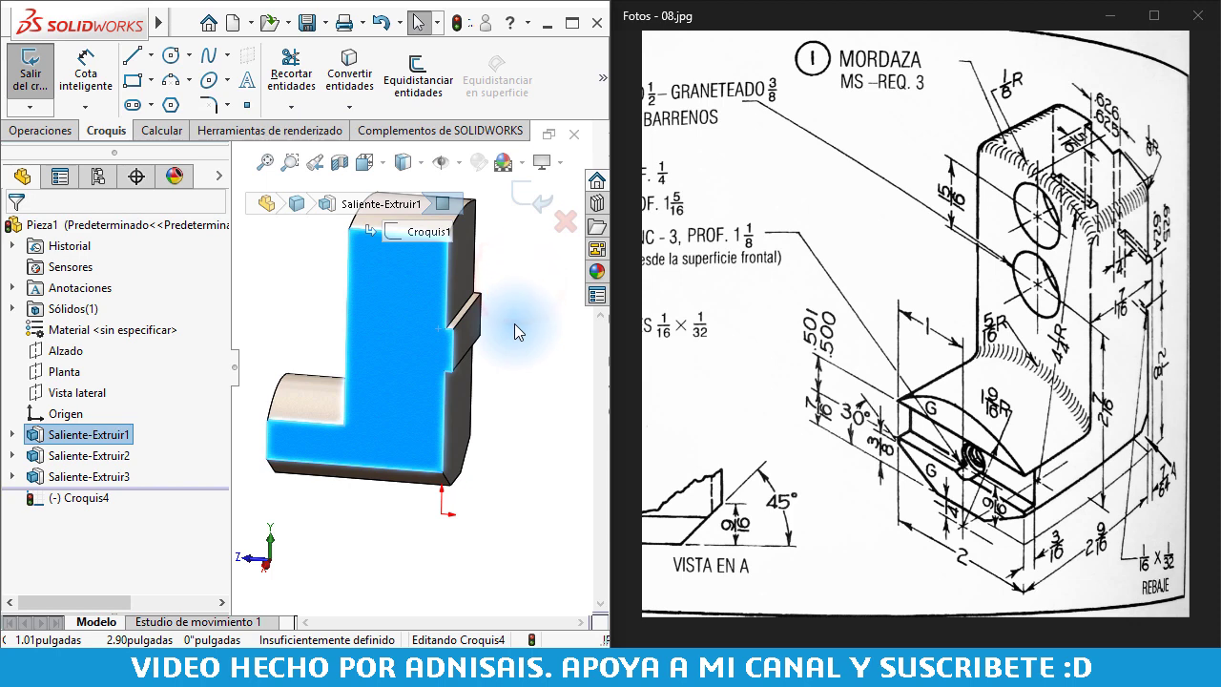
{"action": "left_click", "coordinate": [306, 304]}
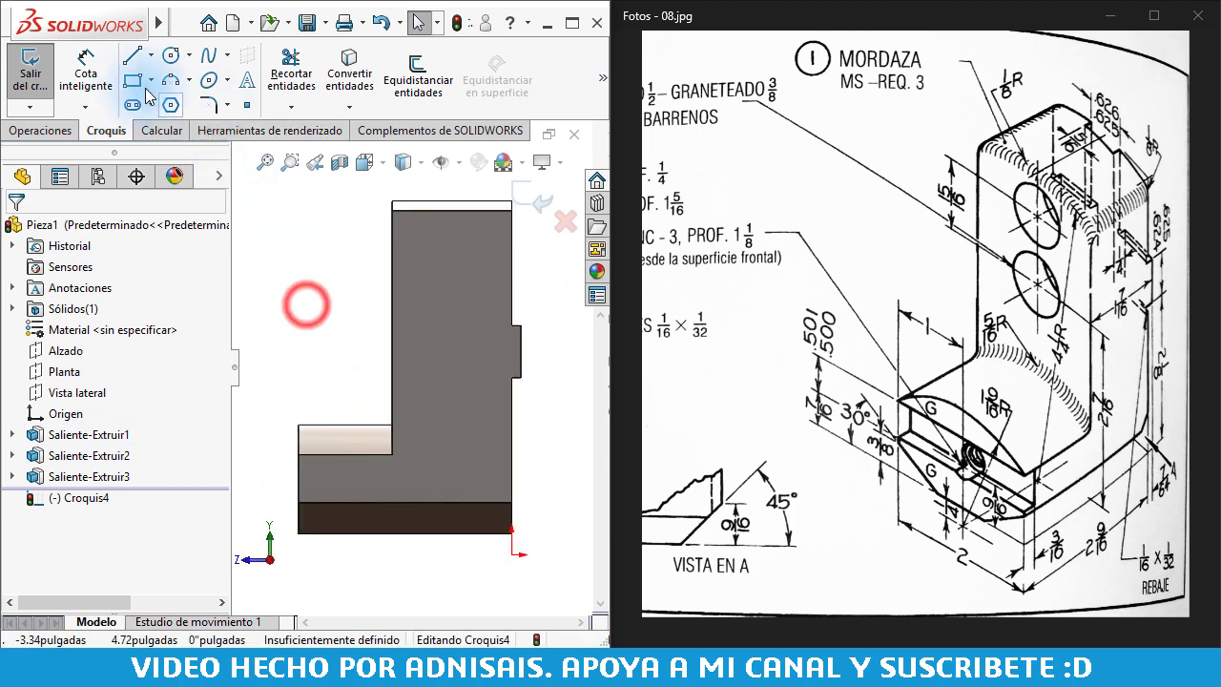
{"action": "left_click", "coordinate": [132, 80]}
{"action": "scroll", "coordinate": [516, 329], "scroll_direction": "up", "scroll_amount": 3}
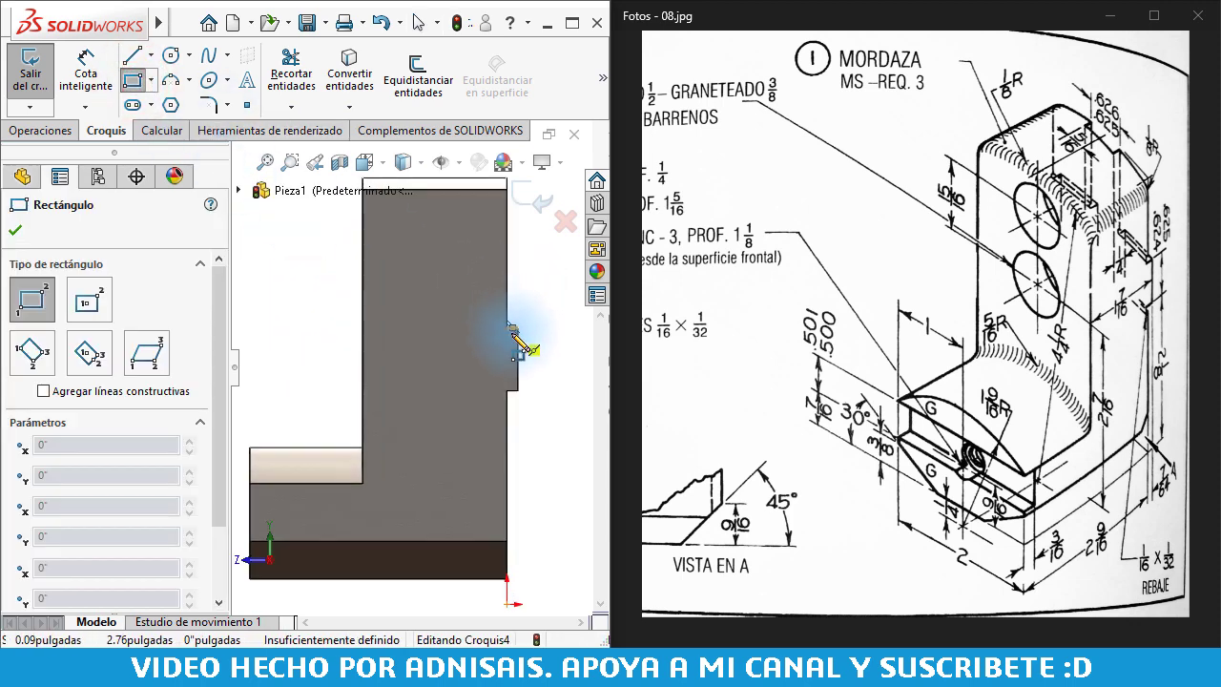
{"action": "left_click", "coordinate": [477, 336]}
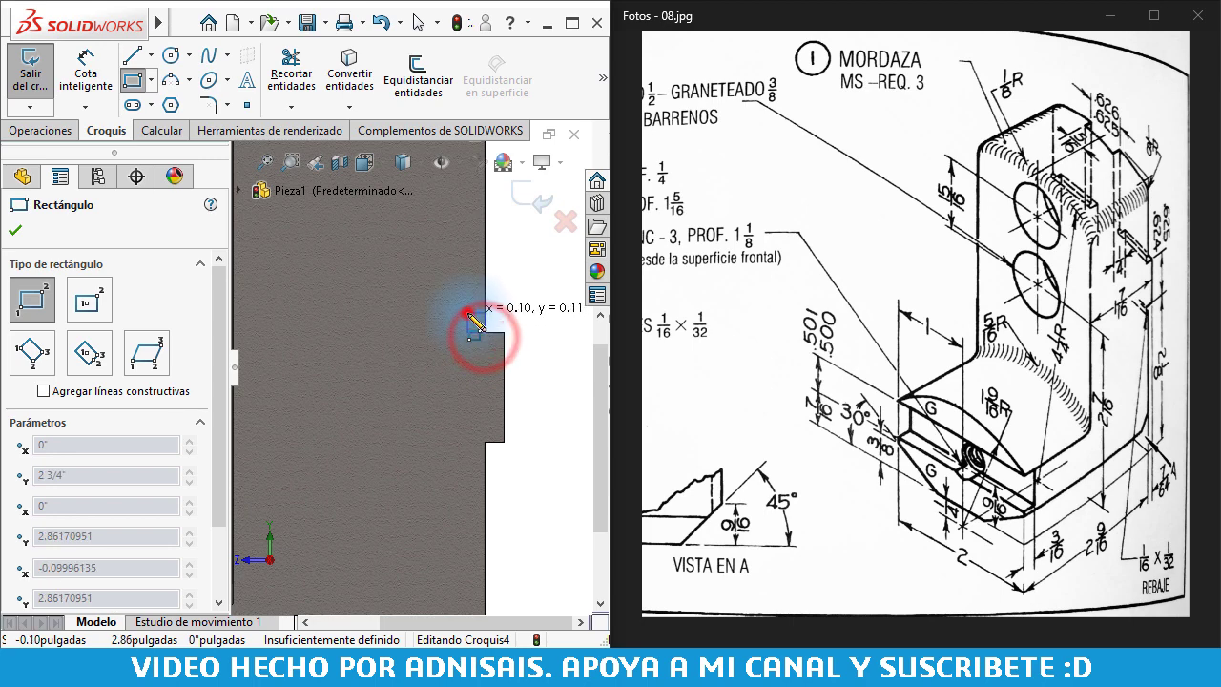
{"action": "left_click", "coordinate": [473, 312]}
{"action": "left_click", "coordinate": [484, 445]}
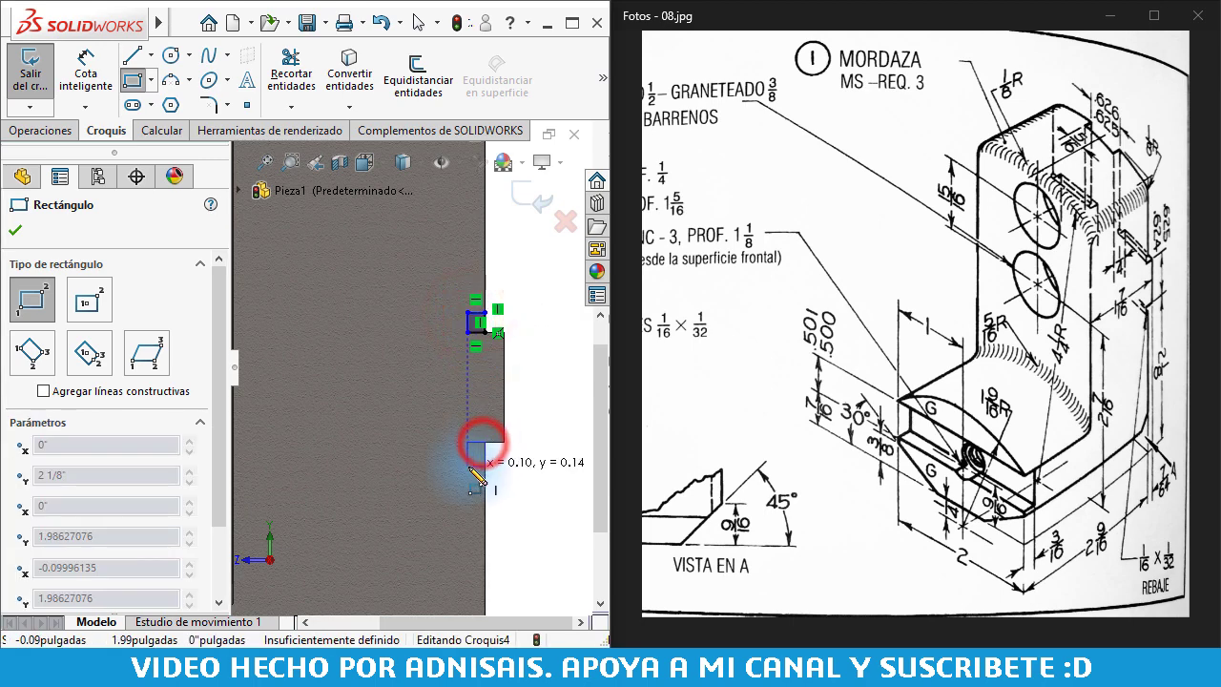
{"action": "left_click", "coordinate": [468, 477]}
{"action": "key", "text": "Escape"}
Make the matching sides of the two relief rectangles Colineal and Igual
{"action": "scroll", "coordinate": [448, 462], "scroll_direction": "up", "scroll_amount": 2}
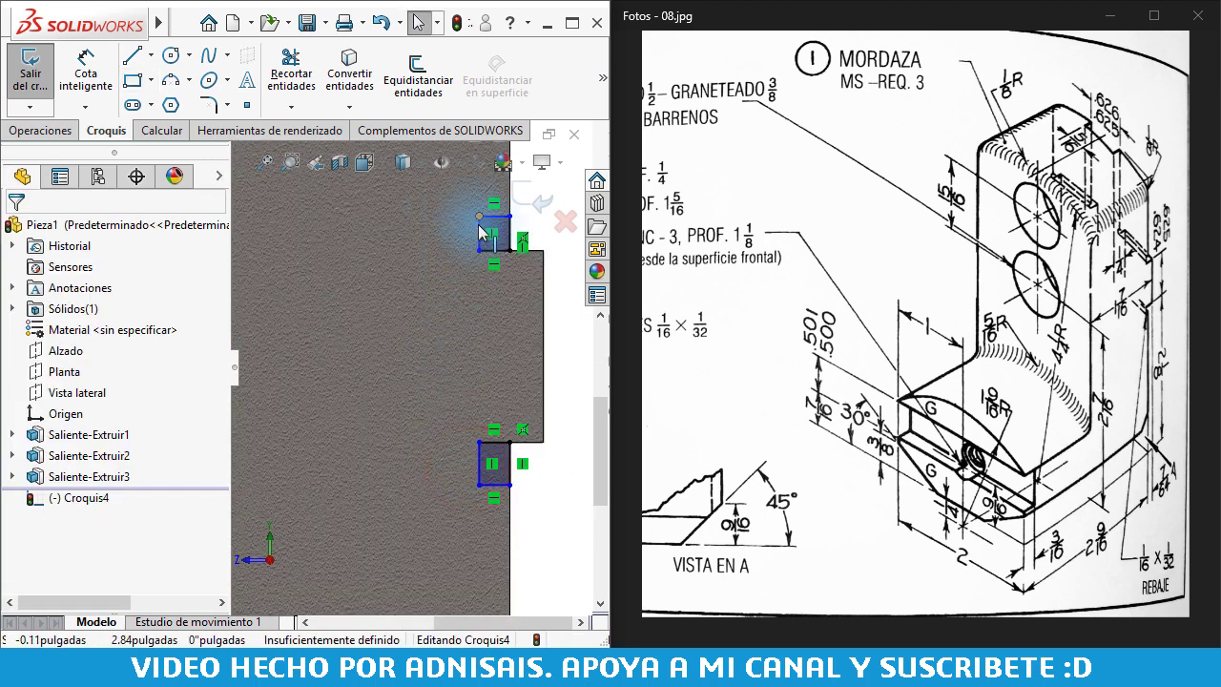
{"action": "left_click", "coordinate": [480, 232]}
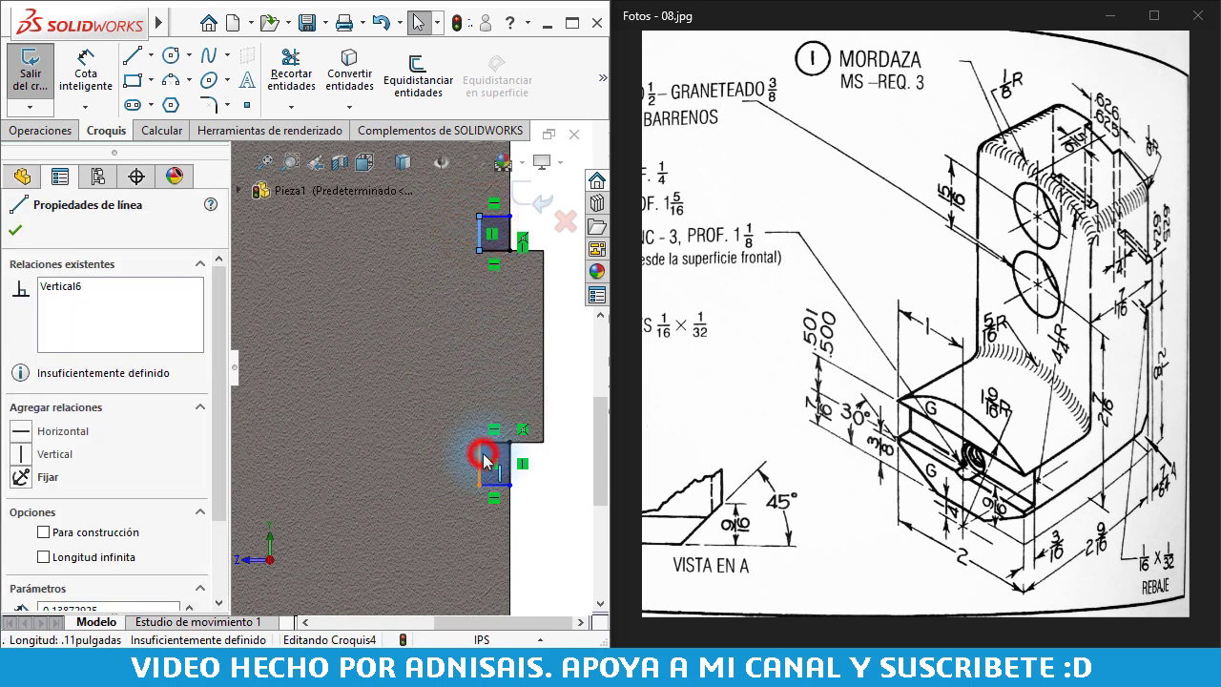
{"action": "left_click", "coordinate": [483, 459], "text": "ctrl"}
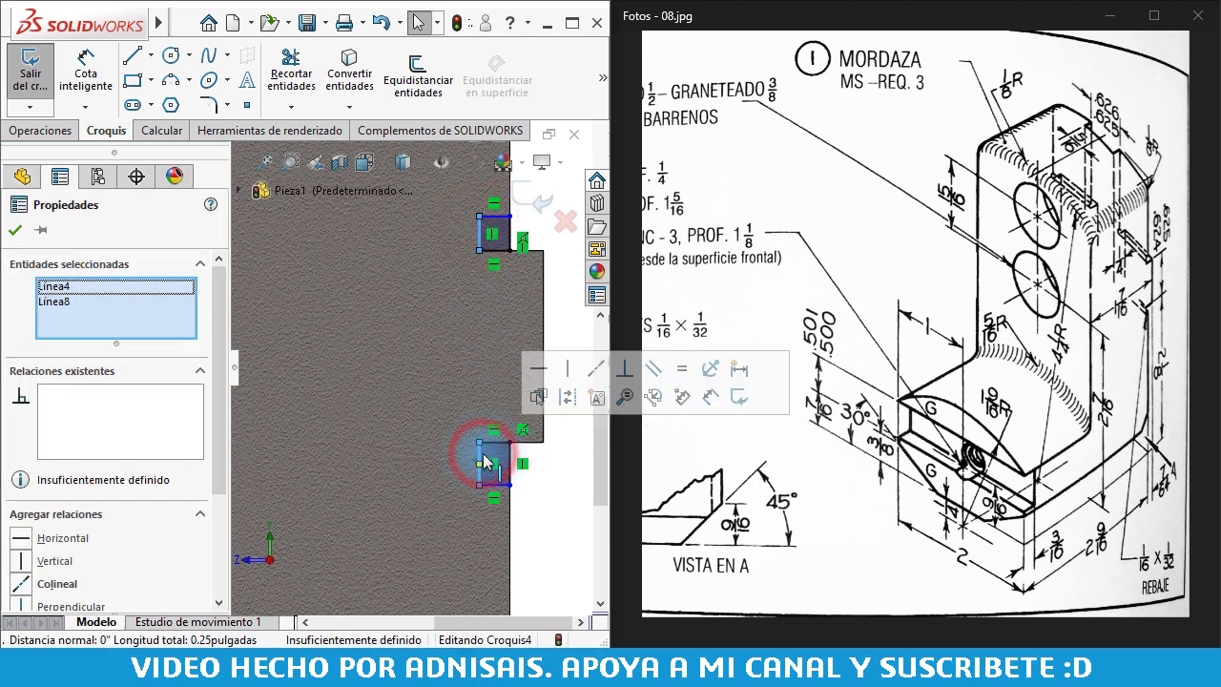
{"action": "left_click", "coordinate": [601, 372]}
{"action": "left_click", "coordinate": [674, 370]}
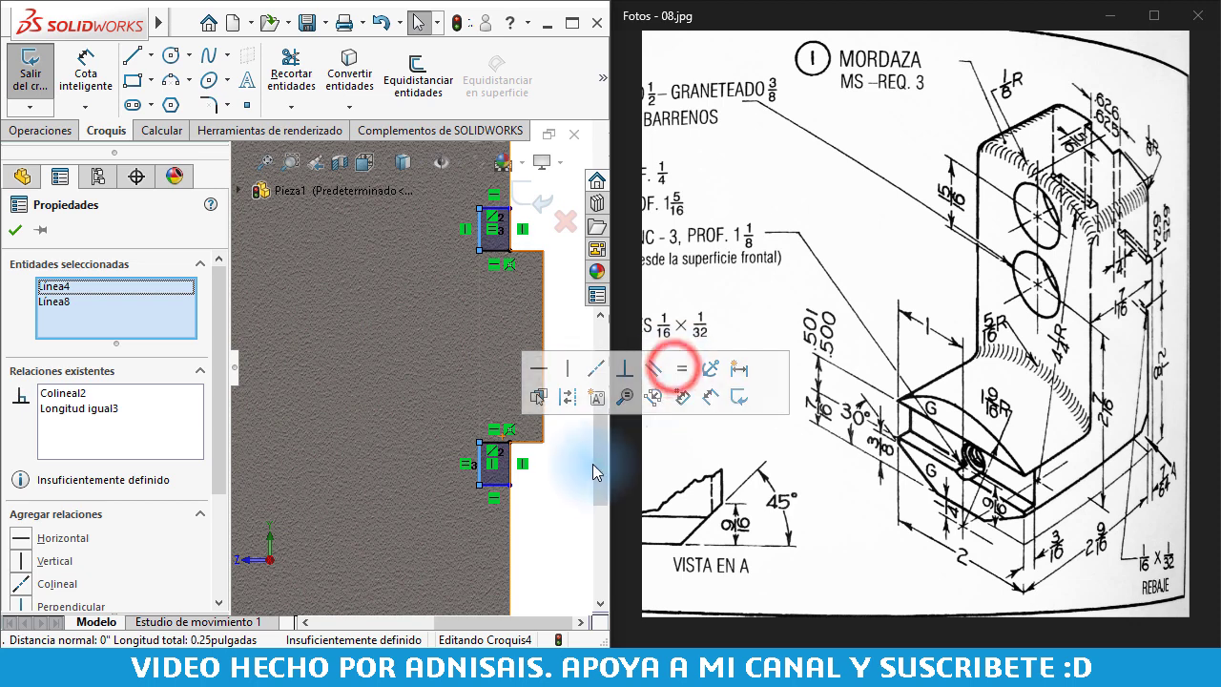
{"action": "left_click", "coordinate": [572, 467]}
Dimension the relief rectangles 1/16" wide and 1/32" deep
{"action": "left_click", "coordinate": [96, 86]}
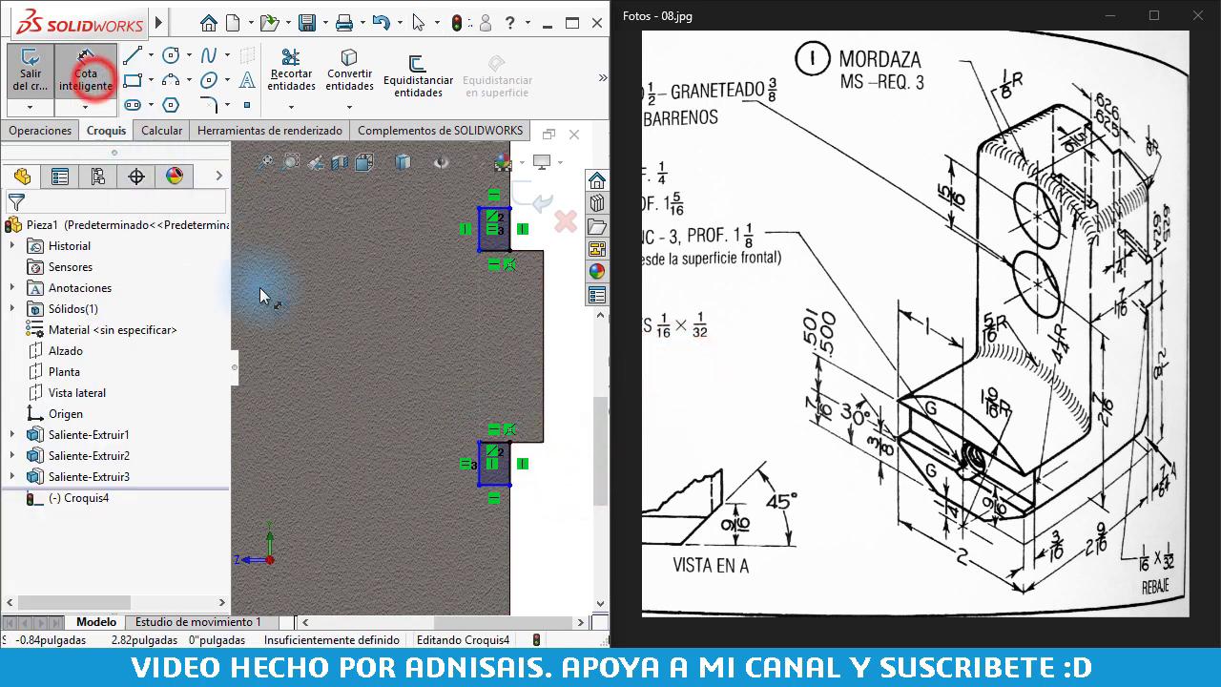
{"action": "left_click", "coordinate": [509, 467]}
{"action": "left_click", "coordinate": [554, 477]}
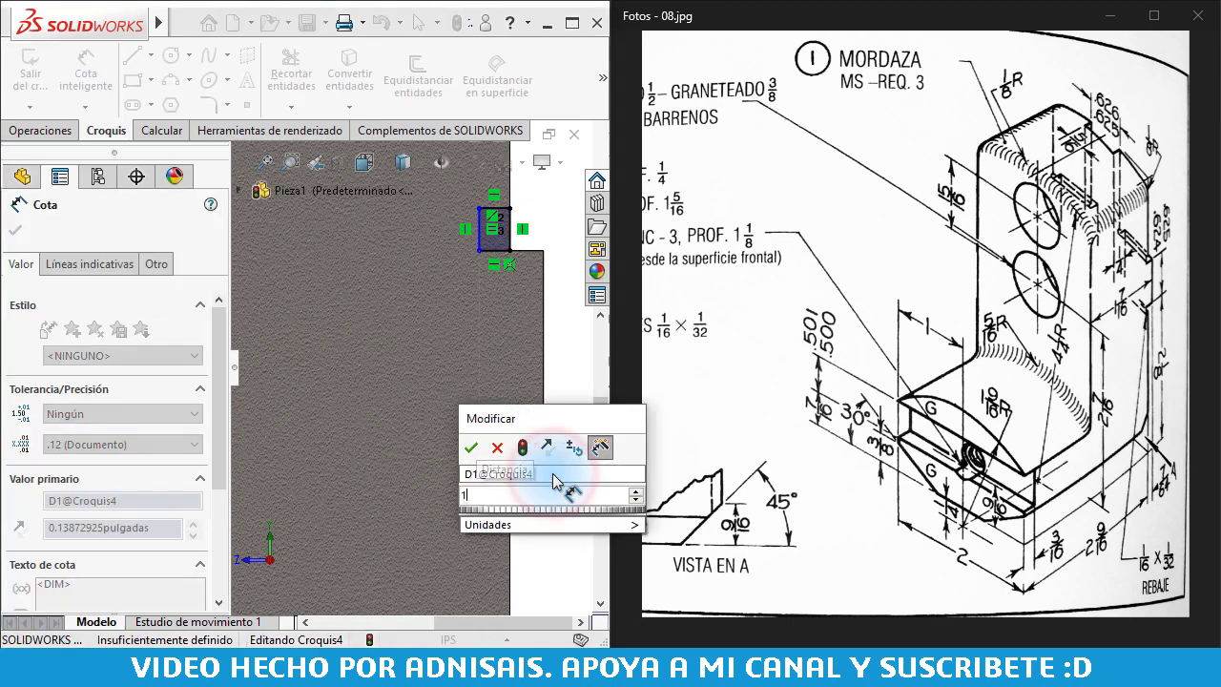
{"action": "type", "text": "1/16"}
{"action": "key", "text": "Return"}
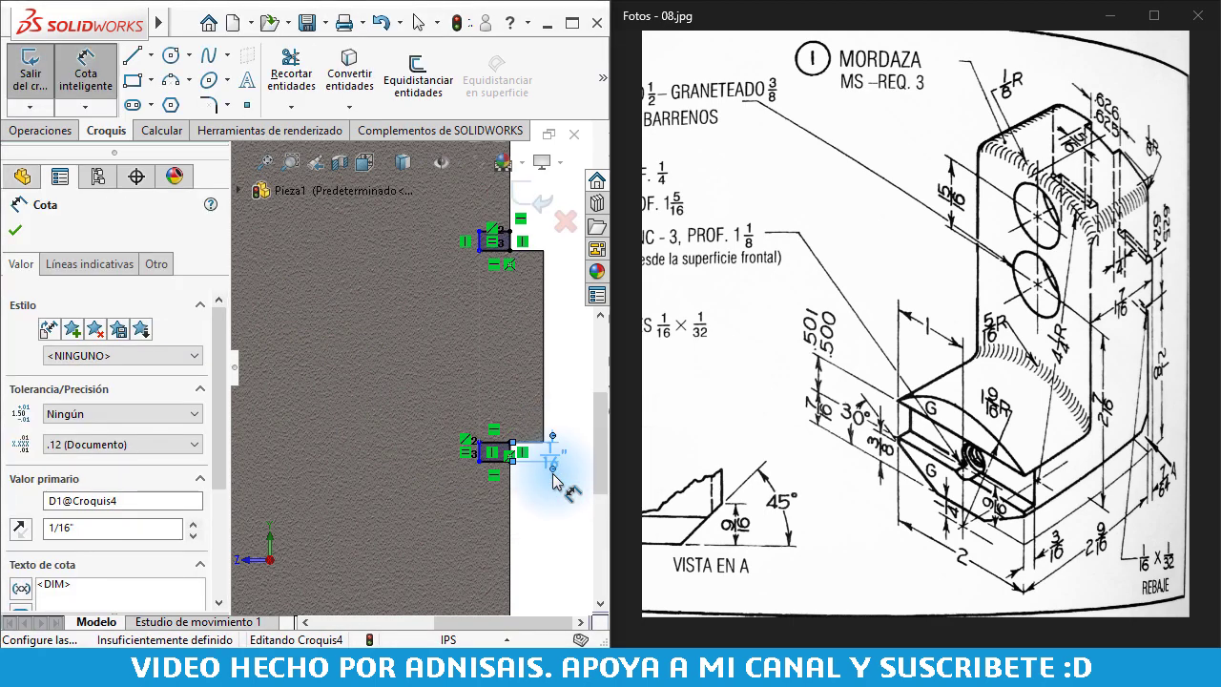
{"action": "left_click", "coordinate": [503, 465]}
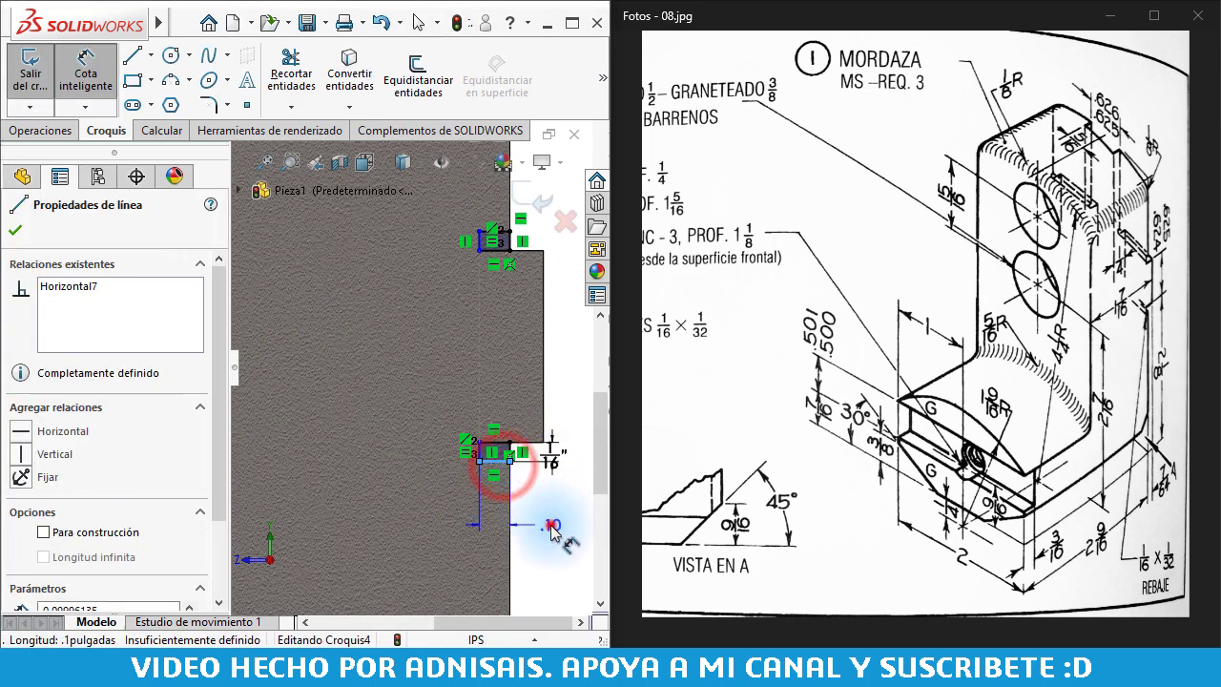
{"action": "left_click", "coordinate": [550, 522]}
{"action": "type", "text": "1/"}
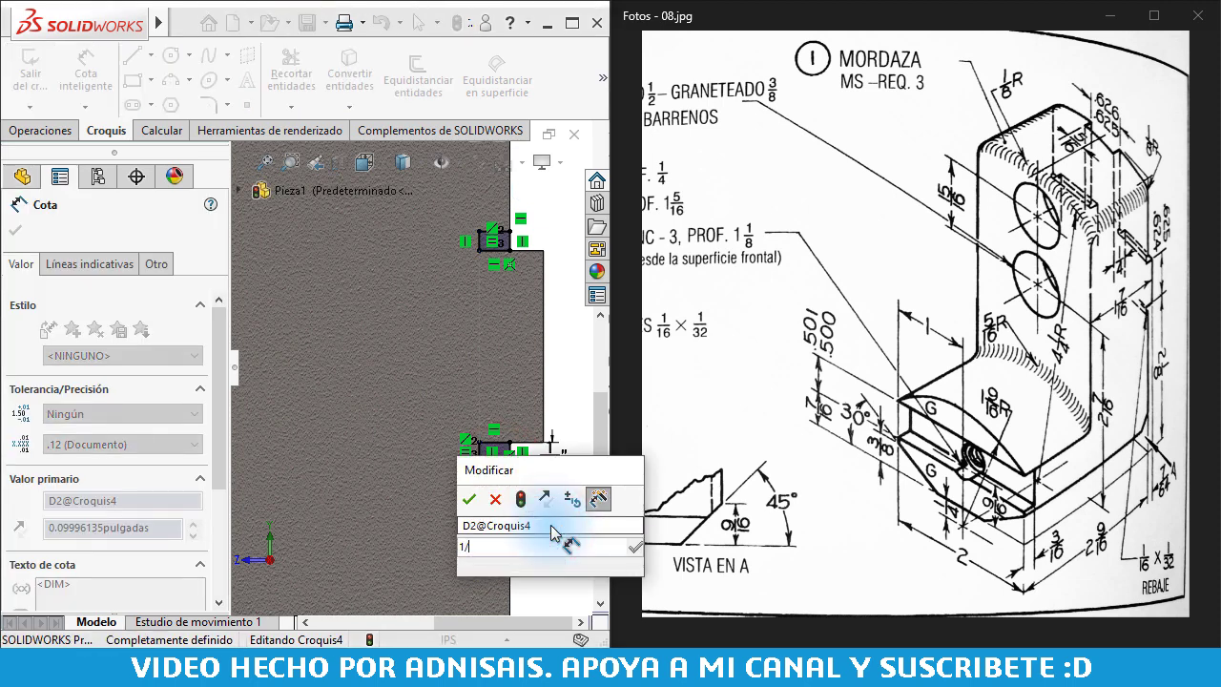
{"action": "type", "text": "32"}
{"action": "key", "text": "Return"}
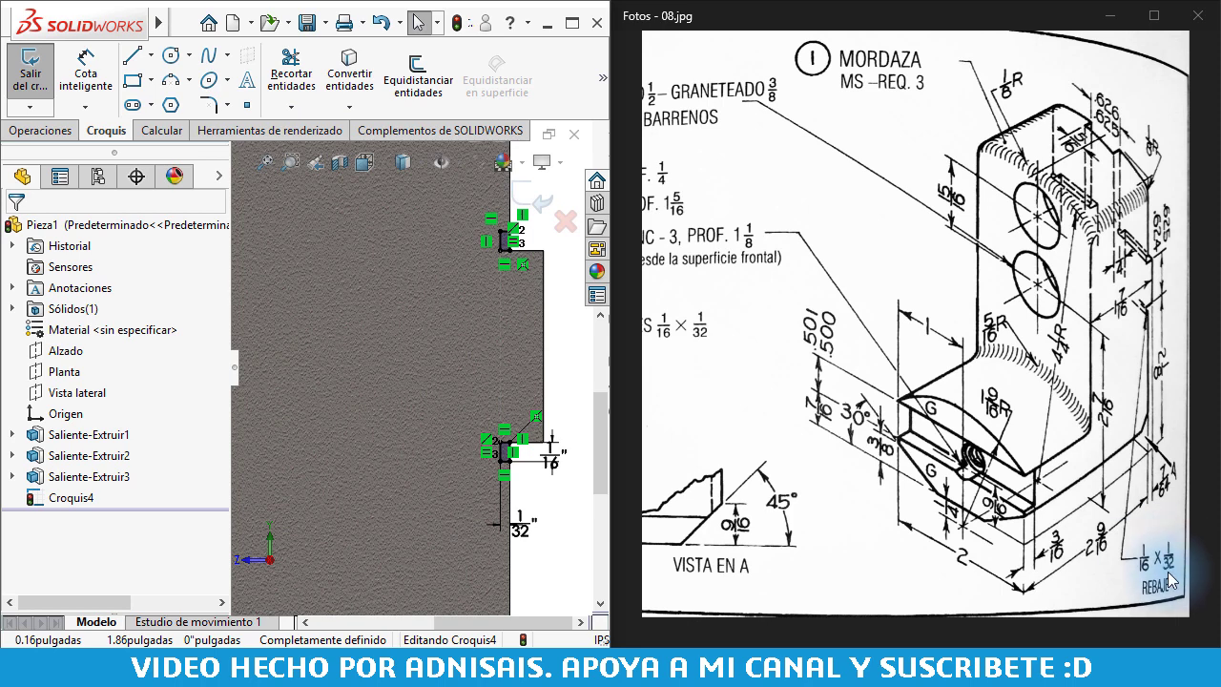
Cut the Croquis4 relief rectangles through the whole part with Extruir corte, Por todo
{"action": "left_click", "coordinate": [57, 136]}
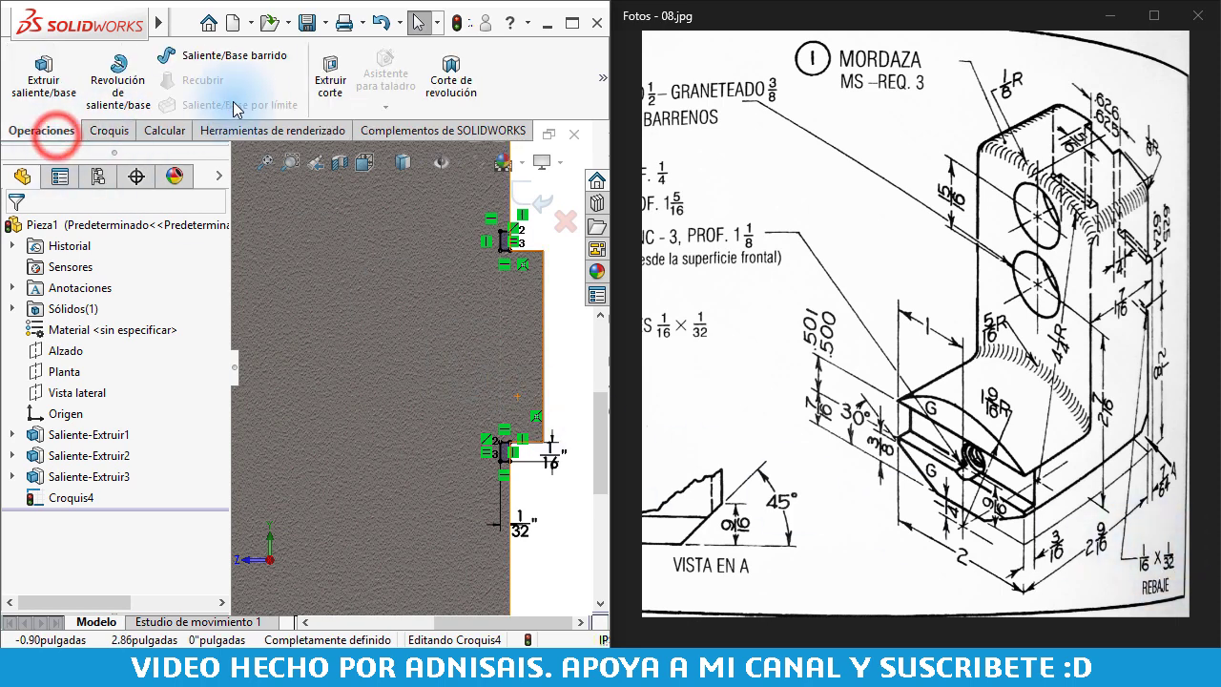
{"action": "left_click", "coordinate": [327, 84]}
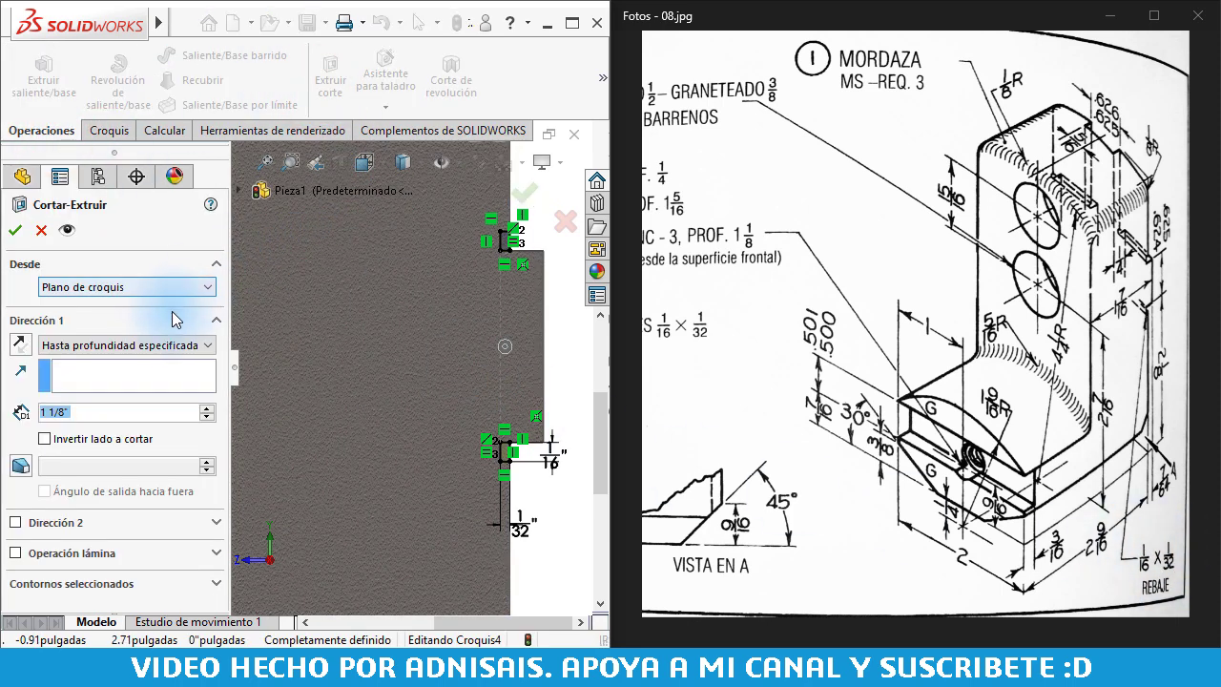
{"action": "left_click", "coordinate": [162, 345]}
{"action": "left_click", "coordinate": [113, 375]}
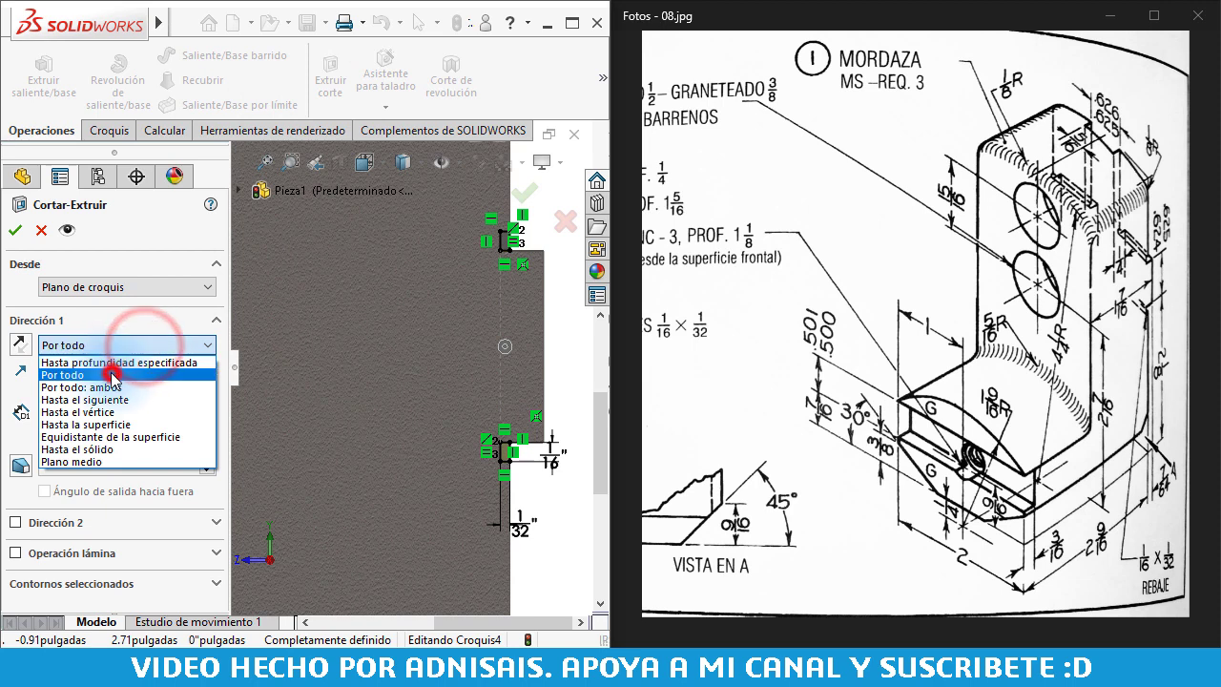
{"action": "left_click", "coordinate": [15, 230]}
{"action": "scroll", "coordinate": [477, 324], "scroll_direction": "up", "scroll_amount": 3}
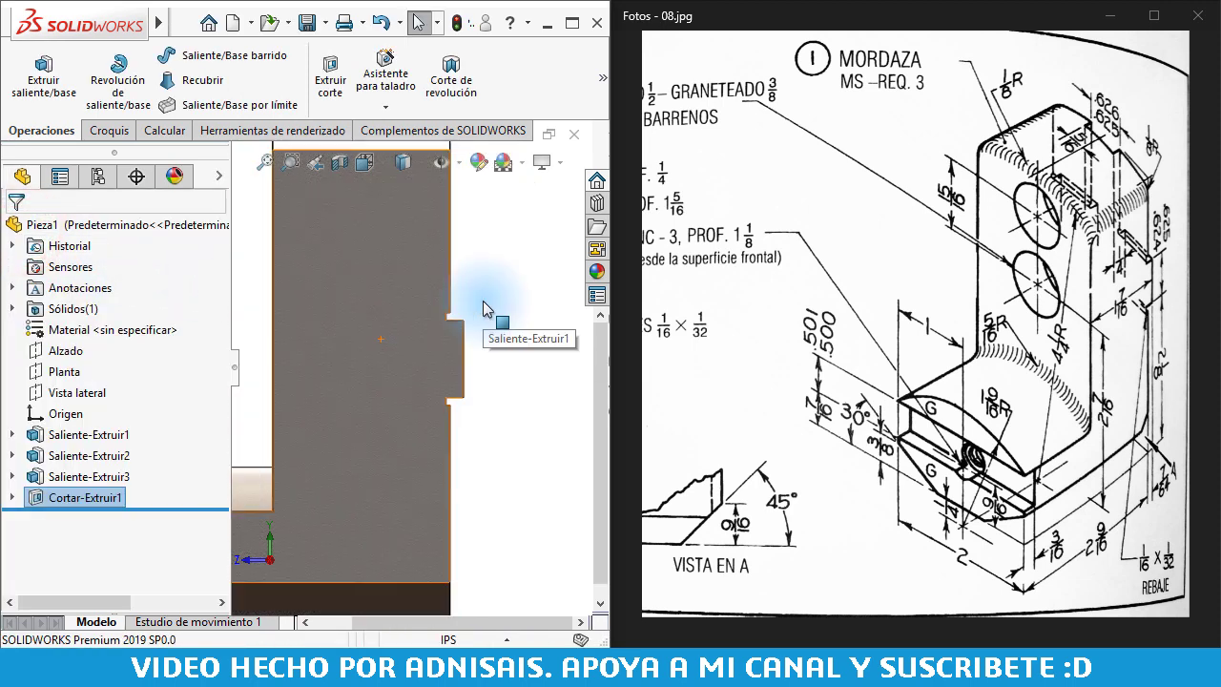
{"action": "scroll", "coordinate": [486, 334], "scroll_direction": "up", "scroll_amount": 2}
{"action": "left_click", "coordinate": [496, 339]}
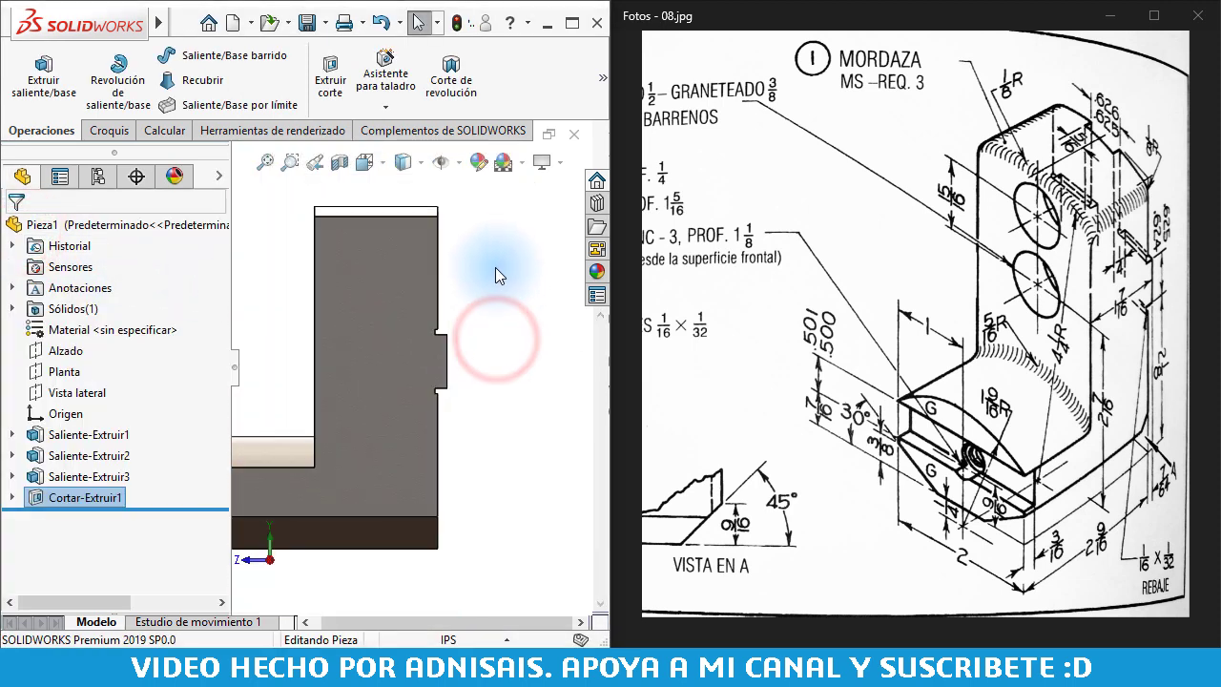
{"action": "scroll", "coordinate": [456, 374], "scroll_direction": "up", "scroll_amount": 1}
{"action": "scroll", "coordinate": [448, 382], "scroll_direction": "up", "scroll_amount": 2}
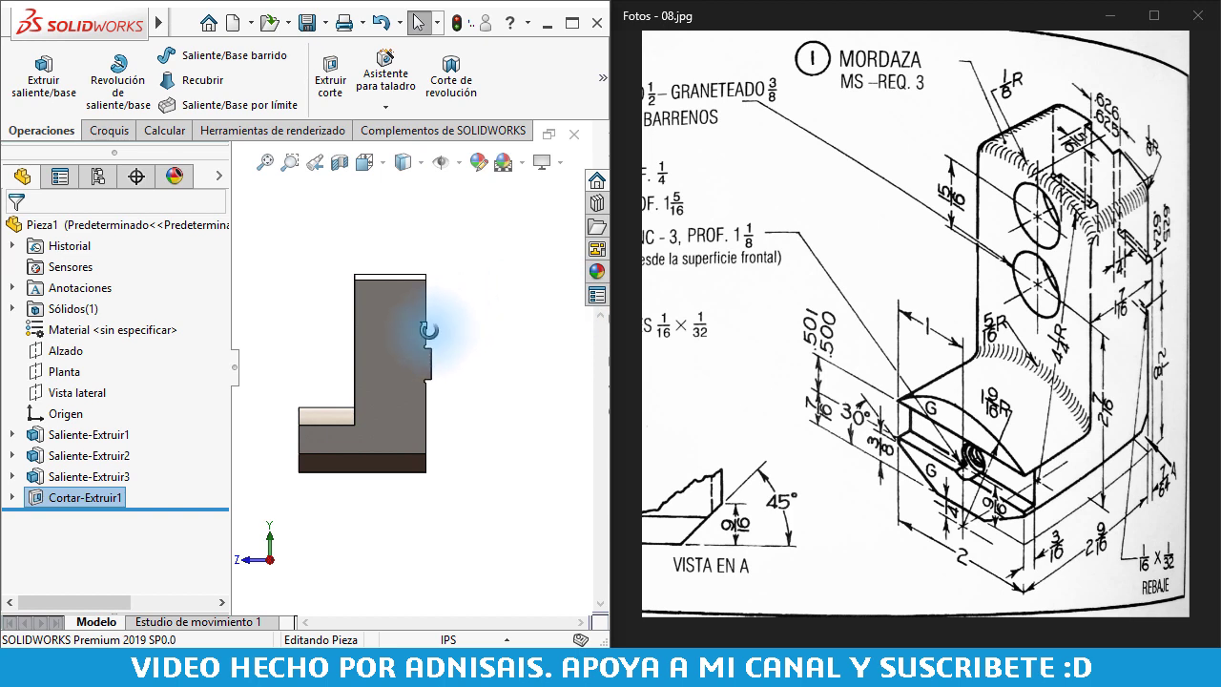
Orbit to the underside, start a sketch on the bottom face, and draw a rectangle
{"action": "middle_click_drag", "start_coordinate": [422, 334], "coordinate": [429, 350]}
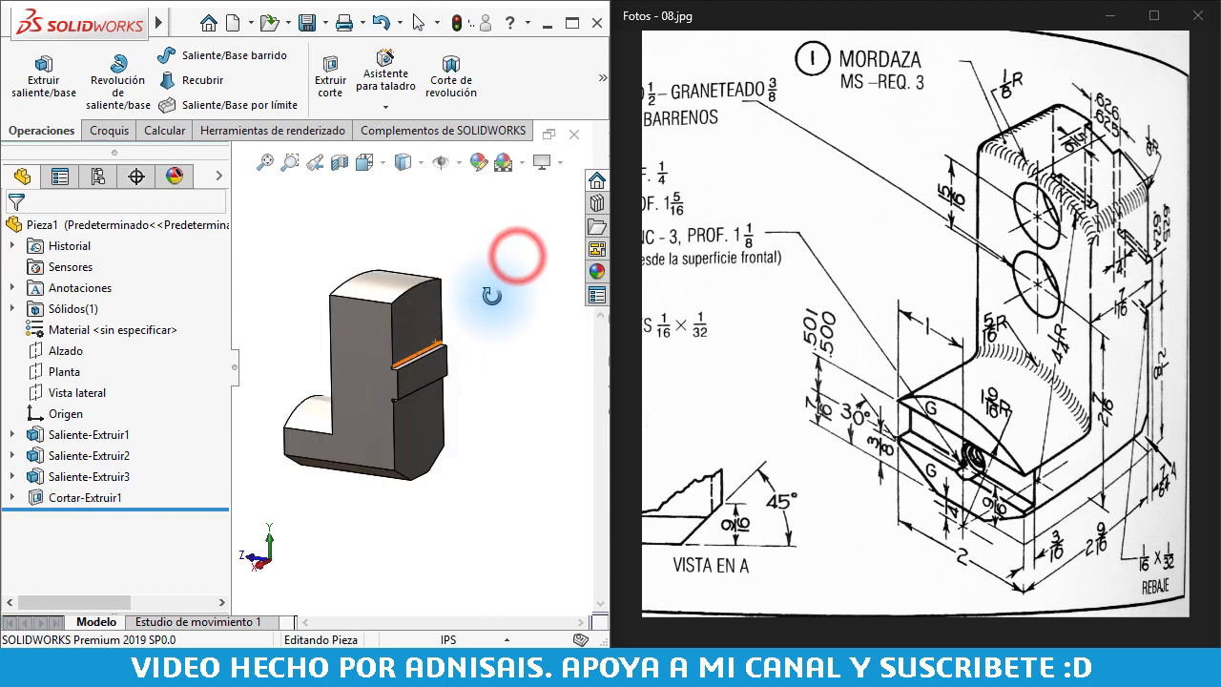
{"action": "mouse_move", "coordinate": [491, 296]}
{"action": "middle_mouse_down"}
{"action": "mouse_move", "coordinate": [490, 231]}
{"action": "mouse_move", "coordinate": [480, 218]}
{"action": "mouse_move", "coordinate": [463, 237]}
{"action": "mouse_move", "coordinate": [473, 201]}
{"action": "mouse_move", "coordinate": [346, 512]}
{"action": "middle_mouse_up"}
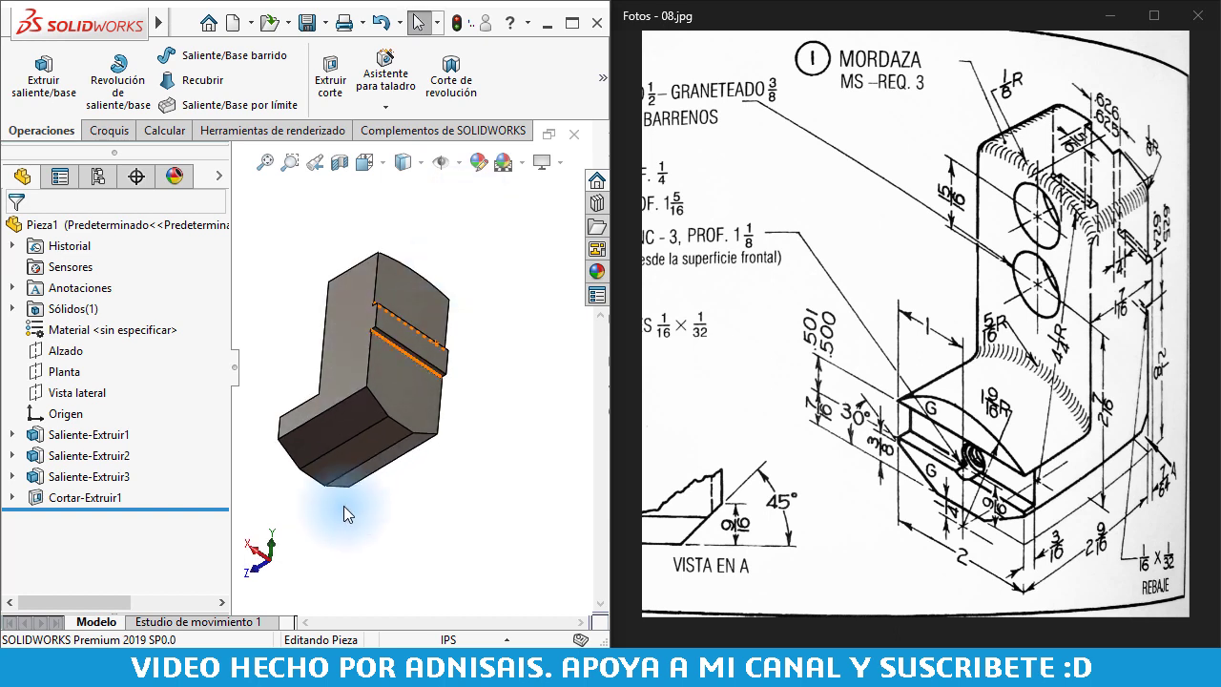
{"action": "left_click", "coordinate": [372, 446]}
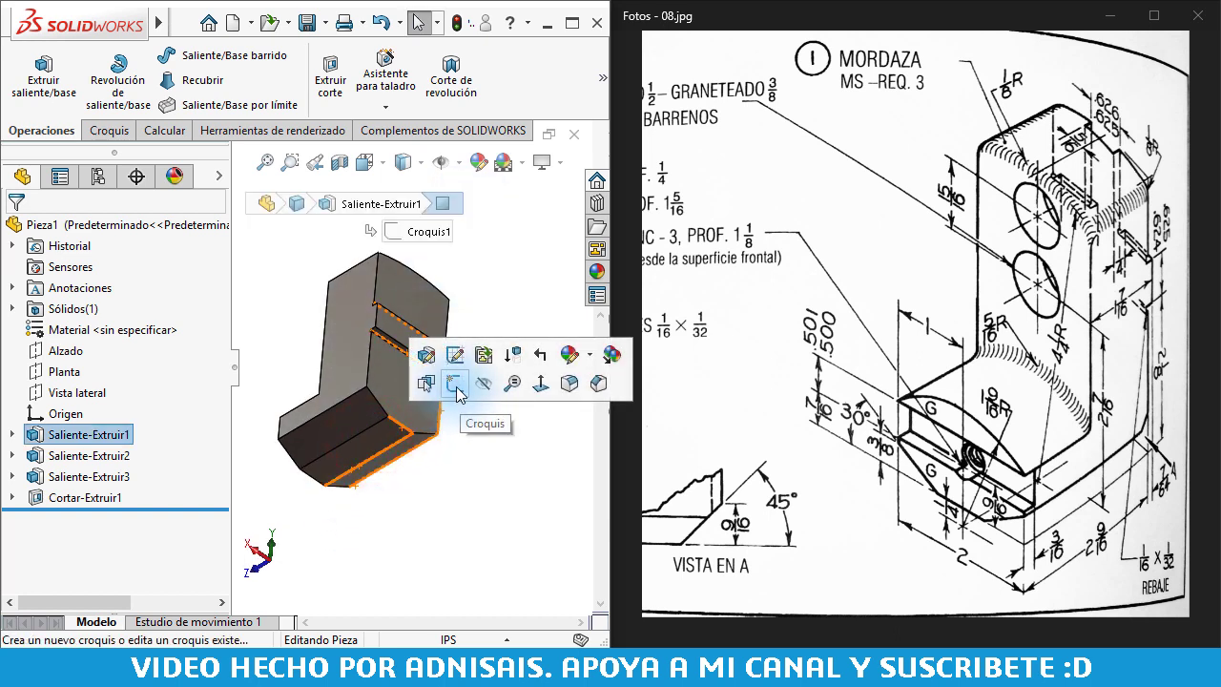
{"action": "left_click", "coordinate": [484, 455]}
{"action": "scroll", "coordinate": [484, 455], "scroll_direction": "down", "scroll_amount": 3}
{"action": "left_click", "coordinate": [372, 420]}
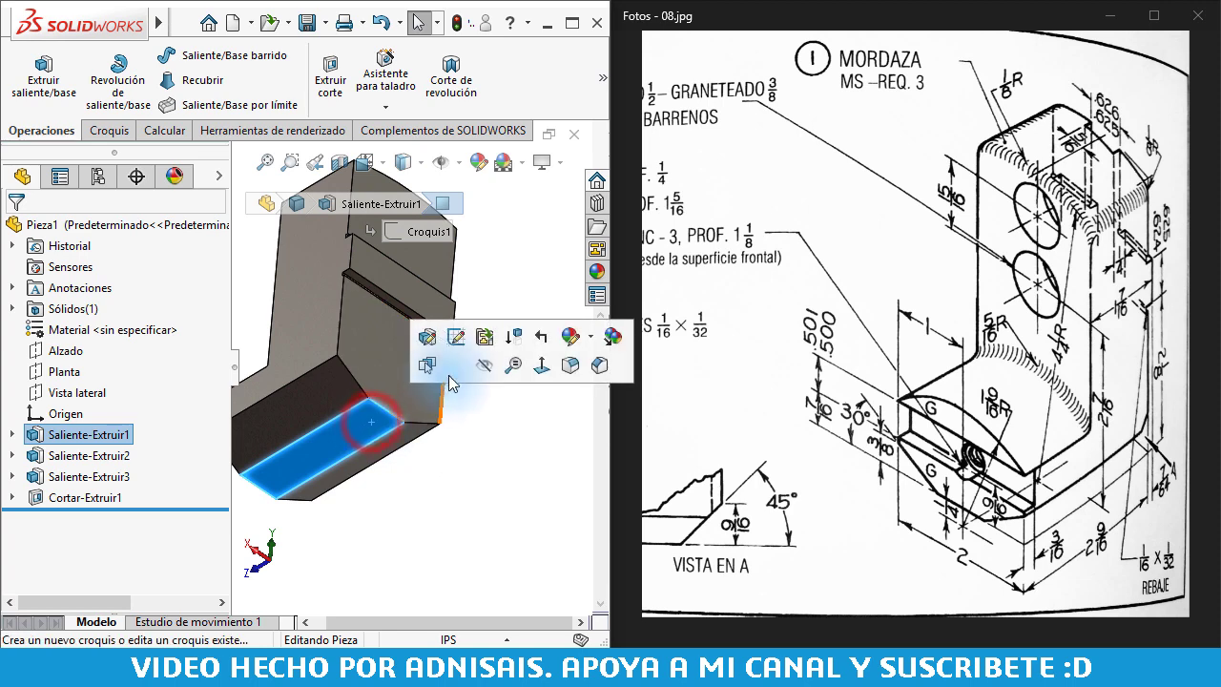
{"action": "left_click", "coordinate": [452, 368]}
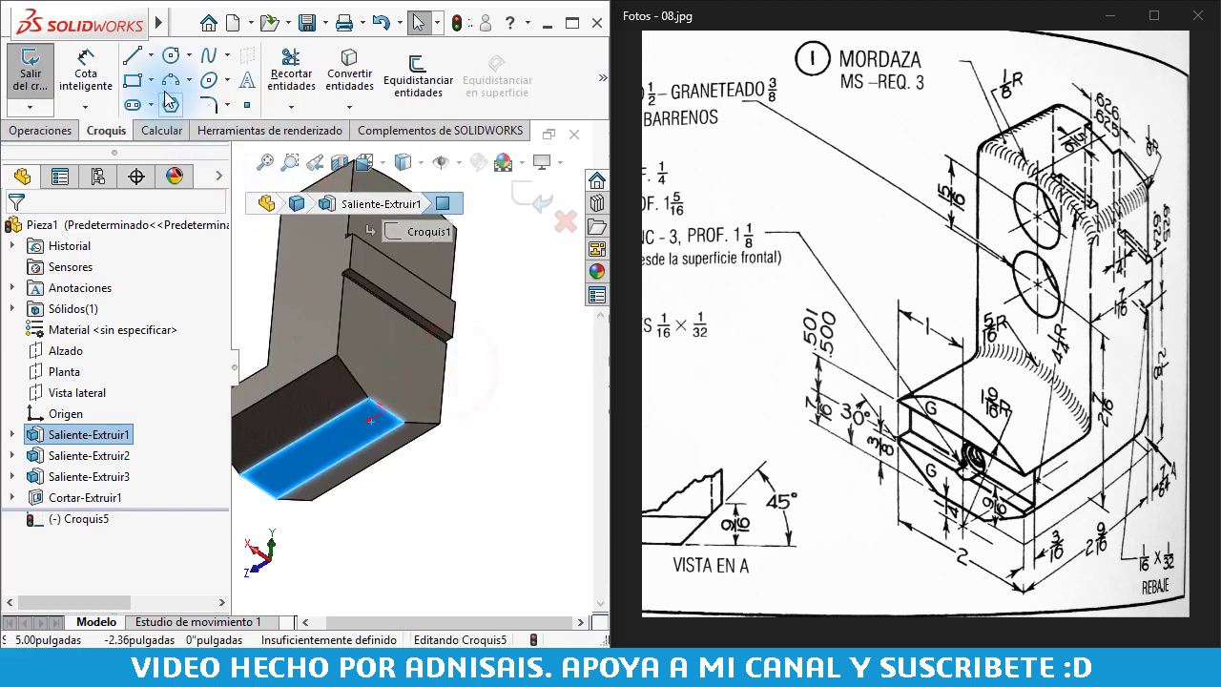
{"action": "left_click", "coordinate": [131, 80]}
{"action": "scroll", "coordinate": [382, 428], "scroll_direction": "down", "scroll_amount": 2}
{"action": "scroll", "coordinate": [407, 410], "scroll_direction": "down", "scroll_amount": 2}
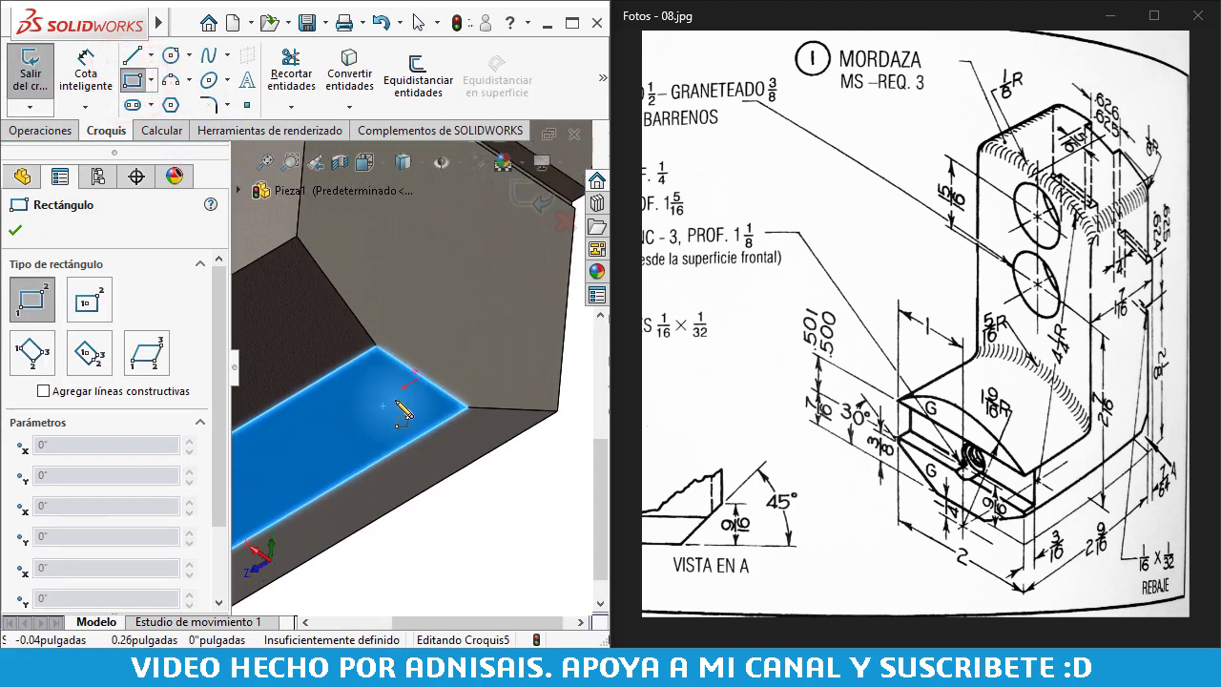
{"action": "left_click", "coordinate": [395, 360]}
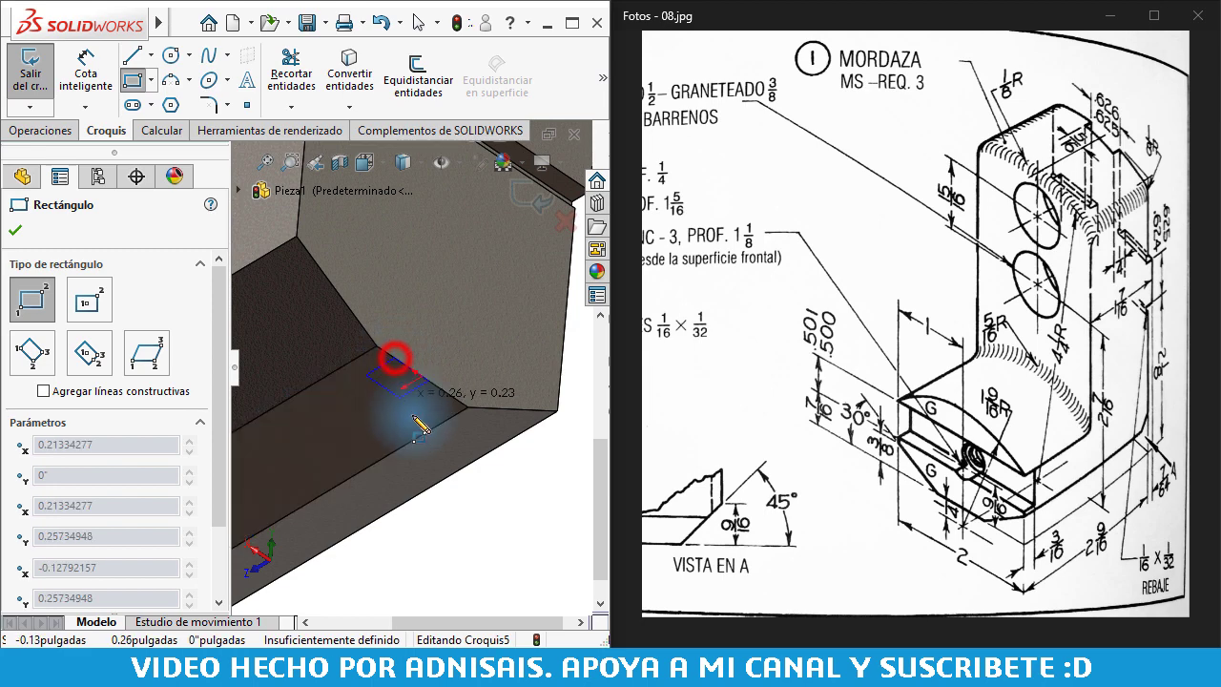
{"action": "left_click", "coordinate": [418, 423]}
{"action": "key", "text": "Escape"}
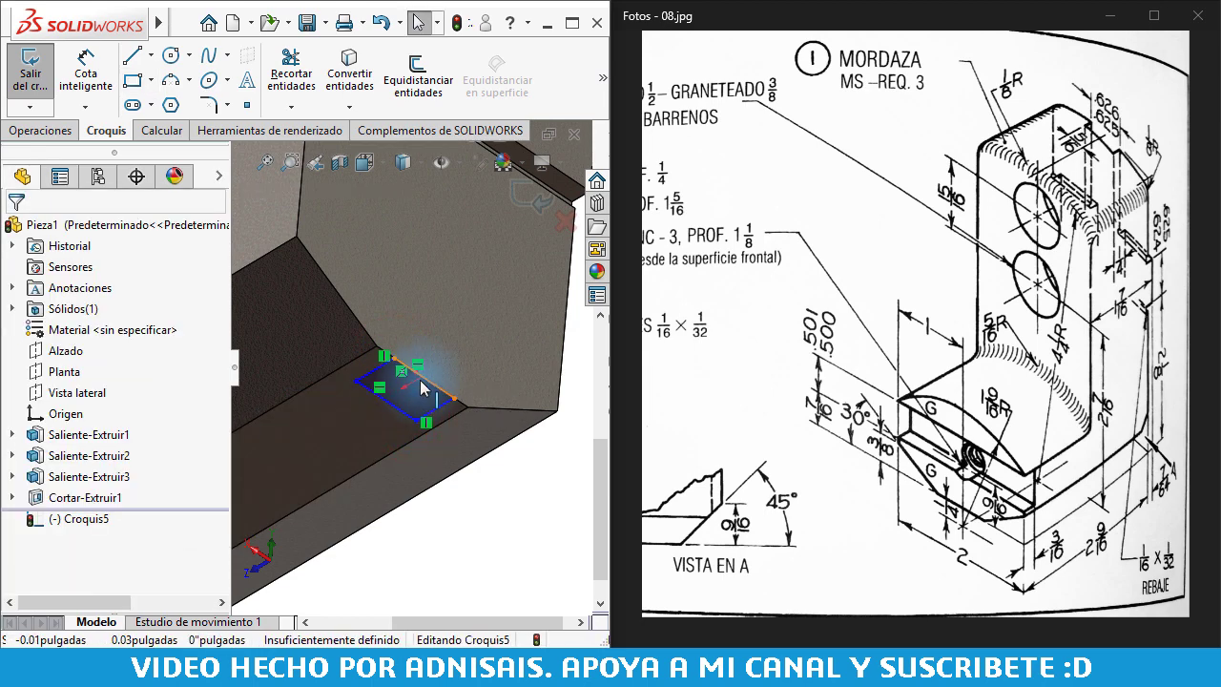
View the sketch face normal and stretch the rectangle's corner down to the part's edge
{"action": "scroll", "coordinate": [423, 384], "scroll_direction": "down", "scroll_amount": 2}
{"action": "scroll", "coordinate": [424, 385], "scroll_direction": "down", "scroll_amount": 3}
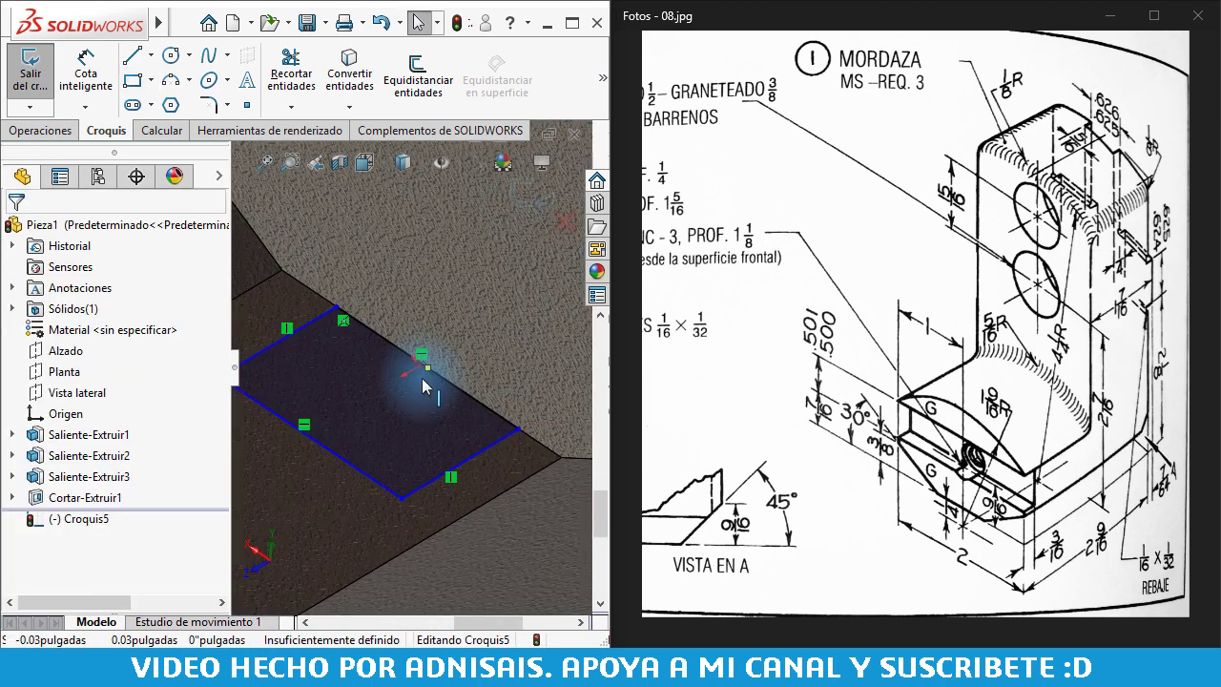
{"action": "key", "text": "ctrl+8"}
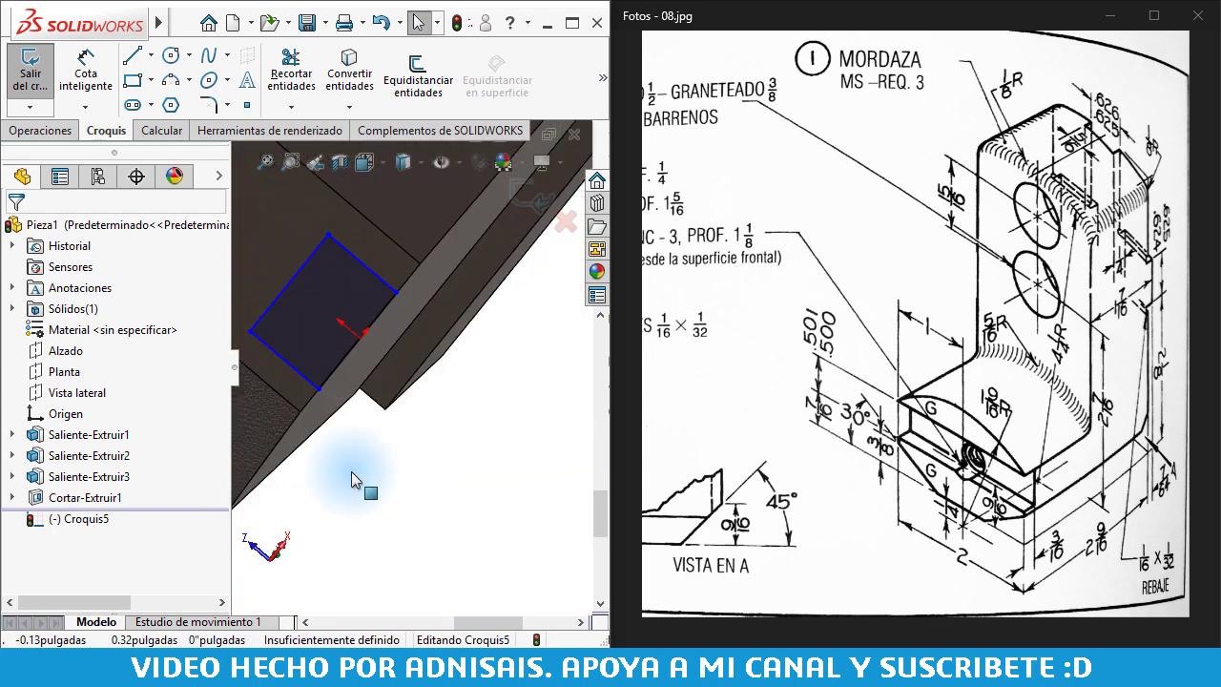
{"action": "left_click", "coordinate": [416, 505]}
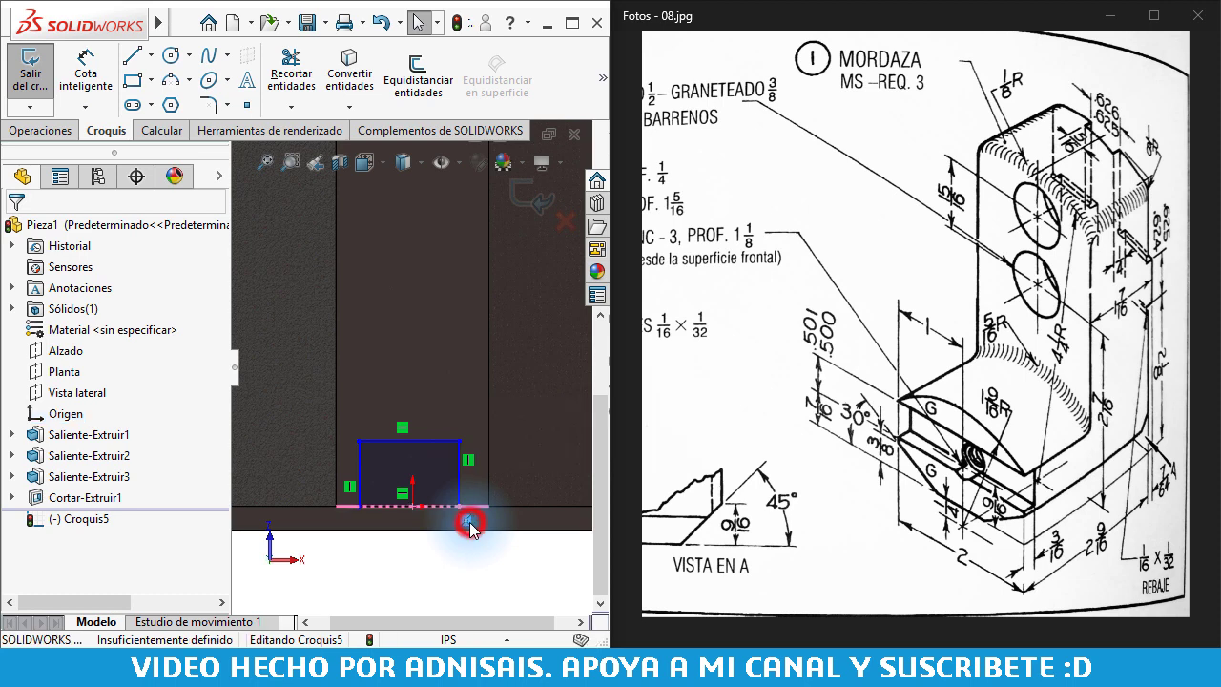
{"action": "left_click", "coordinate": [468, 520]}
{"action": "left_click_drag", "start_coordinate": [459, 506], "coordinate": [461, 530]}
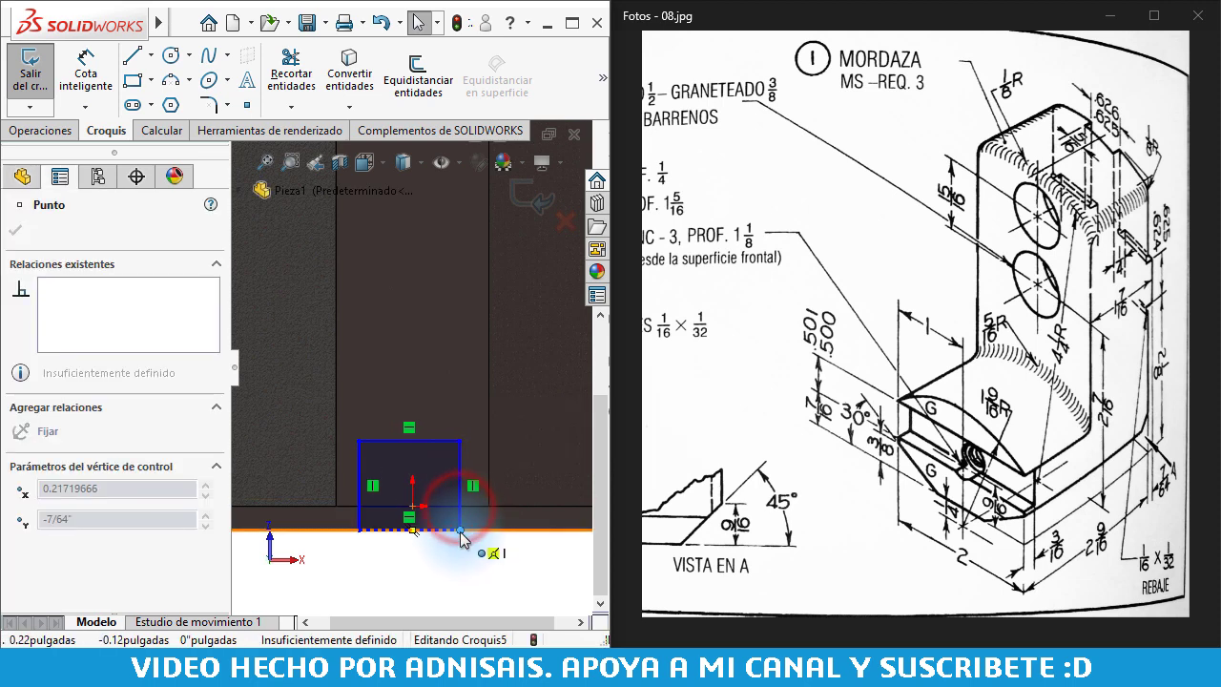
{"action": "left_click", "coordinate": [455, 565]}
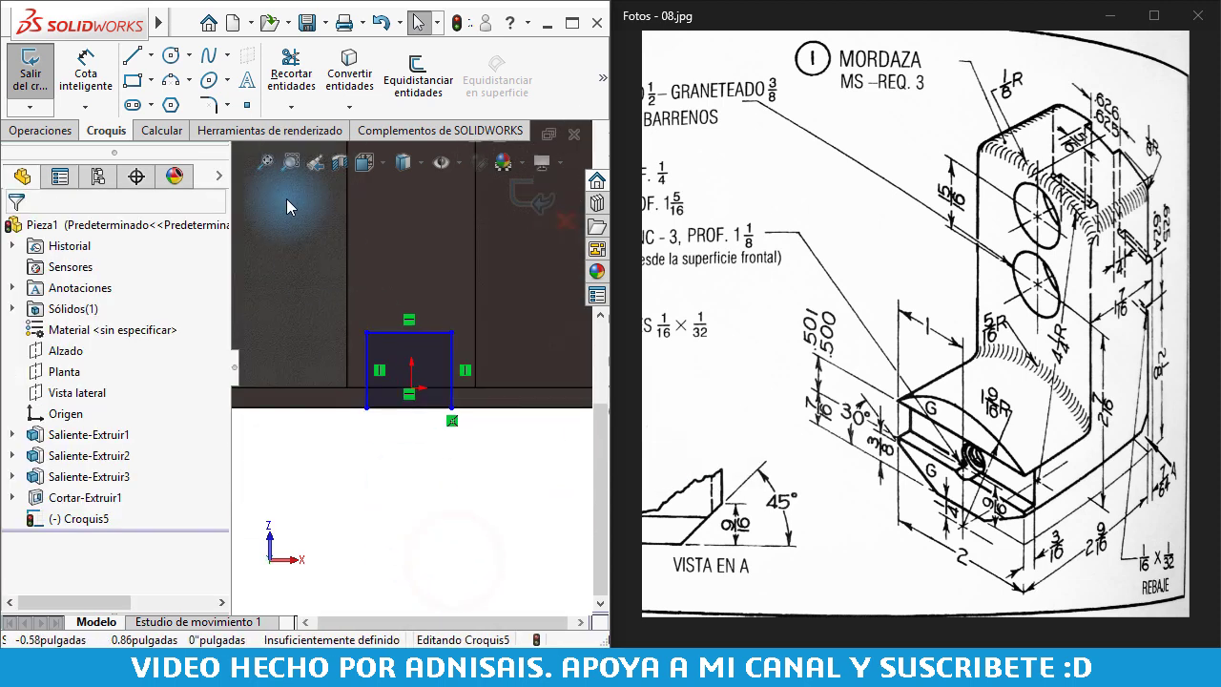
Add a vertical construction line starting at the top edge's midpoint
{"action": "left_click", "coordinate": [148, 61]}
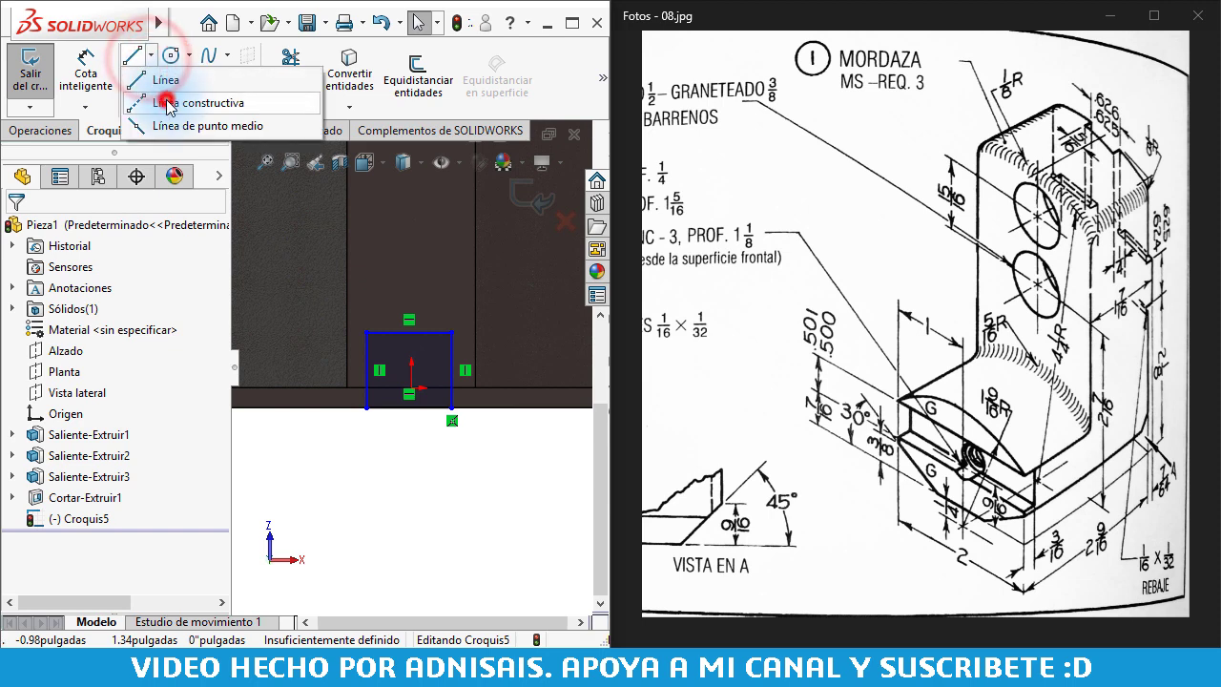
{"action": "left_click", "coordinate": [150, 103]}
{"action": "left_click", "coordinate": [409, 333]}
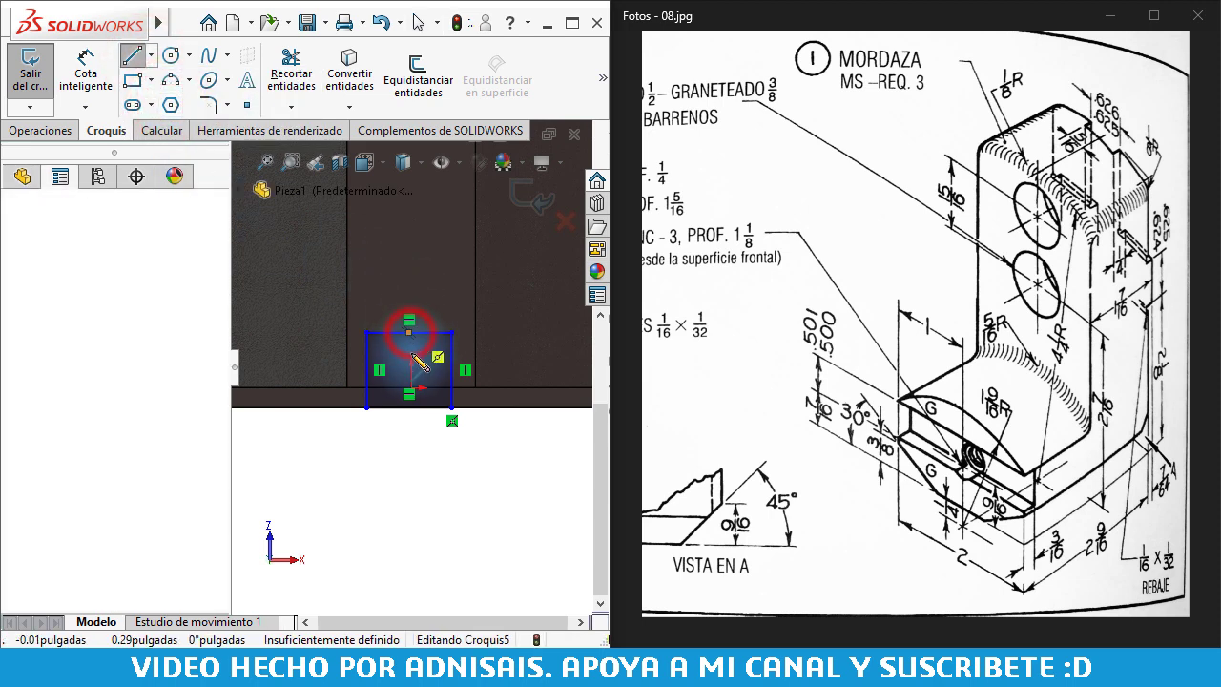
{"action": "scroll", "coordinate": [422, 392], "scroll_direction": "down", "scroll_amount": 3}
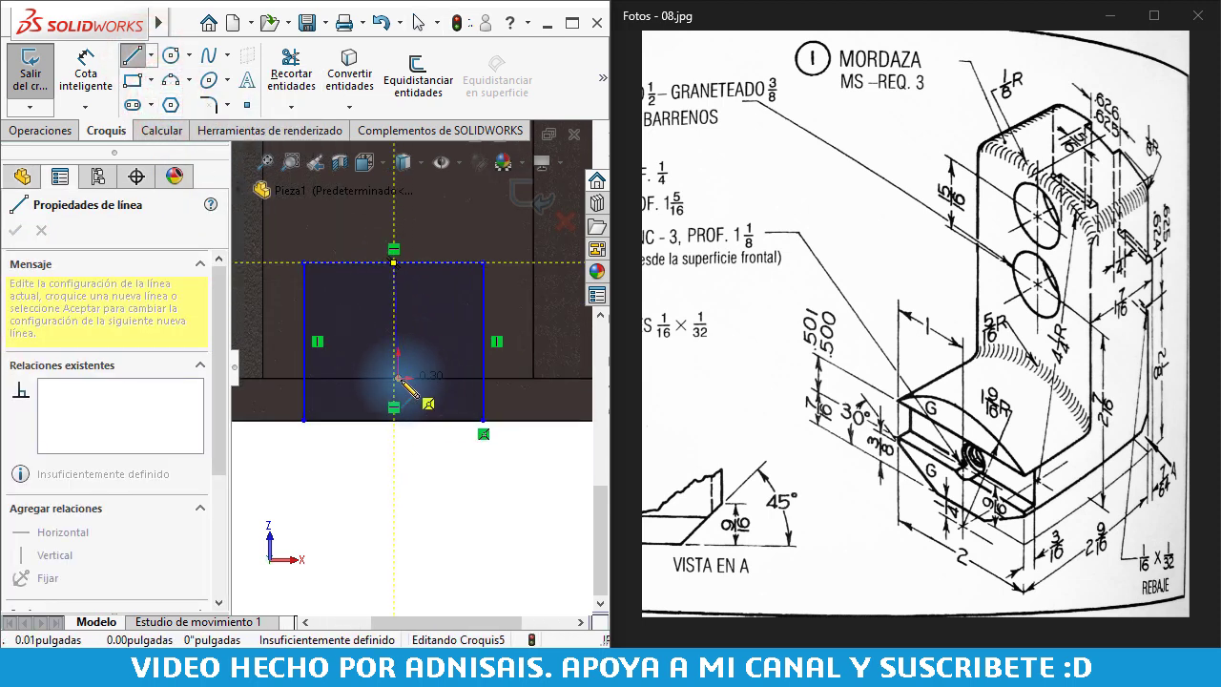
{"action": "key", "text": "Escape"}
{"action": "key", "text": "Escape"}
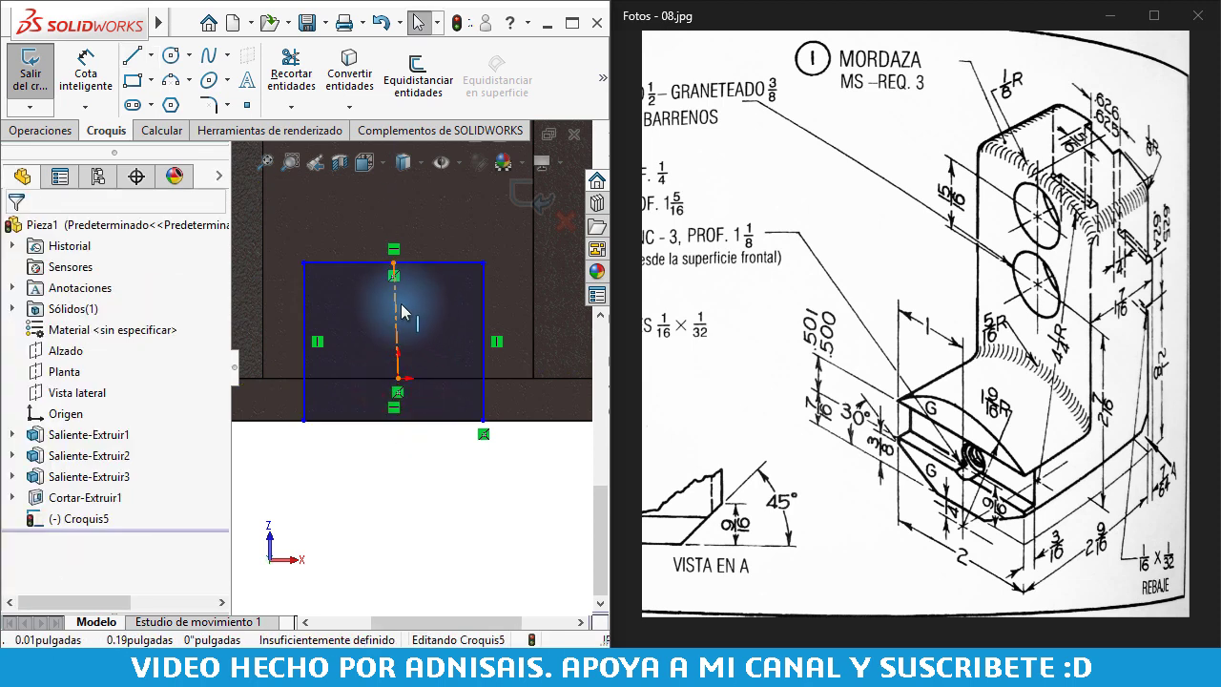
{"action": "left_click", "coordinate": [398, 301]}
{"action": "left_click", "coordinate": [482, 216]}
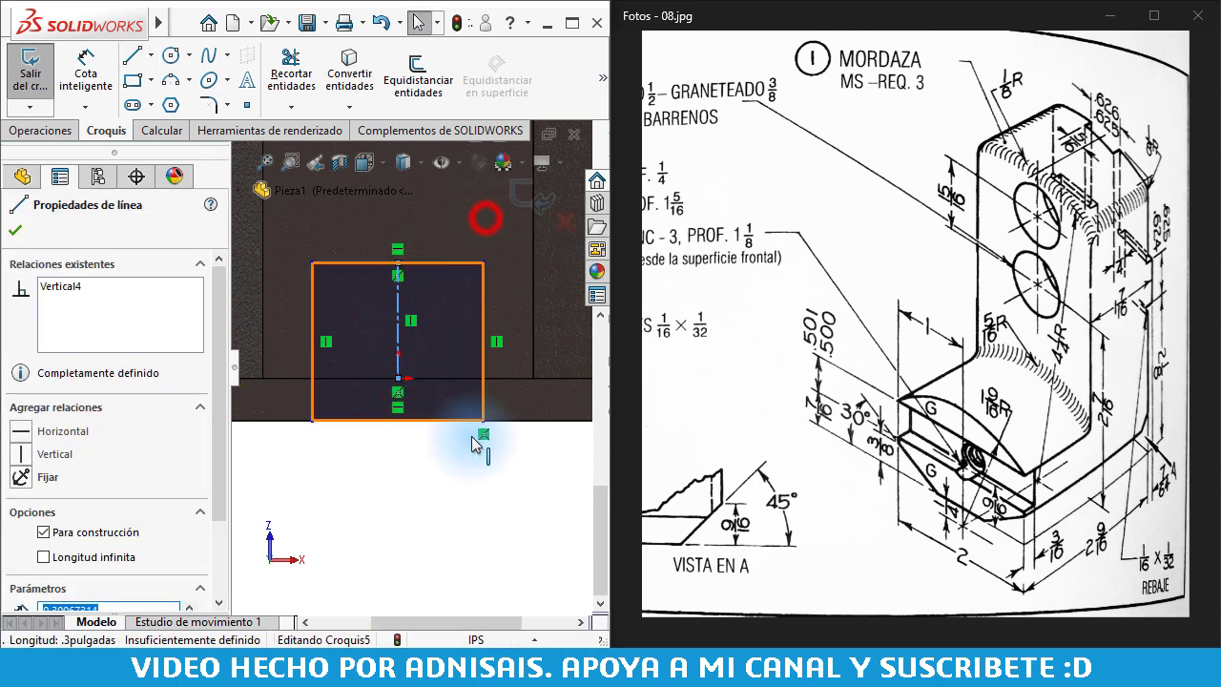
{"action": "left_click", "coordinate": [471, 481]}
Dimension the rectangle 5/8" wide and 1/4" high
{"action": "left_click", "coordinate": [86, 72]}
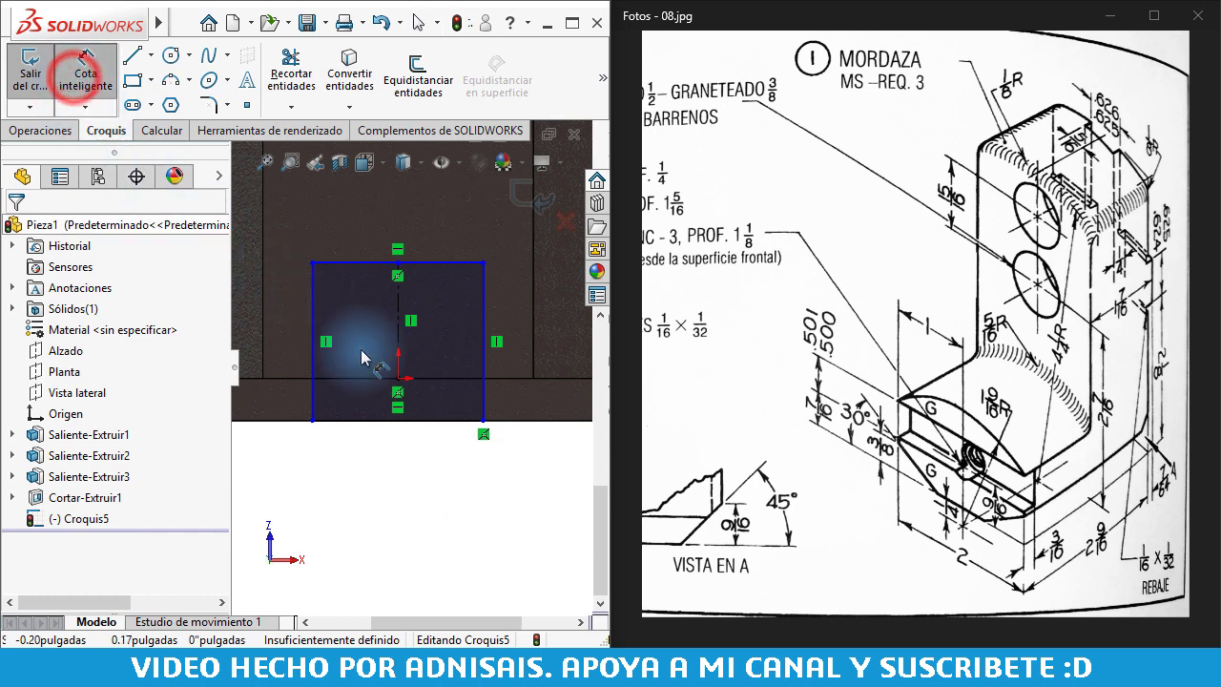
{"action": "left_click", "coordinate": [445, 423]}
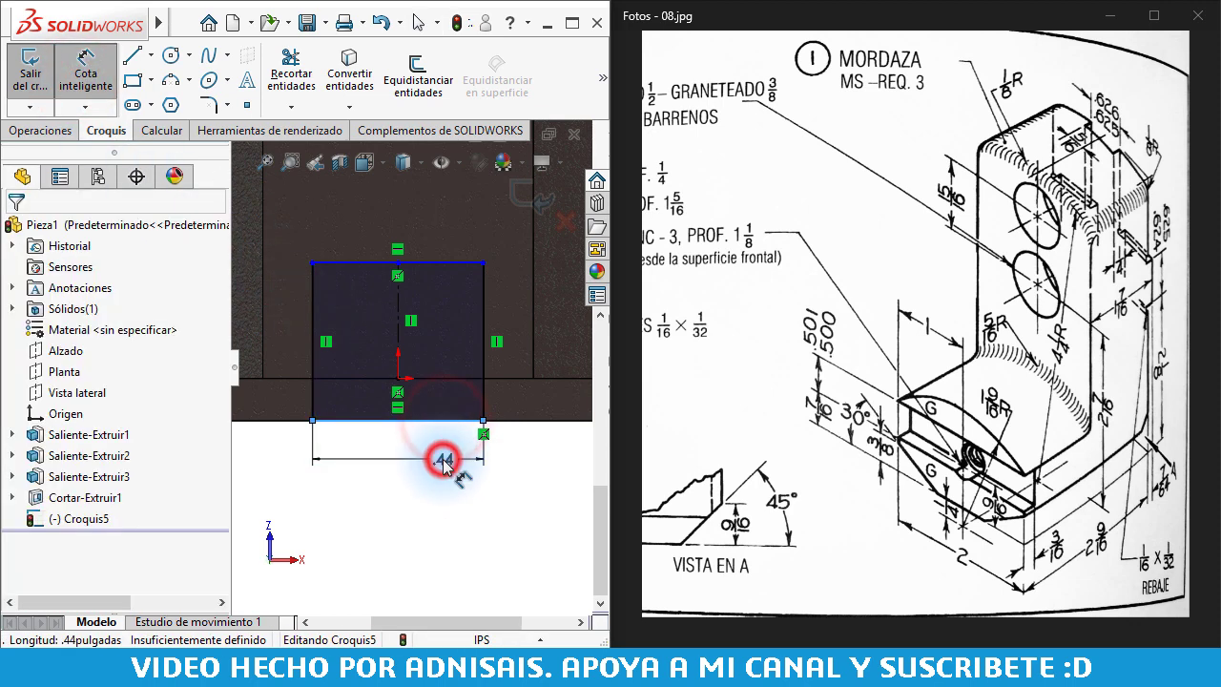
{"action": "left_click", "coordinate": [444, 456]}
{"action": "type", "text": "625"}
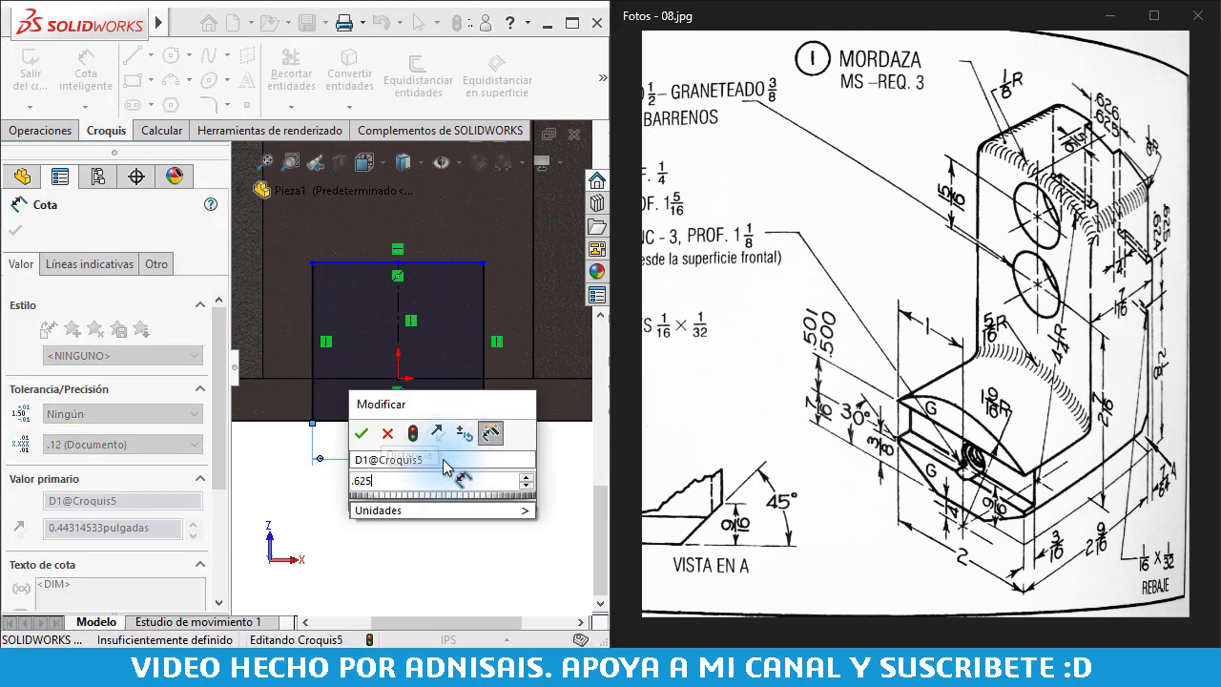
{"action": "key", "text": "Return"}
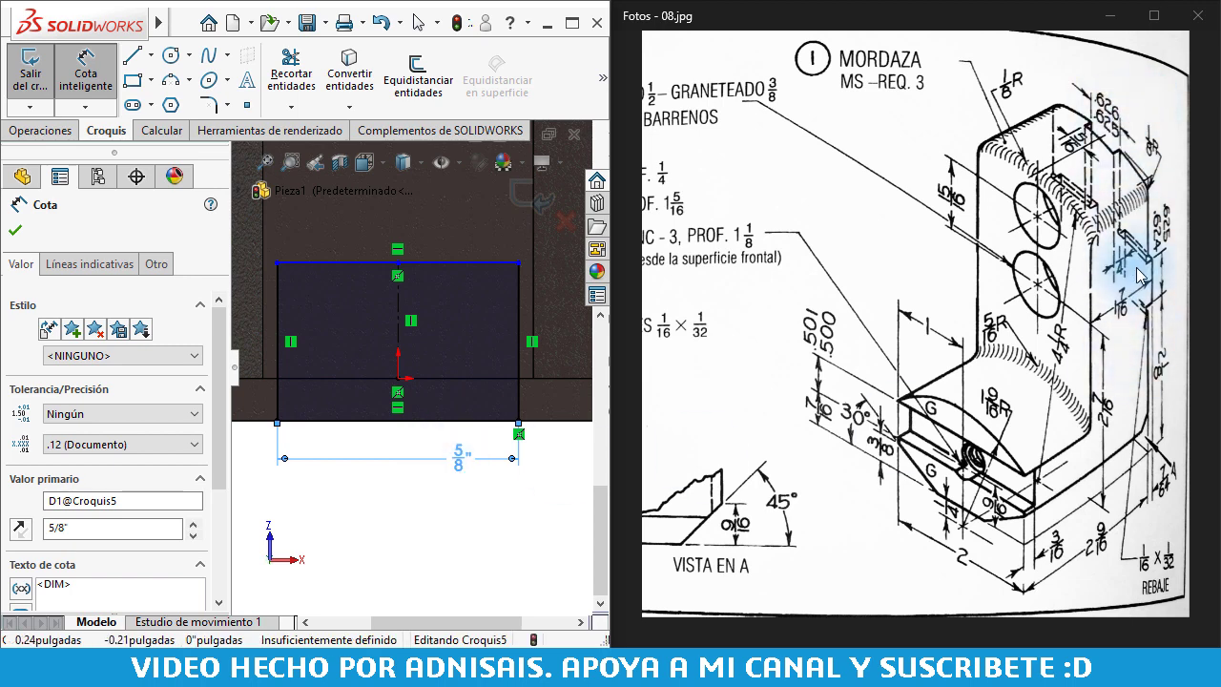
{"action": "left_click", "coordinate": [520, 401]}
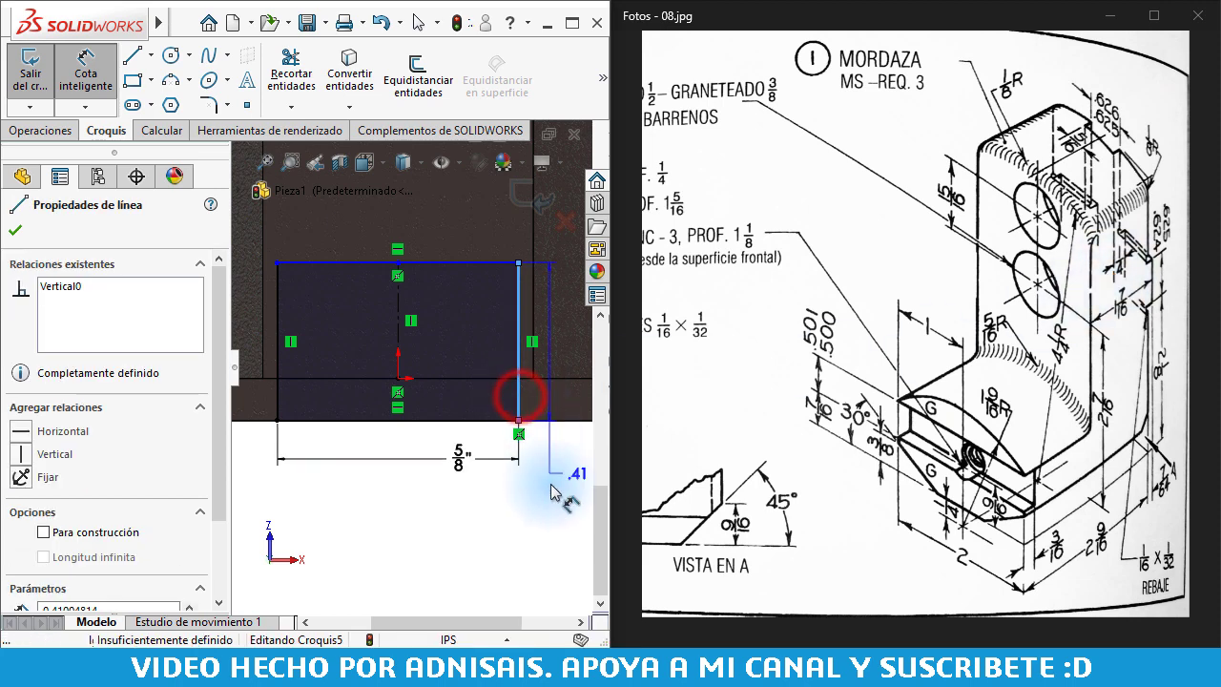
{"action": "left_click", "coordinate": [550, 490]}
{"action": "type", "text": "1/4"}
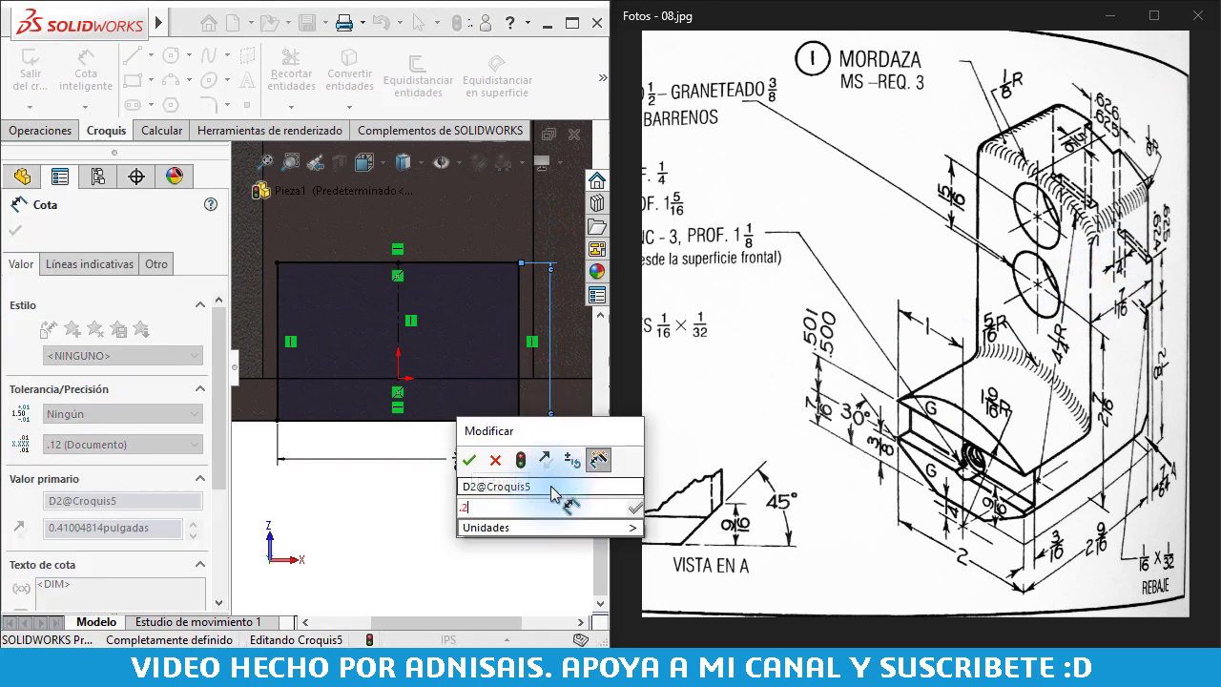
{"action": "key", "text": "Return"}
{"action": "key", "text": "f"}
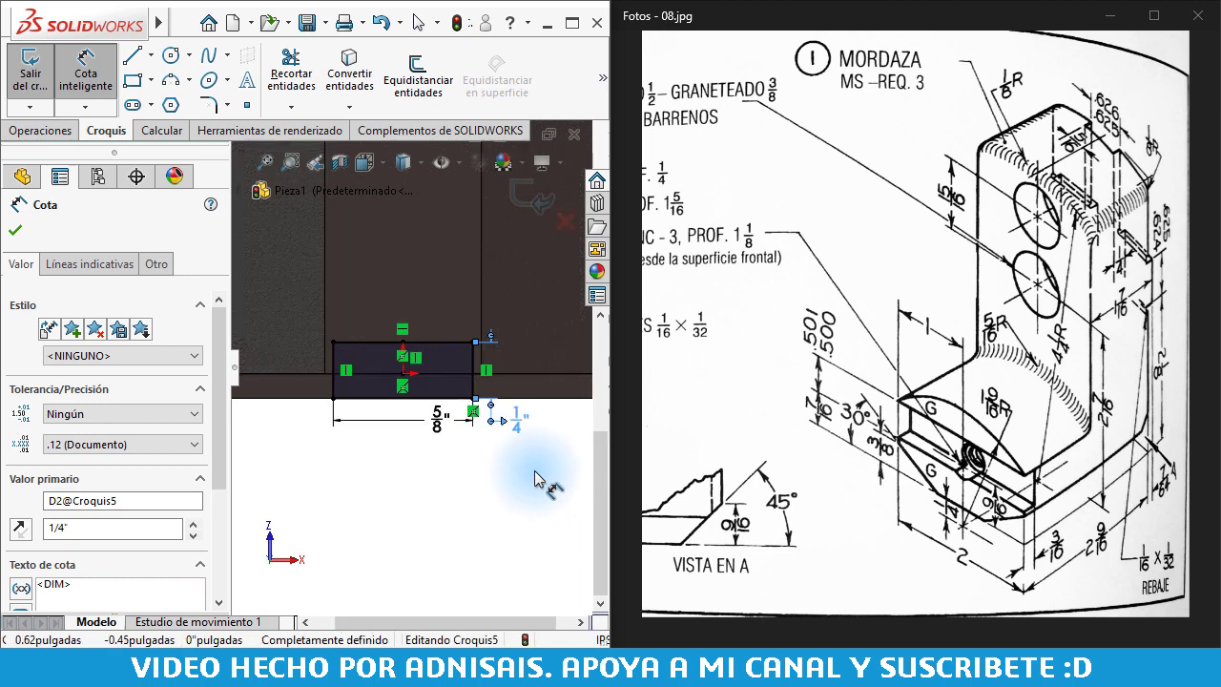
{"action": "key", "text": "Escape"}
{"action": "left_click", "coordinate": [67, 133]}
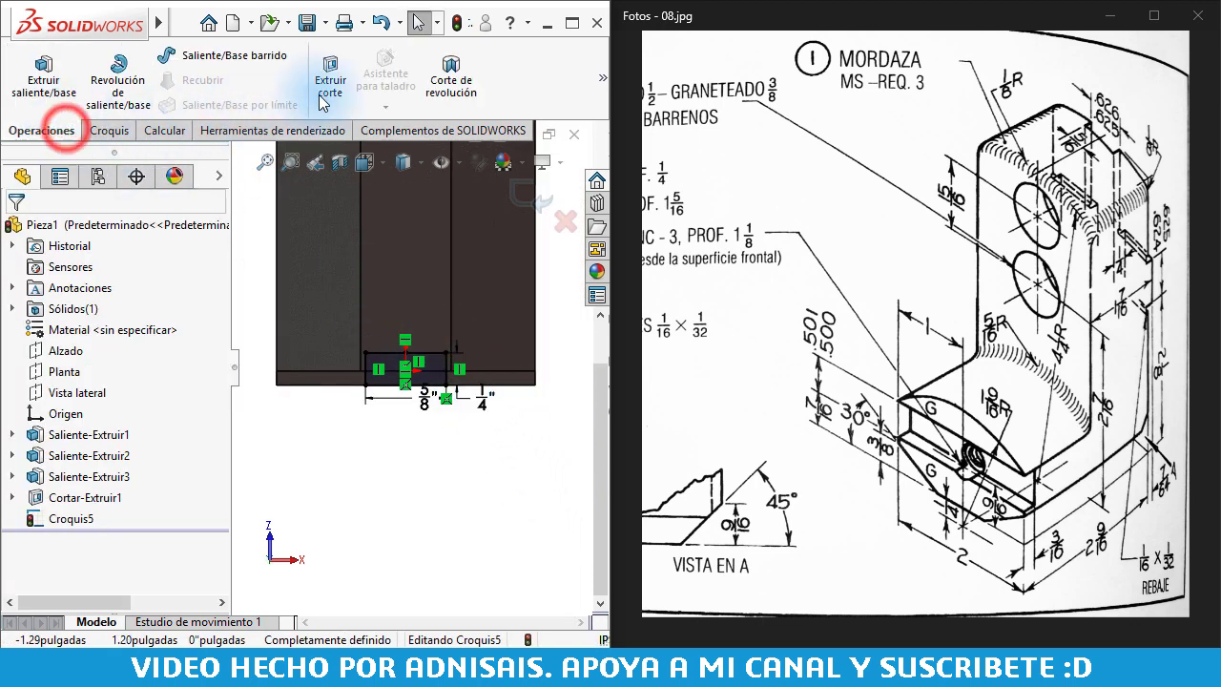
{"action": "left_click", "coordinate": [330, 75]}
{"action": "left_click", "coordinate": [136, 345]}
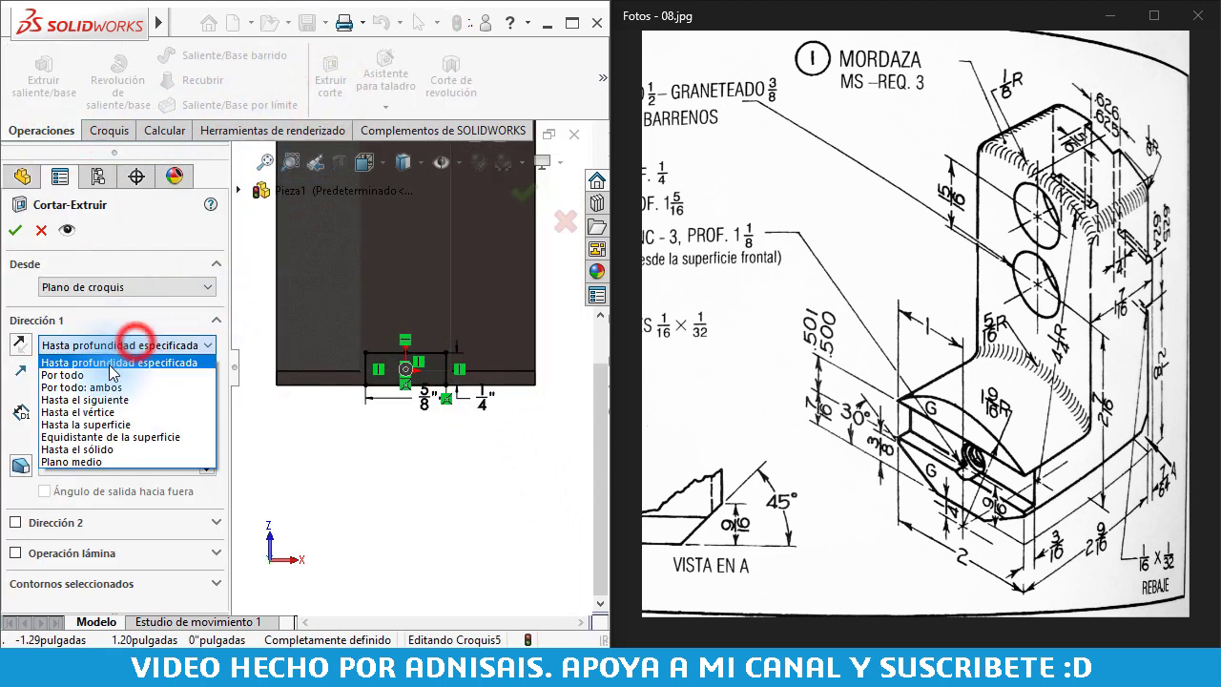
{"action": "left_click", "coordinate": [103, 370]}
{"action": "left_click", "coordinate": [13, 230]}
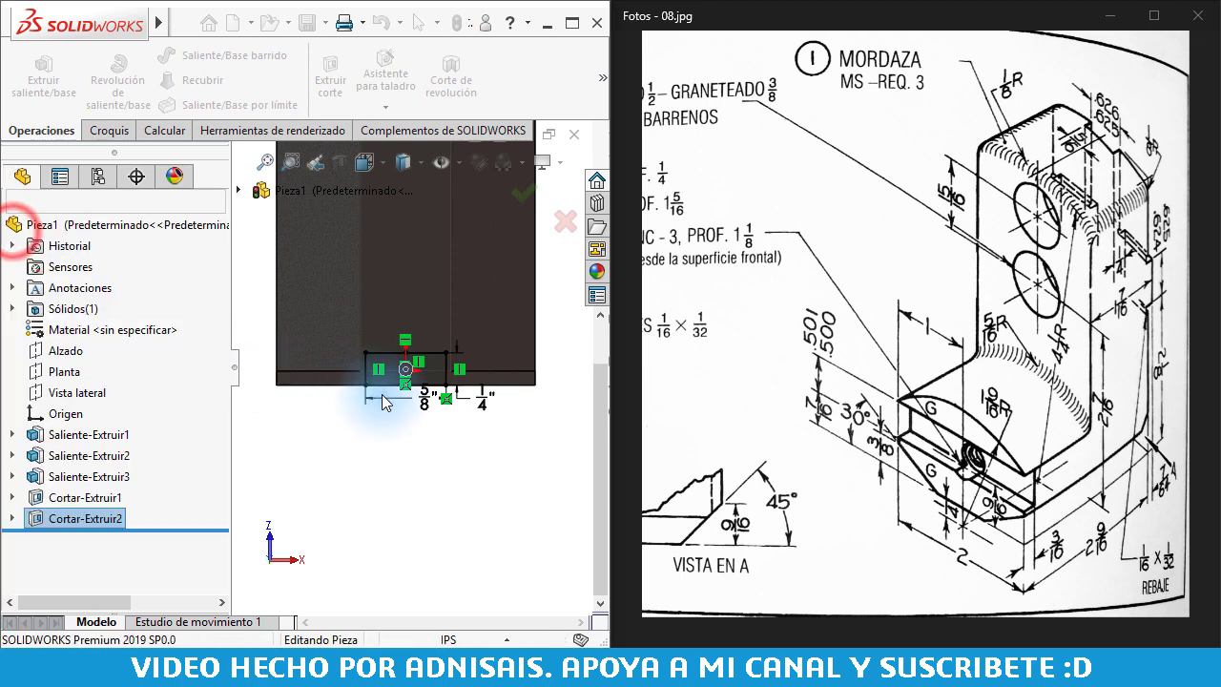
{"action": "mouse_move", "coordinate": [402, 379]}
{"action": "middle_mouse_down"}
{"action": "mouse_move", "coordinate": [446, 394]}
{"action": "mouse_move", "coordinate": [425, 390]}
{"action": "mouse_move", "coordinate": [423, 411]}
{"action": "mouse_move", "coordinate": [330, 356]}
{"action": "mouse_move", "coordinate": [432, 267]}
{"action": "mouse_move", "coordinate": [435, 468]}
{"action": "mouse_move", "coordinate": [391, 297]}
{"action": "mouse_move", "coordinate": [403, 217]}
{"action": "mouse_move", "coordinate": [386, 294]}
{"action": "mouse_move", "coordinate": [417, 340]}
{"action": "mouse_move", "coordinate": [399, 317]}
{"action": "mouse_move", "coordinate": [419, 286]}
{"action": "mouse_move", "coordinate": [464, 280]}
{"action": "middle_mouse_up"}
{"action": "scroll", "coordinate": [386, 294], "scroll_direction": "down", "scroll_amount": 3}
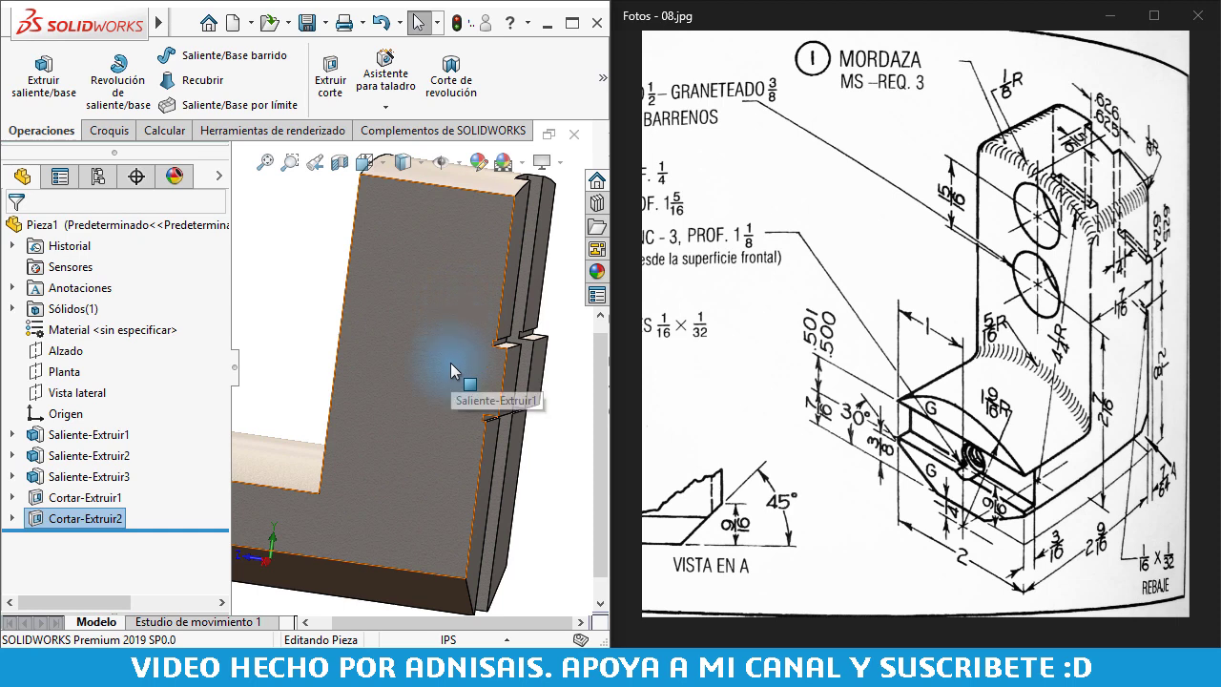
{"action": "scroll", "coordinate": [450, 362], "scroll_direction": "up", "scroll_amount": 3}
{"action": "mouse_move", "coordinate": [438, 400]}
{"action": "middle_mouse_down"}
{"action": "mouse_move", "coordinate": [398, 389]}
{"action": "mouse_move", "coordinate": [442, 392]}
{"action": "mouse_move", "coordinate": [430, 403]}
{"action": "mouse_move", "coordinate": [458, 420]}
{"action": "mouse_move", "coordinate": [425, 469]}
{"action": "middle_mouse_up"}
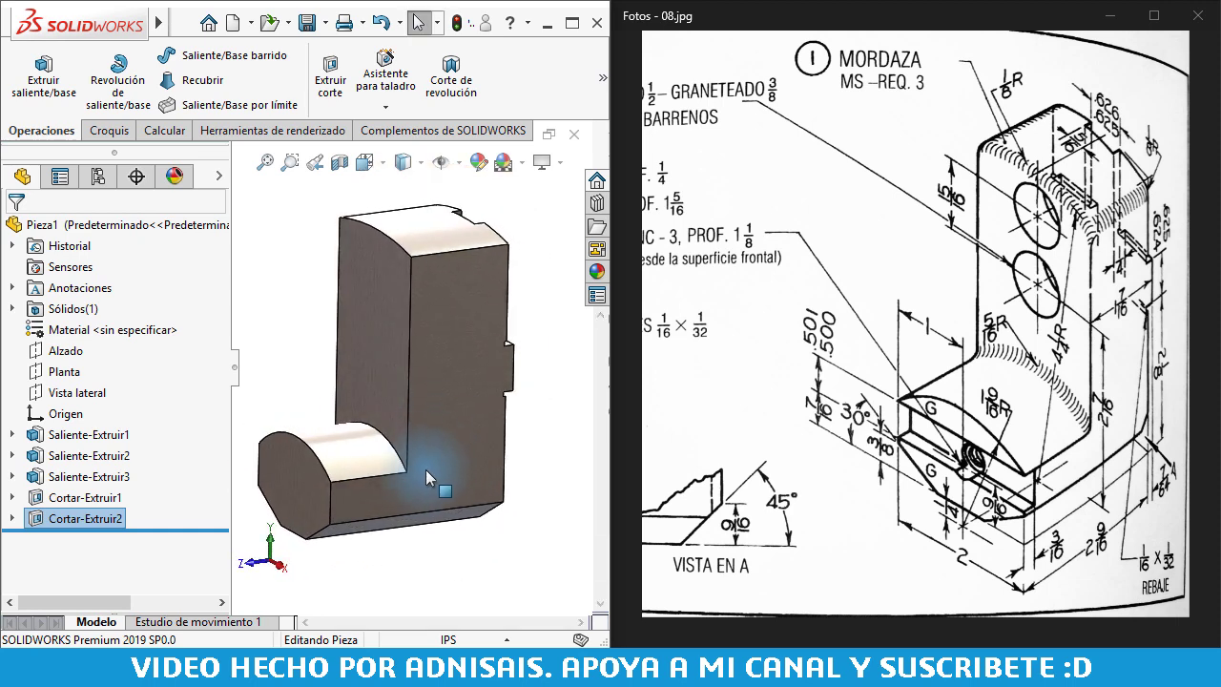
{"action": "left_click", "coordinate": [443, 552]}
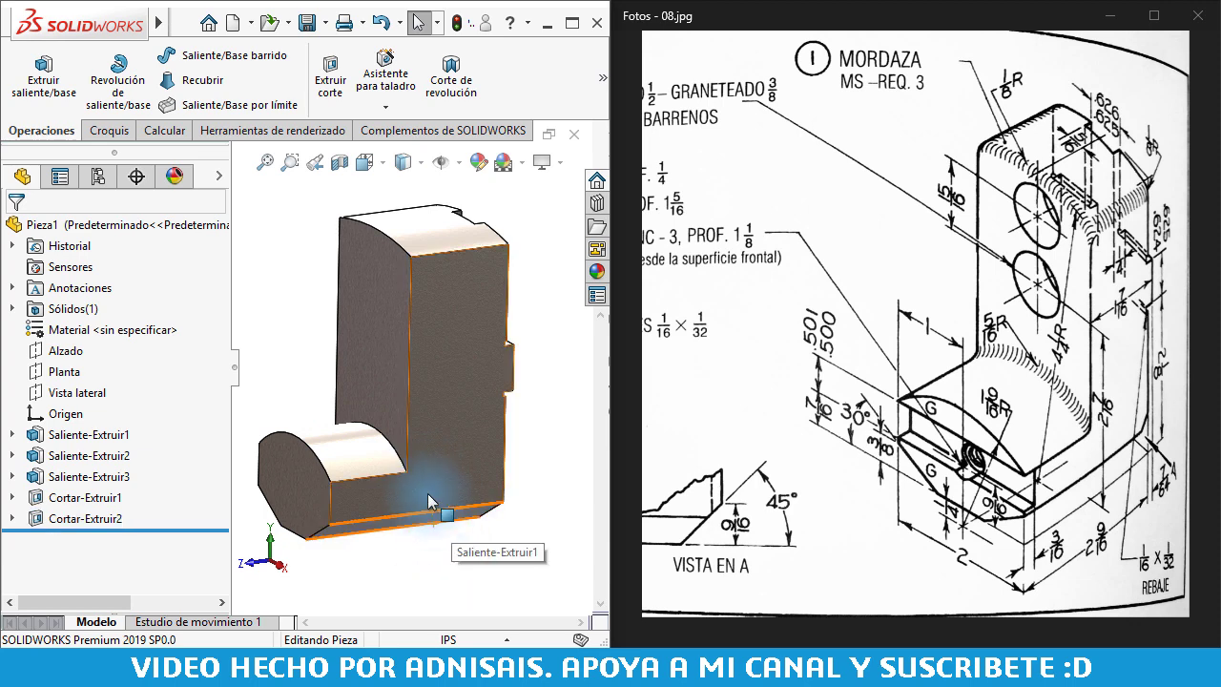
Start a sketch on the boss's front face and draw a rectangle across its top
{"action": "left_click", "coordinate": [302, 495]}
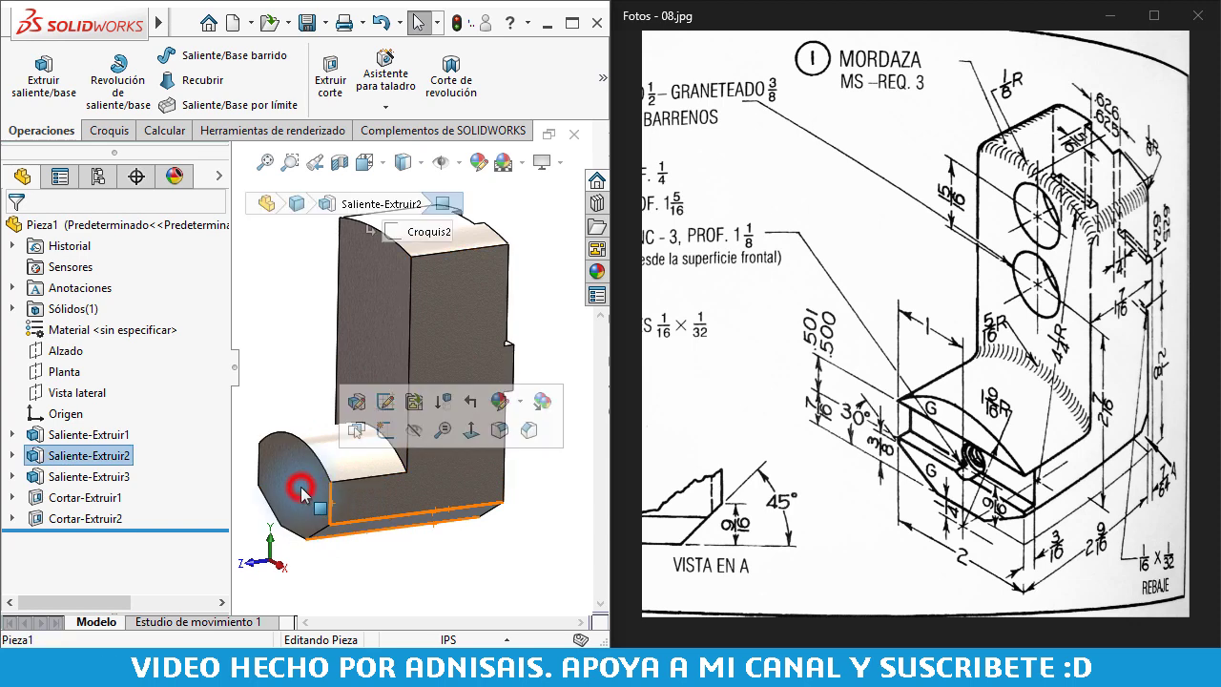
{"action": "scroll", "coordinate": [311, 457], "scroll_direction": "up", "scroll_amount": 3}
{"action": "scroll", "coordinate": [327, 378], "scroll_direction": "down", "scroll_amount": 3}
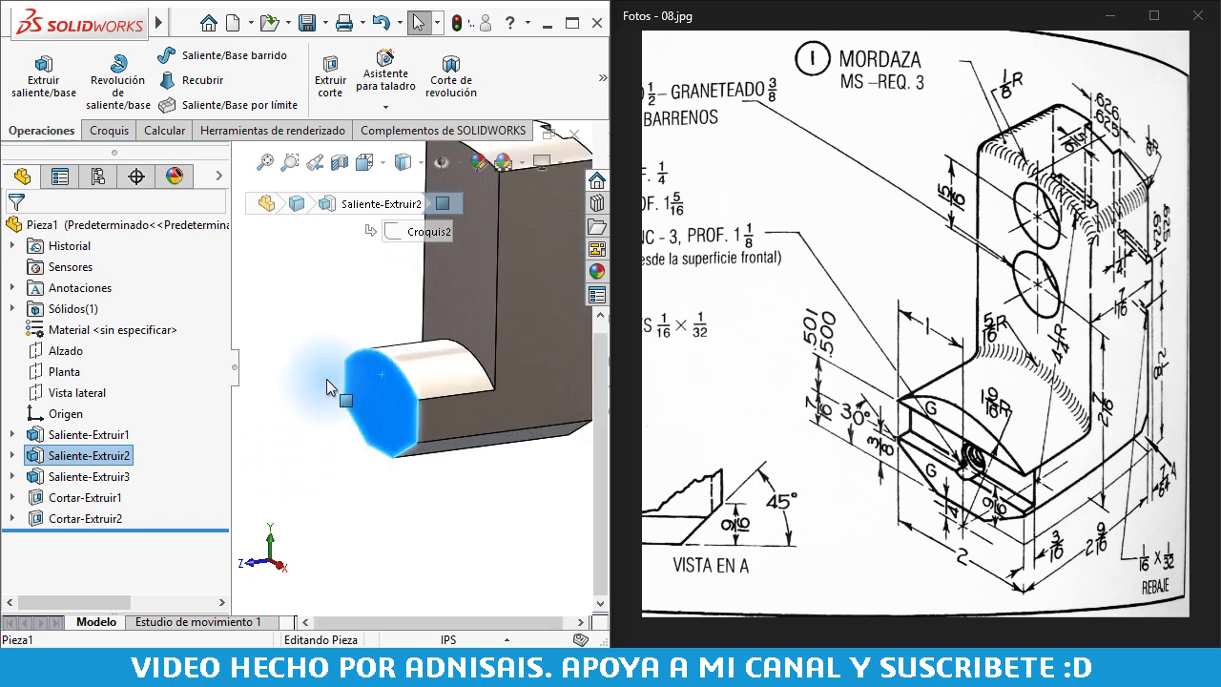
{"action": "scroll", "coordinate": [383, 384], "scroll_direction": "down", "scroll_amount": 2}
{"action": "left_click", "coordinate": [400, 376]}
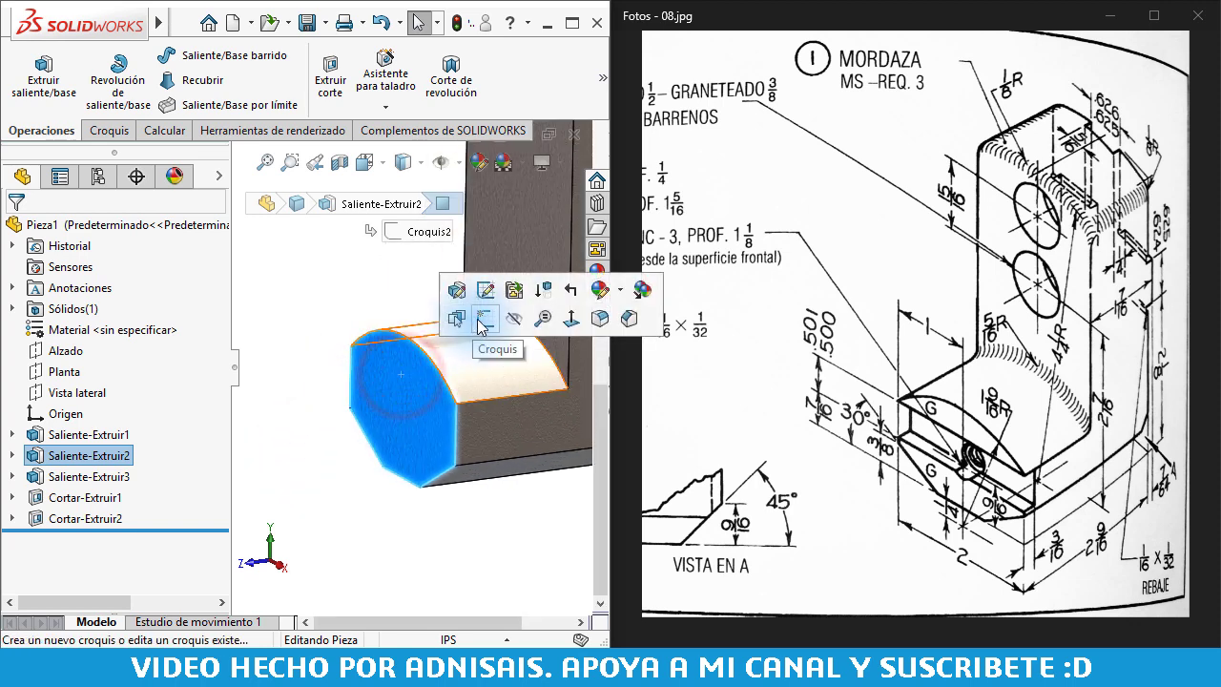
{"action": "left_click", "coordinate": [483, 321]}
{"action": "left_click", "coordinate": [128, 77]}
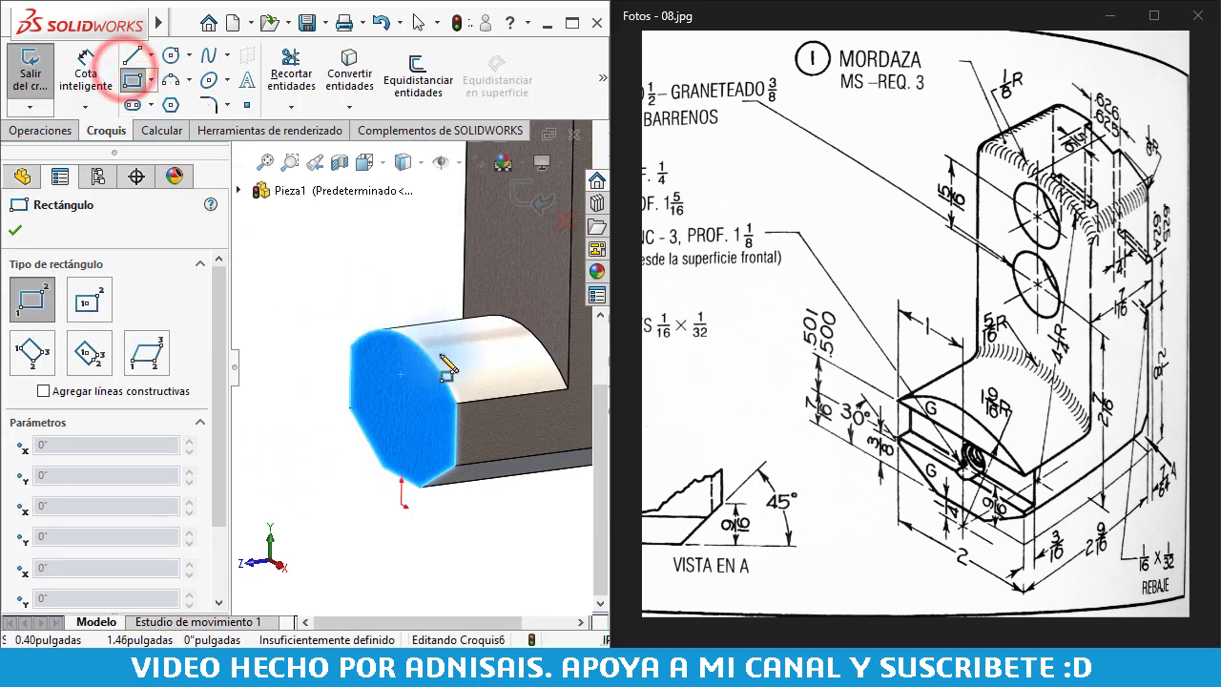
{"action": "middle_click_drag", "start_coordinate": [480, 349], "coordinate": [305, 362]}
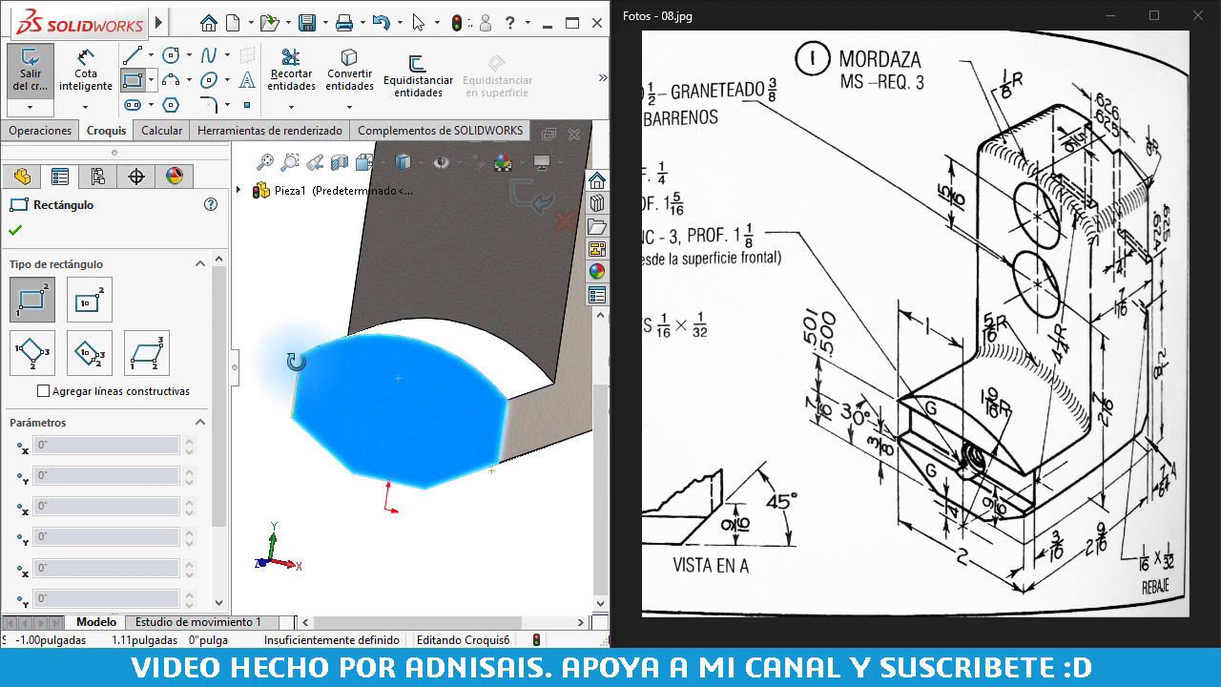
{"action": "left_click", "coordinate": [521, 534]}
{"action": "key", "text": "Escape"}
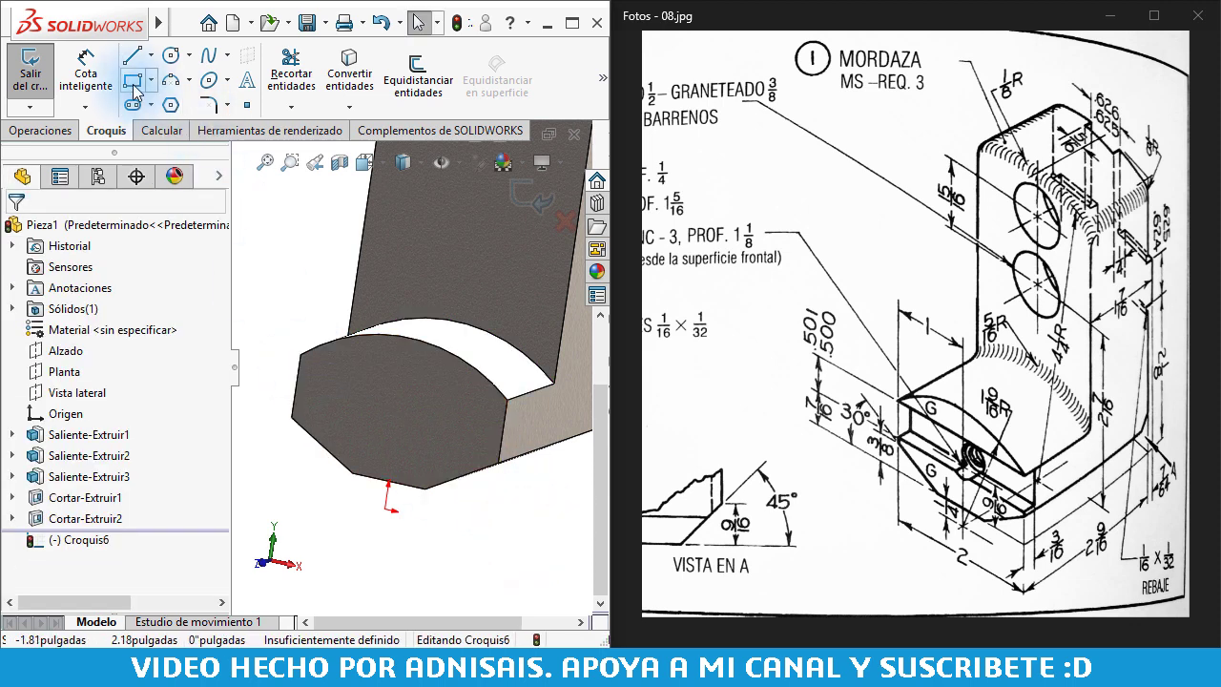
{"action": "left_click", "coordinate": [132, 79]}
{"action": "left_click", "coordinate": [301, 356]}
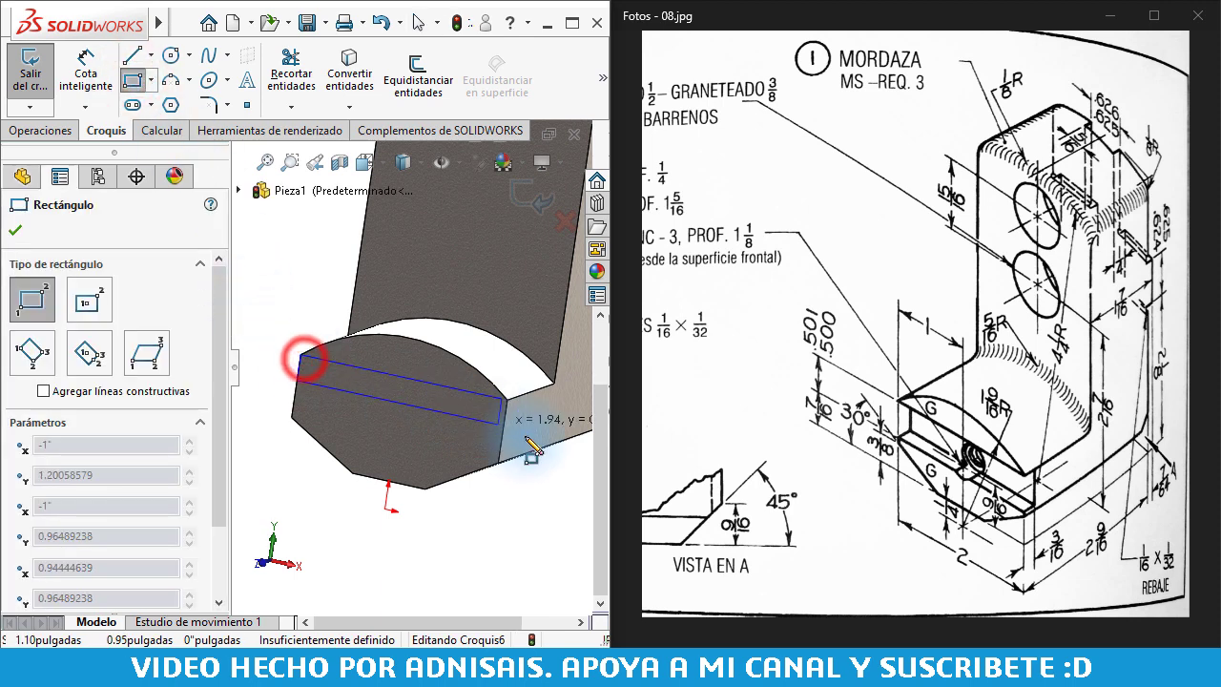
{"action": "left_click", "coordinate": [499, 457]}
{"action": "key", "text": "Escape"}
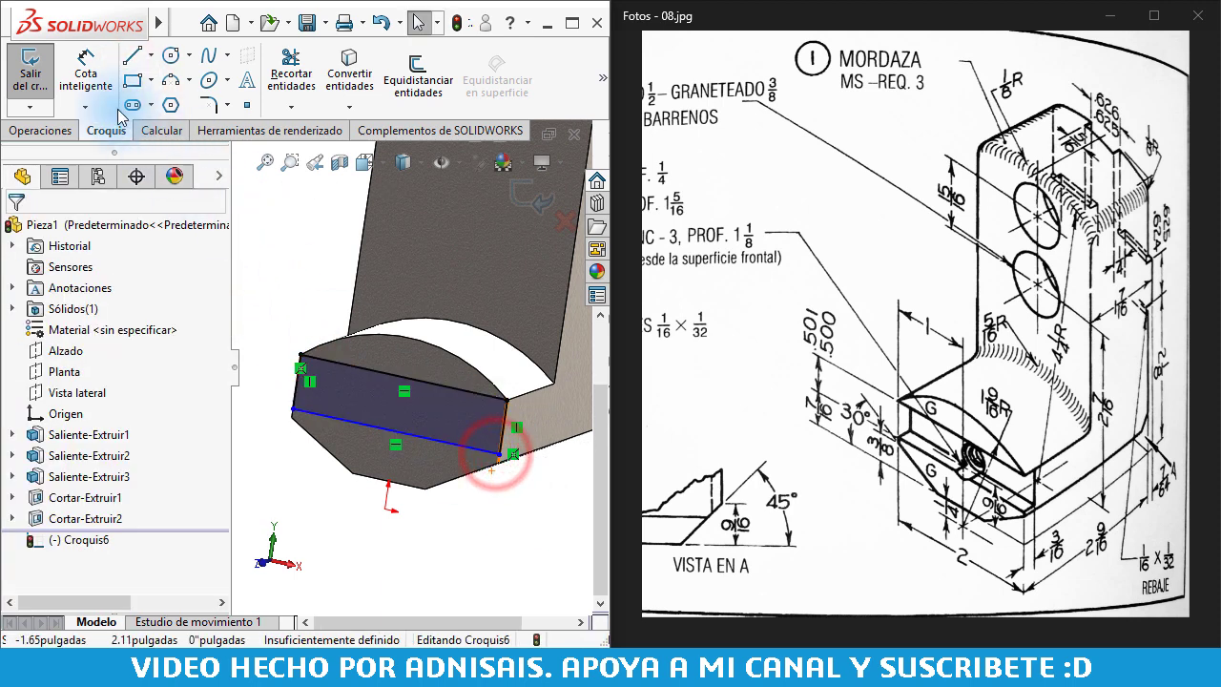
Dimension the rectangle's right side to 1/2"
{"action": "left_click", "coordinate": [86, 76]}
{"action": "left_click", "coordinate": [502, 420]}
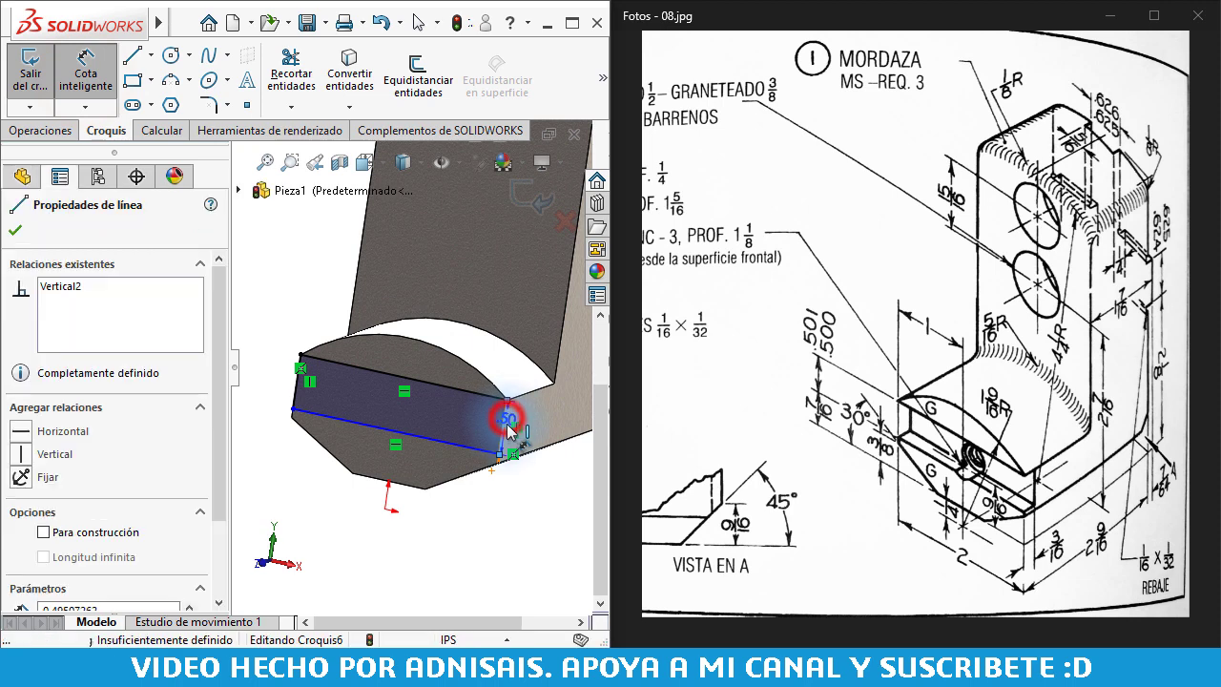
{"action": "left_click", "coordinate": [554, 468]}
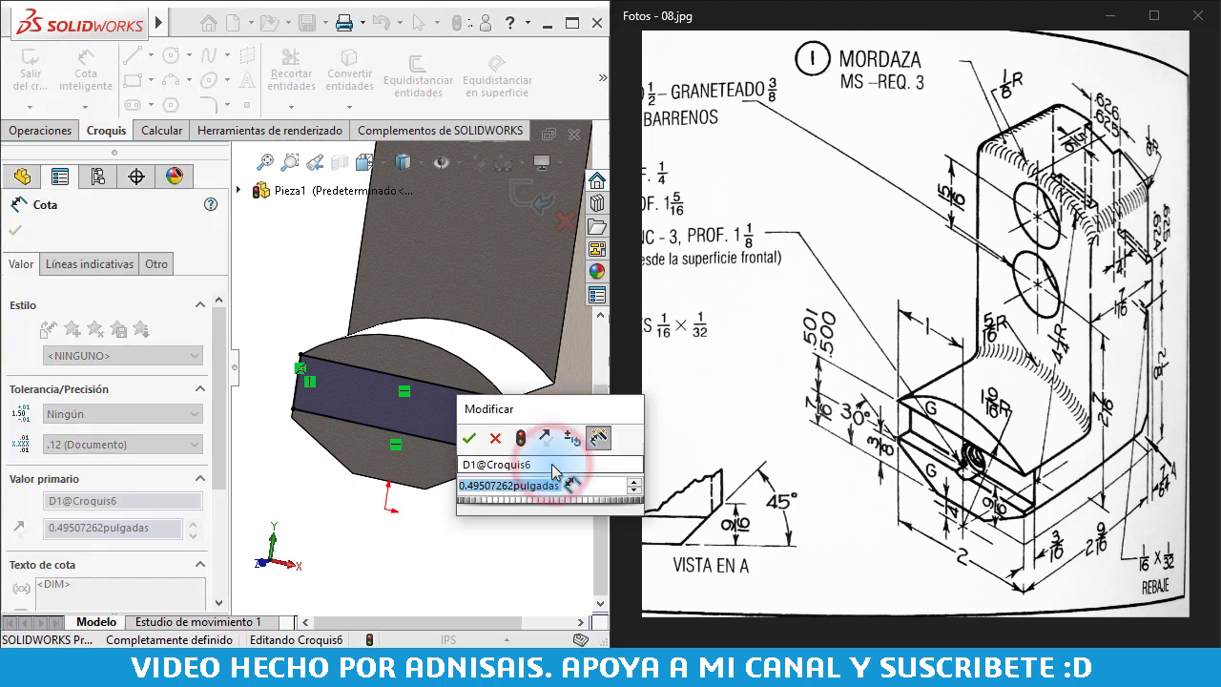
{"action": "type", "text": "1/2"}
{"action": "key", "text": "Return"}
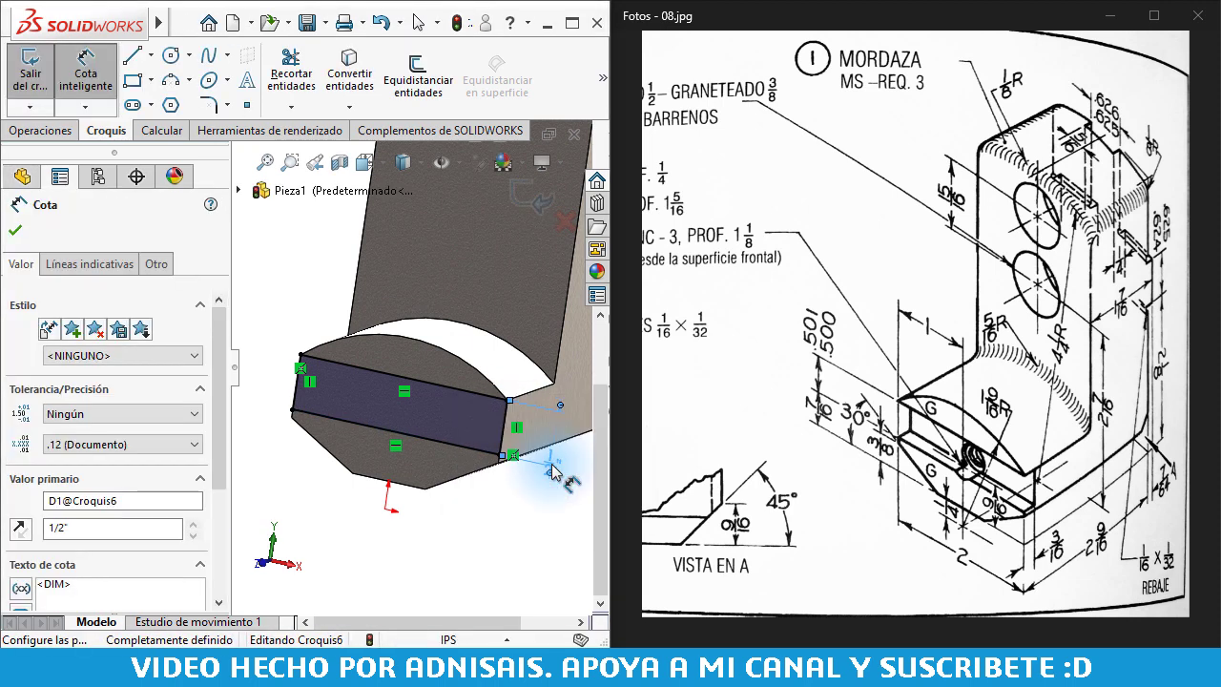
{"action": "key", "text": "Escape"}
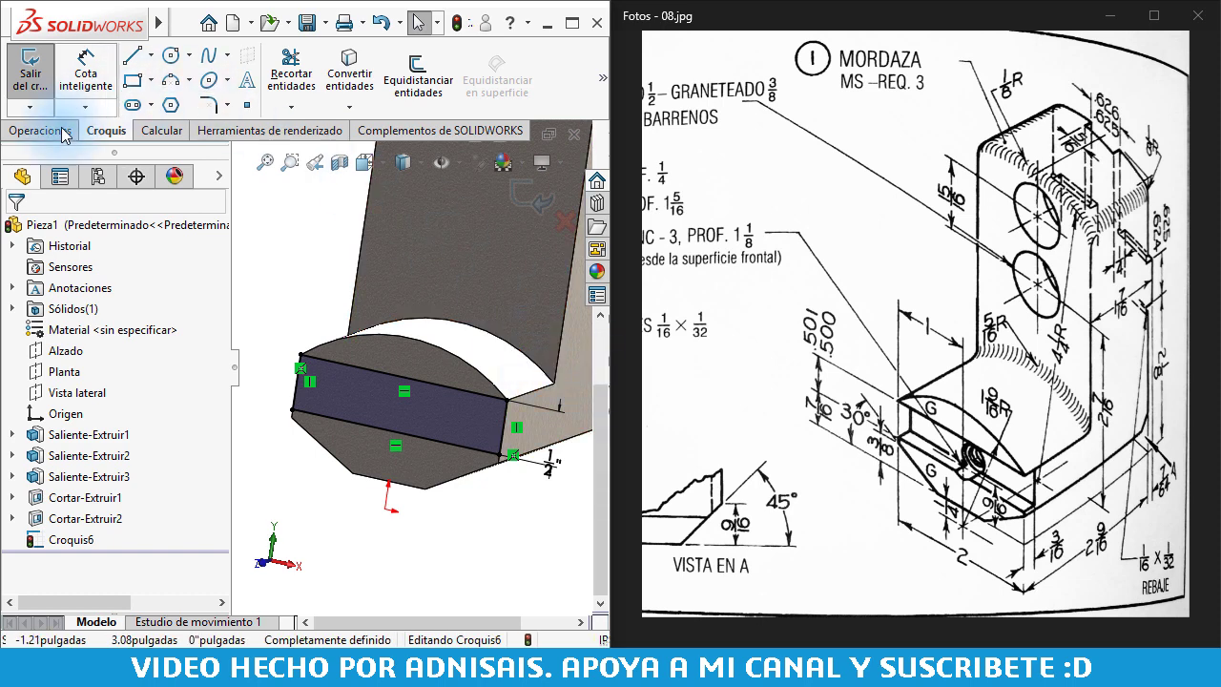
{"action": "left_click", "coordinate": [60, 130]}
Cut the Croquis6 rectangle 3/16" deep into the front lip, then inspect the groove
{"action": "left_click", "coordinate": [325, 75]}
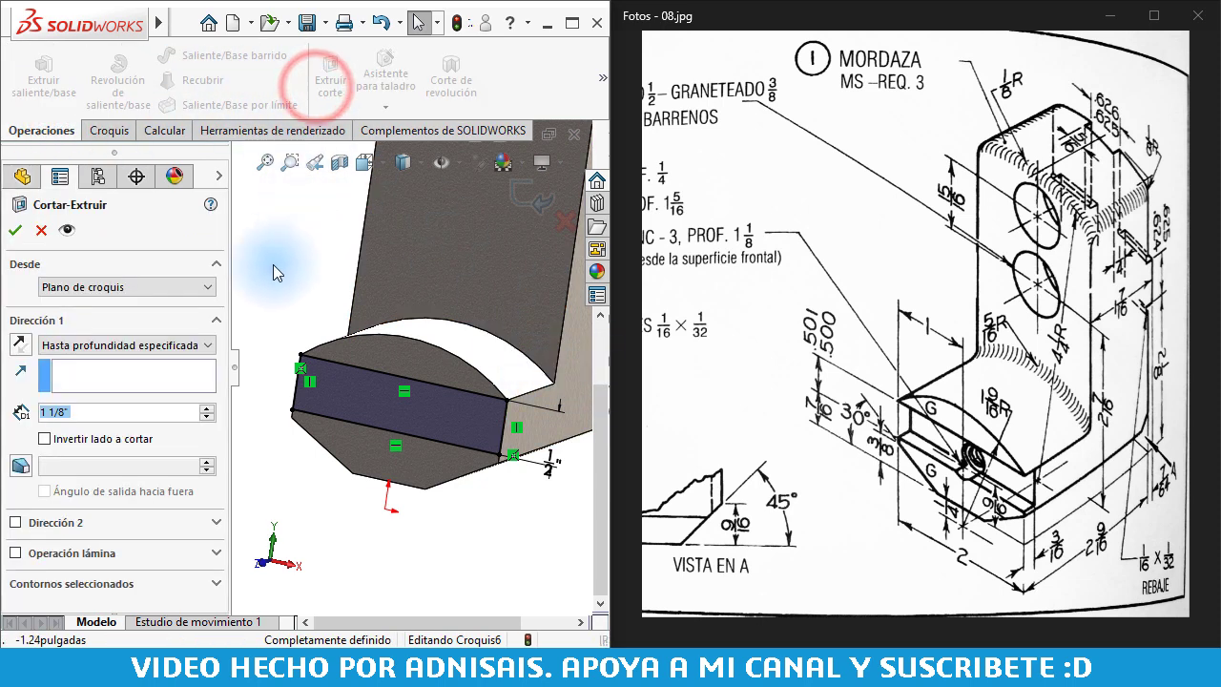
{"action": "type", "text": "3/15"}
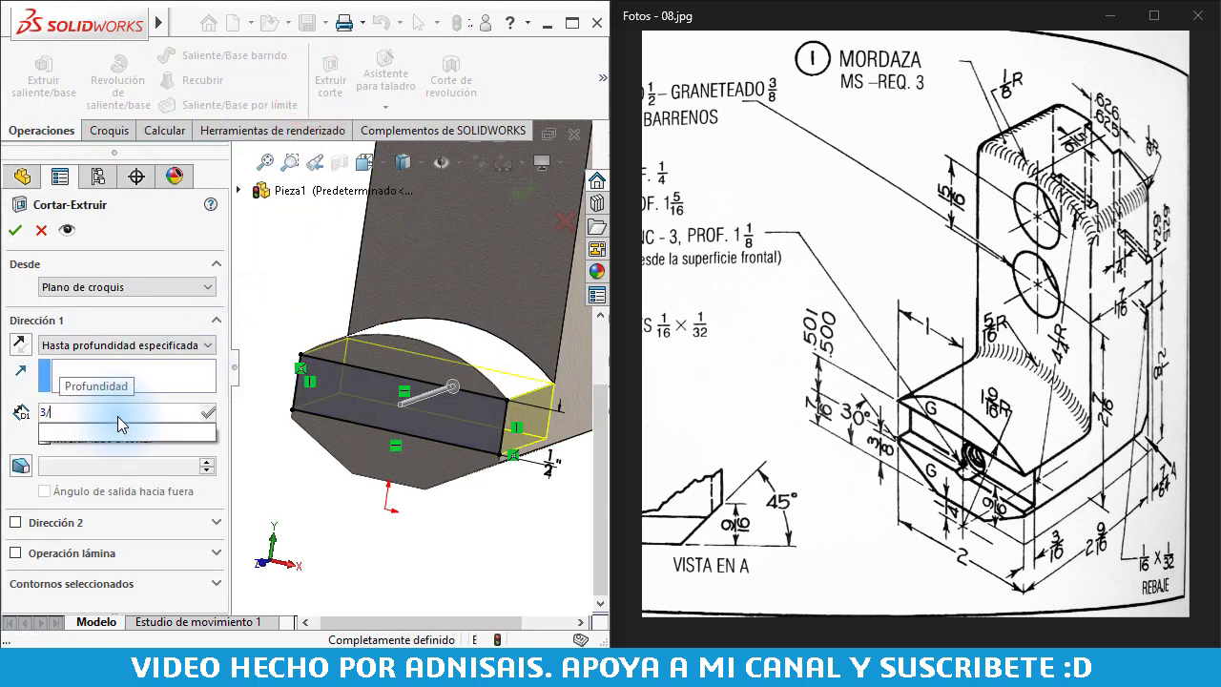
{"action": "key", "text": "BackSpace"}
{"action": "type", "text": "6"}
{"action": "key", "text": "Return"}
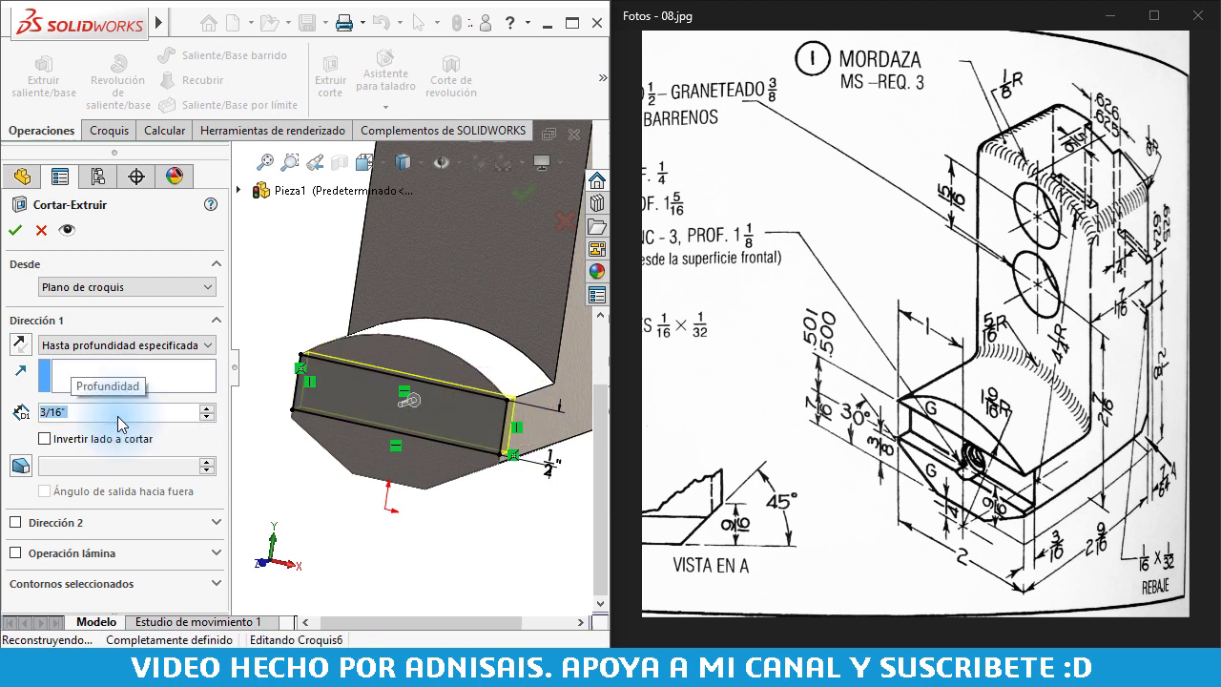
{"action": "mouse_move", "coordinate": [365, 400]}
{"action": "middle_mouse_down"}
{"action": "mouse_move", "coordinate": [409, 404]}
{"action": "mouse_move", "coordinate": [438, 529]}
{"action": "middle_mouse_up"}
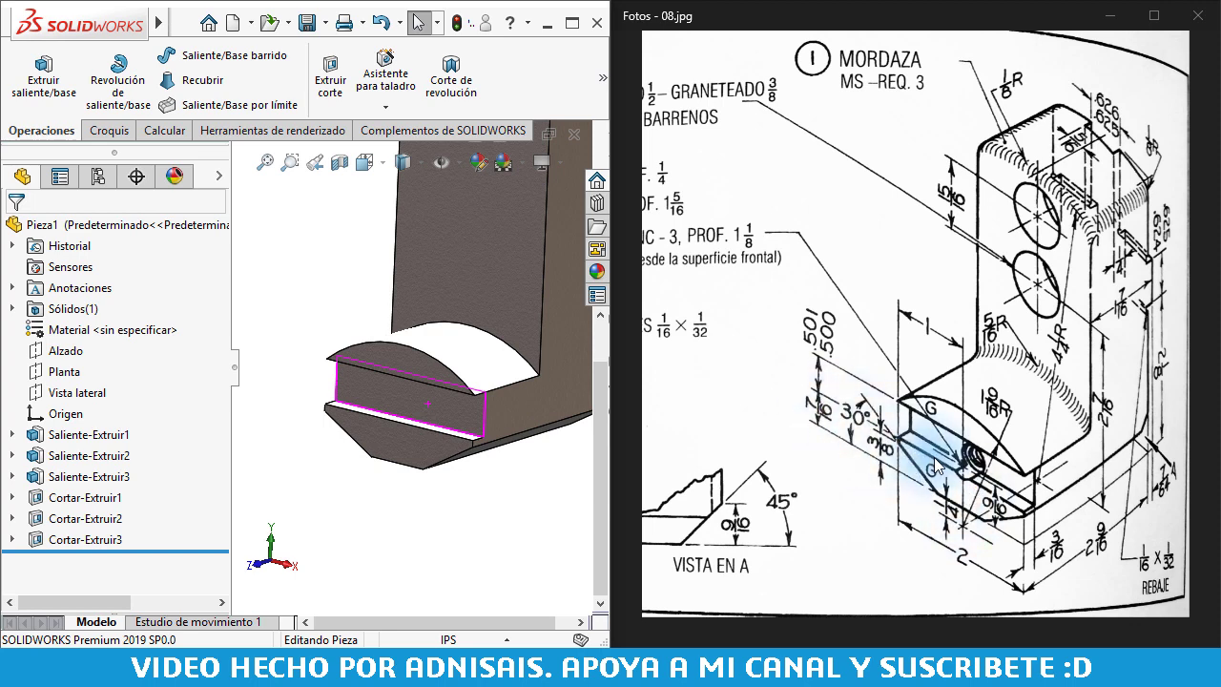
{"action": "left_click", "coordinate": [427, 428]}
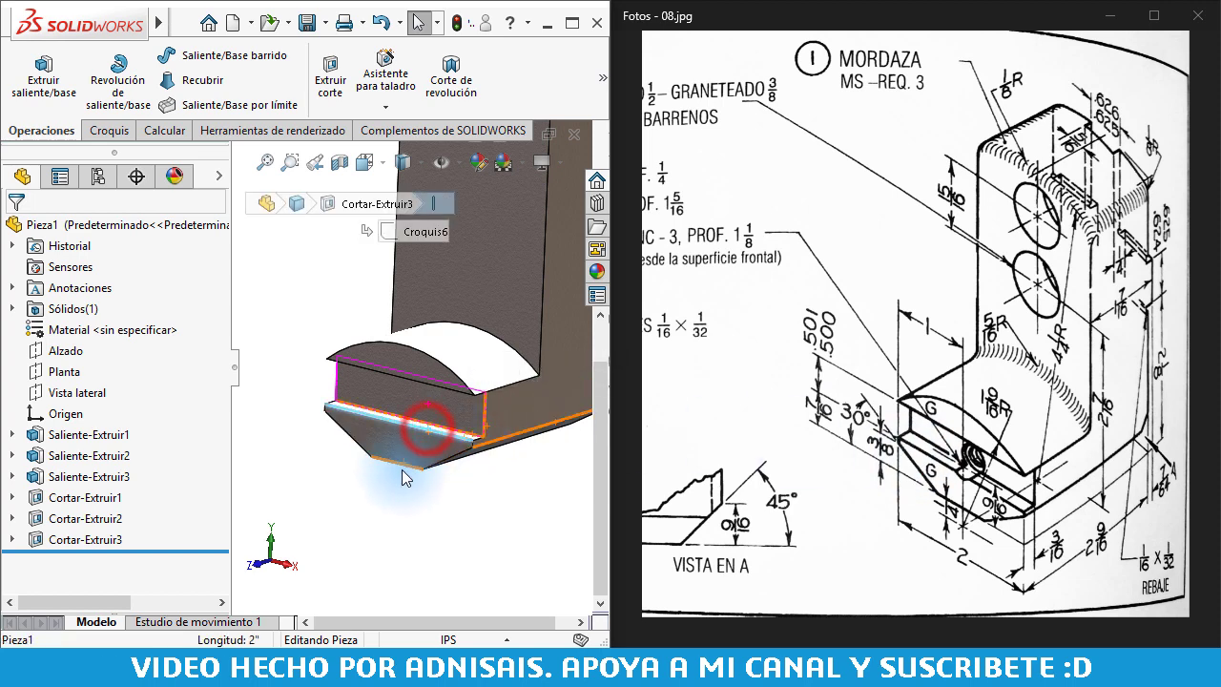
{"action": "left_click", "coordinate": [402, 470]}
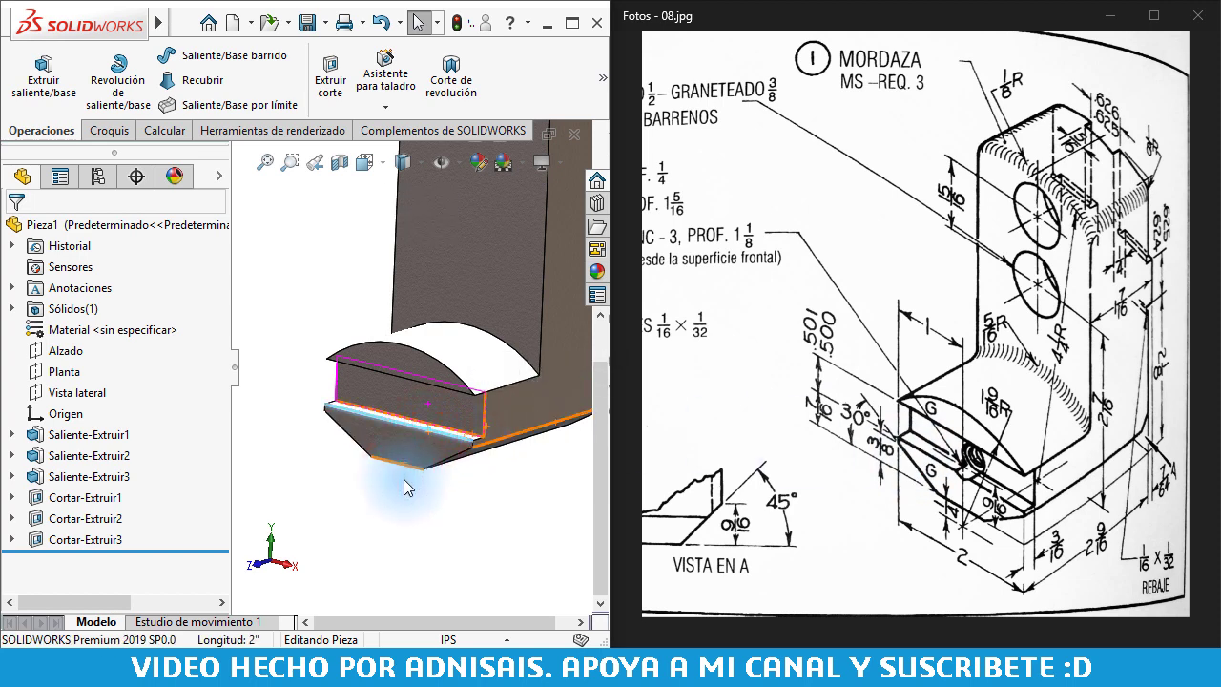
{"action": "middle_click_drag", "start_coordinate": [291, 339], "coordinate": [447, 446]}
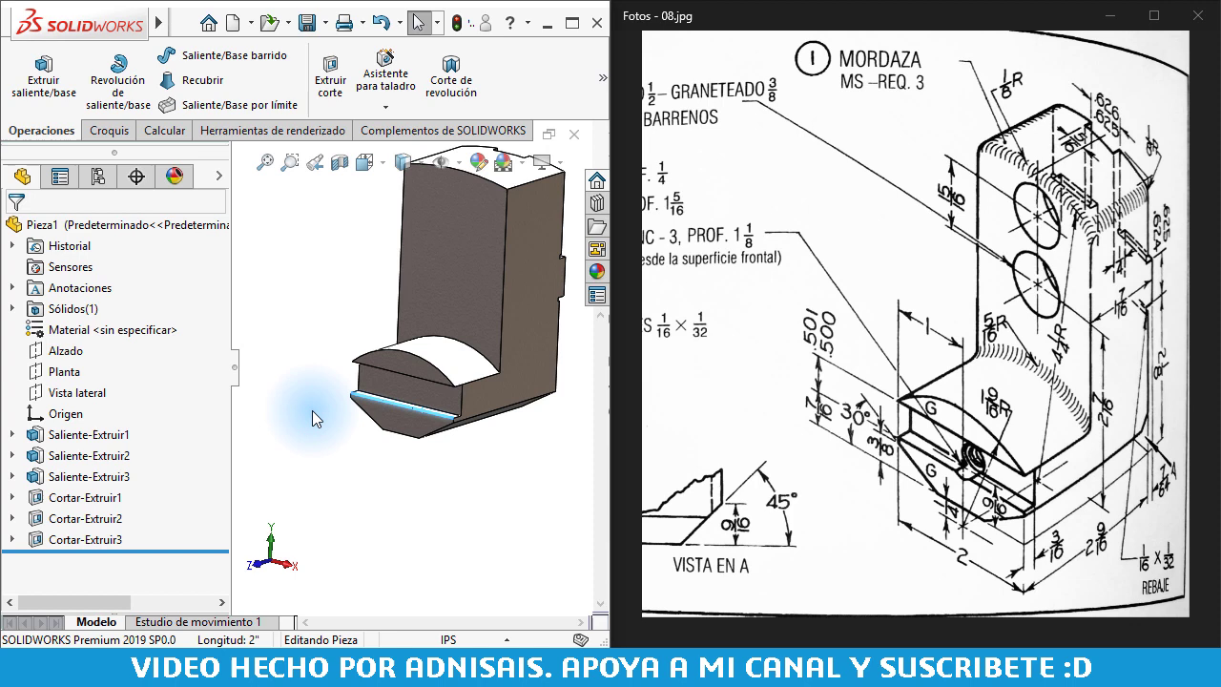
{"action": "left_click", "coordinate": [456, 432], "text": "ctrl"}
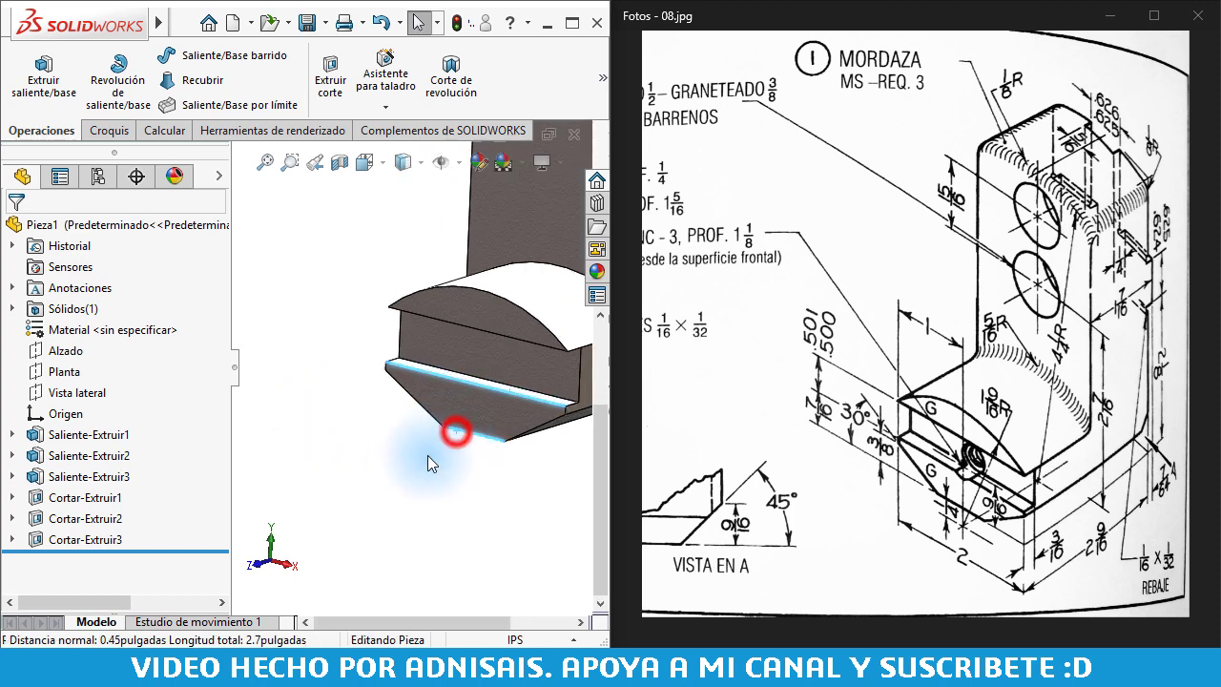
{"action": "left_click", "coordinate": [354, 461]}
{"action": "mouse_move", "coordinate": [599, 489]}
{"action": "middle_mouse_down"}
{"action": "mouse_move", "coordinate": [473, 295]}
{"action": "mouse_move", "coordinate": [490, 305]}
{"action": "middle_mouse_up"}
{"action": "left_click_drag", "start_coordinate": [883, 297], "coordinate": [981, 309]}
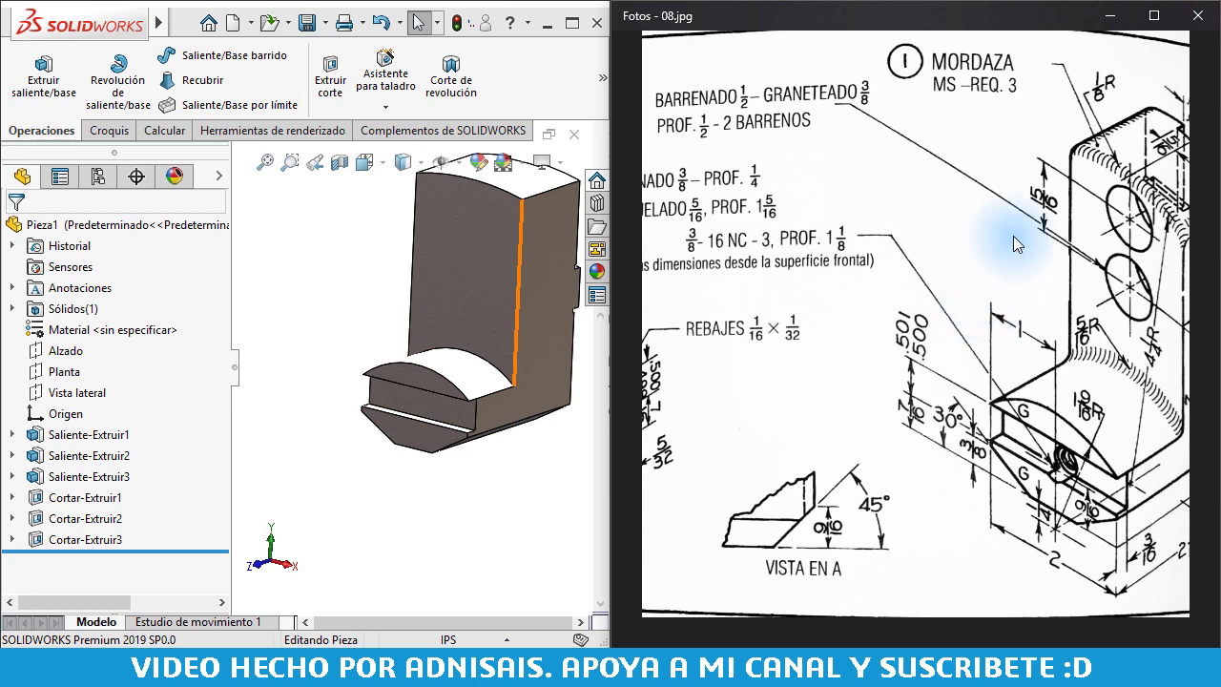
{"action": "left_click_drag", "start_coordinate": [1013, 239], "coordinate": [1006, 232]}
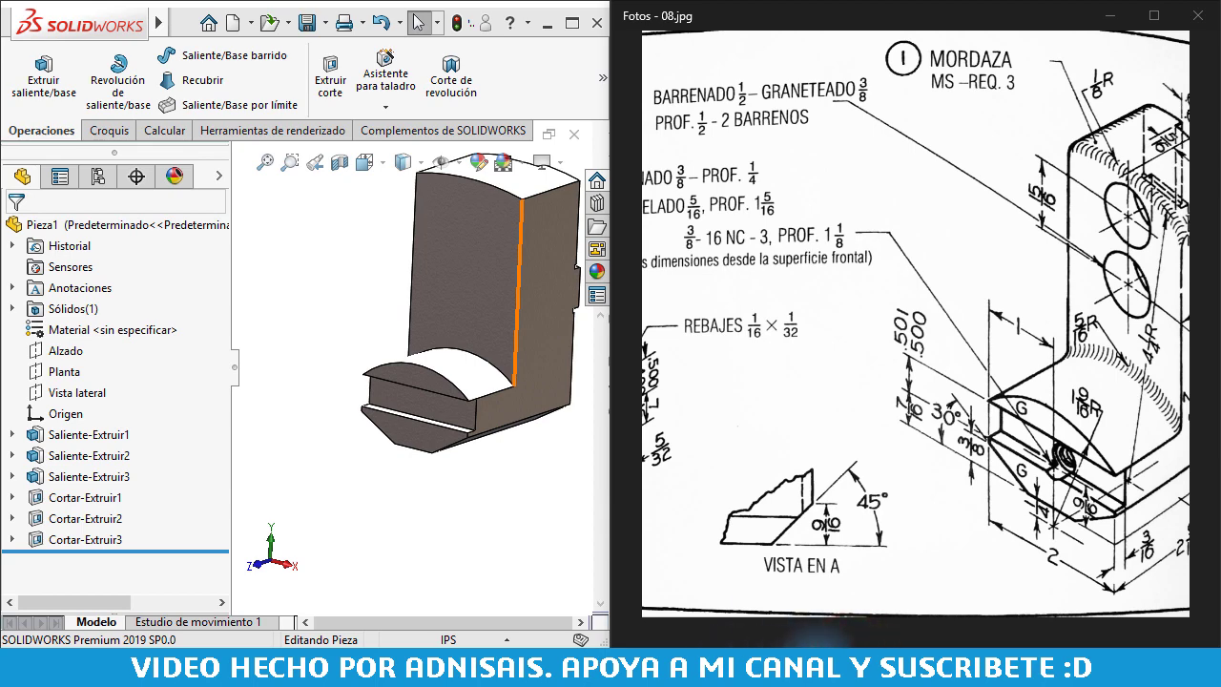
{"action": "left_click", "coordinate": [820, 625]}
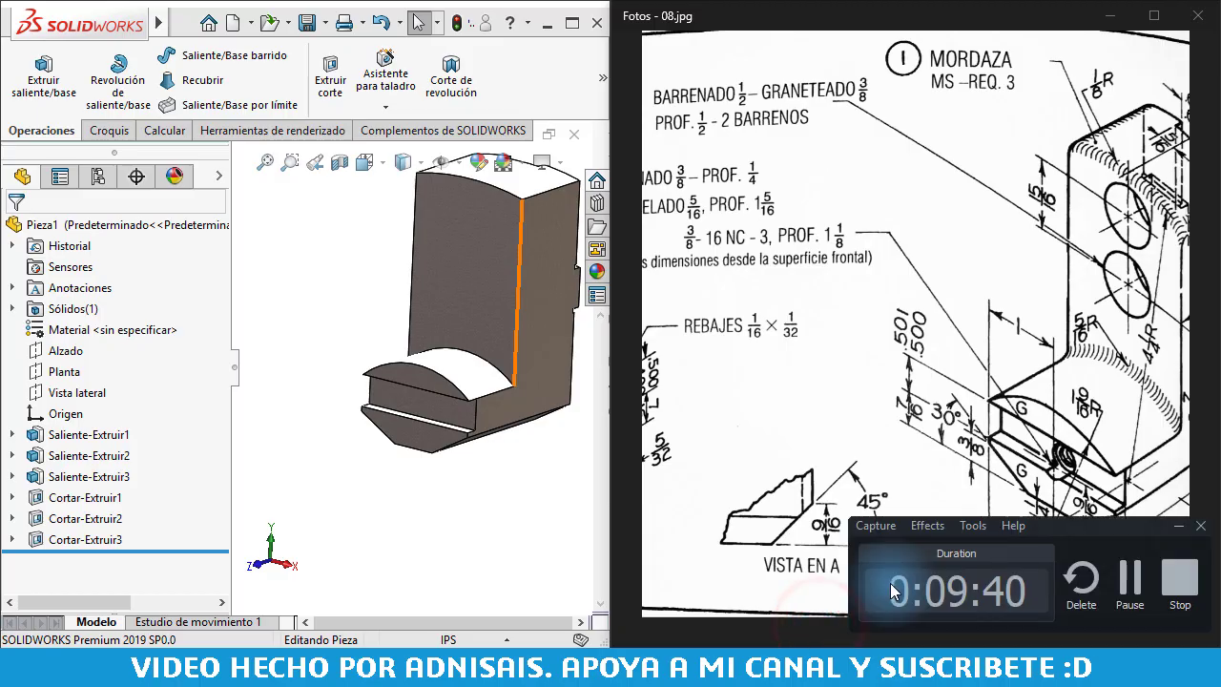
{"action": "left_click", "coordinate": [1095, 582]}
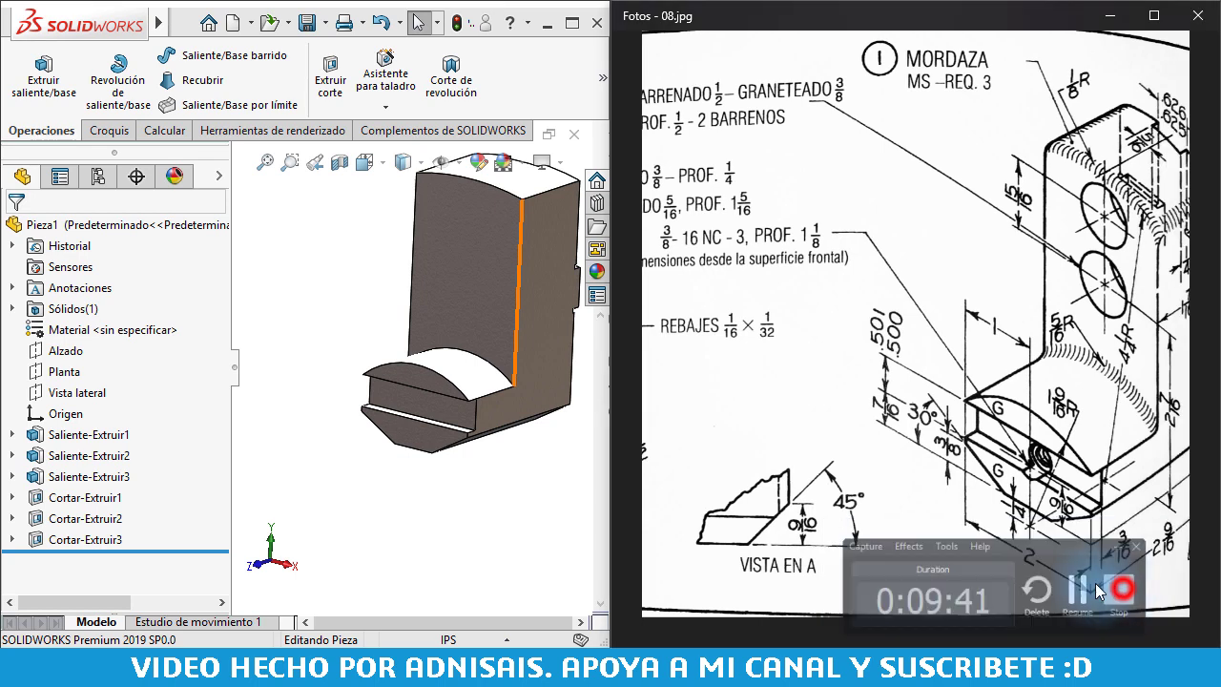
{"action": "left_click", "coordinate": [342, 315]}
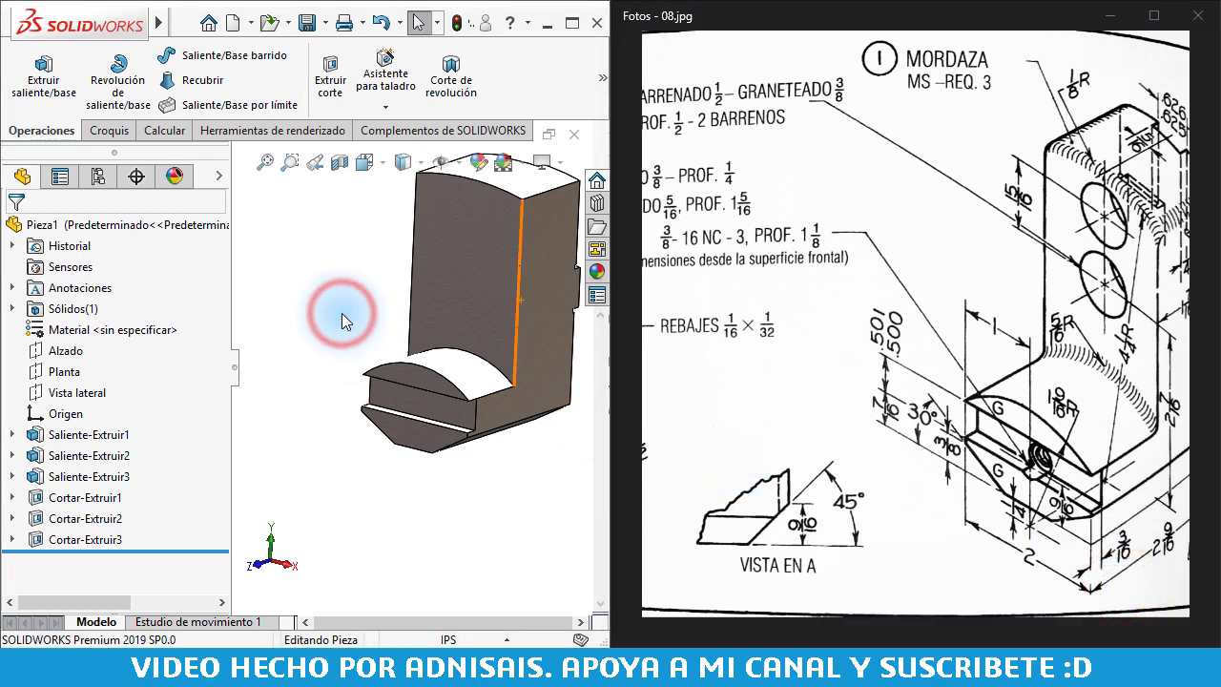
{"action": "left_click_drag", "start_coordinate": [1118, 467], "coordinate": [1054, 472]}
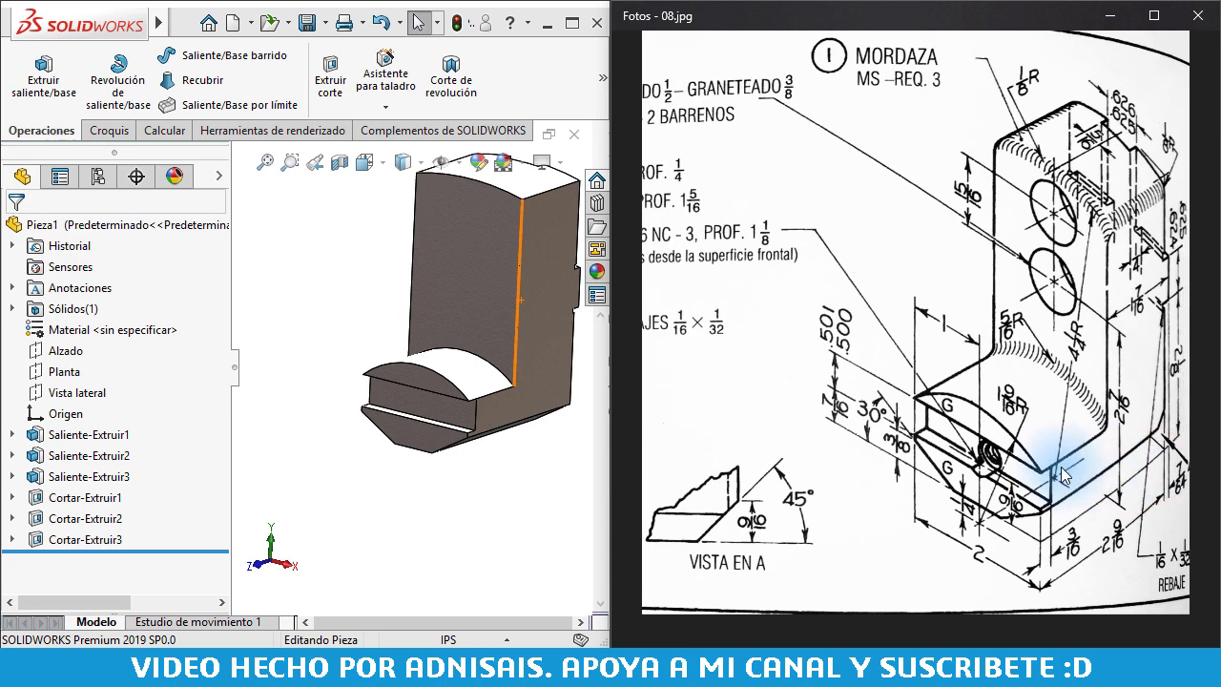
{"action": "left_click_drag", "start_coordinate": [1065, 475], "coordinate": [1090, 482]}
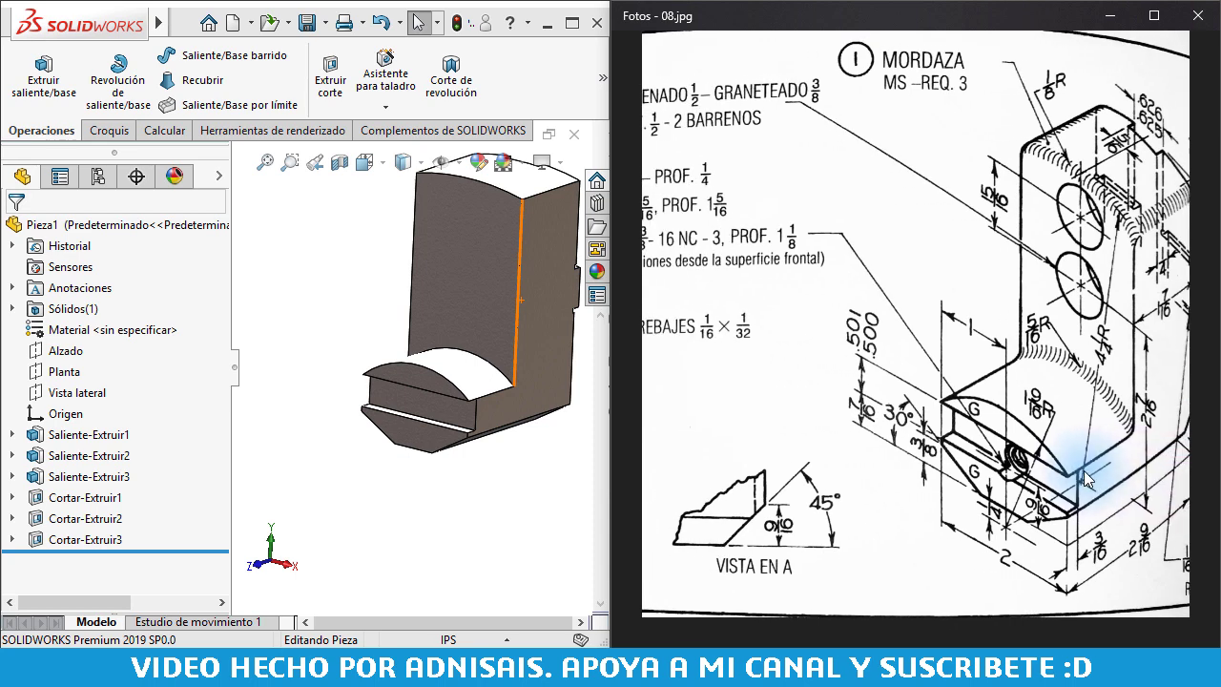
{"action": "left_click", "coordinate": [334, 253]}
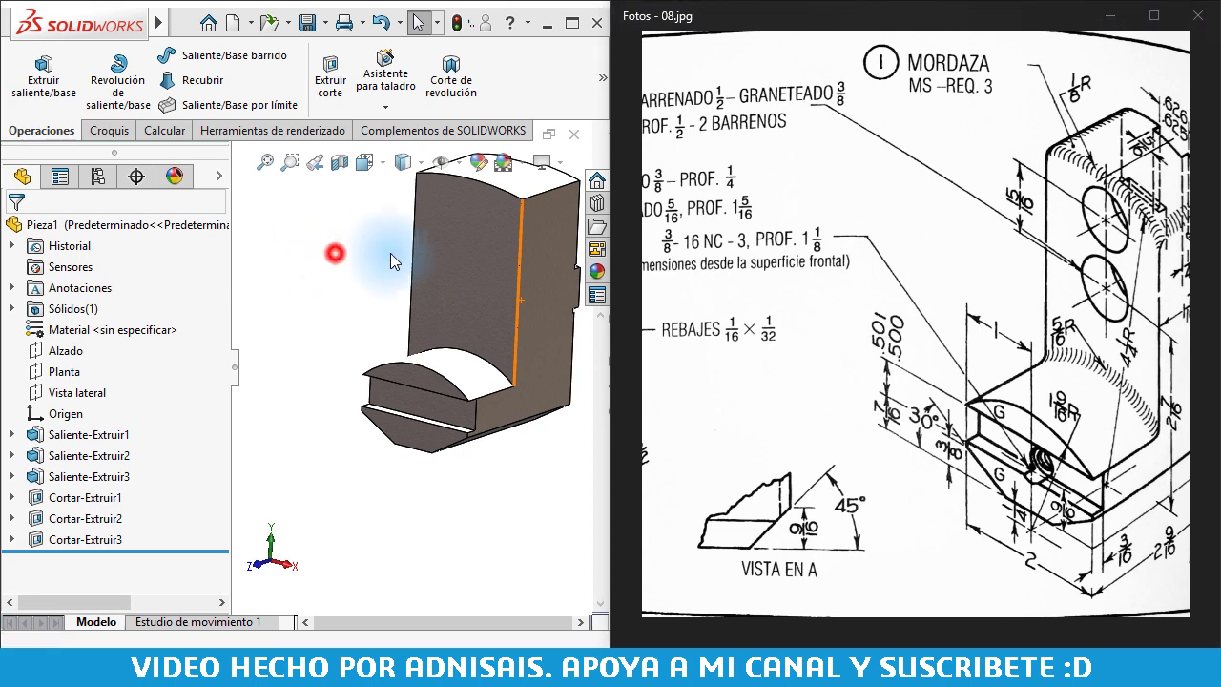
{"action": "left_click", "coordinate": [462, 246]}
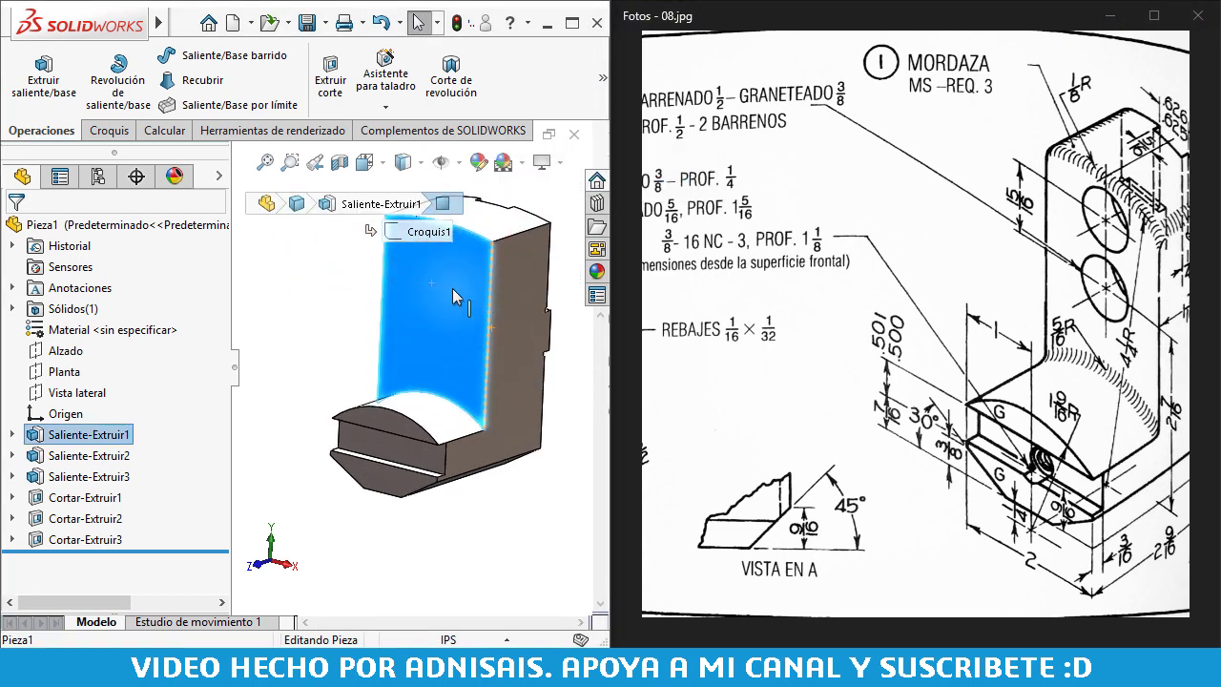
Sketch two stacked circles on the upright's front face and make them equal
{"action": "left_click", "coordinate": [423, 286]}
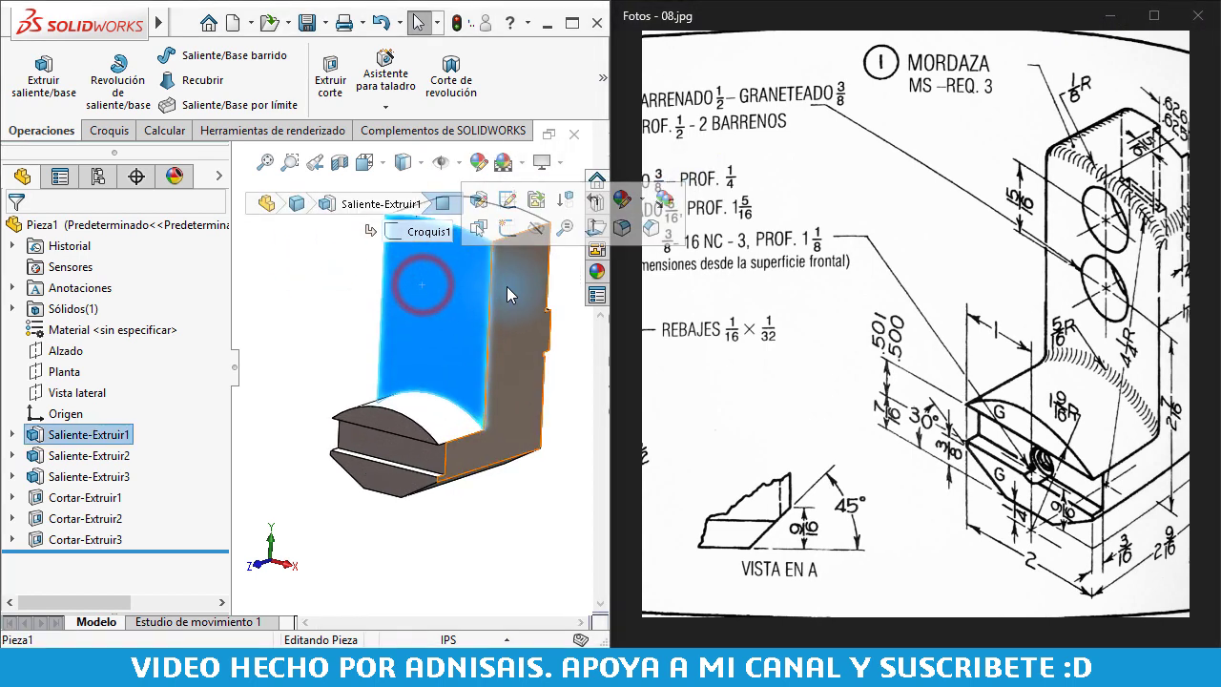
{"action": "left_click", "coordinate": [504, 233]}
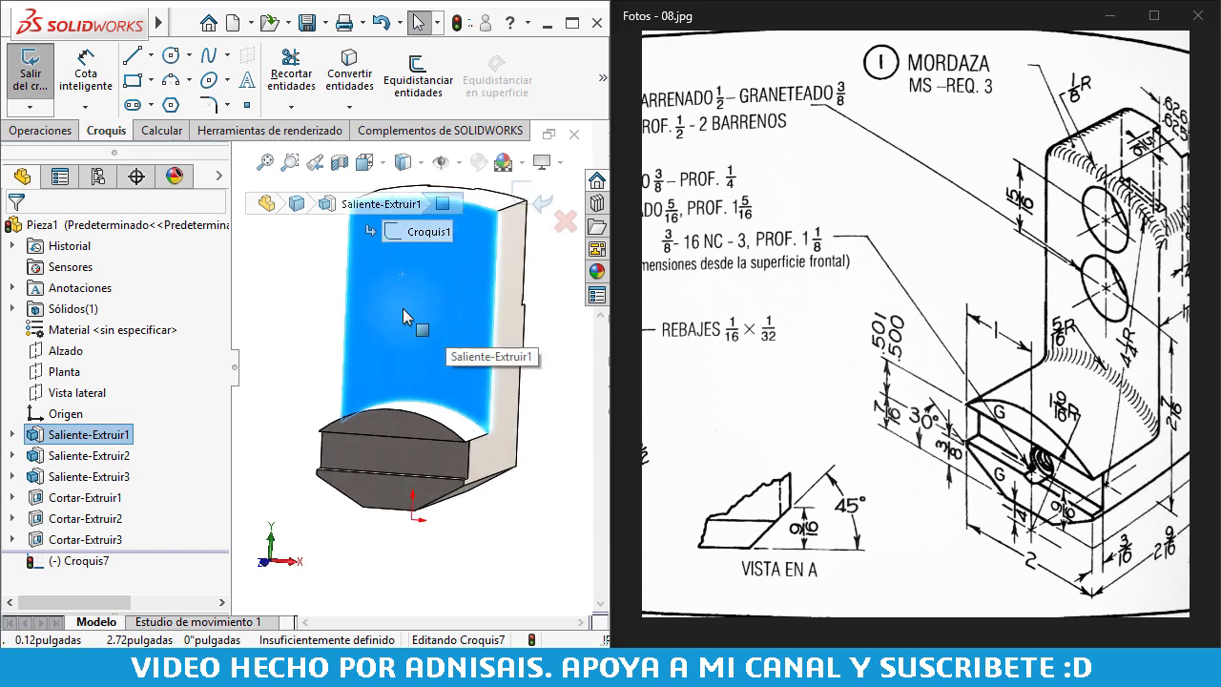
{"action": "left_click", "coordinate": [168, 58]}
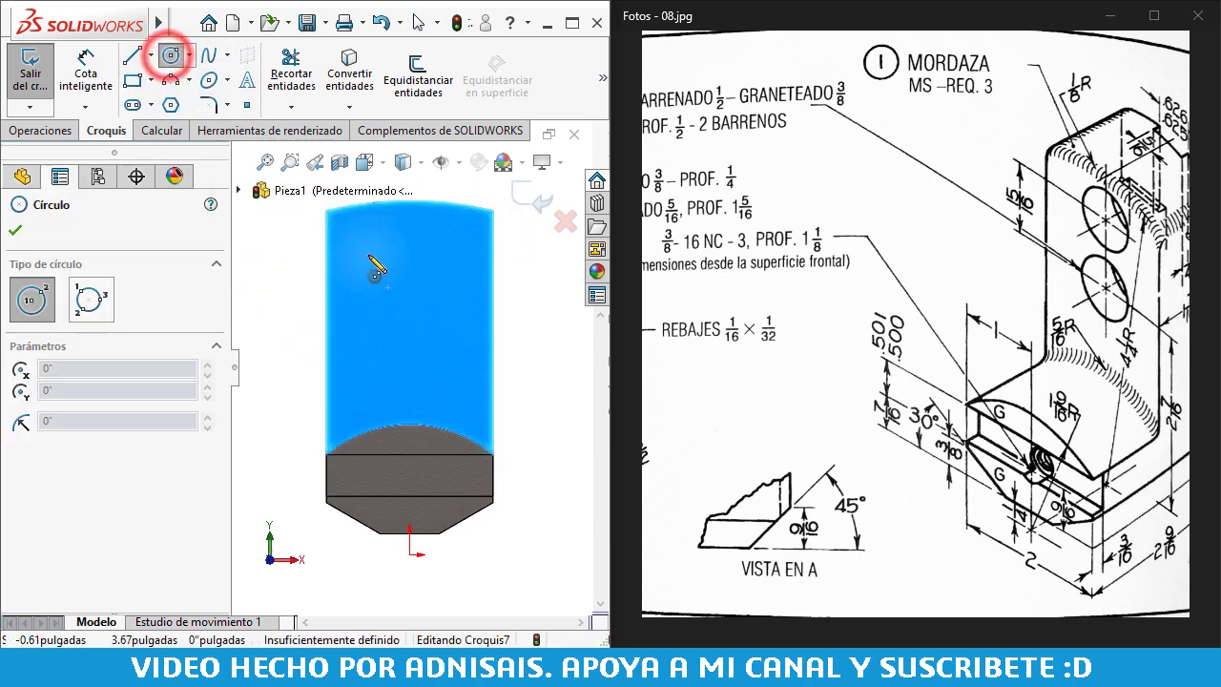
{"action": "left_click", "coordinate": [409, 304]}
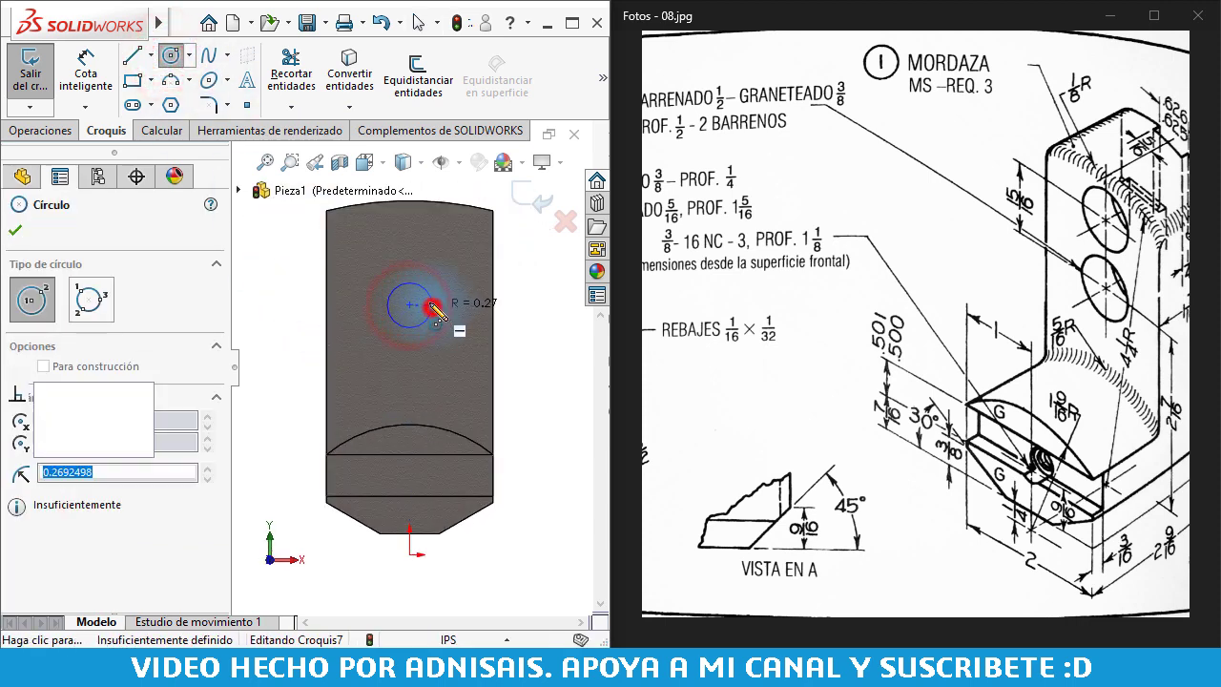
{"action": "left_click", "coordinate": [430, 303]}
{"action": "left_click", "coordinate": [409, 241]}
{"action": "left_click", "coordinate": [437, 253]}
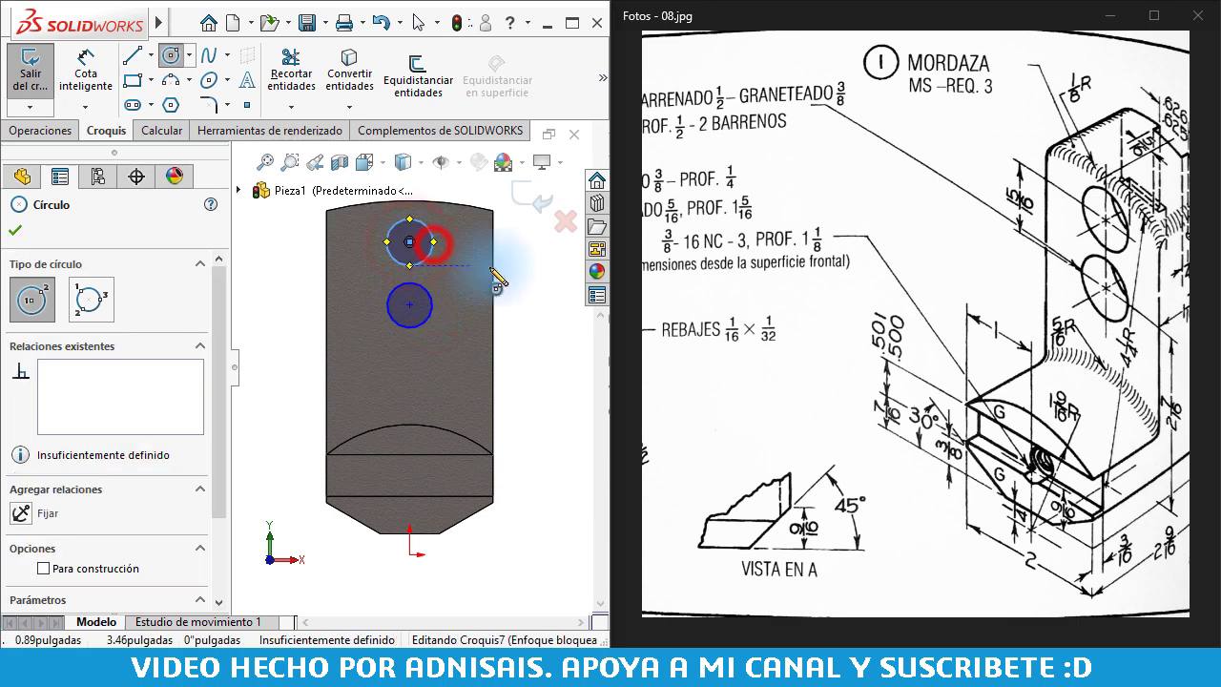
{"action": "key", "text": "Escape"}
{"action": "left_click_drag", "start_coordinate": [464, 328], "coordinate": [428, 246]}
{"action": "left_click", "coordinate": [563, 163]}
{"action": "left_click", "coordinate": [538, 301]}
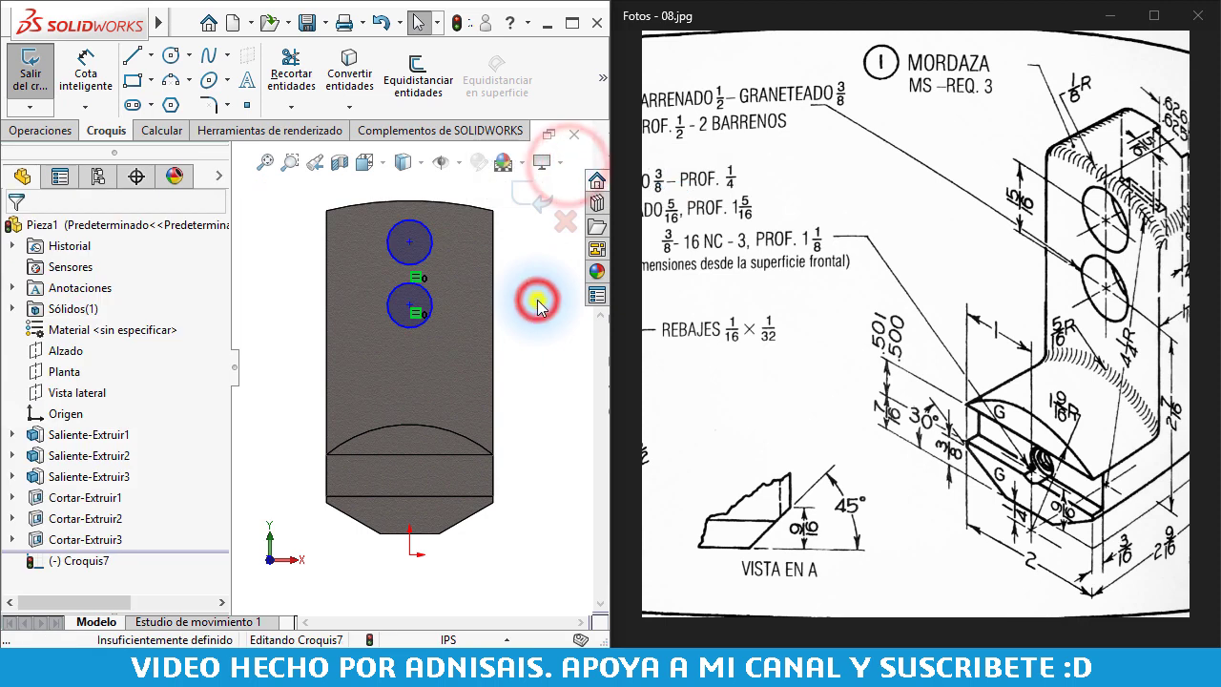
Fully define the circles automatically, using the origin as horizontal and vertical reference
{"action": "right_click", "coordinate": [538, 302]}
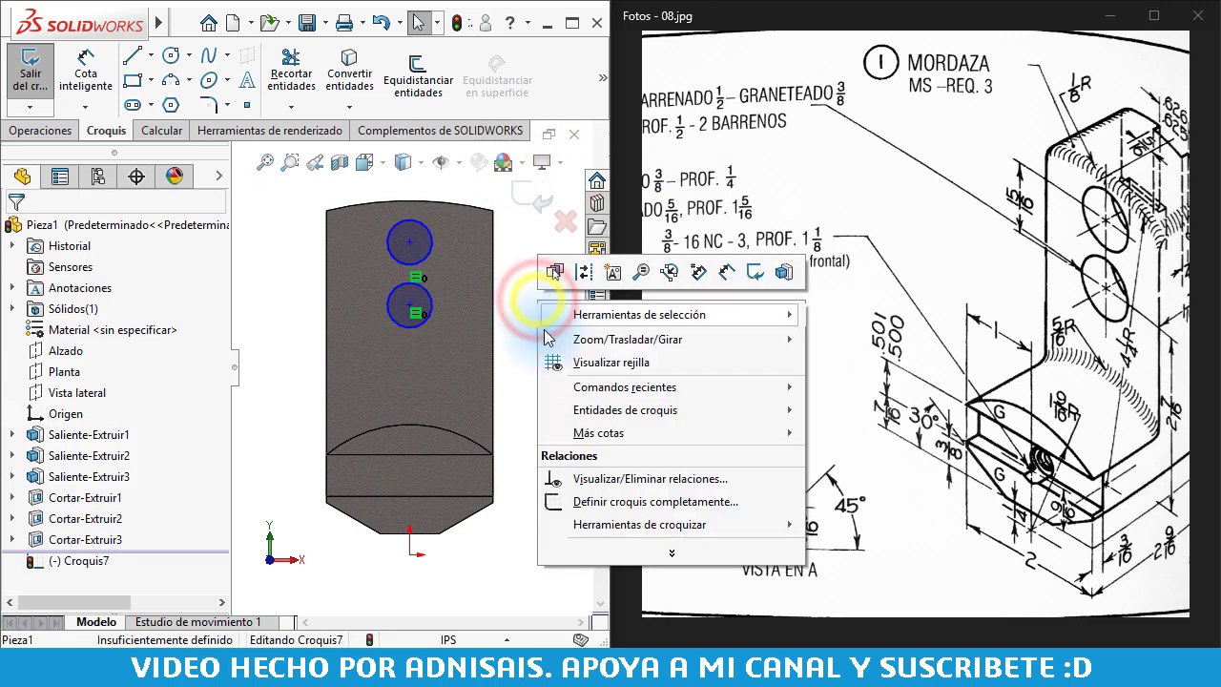
{"action": "left_click", "coordinate": [596, 502]}
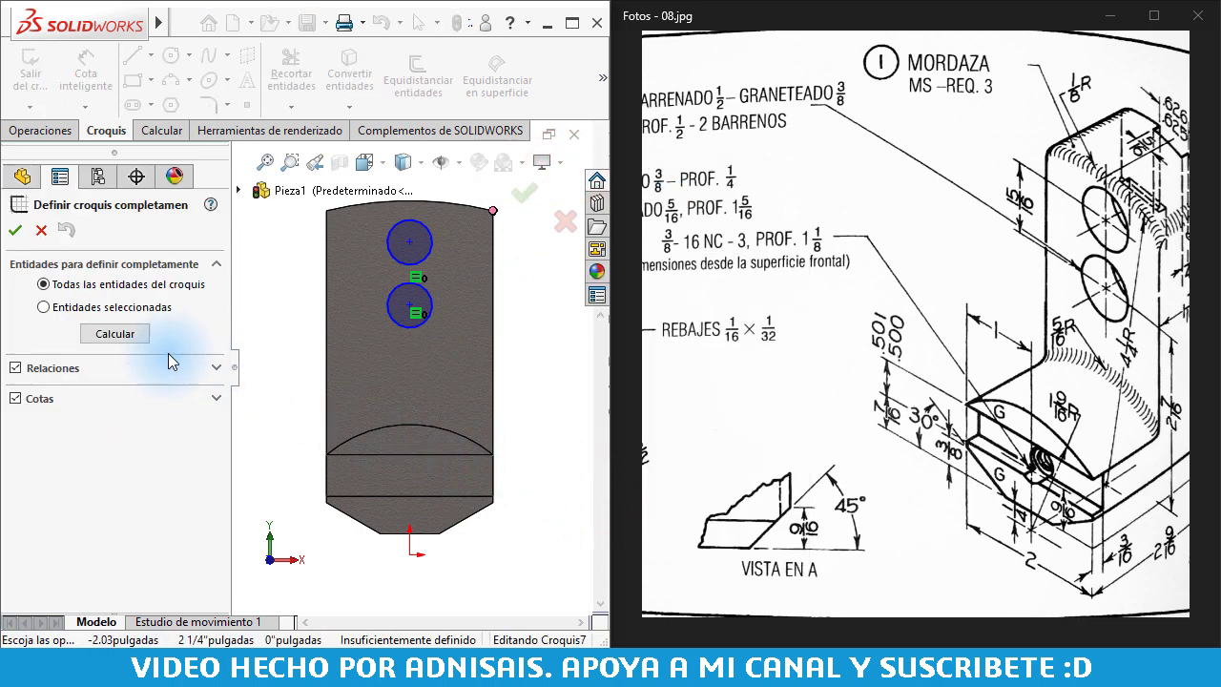
{"action": "left_click", "coordinate": [176, 396]}
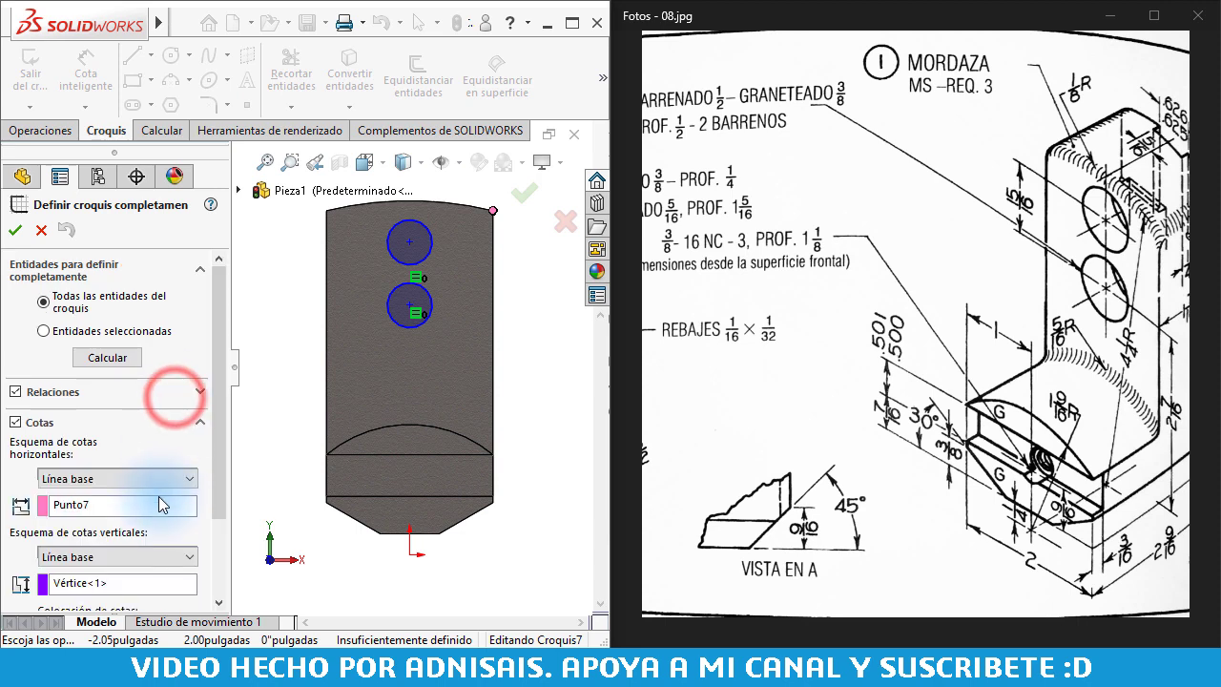
{"action": "left_click", "coordinate": [152, 506]}
{"action": "left_click", "coordinate": [410, 553]}
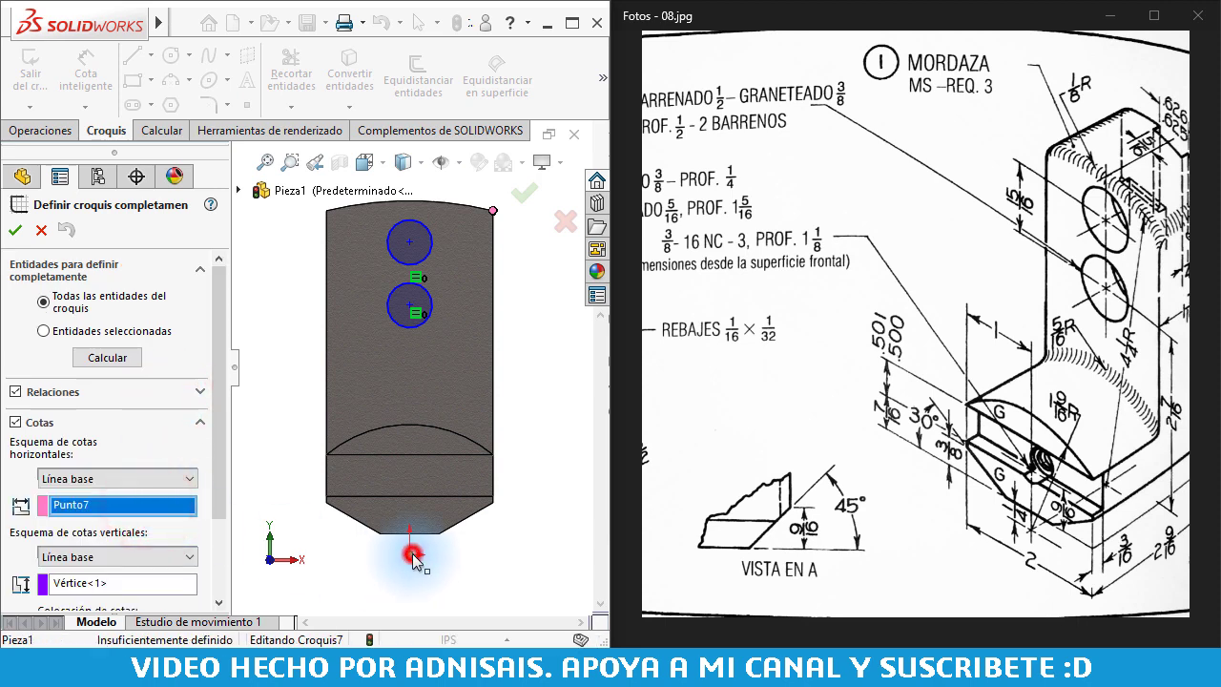
{"action": "left_click", "coordinate": [153, 581]}
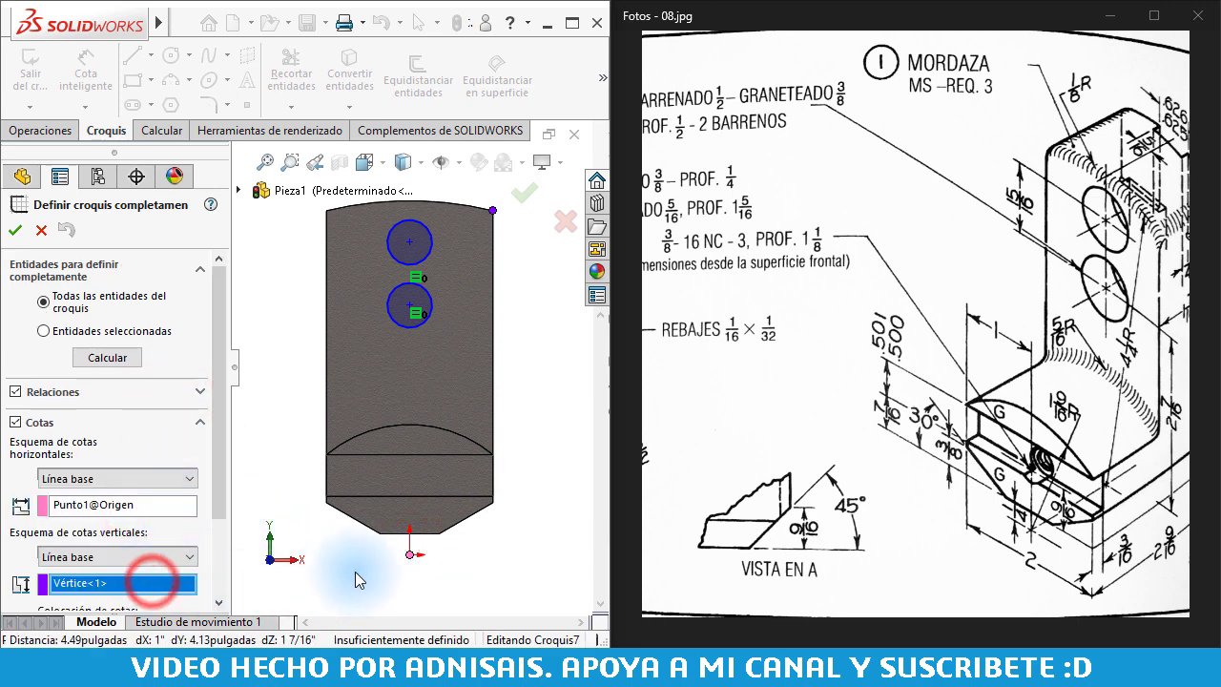
{"action": "left_click", "coordinate": [410, 556]}
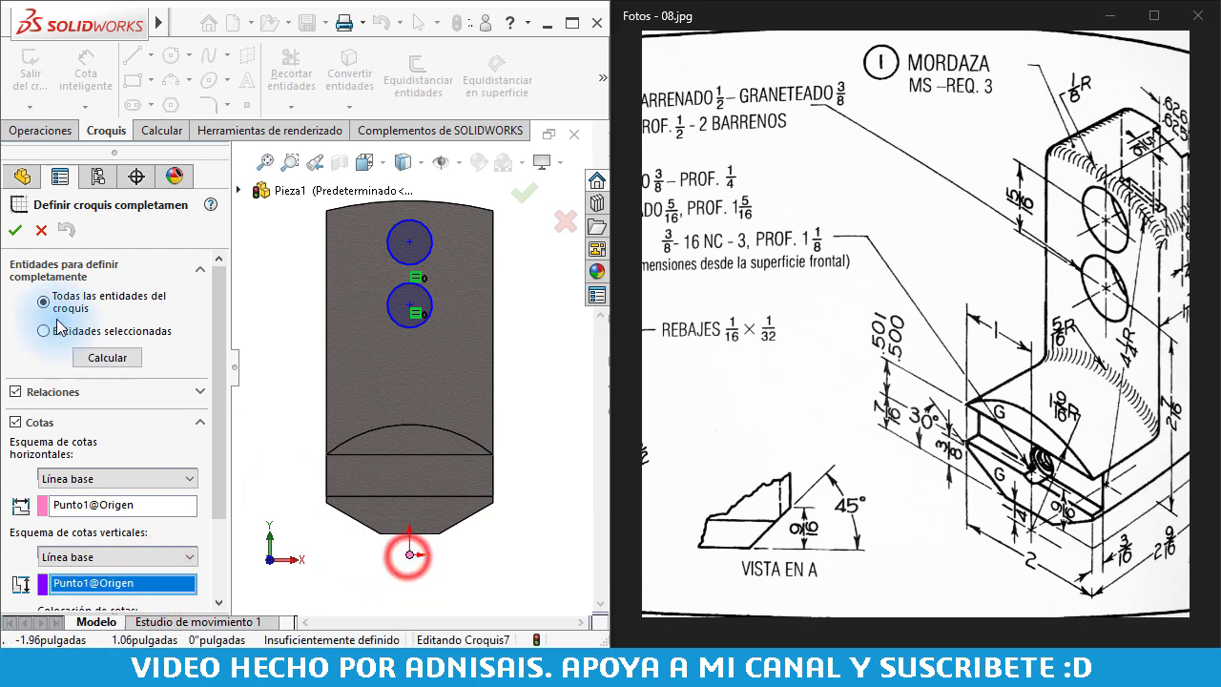
{"action": "left_click", "coordinate": [14, 230]}
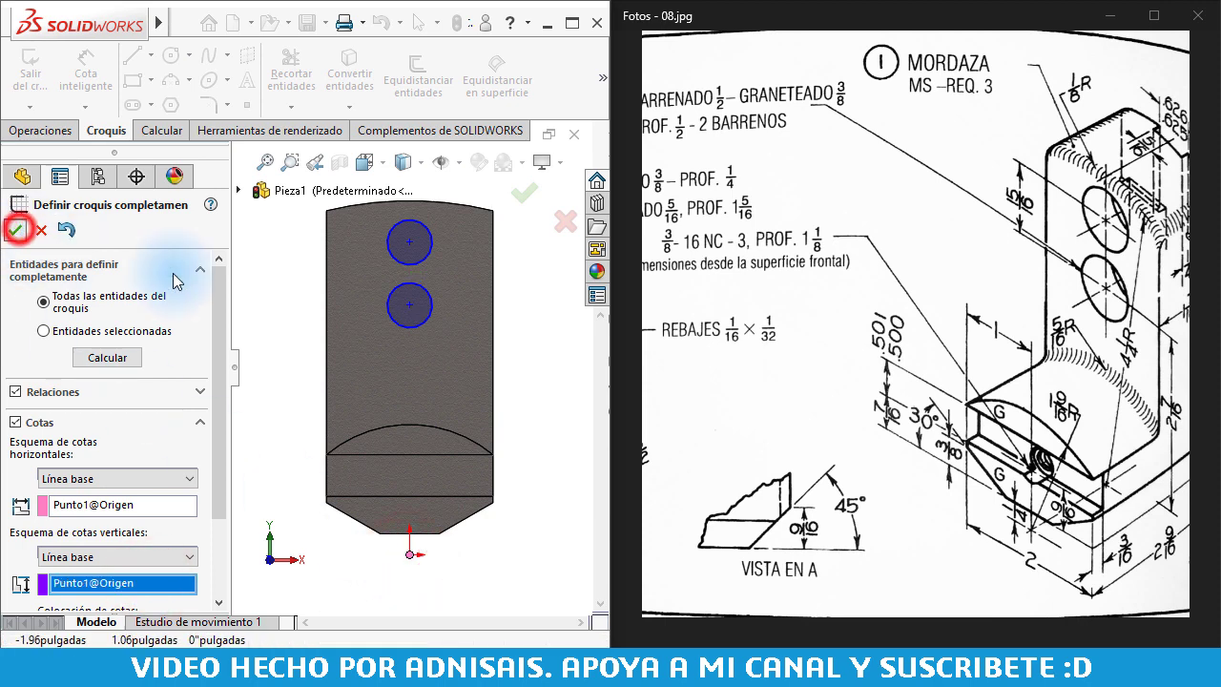
{"action": "left_click", "coordinate": [460, 426]}
Reattach the 3.75 height dimension to the lower circle's centre and reposition the labels
{"action": "left_click", "coordinate": [488, 395]}
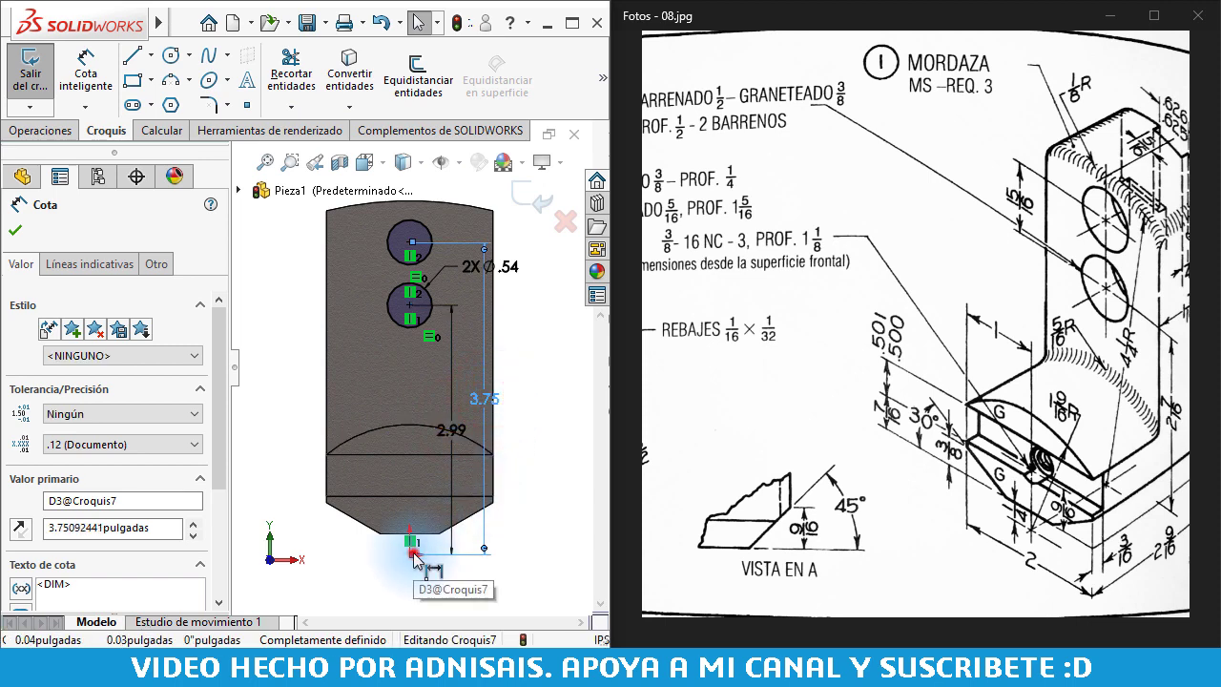
{"action": "left_click_drag", "start_coordinate": [413, 556], "coordinate": [410, 306]}
{"action": "left_click", "coordinate": [480, 266]}
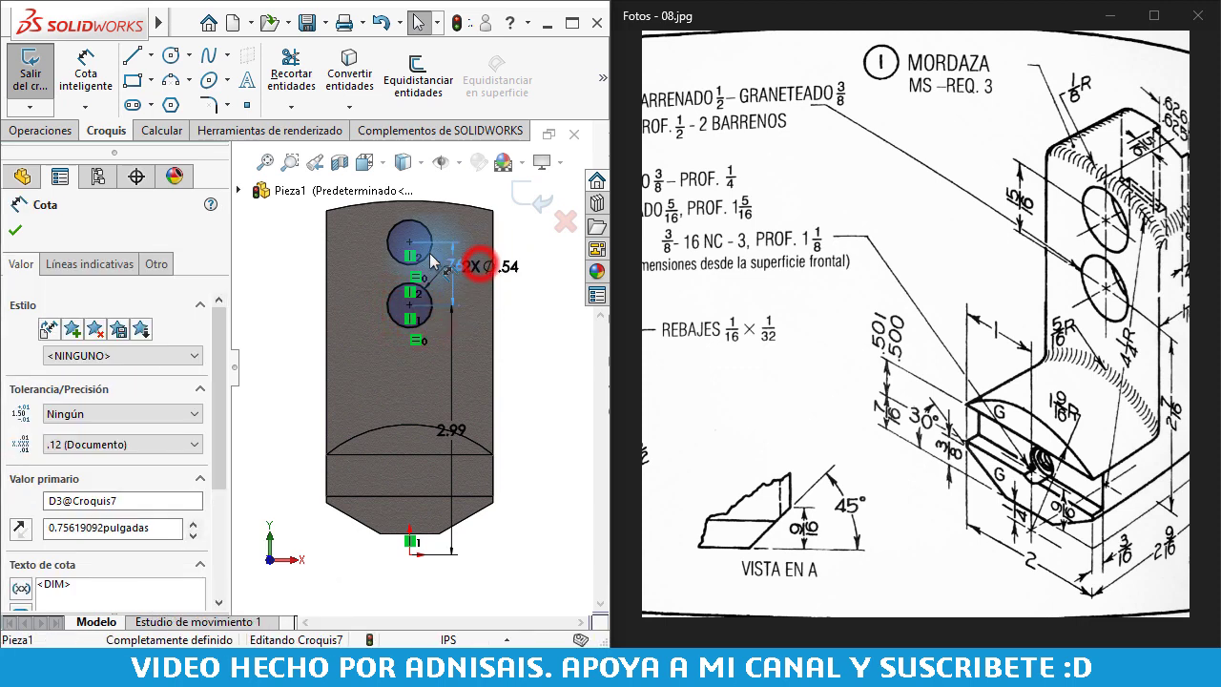
{"action": "mouse_move", "coordinate": [431, 260]}
{"action": "left_mouse_down"}
{"action": "mouse_move", "coordinate": [542, 267]}
{"action": "mouse_move", "coordinate": [318, 268]}
{"action": "left_mouse_up"}
Set both circles to Ø1/2" with their centres spaced 15/16" apart
{"action": "double_click", "coordinate": [316, 264]}
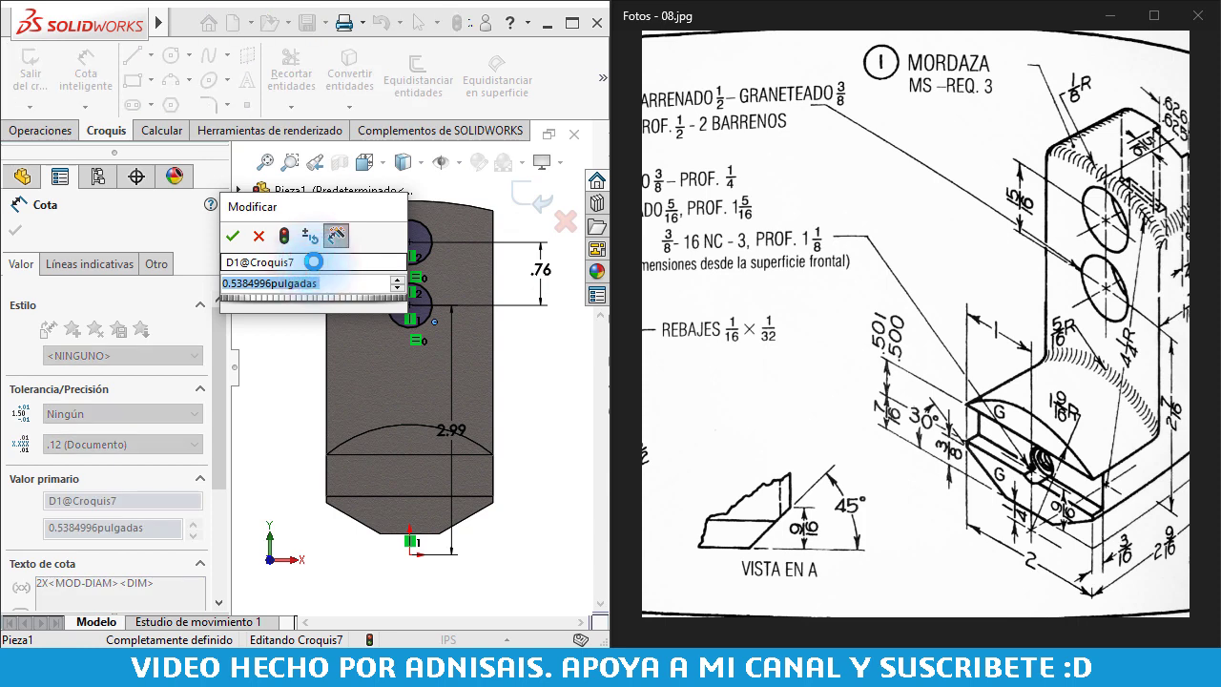
{"action": "type", "text": "1/2"}
{"action": "key", "text": "Return"}
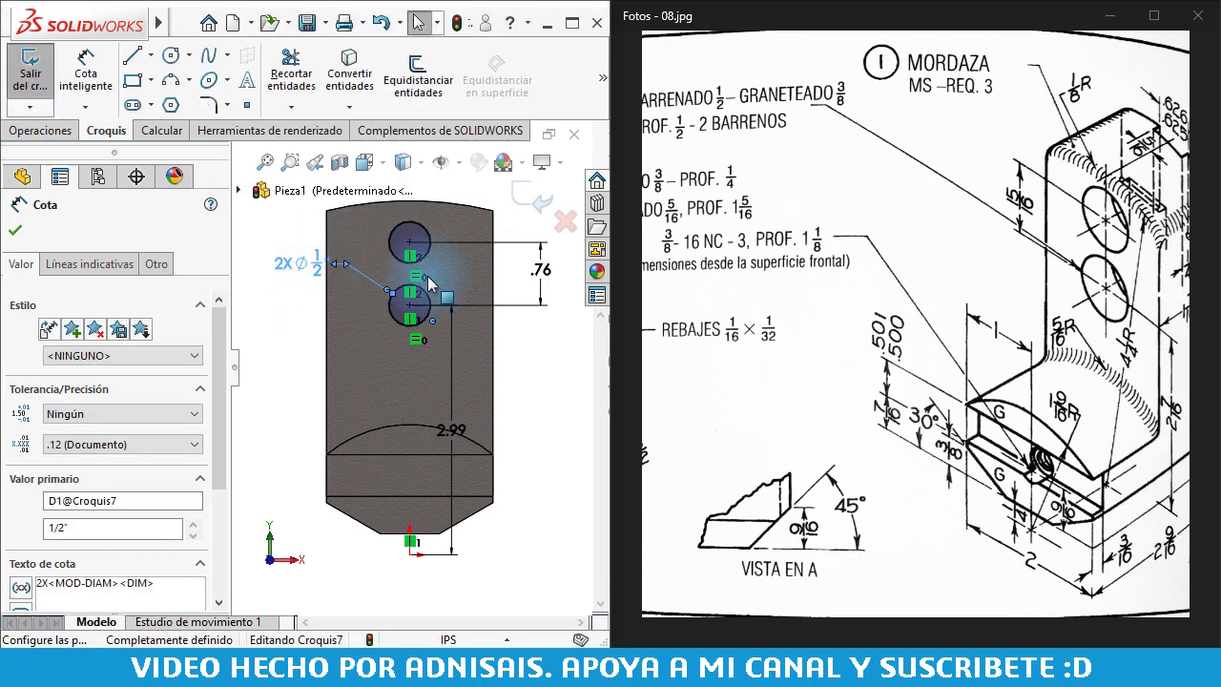
{"action": "double_click", "coordinate": [546, 275]}
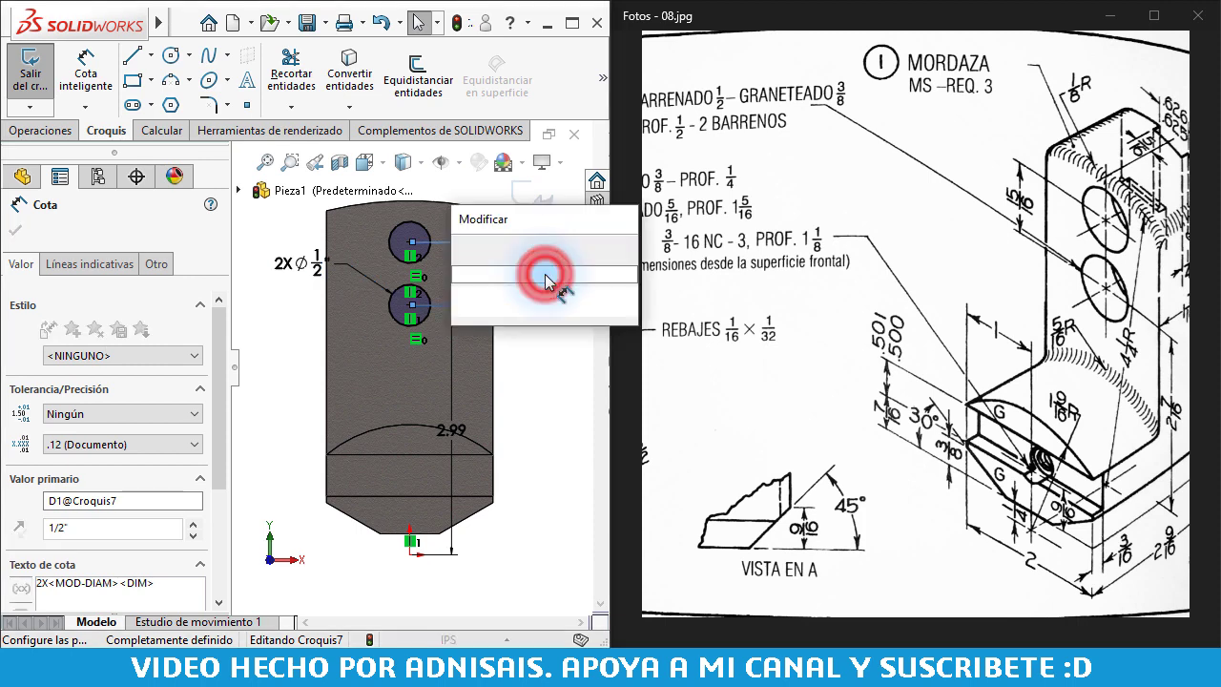
{"action": "type", "text": "15"}
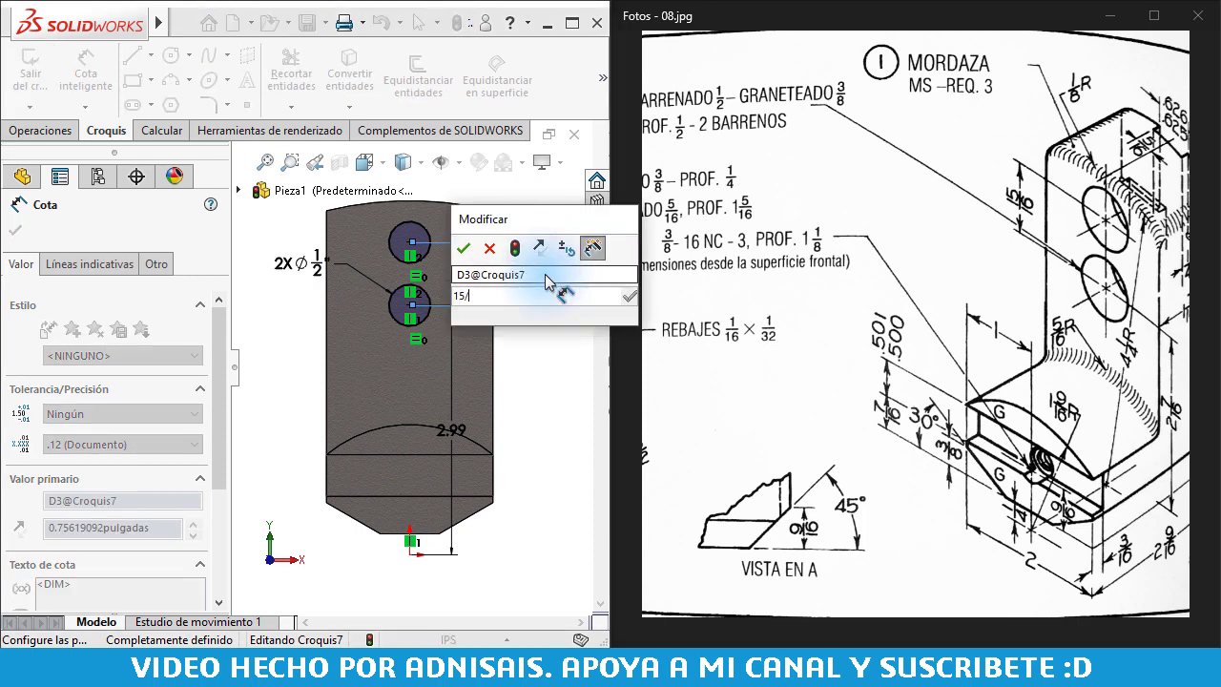
{"action": "type", "text": "/16"}
{"action": "key", "text": "Return"}
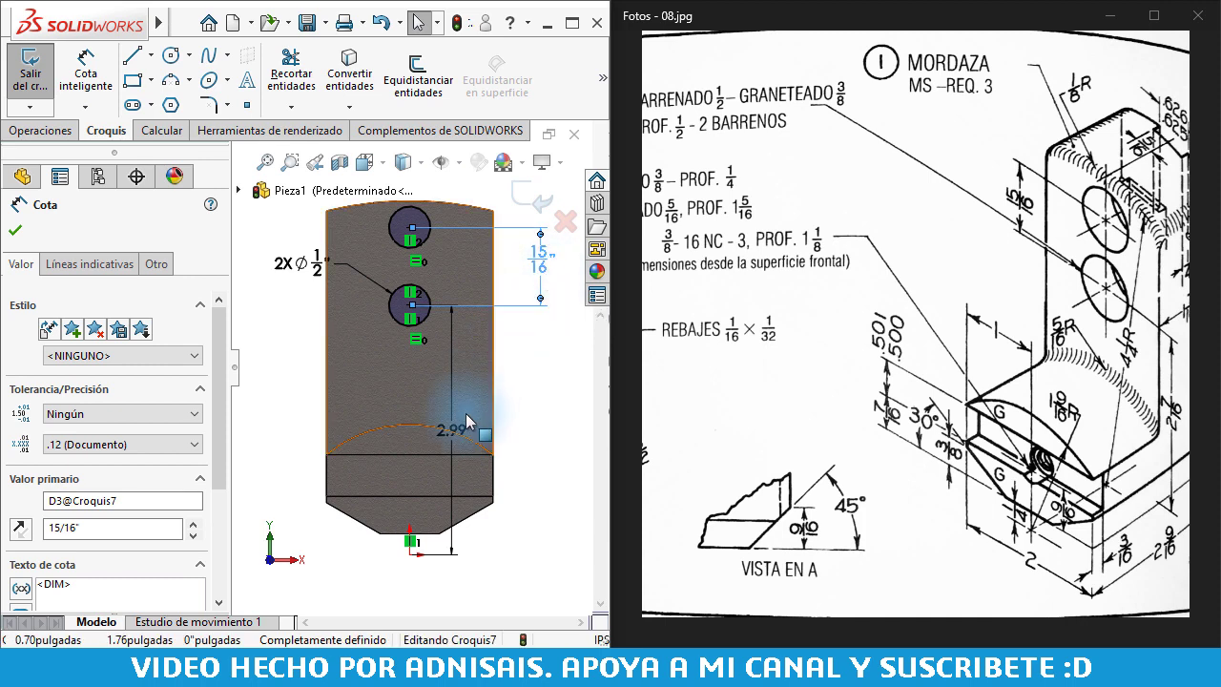
Set the lower circle's centre 2 7/16" above the origin
{"action": "left_click_drag", "start_coordinate": [453, 427], "coordinate": [521, 435]}
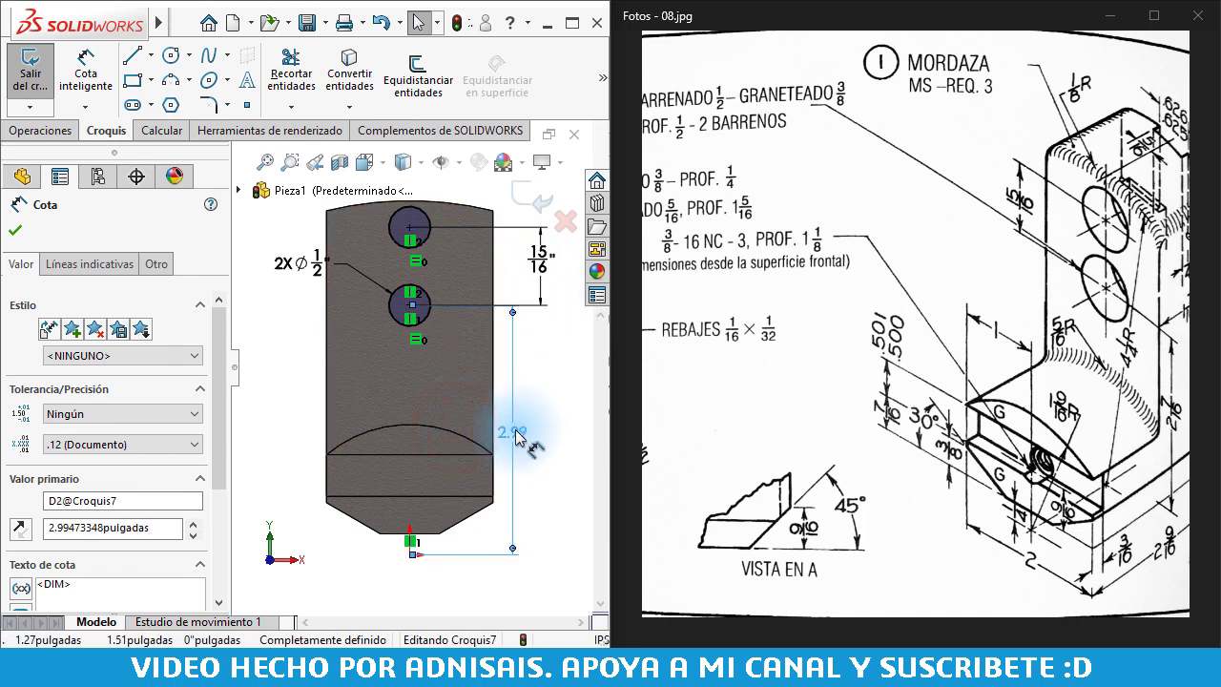
{"action": "double_click", "coordinate": [515, 434]}
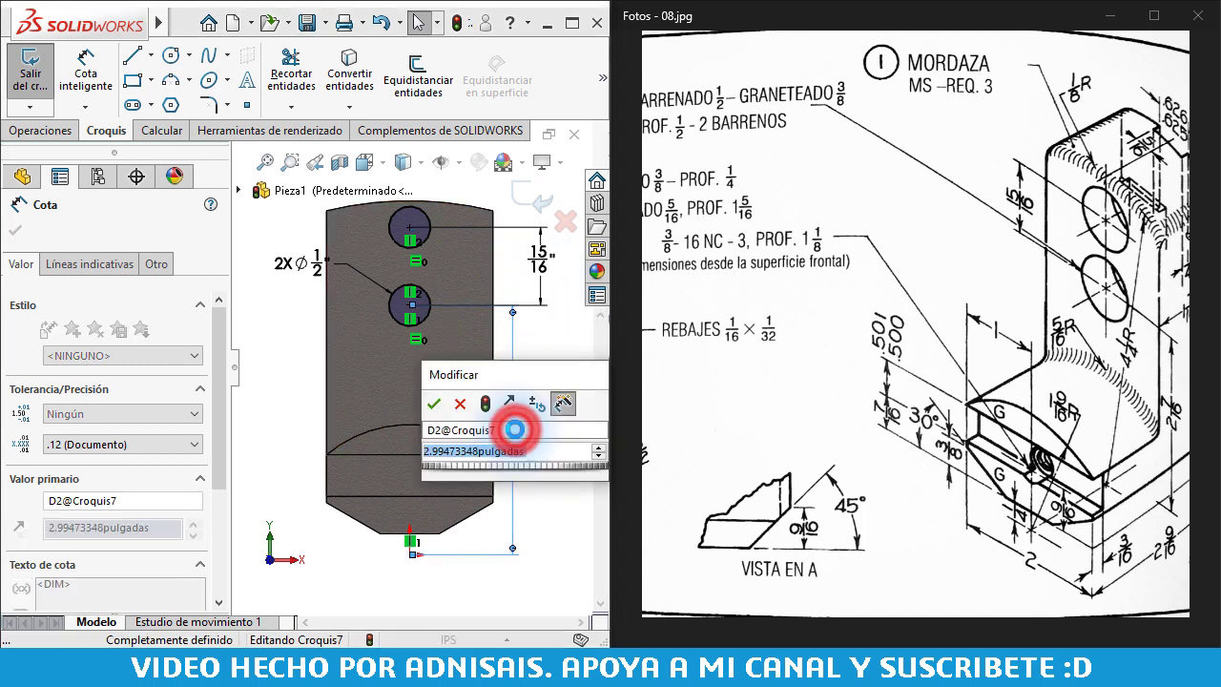
{"action": "type", "text": "2 7/"}
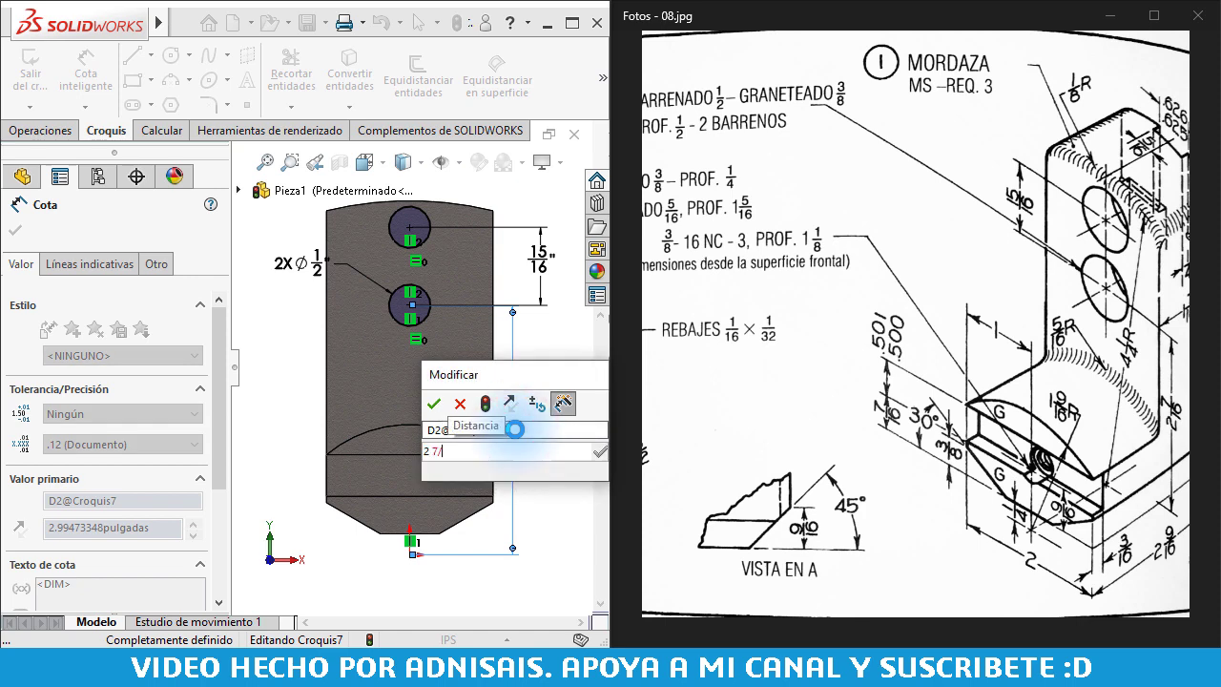
{"action": "type", "text": "16"}
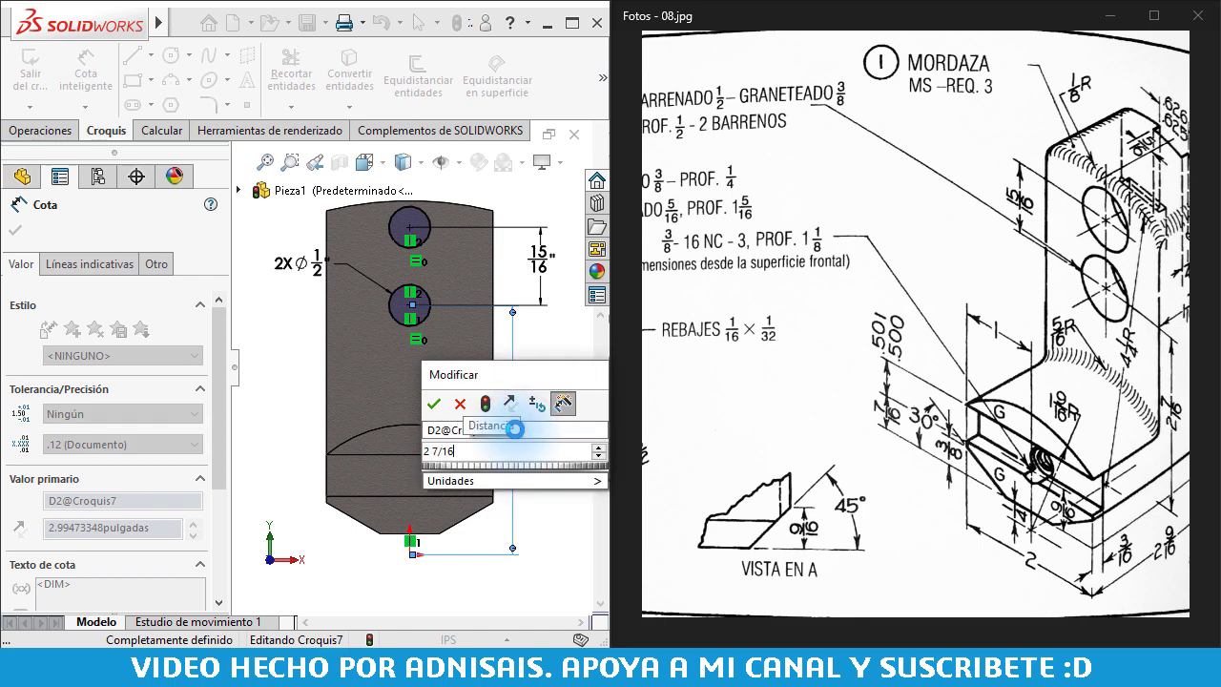
{"action": "key", "text": "Return"}
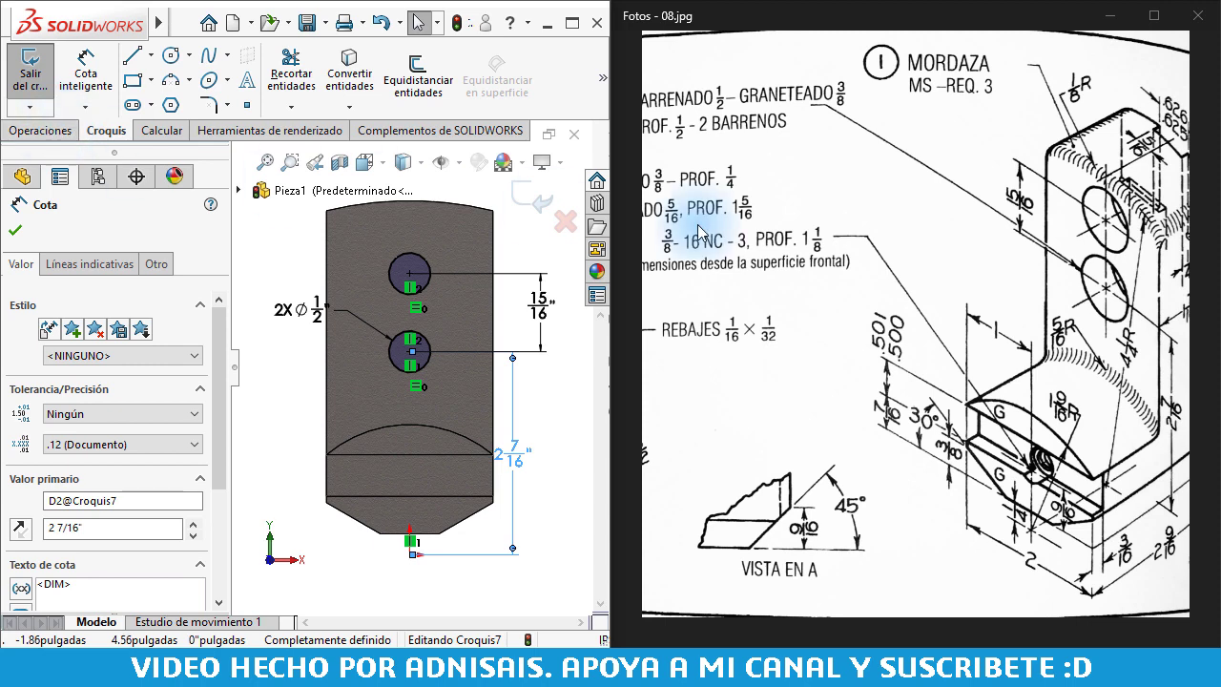
{"action": "left_click_drag", "start_coordinate": [850, 231], "coordinate": [879, 243]}
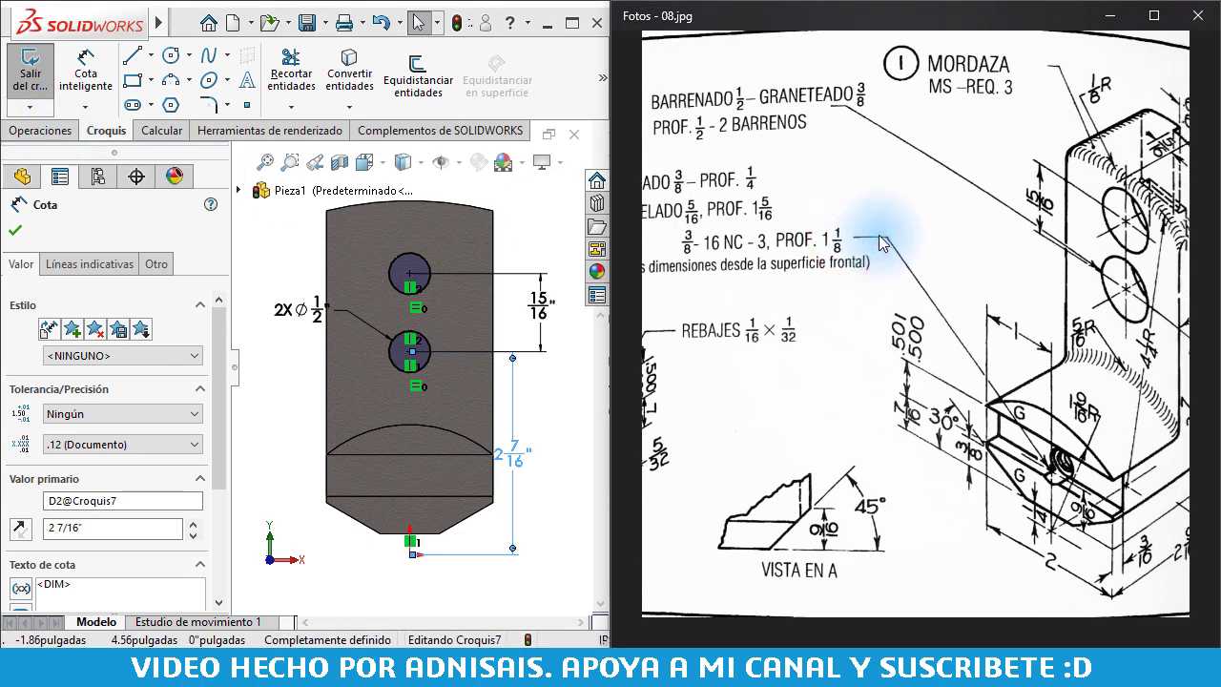
Cancel a mistaken 0.5" boss extrude, then cut the two Ø1/2" circles 0.5" deep instead
{"action": "left_click", "coordinate": [38, 131]}
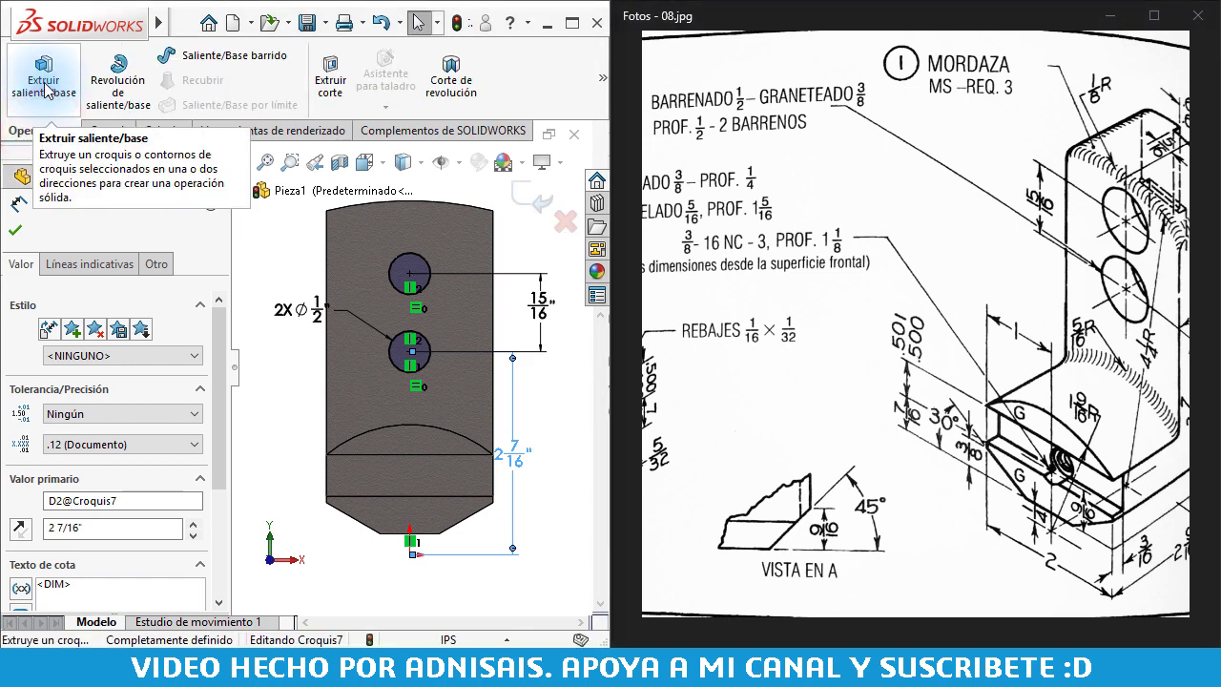
{"action": "left_click", "coordinate": [44, 86]}
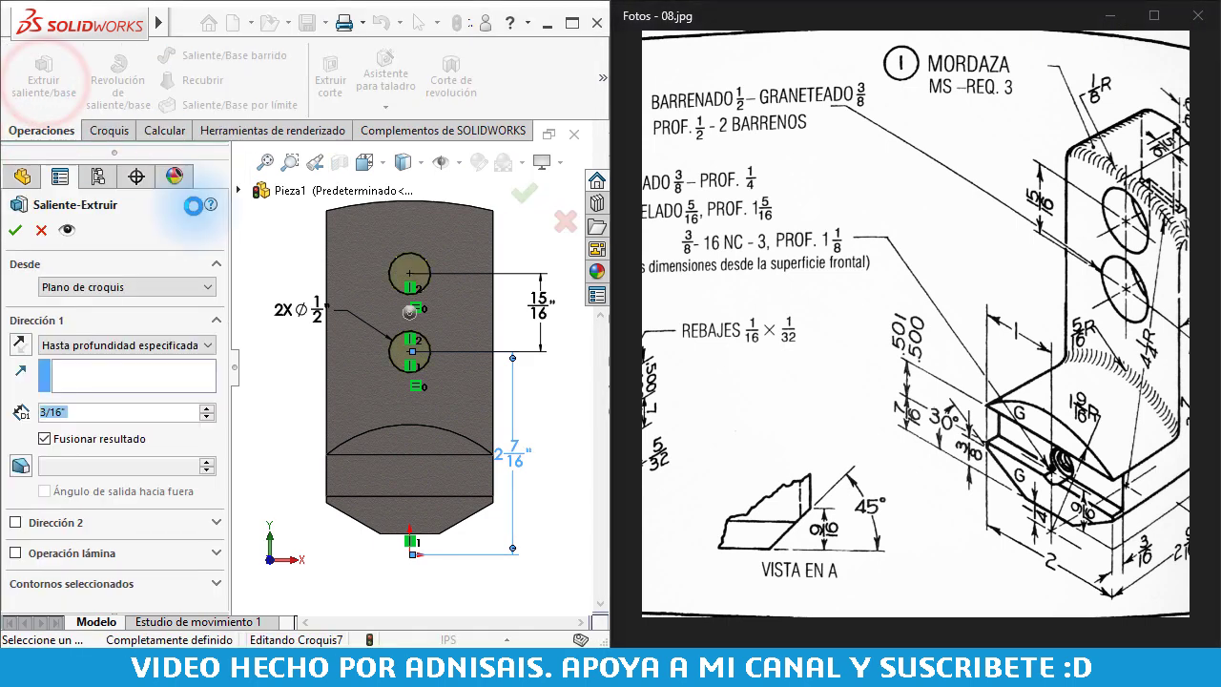
{"action": "type", "text": ".5"}
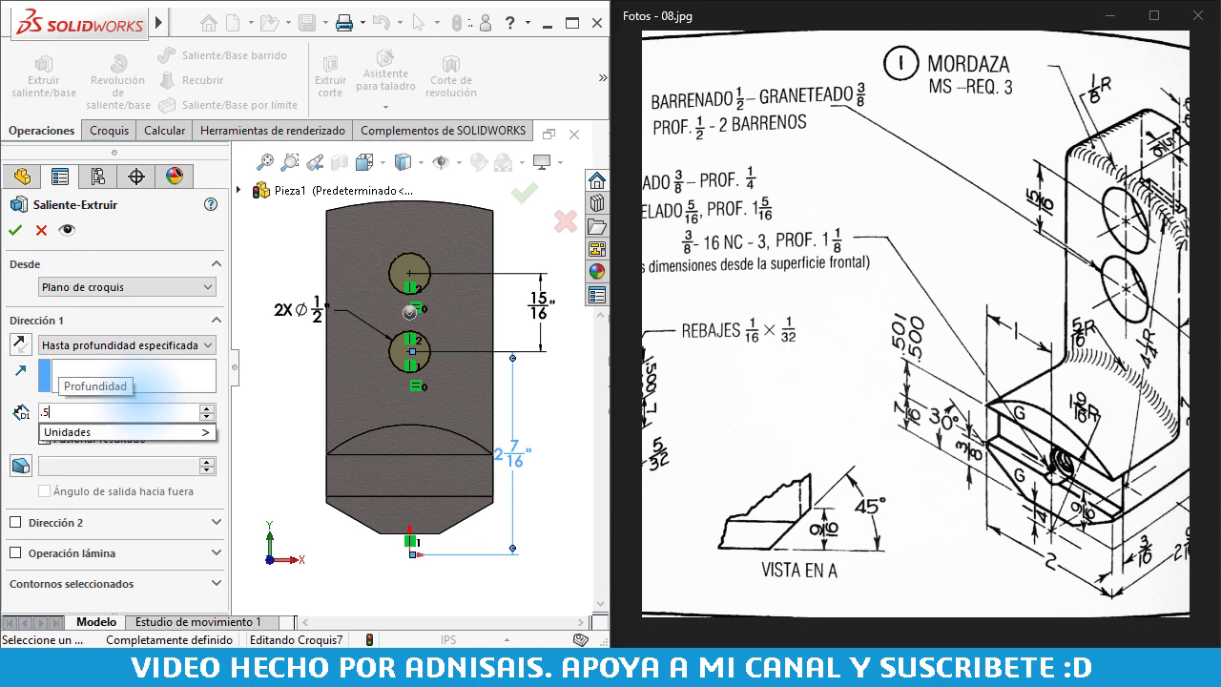
{"action": "key", "text": "Return"}
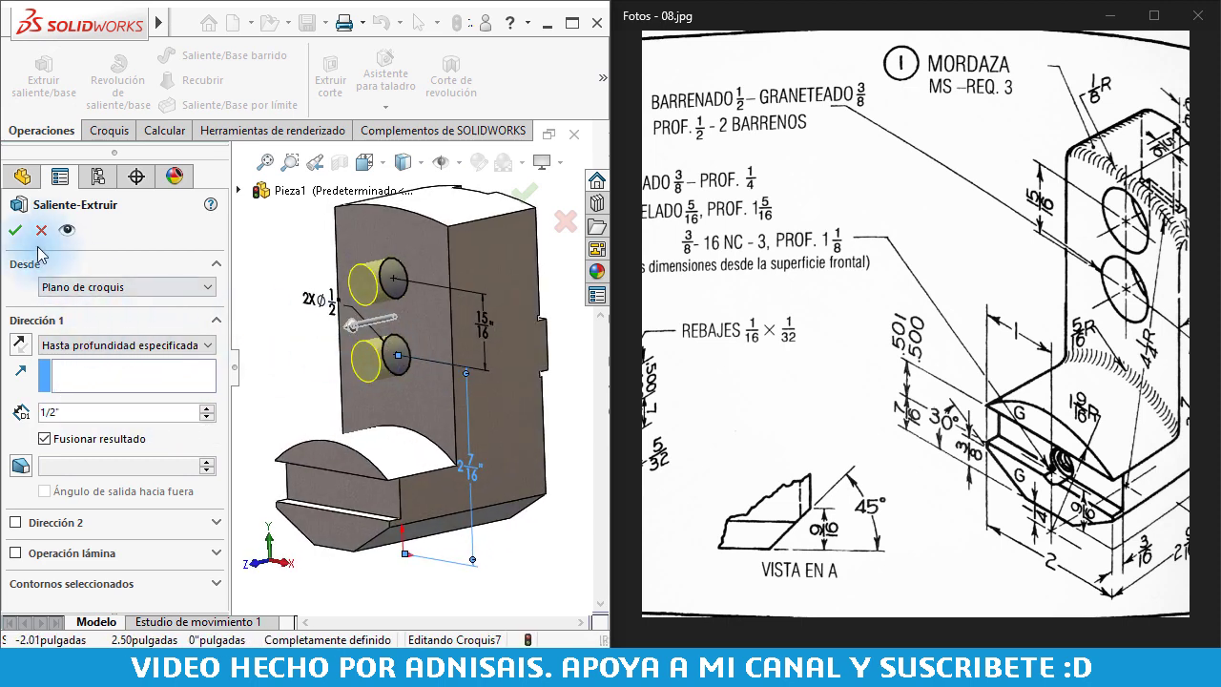
{"action": "left_click", "coordinate": [38, 229]}
{"action": "left_click", "coordinate": [330, 81]}
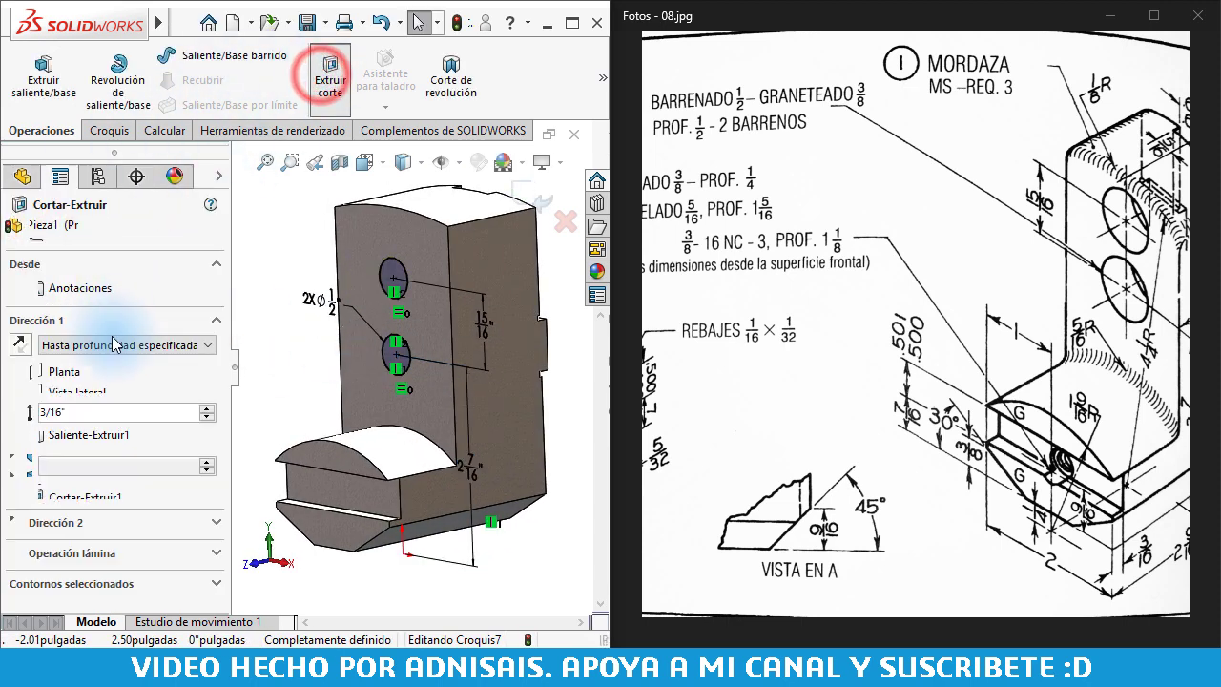
{"action": "type", "text": ".5"}
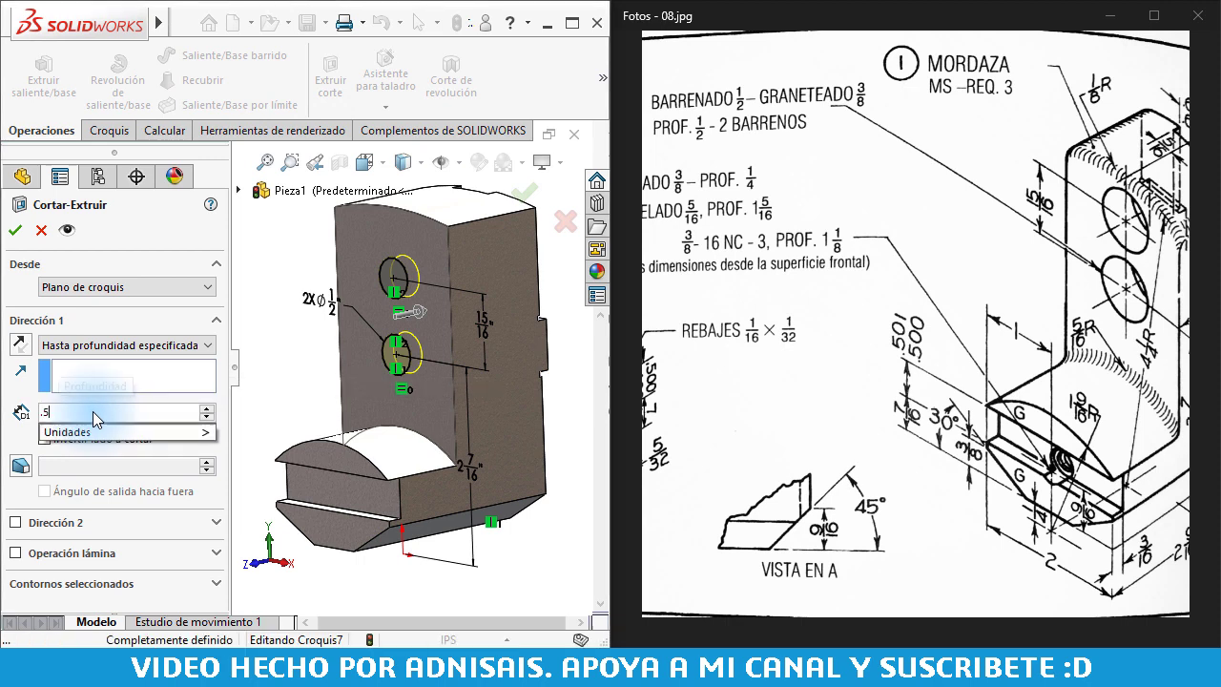
{"action": "key", "text": "Return"}
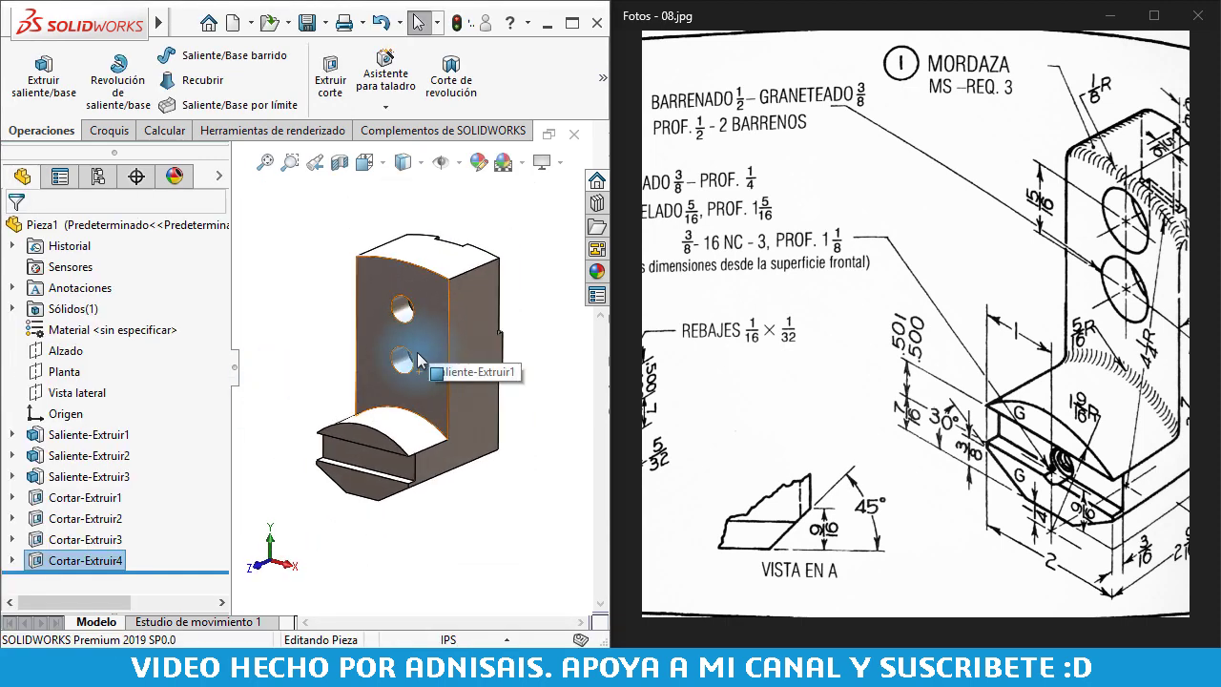
{"action": "scroll", "coordinate": [406, 371], "scroll_direction": "up", "scroll_amount": 2}
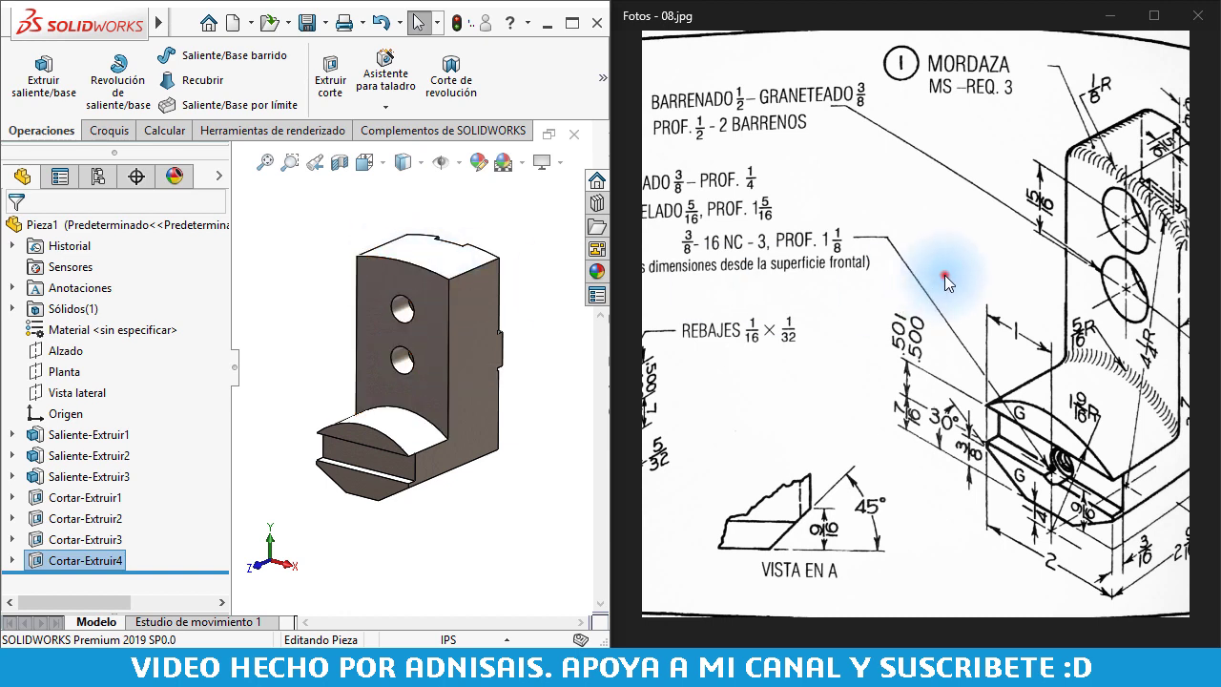
{"action": "mouse_move", "coordinate": [944, 275]}
{"action": "left_mouse_down"}
{"action": "mouse_move", "coordinate": [932, 274]}
{"action": "mouse_move", "coordinate": [947, 273]}
{"action": "left_mouse_up"}
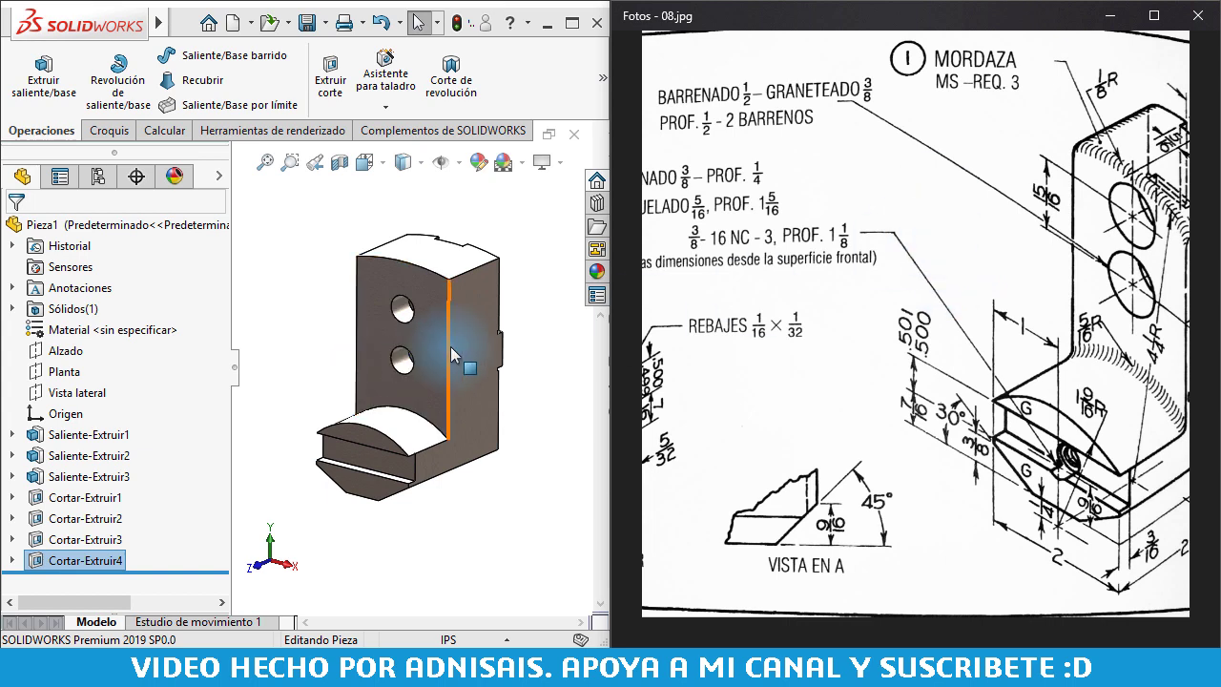
{"action": "middle_click_drag", "start_coordinate": [464, 308], "coordinate": [457, 351]}
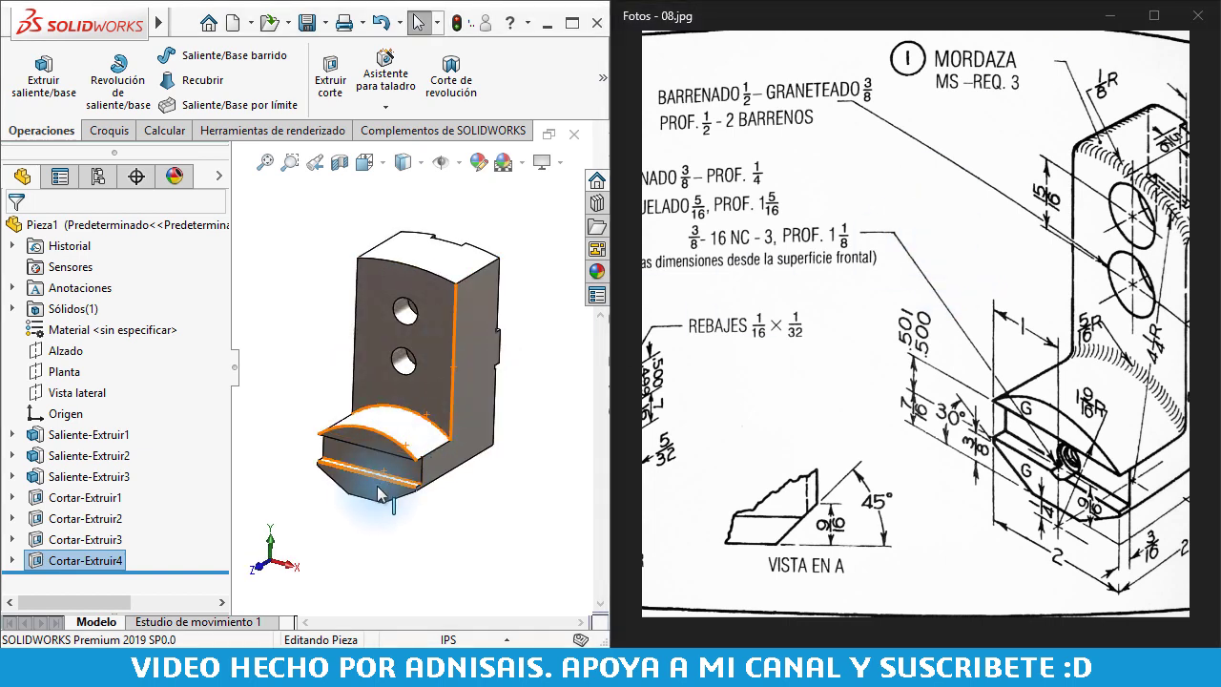
Clear the selection, zoom in and select the lower block's front face below the groove
{"action": "scroll", "coordinate": [288, 304], "scroll_direction": "down", "scroll_amount": 3}
{"action": "left_click", "coordinate": [304, 295]}
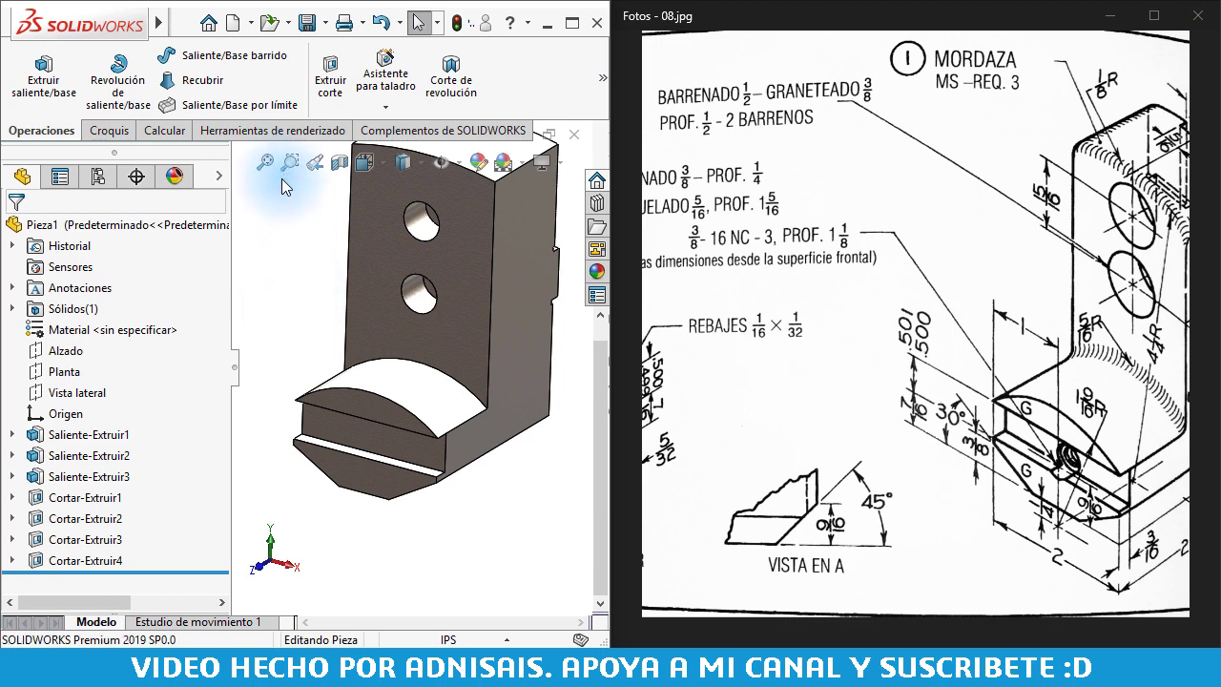
{"action": "scroll", "coordinate": [329, 474], "scroll_direction": "down", "scroll_amount": 2}
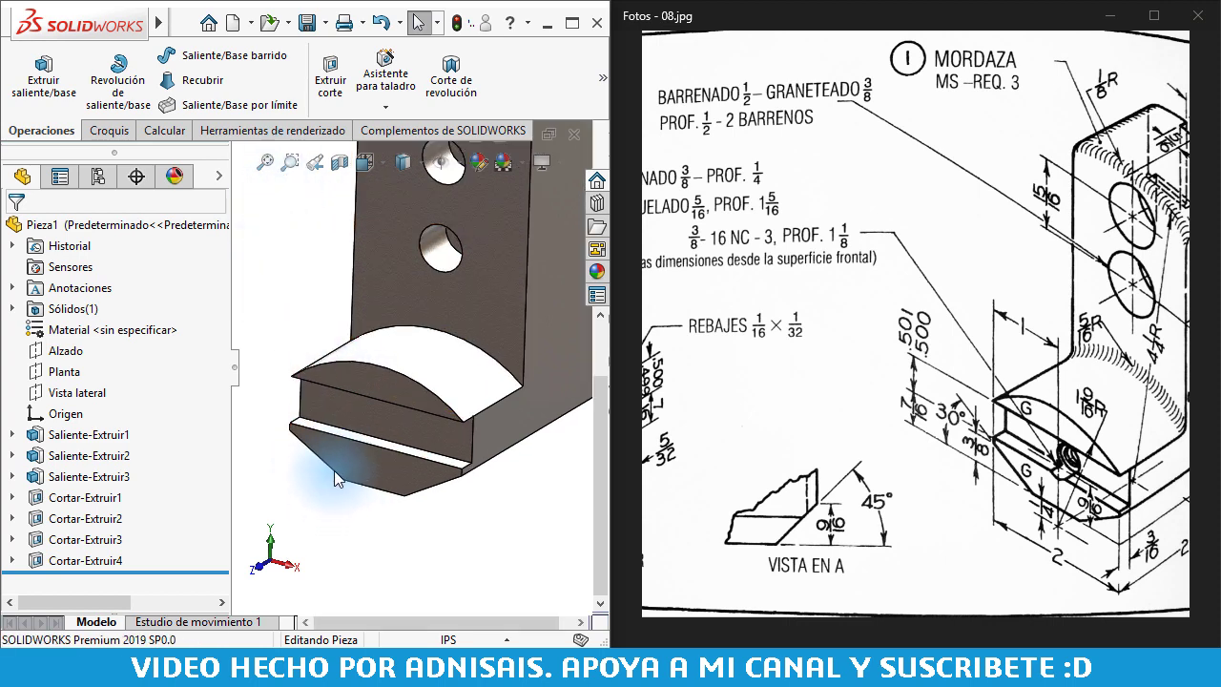
{"action": "scroll", "coordinate": [359, 447], "scroll_direction": "down", "scroll_amount": 1}
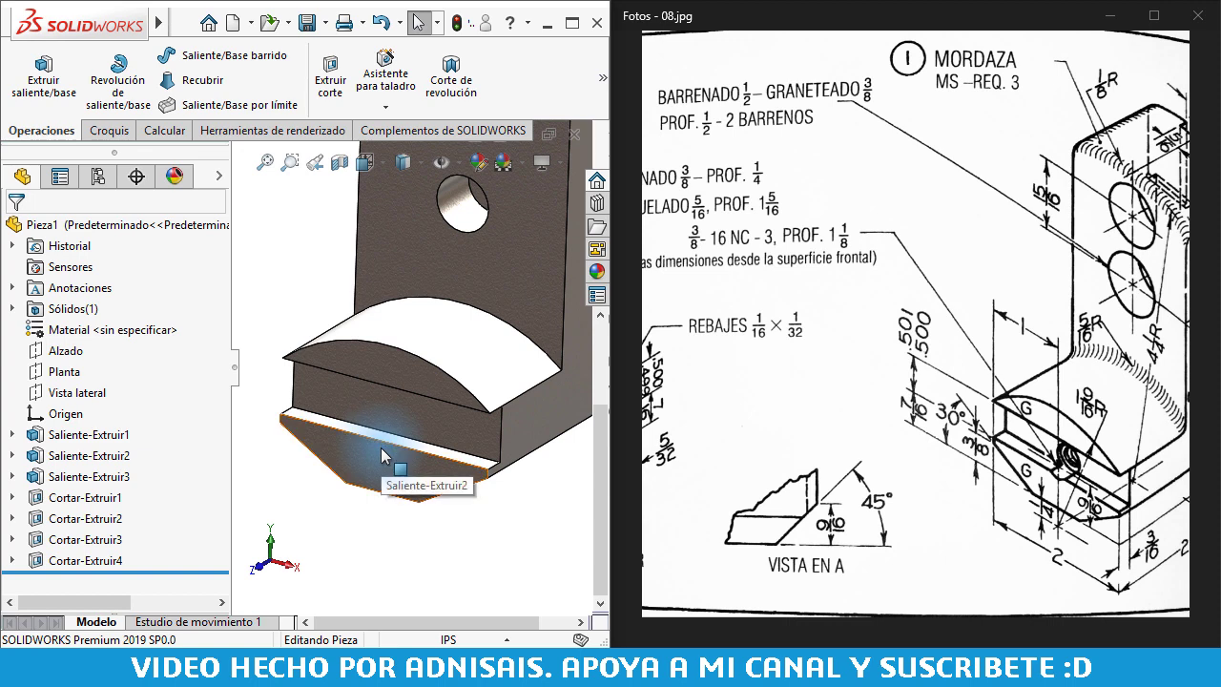
{"action": "left_click", "coordinate": [380, 447]}
Start a sketch on the lower front face and draw a circle on it
{"action": "left_click", "coordinate": [464, 390]}
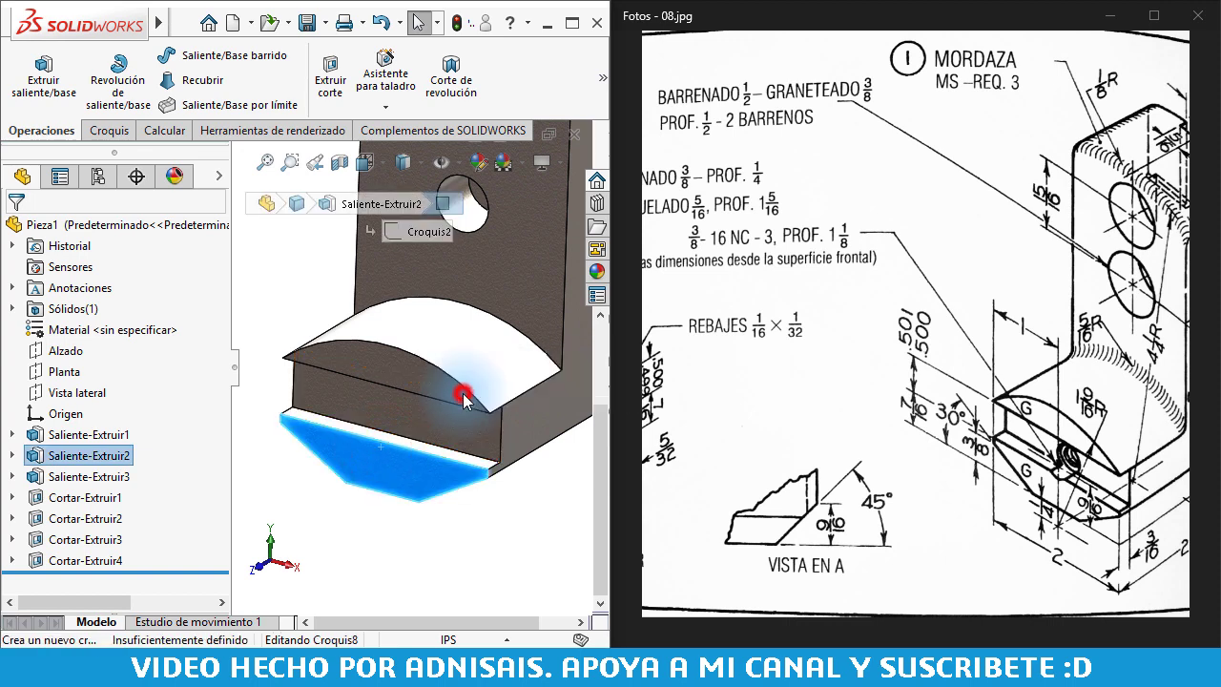
{"action": "left_click", "coordinate": [171, 56]}
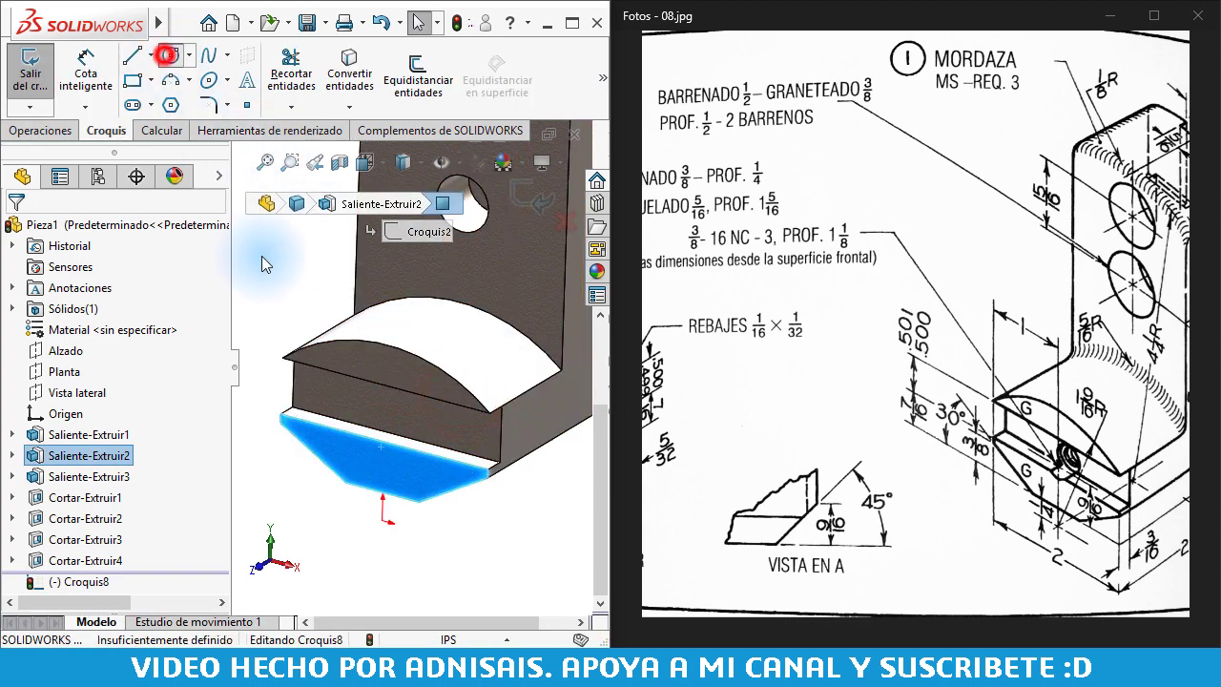
{"action": "left_click", "coordinate": [381, 450]}
{"action": "left_click", "coordinate": [401, 471]}
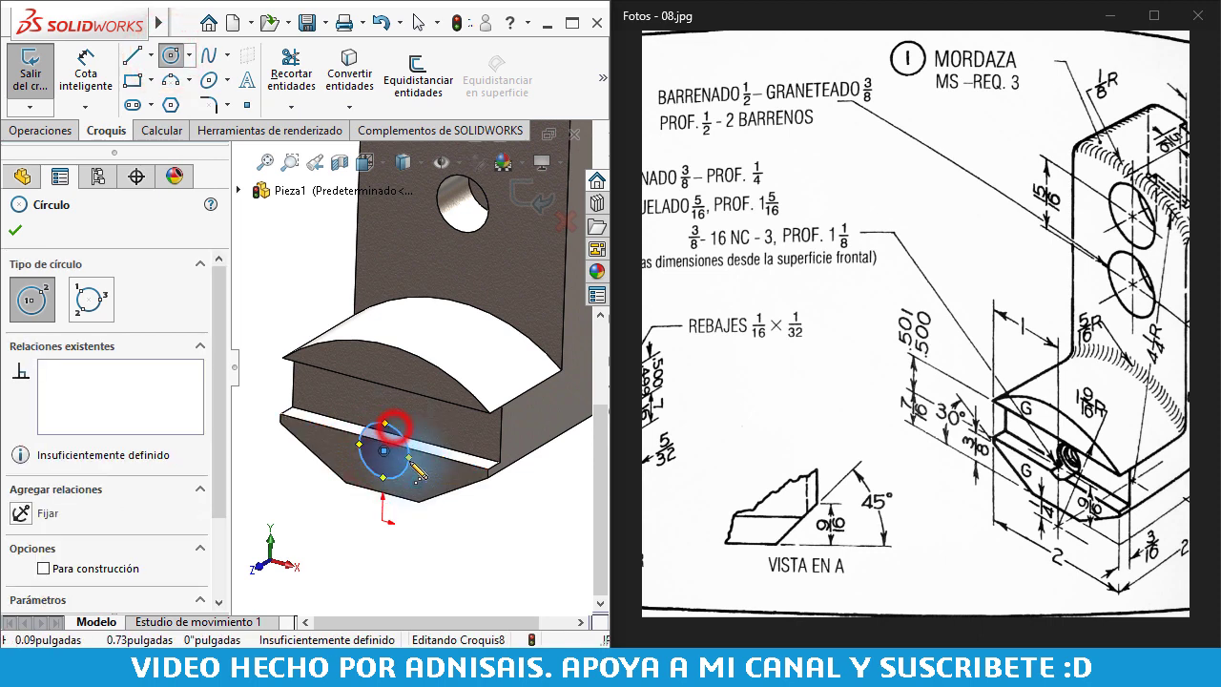
{"action": "key", "text": "Escape"}
In normal view, align the circle's centre vertically with the origin
{"action": "left_click", "coordinate": [382, 450]}
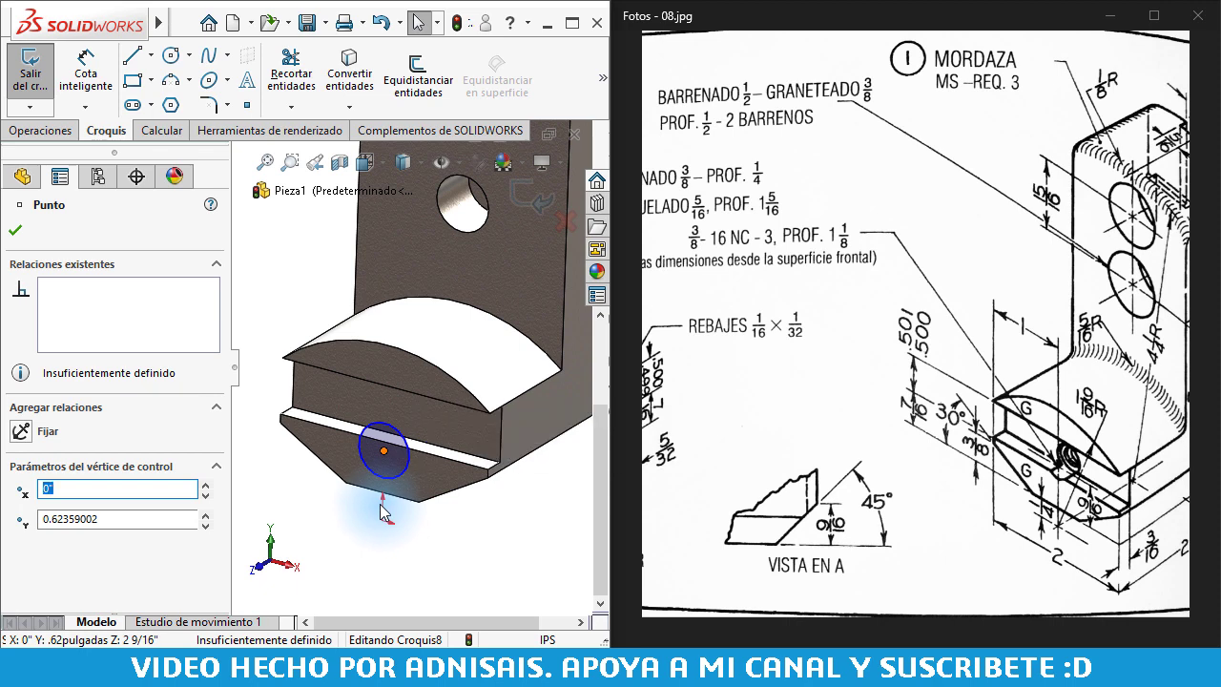
{"action": "left_click", "coordinate": [495, 566]}
{"action": "key", "text": "ctrl+8"}
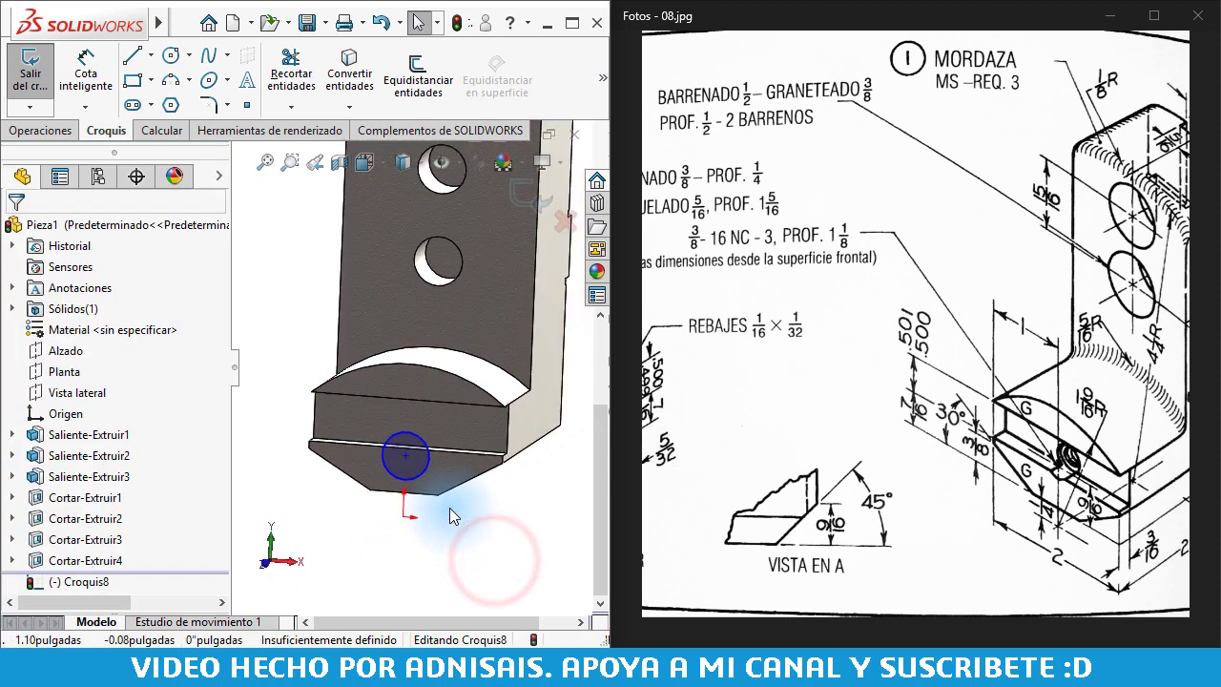
{"action": "left_click", "coordinate": [410, 500]}
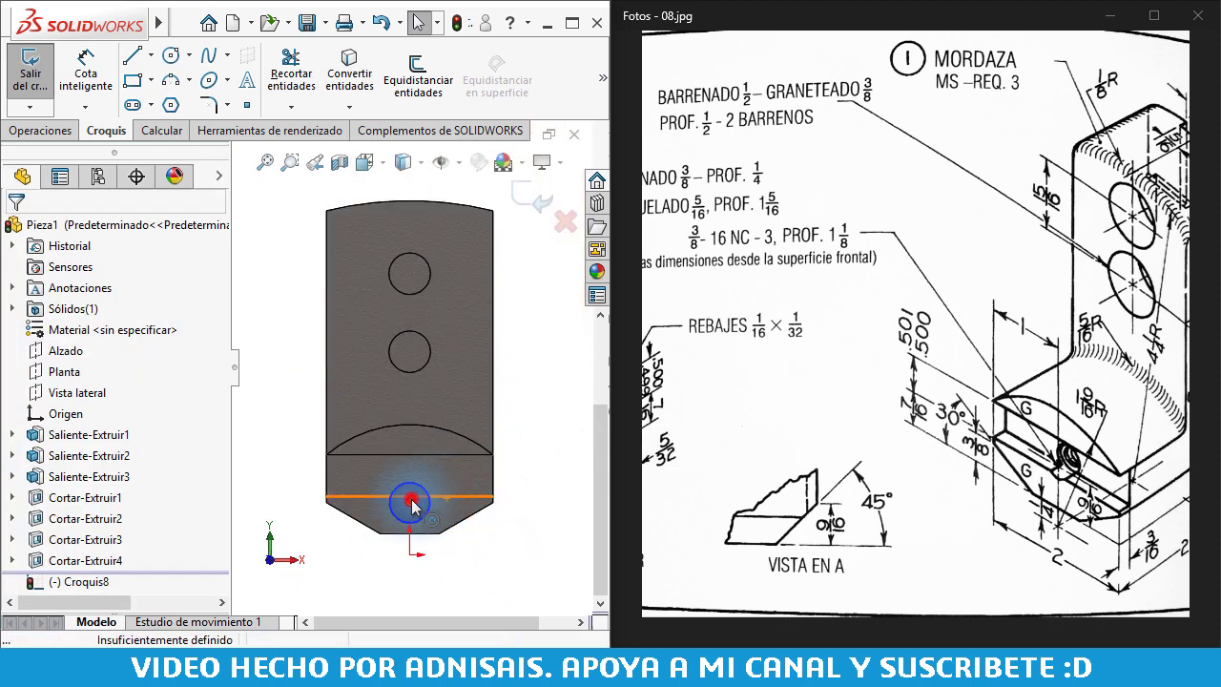
{"action": "left_click", "coordinate": [410, 553], "text": "ctrl"}
{"action": "left_click", "coordinate": [488, 472]}
{"action": "left_click", "coordinate": [493, 566]}
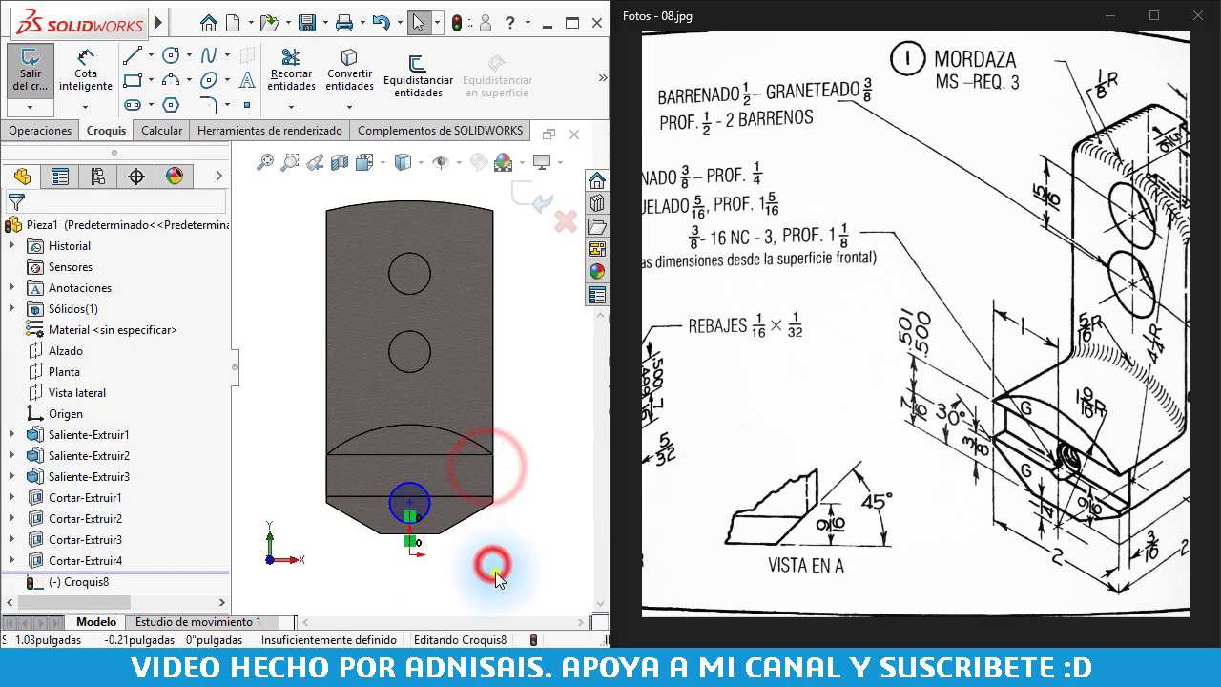
Dimension the circle's centre 9/16" above the origin
{"action": "right_click_drag", "start_coordinate": [493, 568], "coordinate": [400, 566]}
{"action": "left_click", "coordinate": [409, 556]}
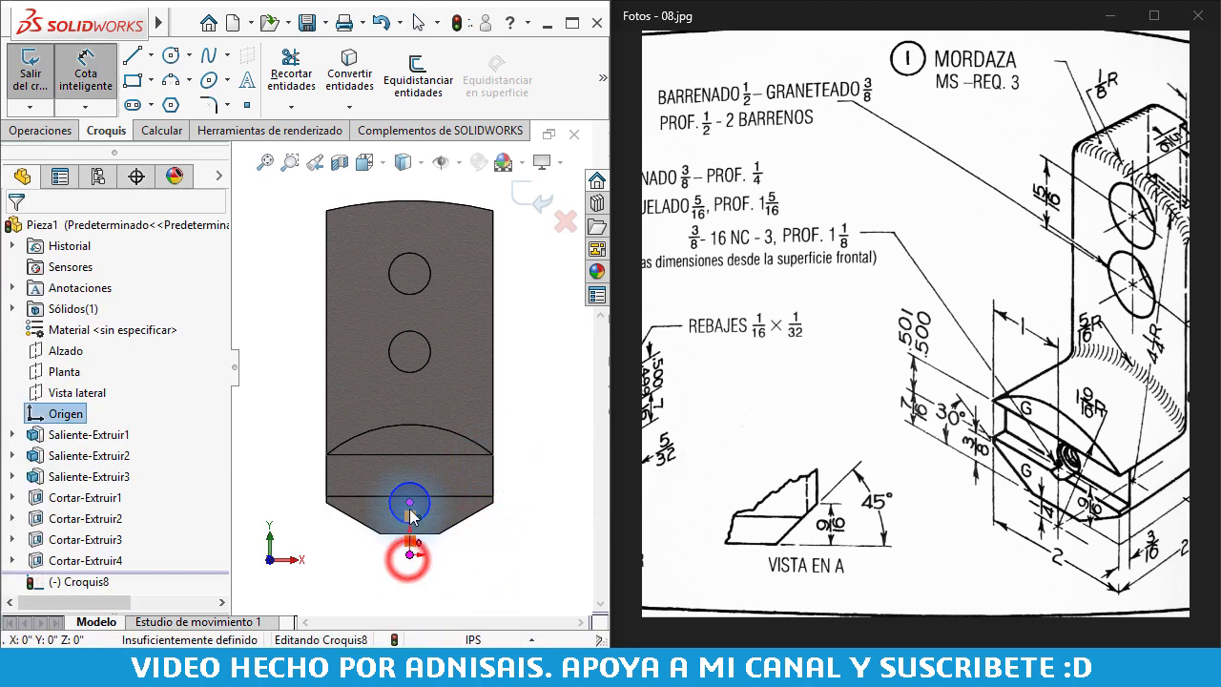
{"action": "left_click", "coordinate": [409, 503]}
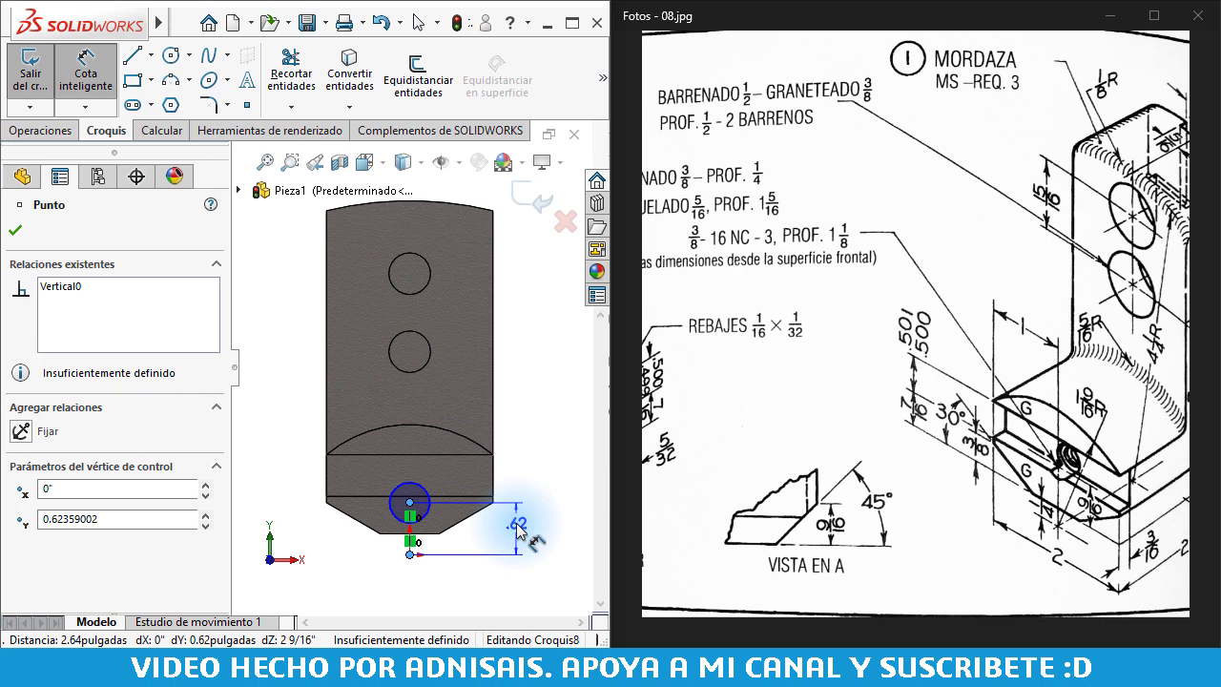
{"action": "key", "text": "Escape"}
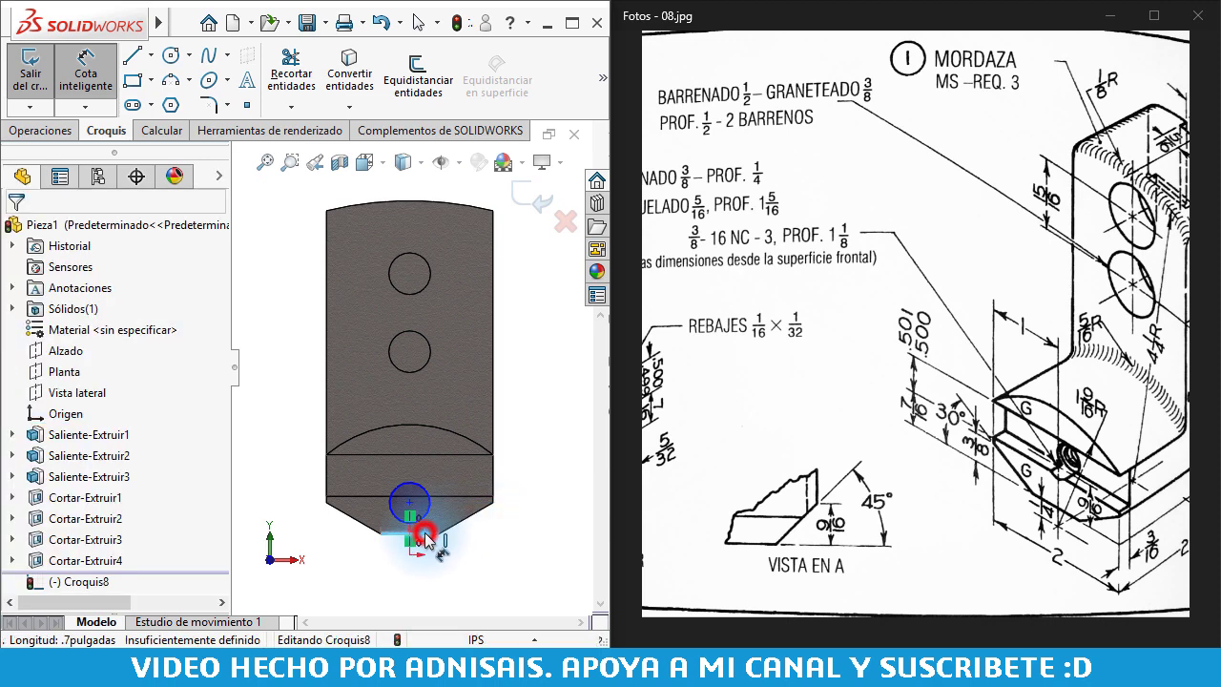
{"action": "left_click", "coordinate": [425, 534]}
{"action": "left_click", "coordinate": [410, 504]}
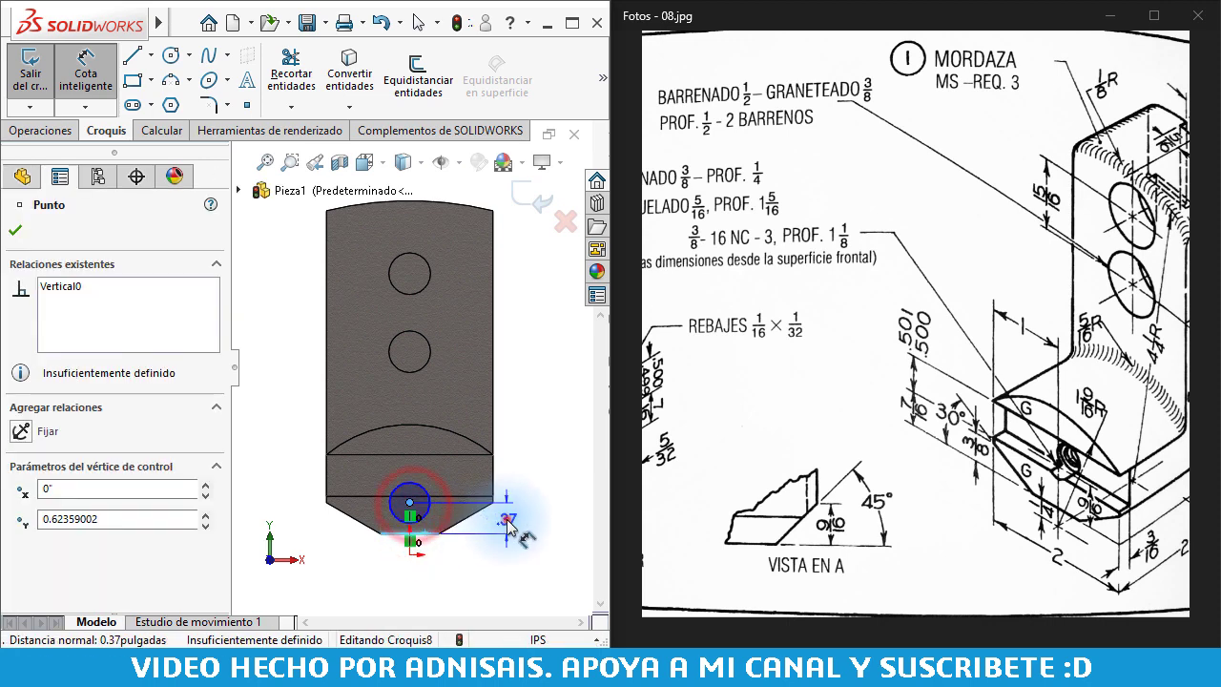
{"action": "left_click", "coordinate": [503, 514]}
{"action": "type", "text": "9/"}
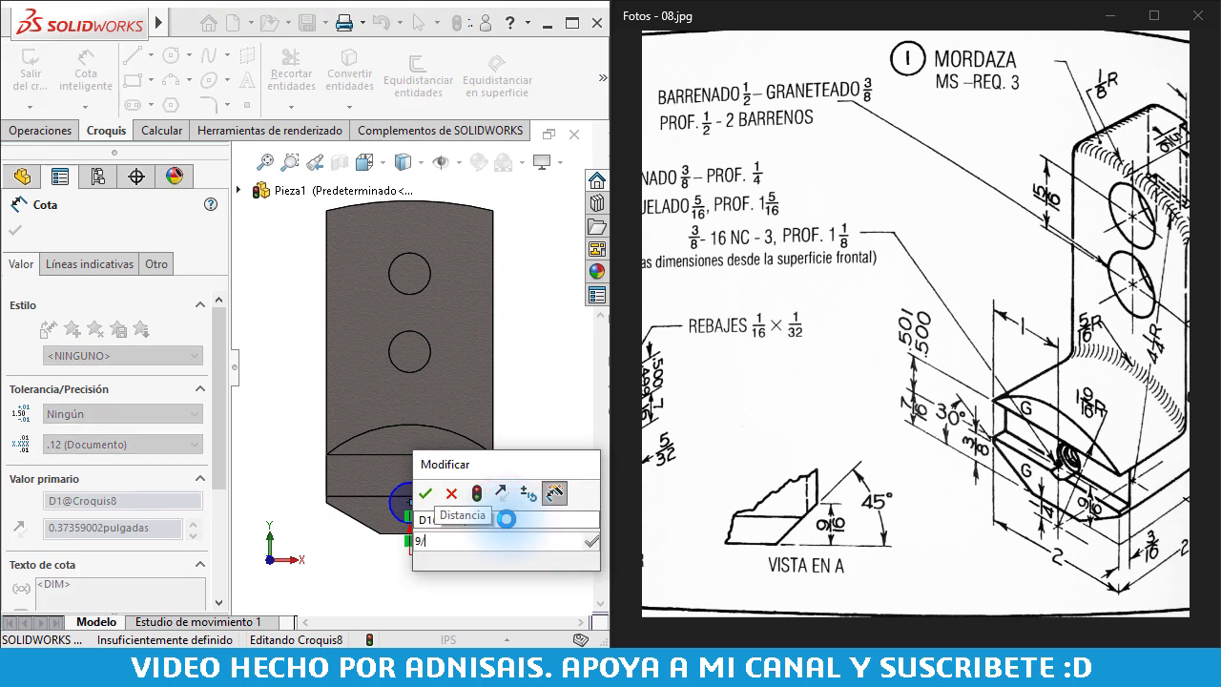
{"action": "type", "text": "16"}
{"action": "key", "text": "Return"}
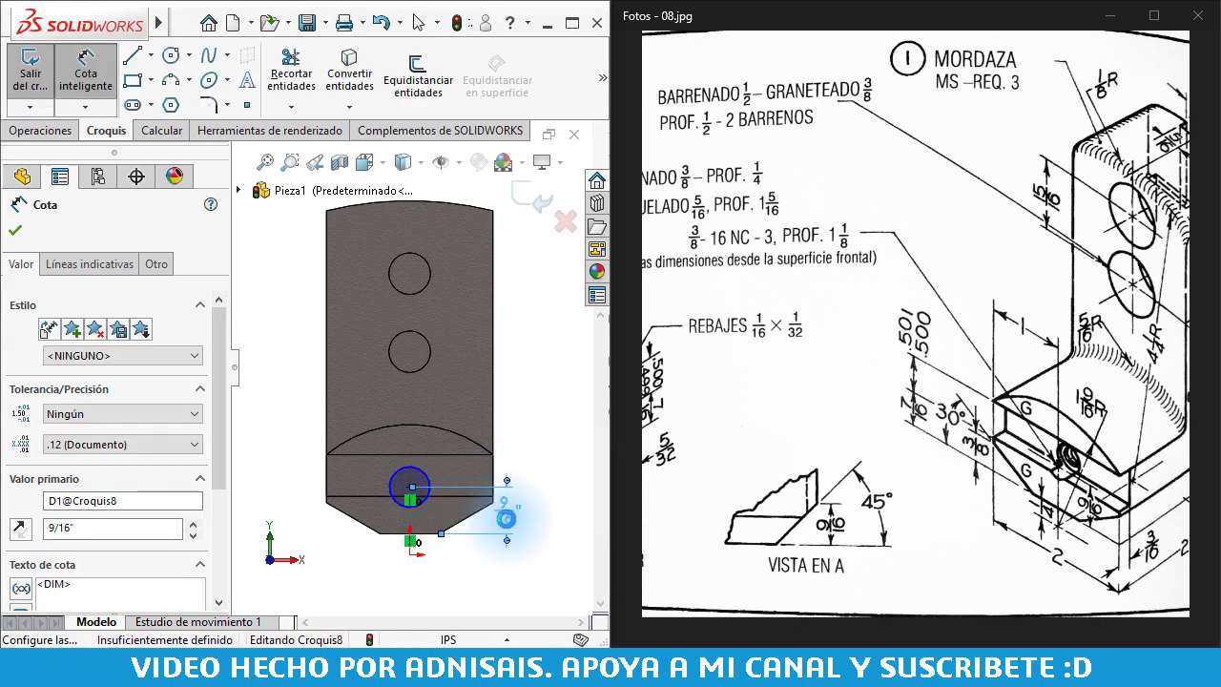
Give the circle a 3/8" diameter, fully defining the sketch
{"action": "scroll", "coordinate": [431, 490], "scroll_direction": "down", "scroll_amount": 1}
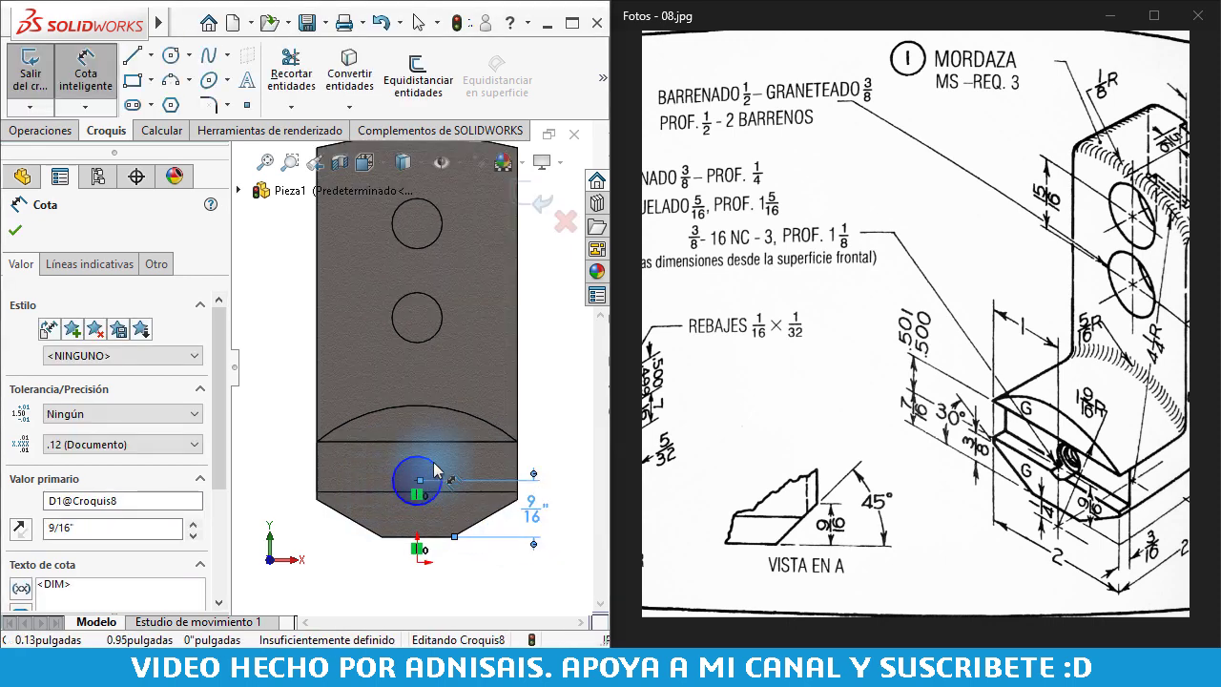
{"action": "left_click", "coordinate": [434, 467]}
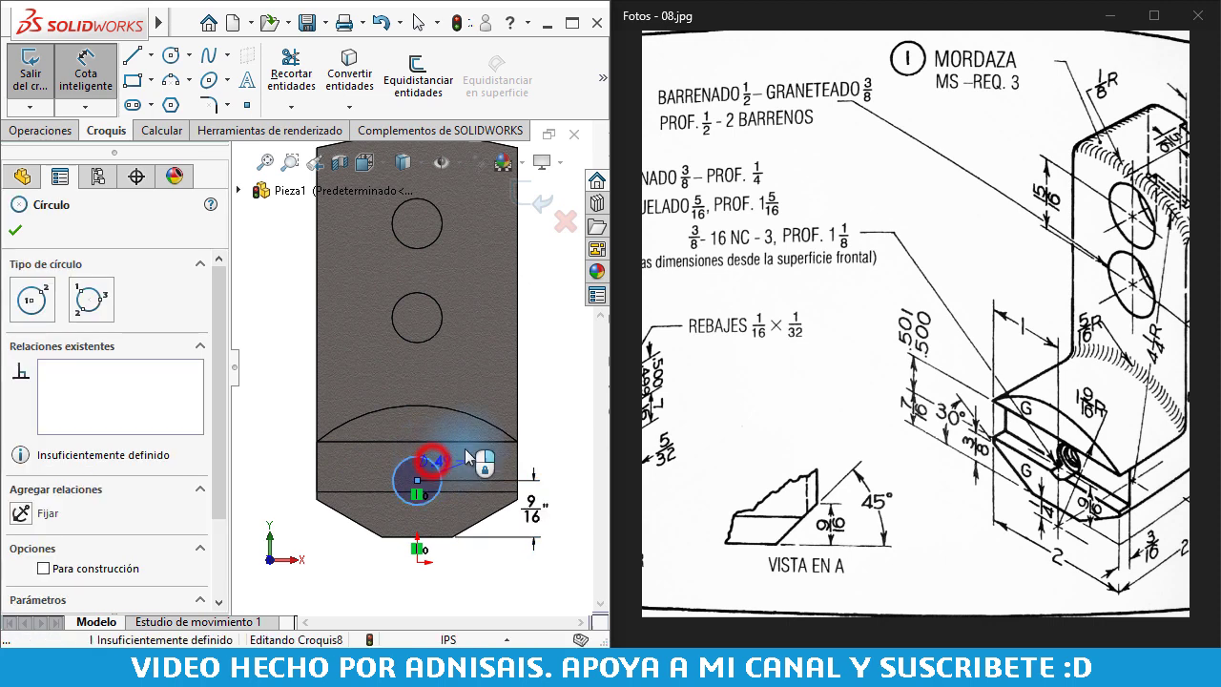
{"action": "left_click", "coordinate": [570, 428]}
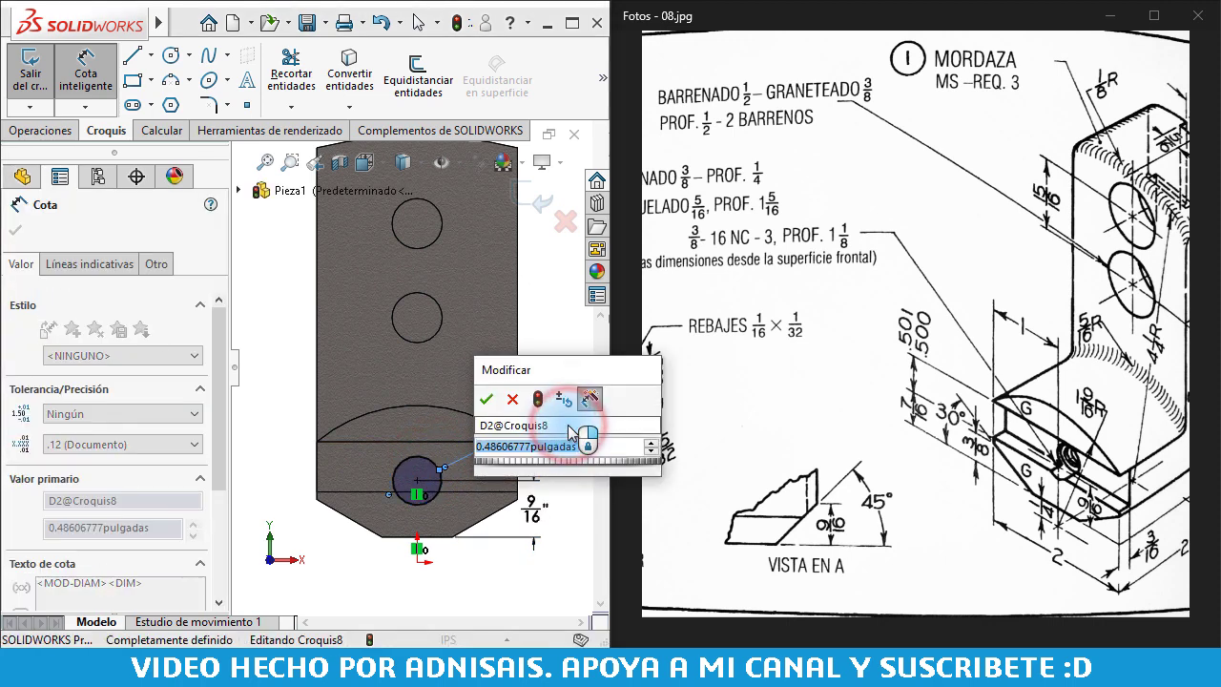
{"action": "type", "text": "3/8\""}
{"action": "key", "text": "Return"}
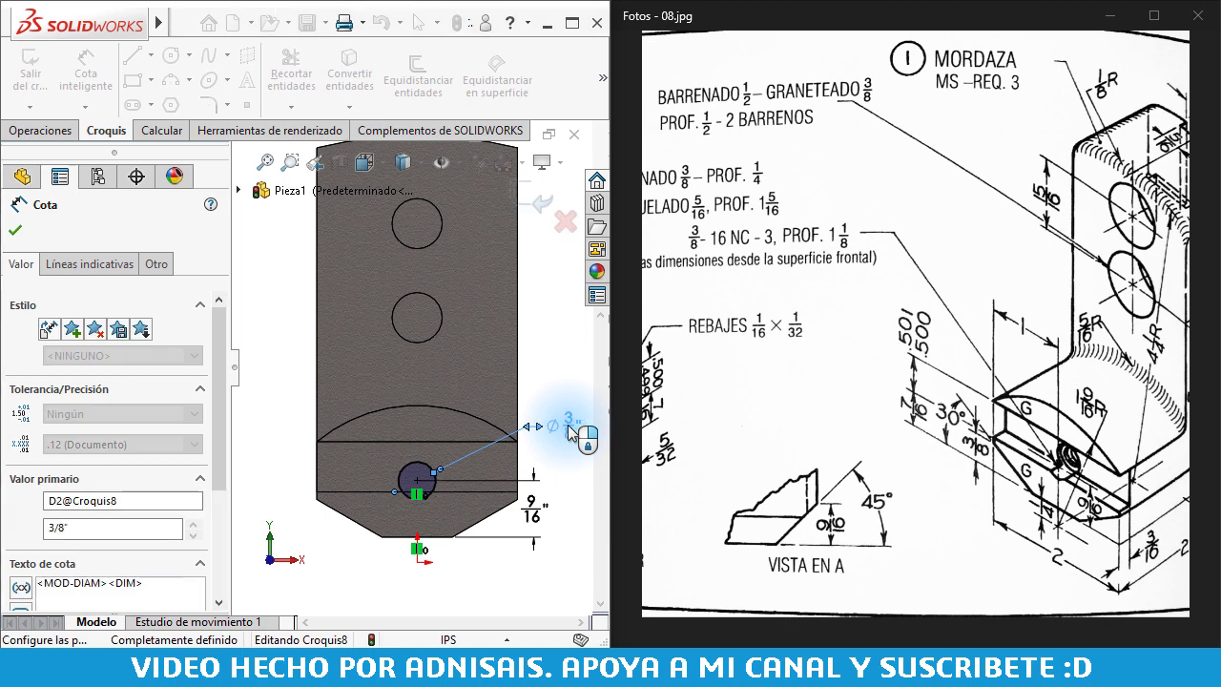
{"action": "key", "text": "Escape"}
{"action": "left_click", "coordinate": [499, 368]}
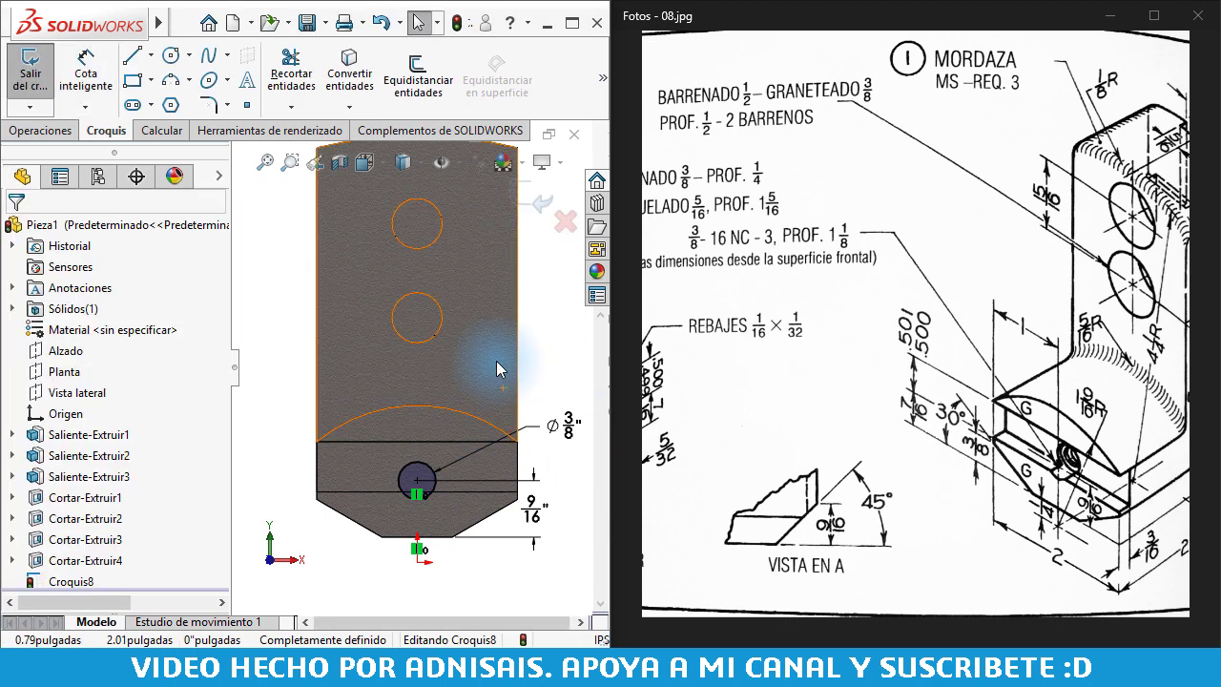
{"action": "left_click", "coordinate": [63, 132]}
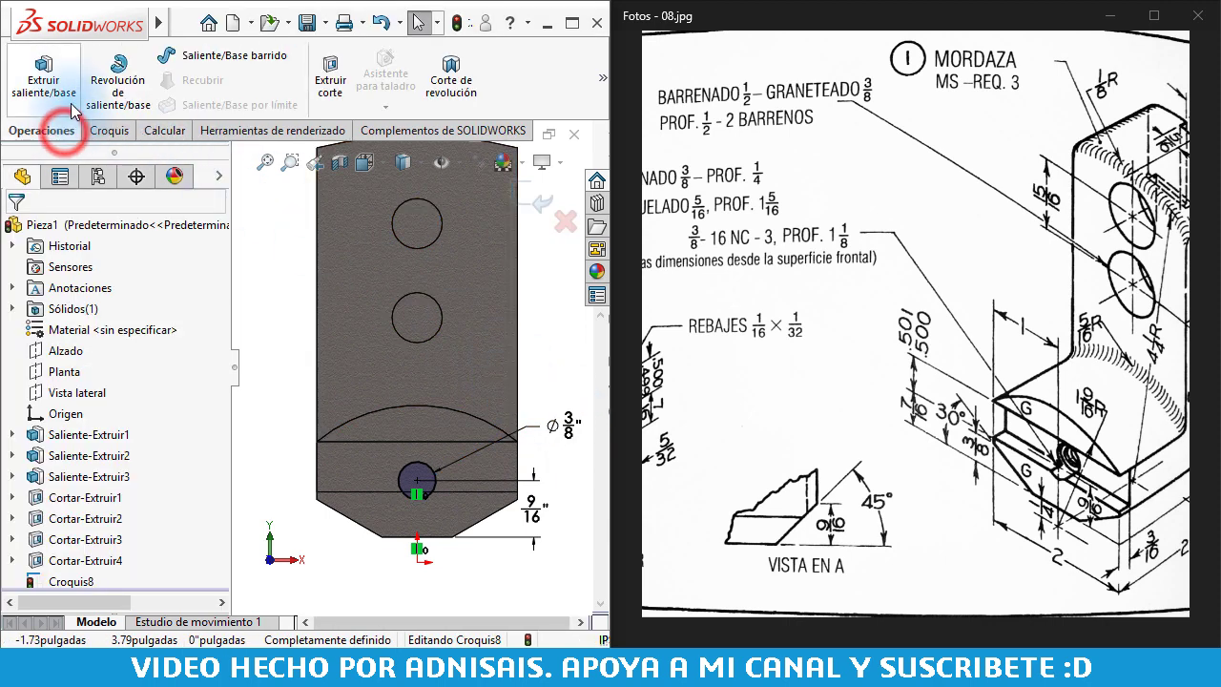
Cut the Ø3/8" circle 0.25" deep into the lower lip to form the recess
{"action": "left_click", "coordinate": [330, 90]}
{"action": "left_click", "coordinate": [710, 238]}
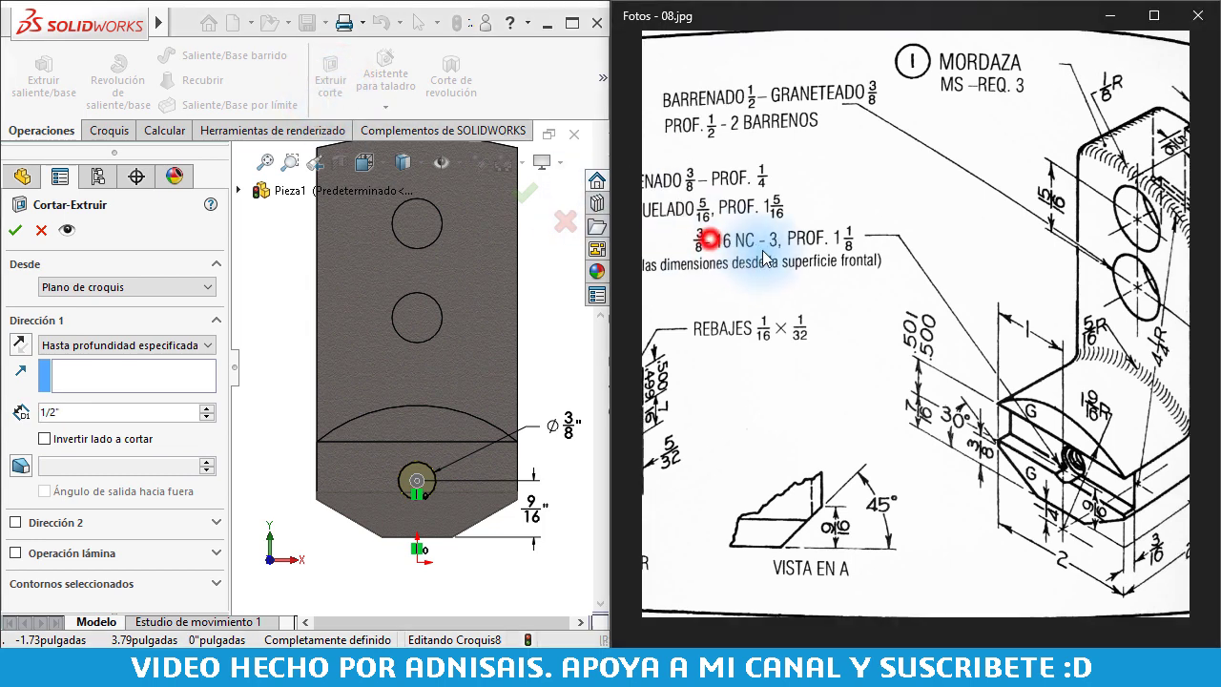
{"action": "left_click", "coordinate": [92, 413]}
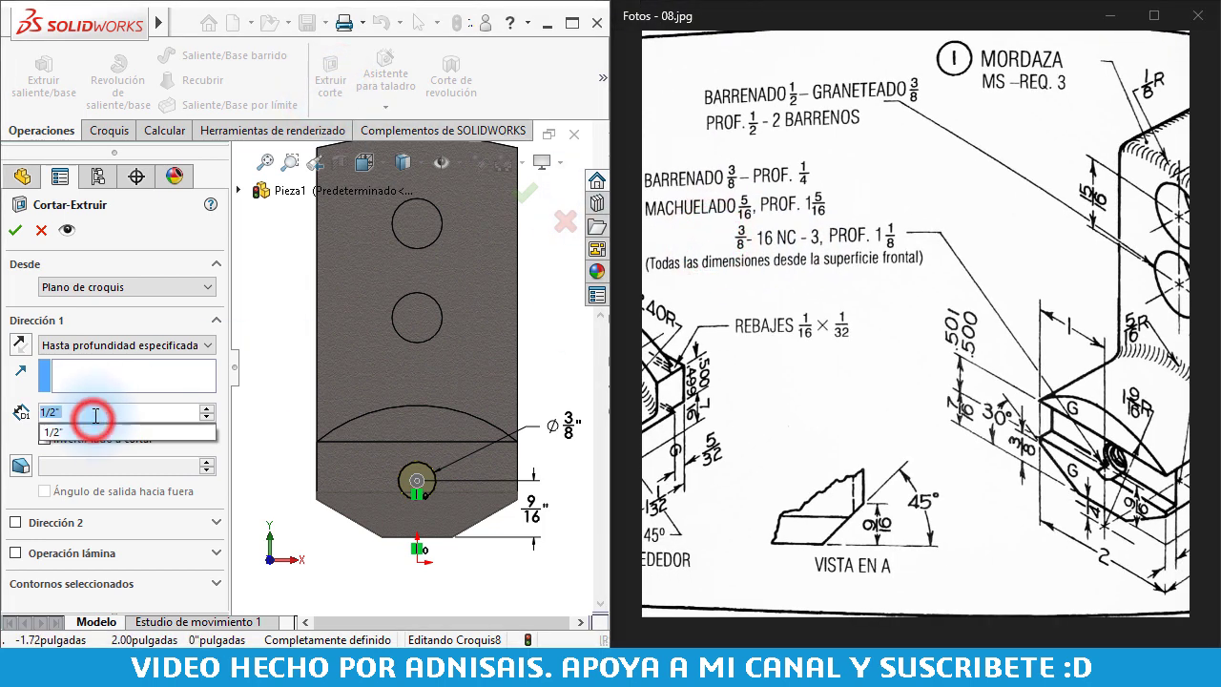
{"action": "type", "text": ".25"}
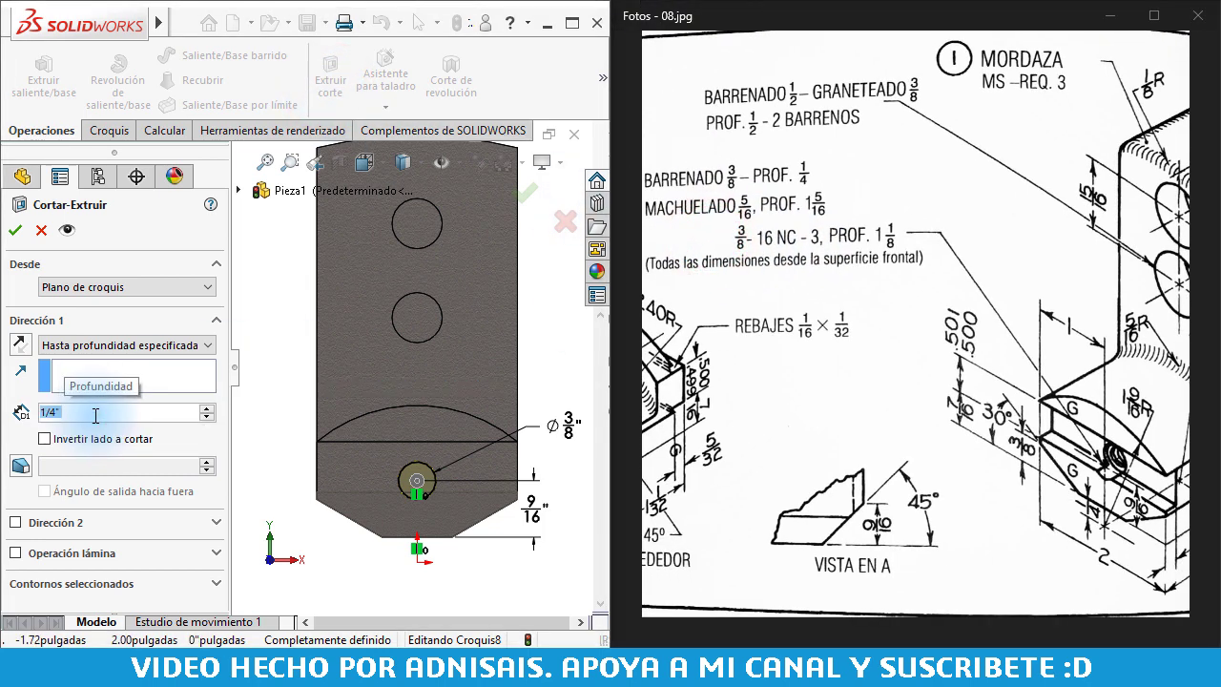
{"action": "key", "text": "Return"}
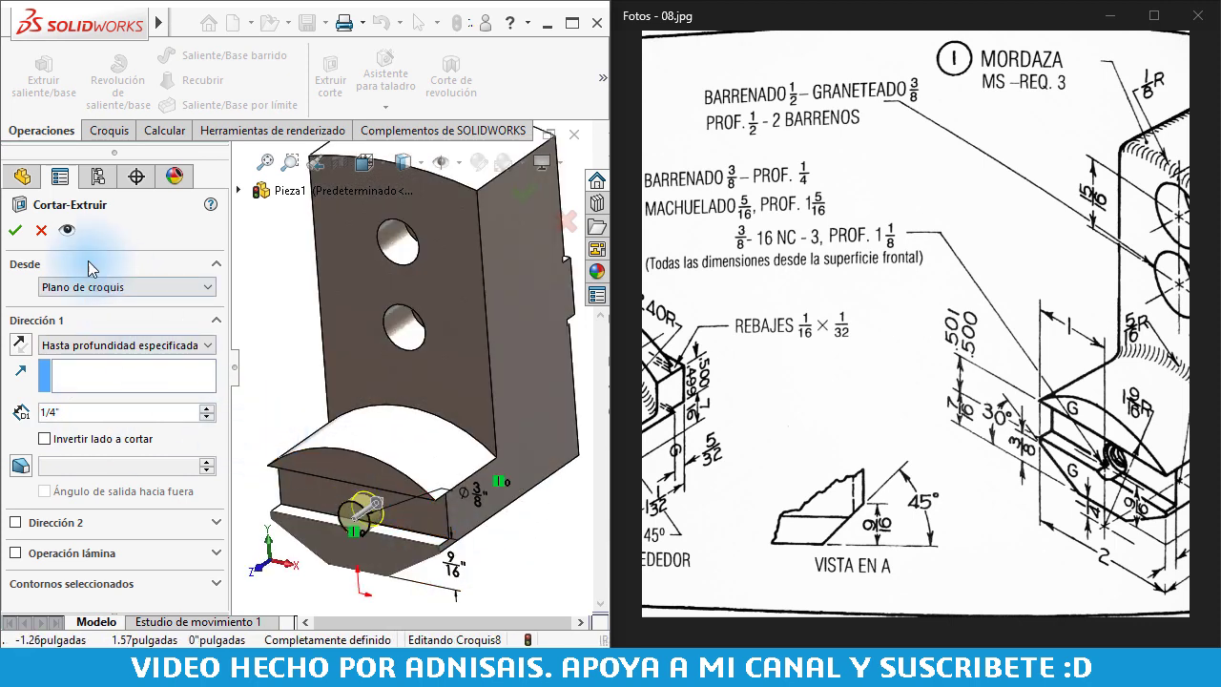
{"action": "left_click", "coordinate": [15, 230]}
{"action": "scroll", "coordinate": [366, 556], "scroll_direction": "down", "scroll_amount": 2}
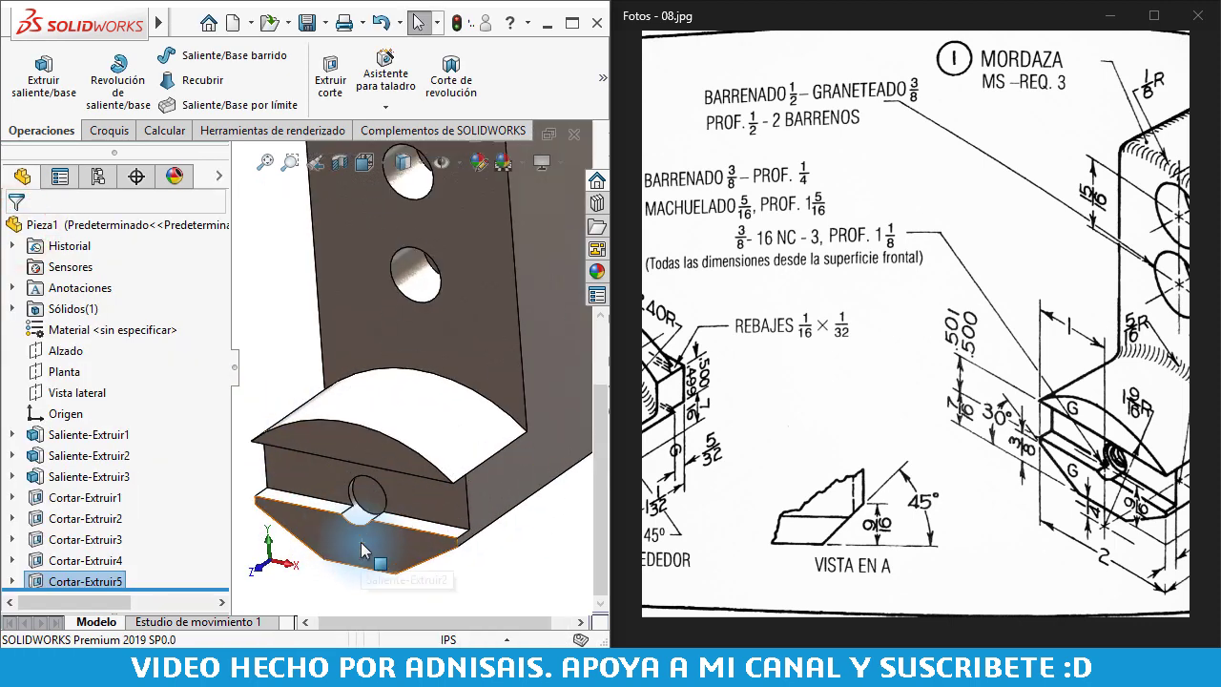
{"action": "scroll", "coordinate": [377, 534], "scroll_direction": "down", "scroll_amount": 2}
{"action": "middle_click_drag", "start_coordinate": [389, 490], "coordinate": [419, 454], "text": "ctrl"}
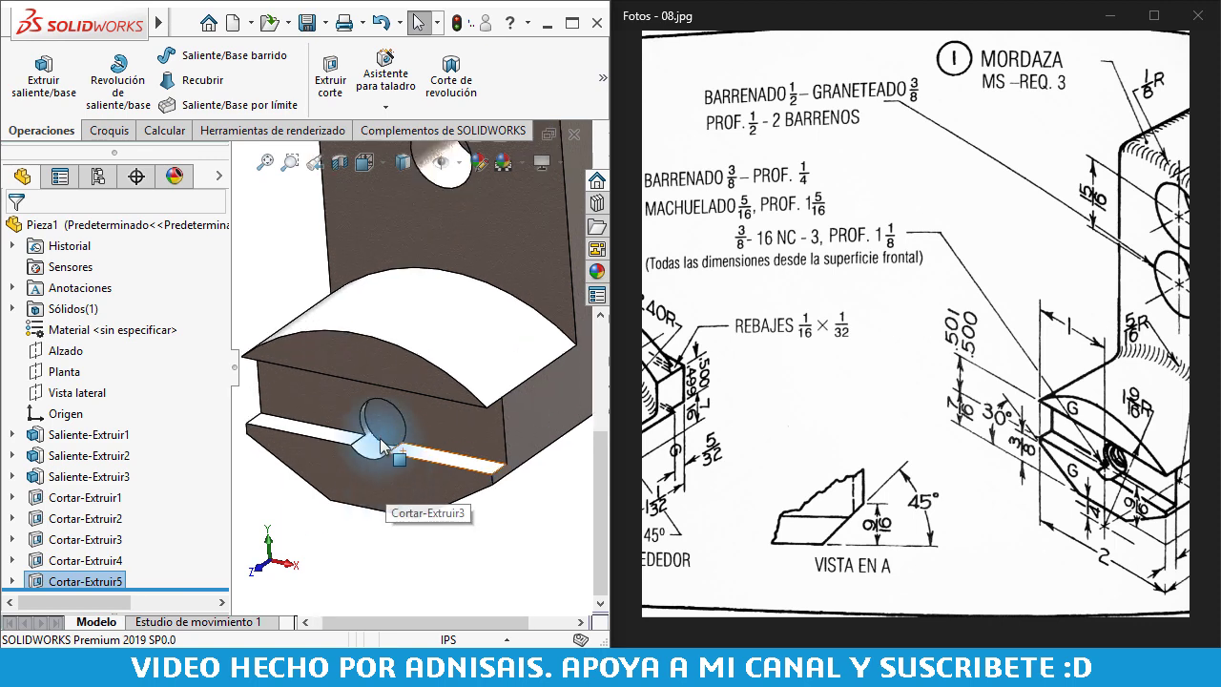
{"action": "left_click", "coordinate": [516, 541]}
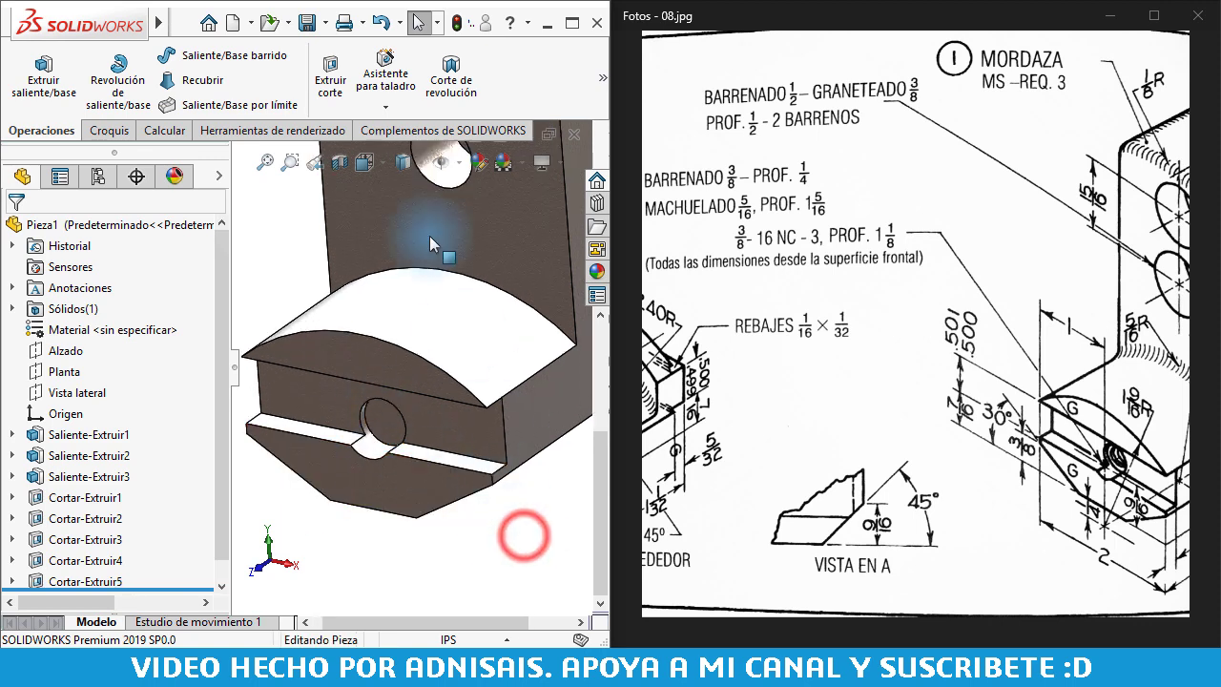
Start a Hole Wizard tapped hole with the 3/8-16 thread size
{"action": "left_click", "coordinate": [381, 80]}
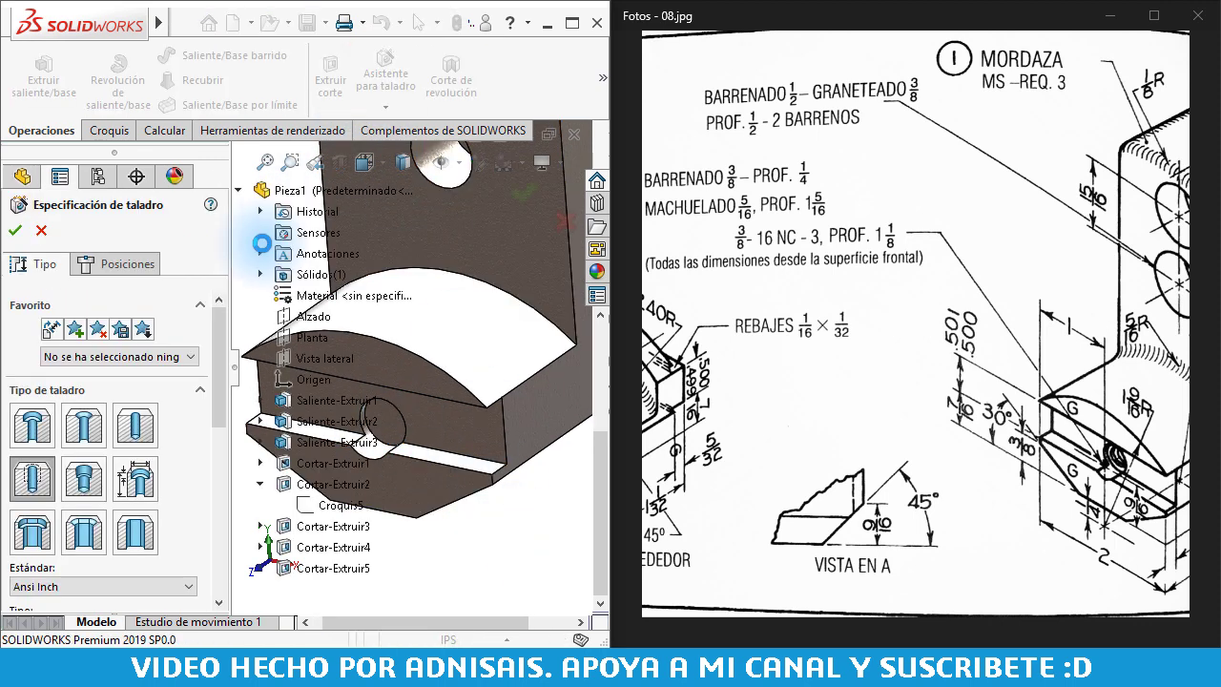
{"action": "left_click_drag", "start_coordinate": [219, 367], "coordinate": [218, 441]}
{"action": "left_click", "coordinate": [150, 505]}
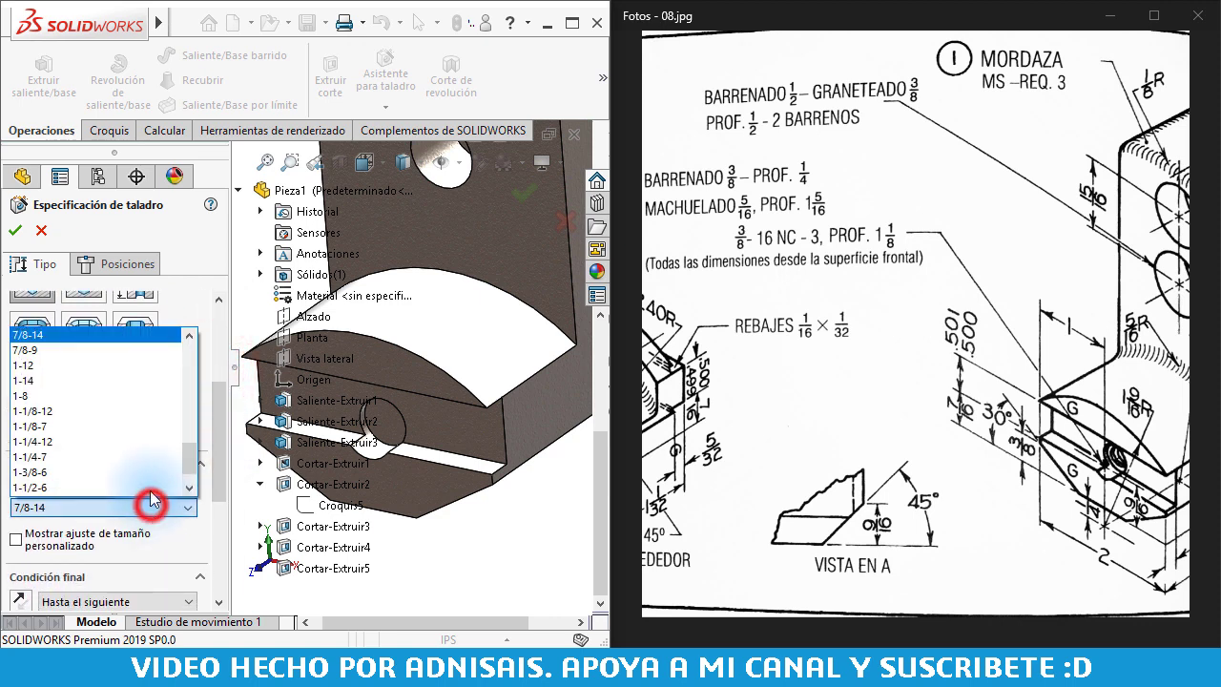
{"action": "scroll", "coordinate": [96, 419], "scroll_direction": "up", "scroll_amount": 2}
{"action": "scroll", "coordinate": [36, 408], "scroll_direction": "up", "scroll_amount": 2}
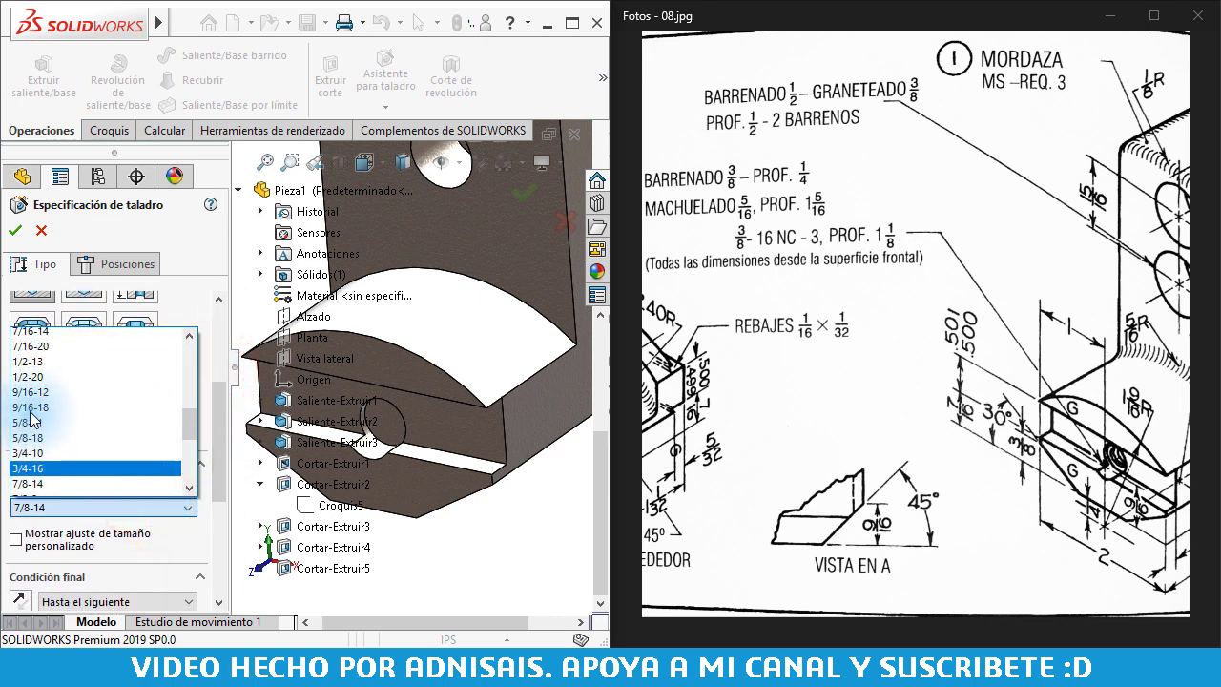
{"action": "left_click", "coordinate": [36, 335]}
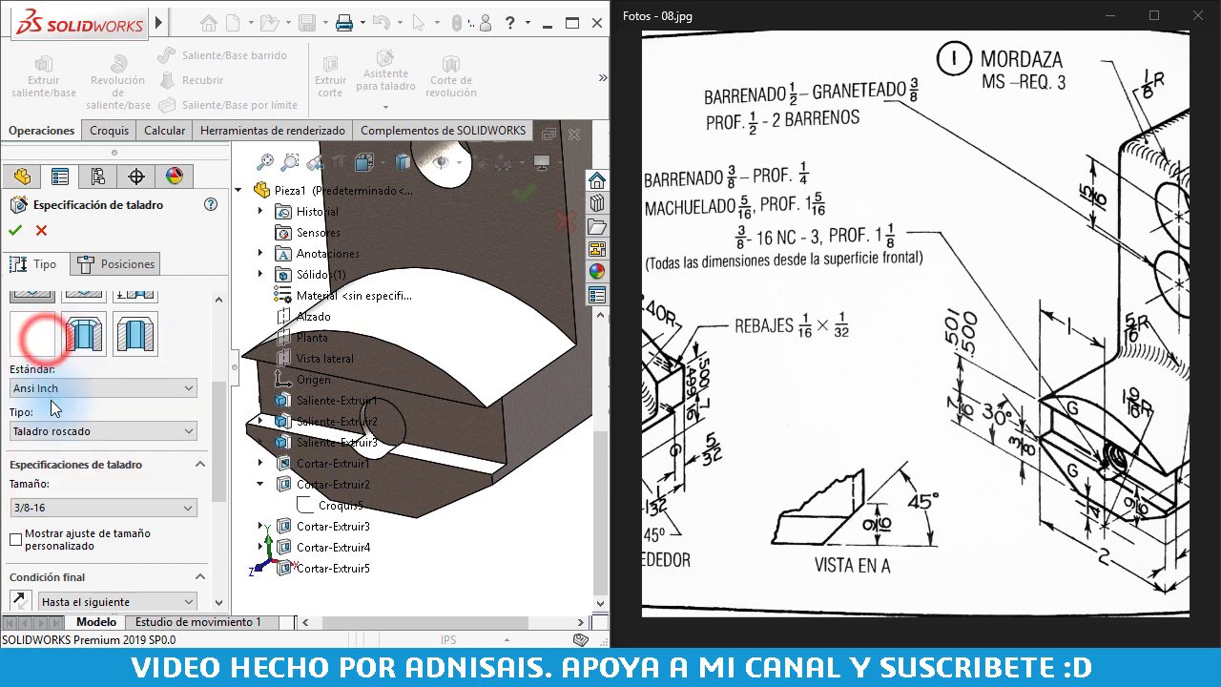
Set the hole depth and thread depth both to a blind 1.125"
{"action": "left_click_drag", "start_coordinate": [218, 448], "coordinate": [218, 515]}
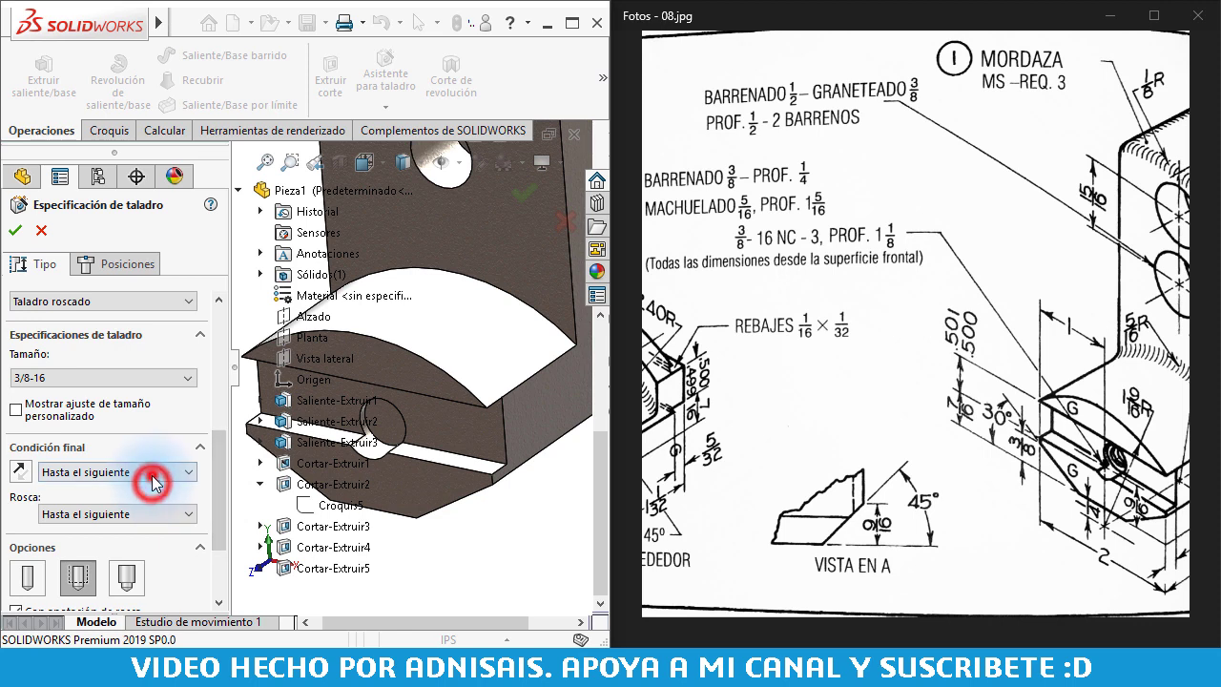
{"action": "left_click", "coordinate": [152, 481]}
{"action": "left_click", "coordinate": [126, 494]}
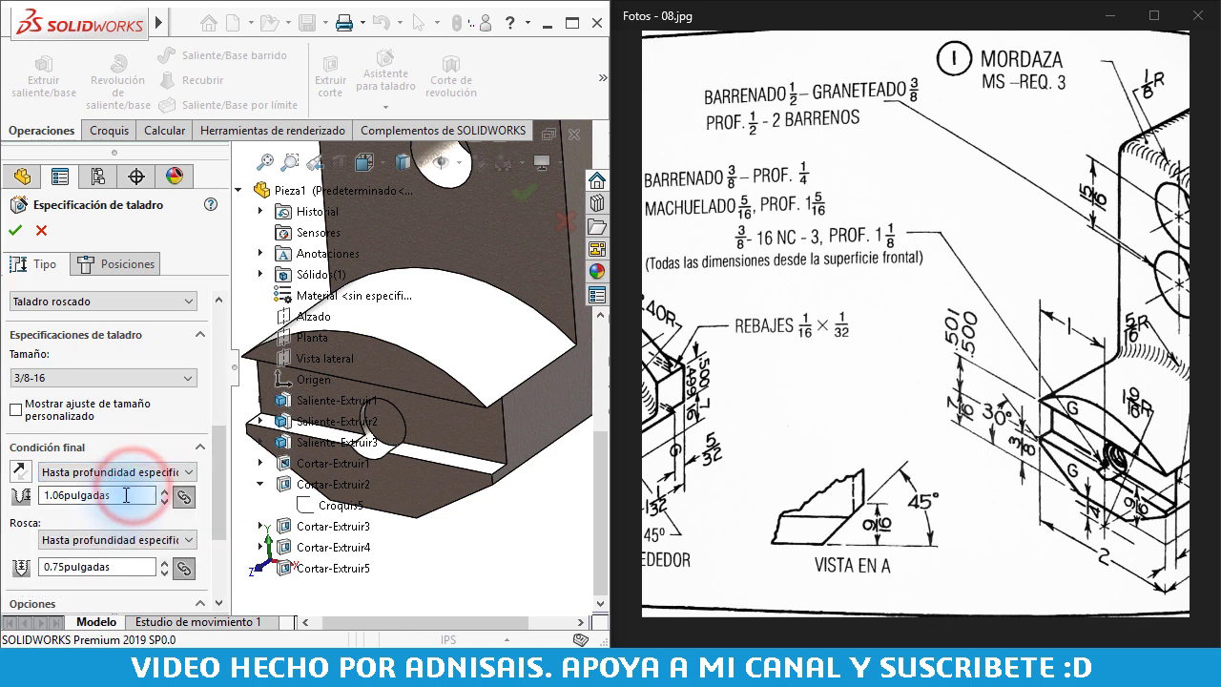
{"action": "double_click", "coordinate": [107, 495]}
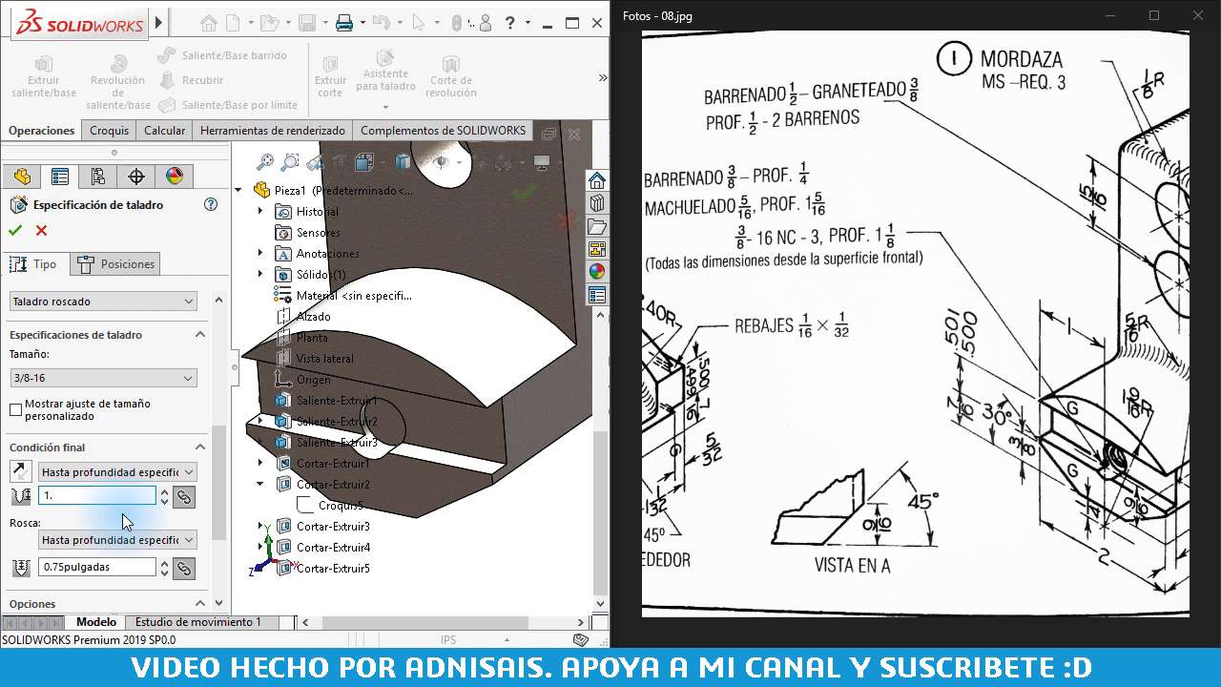
{"action": "type", "text": "125"}
{"action": "key", "text": "Return"}
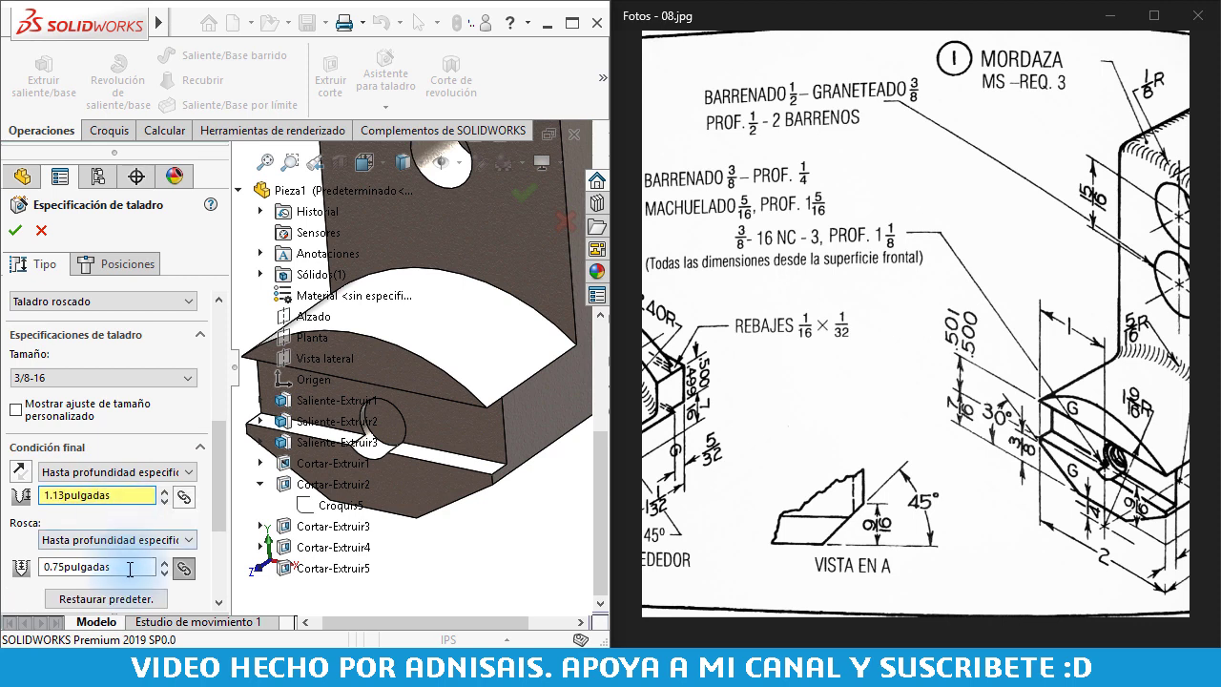
{"action": "left_click_drag", "start_coordinate": [219, 481], "coordinate": [218, 521]}
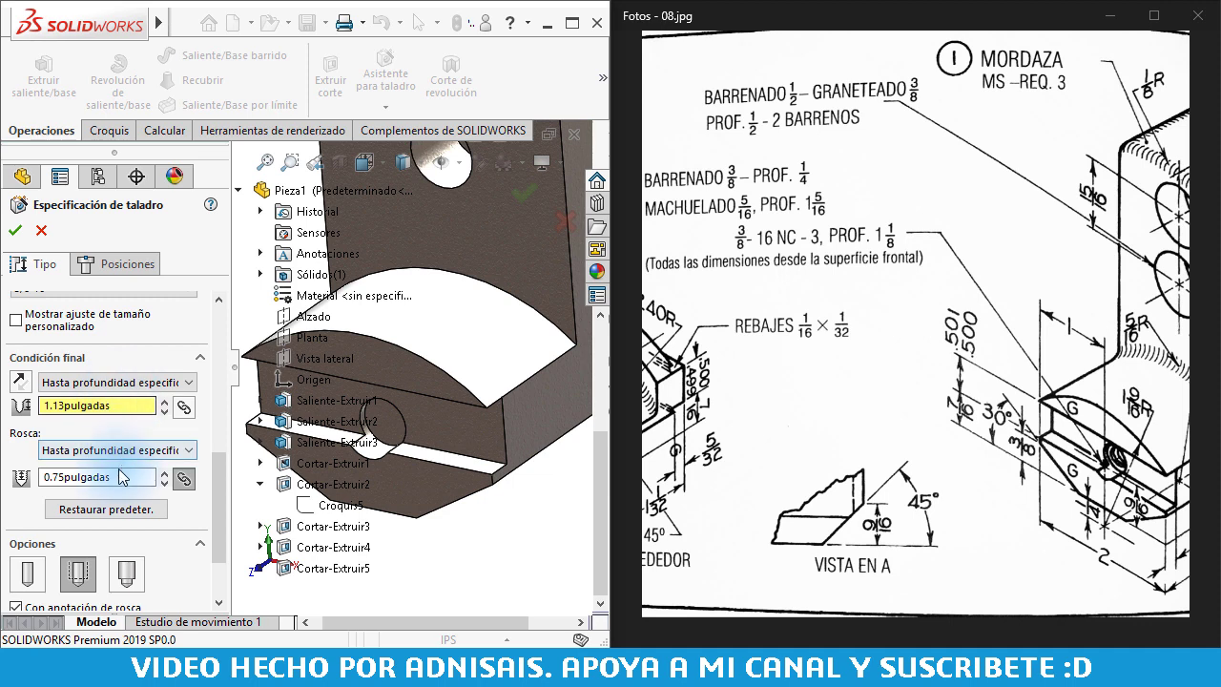
{"action": "left_click", "coordinate": [185, 479]}
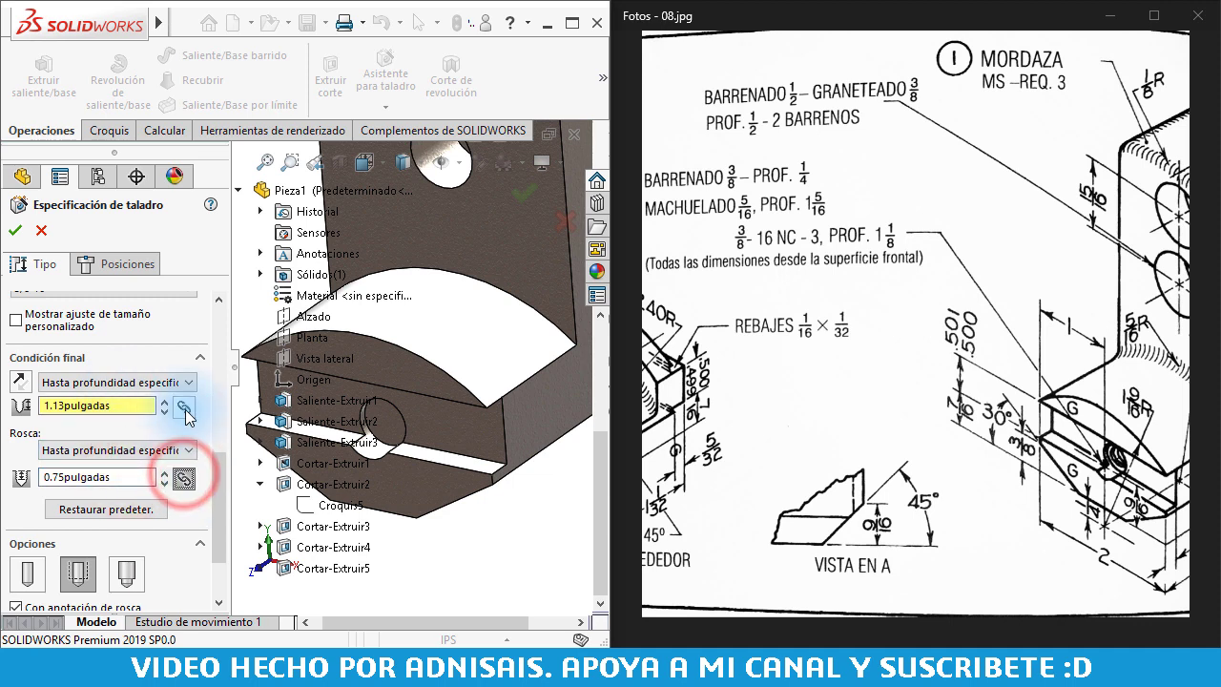
{"action": "double_click", "coordinate": [115, 478]}
{"action": "type", "text": "1.125"}
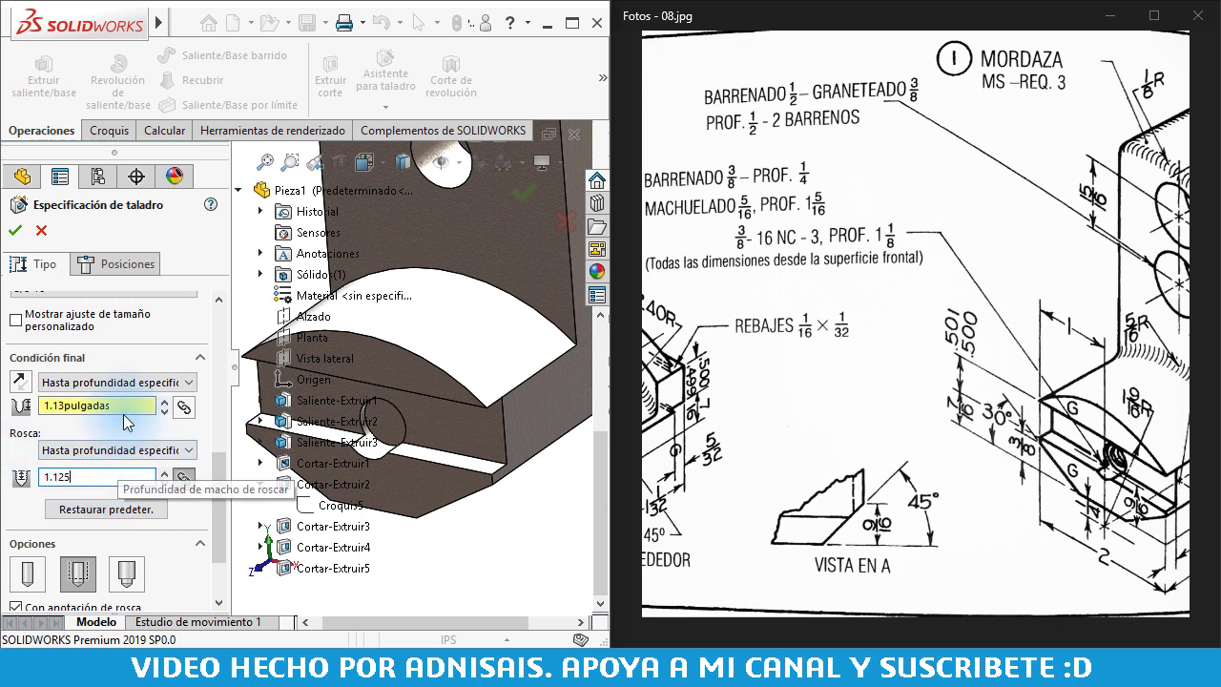
{"action": "left_click", "coordinate": [137, 400]}
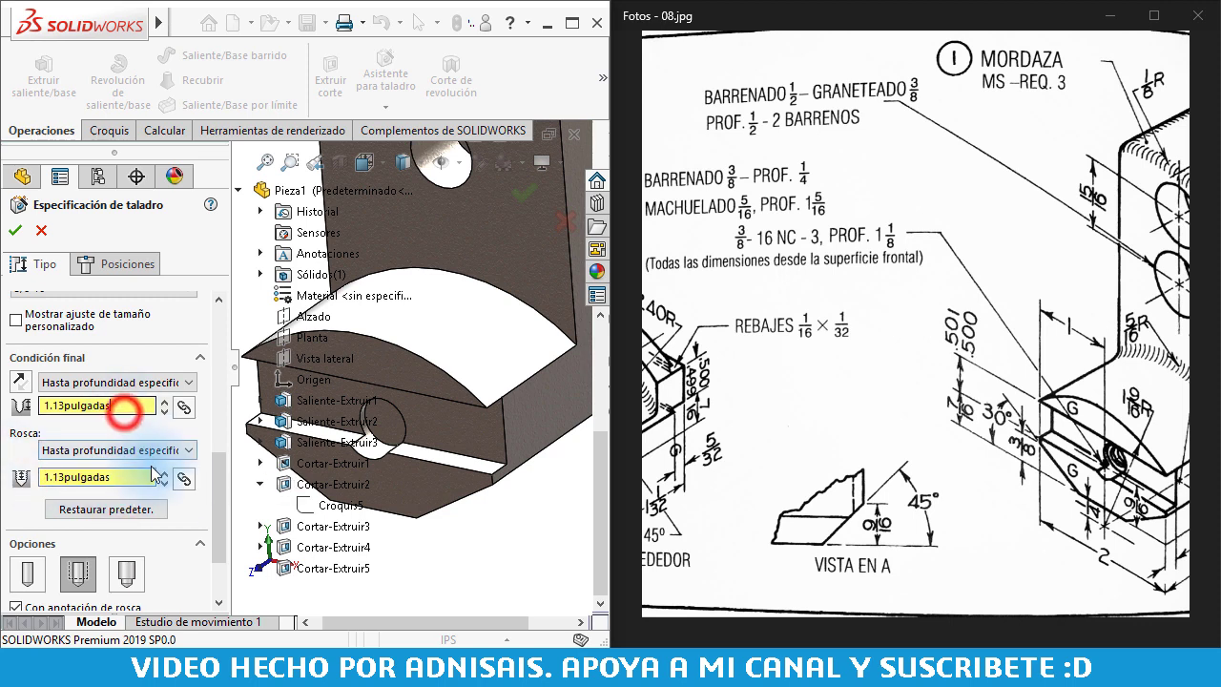
{"action": "left_click", "coordinate": [216, 460]}
{"action": "left_click_drag", "start_coordinate": [220, 474], "coordinate": [220, 513]}
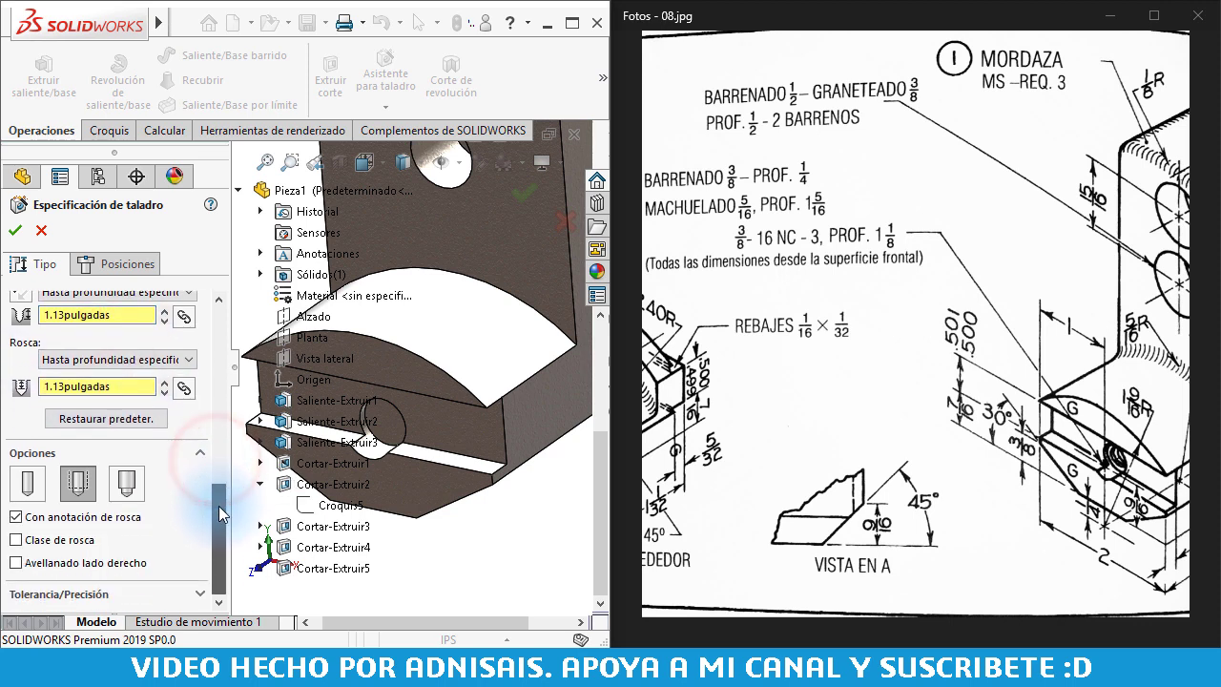
Place the tapped hole at the centre of the recess face and confirm
{"action": "left_click", "coordinate": [128, 263]}
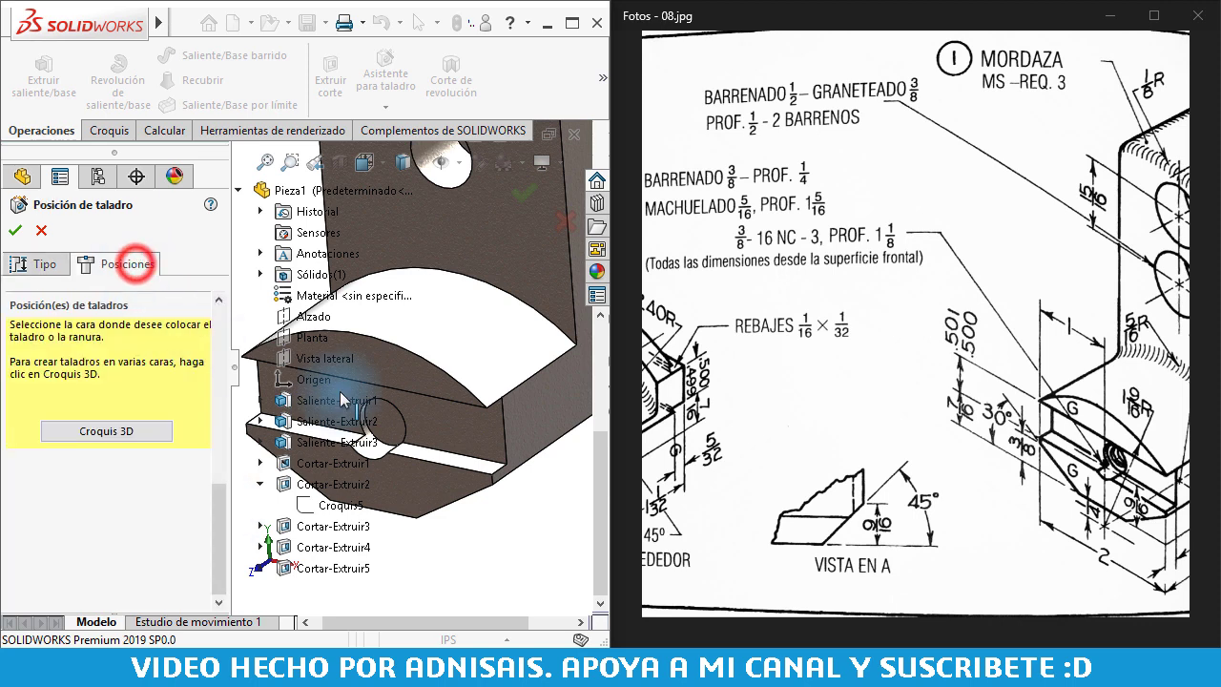
{"action": "left_click", "coordinate": [393, 419]}
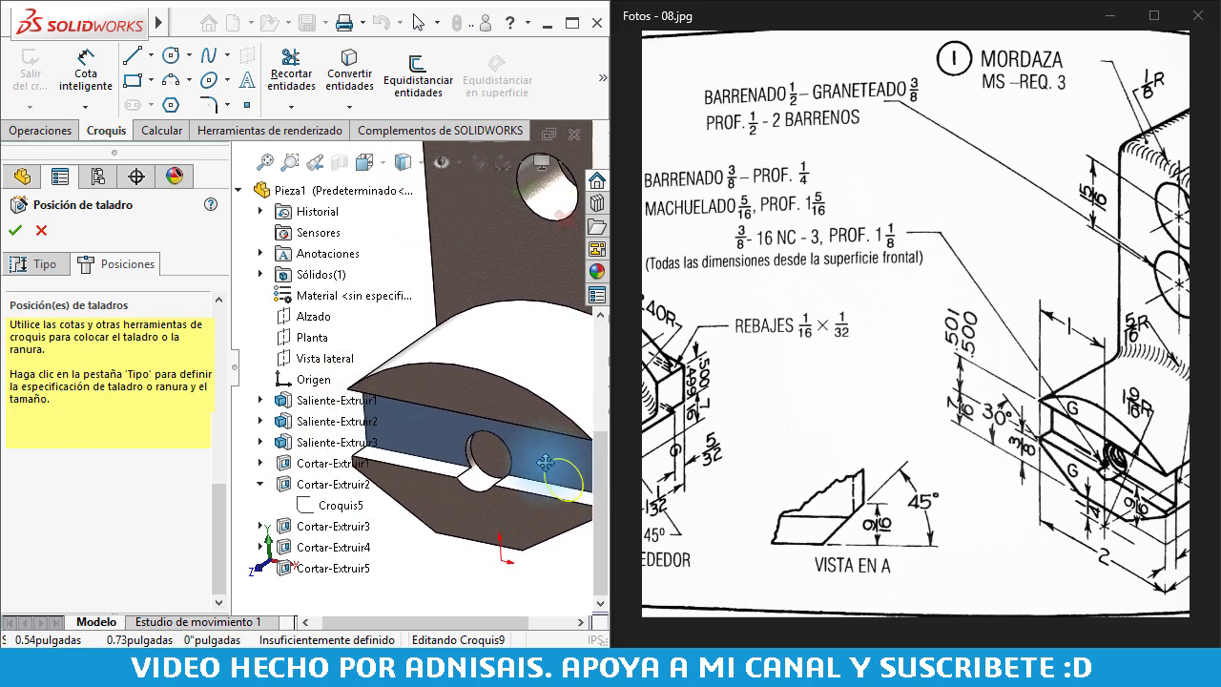
{"action": "left_click", "coordinate": [479, 426]}
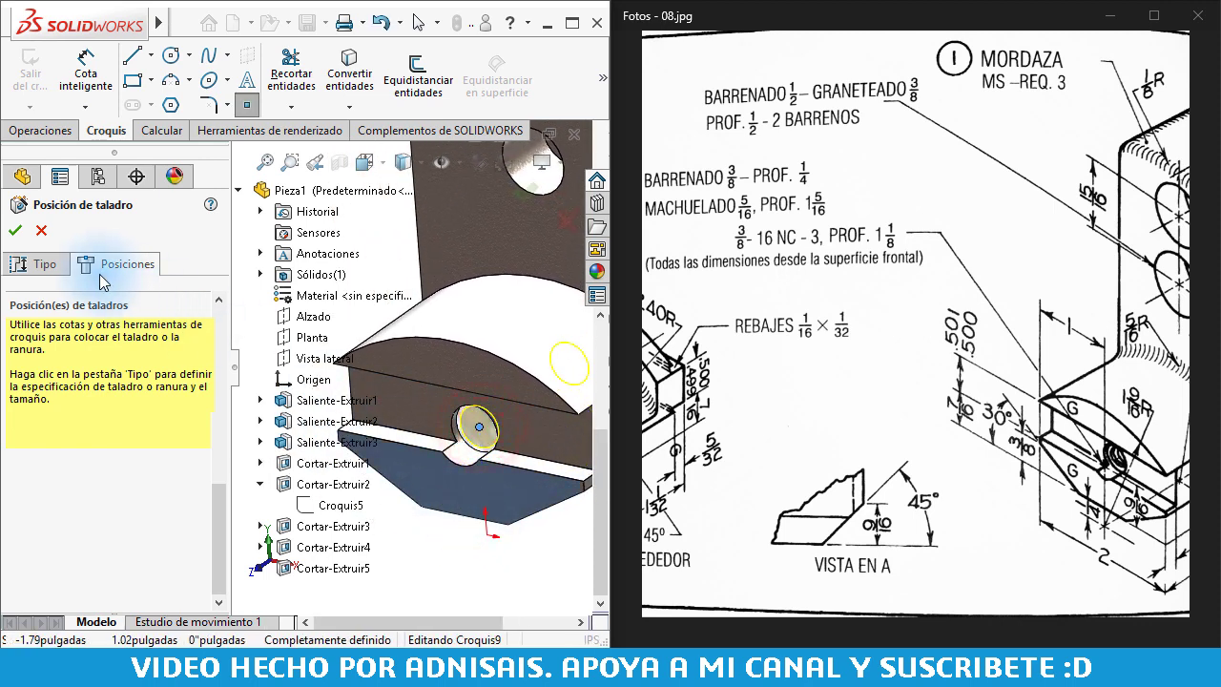
{"action": "left_click", "coordinate": [16, 232]}
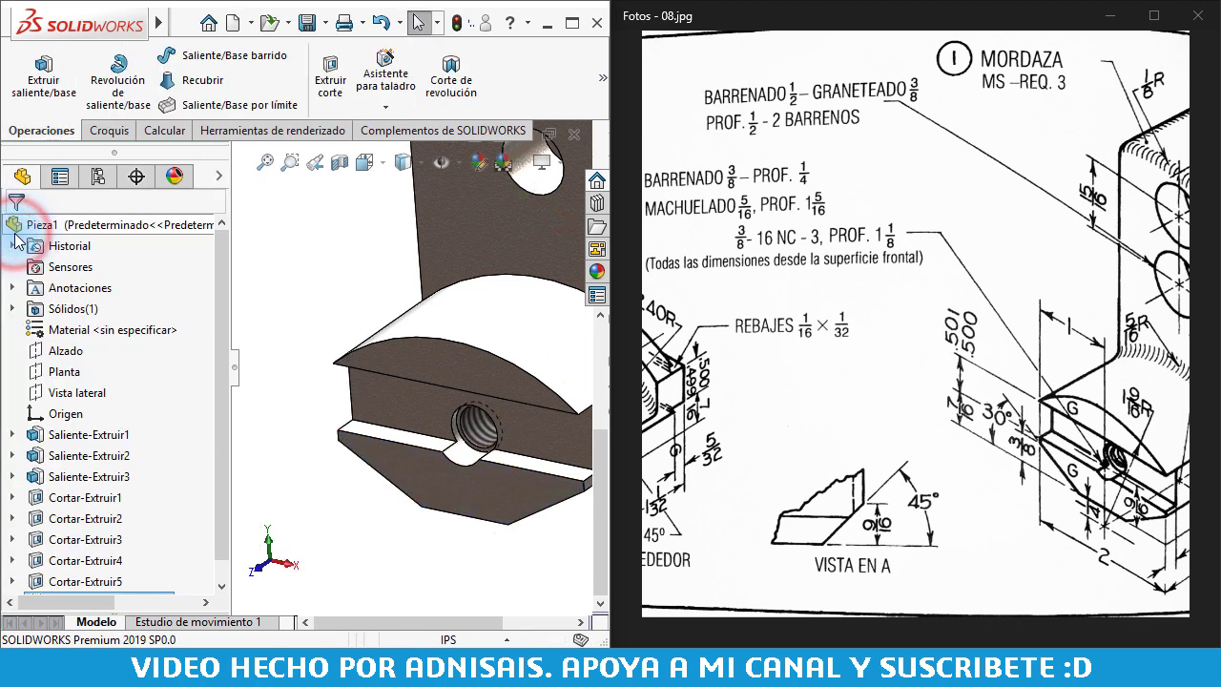
Show the part in isometric view and select the Vista lateral plane
{"action": "middle_click_drag", "start_coordinate": [491, 529], "coordinate": [551, 556]}
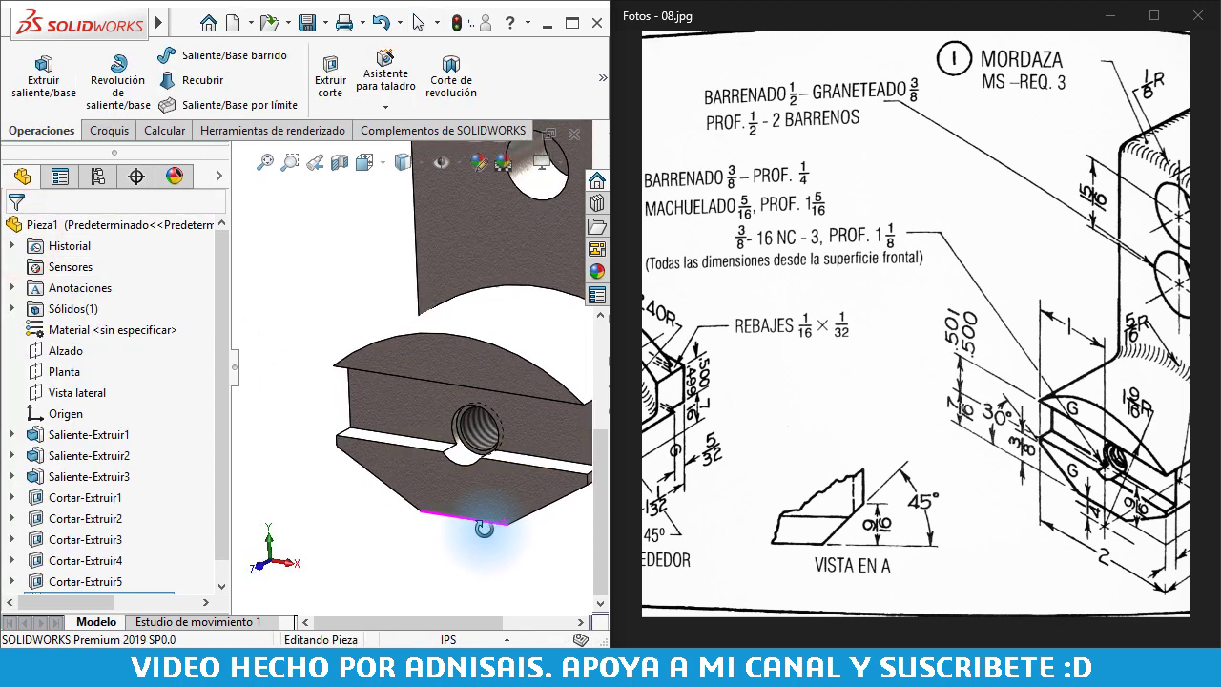
{"action": "left_click", "coordinate": [558, 570]}
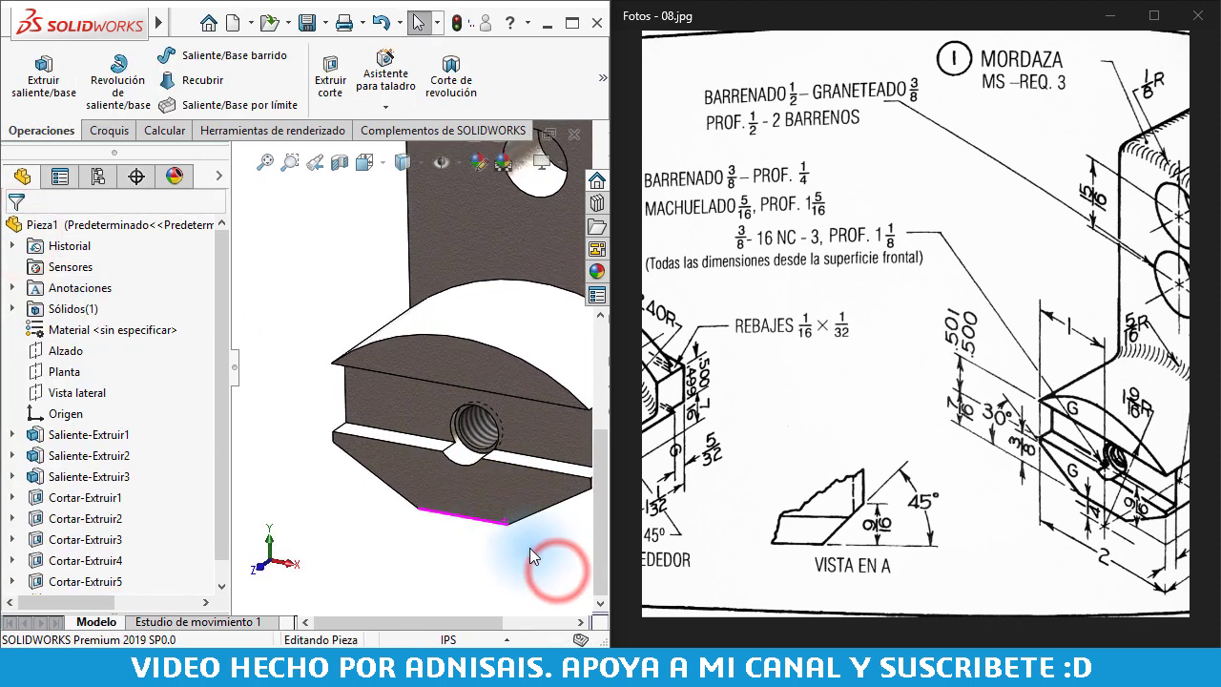
{"action": "key", "text": "ctrl+7"}
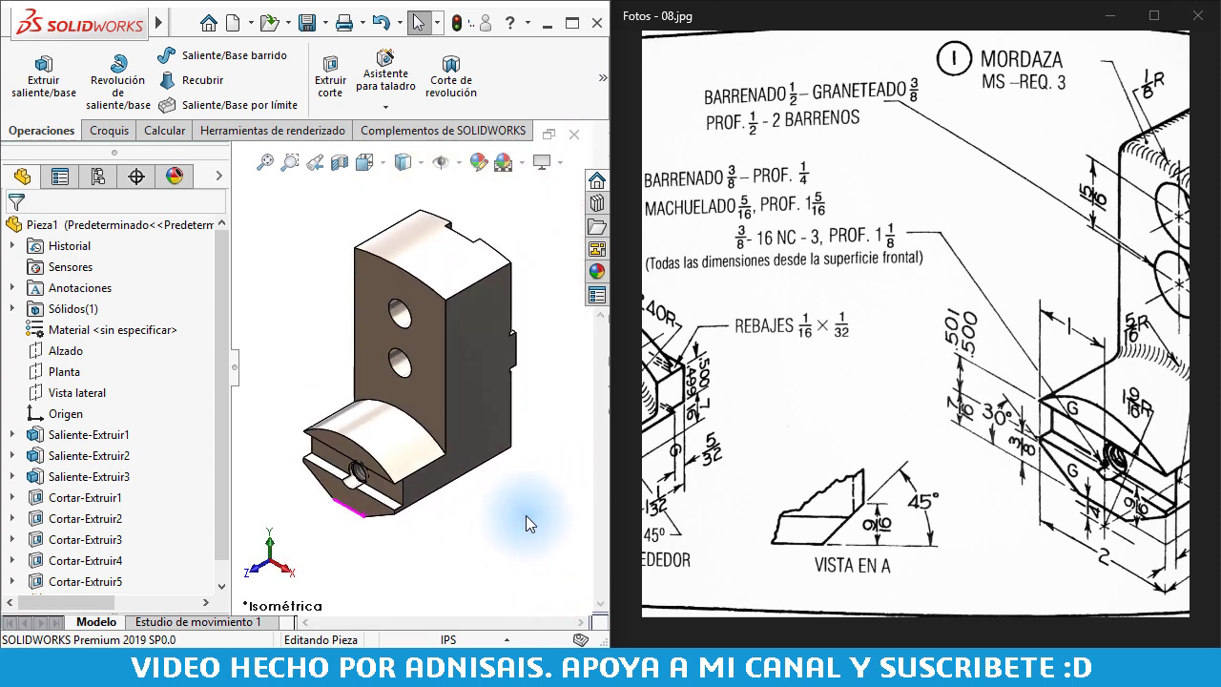
{"action": "left_click", "coordinate": [525, 514]}
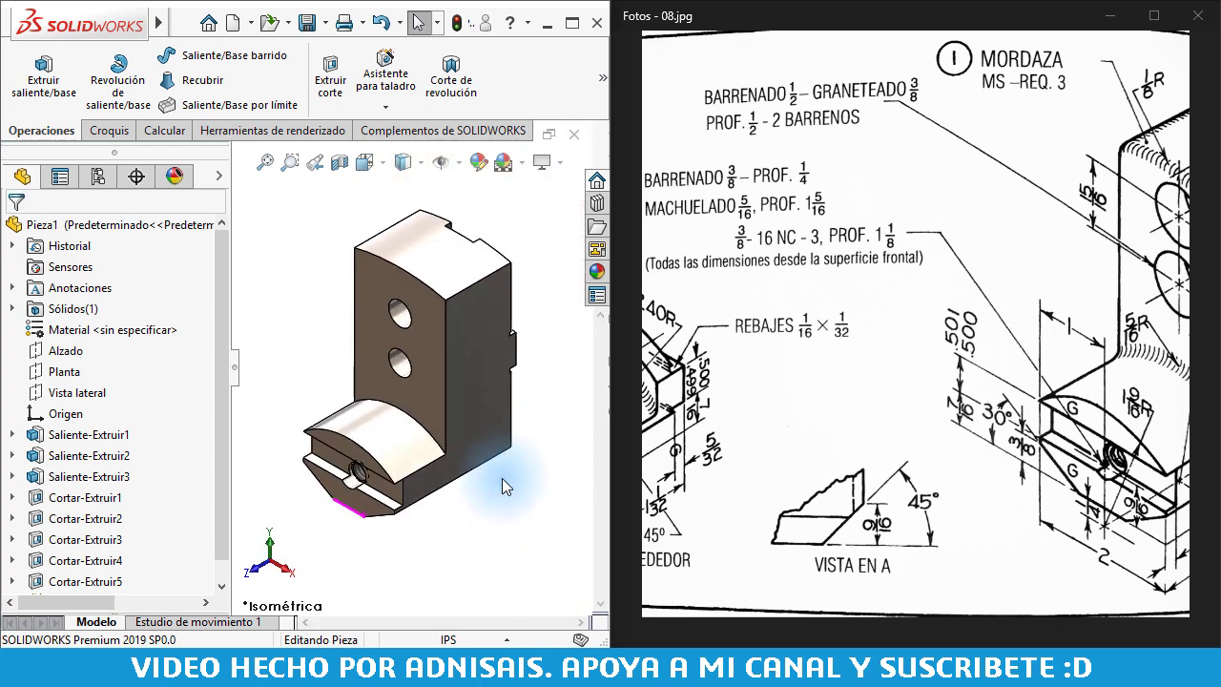
{"action": "left_click_drag", "start_coordinate": [942, 401], "coordinate": [890, 386]}
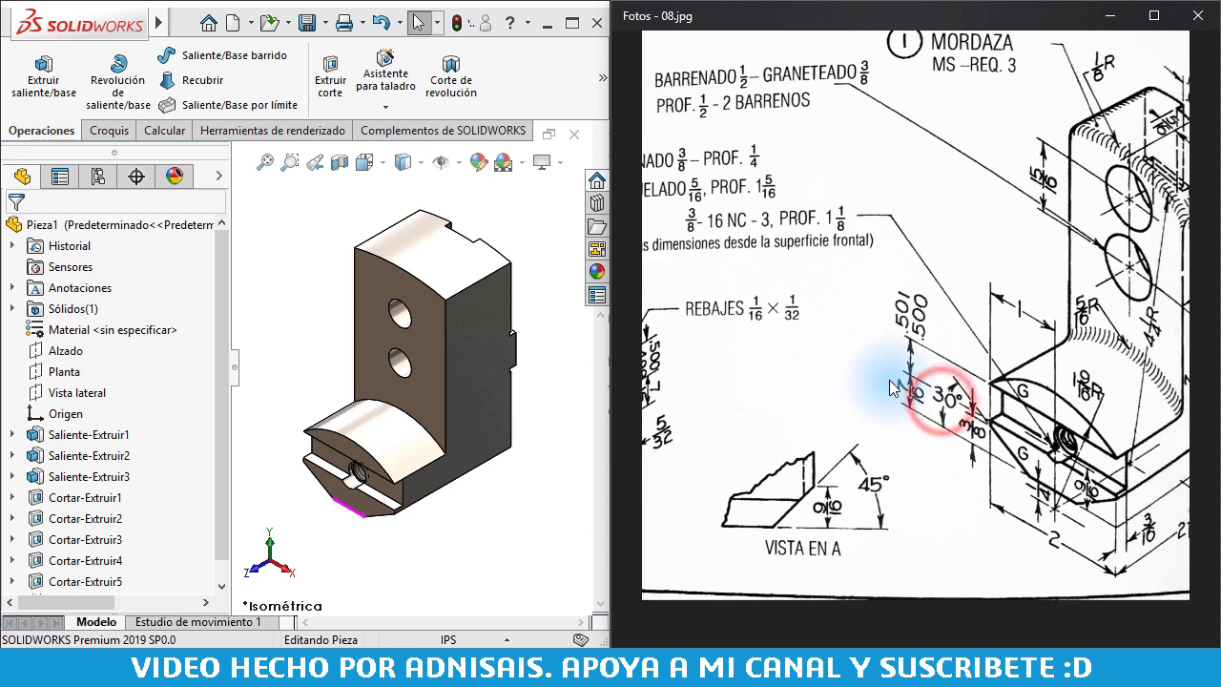
{"action": "left_click", "coordinate": [490, 525]}
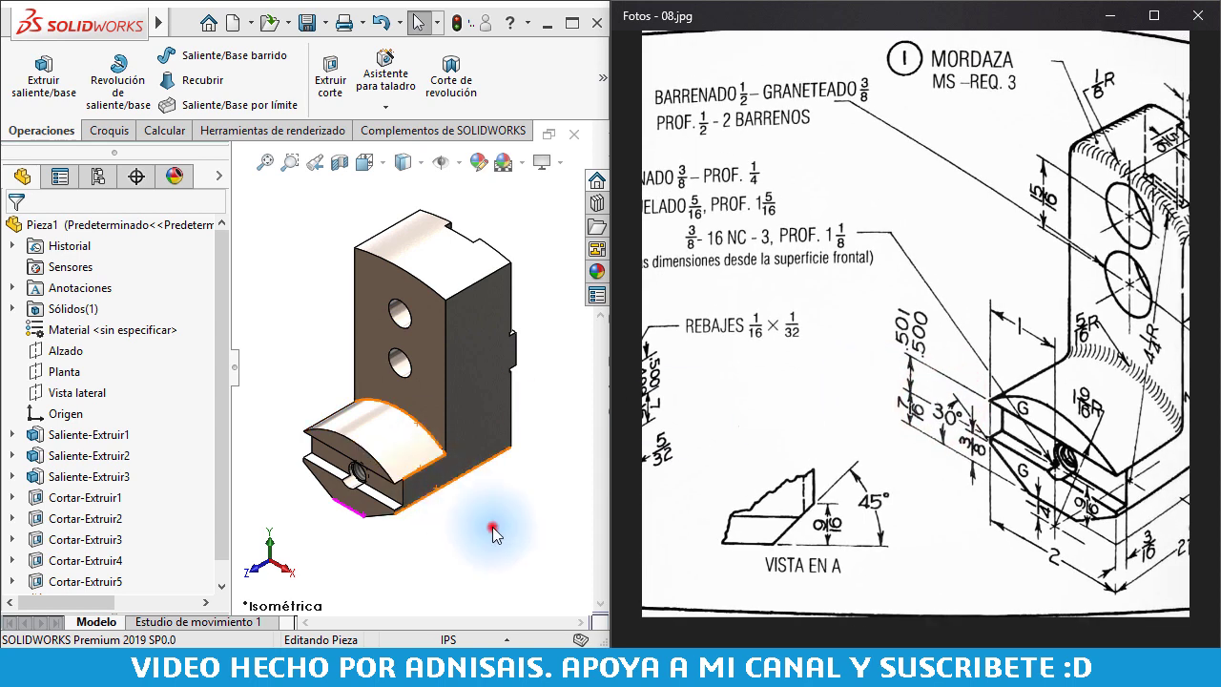
{"action": "left_click", "coordinate": [92, 394]}
Start a sketch on Vista lateral and draw a closed triangle at the bottom corner
{"action": "left_click", "coordinate": [98, 361]}
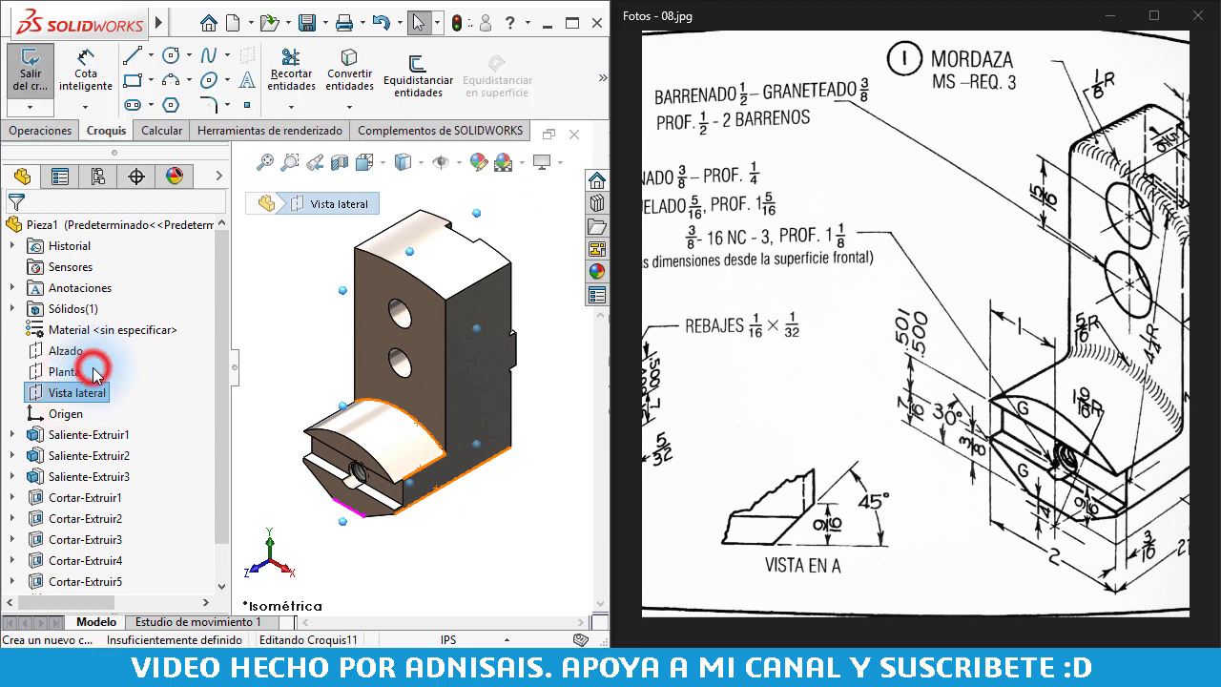
{"action": "left_click", "coordinate": [551, 515]}
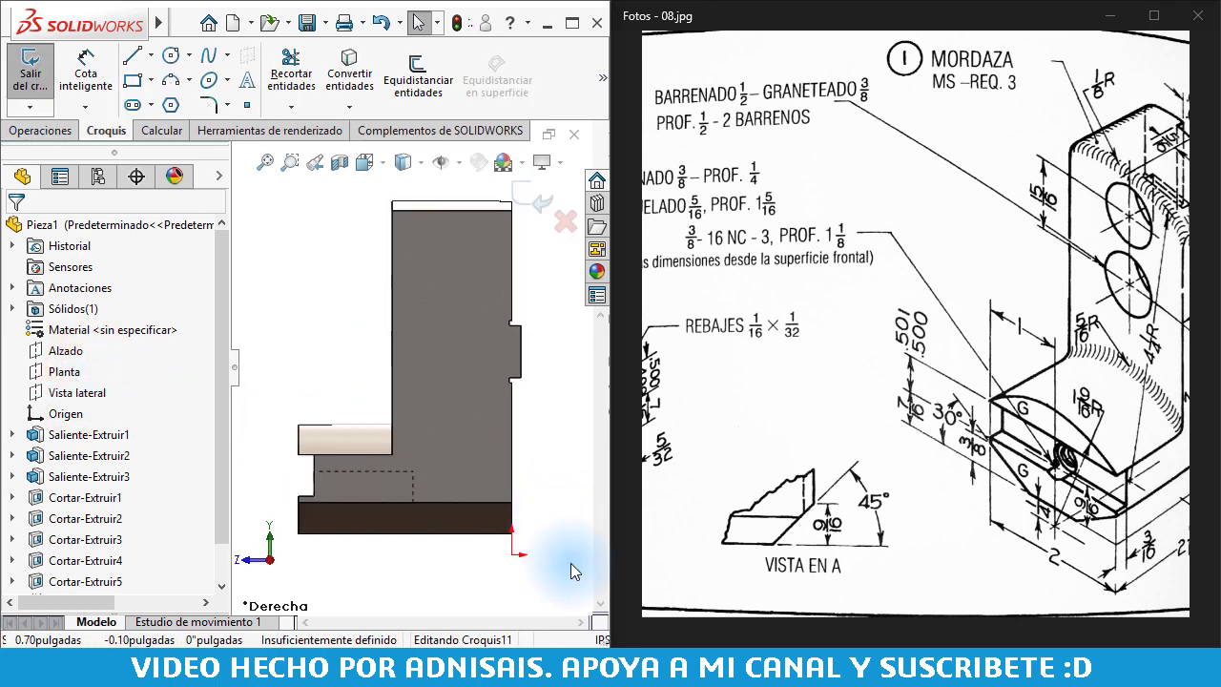
{"action": "right_click_drag", "start_coordinate": [572, 569], "coordinate": [520, 568]}
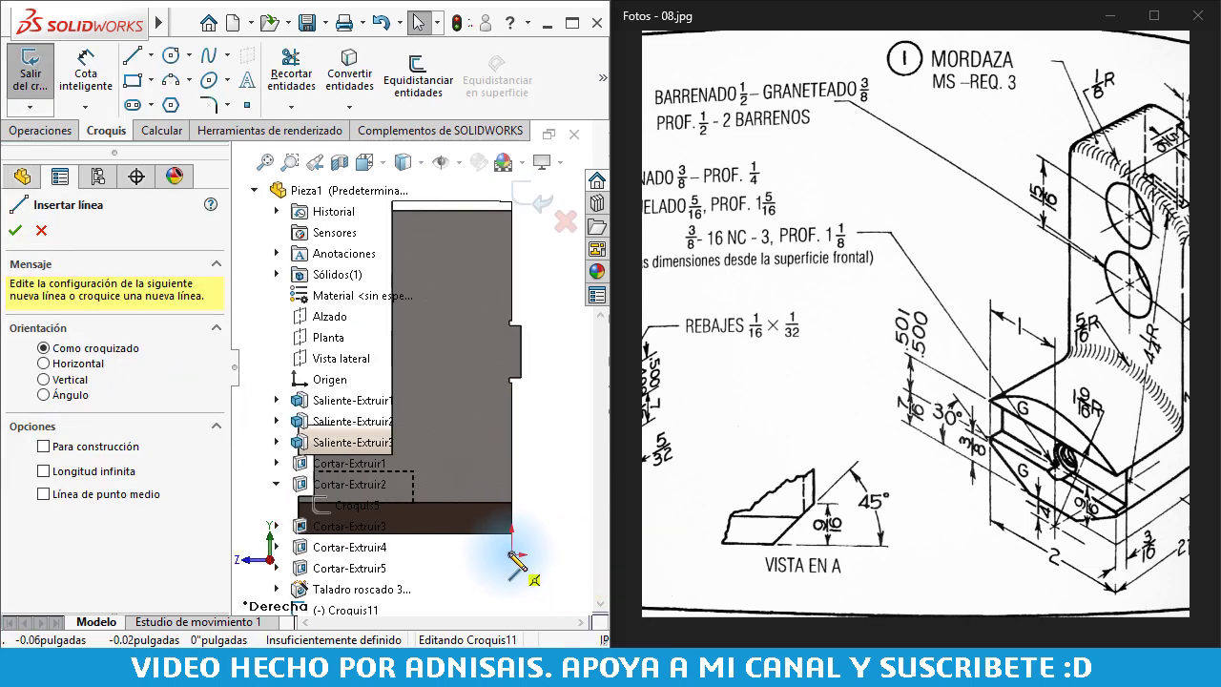
{"action": "scroll", "coordinate": [490, 539], "scroll_direction": "down", "scroll_amount": 2}
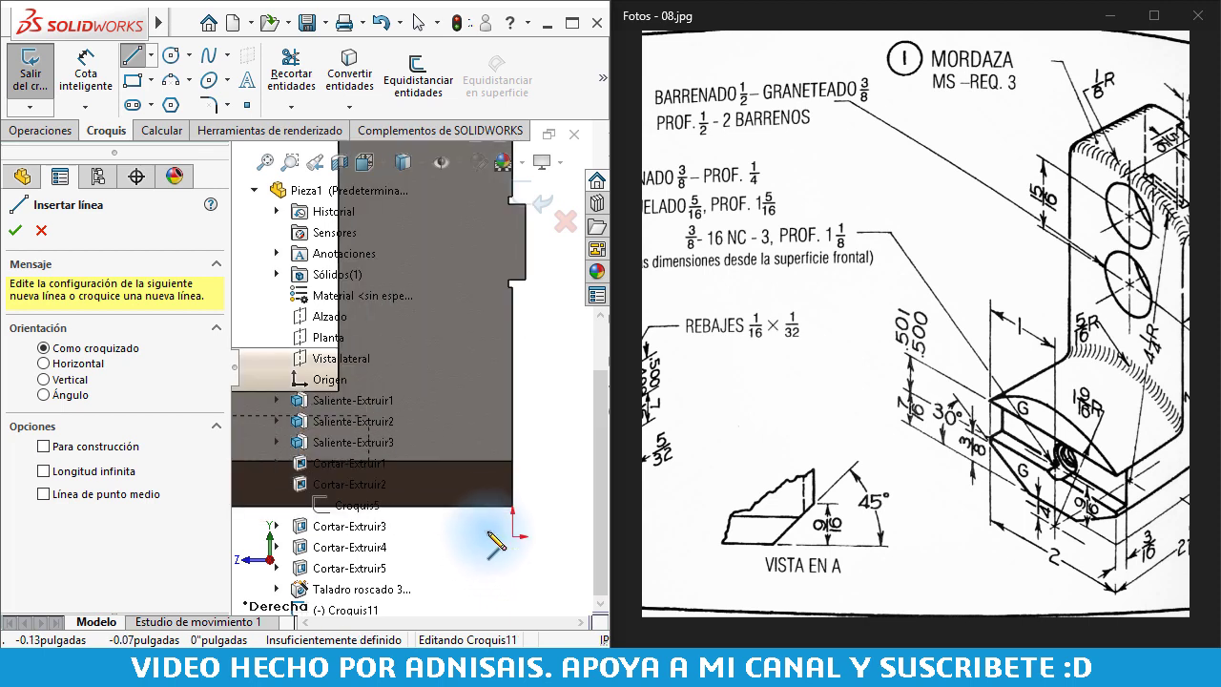
{"action": "left_click", "coordinate": [442, 506]}
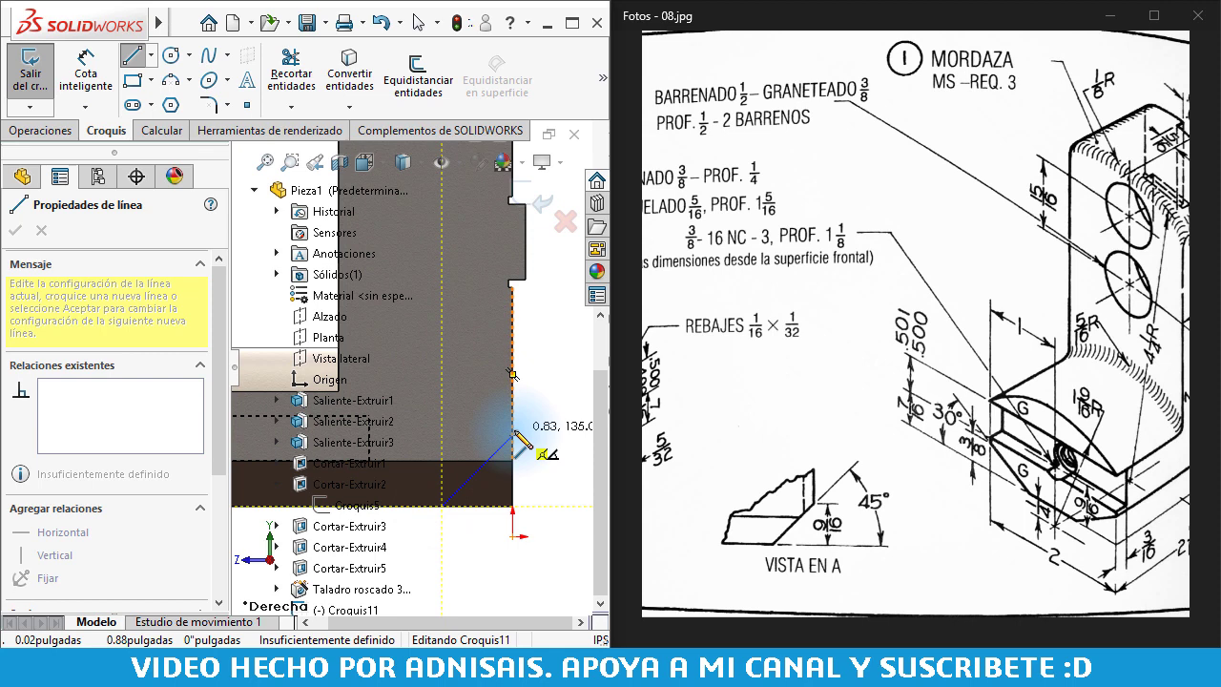
{"action": "left_click", "coordinate": [512, 435]}
{"action": "left_click", "coordinate": [512, 506]}
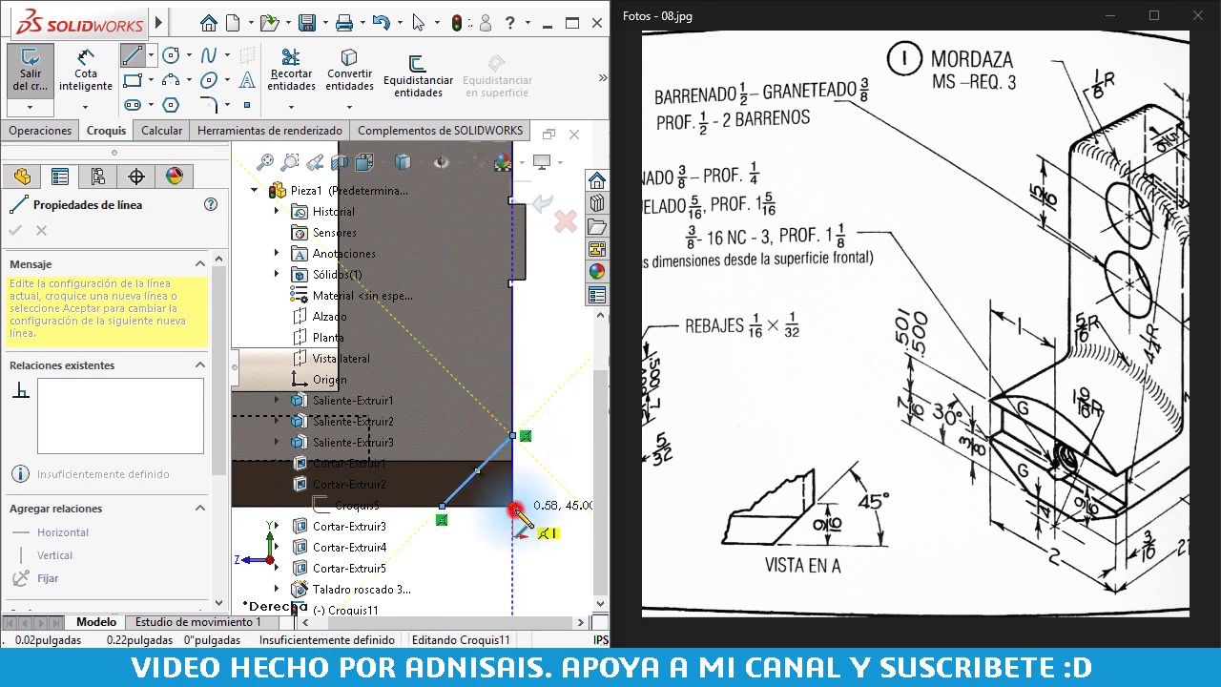
{"action": "left_click", "coordinate": [441, 505]}
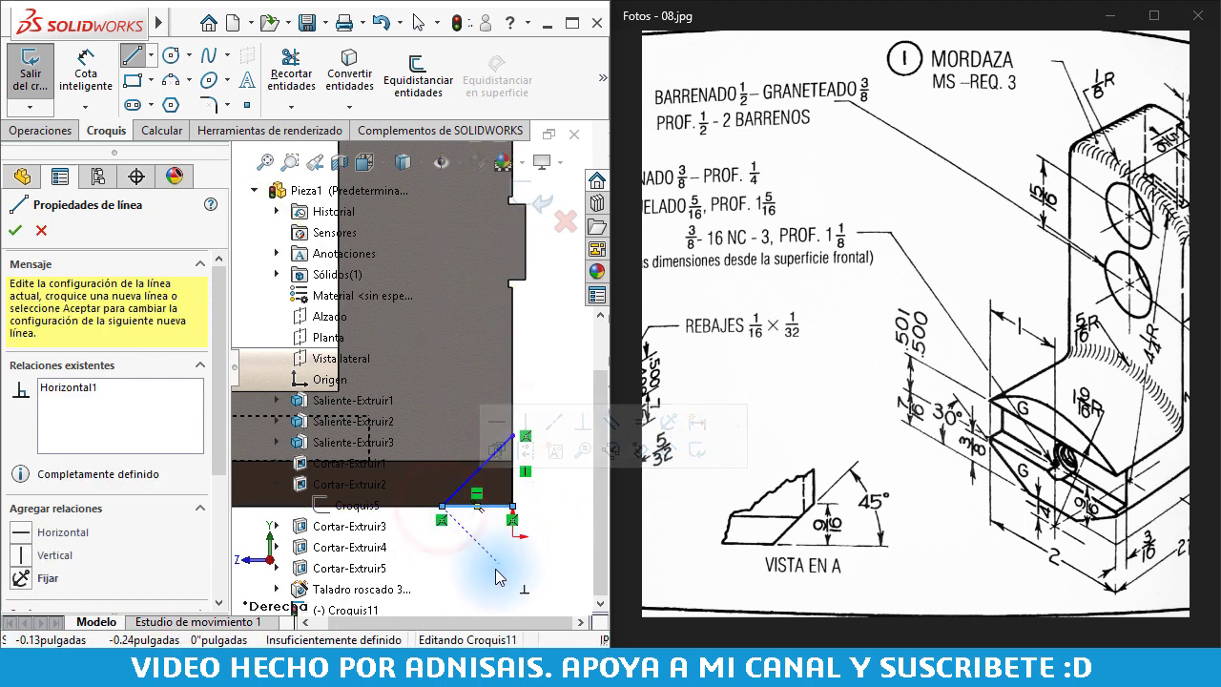
{"action": "key", "text": "Escape"}
{"action": "left_click", "coordinate": [556, 578]}
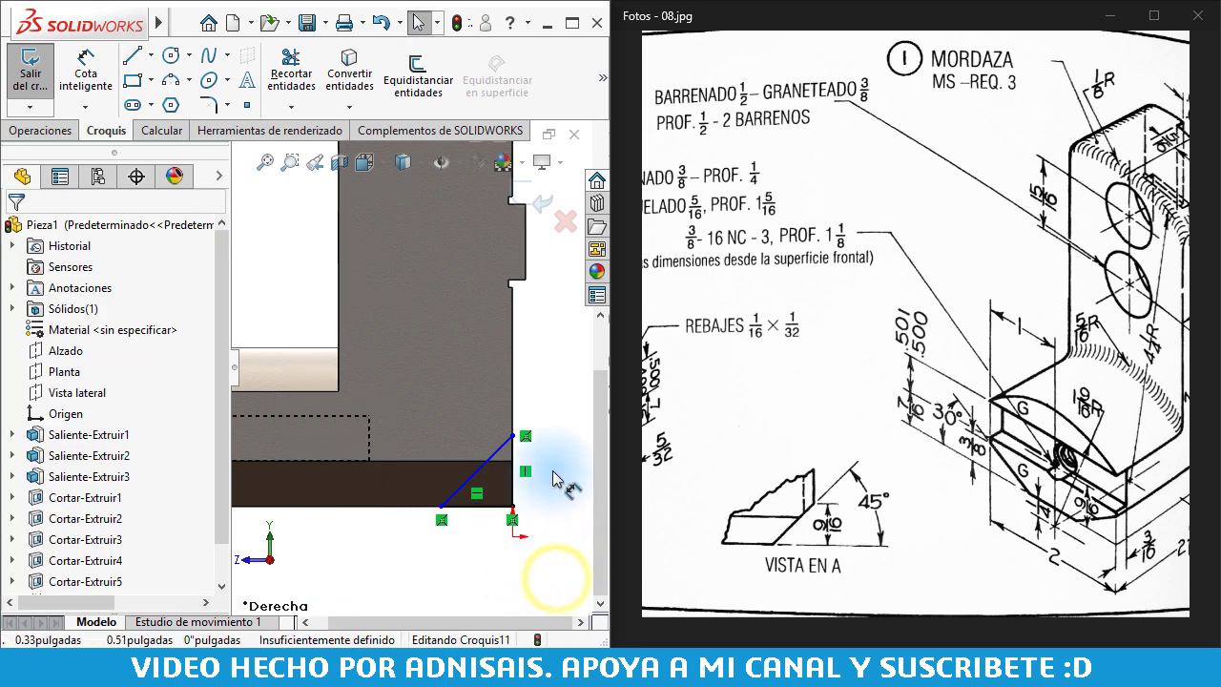
Dimension the diagonal at 45° and the vertical side at 9/16"
{"action": "left_click", "coordinate": [459, 483]}
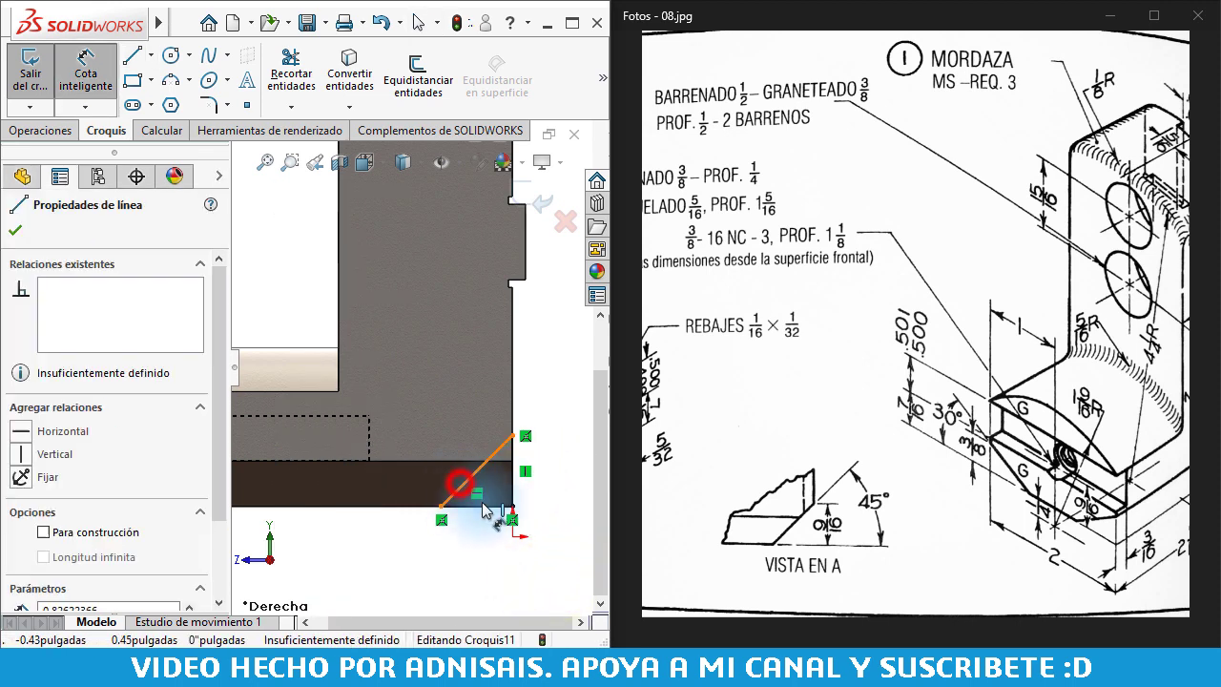
{"action": "left_click", "coordinate": [484, 505]}
{"action": "left_click", "coordinate": [556, 468]}
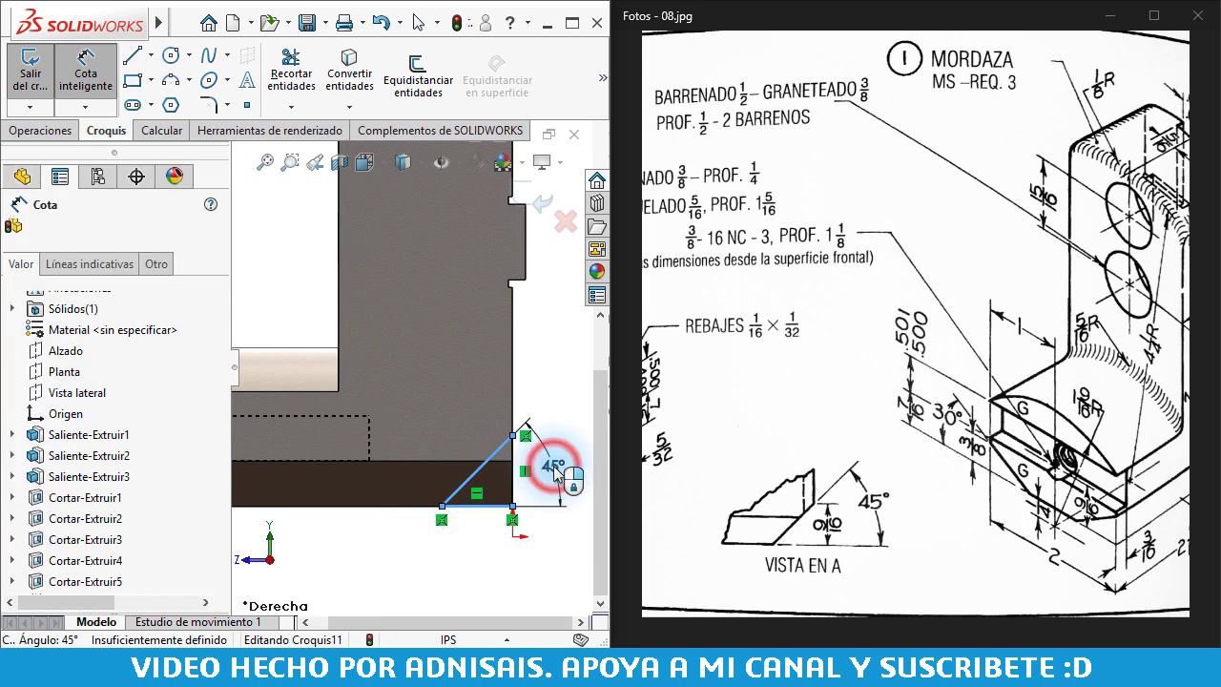
{"action": "key", "text": "Return"}
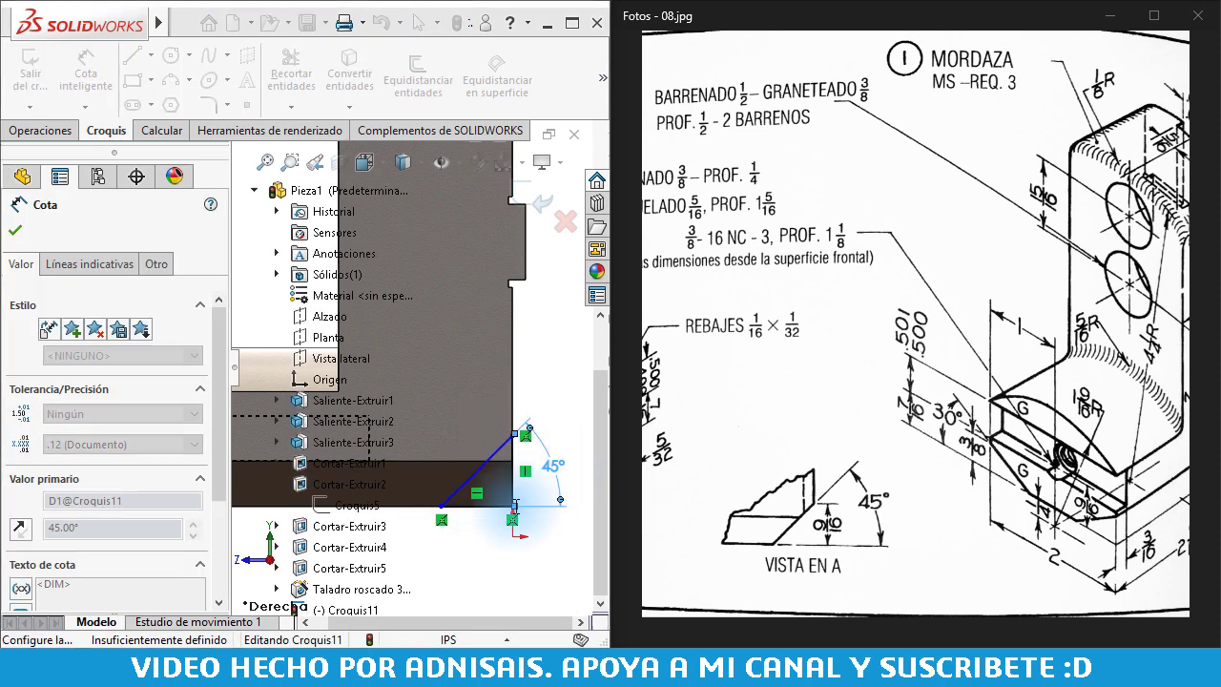
{"action": "left_click", "coordinate": [513, 492]}
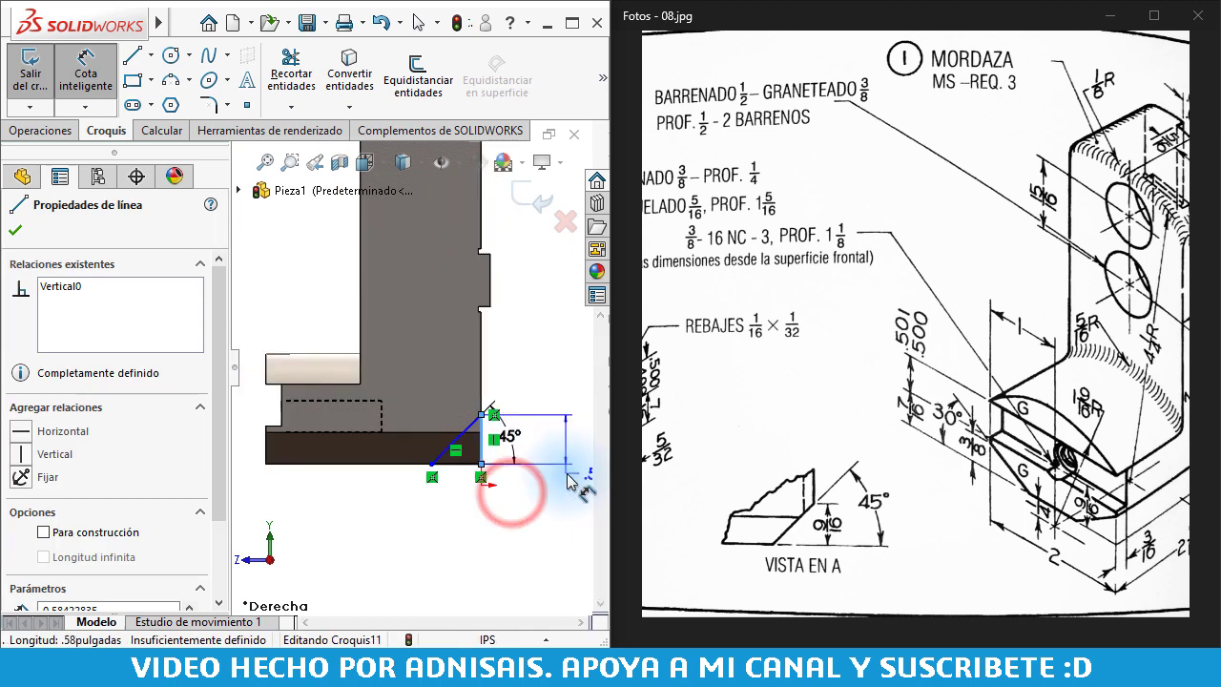
{"action": "left_click", "coordinate": [559, 445]}
{"action": "type", "text": "9/16"}
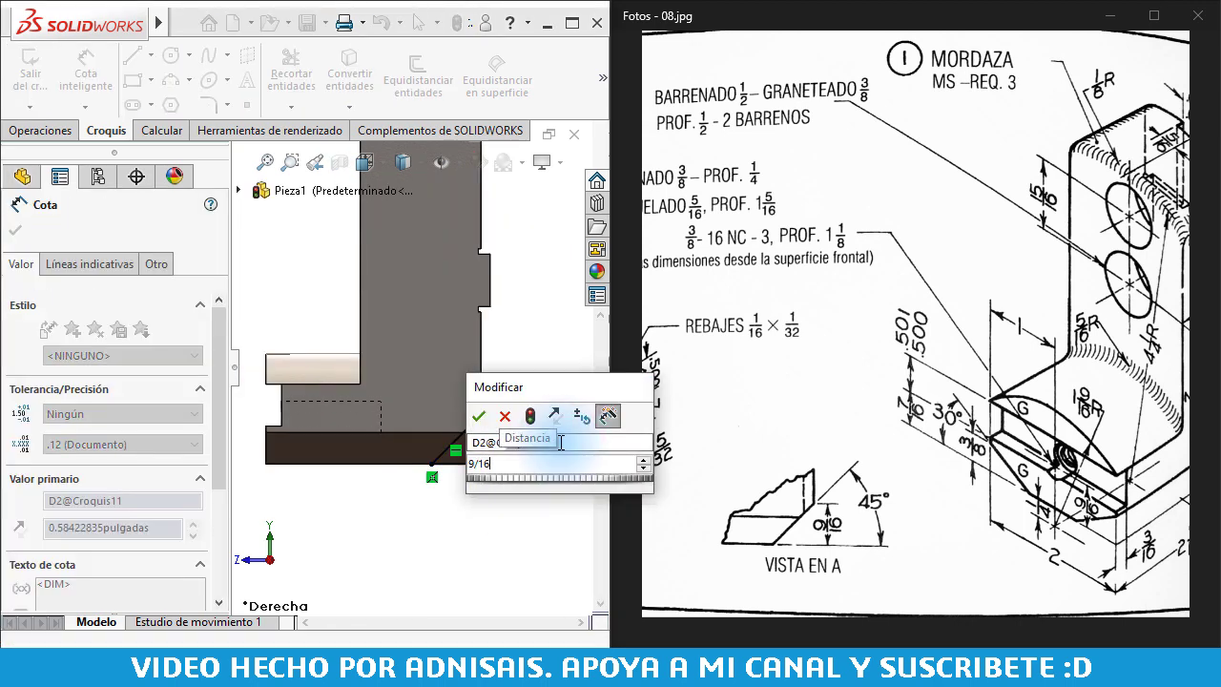
{"action": "key", "text": "Return"}
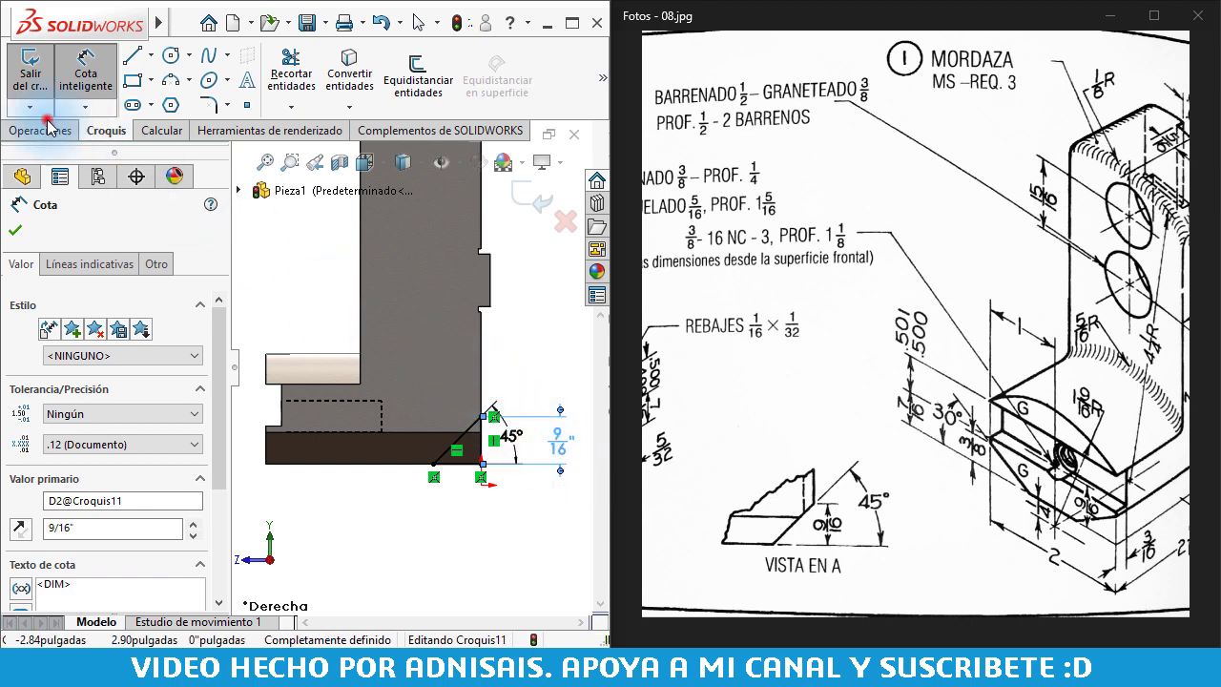
{"action": "left_click", "coordinate": [49, 131]}
Cut the triangle Through All in both directions to chamfer the bottom edge, viewed isometrically
{"action": "left_click", "coordinate": [330, 71]}
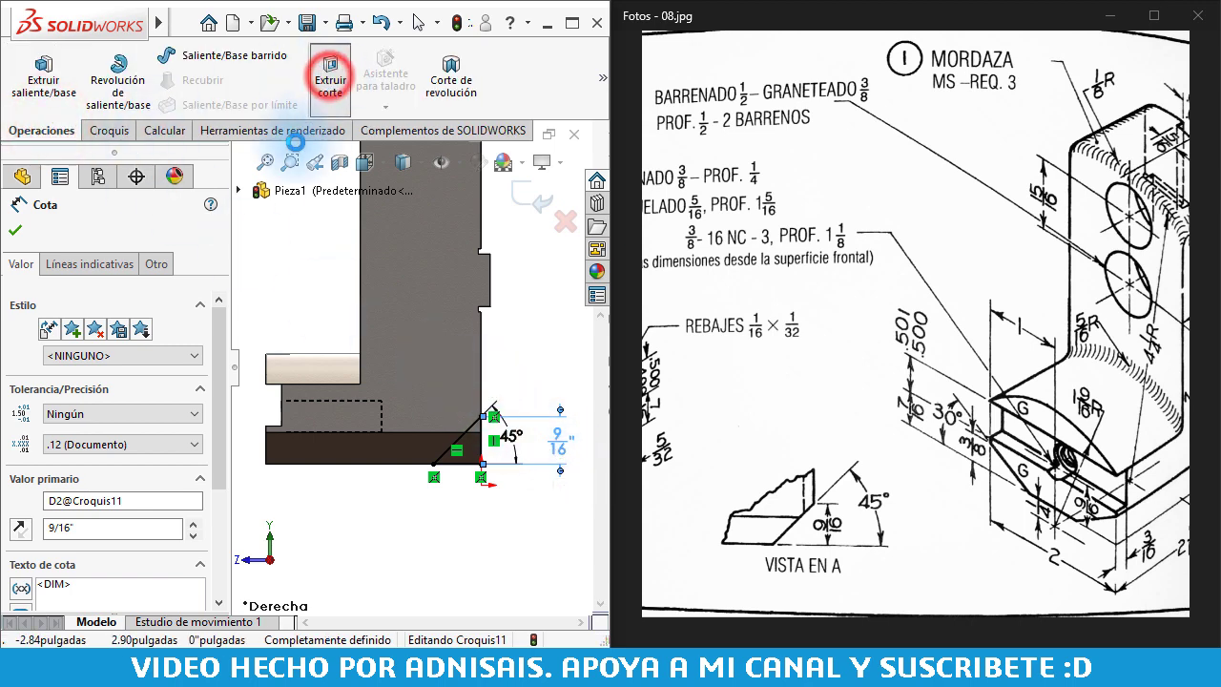
{"action": "left_click", "coordinate": [158, 344]}
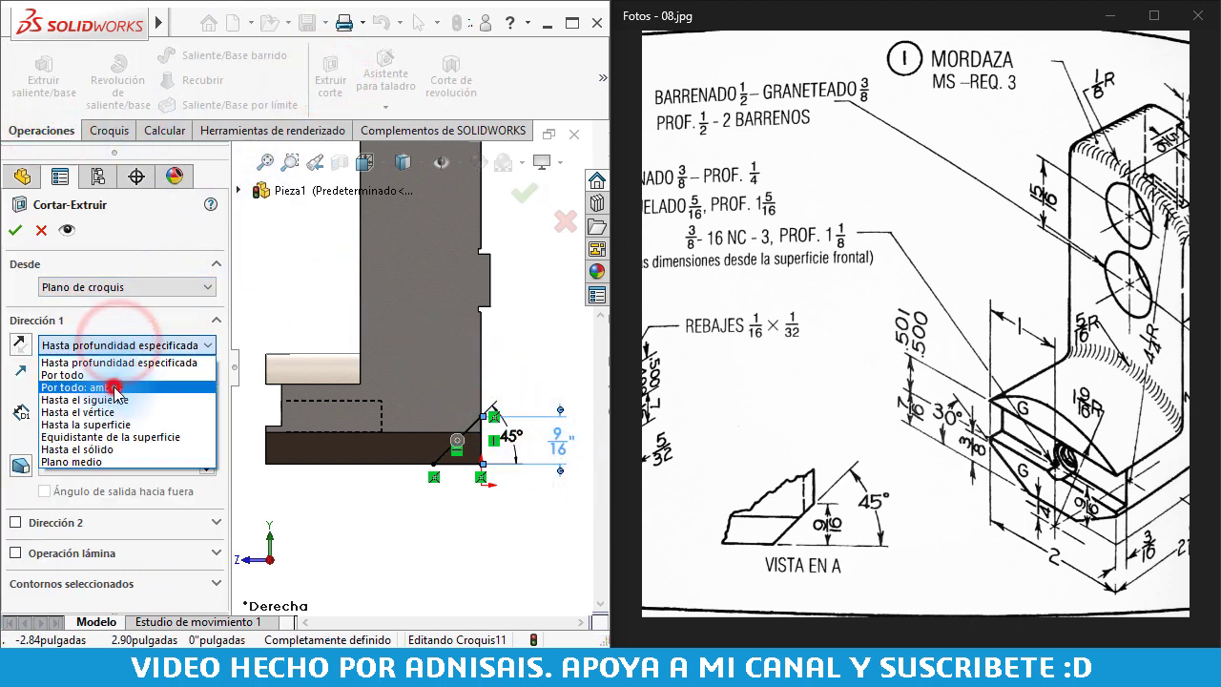
{"action": "left_click", "coordinate": [112, 385]}
{"action": "left_click", "coordinate": [15, 230]}
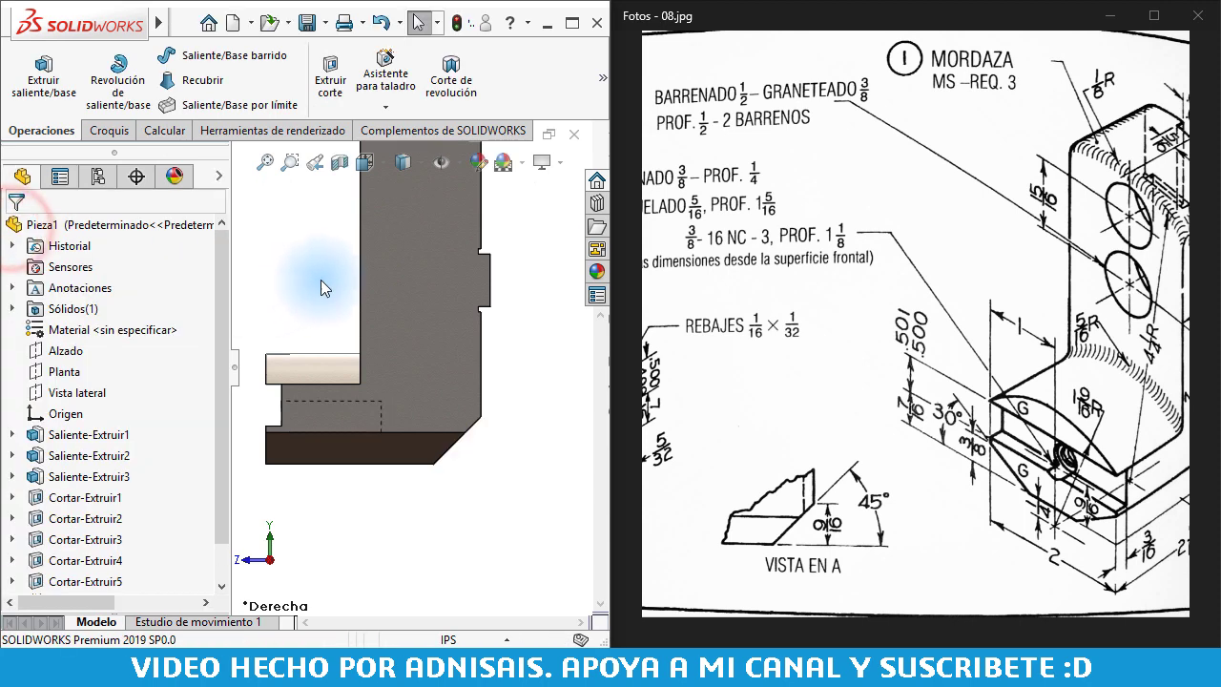
{"action": "key", "text": "ctrl+7"}
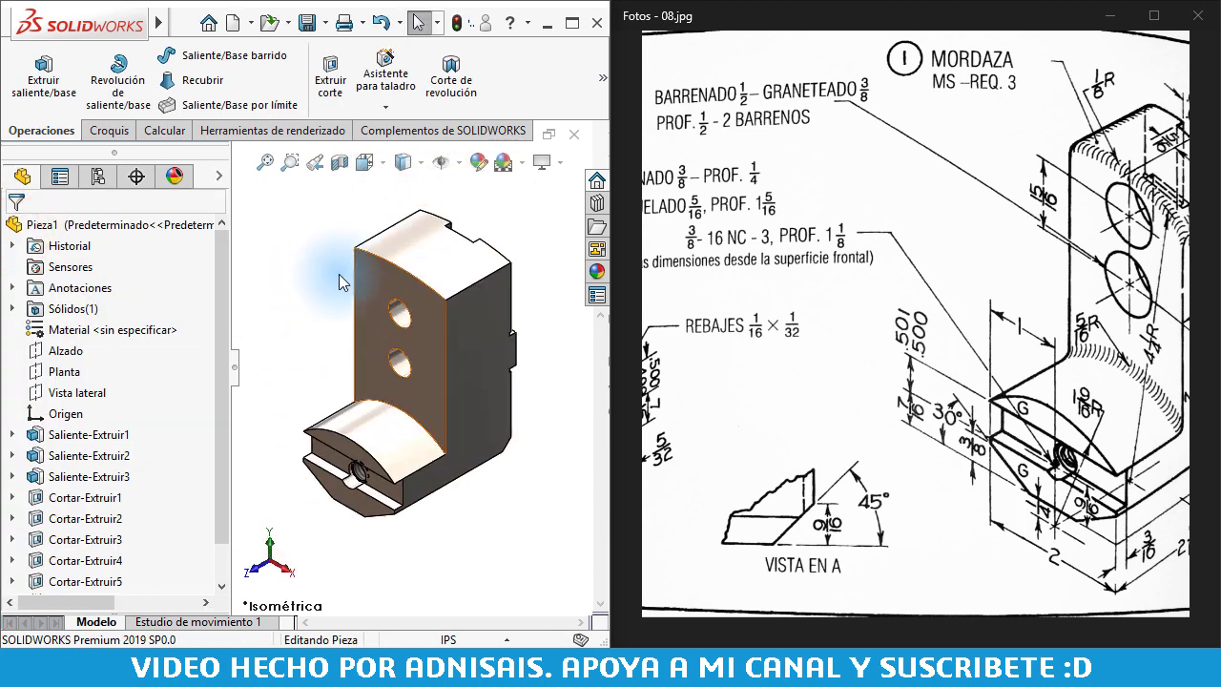
{"action": "mouse_move", "coordinate": [1043, 299]}
{"action": "left_mouse_down"}
{"action": "mouse_move", "coordinate": [887, 296]}
{"action": "mouse_move", "coordinate": [1009, 324]}
{"action": "mouse_move", "coordinate": [945, 317]}
{"action": "left_mouse_up"}
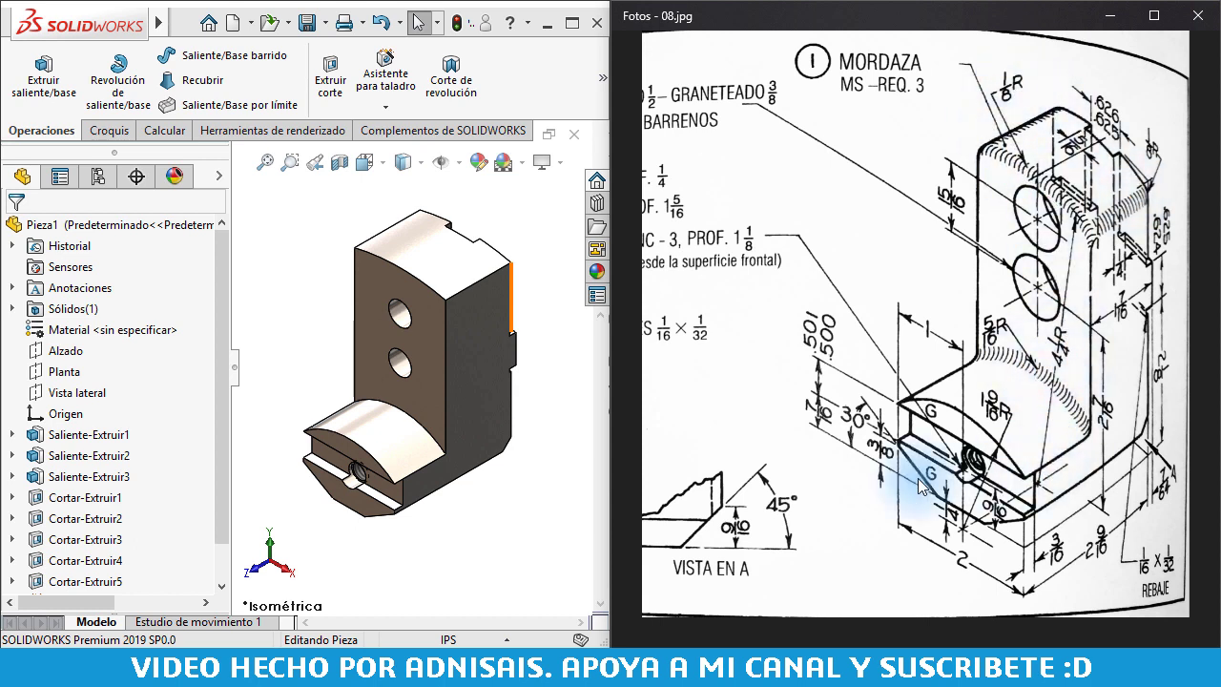
{"action": "left_click", "coordinate": [534, 457]}
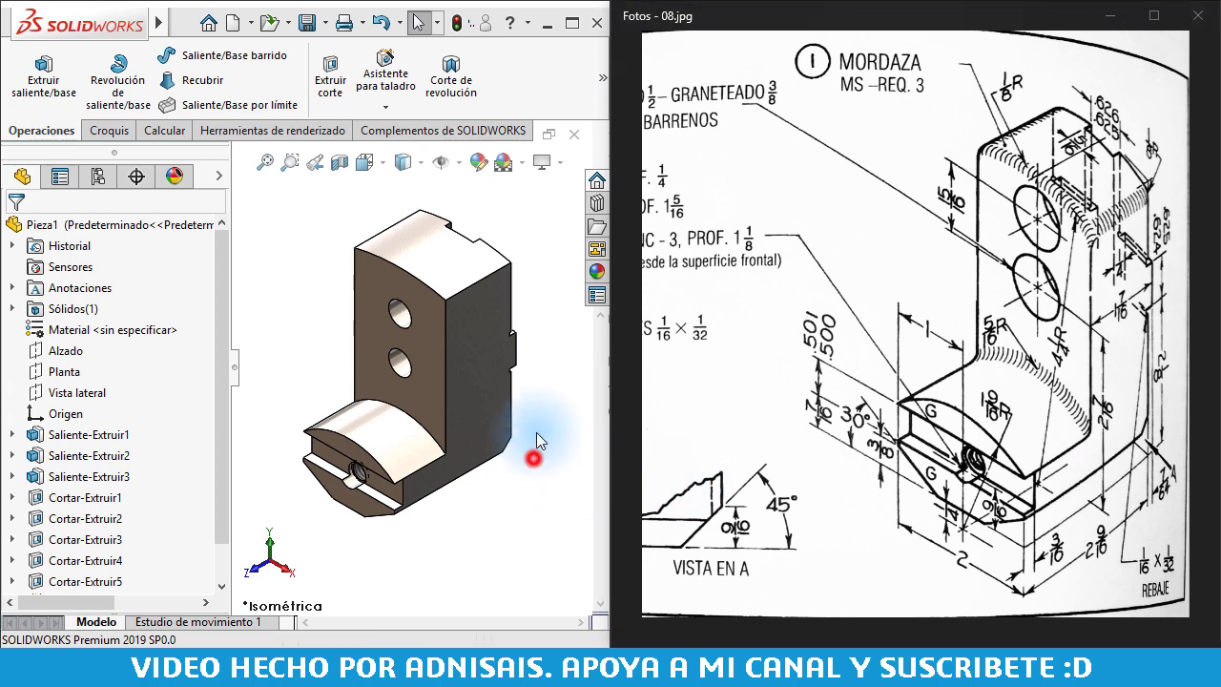
{"action": "left_click", "coordinate": [602, 77]}
Fillet three top edges of the upright with a 1/8" radius
{"action": "left_click", "coordinate": [207, 156]}
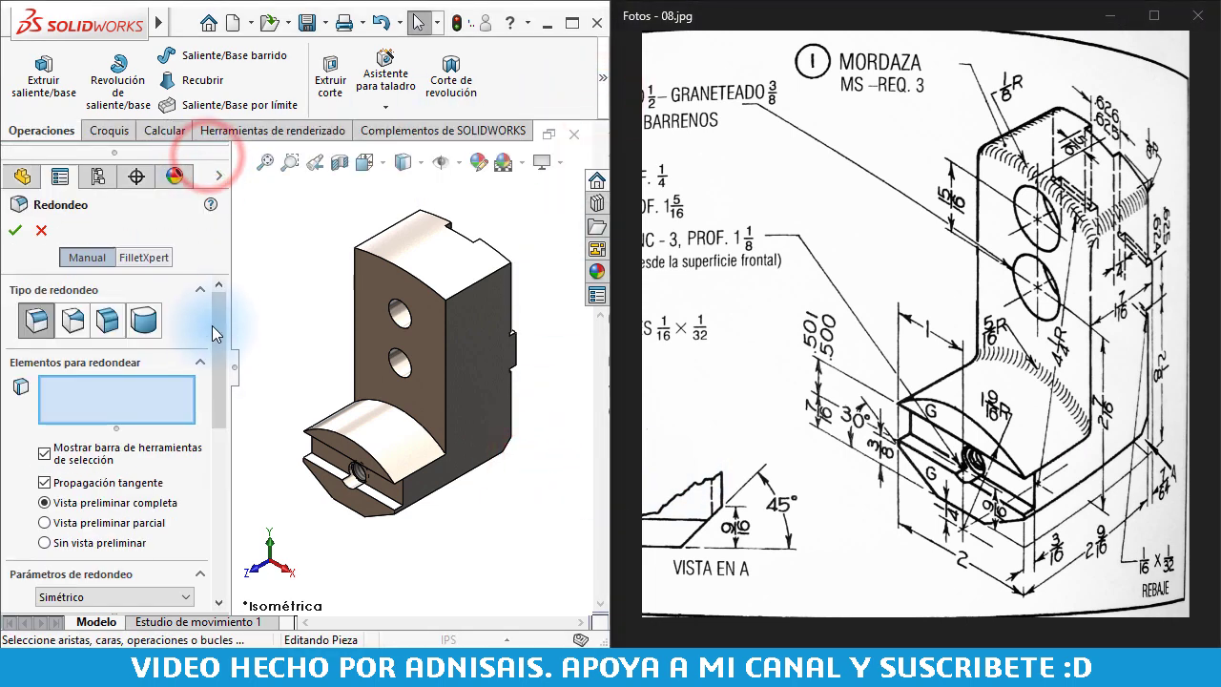
{"action": "left_click_drag", "start_coordinate": [213, 307], "coordinate": [218, 381]}
{"action": "double_click", "coordinate": [154, 412]}
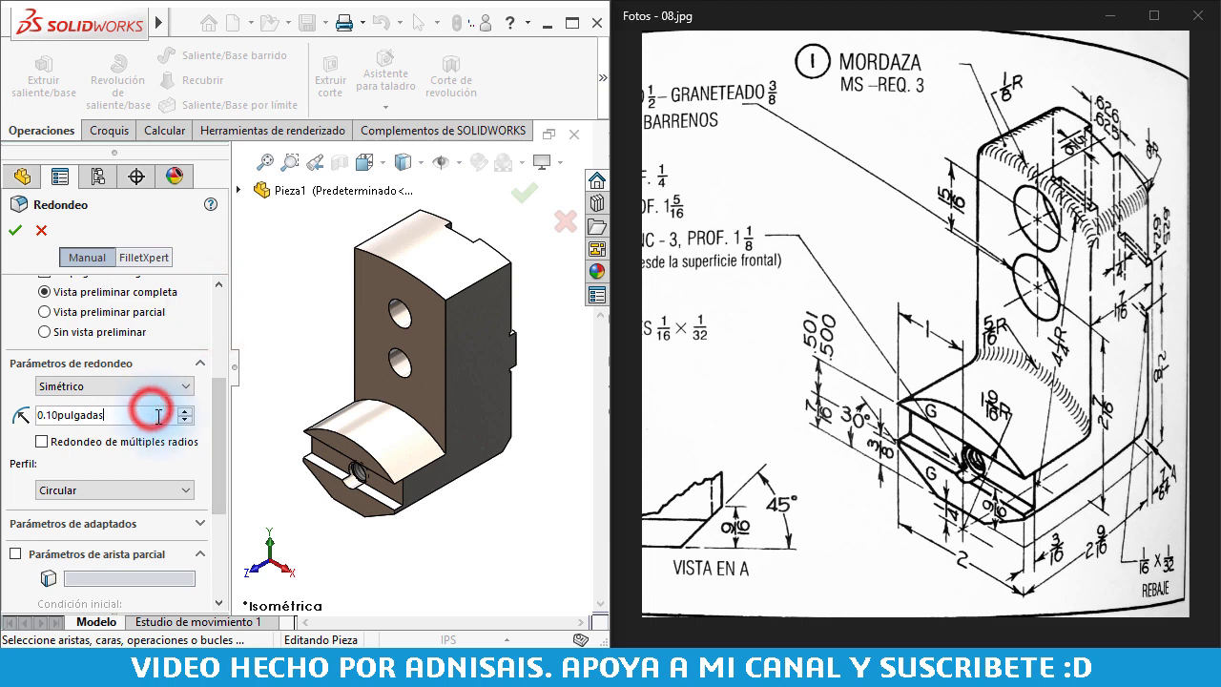
{"action": "key", "text": "BackSpace"}
{"action": "type", "text": "1/8\""}
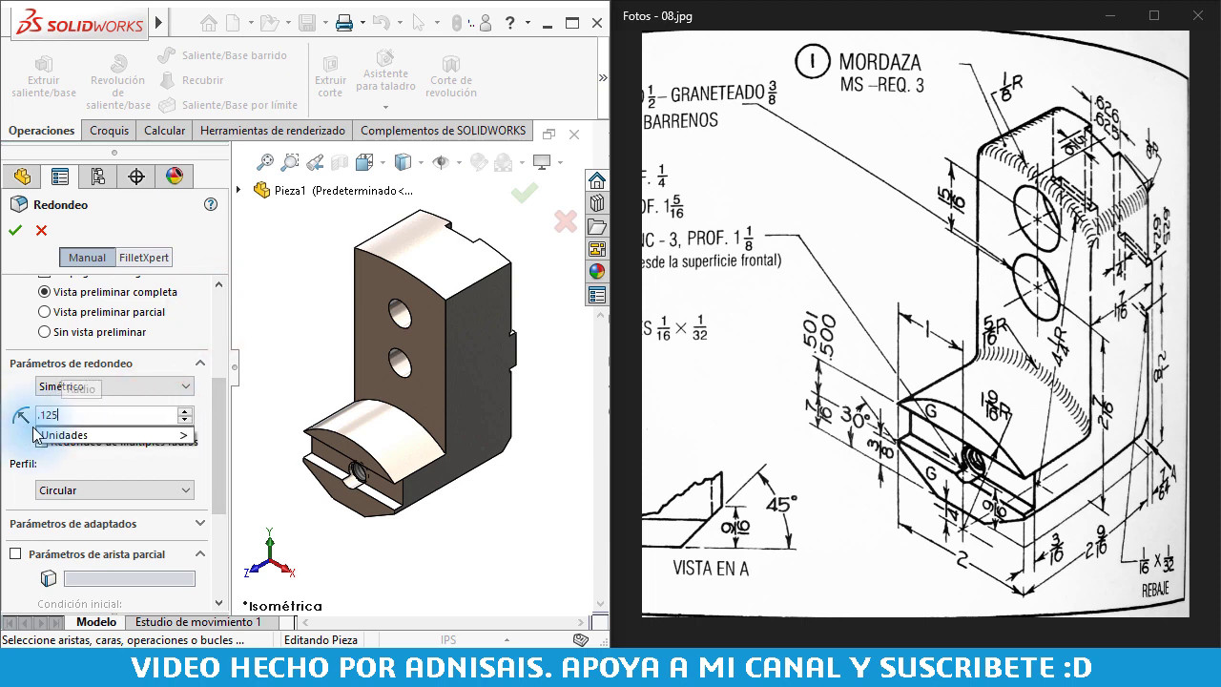
{"action": "left_click", "coordinate": [387, 234]}
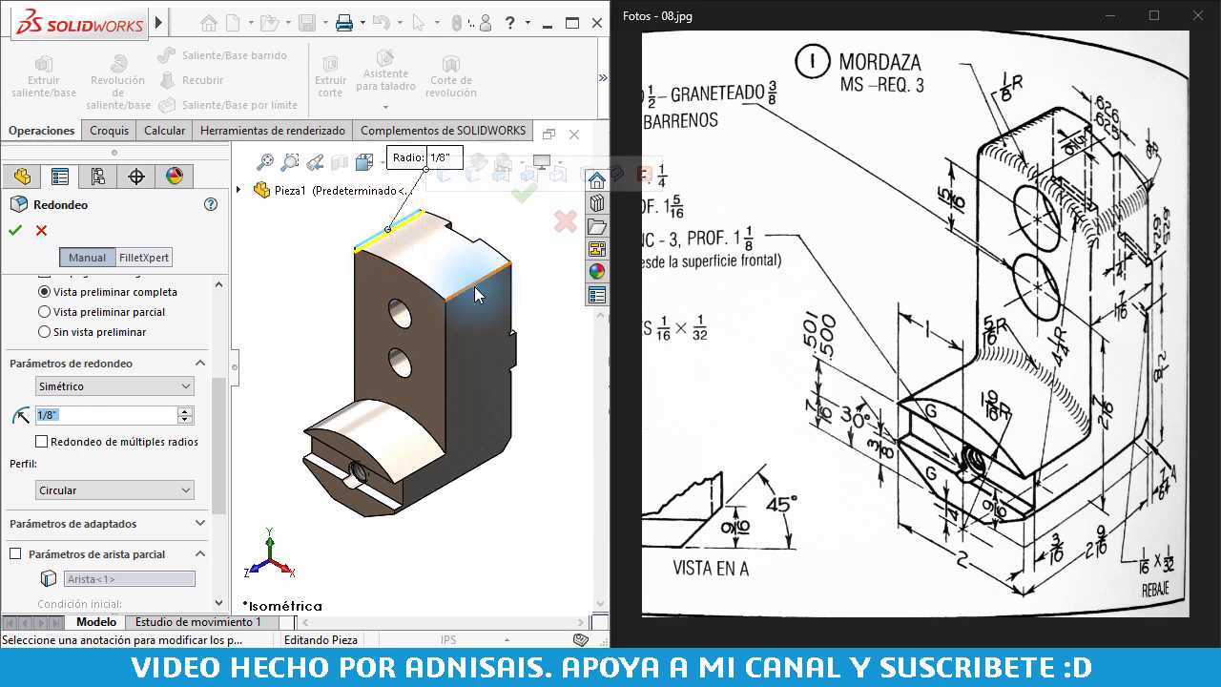
{"action": "left_click", "coordinate": [474, 288]}
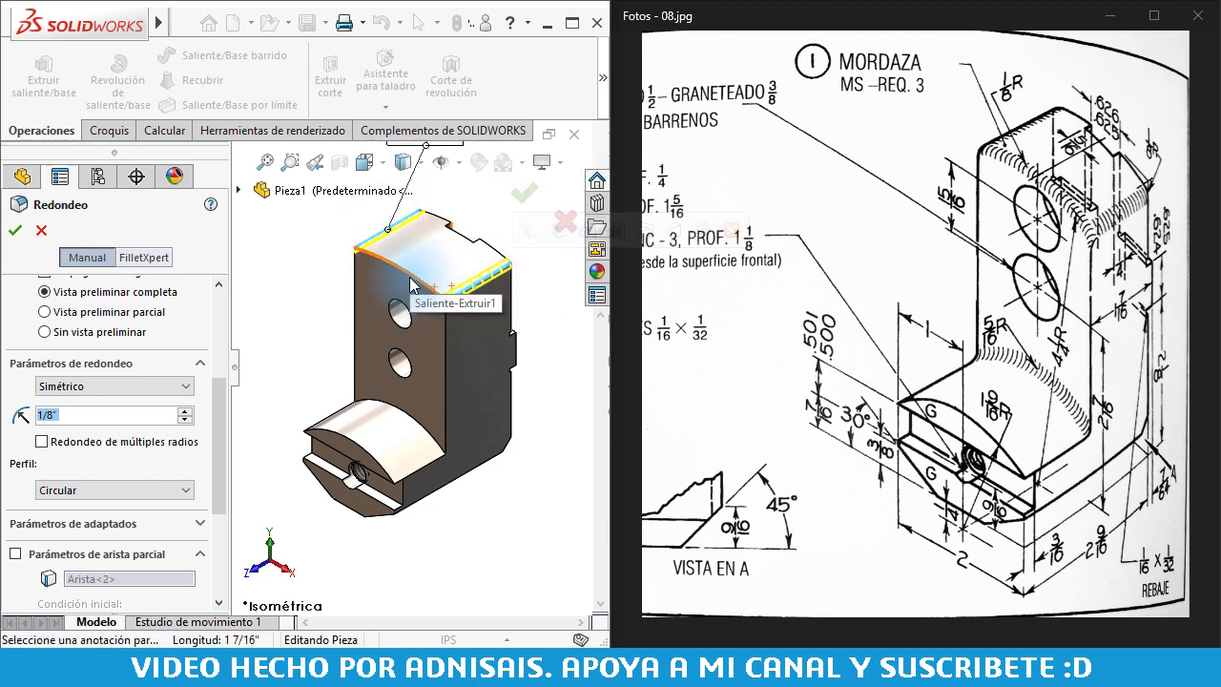
{"action": "left_click", "coordinate": [410, 284]}
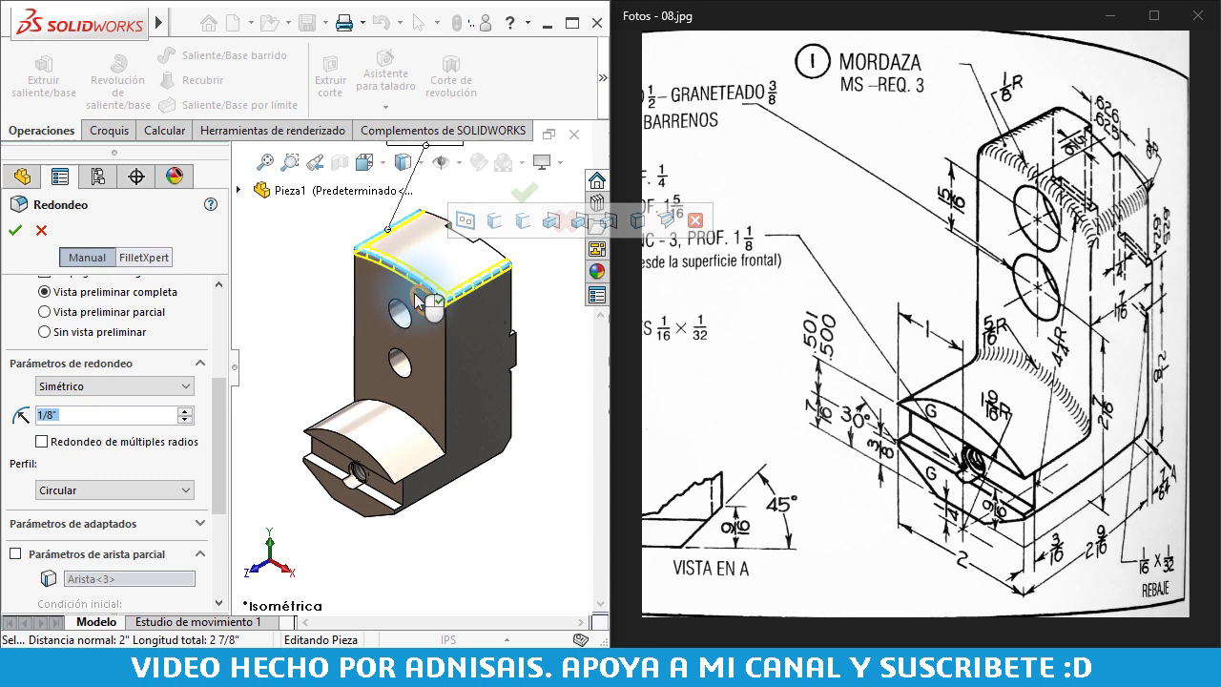
{"action": "scroll", "coordinate": [416, 301], "scroll_direction": "down", "scroll_amount": 2}
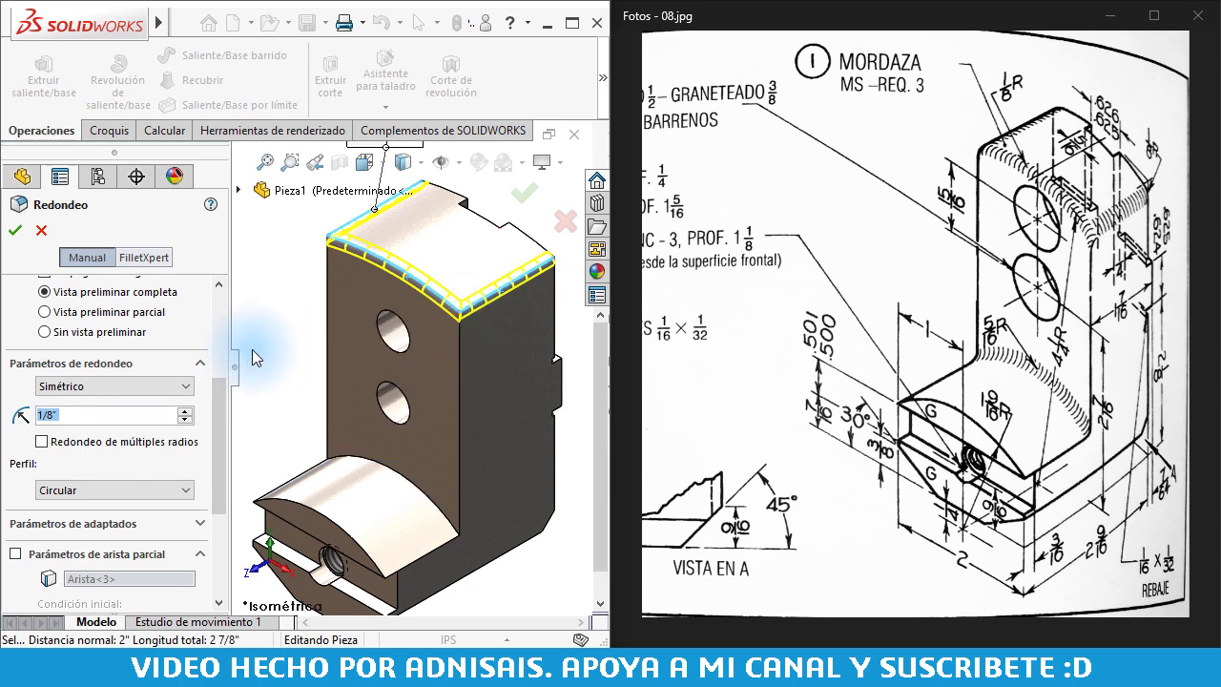
{"action": "left_click", "coordinate": [17, 230]}
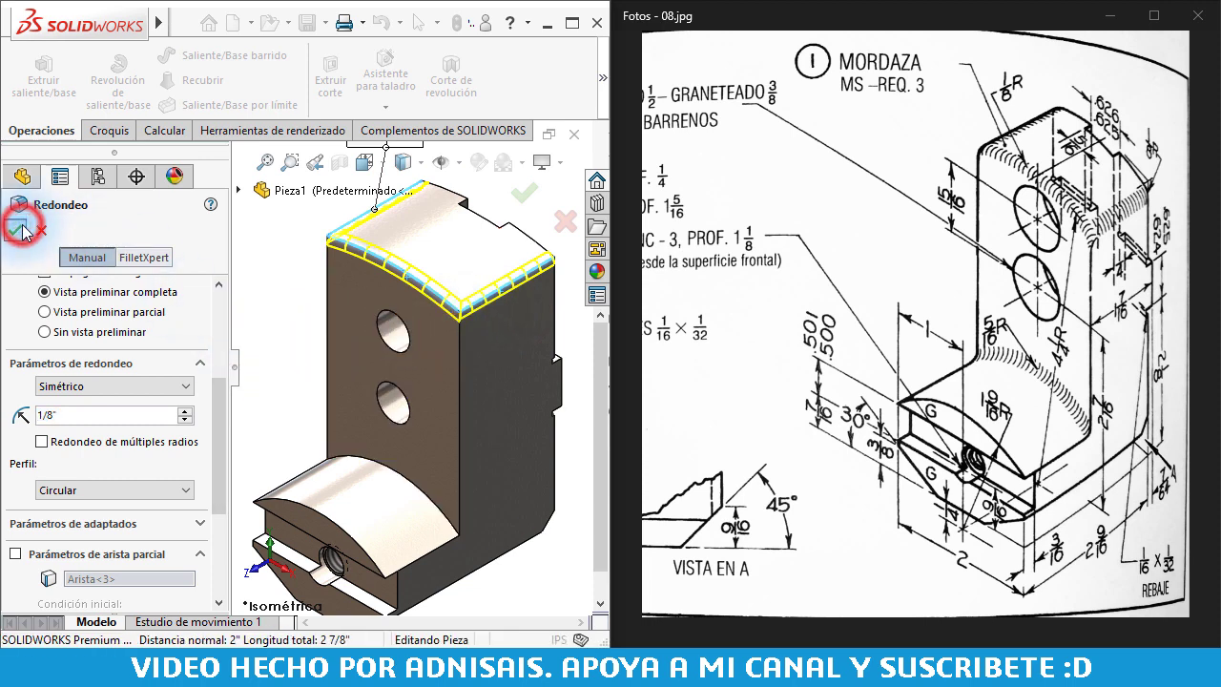
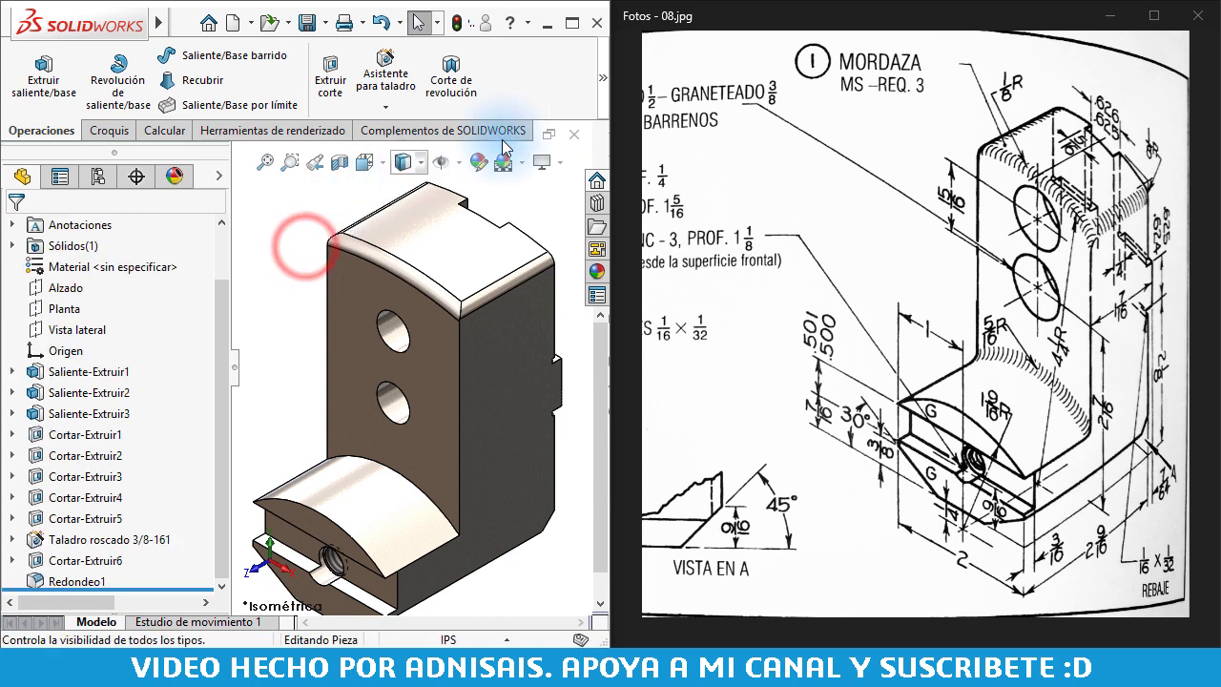
Round the curved inner edge of the jaw with a 5/16" fillet (Redondeo2)
{"action": "left_click", "coordinate": [600, 100]}
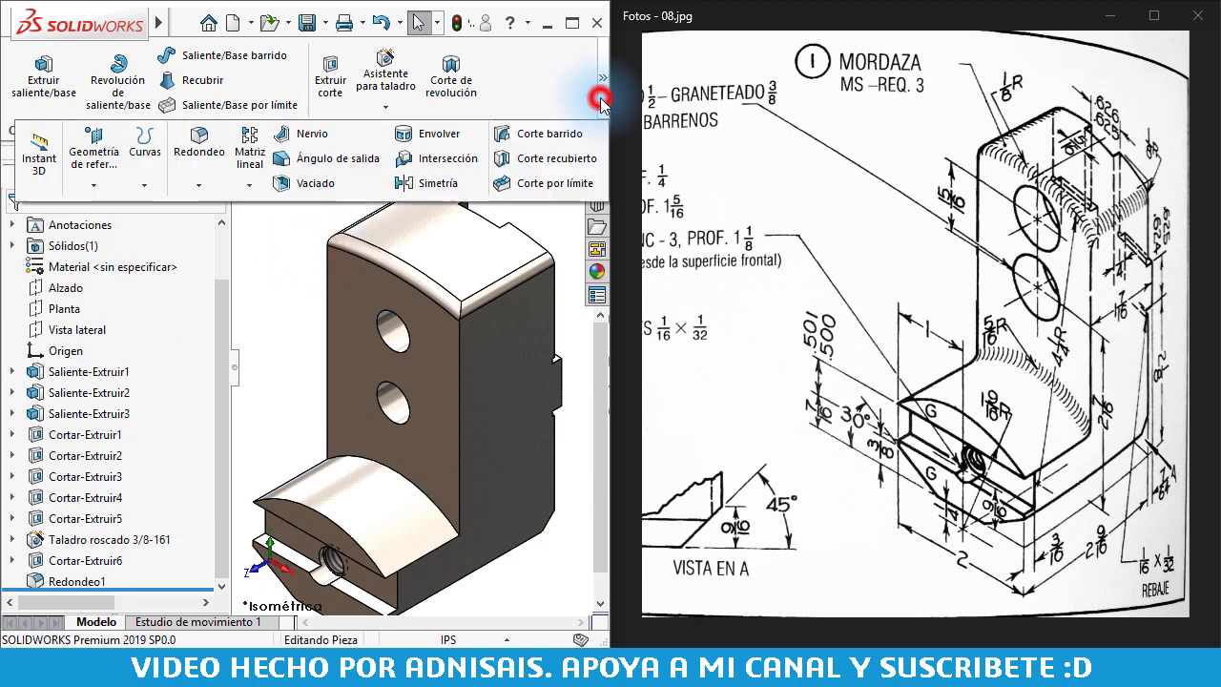
{"action": "left_click", "coordinate": [198, 141]}
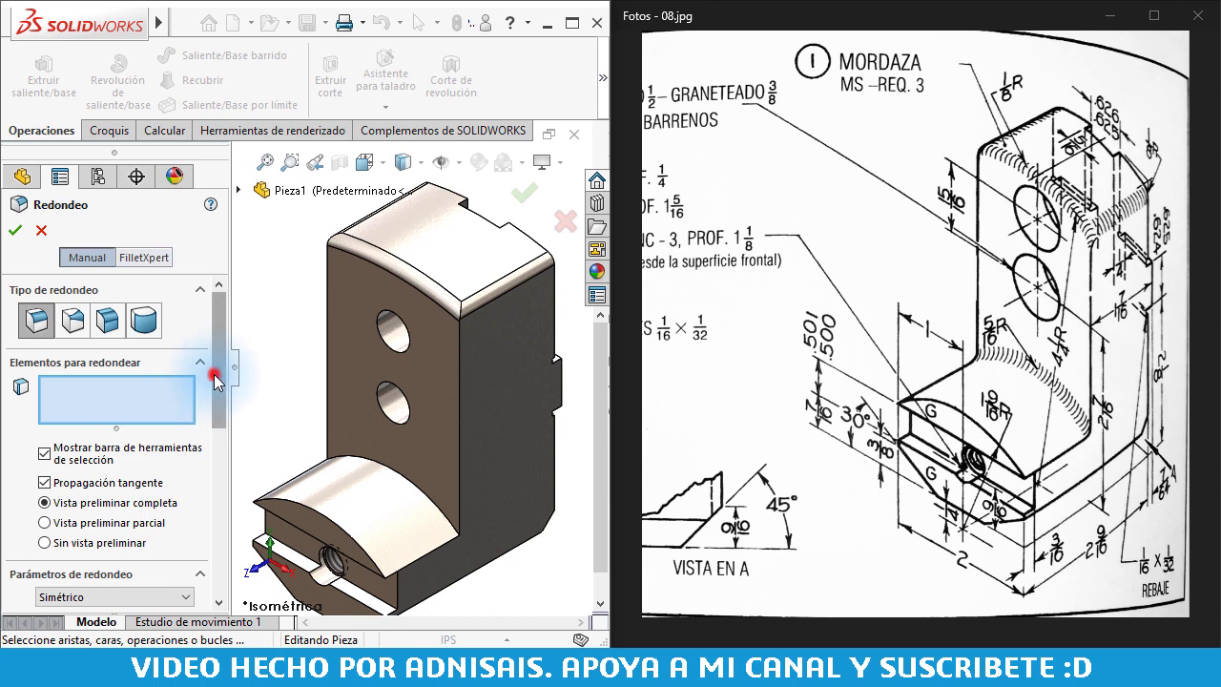
{"action": "left_click_drag", "start_coordinate": [216, 382], "coordinate": [216, 448]}
{"action": "left_click", "coordinate": [141, 449]}
{"action": "type", "text": "1/8\""}
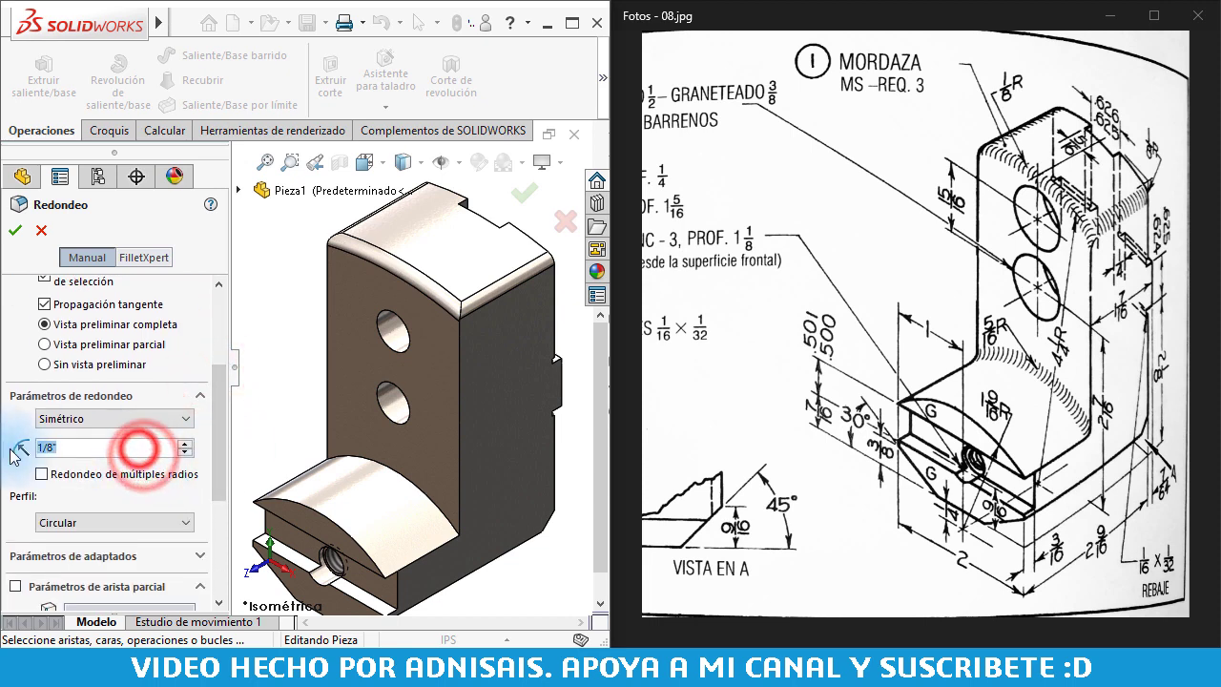
{"action": "type", "text": "5/16"}
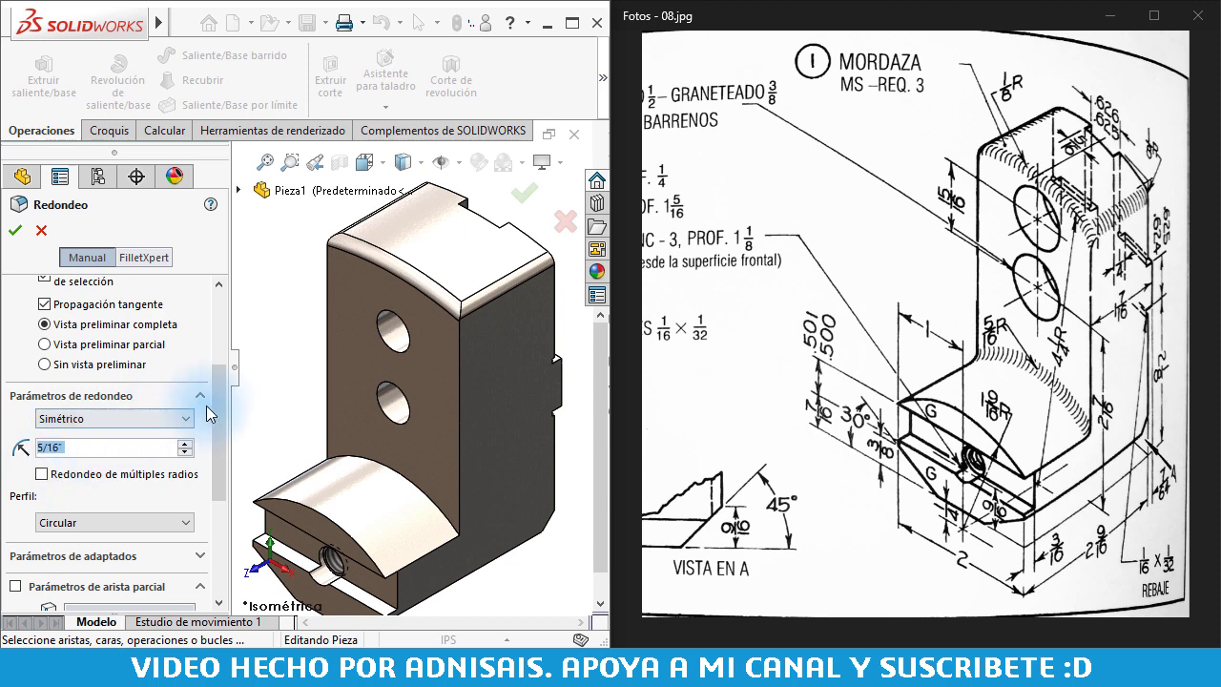
{"action": "left_click_drag", "start_coordinate": [217, 408], "coordinate": [167, 358]}
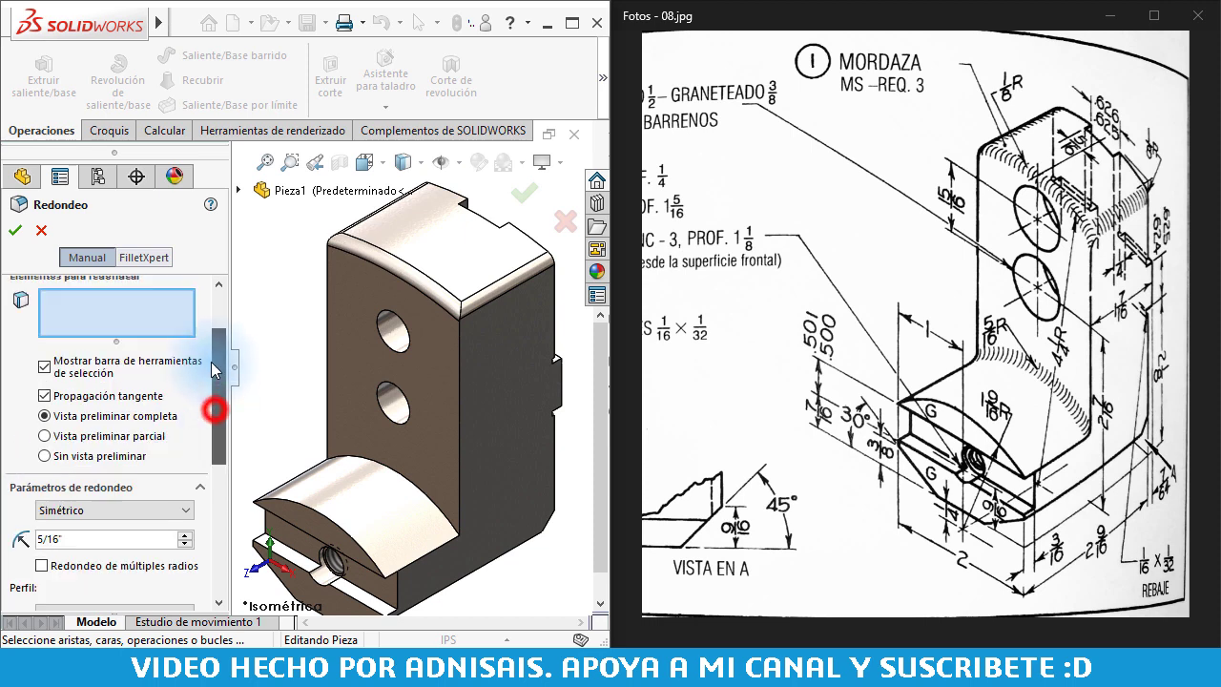
{"action": "left_click", "coordinate": [382, 466]}
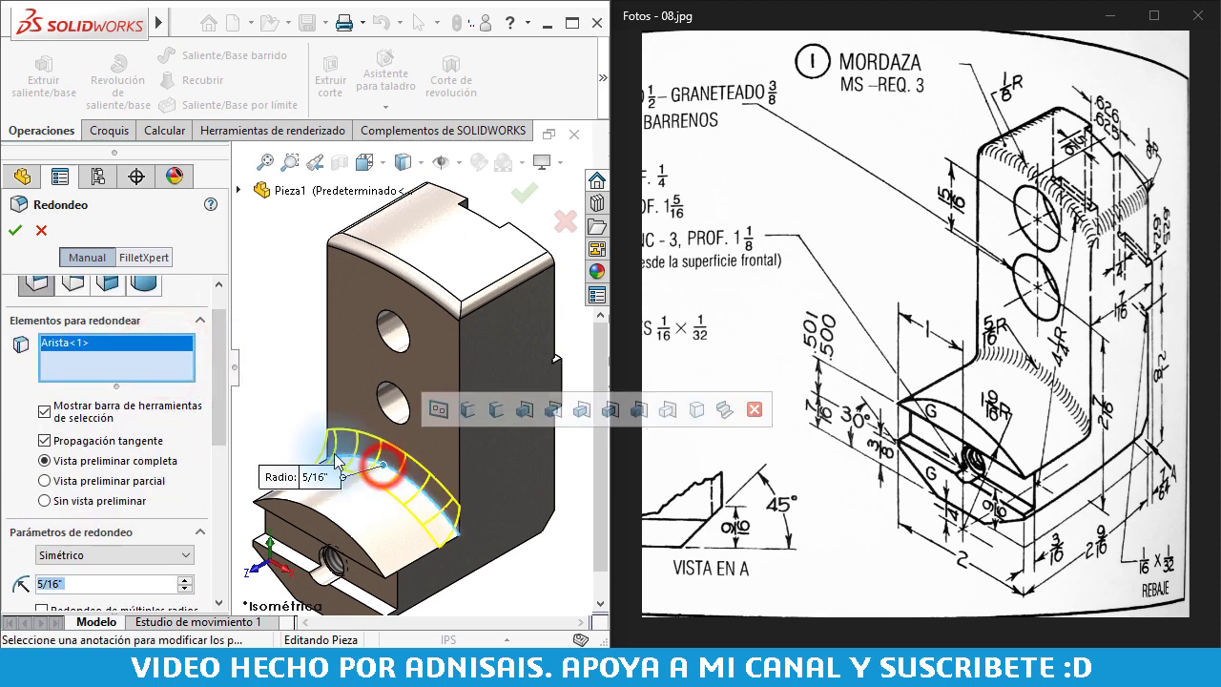
{"action": "left_click", "coordinate": [18, 234]}
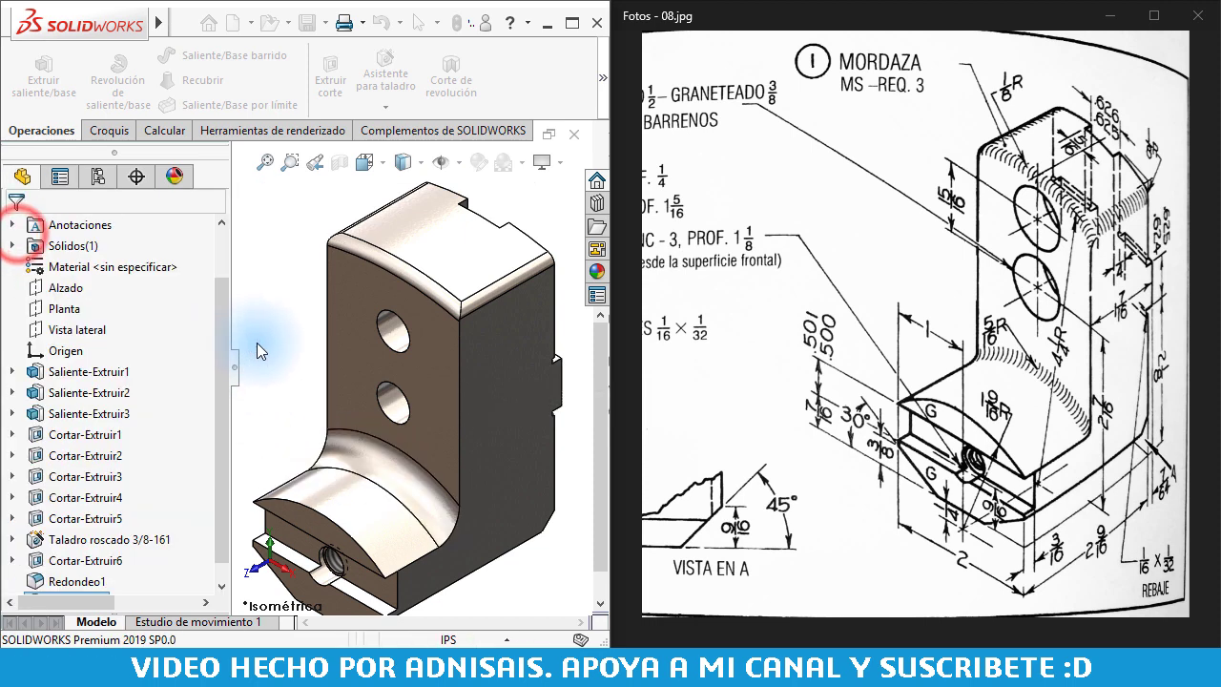
{"action": "middle_click", "coordinate": [273, 327]}
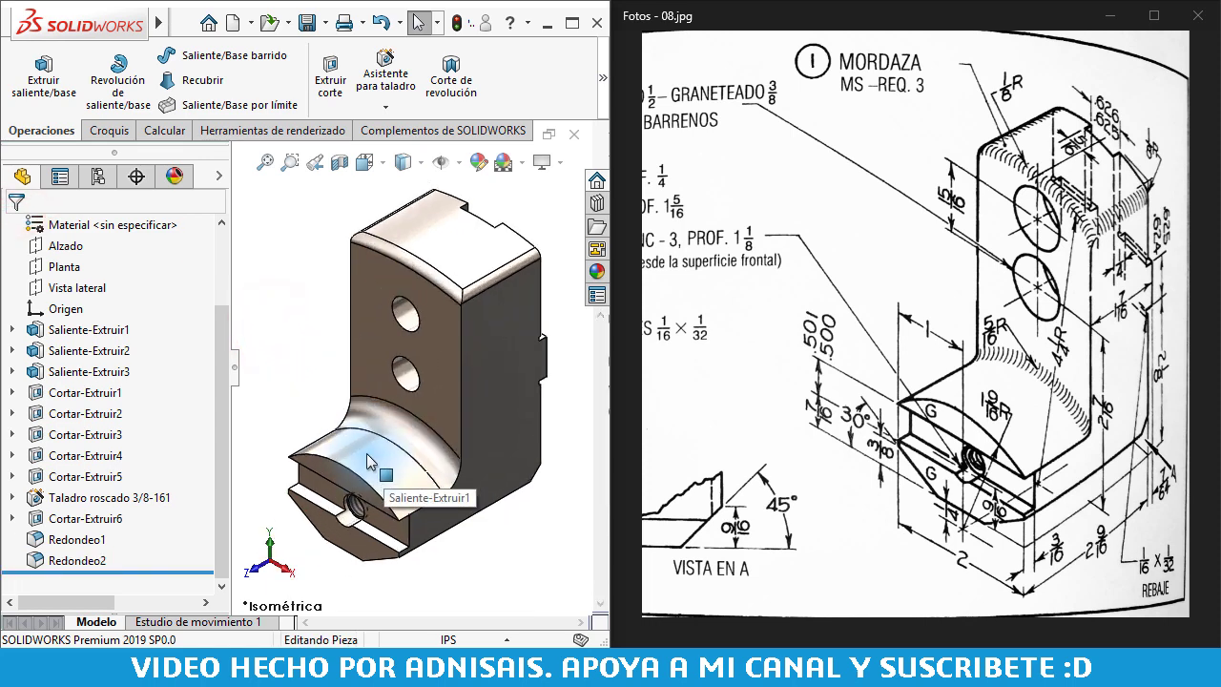
{"action": "scroll", "coordinate": [353, 420], "scroll_direction": "down", "scroll_amount": 2}
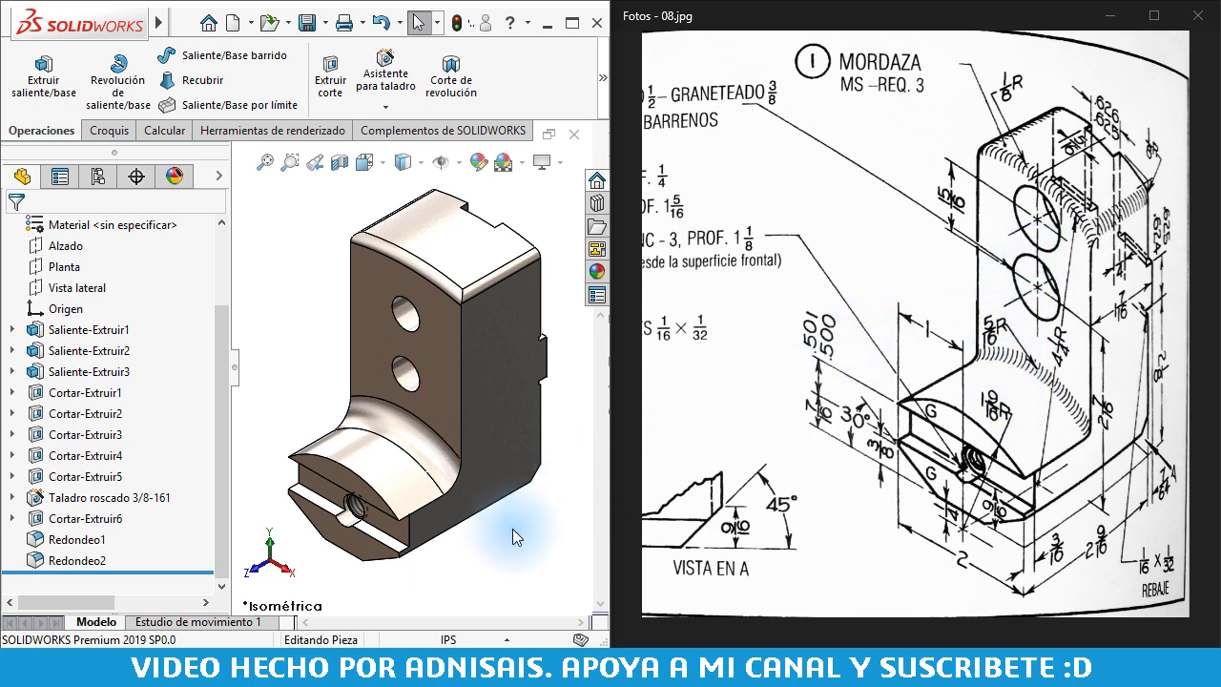
{"action": "mouse_move", "coordinate": [528, 529]}
{"action": "middle_mouse_down"}
{"action": "mouse_move", "coordinate": [495, 491]}
{"action": "mouse_move", "coordinate": [482, 421]}
{"action": "mouse_move", "coordinate": [556, 464]}
{"action": "mouse_move", "coordinate": [545, 504]}
{"action": "middle_mouse_up"}
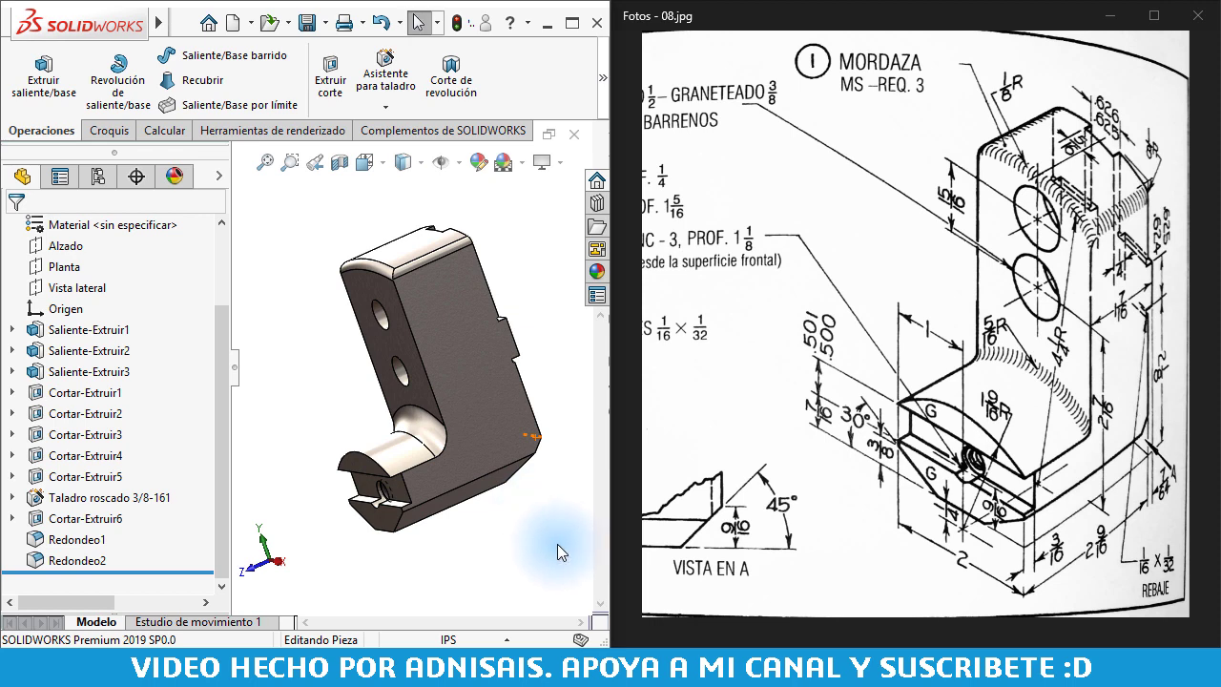
{"action": "key", "text": "ctrl+7"}
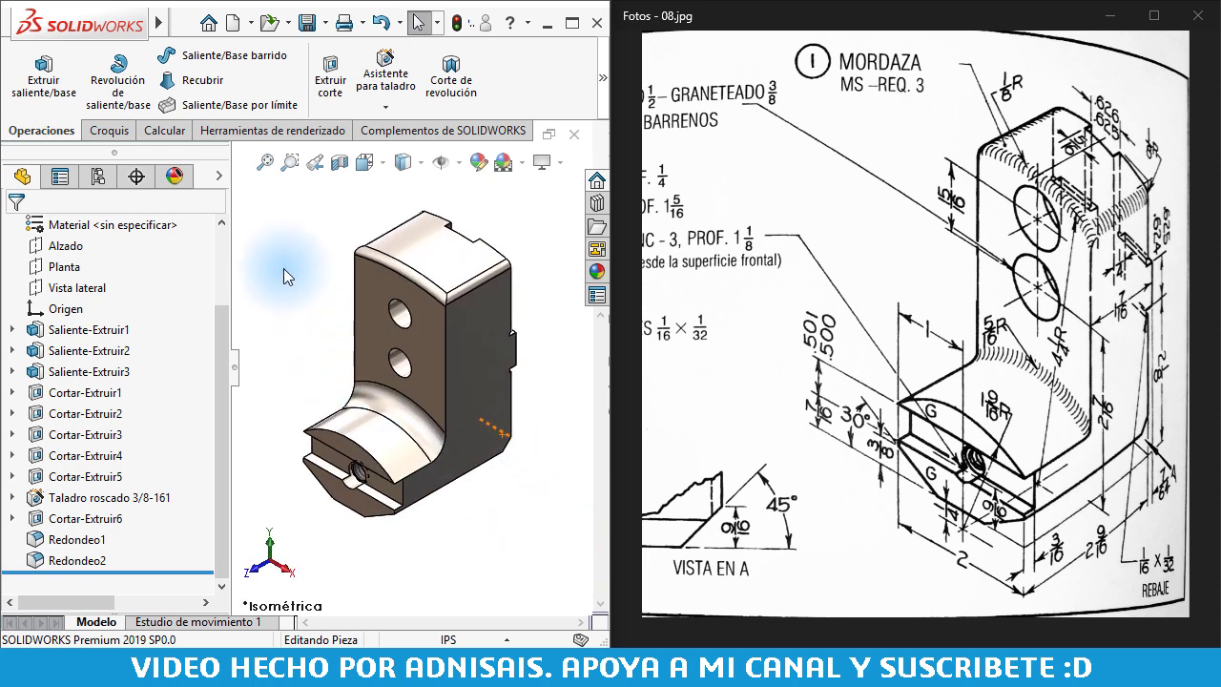
Save the jaw part under the file name '9035'
{"action": "left_click", "coordinate": [283, 260]}
{"action": "left_click", "coordinate": [306, 23]}
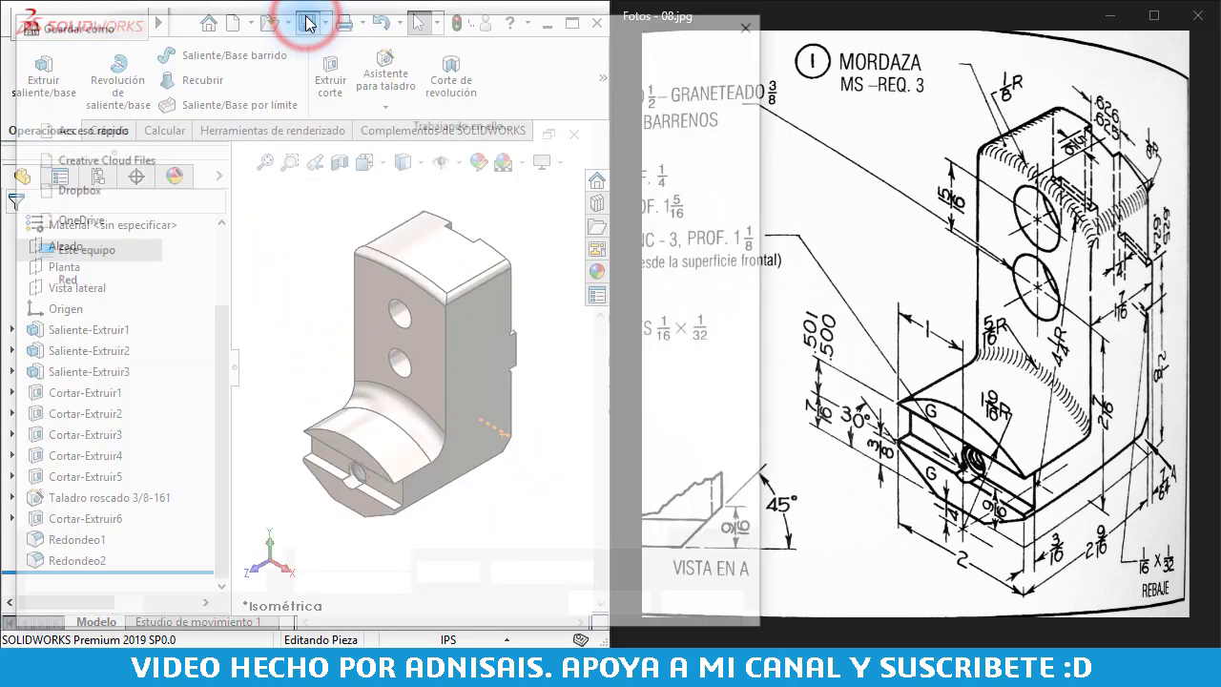
{"action": "type", "text": "9090909-1"}
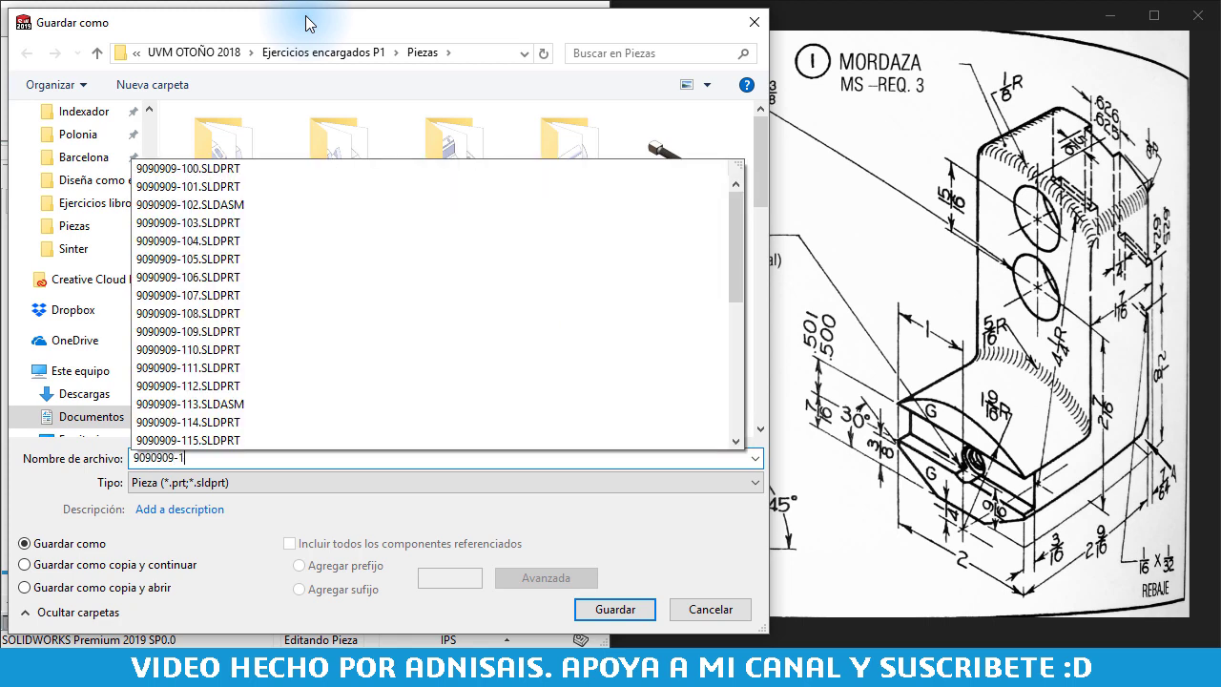
{"action": "type", "text": "35"}
{"action": "key", "text": "Return"}
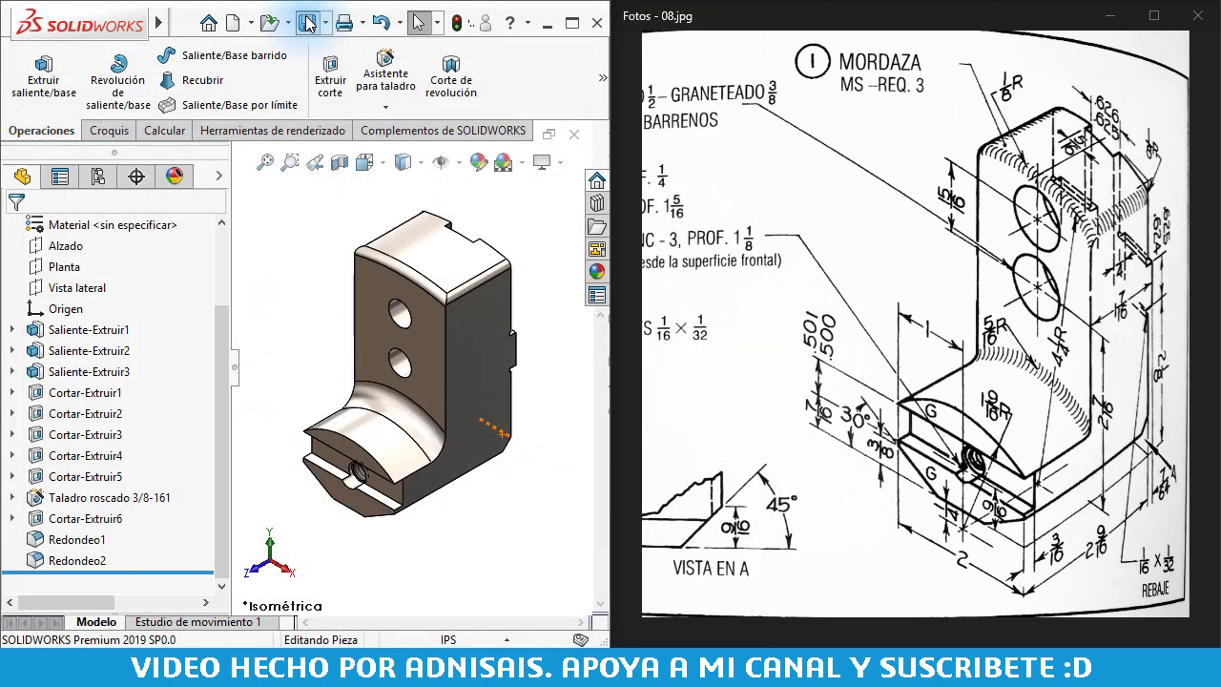
Create a new blank part from the Pieza template
{"action": "scroll", "coordinate": [801, 330], "scroll_direction": "up", "scroll_amount": 2}
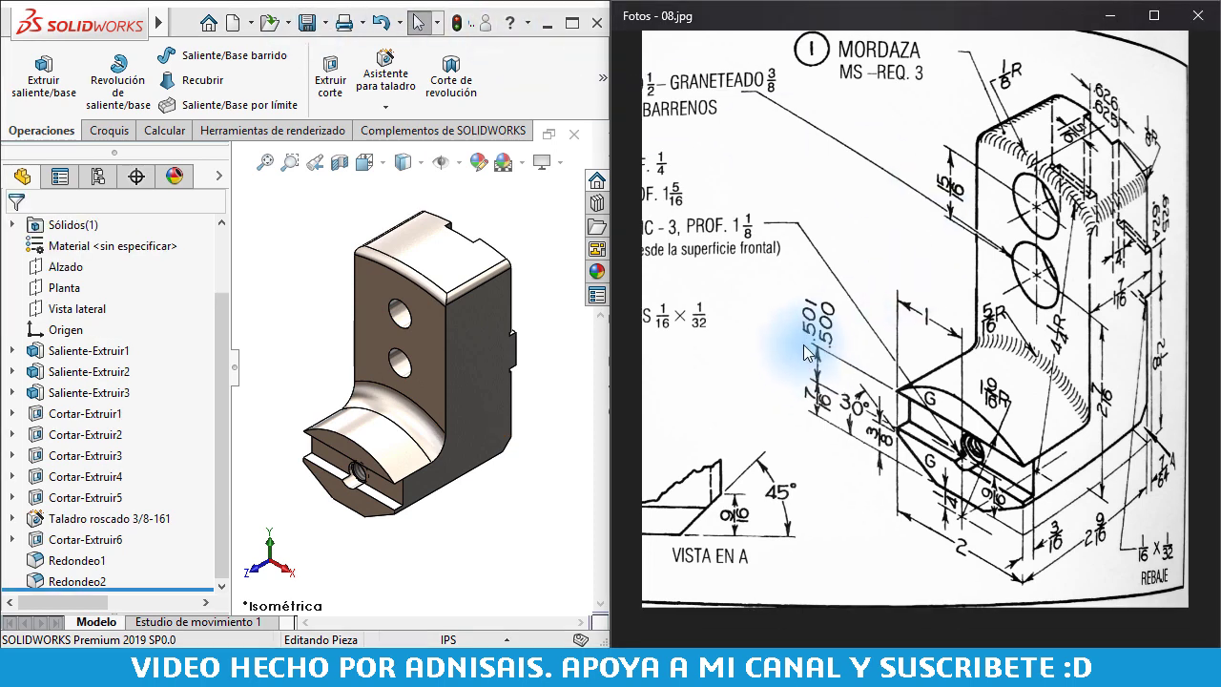
{"action": "scroll", "coordinate": [912, 346], "scroll_direction": "down", "scroll_amount": 2}
{"action": "scroll", "coordinate": [913, 347], "scroll_direction": "down", "scroll_amount": 2}
{"action": "scroll", "coordinate": [963, 297], "scroll_direction": "up", "scroll_amount": 2}
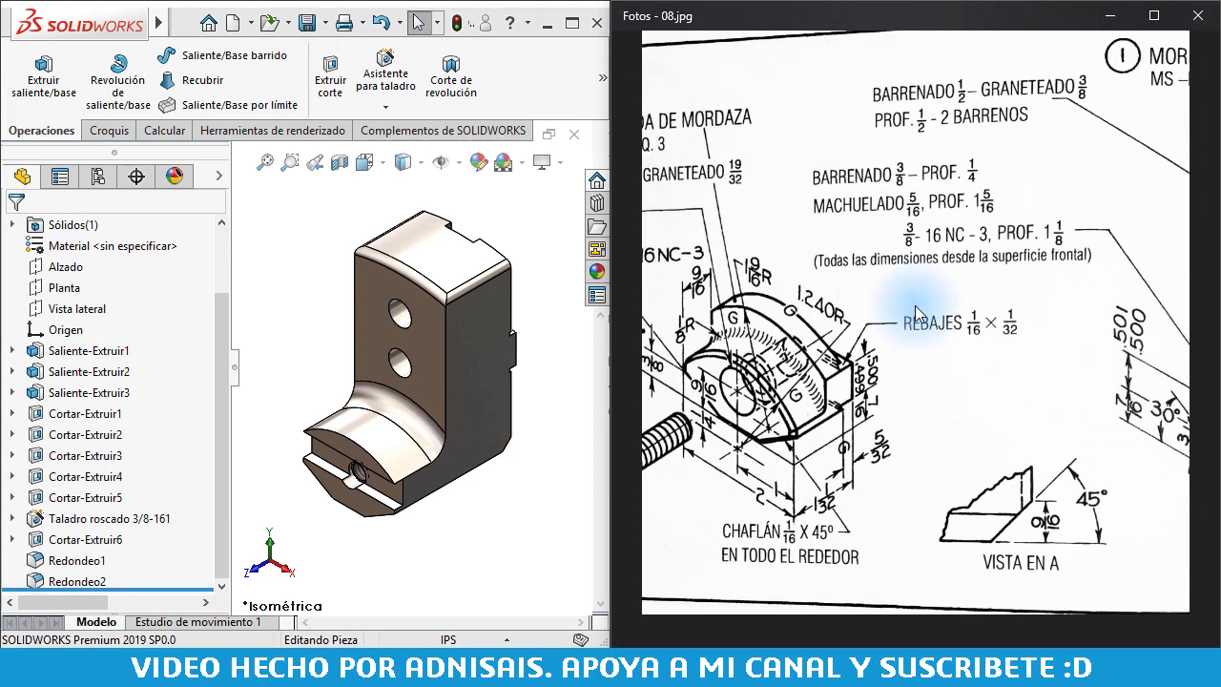
{"action": "scroll", "coordinate": [1021, 277], "scroll_direction": "up", "scroll_amount": 2}
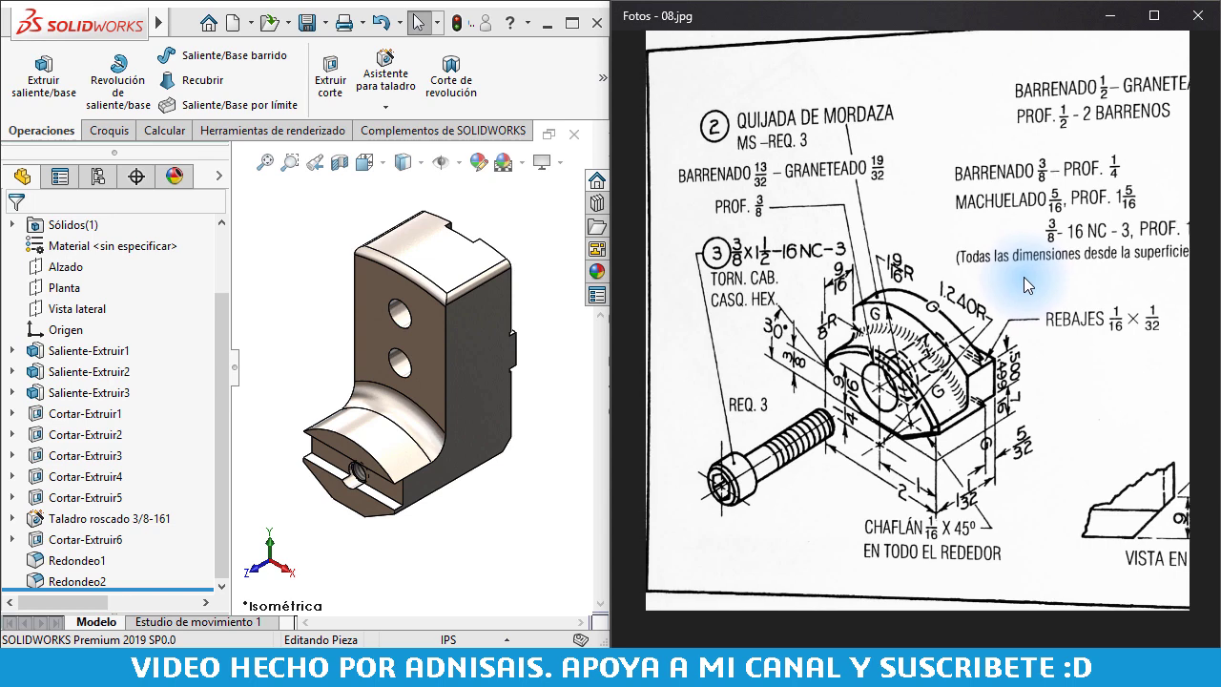
{"action": "scroll", "coordinate": [1023, 277], "scroll_direction": "down", "scroll_amount": 2}
{"action": "scroll", "coordinate": [1007, 286], "scroll_direction": "up", "scroll_amount": 2}
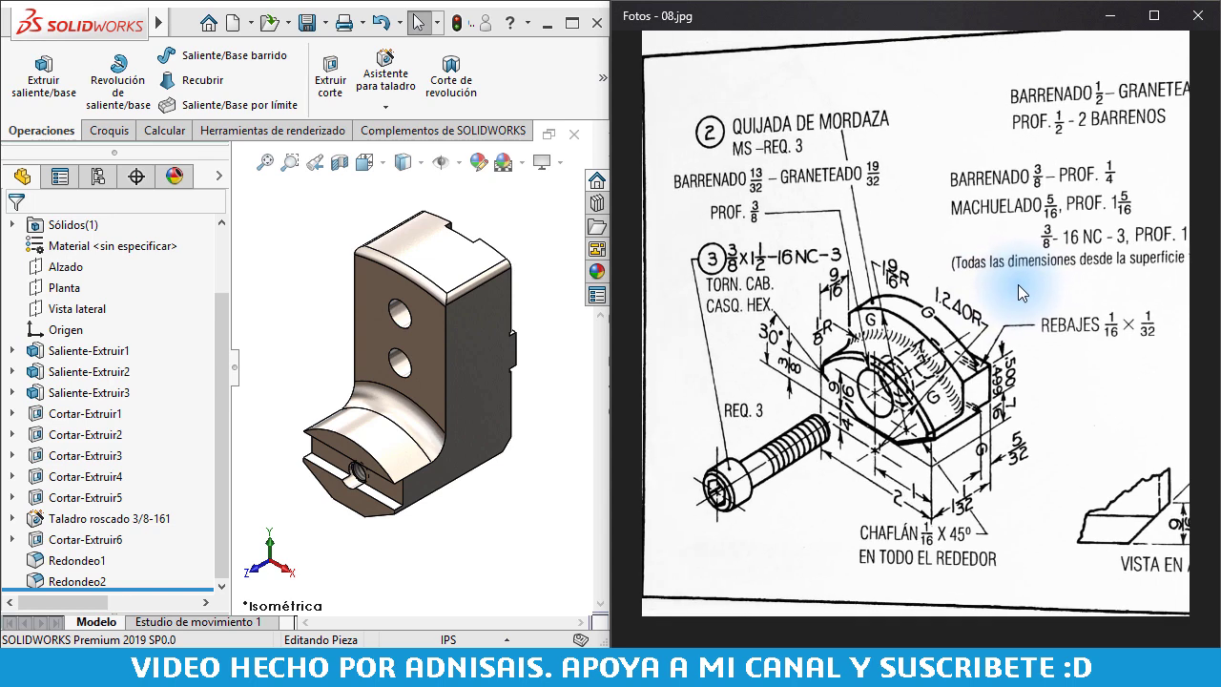
{"action": "left_click", "coordinate": [288, 229]}
{"action": "left_click", "coordinate": [231, 23]}
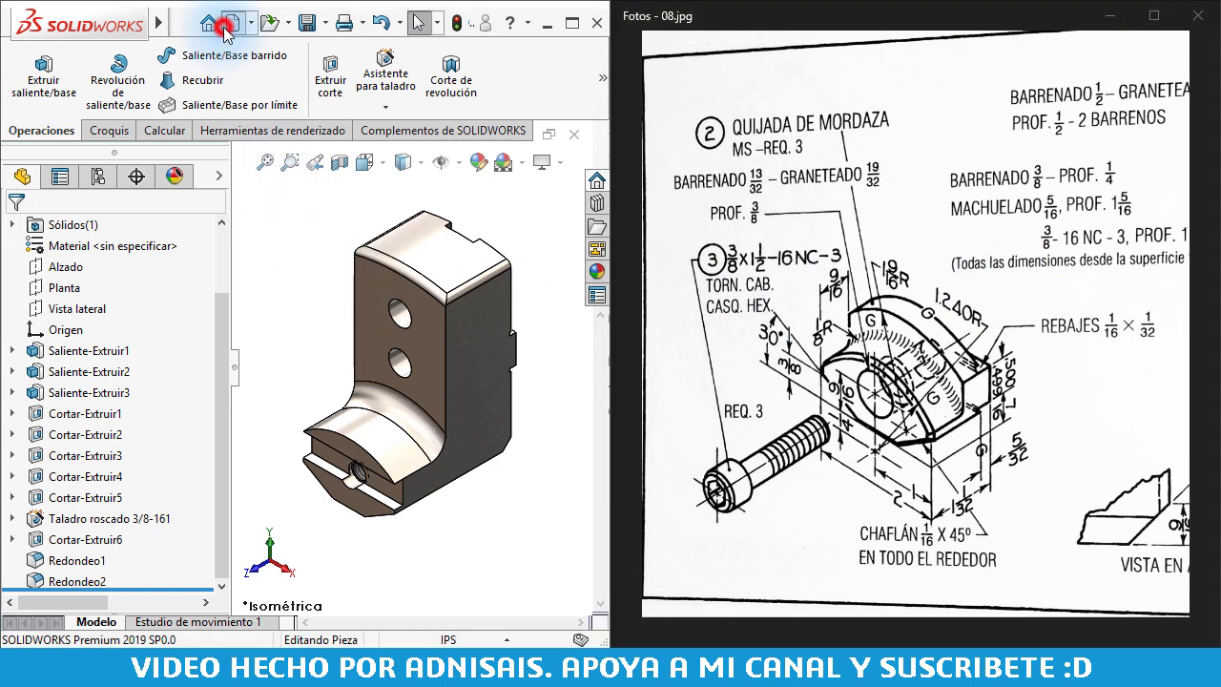
{"action": "double_click", "coordinate": [474, 195]}
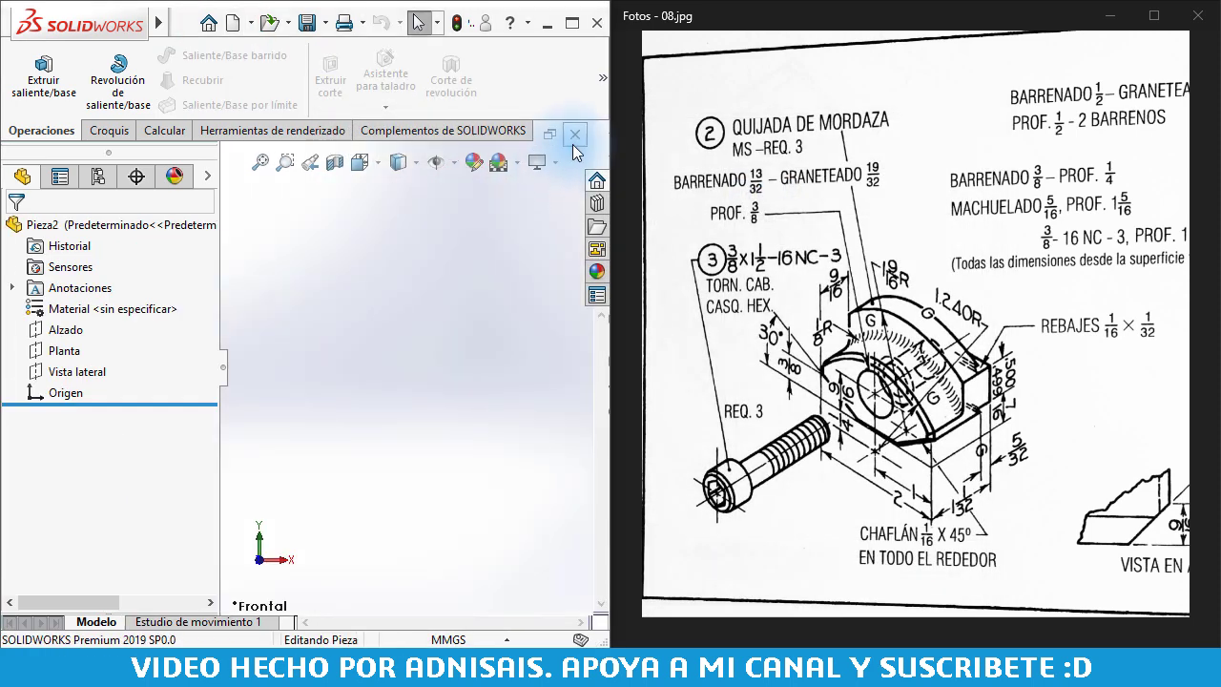
Replace the empty part with a new inch-template part and start a sketch on the front plane
{"action": "left_click", "coordinate": [574, 133]}
{"action": "left_click", "coordinate": [235, 29]}
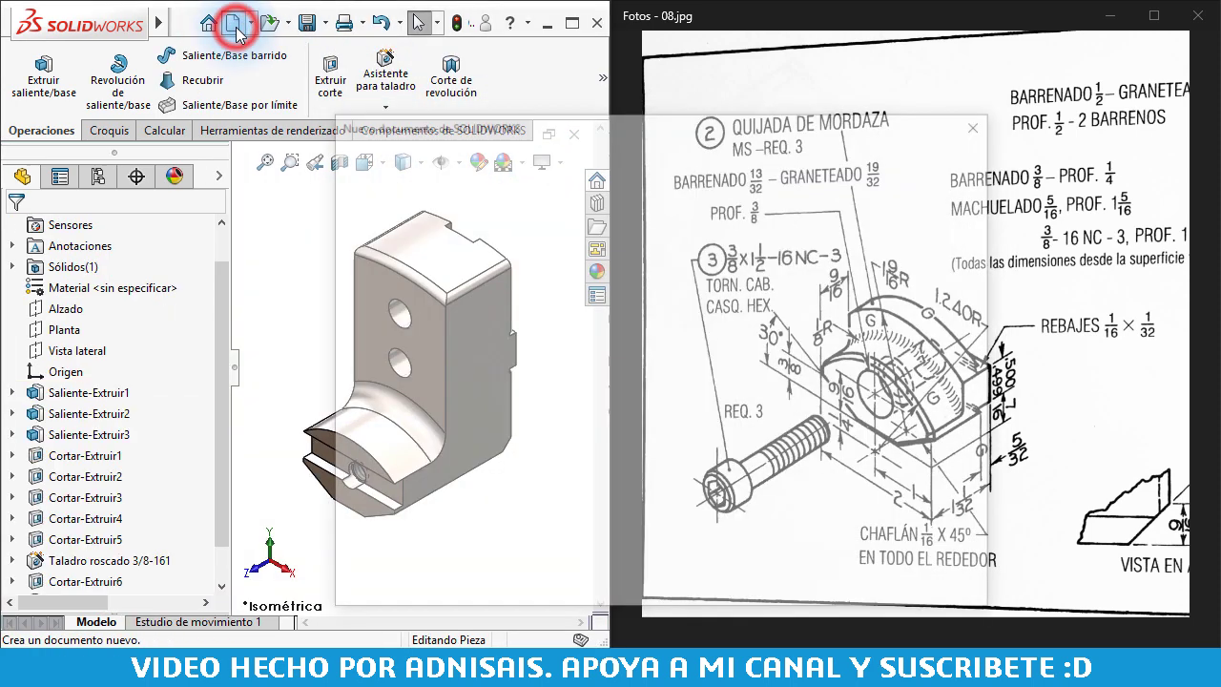
{"action": "double_click", "coordinate": [562, 195]}
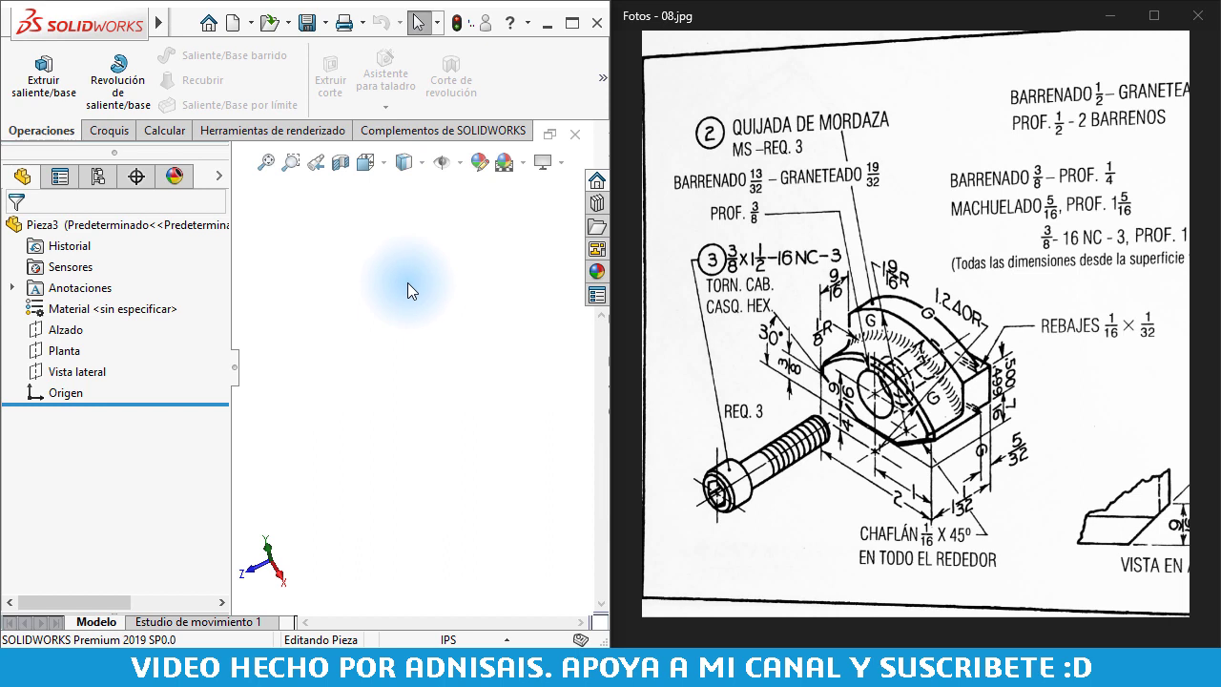
{"action": "left_click", "coordinate": [67, 330]}
{"action": "left_click", "coordinate": [86, 307]}
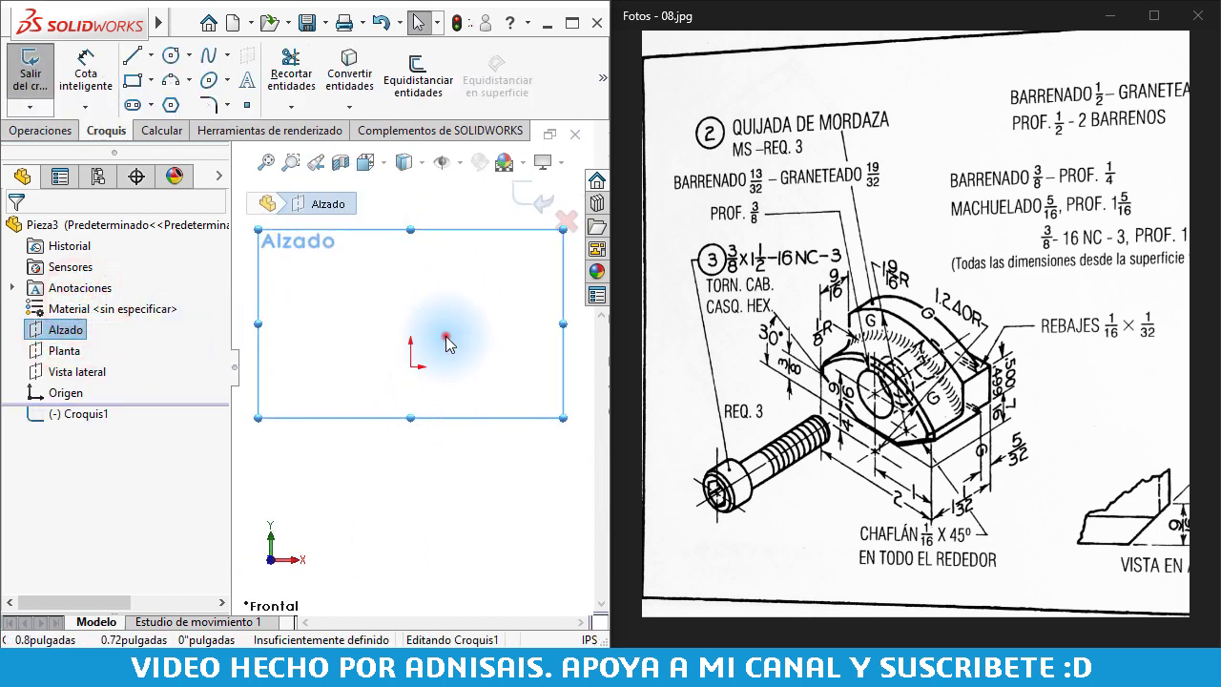
{"action": "left_click", "coordinate": [445, 337]}
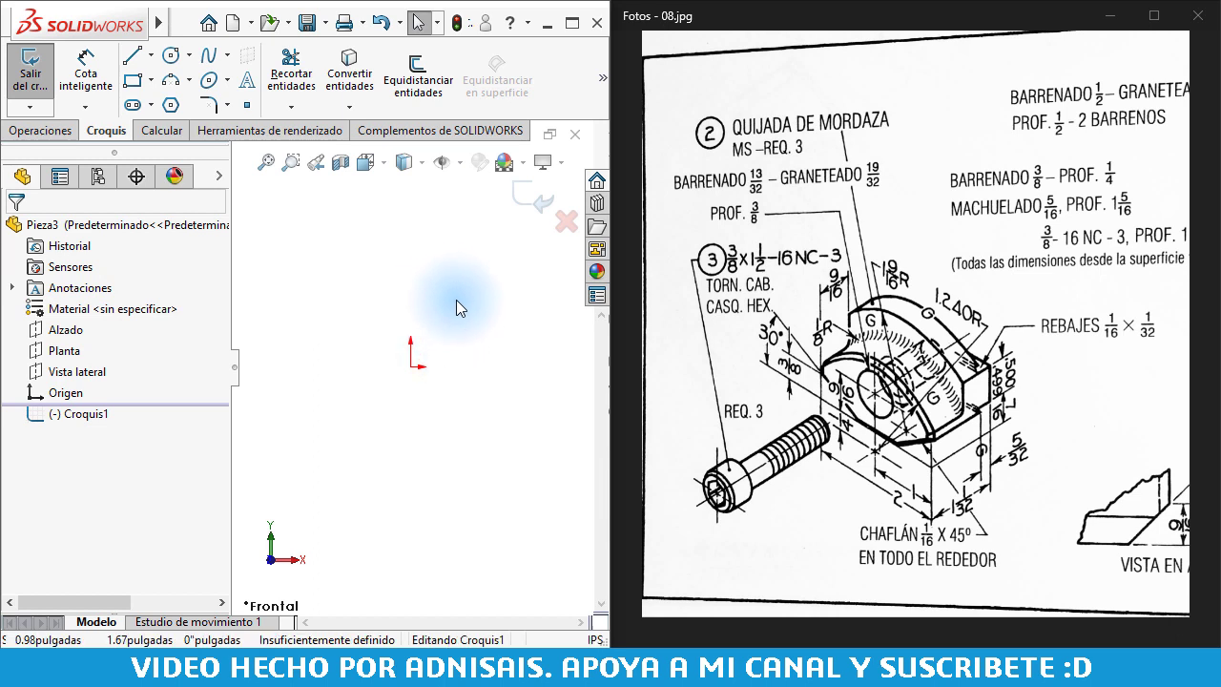
Draw a centre-point arc centred on the origin for the top of the jaw
{"action": "left_click", "coordinate": [188, 82]}
{"action": "left_click", "coordinate": [150, 143]}
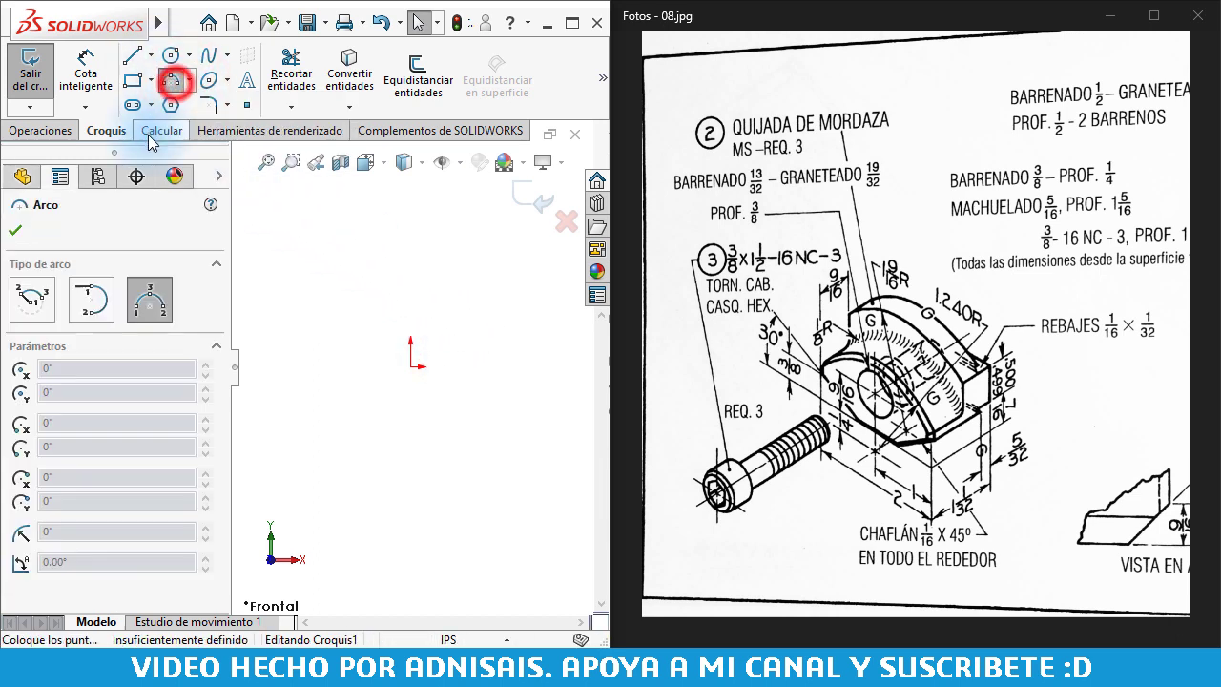
{"action": "left_click", "coordinate": [33, 299]}
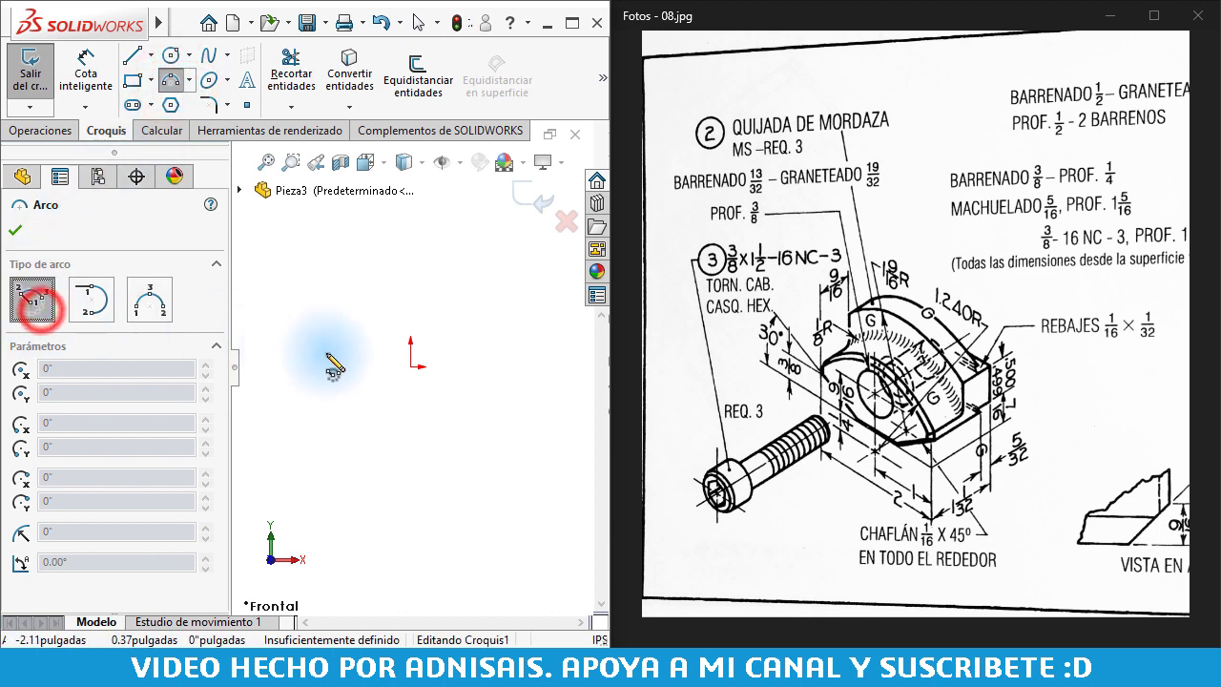
{"action": "left_click", "coordinate": [411, 365]}
{"action": "left_click", "coordinate": [345, 249]}
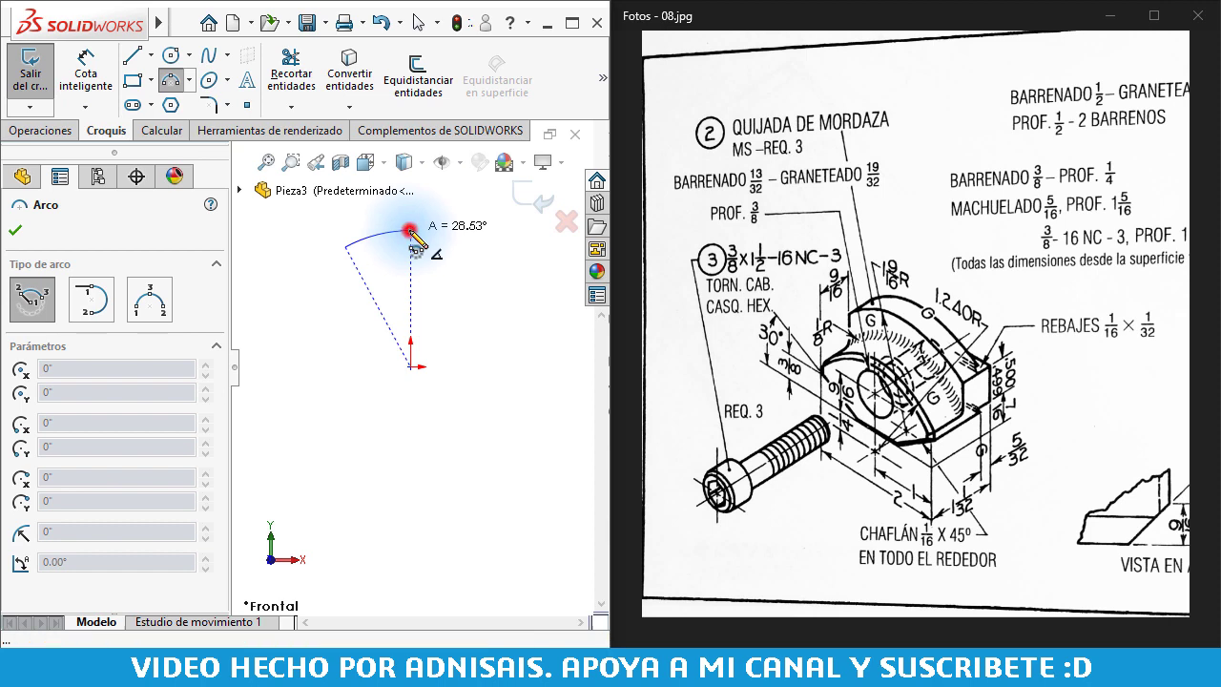
{"action": "left_click", "coordinate": [410, 231]}
{"action": "key", "text": "Escape"}
Draw the vertical, slanted, bottom and side lines closing the half profile at the arc's end
{"action": "left_click", "coordinate": [135, 59]}
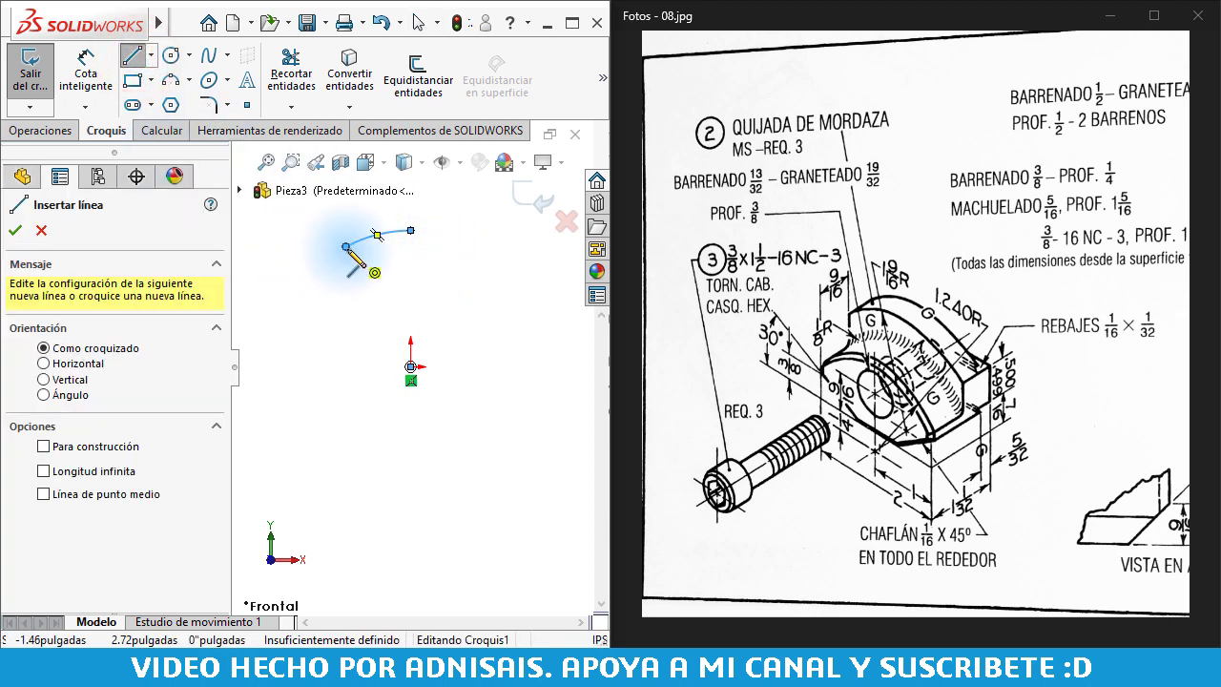
{"action": "left_click", "coordinate": [345, 246]}
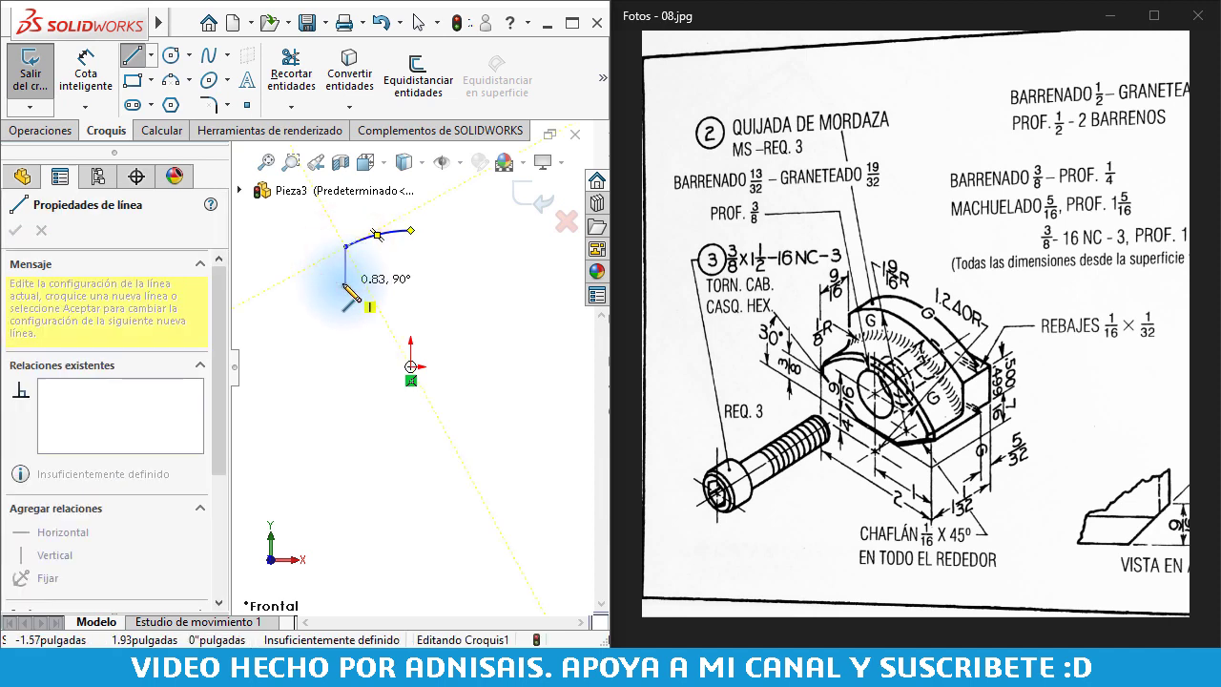
{"action": "left_click", "coordinate": [346, 284]}
{"action": "left_click", "coordinate": [373, 318]}
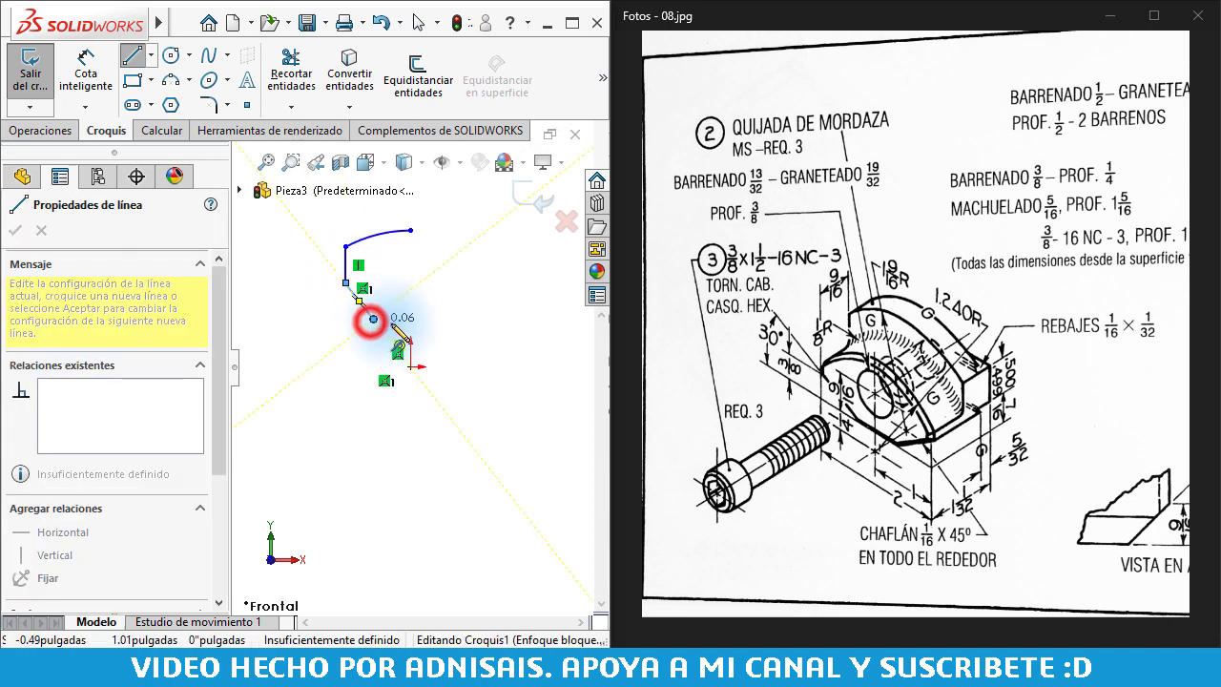
{"action": "left_click", "coordinate": [410, 318]}
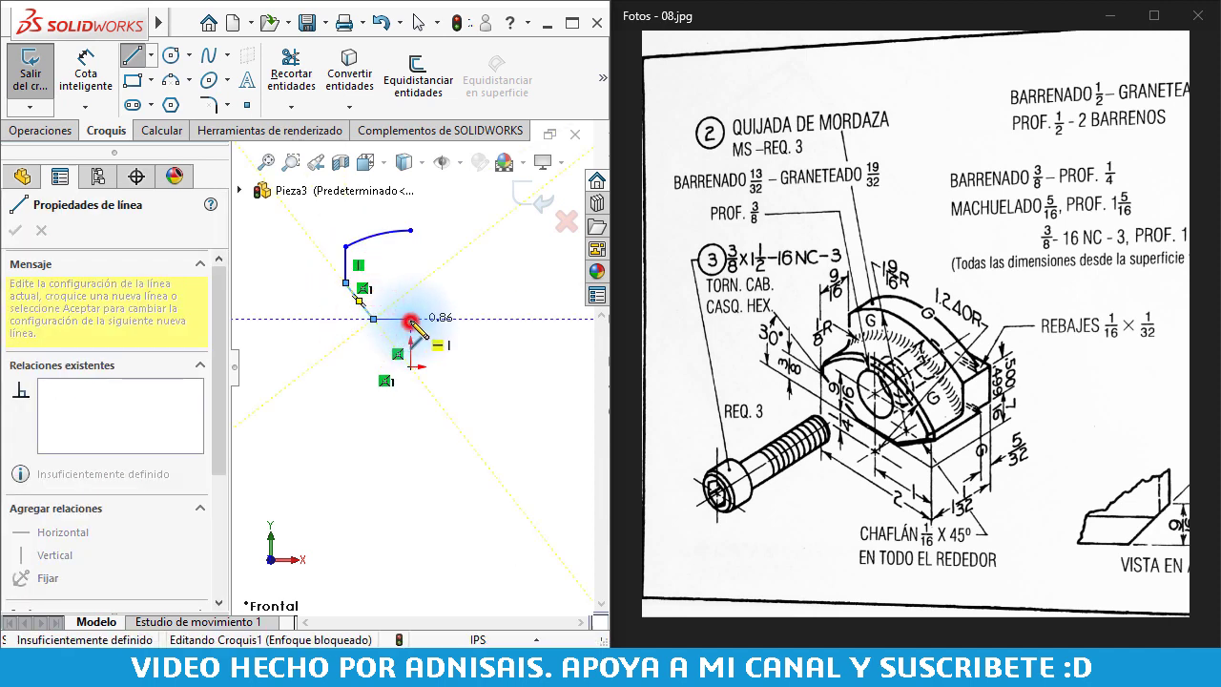
{"action": "left_click", "coordinate": [410, 231]}
{"action": "key", "text": "Escape"}
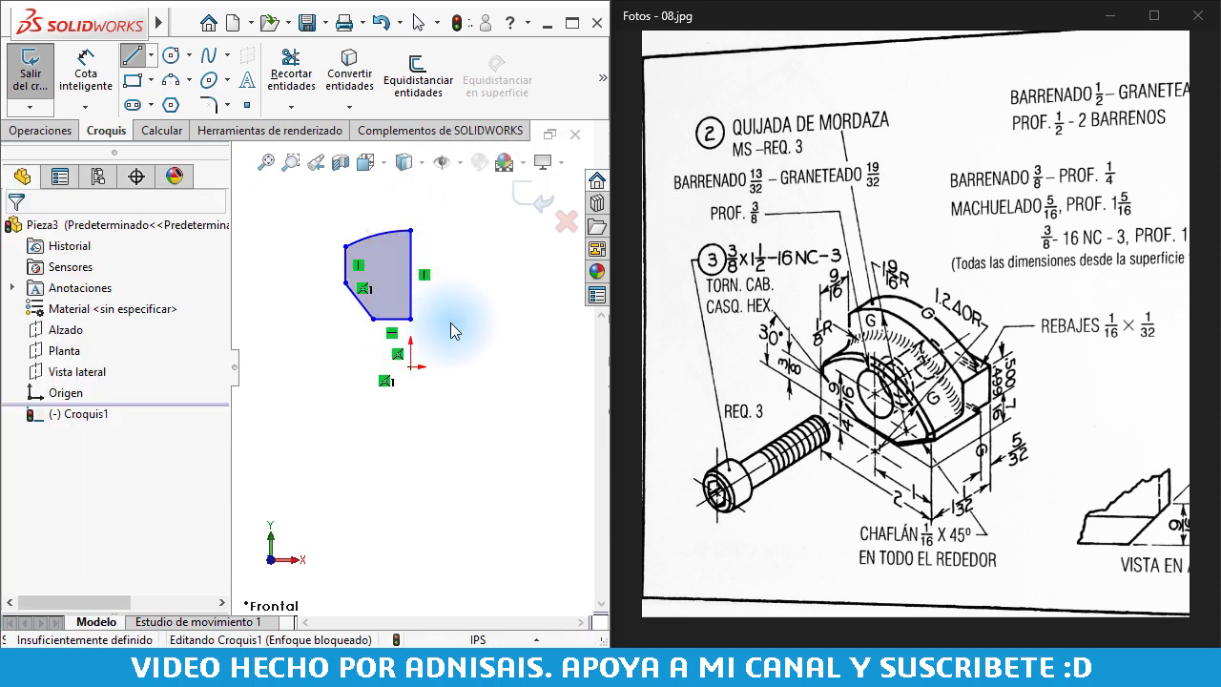
{"action": "left_click", "coordinate": [414, 315]}
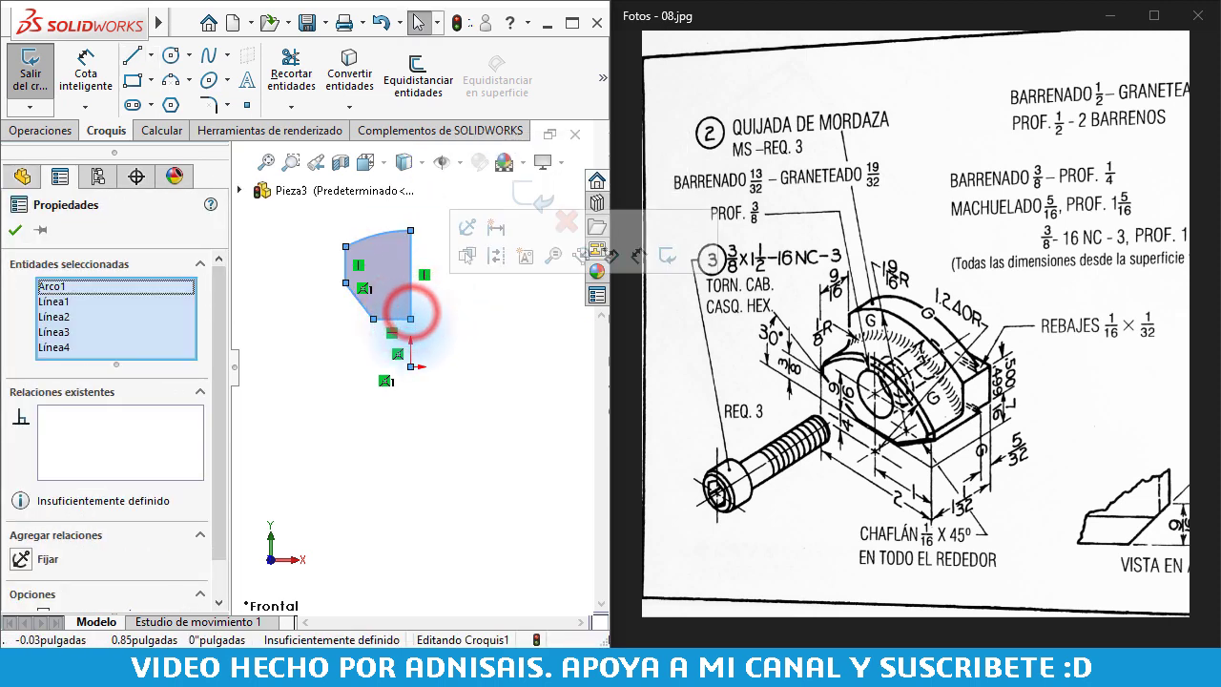
Turn the vertical line into a construction centreline coincident with the origin
{"action": "left_click", "coordinate": [414, 311]}
{"action": "double_click", "coordinate": [414, 311]}
{"action": "left_click", "coordinate": [414, 311]}
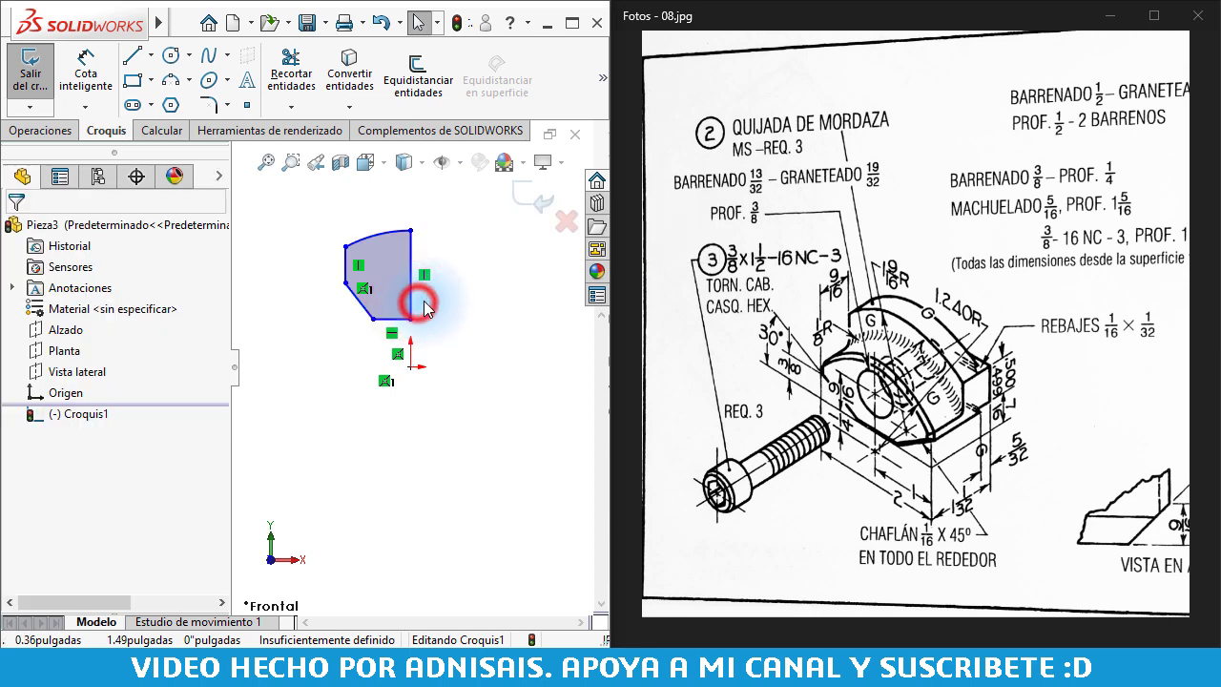
{"action": "left_click", "coordinate": [412, 307]}
{"action": "left_click", "coordinate": [491, 245]}
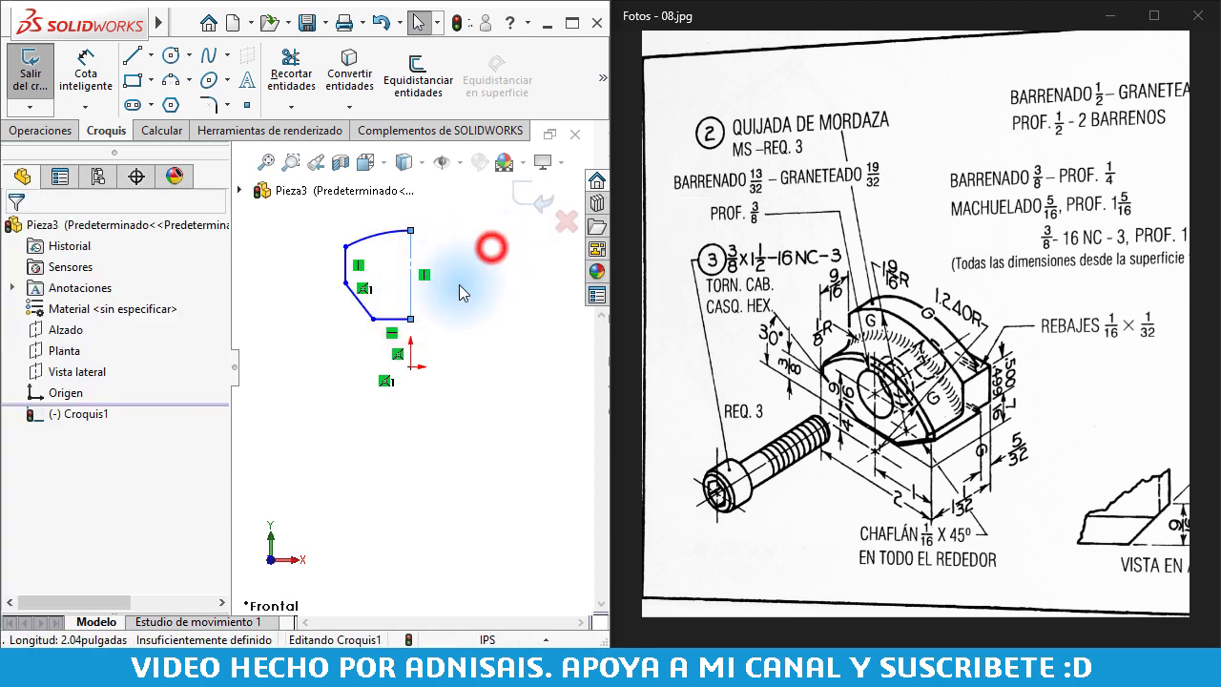
{"action": "left_click", "coordinate": [411, 299]}
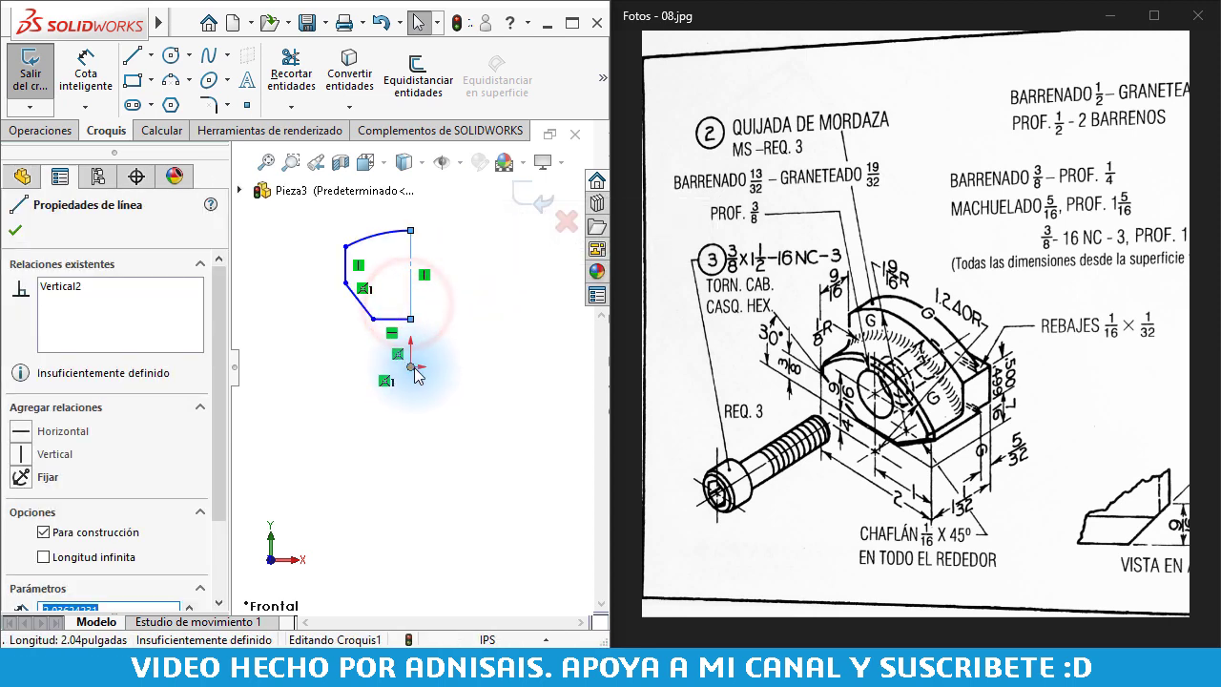
{"action": "left_click", "coordinate": [413, 367], "text": "ctrl"}
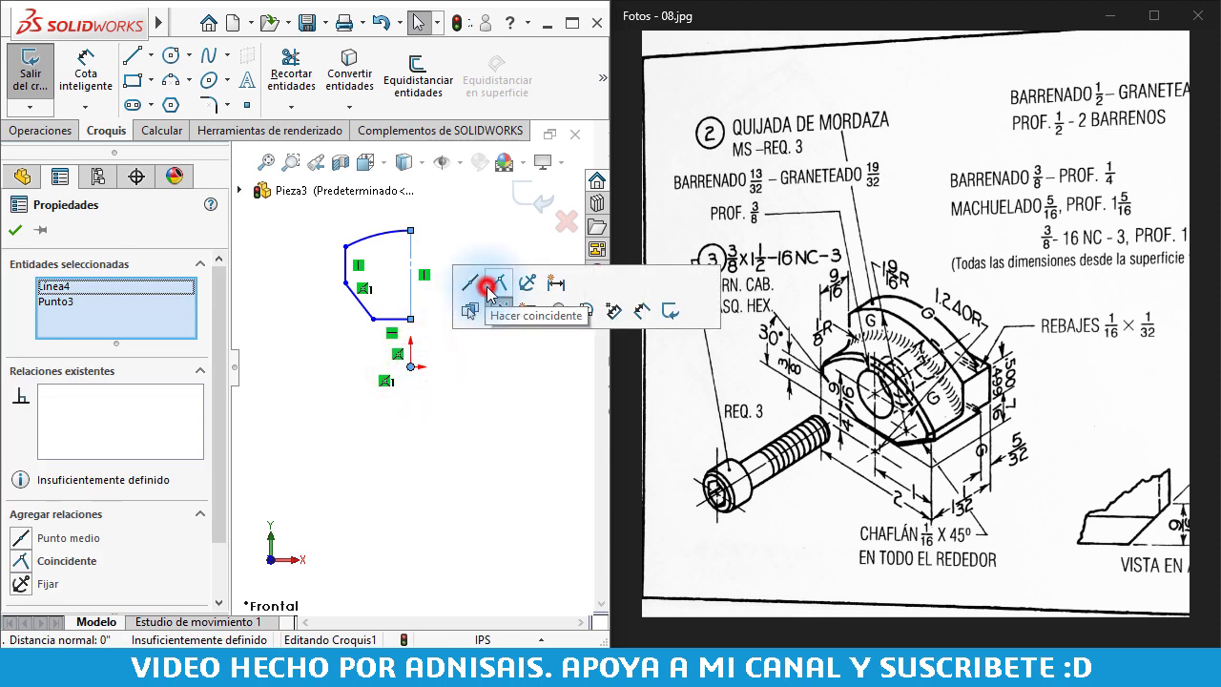
{"action": "left_click", "coordinate": [488, 286]}
{"action": "left_click", "coordinate": [449, 408]}
Mirror the half profile about the centreline
{"action": "left_click_drag", "start_coordinate": [322, 205], "coordinate": [449, 395]}
{"action": "left_click", "coordinate": [601, 95]}
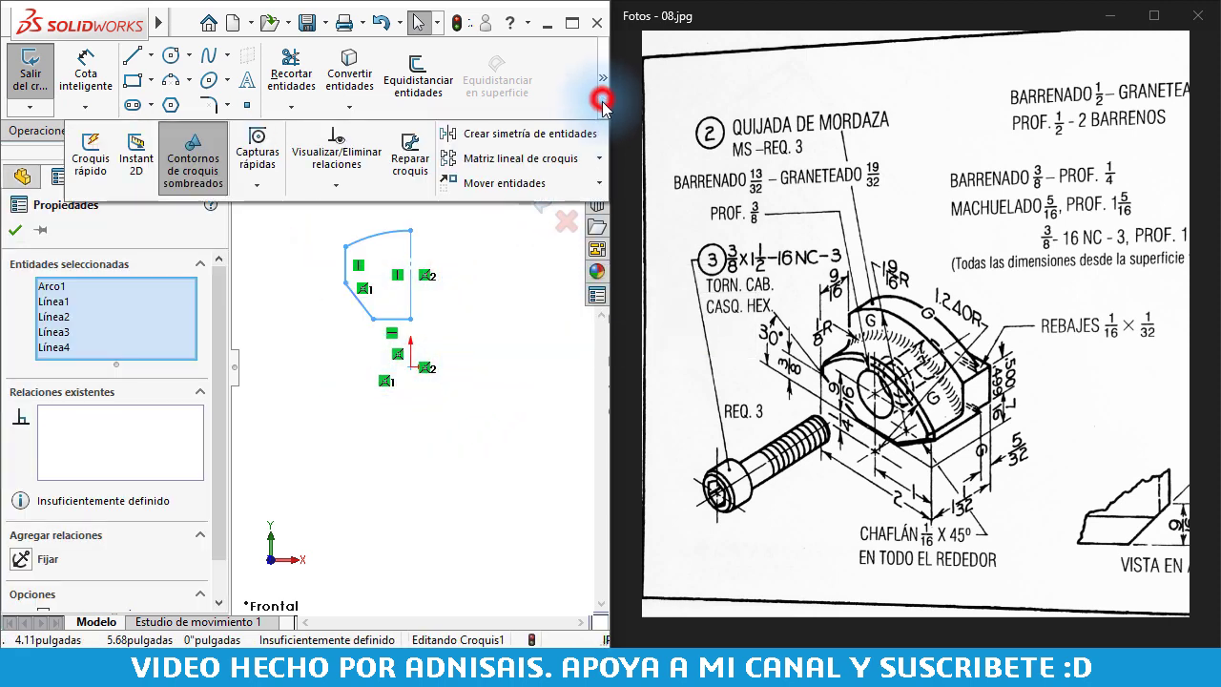
{"action": "left_click", "coordinate": [531, 134]}
{"action": "left_click", "coordinate": [419, 478]}
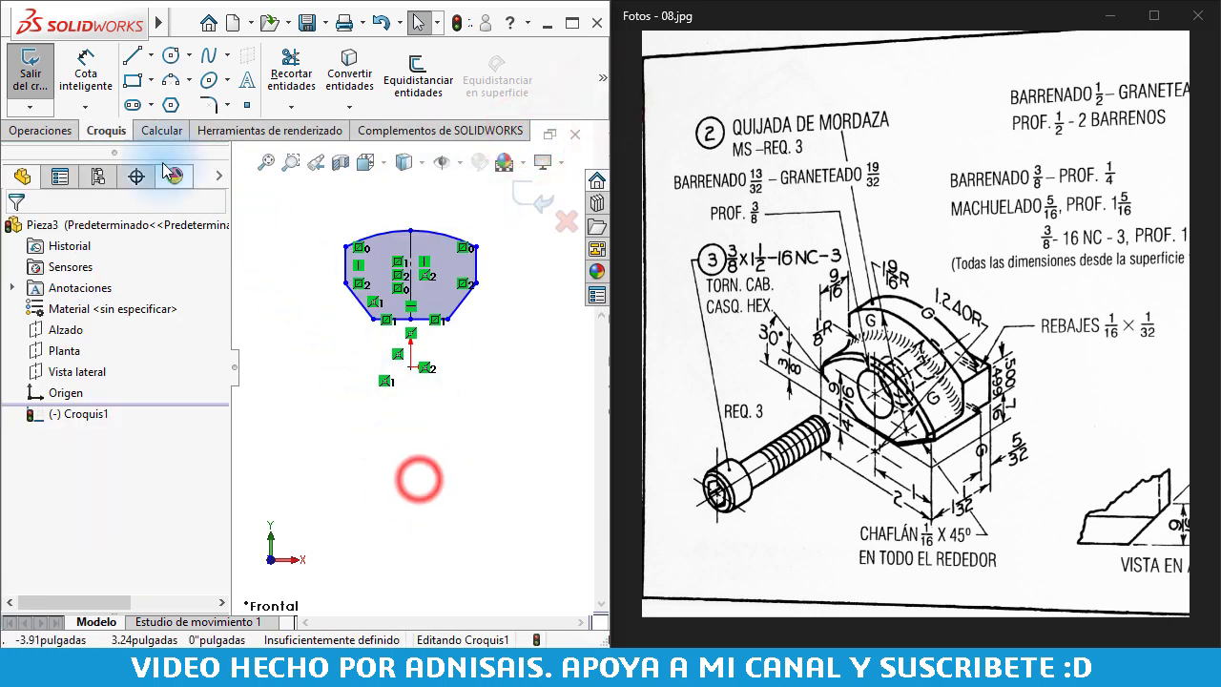
Dimension the bottom edge 1/4" from the origin and the top arc to R1 9/16"
{"action": "left_click", "coordinate": [85, 65]}
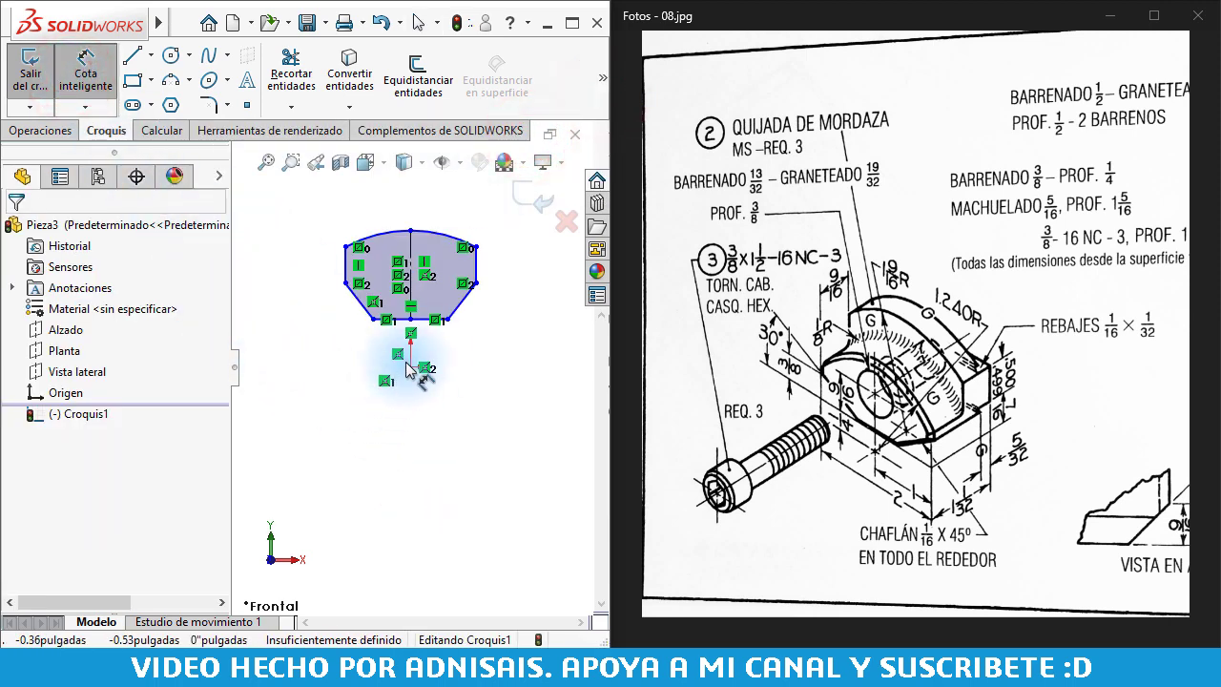
{"action": "scroll", "coordinate": [396, 329], "scroll_direction": "down", "scroll_amount": 2}
{"action": "left_click", "coordinate": [389, 323]}
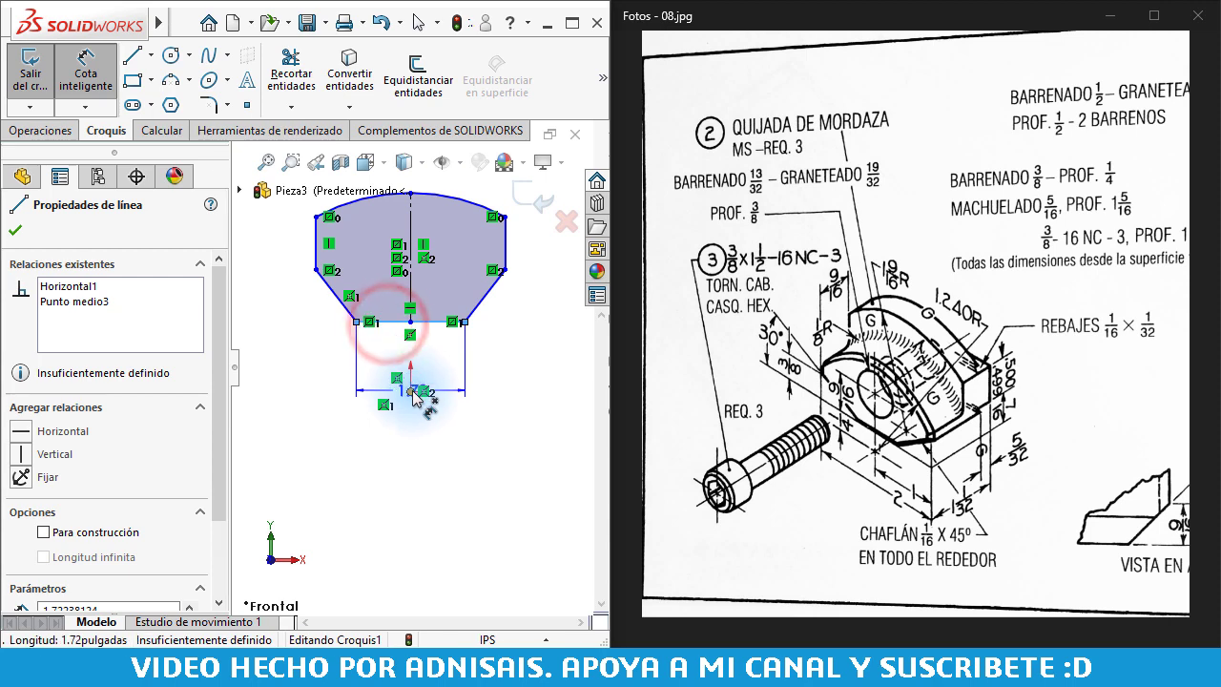
{"action": "left_click", "coordinate": [412, 393]}
{"action": "left_click", "coordinate": [319, 364]}
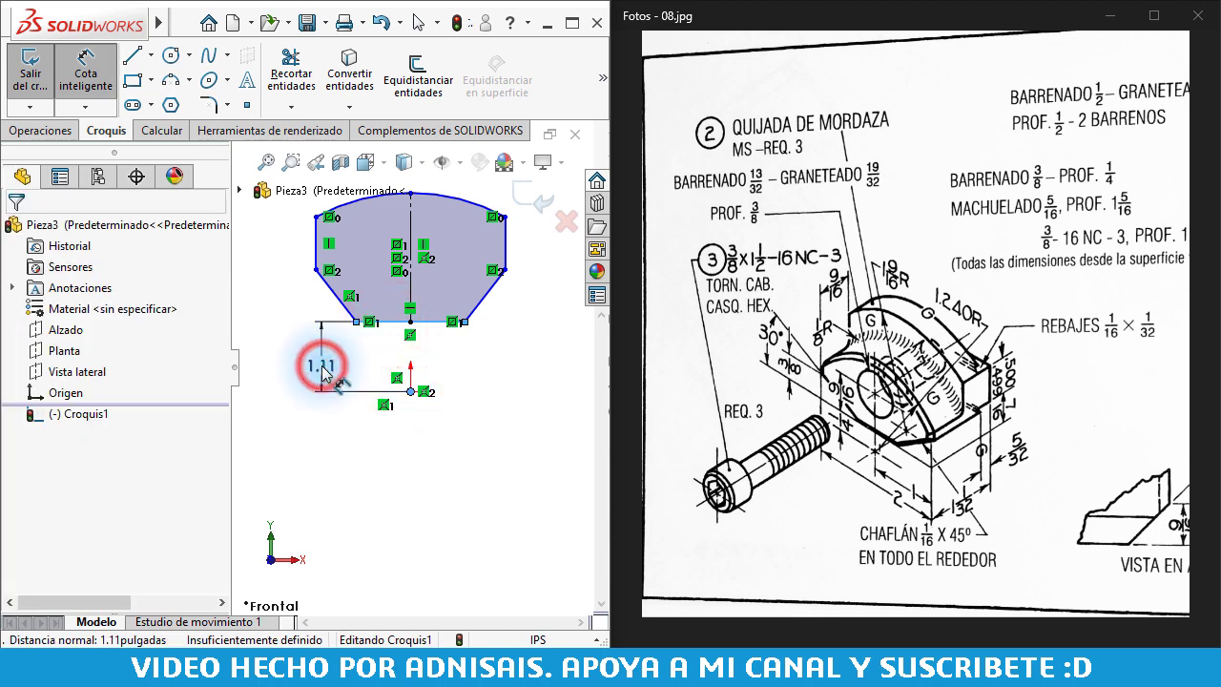
{"action": "type", "text": ".25"}
{"action": "key", "text": "Return"}
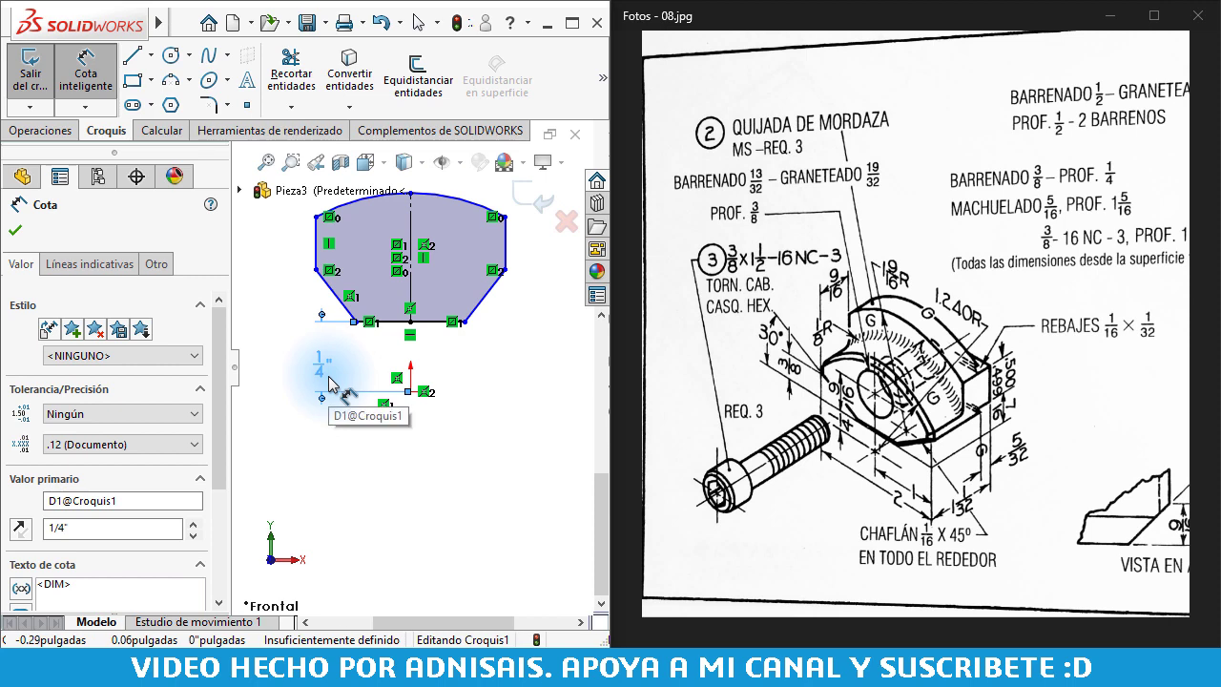
{"action": "scroll", "coordinate": [391, 381], "scroll_direction": "up", "scroll_amount": 2}
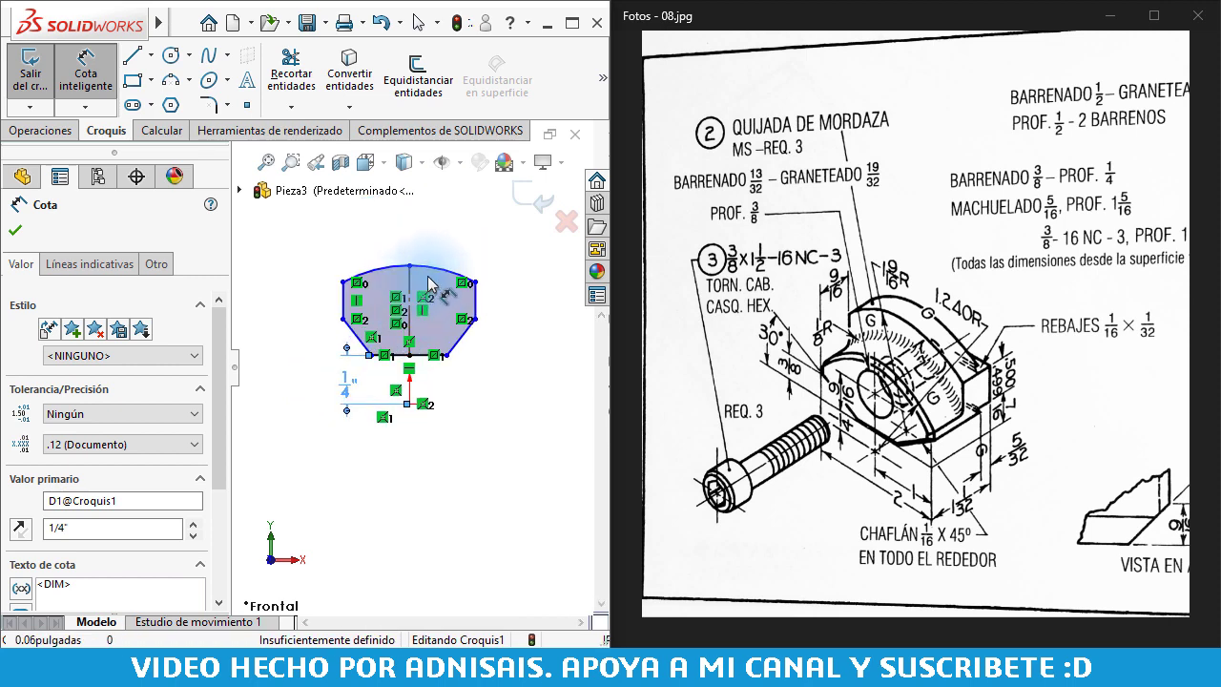
{"action": "left_click", "coordinate": [438, 274]}
{"action": "left_click", "coordinate": [464, 229]}
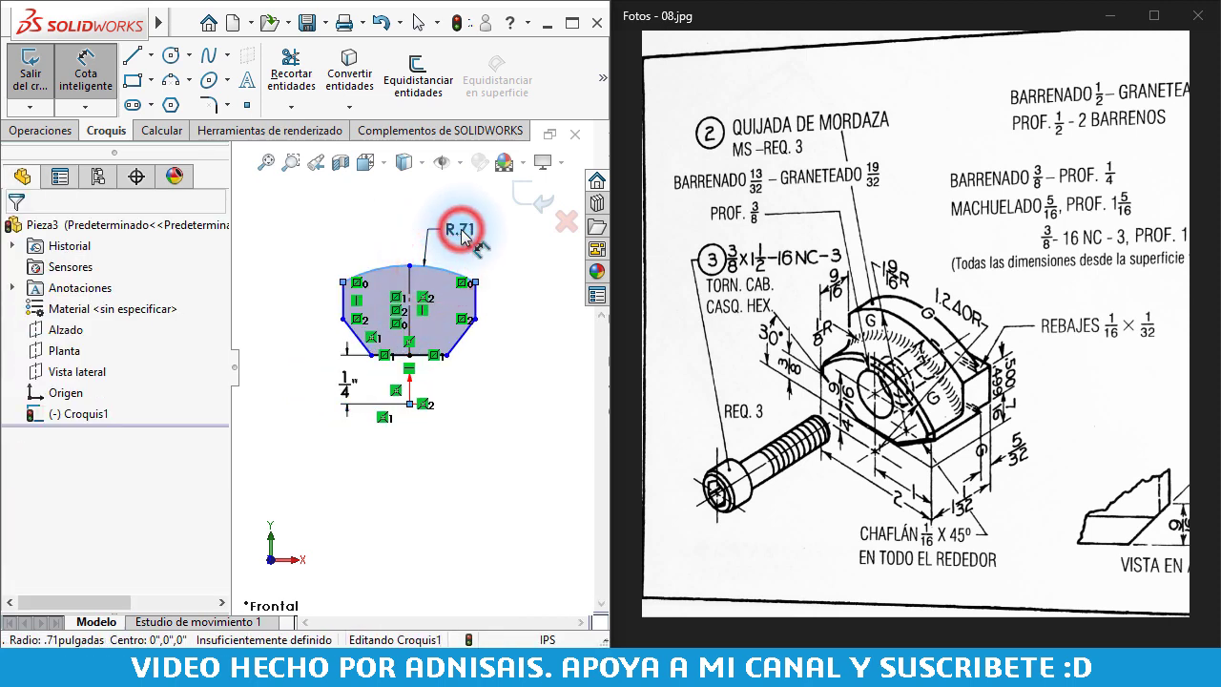
{"action": "type", "text": "1"}
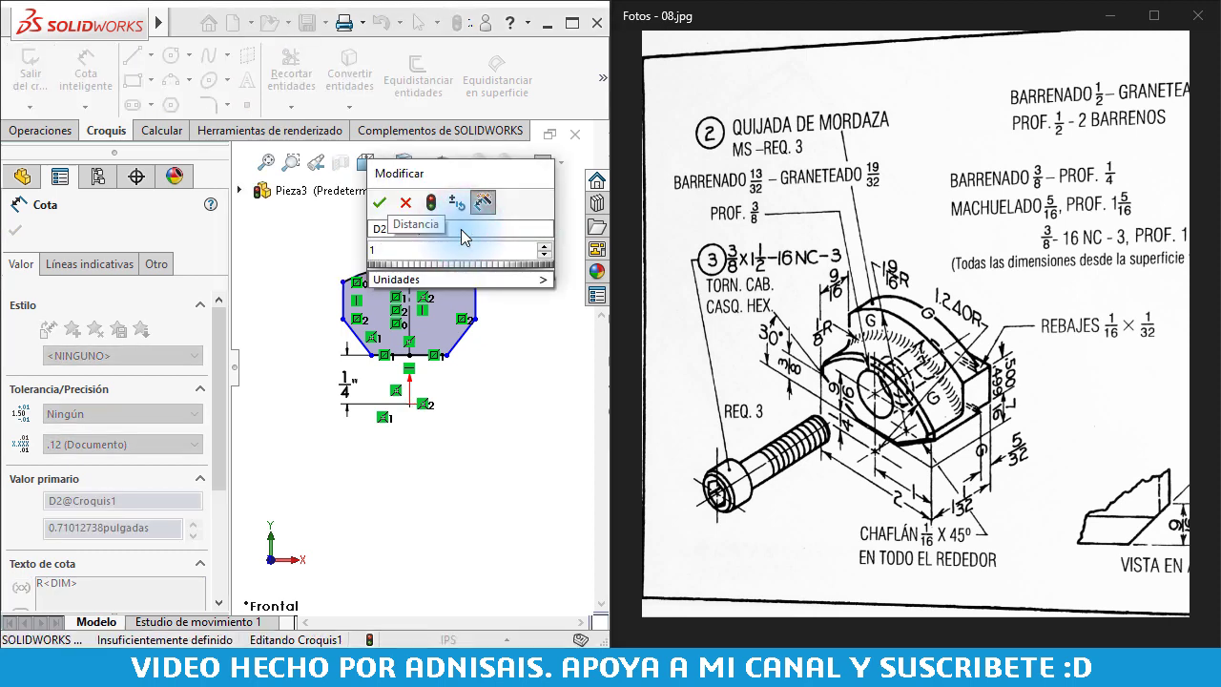
{"action": "type", "text": " 9/16"}
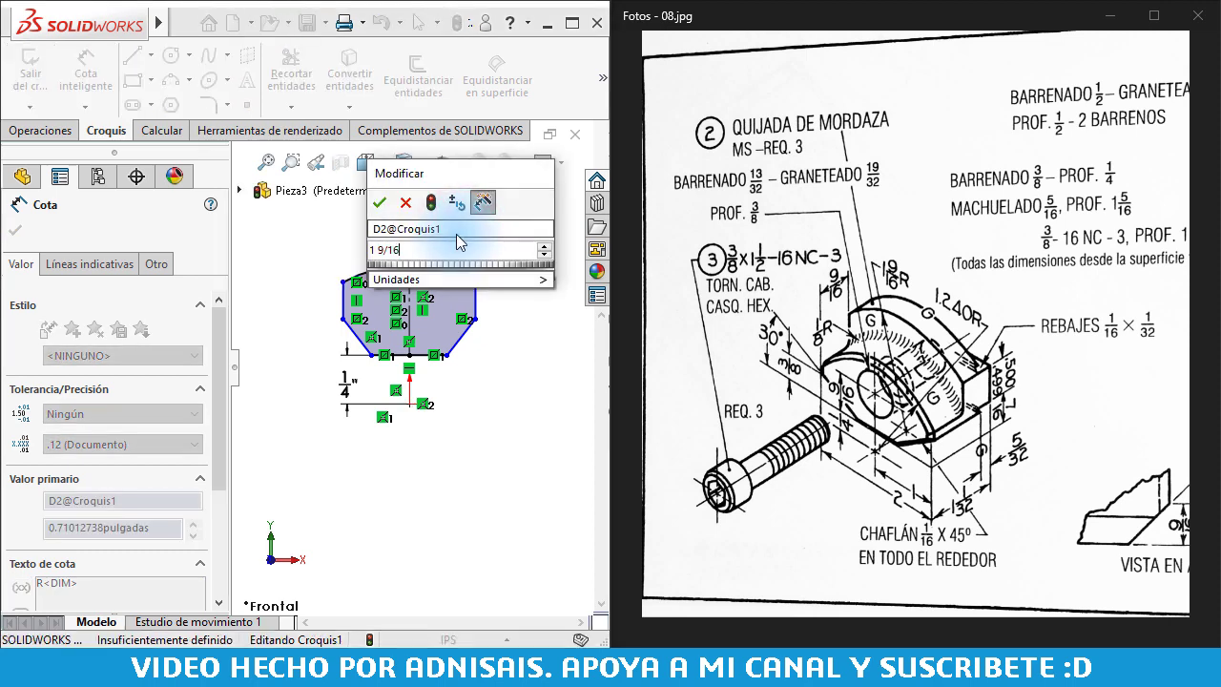
{"action": "key", "text": "Return"}
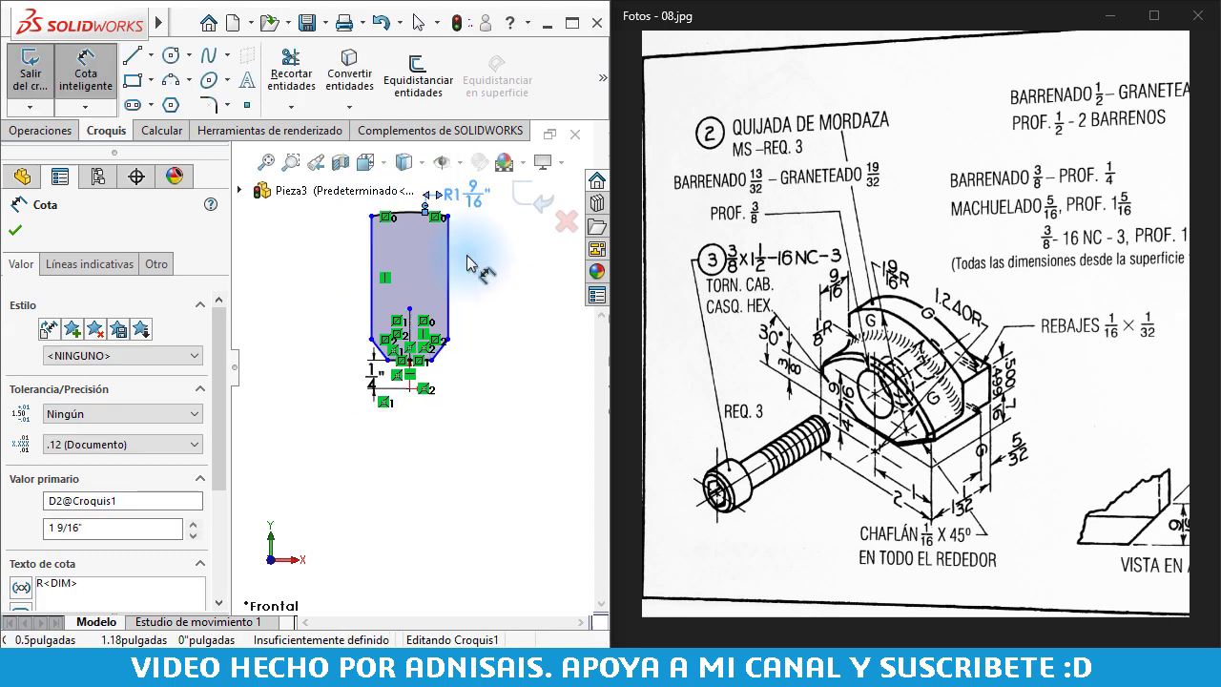
Dimension the overall width between the side edges to 2"
{"action": "left_click_drag", "start_coordinate": [439, 289], "coordinate": [389, 322]}
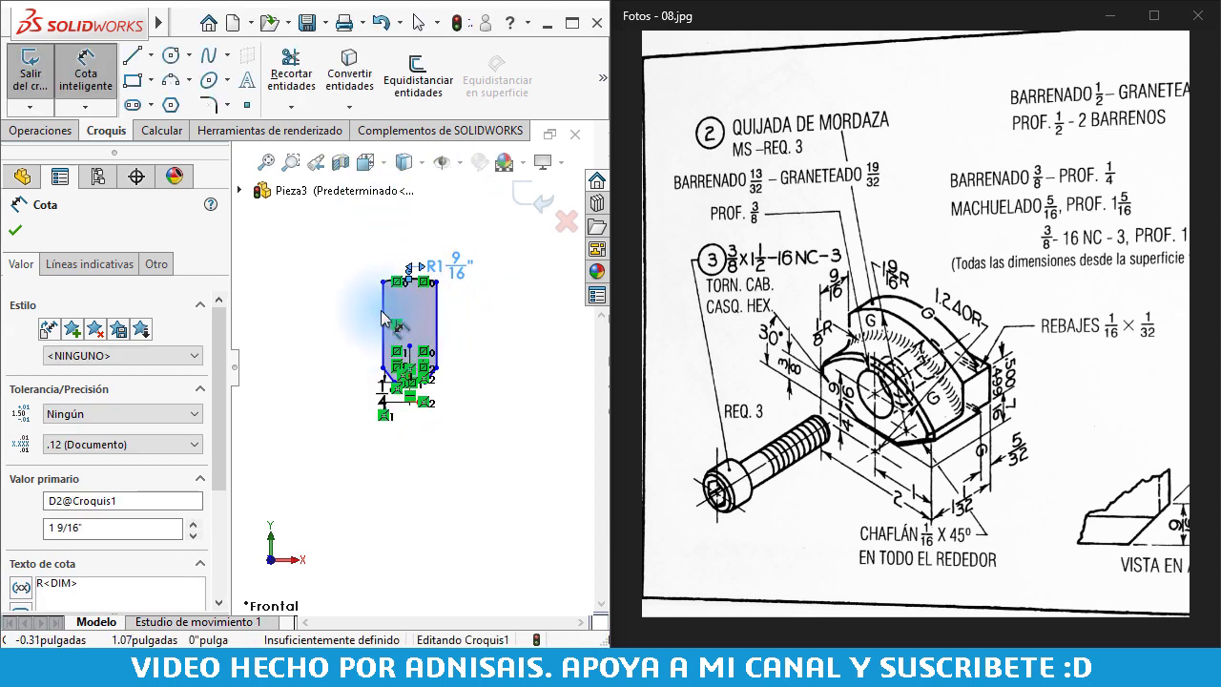
{"action": "left_click", "coordinate": [384, 312]}
{"action": "left_click", "coordinate": [449, 312], "text": "ctrl"}
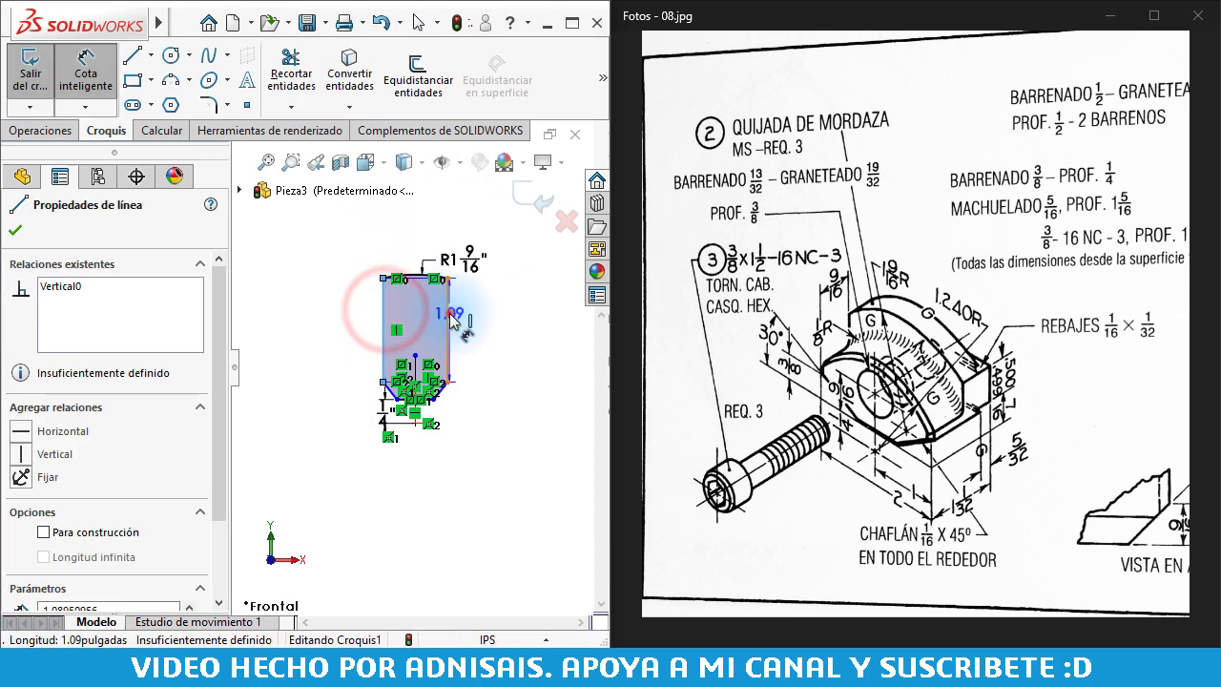
{"action": "left_click", "coordinate": [442, 501]}
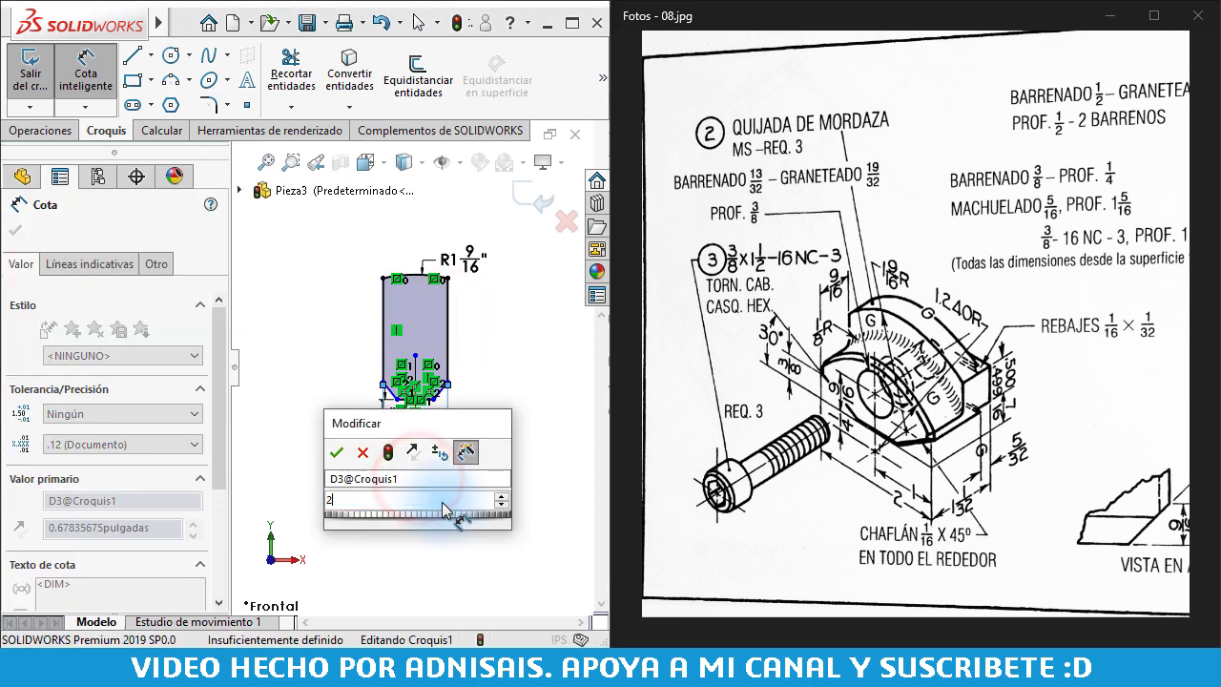
{"action": "type", "text": "2"}
{"action": "key", "text": "Return"}
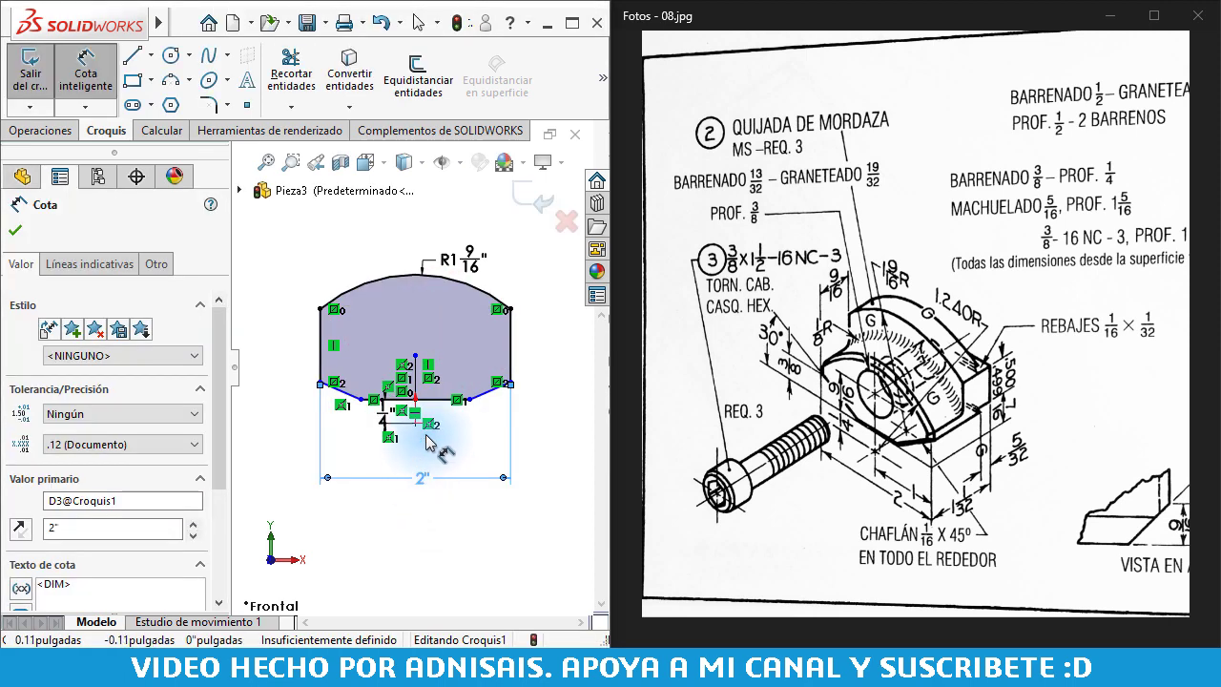
{"action": "left_click", "coordinate": [500, 446]}
Dimension the lower right slanted edge's height to 3/8"
{"action": "scroll", "coordinate": [500, 446], "scroll_direction": "down", "scroll_amount": 2}
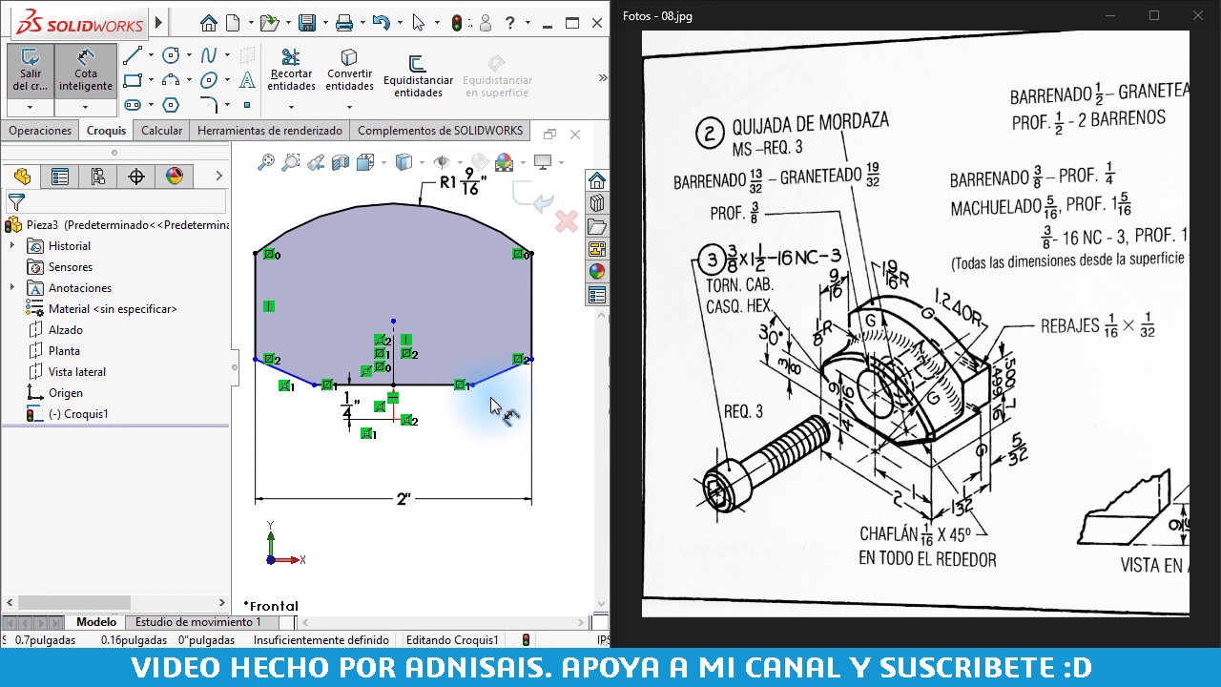
{"action": "left_click_drag", "start_coordinate": [490, 377], "coordinate": [575, 375]}
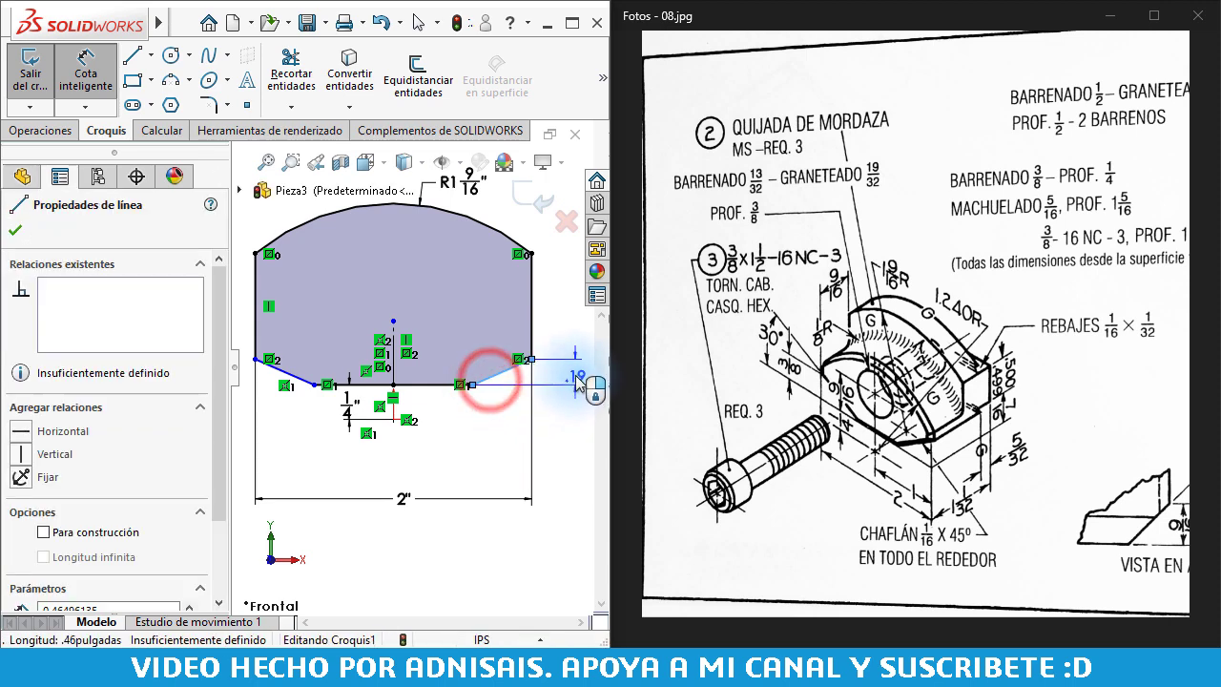
{"action": "left_click", "coordinate": [575, 375]}
{"action": "type", "text": "3"}
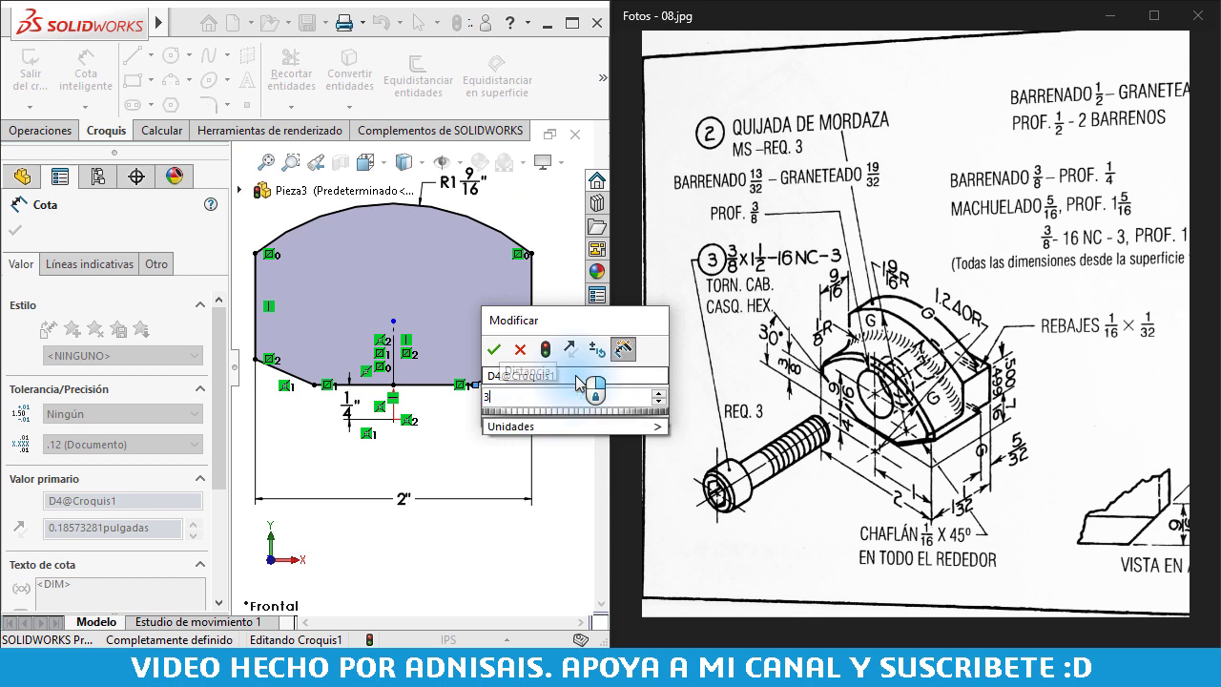
{"action": "type", "text": "/8"}
{"action": "key", "text": "Return"}
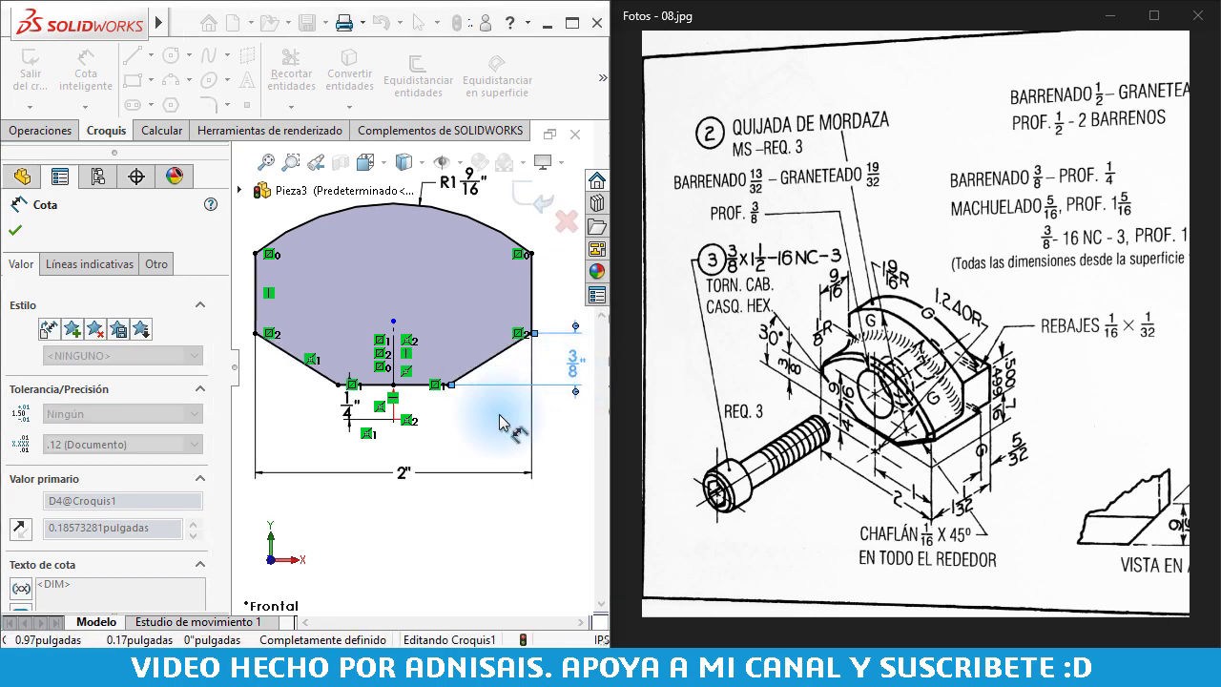
{"action": "left_click", "coordinate": [491, 432]}
{"action": "middle_click", "coordinate": [490, 422]}
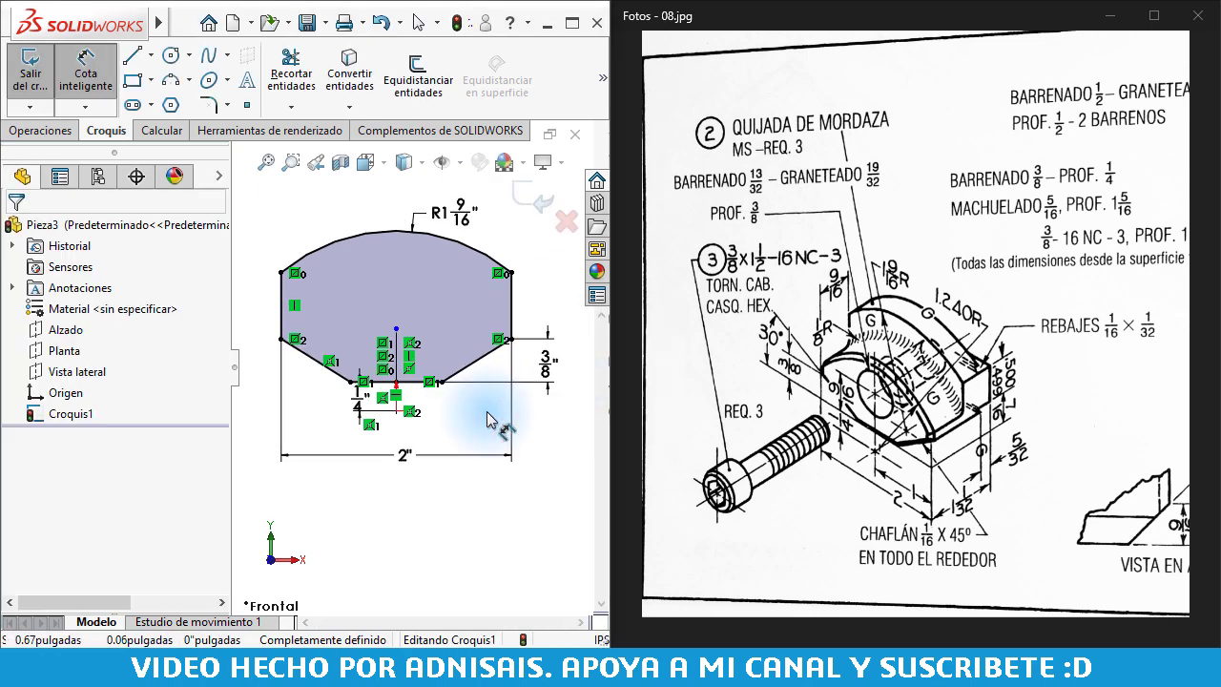
{"action": "left_click", "coordinate": [441, 381]}
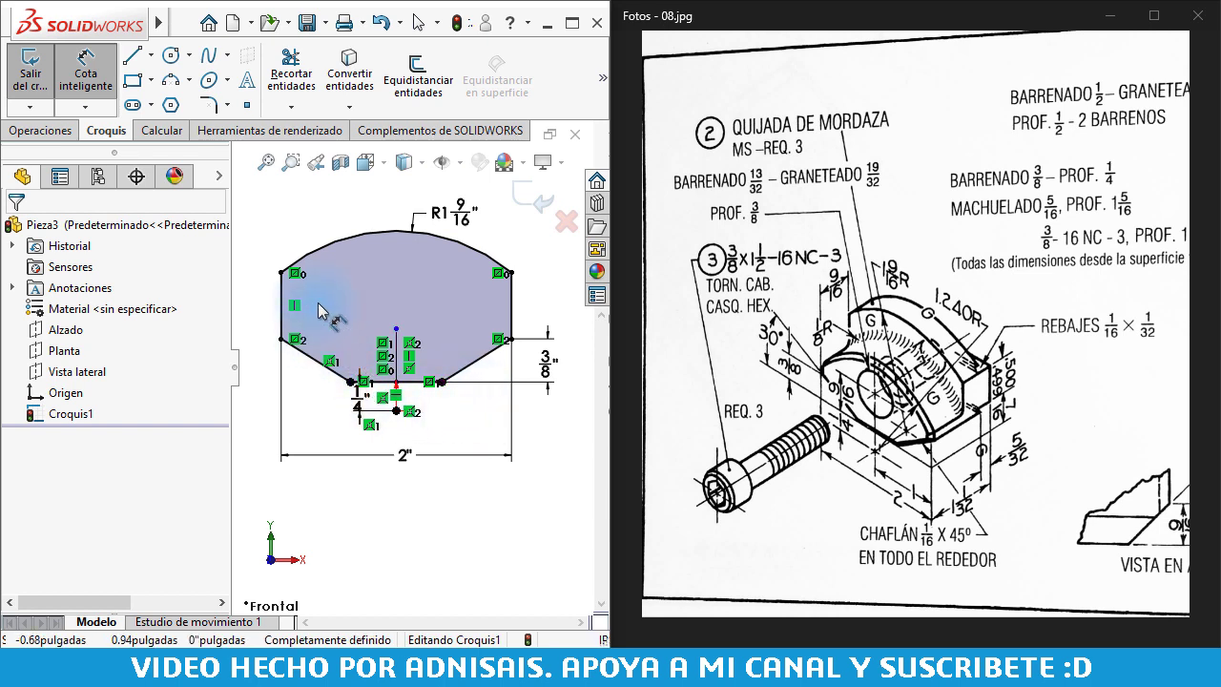
{"action": "scroll", "coordinate": [351, 324], "scroll_direction": "down", "scroll_amount": 1}
{"action": "scroll", "coordinate": [351, 338], "scroll_direction": "down", "scroll_amount": 1}
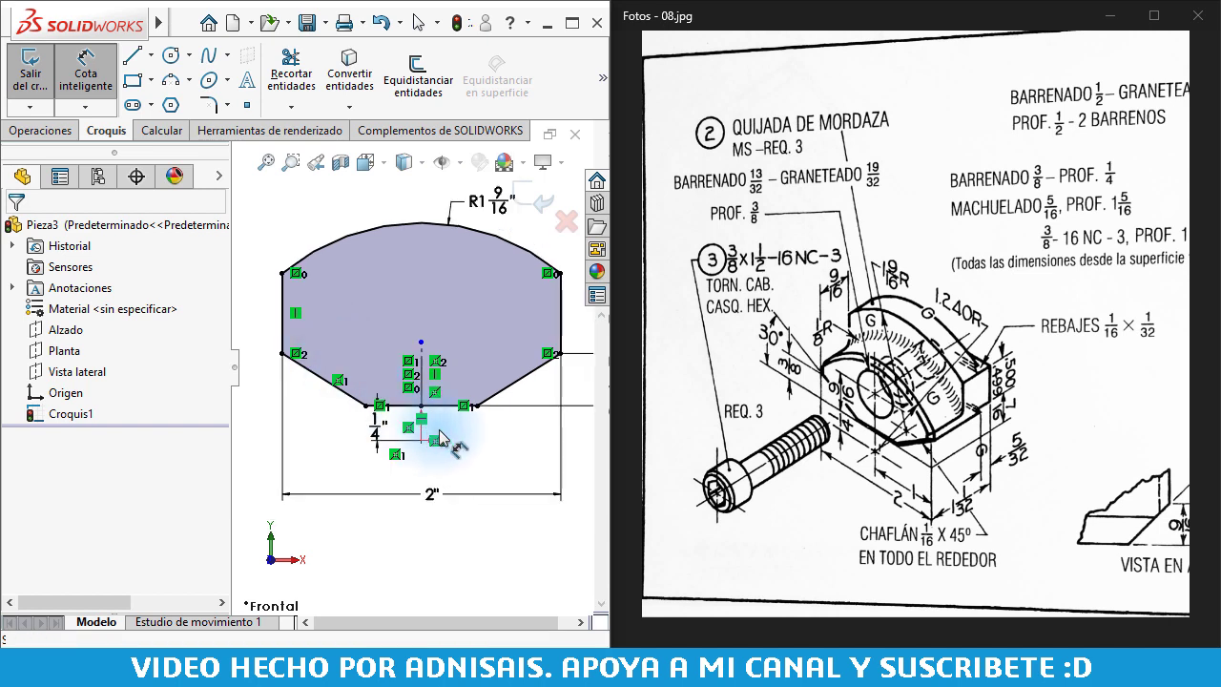
{"action": "key", "text": "Escape"}
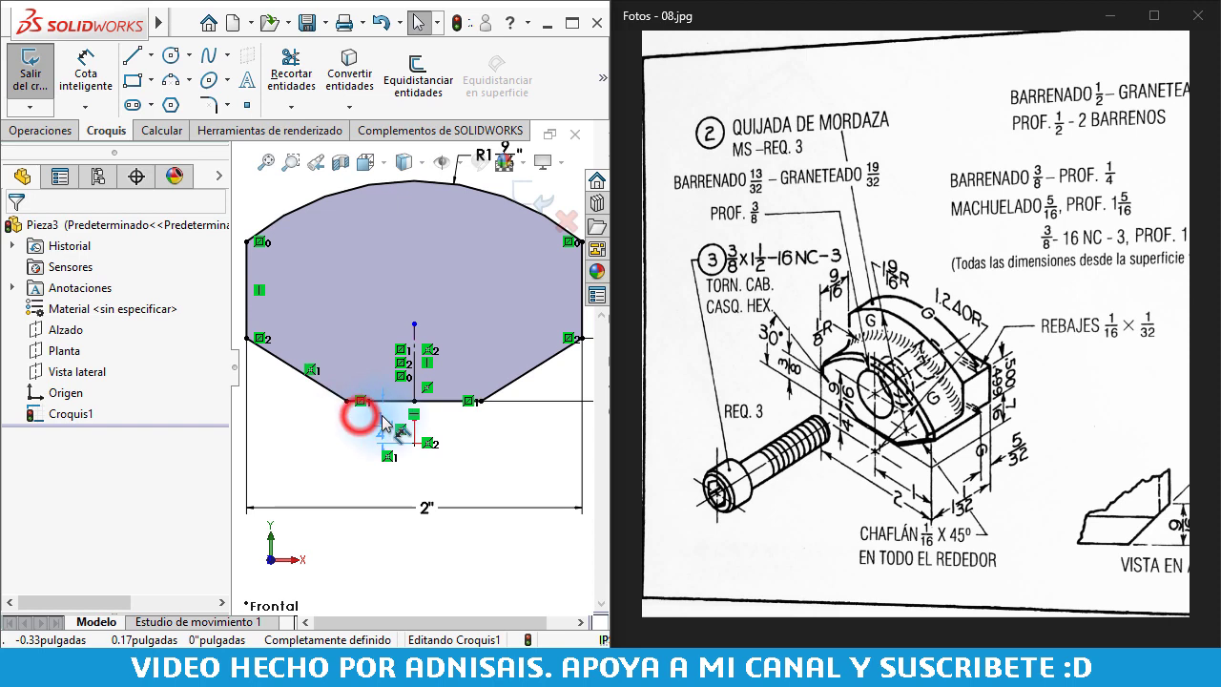
Delete the relations fixing the left chamfer line
{"action": "left_click", "coordinate": [381, 421]}
{"action": "left_click", "coordinate": [499, 457]}
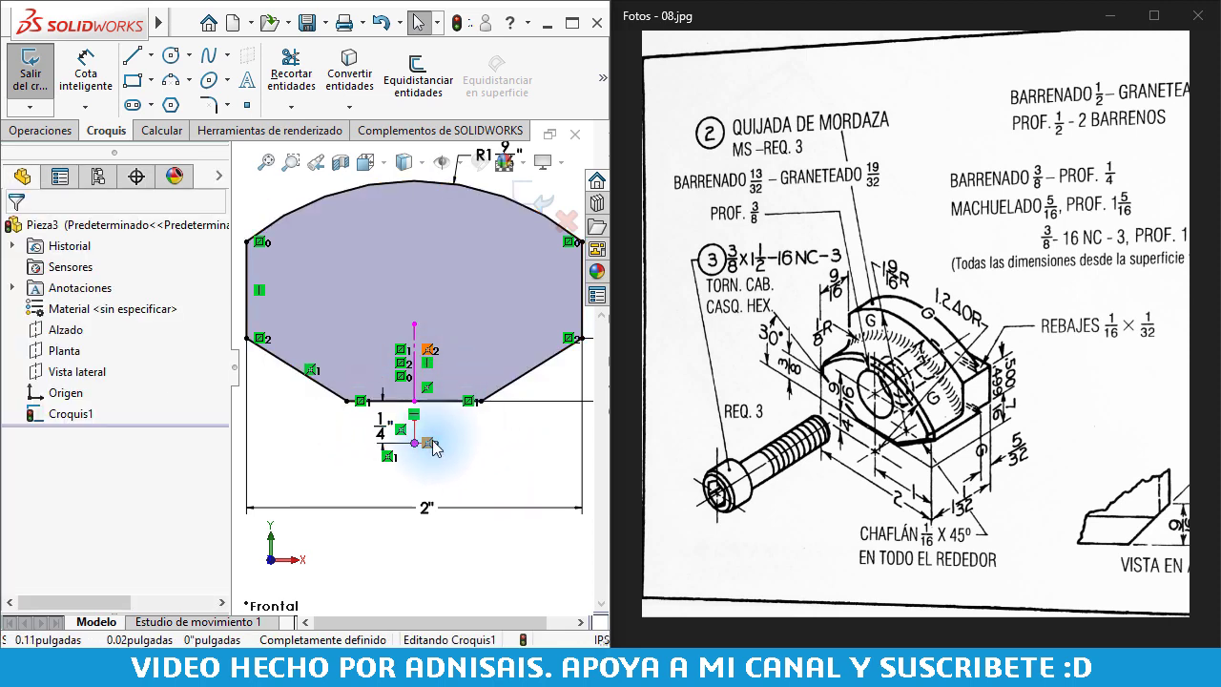
{"action": "left_click", "coordinate": [488, 401]}
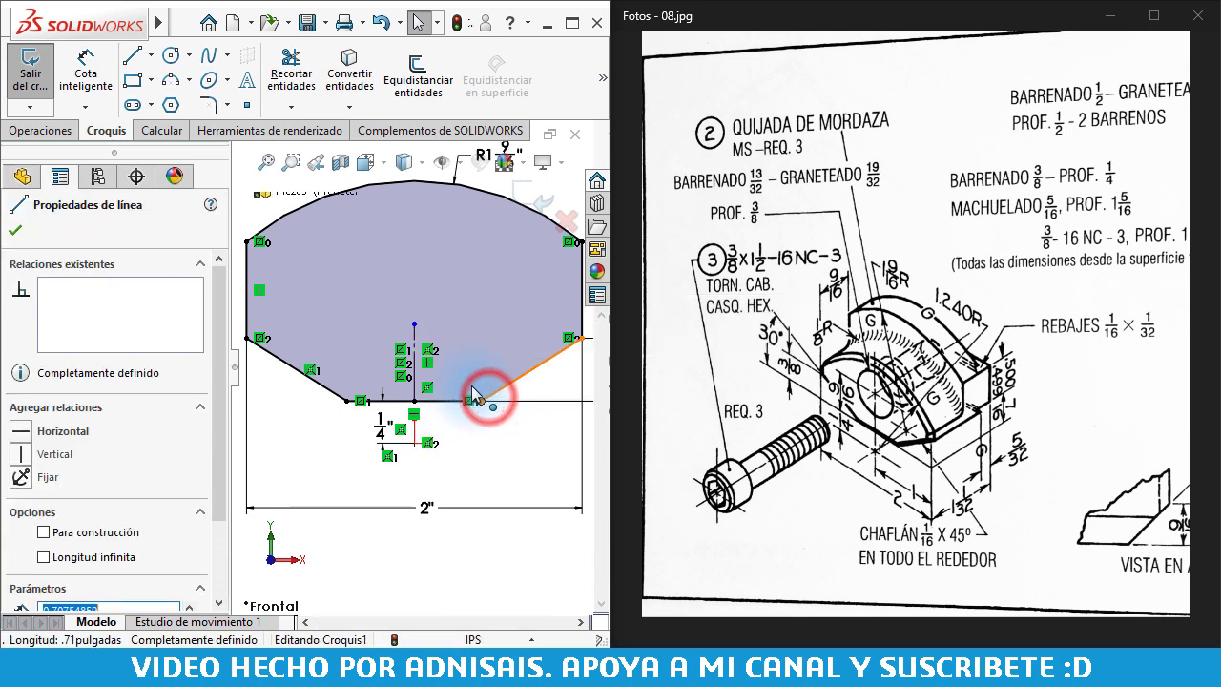
{"action": "scroll", "coordinate": [411, 376], "scroll_direction": "up", "scroll_amount": 2}
{"action": "left_click", "coordinate": [355, 384]}
{"action": "scroll", "coordinate": [355, 383], "scroll_direction": "down", "scroll_amount": 2}
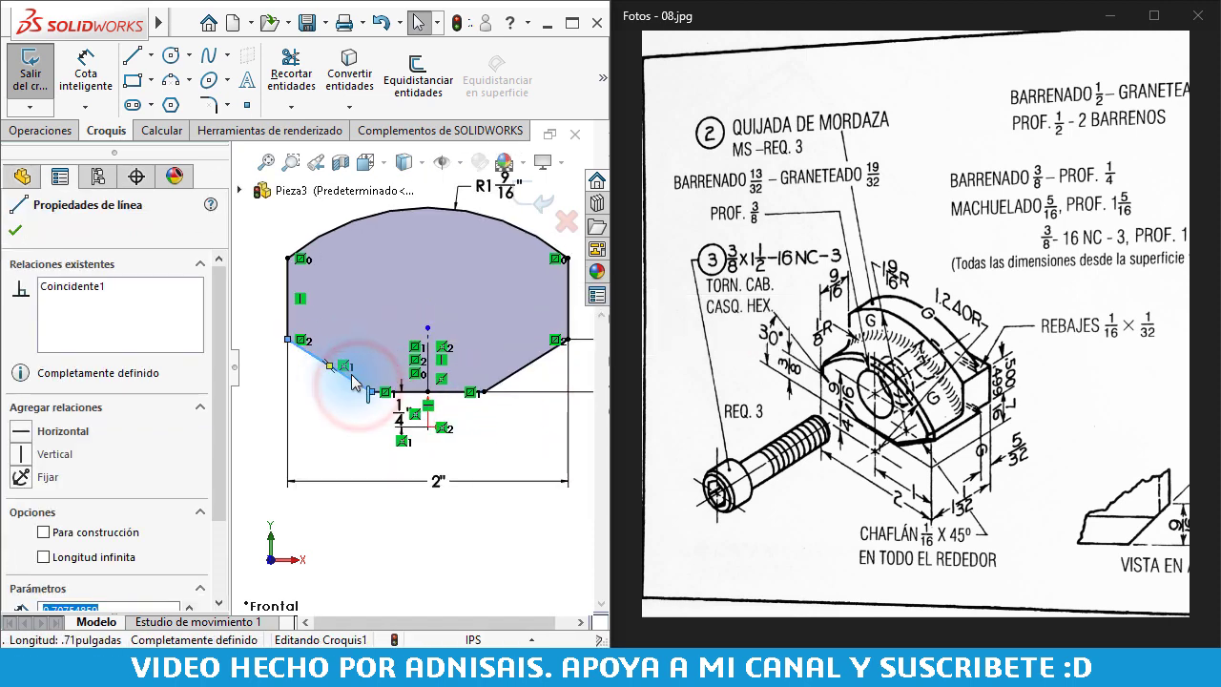
{"action": "left_click", "coordinate": [345, 367]}
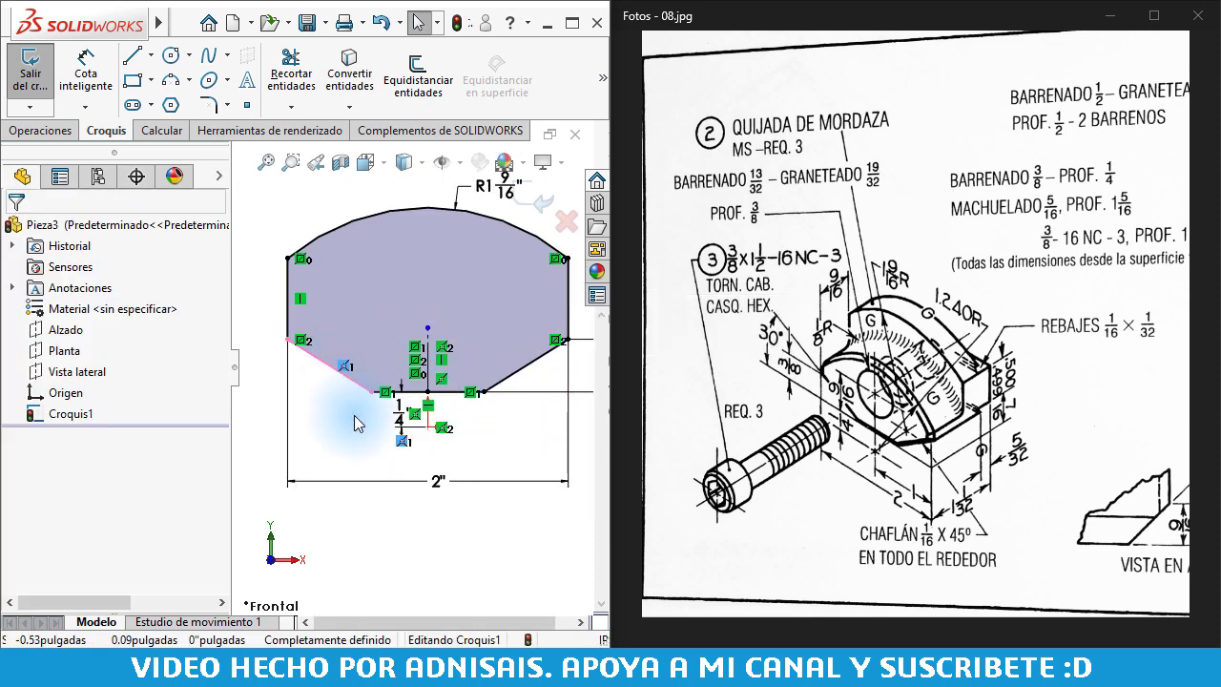
{"action": "key", "text": "Delete"}
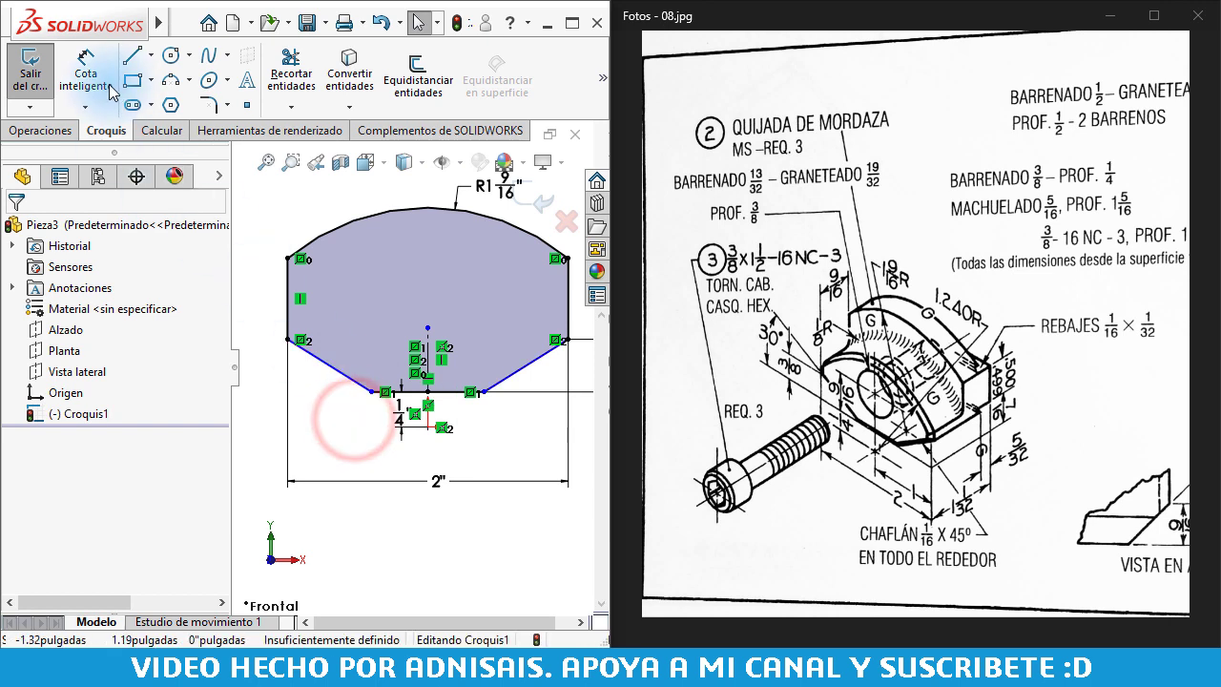
Dimension the right chamfer with a 3/8" vertical height and a 30° angle
{"action": "left_click", "coordinate": [85, 71]}
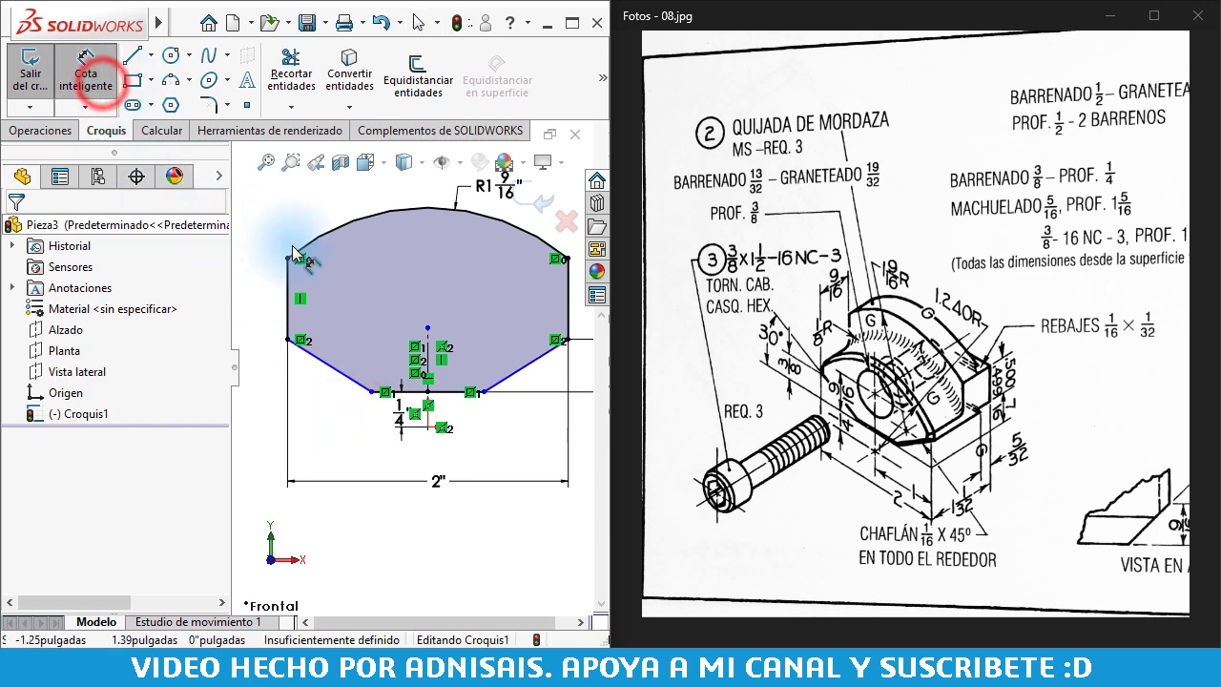
{"action": "left_click", "coordinate": [515, 369]}
{"action": "left_click", "coordinate": [453, 392]}
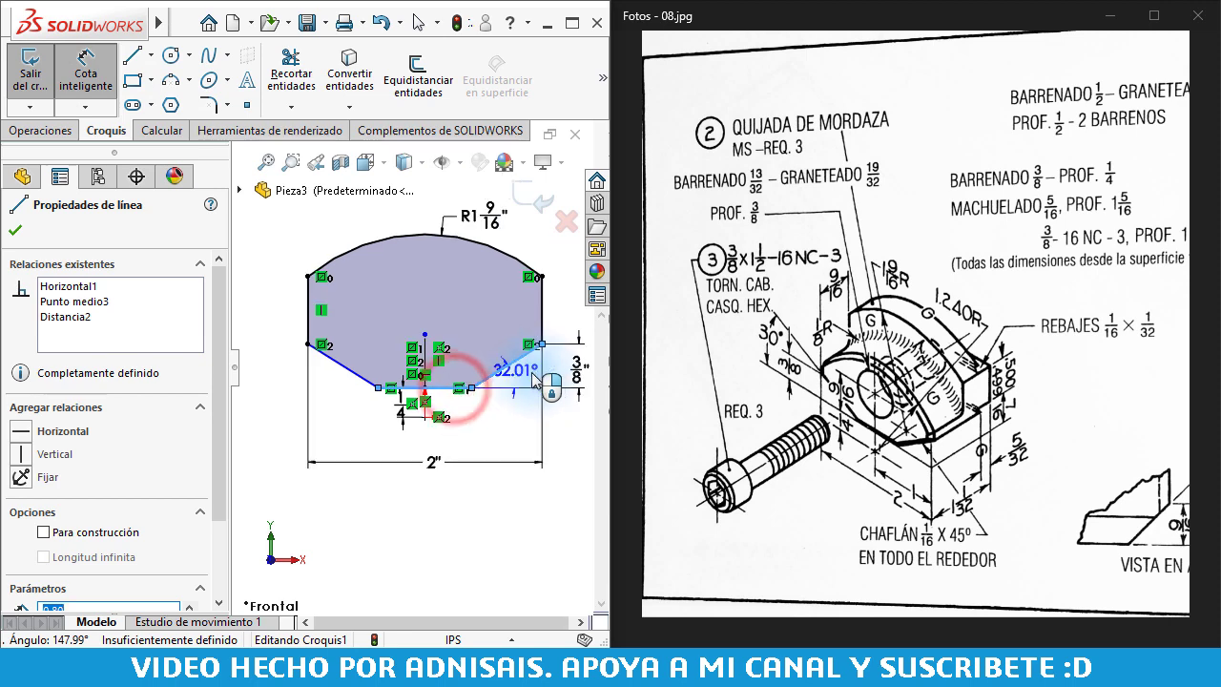
{"action": "key", "text": "Return"}
{"action": "left_click", "coordinate": [521, 374]}
{"action": "left_click", "coordinate": [530, 393]}
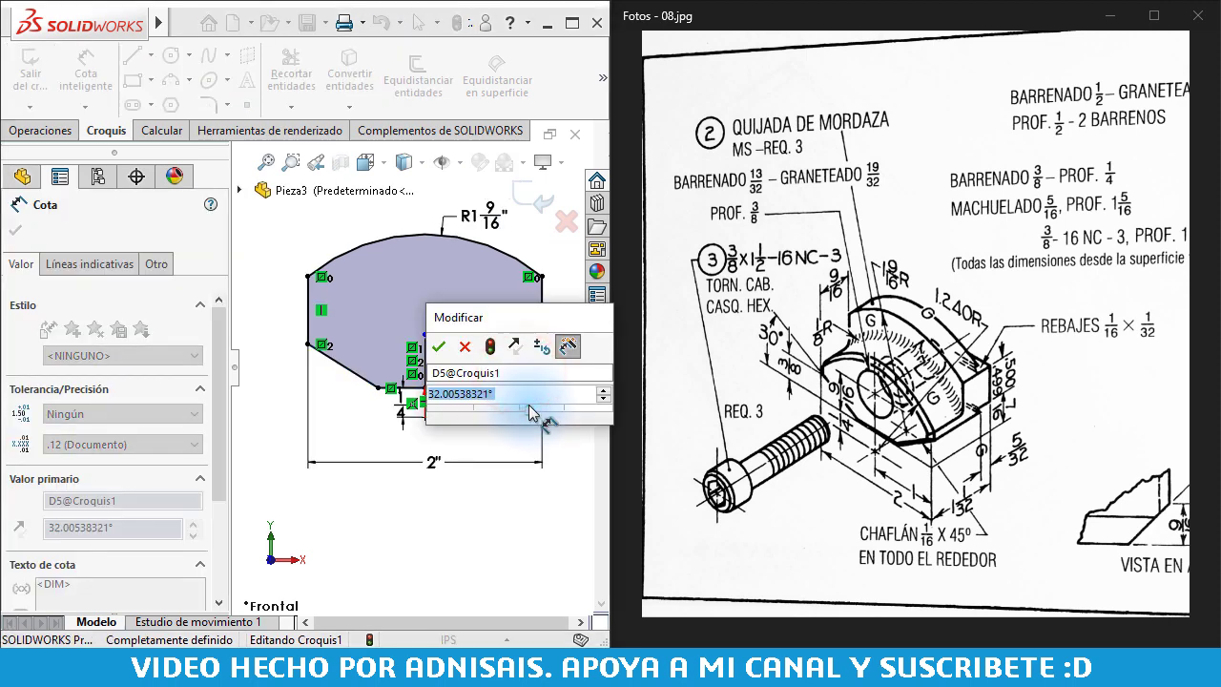
{"action": "type", "text": "30"}
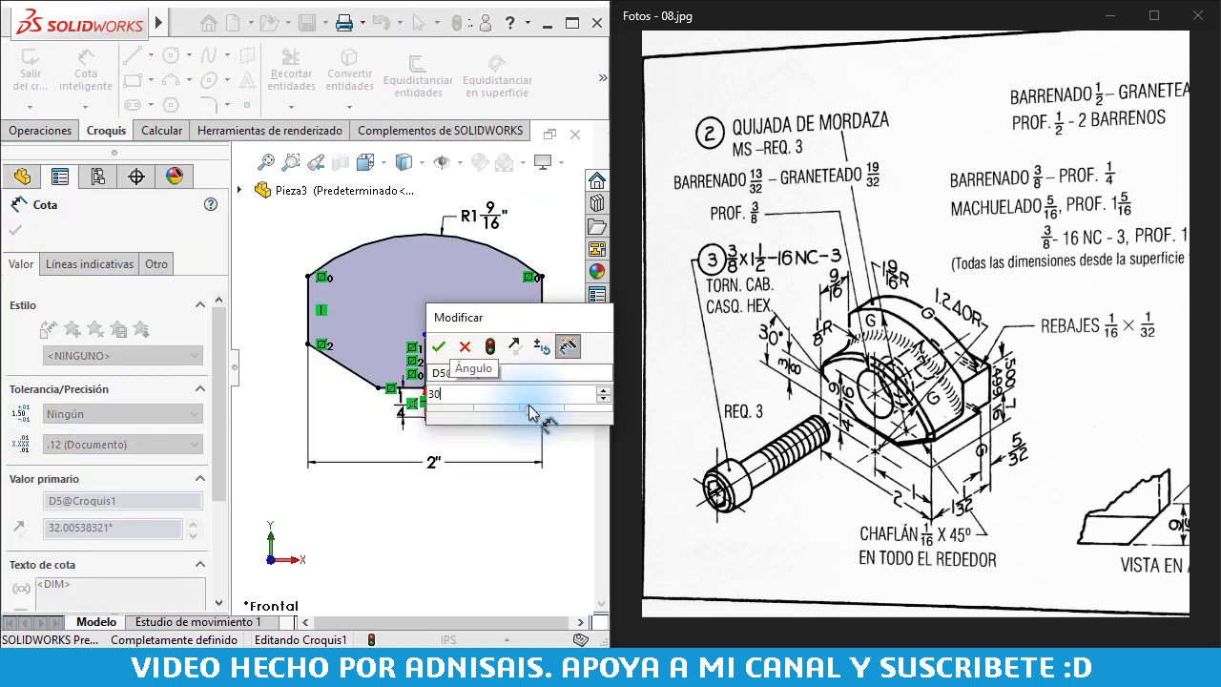
{"action": "key", "text": "Return"}
{"action": "key", "text": "Escape"}
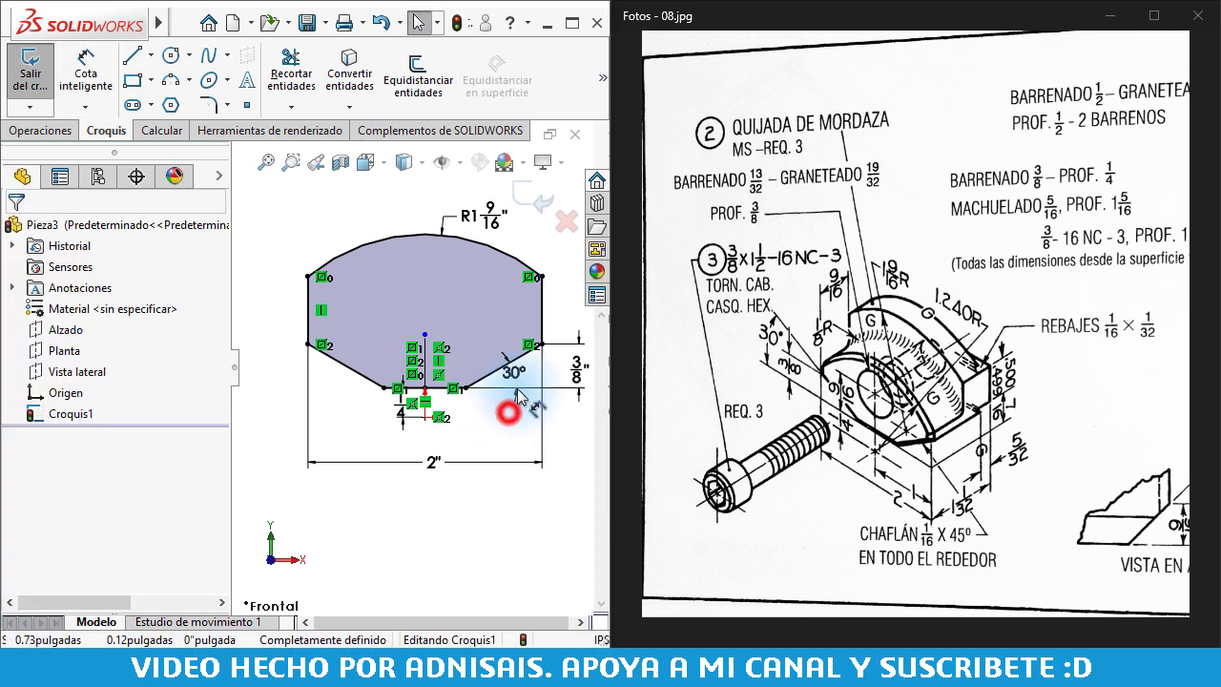
{"action": "left_click", "coordinate": [500, 425]}
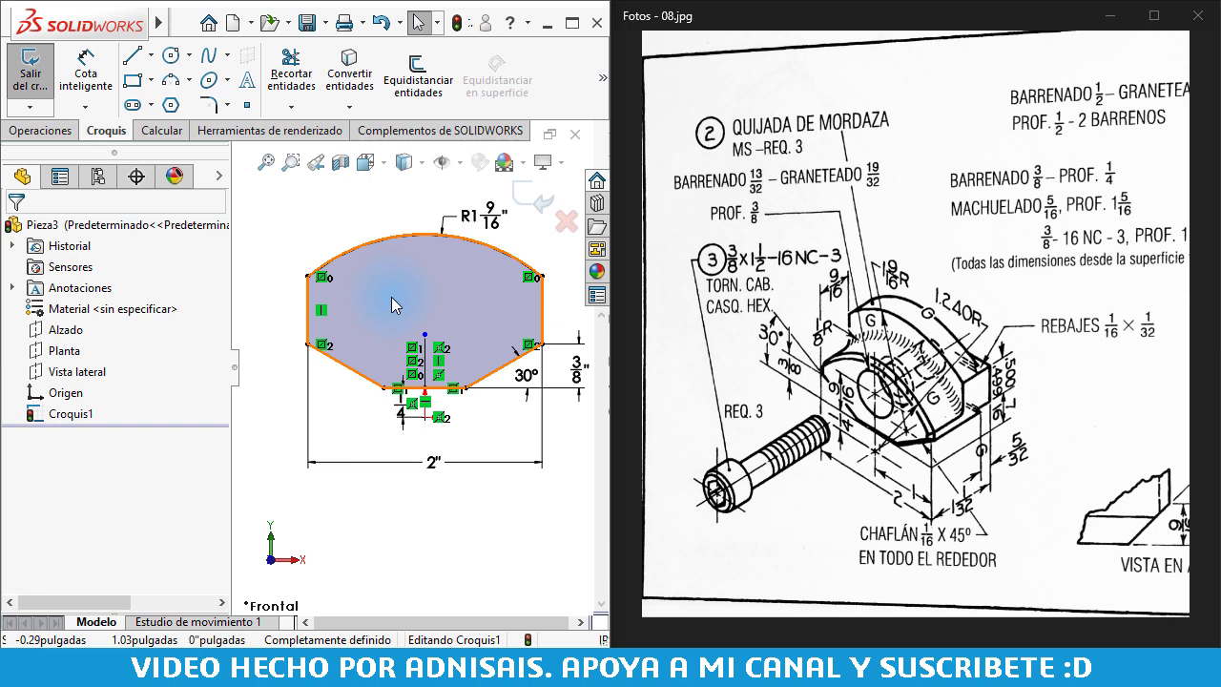
Extrude Croquis1 1 1/32" deep into the solid Saliente-Extruir1
{"action": "left_click", "coordinate": [38, 131]}
{"action": "left_click", "coordinate": [43, 81]}
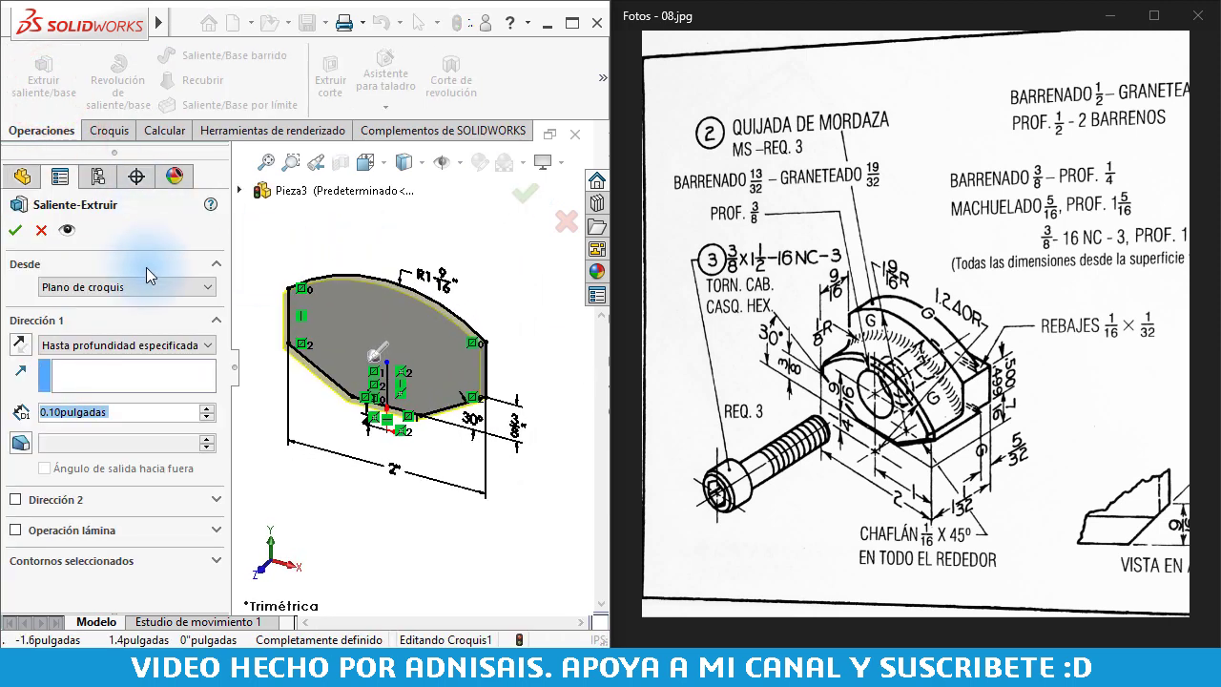
{"action": "type", "text": "1"}
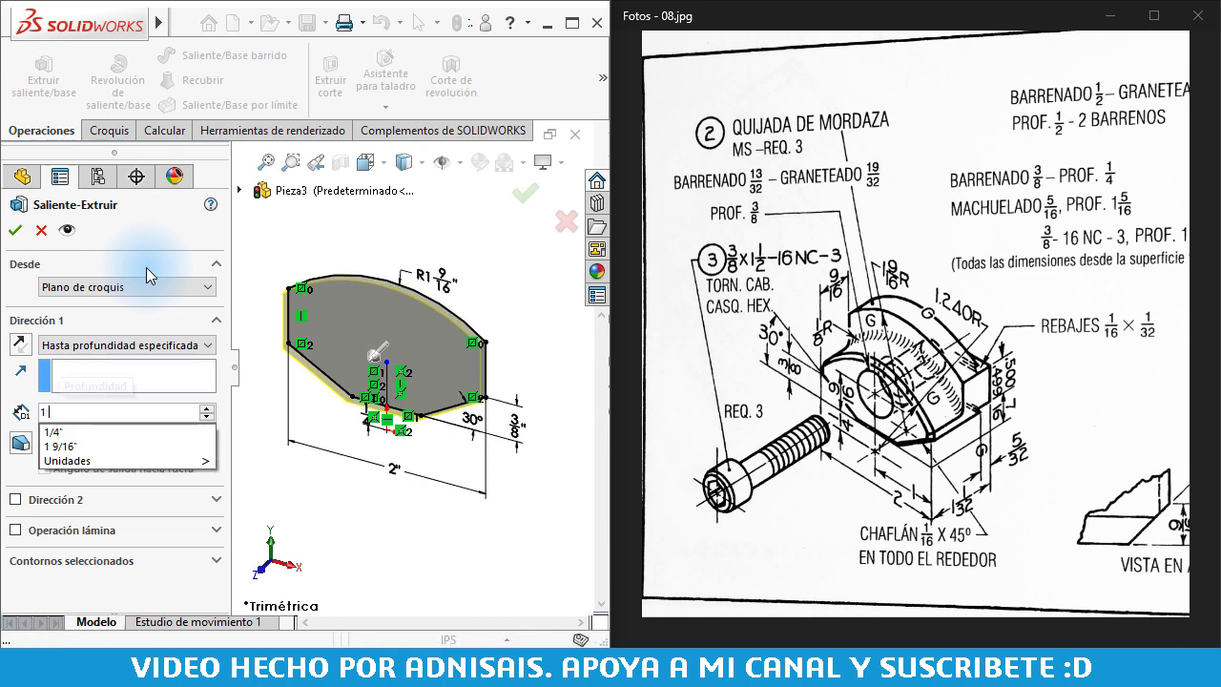
{"action": "type", "text": " 1/3"}
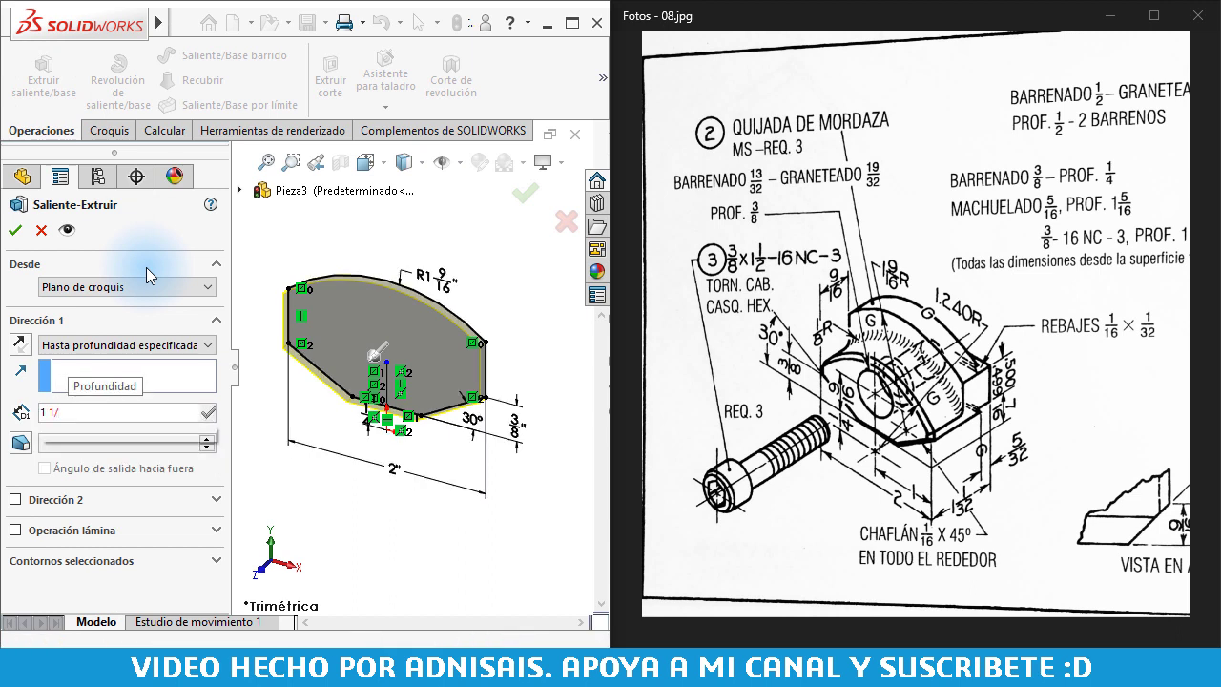
{"action": "type", "text": "2"}
{"action": "key", "text": "Return"}
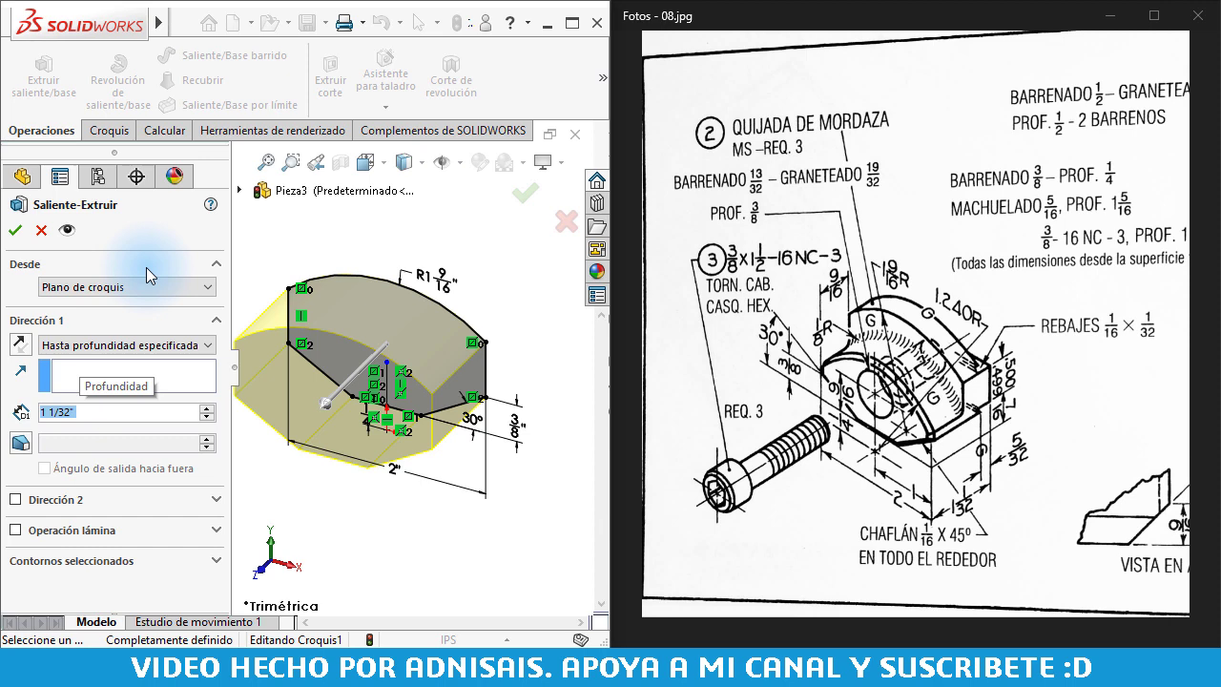
{"action": "key", "text": "Return"}
{"action": "scroll", "coordinate": [360, 425], "scroll_direction": "up", "scroll_amount": 2}
{"action": "scroll", "coordinate": [360, 425], "scroll_direction": "up", "scroll_amount": 3}
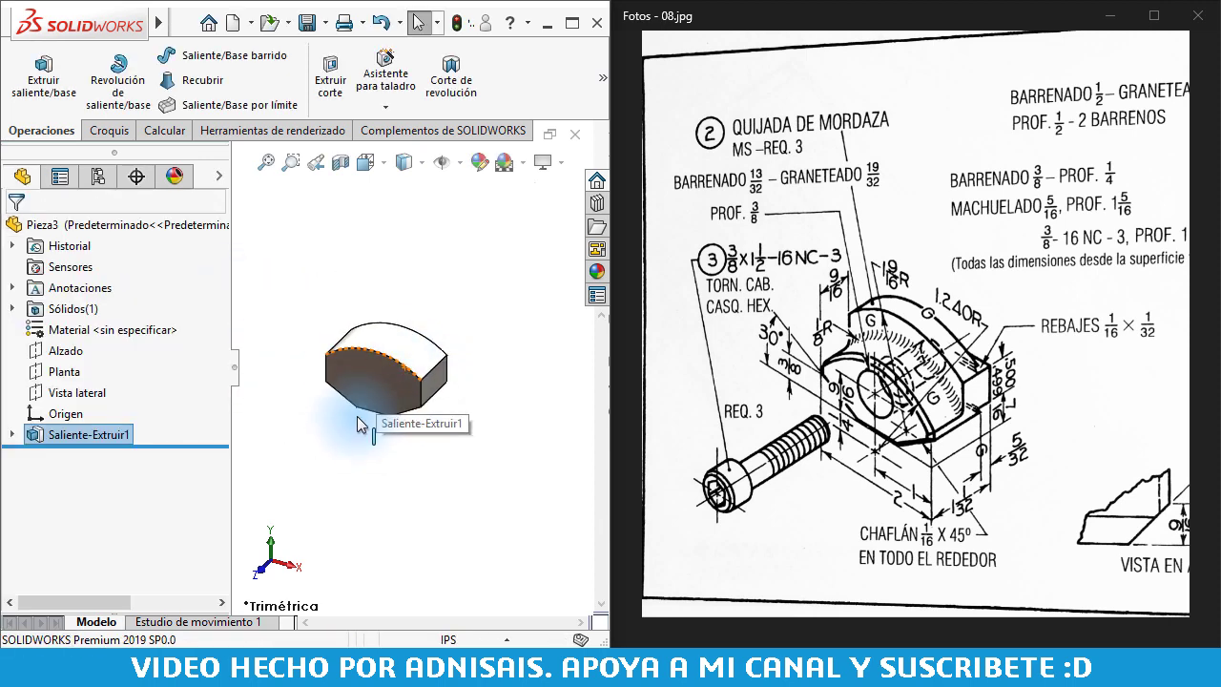
{"action": "scroll", "coordinate": [362, 420], "scroll_direction": "down", "scroll_amount": 2}
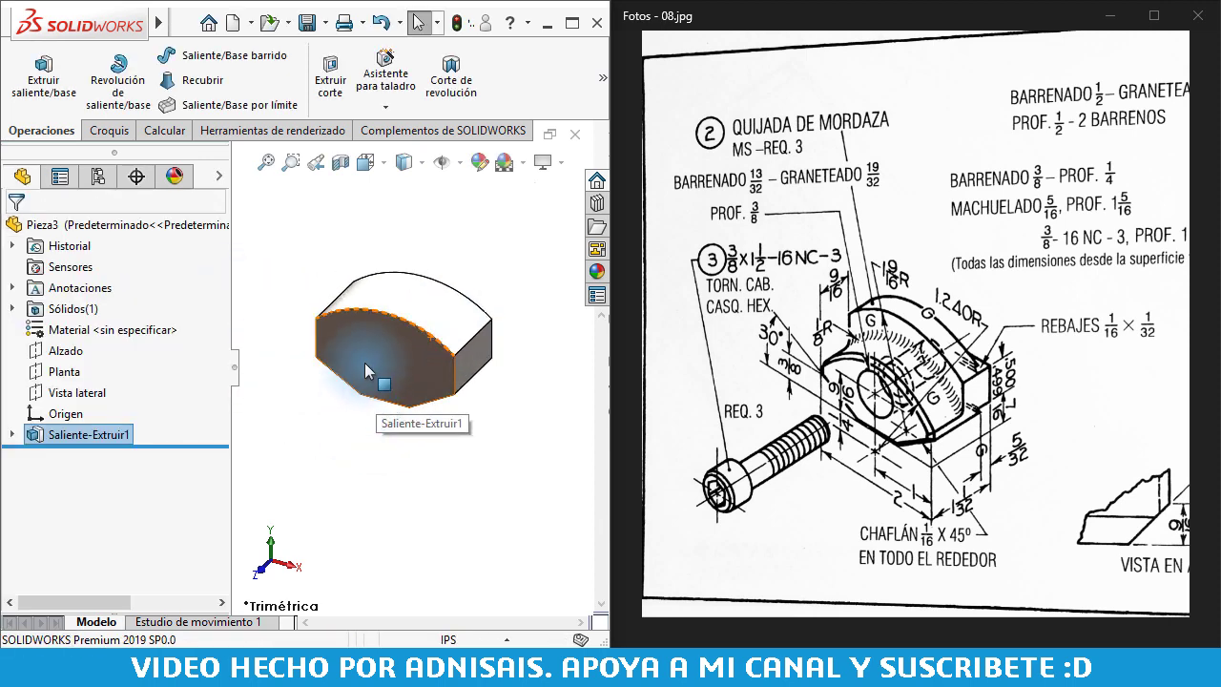
{"action": "left_click", "coordinate": [364, 363]}
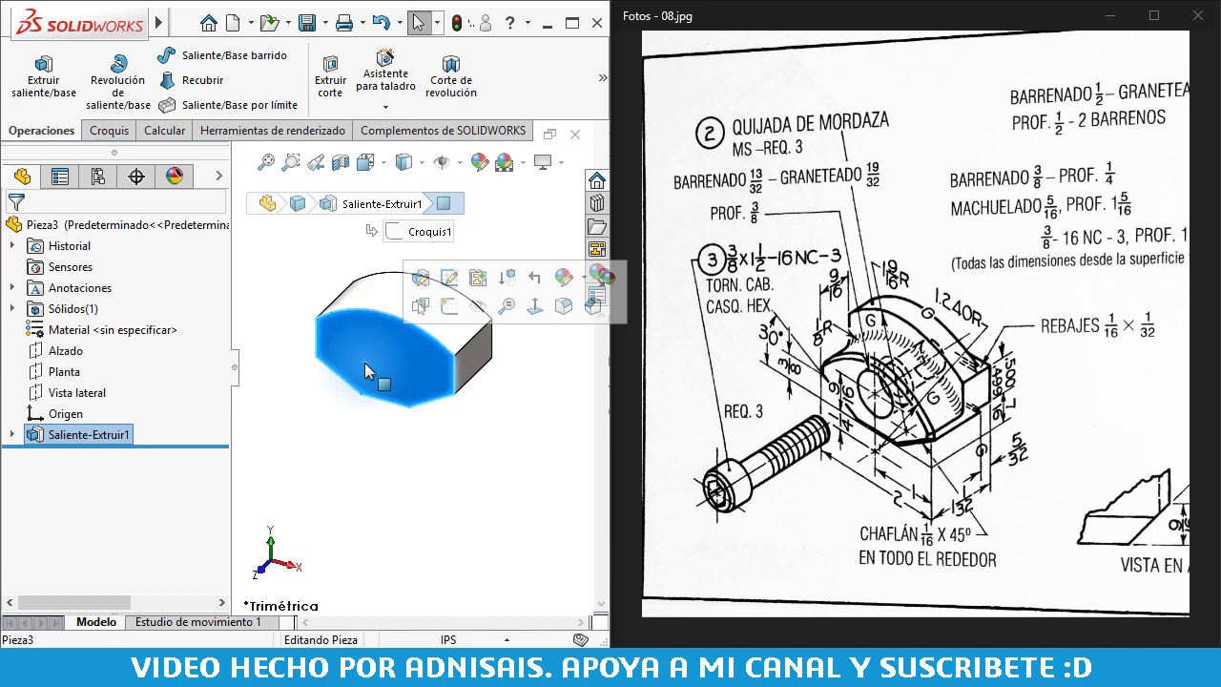
Start Croquis2 on the jaw's front face, viewed normal, with the Circle tool active
{"action": "left_click", "coordinate": [447, 307]}
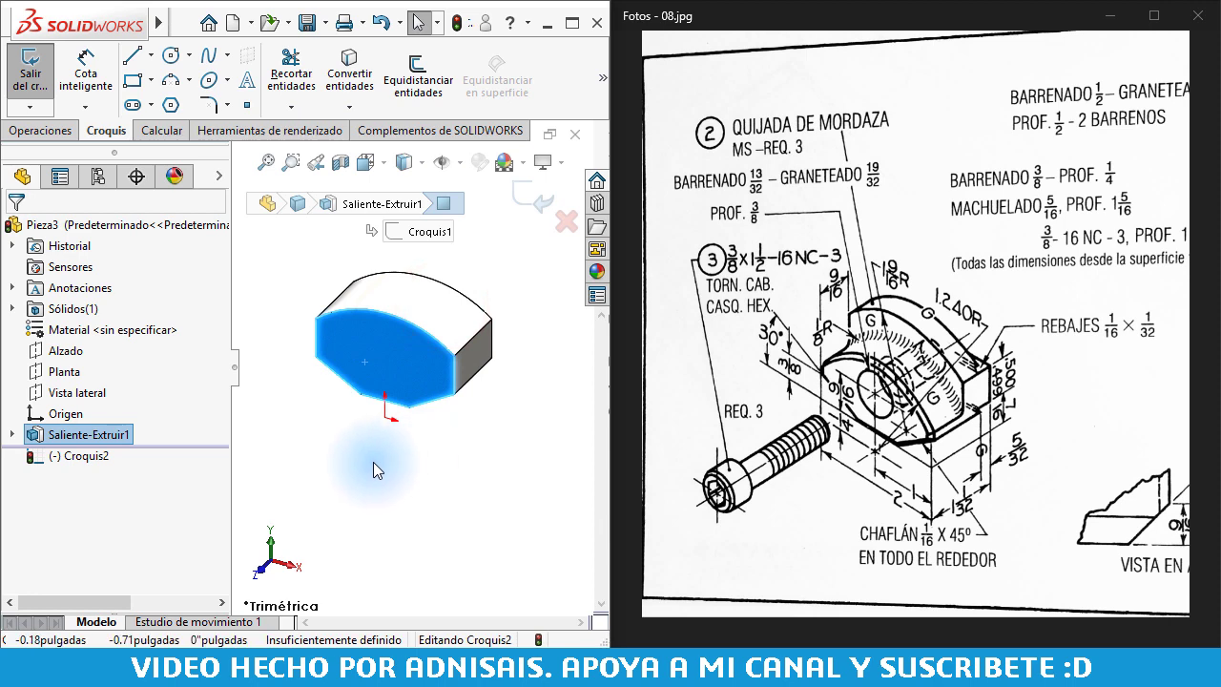
{"action": "key", "text": "ctrl+8"}
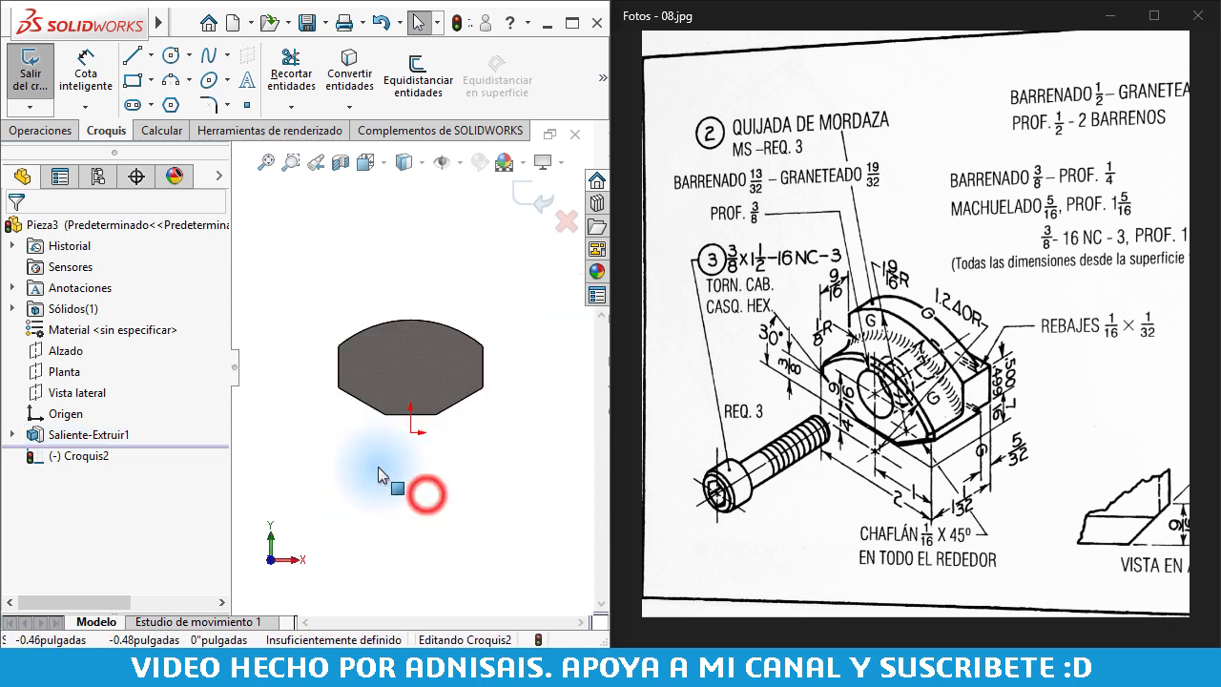
{"action": "right_click_drag", "start_coordinate": [391, 461], "coordinate": [491, 463]}
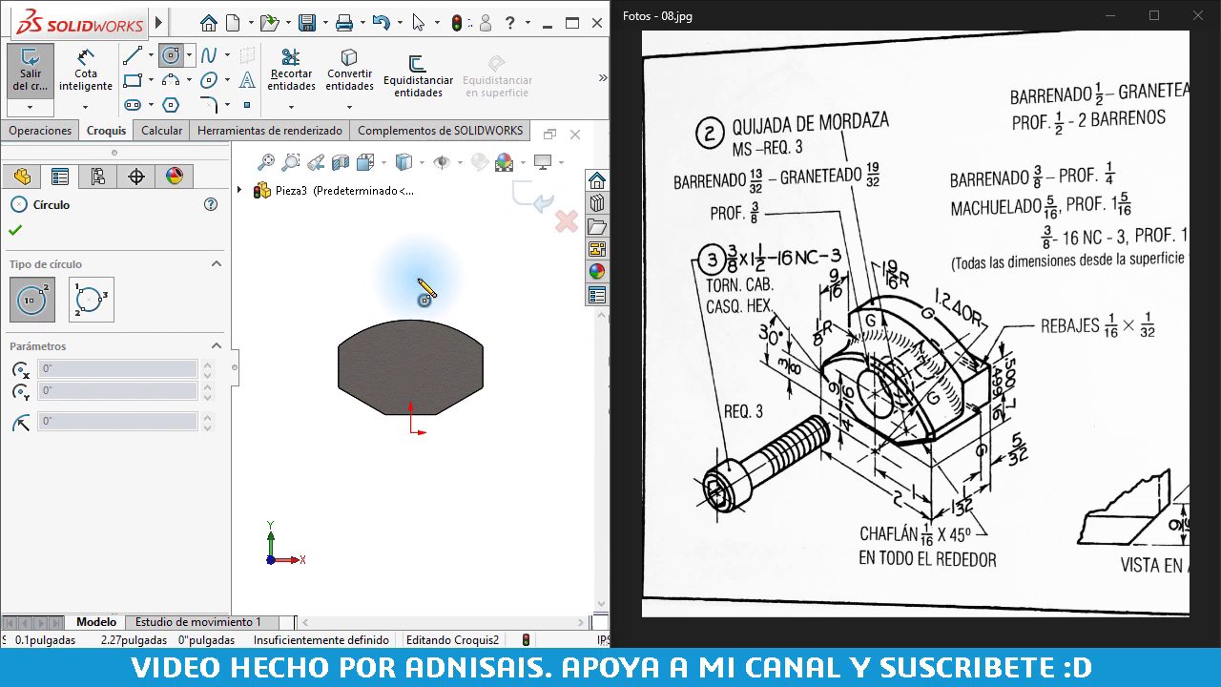
Draw a circle centred on the origin and dimension its diameter to 2.48"
{"action": "left_click", "coordinate": [412, 431]}
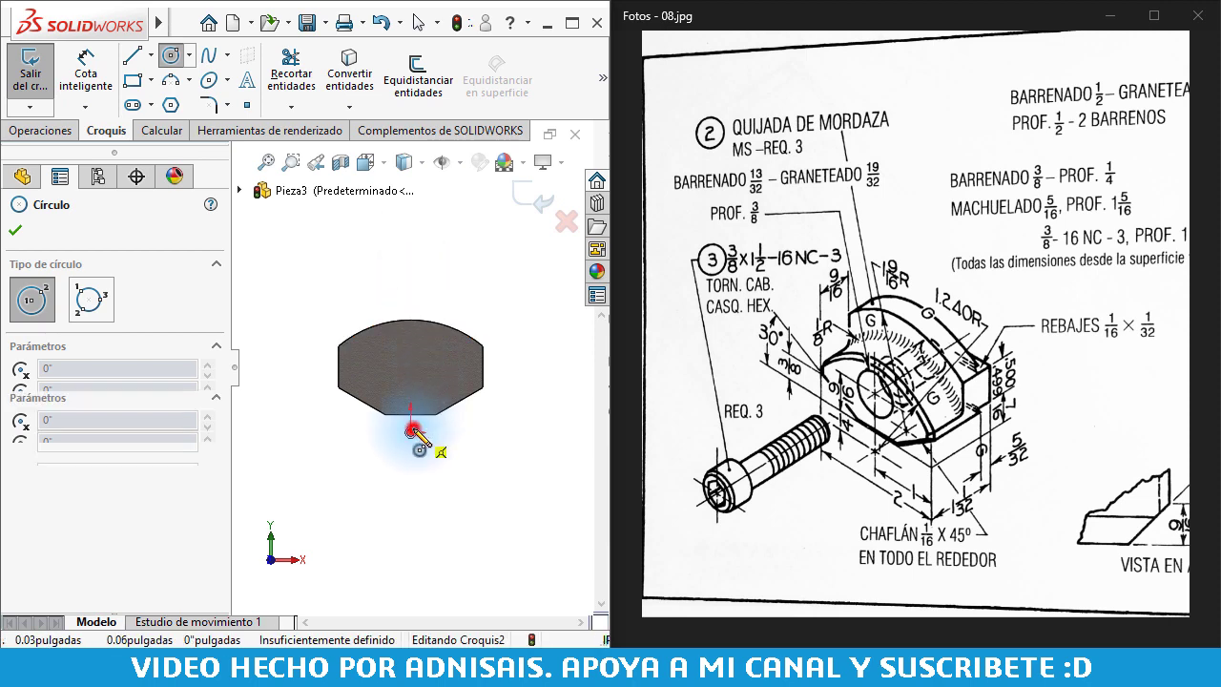
{"action": "left_click", "coordinate": [441, 360]}
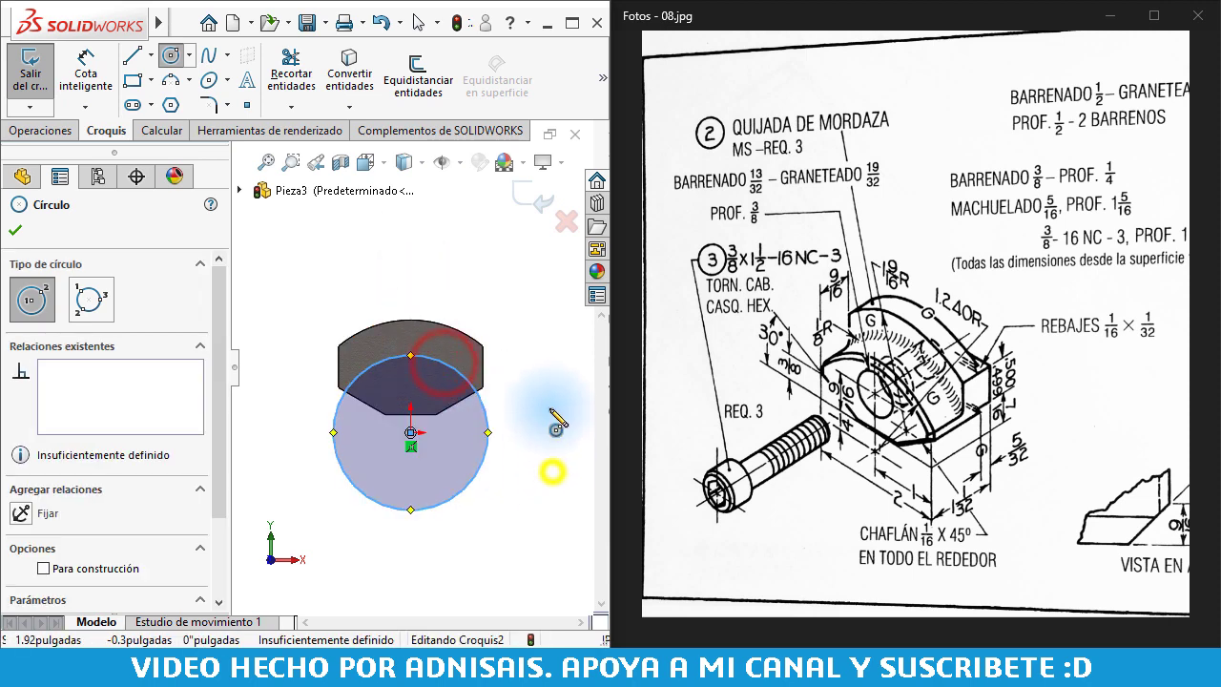
{"action": "key", "text": "Escape"}
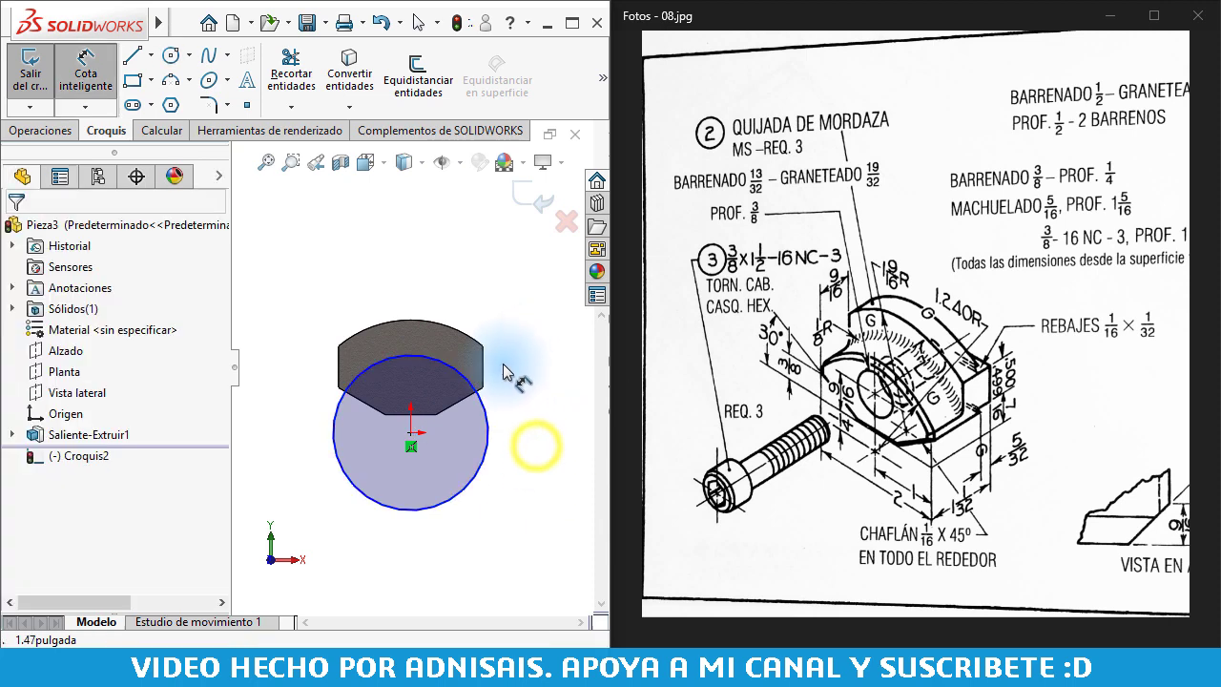
{"action": "left_click", "coordinate": [485, 405]}
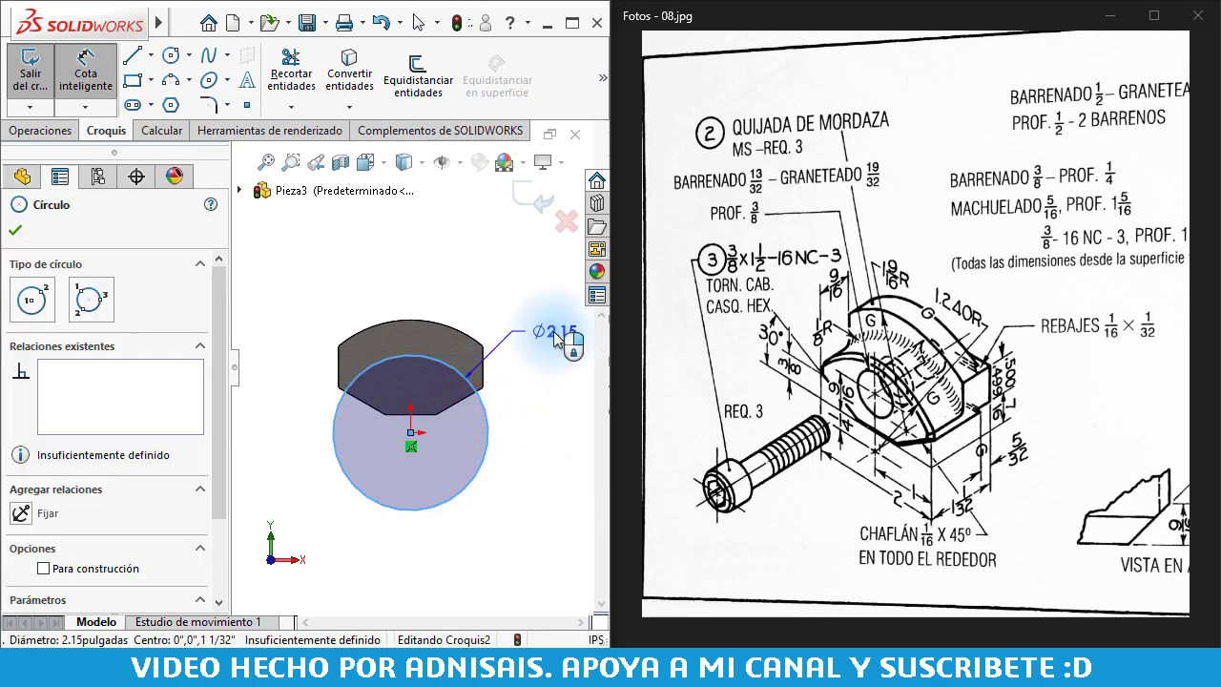
{"action": "left_click", "coordinate": [553, 331]}
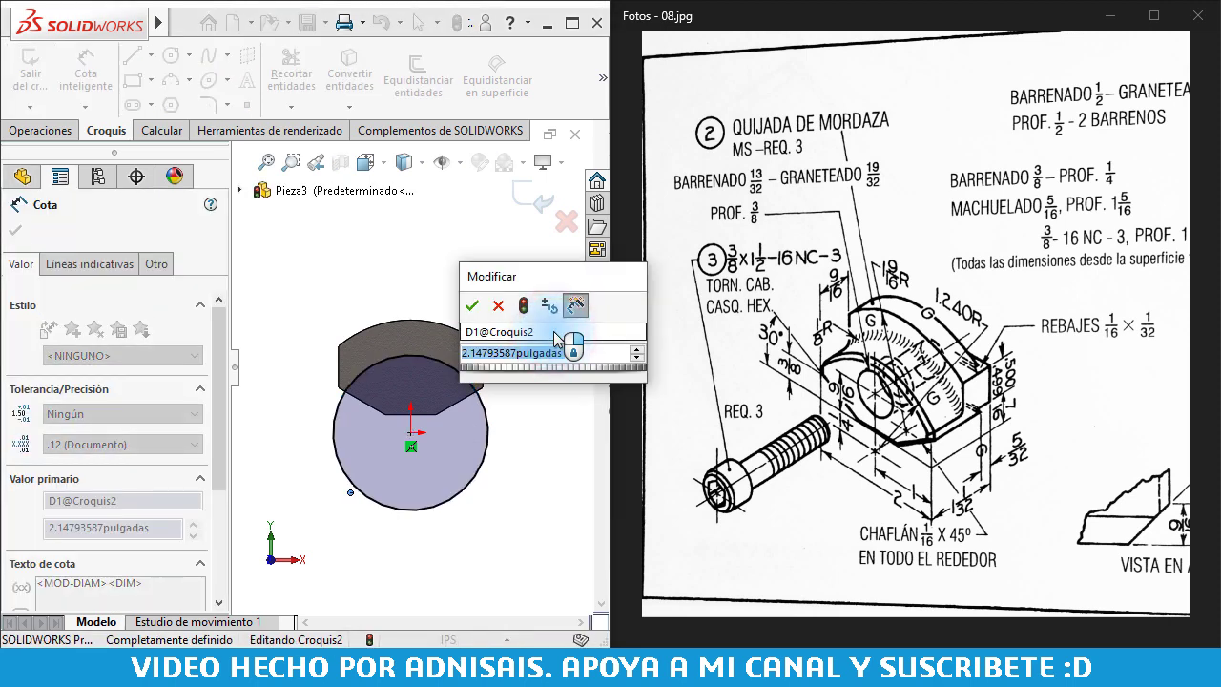
{"action": "type", "text": "2.4"}
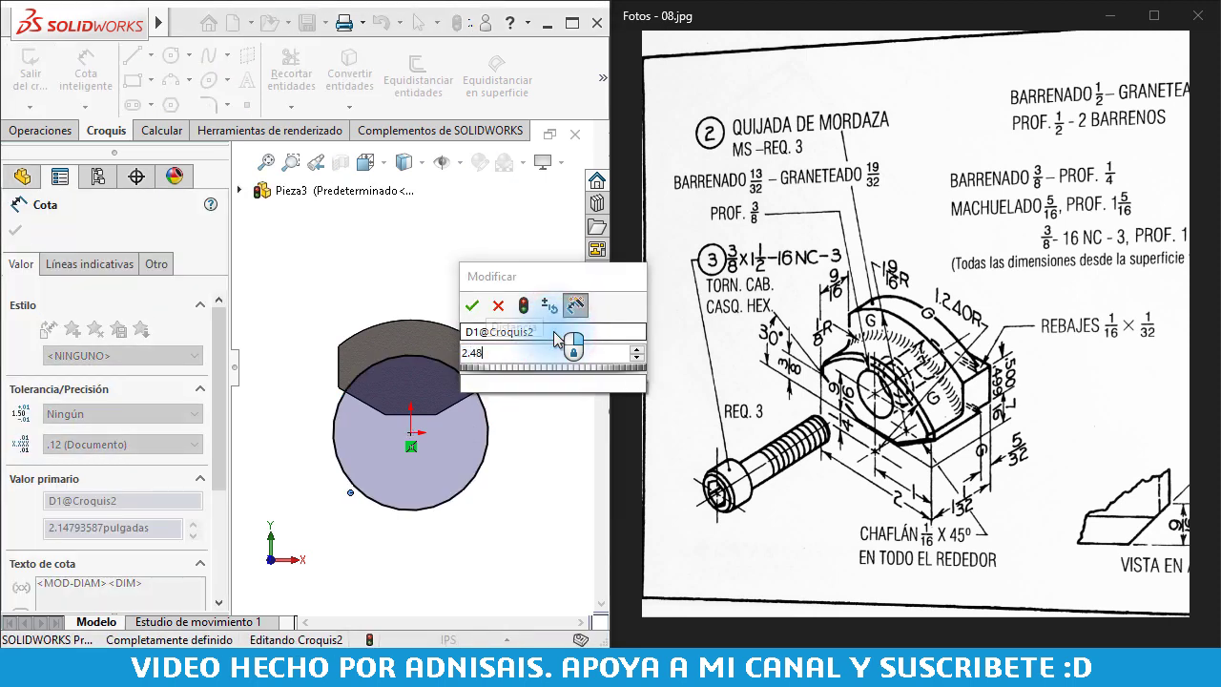
{"action": "type", "text": "8"}
{"action": "key", "text": "Return"}
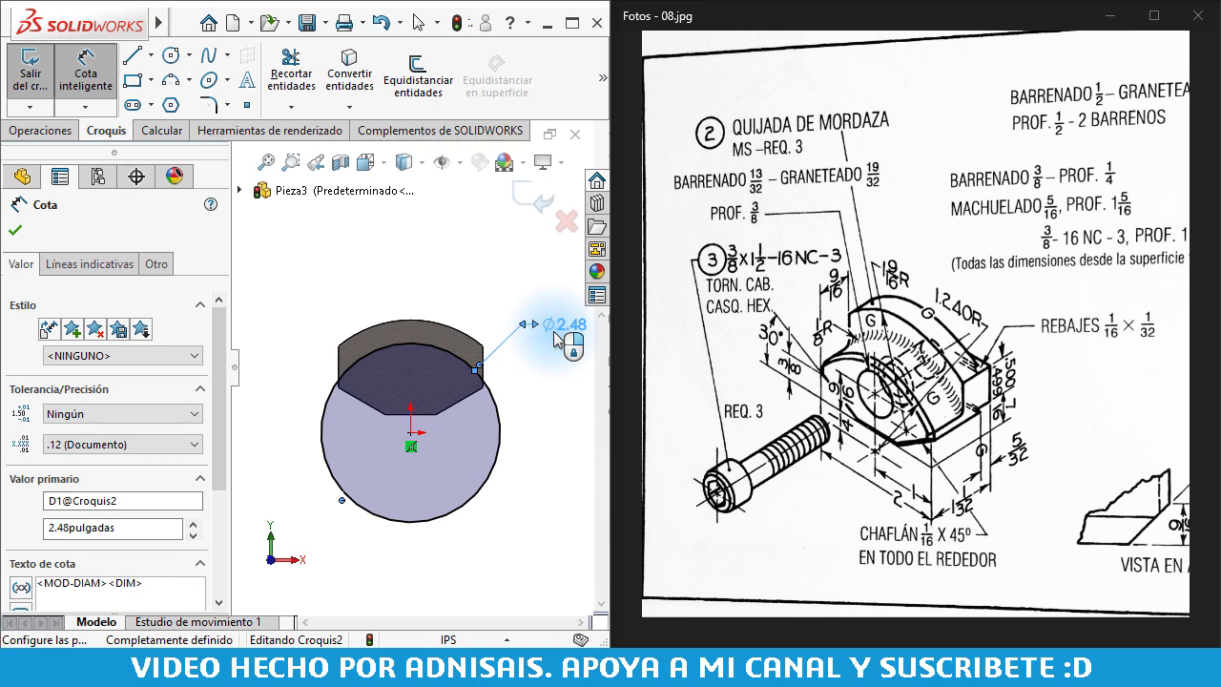
{"action": "scroll", "coordinate": [402, 400], "scroll_direction": "up", "scroll_amount": 3}
{"action": "key", "text": "Escape"}
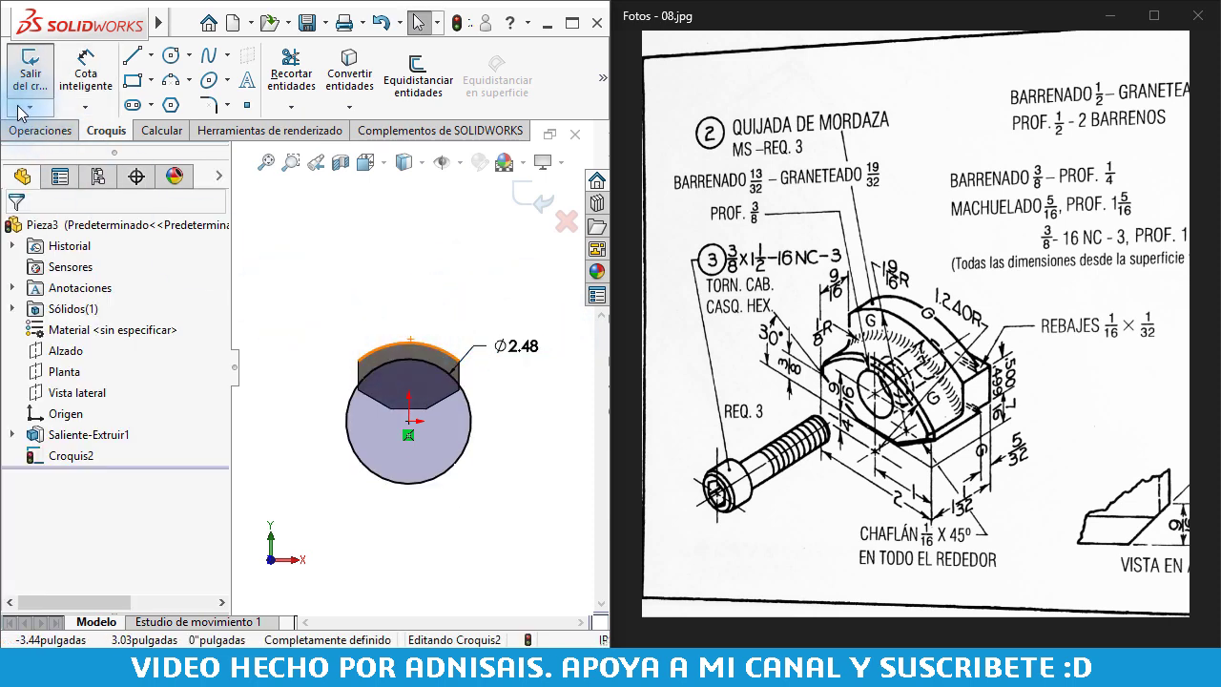
{"action": "left_click", "coordinate": [38, 130]}
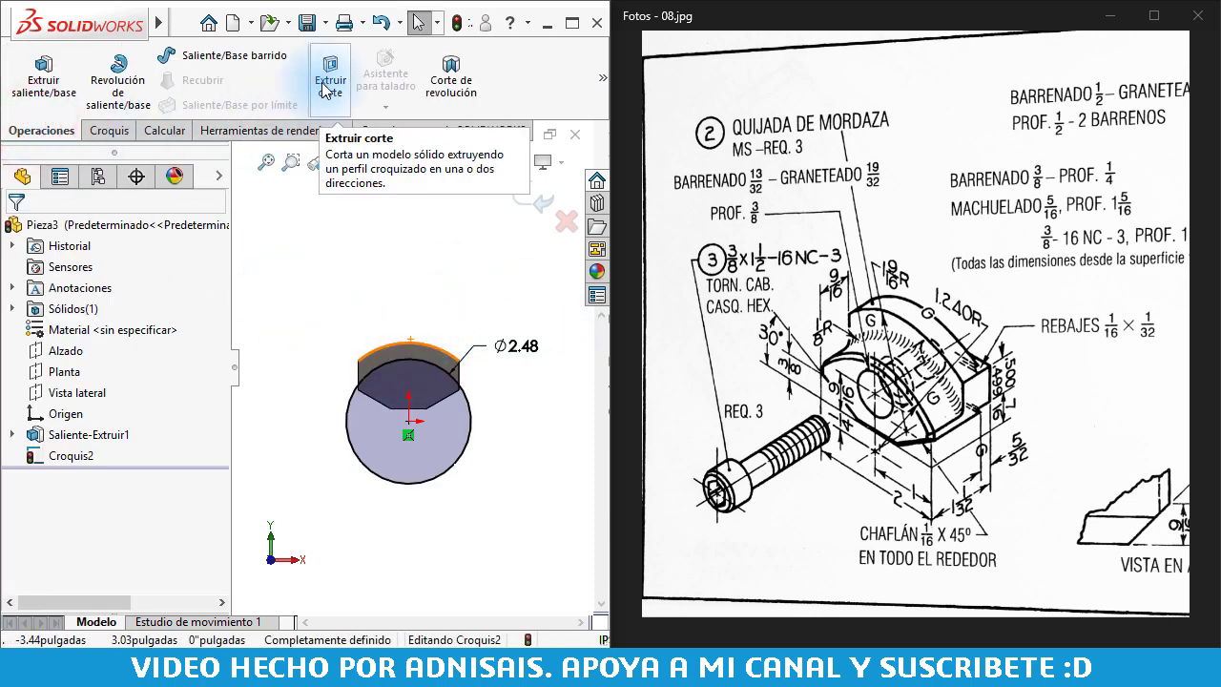
Cut-extrude the circle sketch 9/16" deep with the cut side flipped, creating Cortar-Extruir1
{"action": "left_click", "coordinate": [327, 85]}
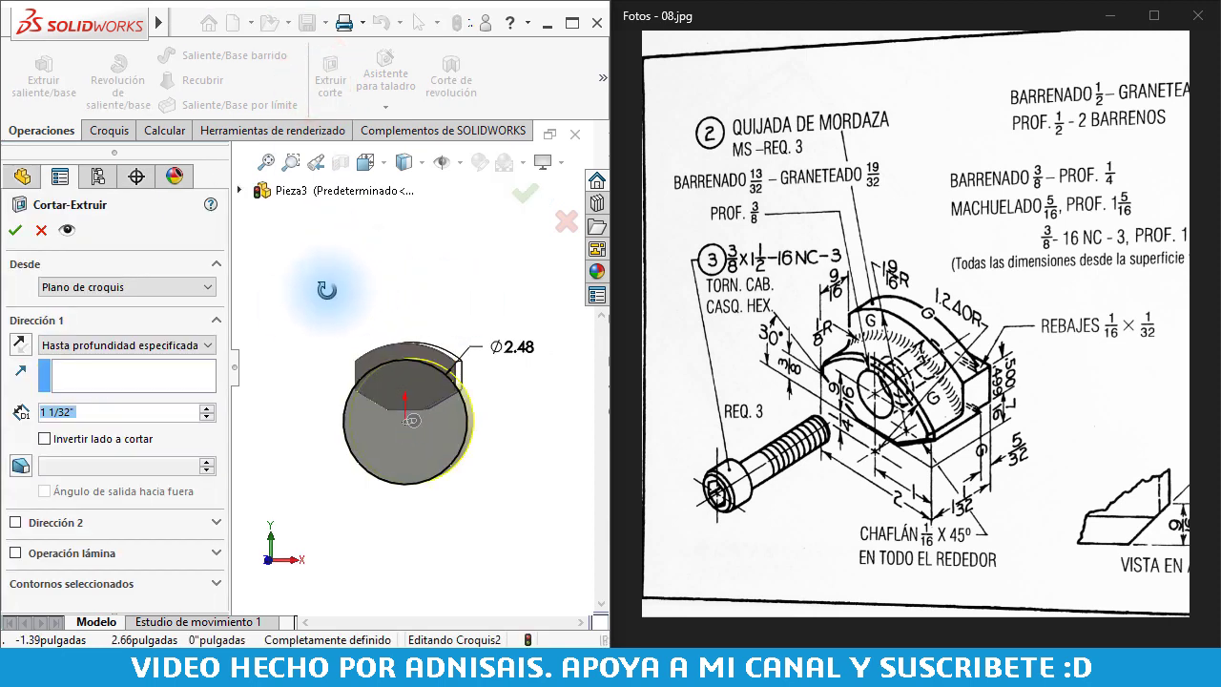
{"action": "double_click", "coordinate": [113, 410]}
{"action": "type", "text": "9"}
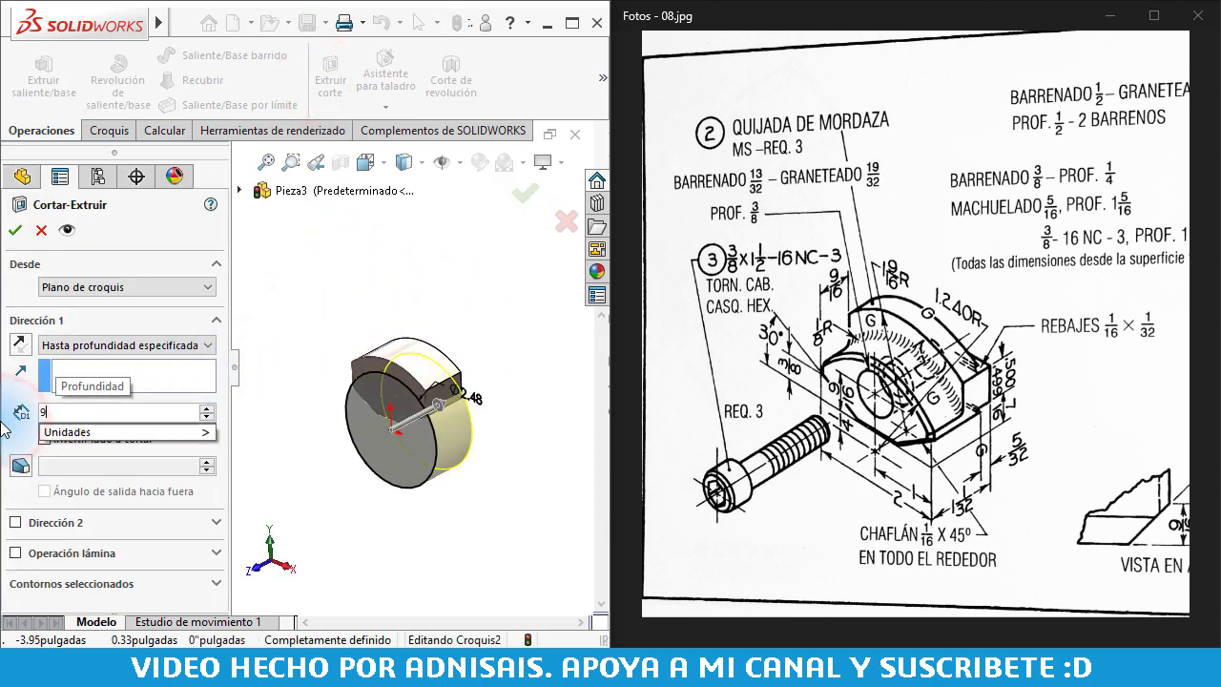
{"action": "type", "text": "/16"}
{"action": "key", "text": "Return"}
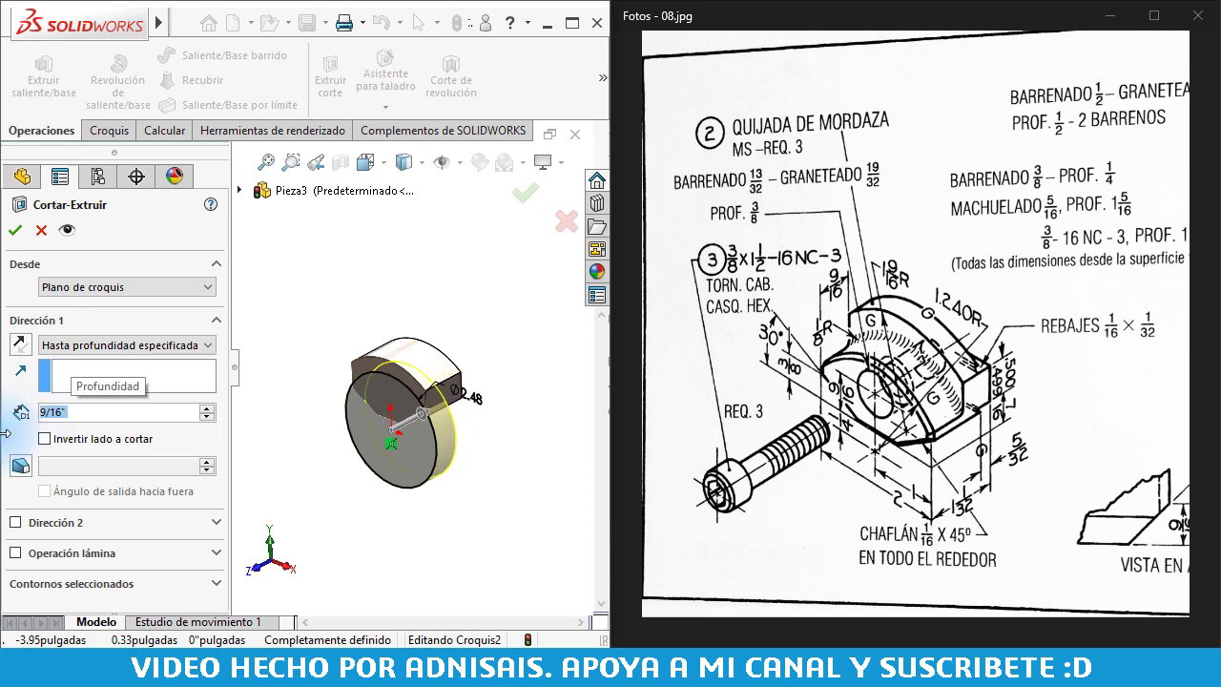
{"action": "left_click", "coordinate": [82, 439]}
{"action": "left_click", "coordinate": [13, 231]}
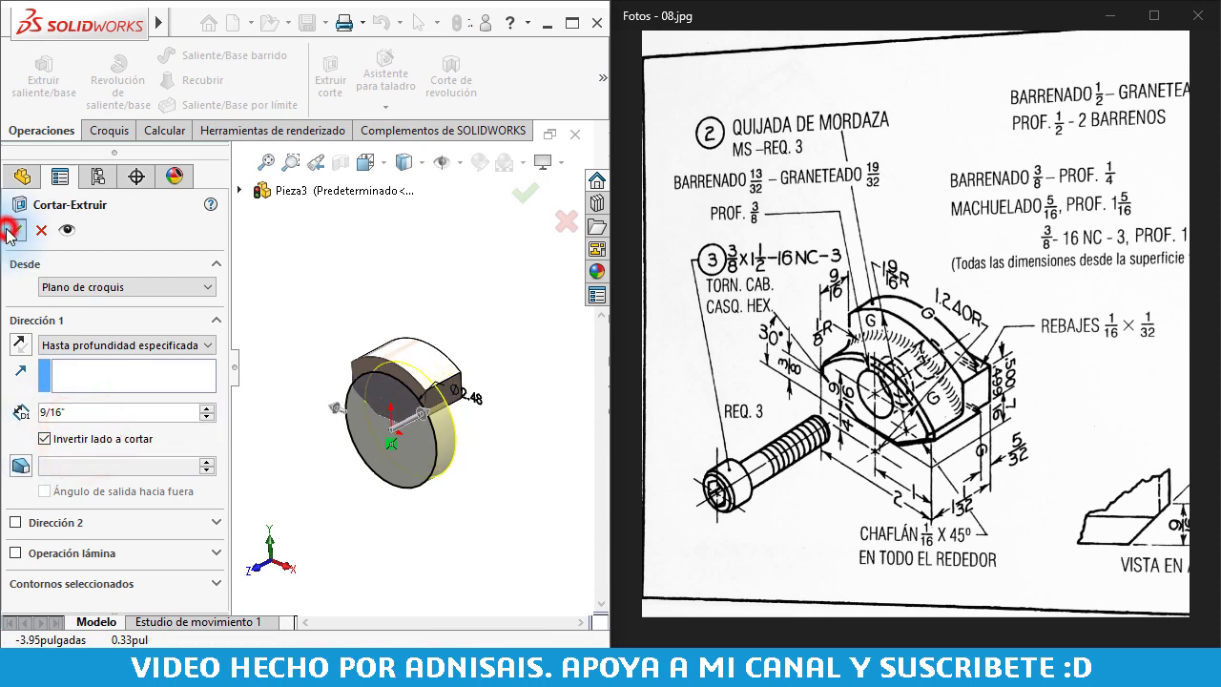
{"action": "key", "text": "f"}
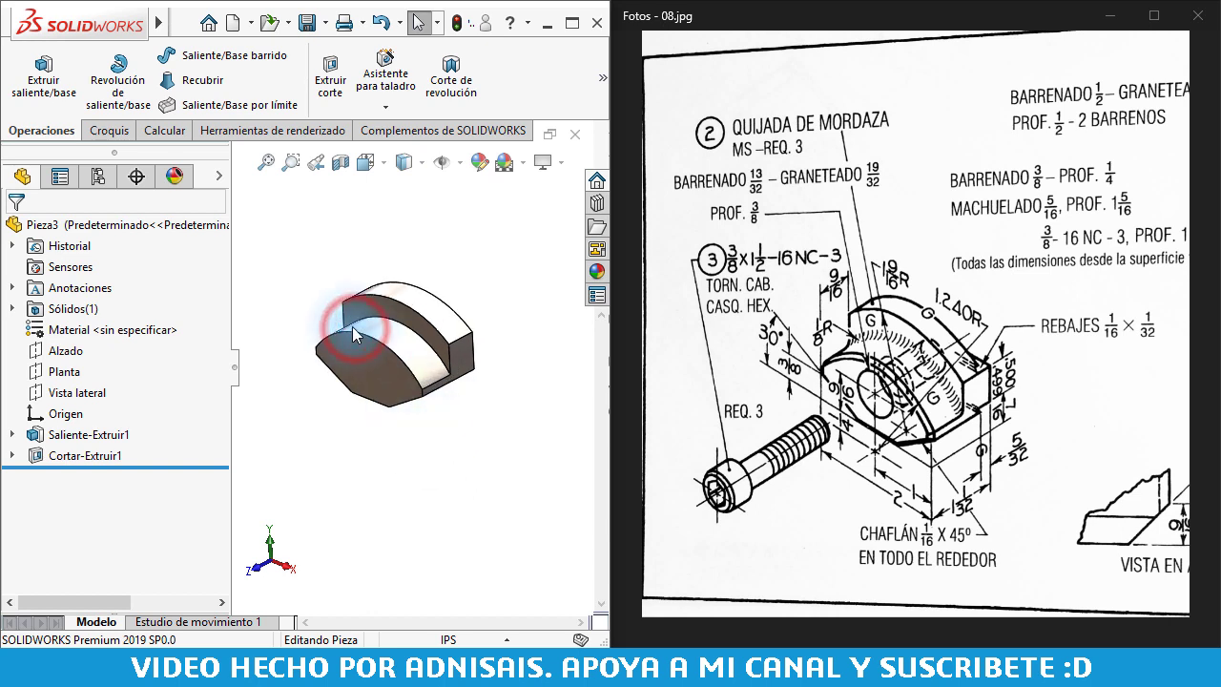
{"action": "scroll", "coordinate": [319, 275], "scroll_direction": "down", "scroll_amount": 2}
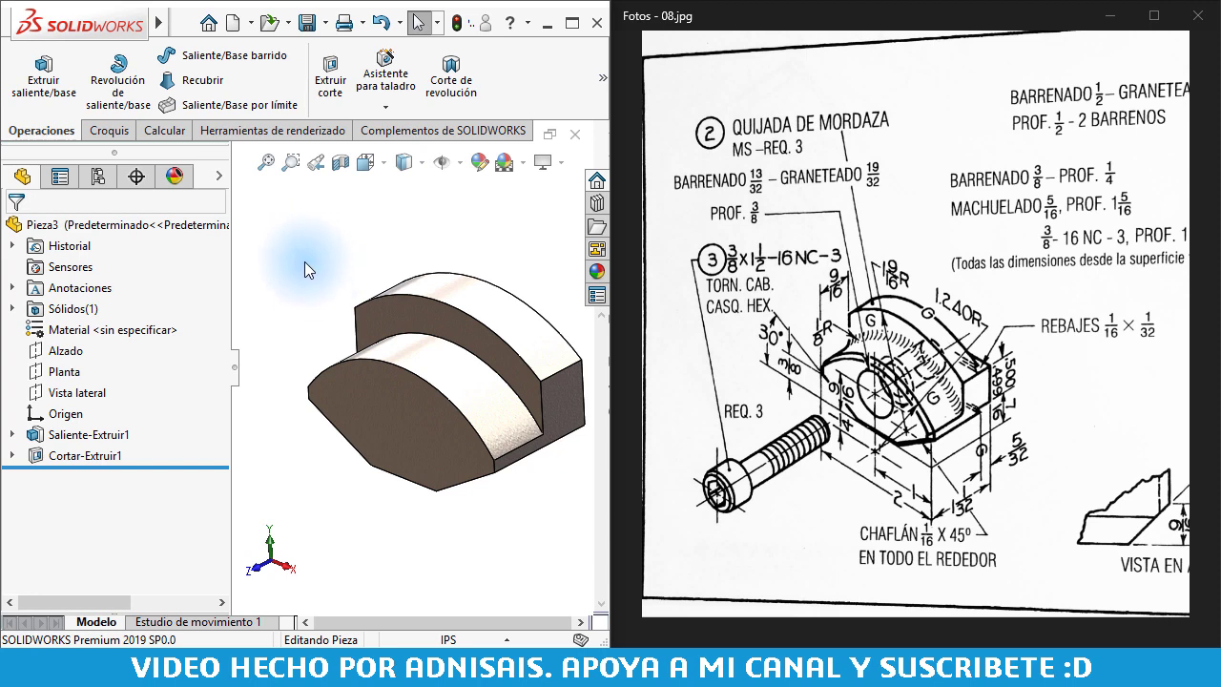
{"action": "scroll", "coordinate": [326, 274], "scroll_direction": "up", "scroll_amount": 1}
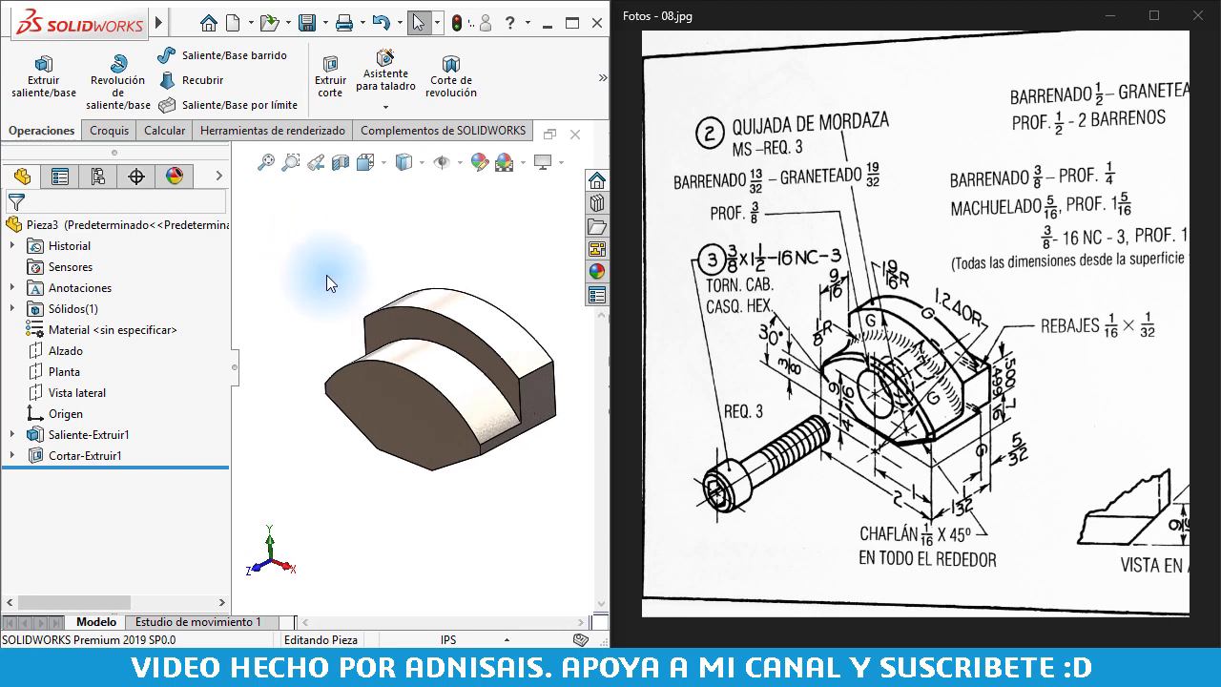
{"action": "scroll", "coordinate": [327, 275], "scroll_direction": "up", "scroll_amount": 1}
{"action": "scroll", "coordinate": [326, 275], "scroll_direction": "up", "scroll_amount": 1}
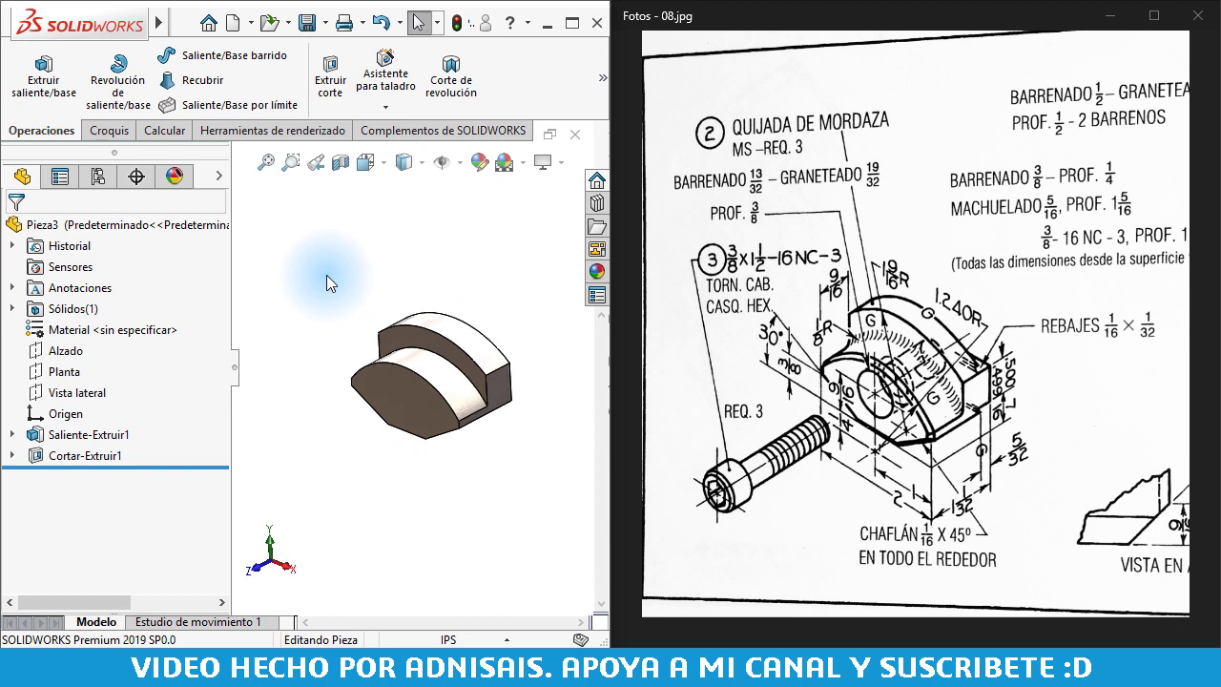
Start a sketch on the jaw's end face and draw the first closed stepped outline of lines
{"action": "left_click", "coordinate": [500, 389]}
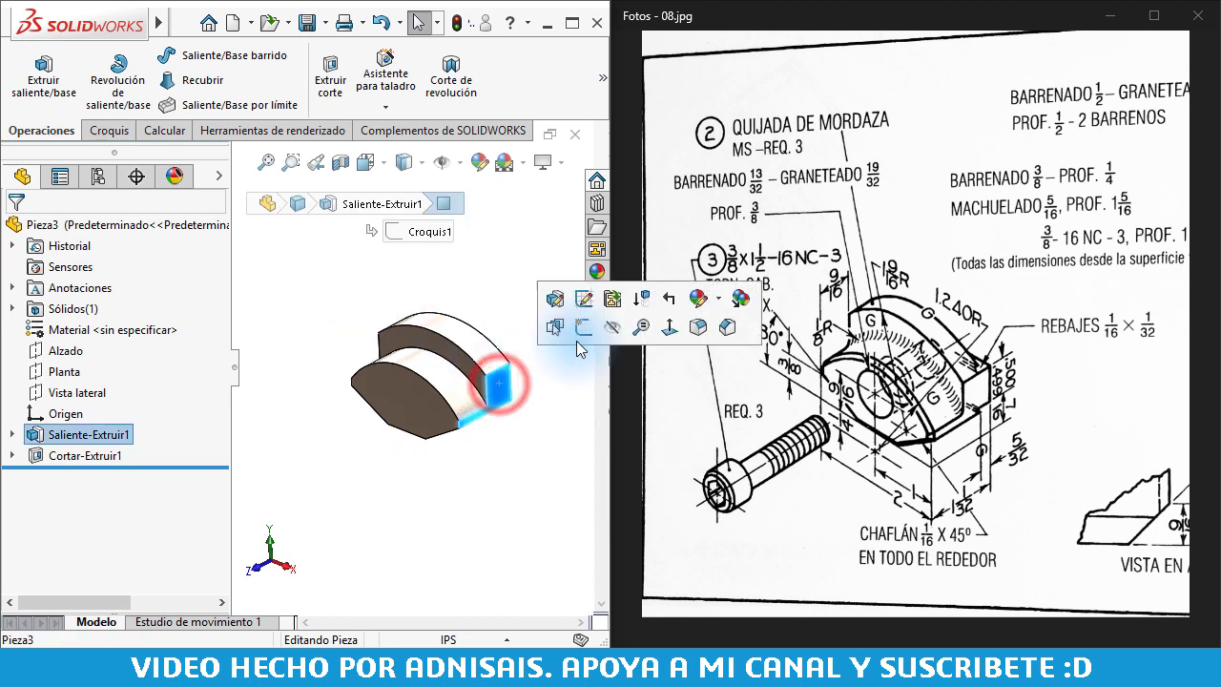
{"action": "left_click", "coordinate": [581, 328]}
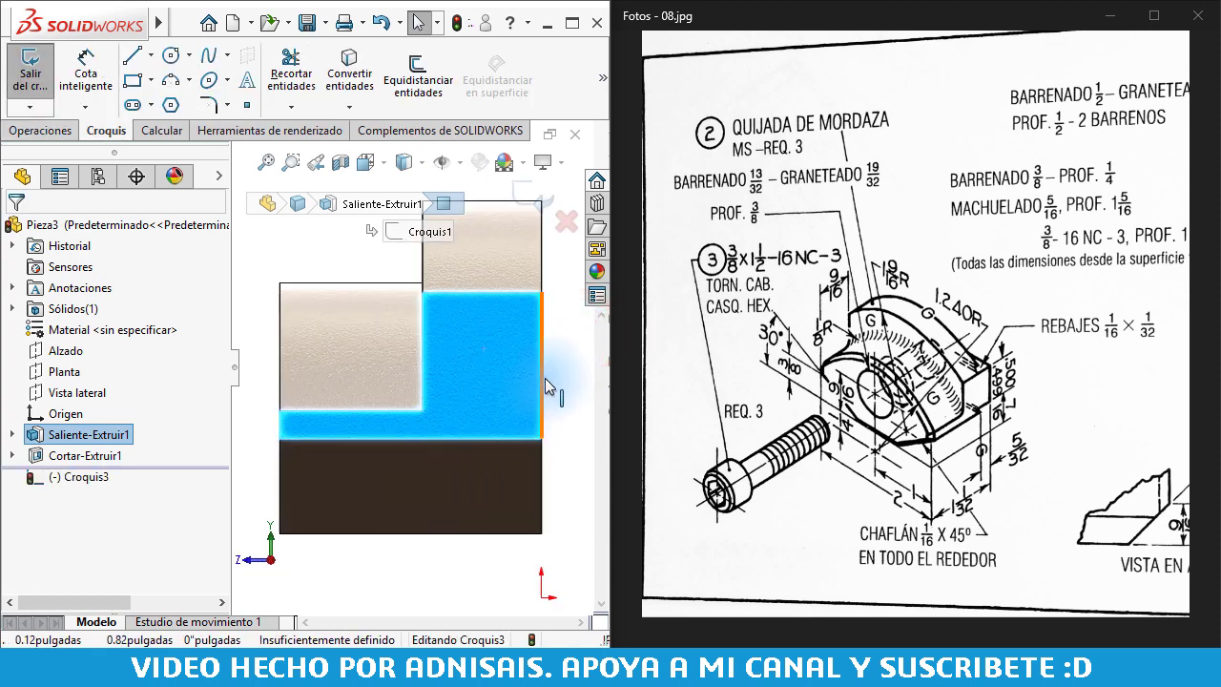
{"action": "left_click", "coordinate": [131, 57]}
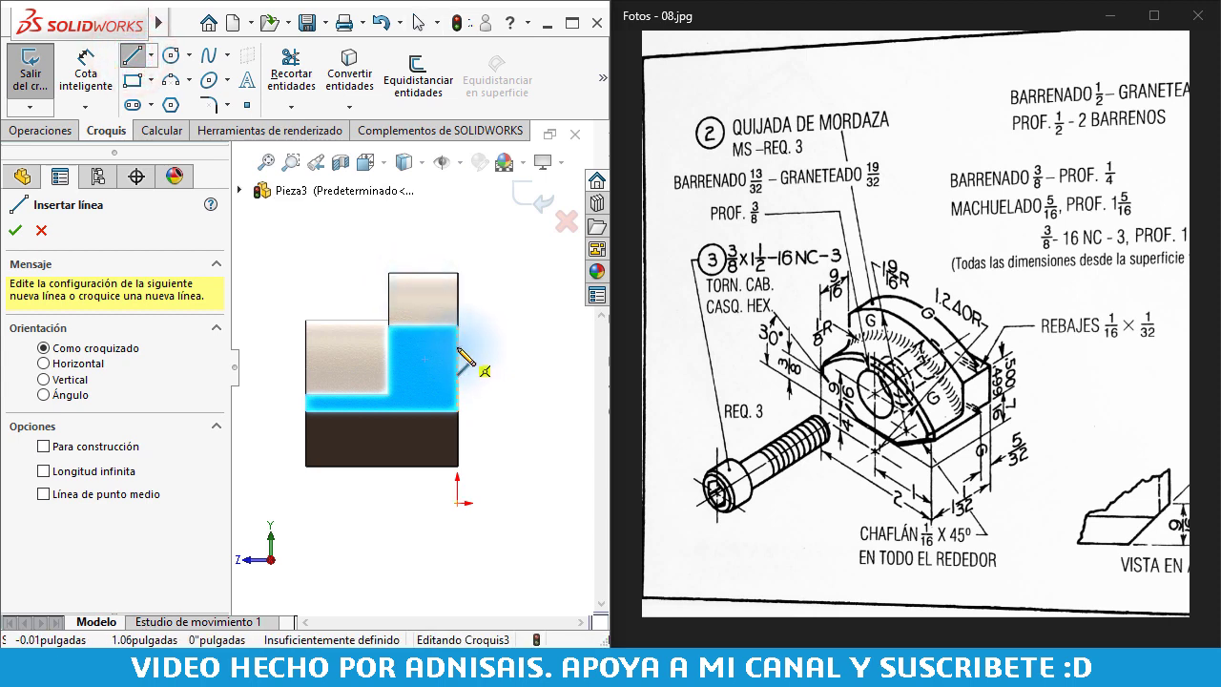
{"action": "left_click", "coordinate": [458, 348]}
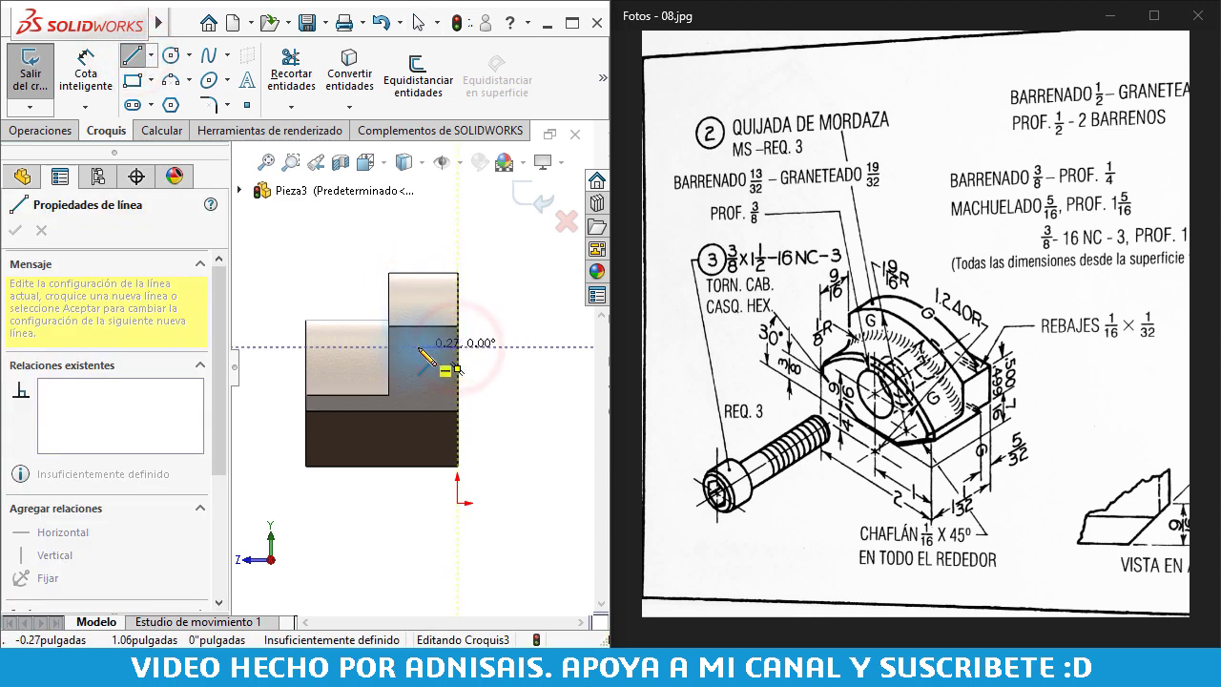
{"action": "left_click", "coordinate": [419, 347]}
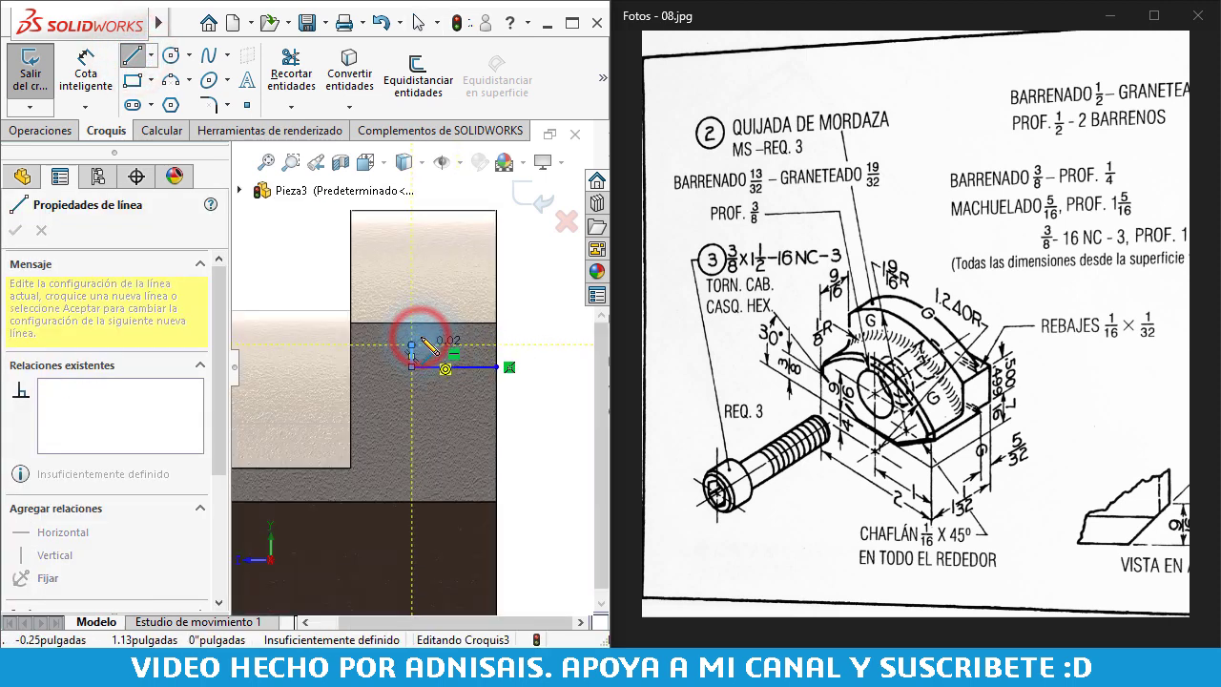
{"action": "scroll", "coordinate": [423, 334], "scroll_direction": "down", "scroll_amount": 3}
{"action": "left_click", "coordinate": [437, 347]}
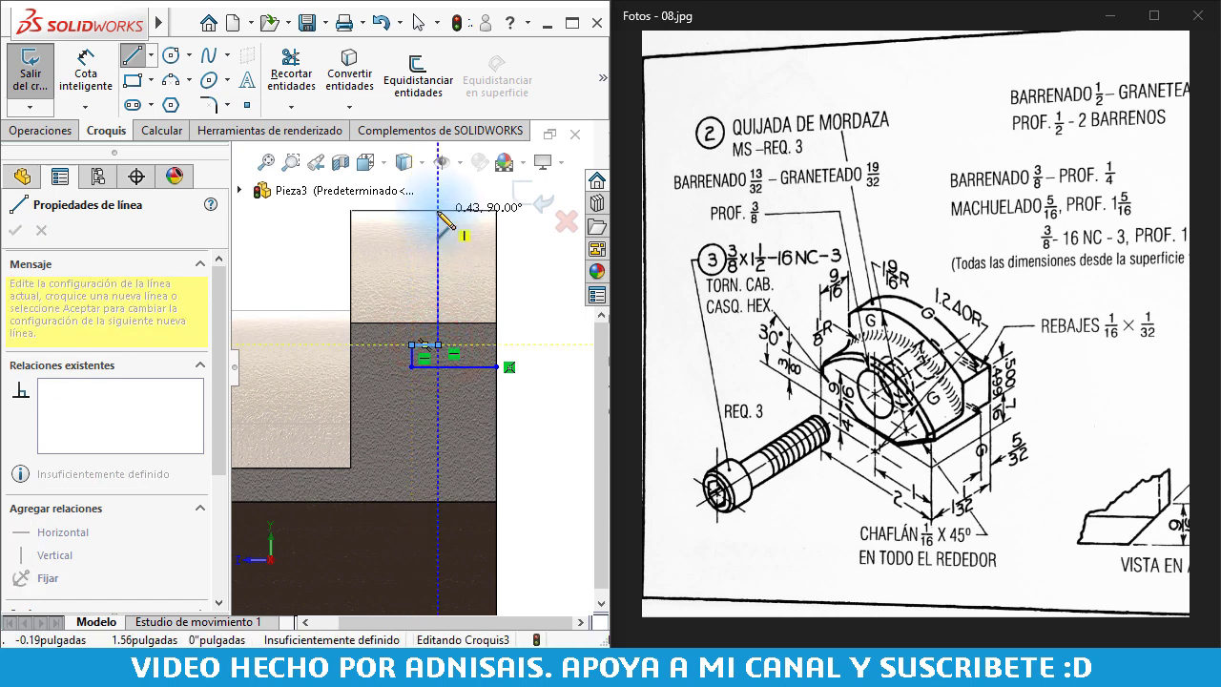
{"action": "left_click", "coordinate": [438, 210]}
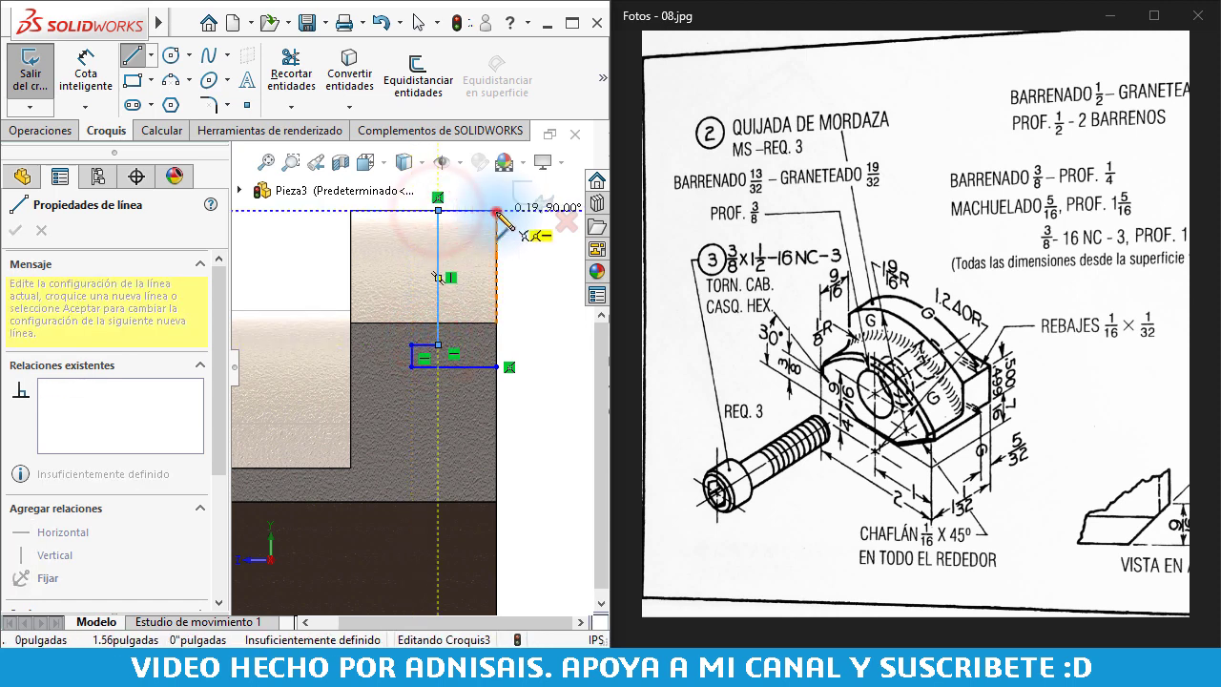
{"action": "left_click", "coordinate": [496, 209]}
{"action": "left_click", "coordinate": [496, 366]}
{"action": "scroll", "coordinate": [498, 420], "scroll_direction": "up", "scroll_amount": 3}
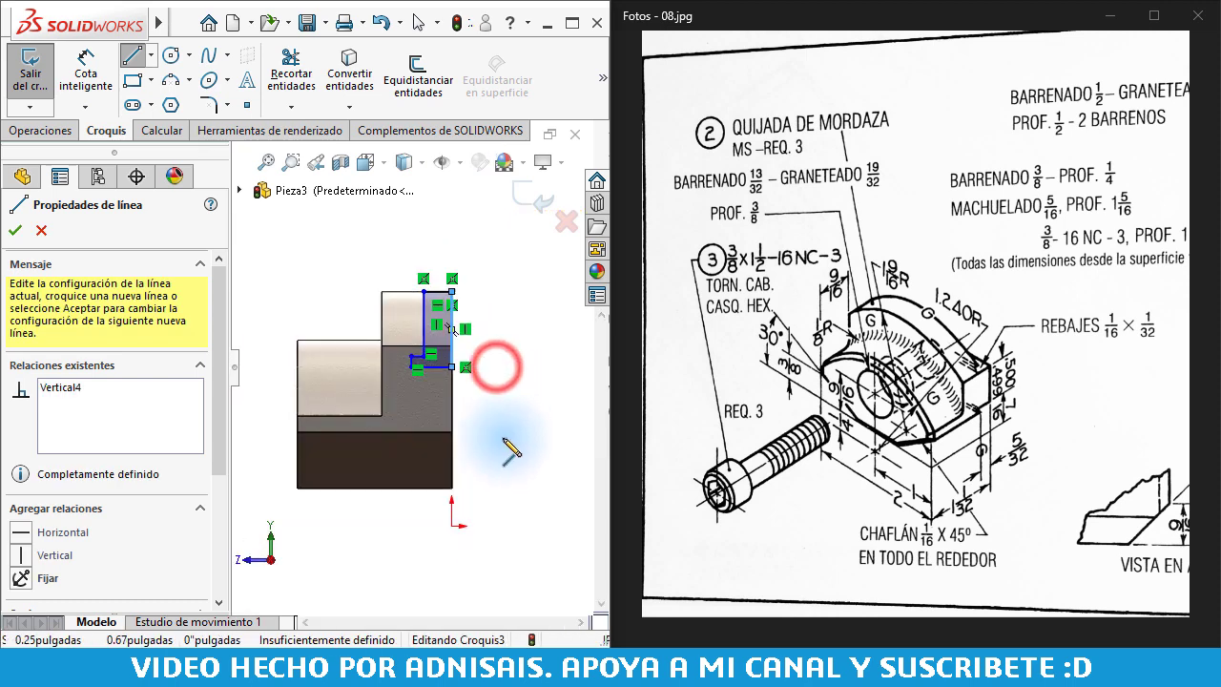
{"action": "scroll", "coordinate": [442, 477], "scroll_direction": "down", "scroll_amount": 2}
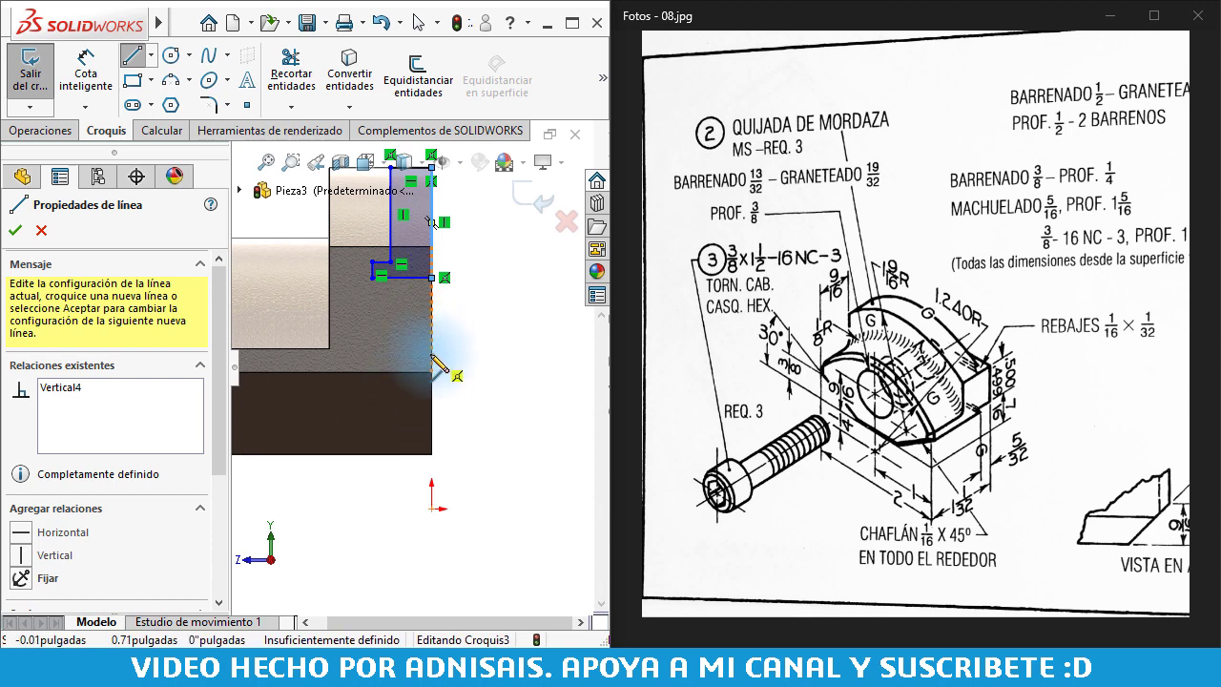
Draw the second closed line outline extending below the part, then exit line drawing
{"action": "left_click", "coordinate": [431, 353]}
{"action": "left_click", "coordinate": [372, 353]}
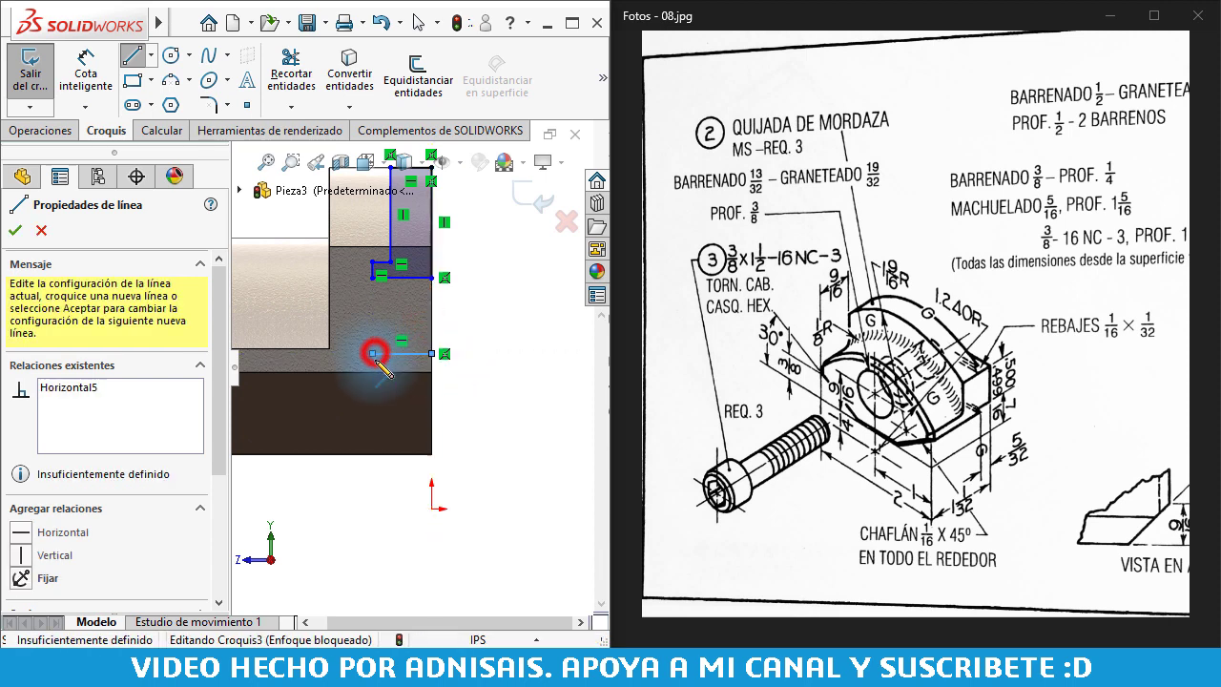
{"action": "scroll", "coordinate": [378, 382], "scroll_direction": "down", "scroll_amount": 3}
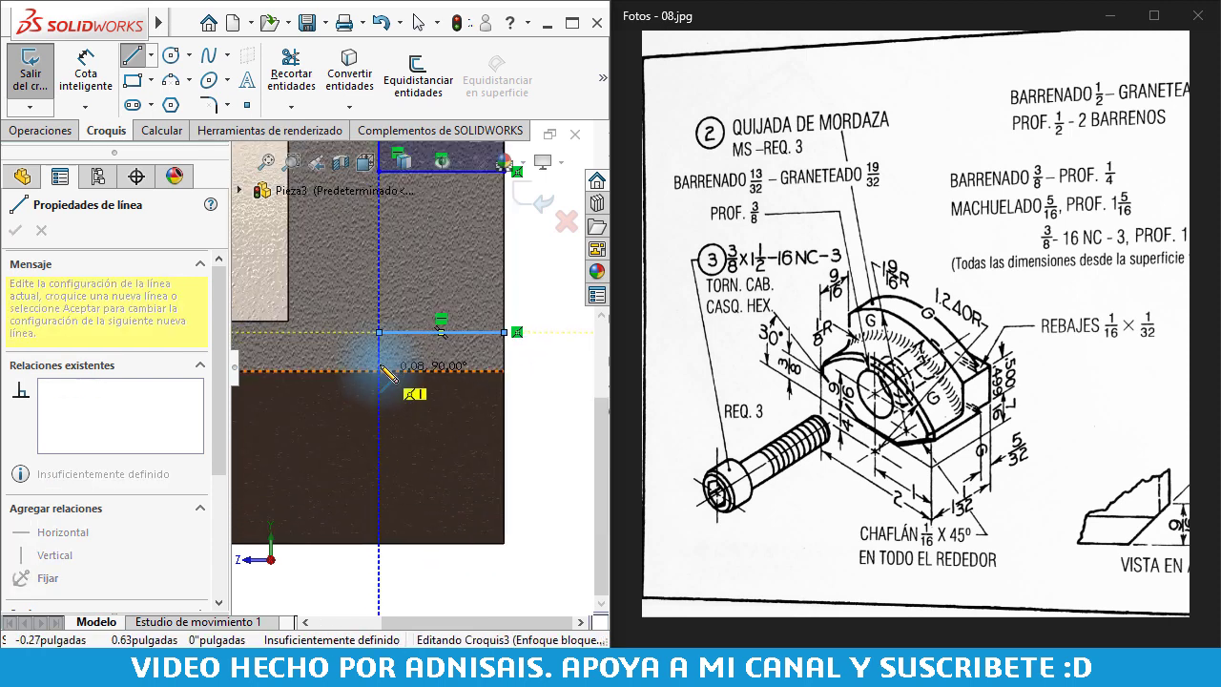
{"action": "left_click", "coordinate": [380, 359]}
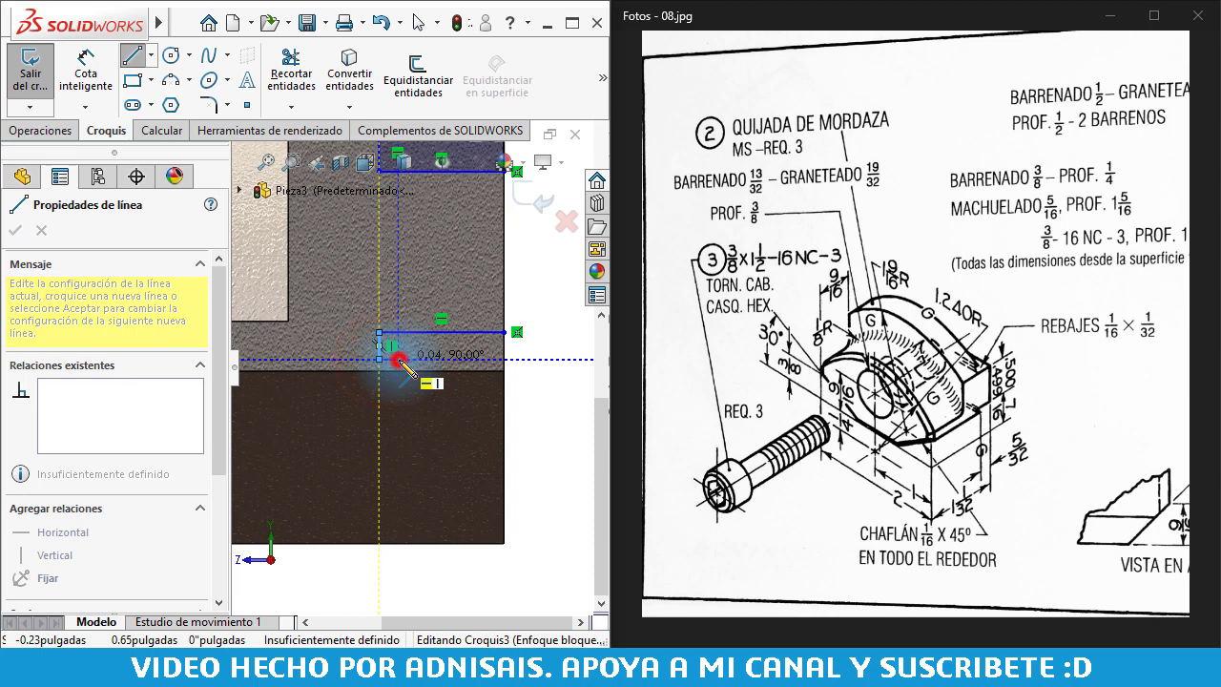
{"action": "scroll", "coordinate": [420, 495], "scroll_direction": "up", "scroll_amount": 2}
{"action": "left_click", "coordinate": [404, 535]}
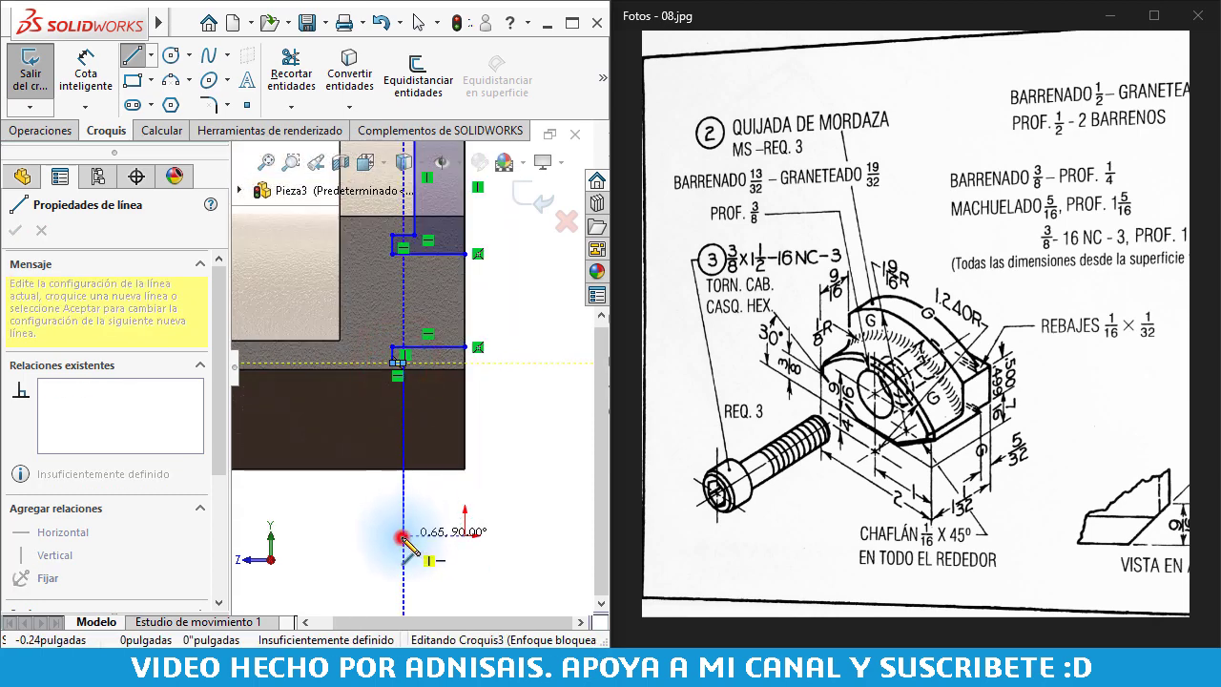
{"action": "left_click", "coordinate": [464, 534]}
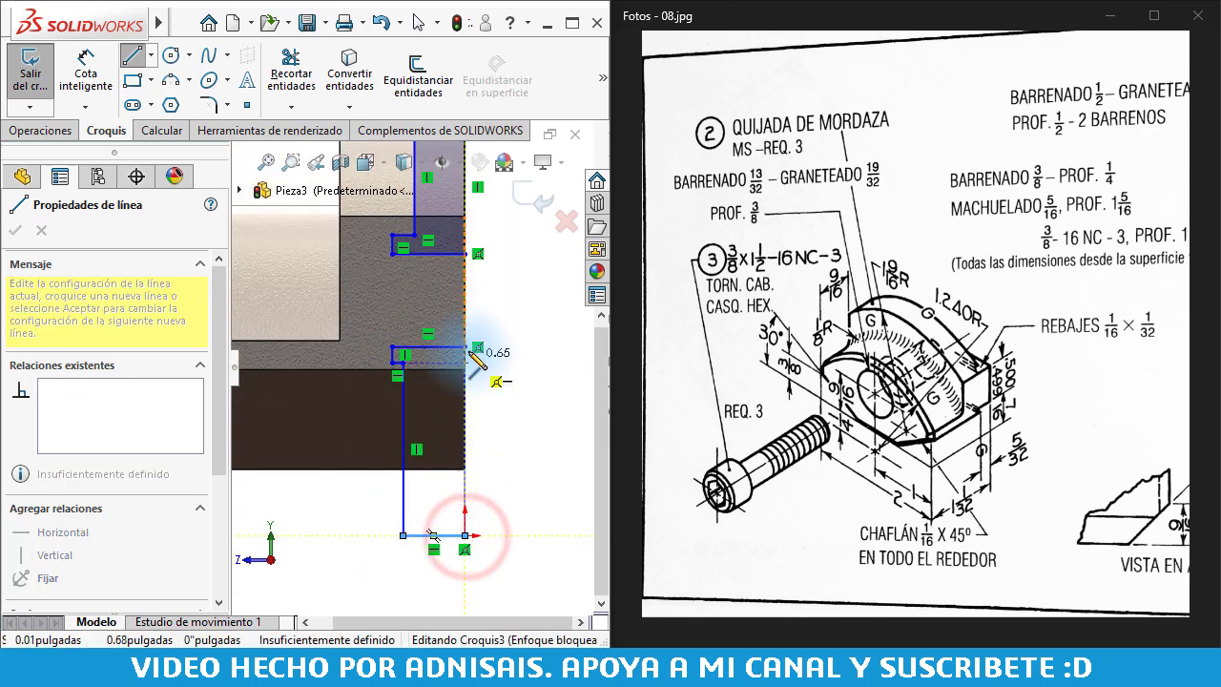
{"action": "left_click", "coordinate": [464, 347]}
{"action": "key", "text": "f"}
{"action": "key", "text": "Escape"}
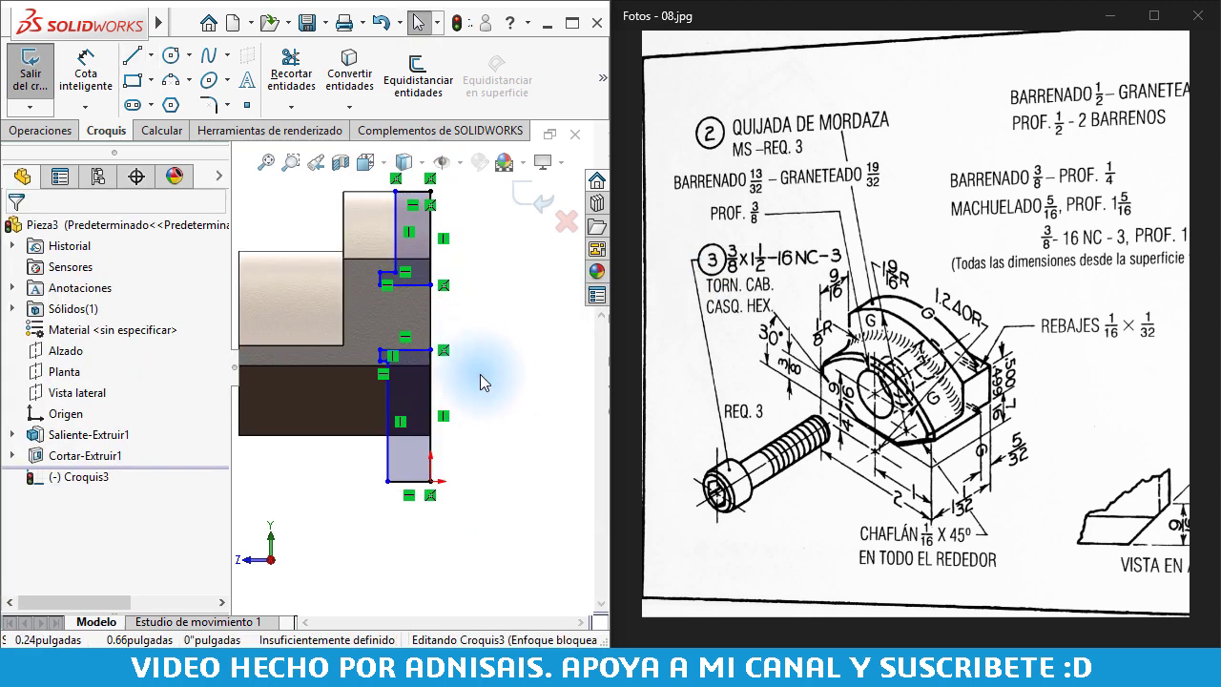
Dimension the distance between the two horizontal sketch lines as 1/2"
{"action": "left_click", "coordinate": [85, 72]}
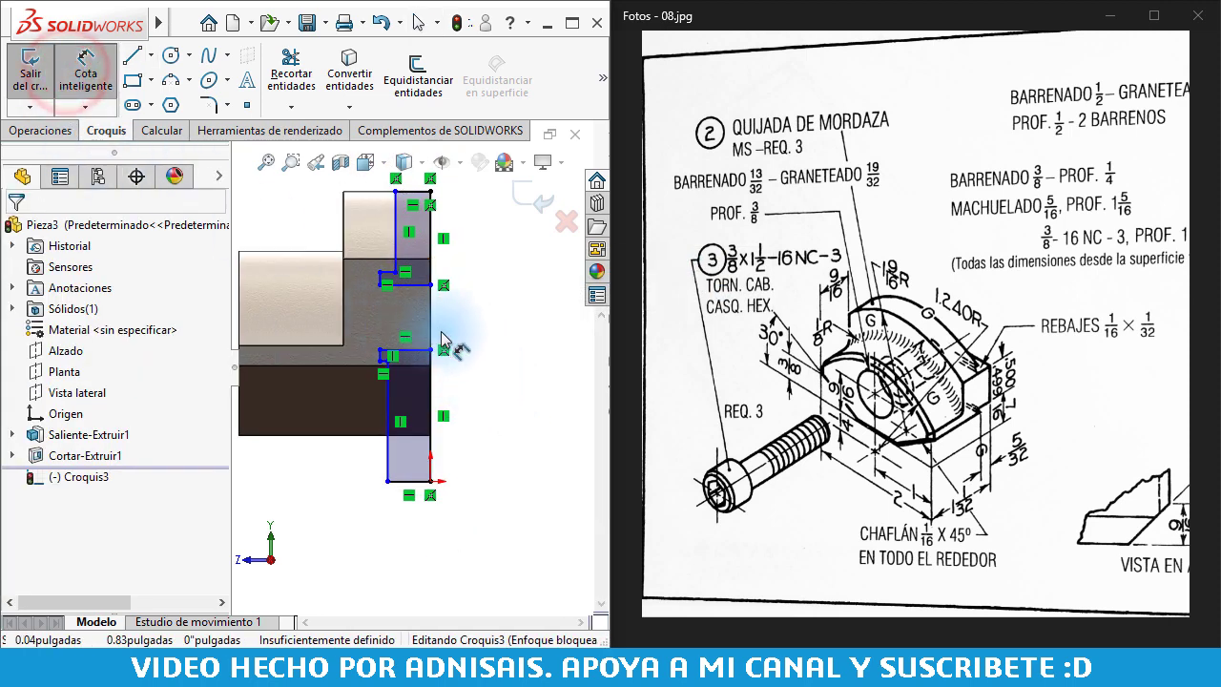
{"action": "left_click", "coordinate": [405, 285]}
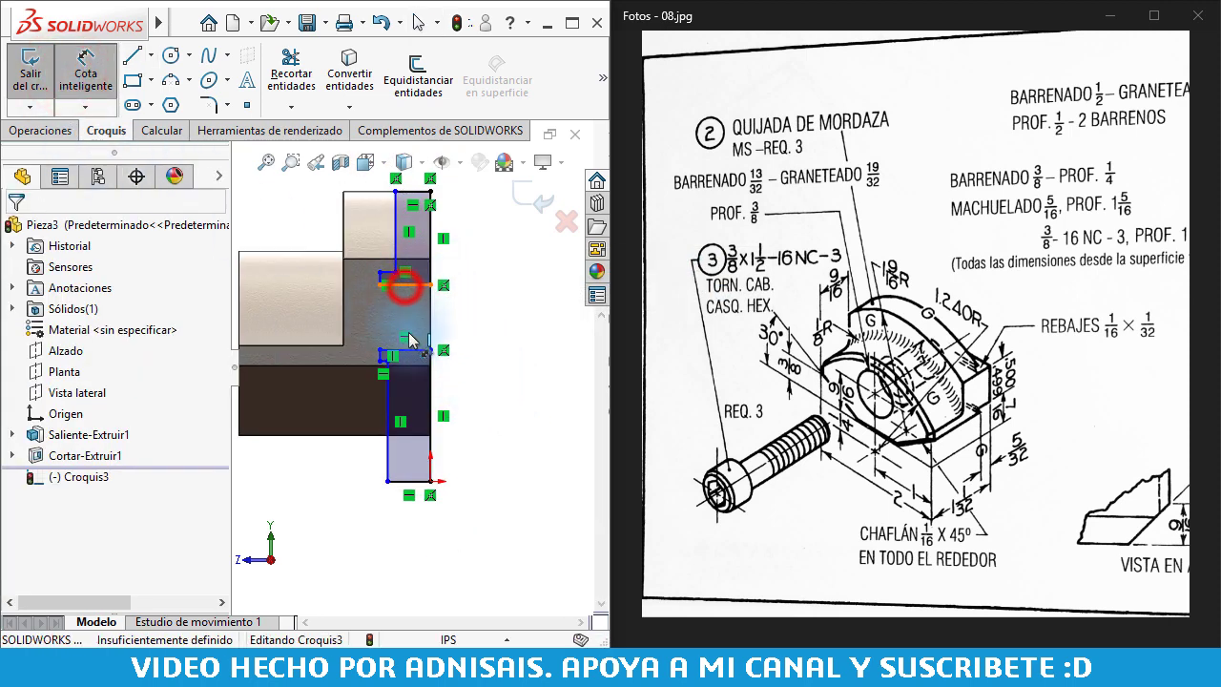
{"action": "left_click", "coordinate": [410, 352]}
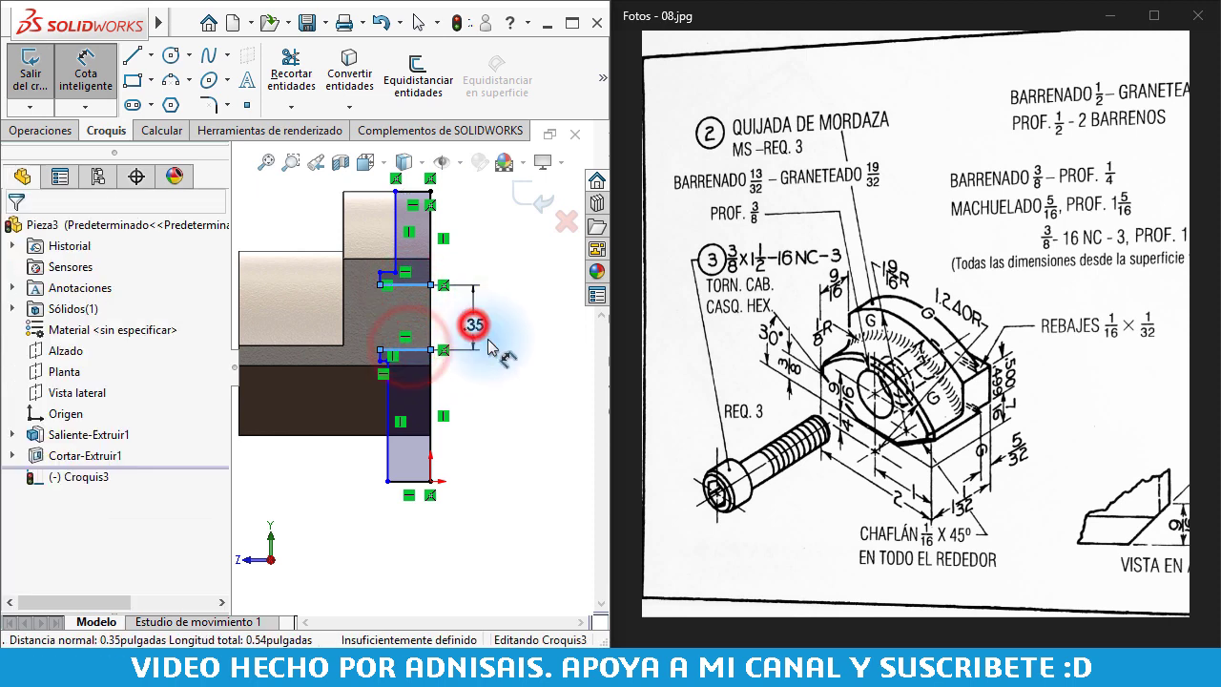
{"action": "left_click", "coordinate": [473, 321]}
{"action": "type", "text": ".5"}
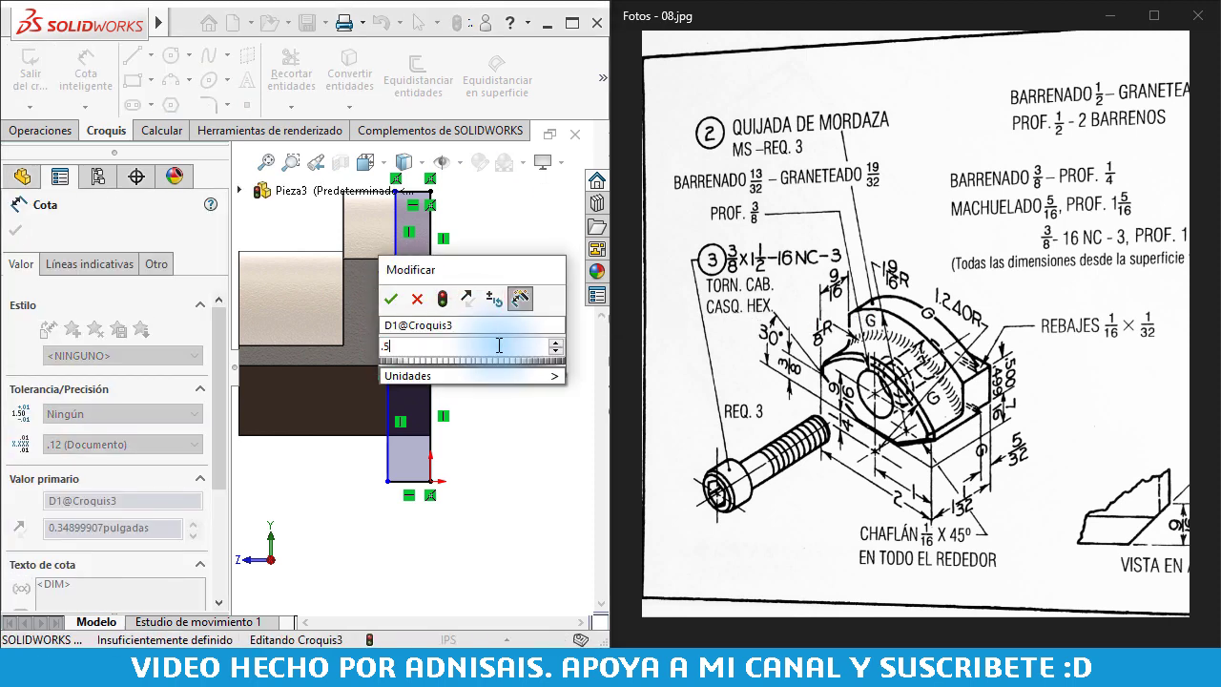
{"action": "key", "text": "Return"}
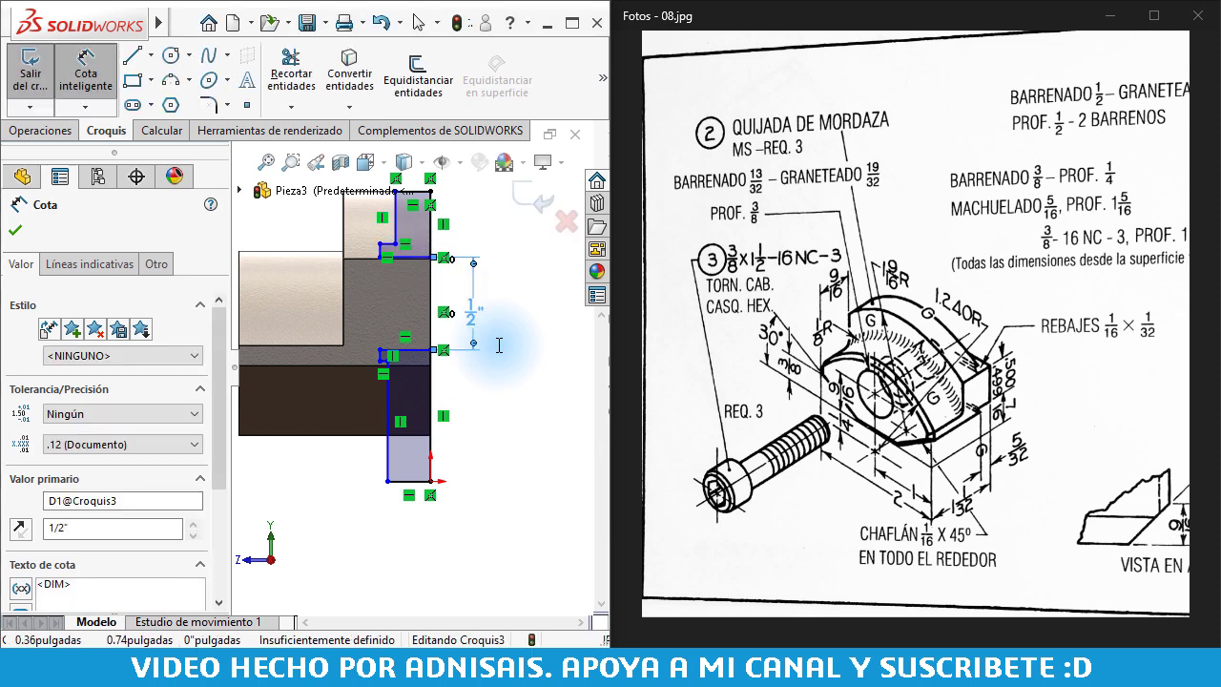
{"action": "middle_click_drag", "start_coordinate": [404, 261], "coordinate": [396, 323], "text": "ctrl"}
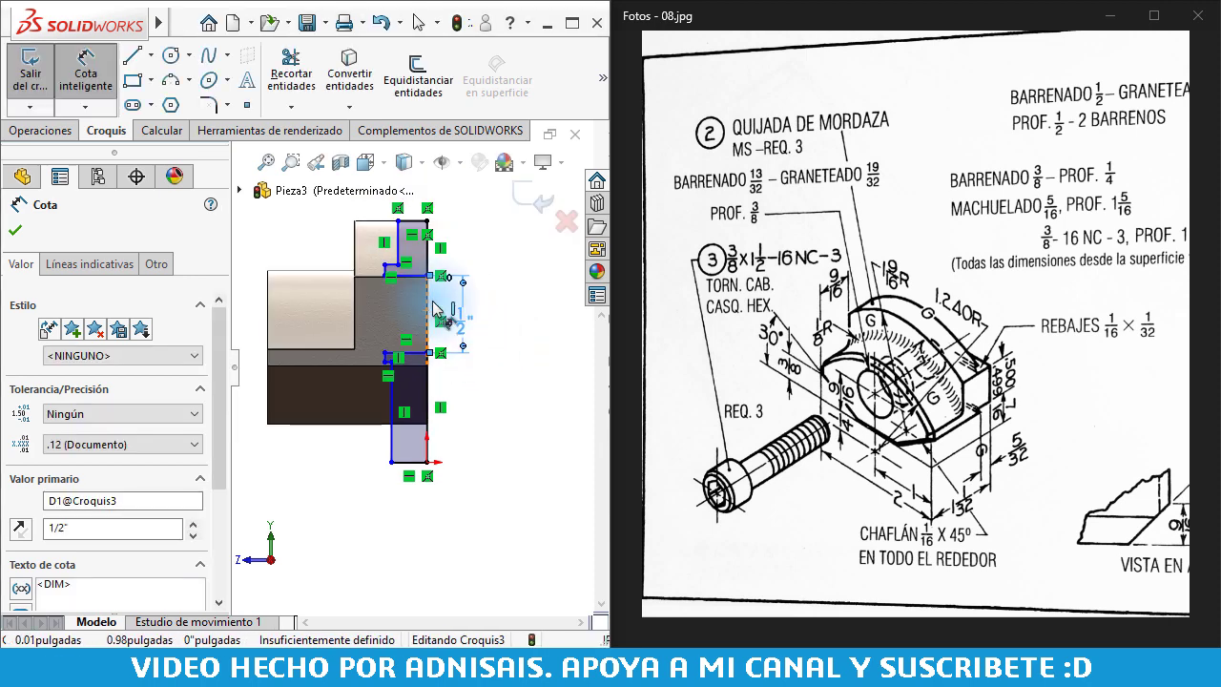
{"action": "scroll", "coordinate": [372, 310], "scroll_direction": "down", "scroll_amount": 3}
{"action": "key", "text": "Escape"}
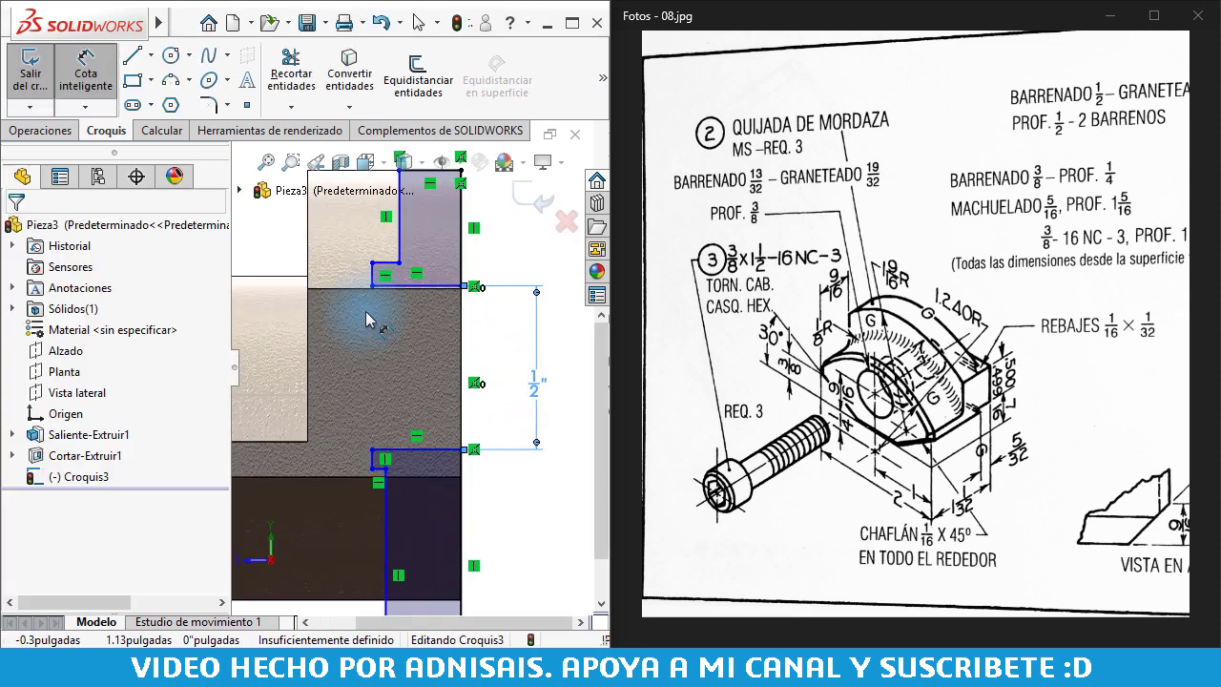
Make the upper and lower vertical lines collinear
{"action": "left_click", "coordinate": [400, 250]}
{"action": "scroll", "coordinate": [391, 426], "scroll_direction": "up", "scroll_amount": 1}
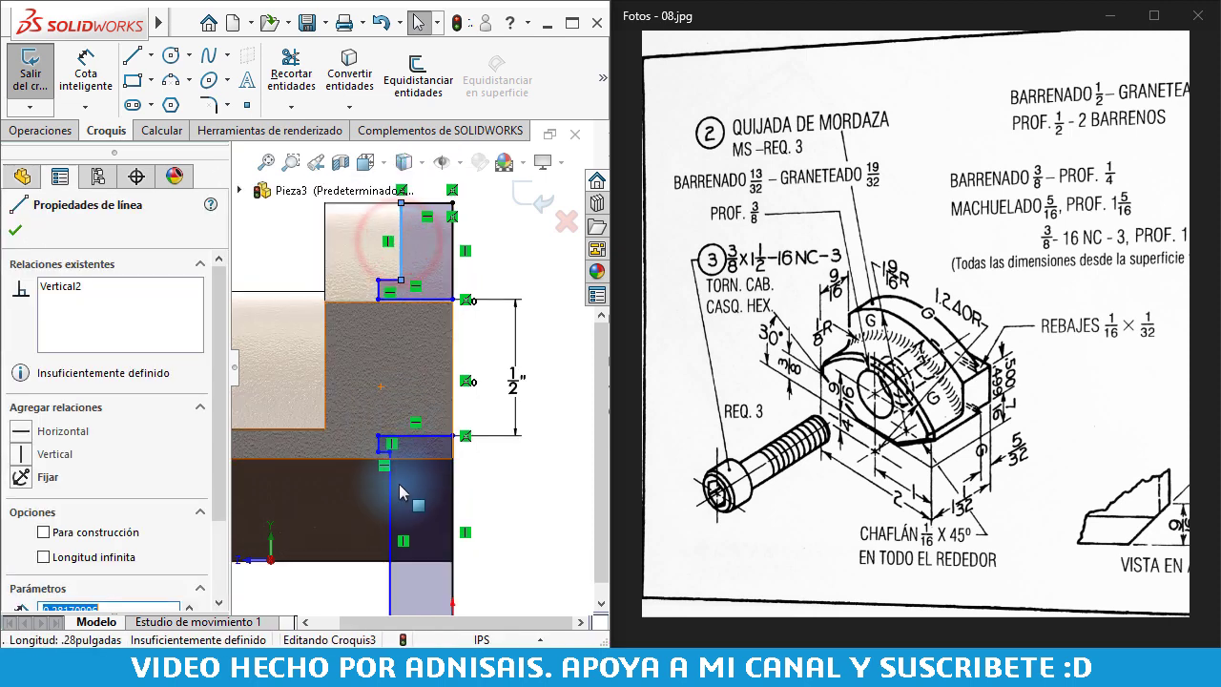
{"action": "left_click", "coordinate": [390, 492], "text": "ctrl"}
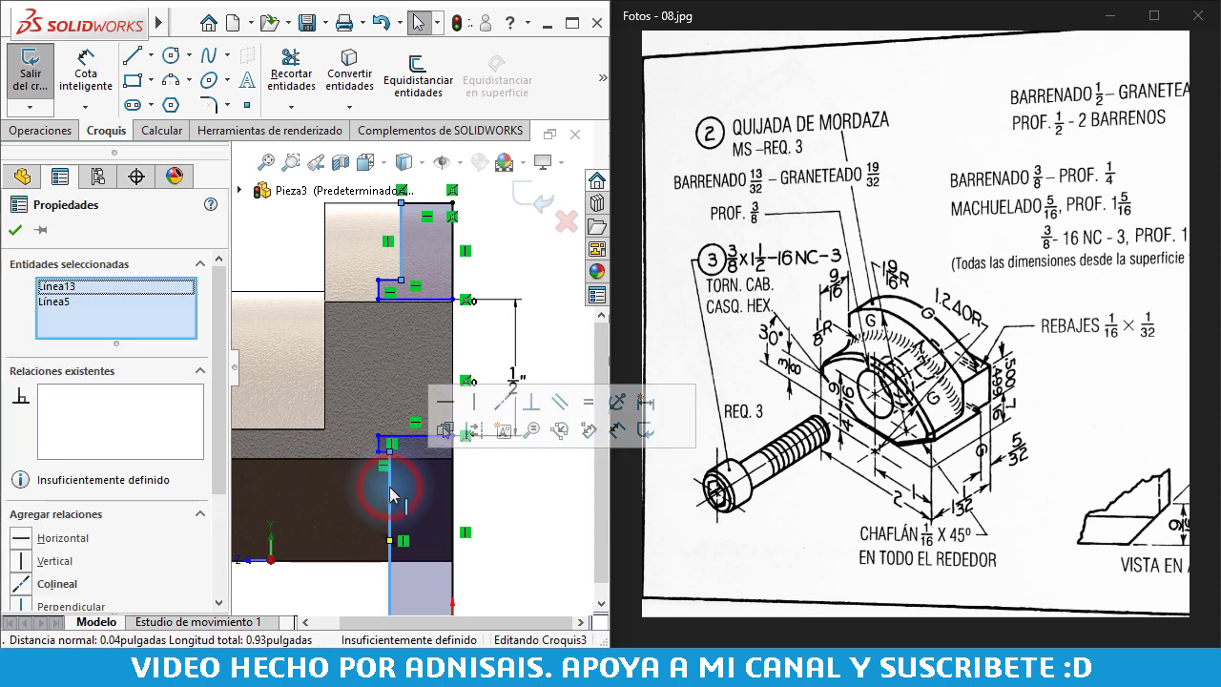
{"action": "left_click", "coordinate": [501, 402]}
{"action": "left_click", "coordinate": [517, 511]}
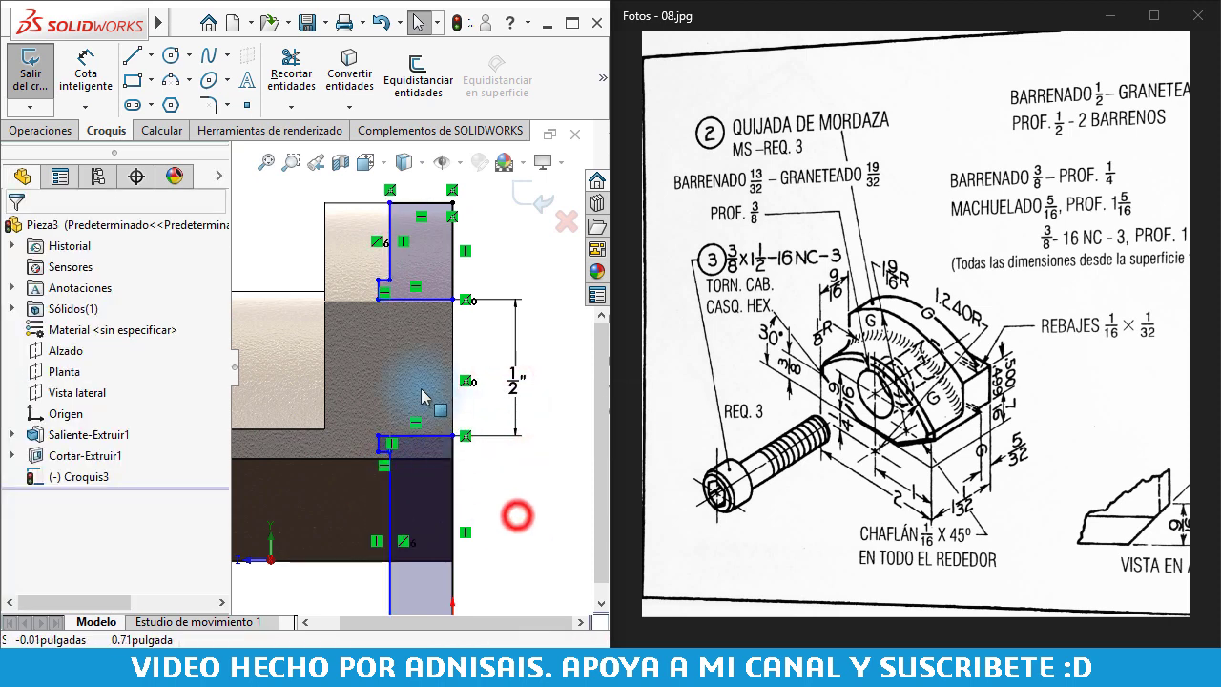
{"action": "scroll", "coordinate": [391, 314], "scroll_direction": "down", "scroll_amount": 2}
Make the short vertical line collinear with and equal in length to the lower line
{"action": "left_click", "coordinate": [385, 289]}
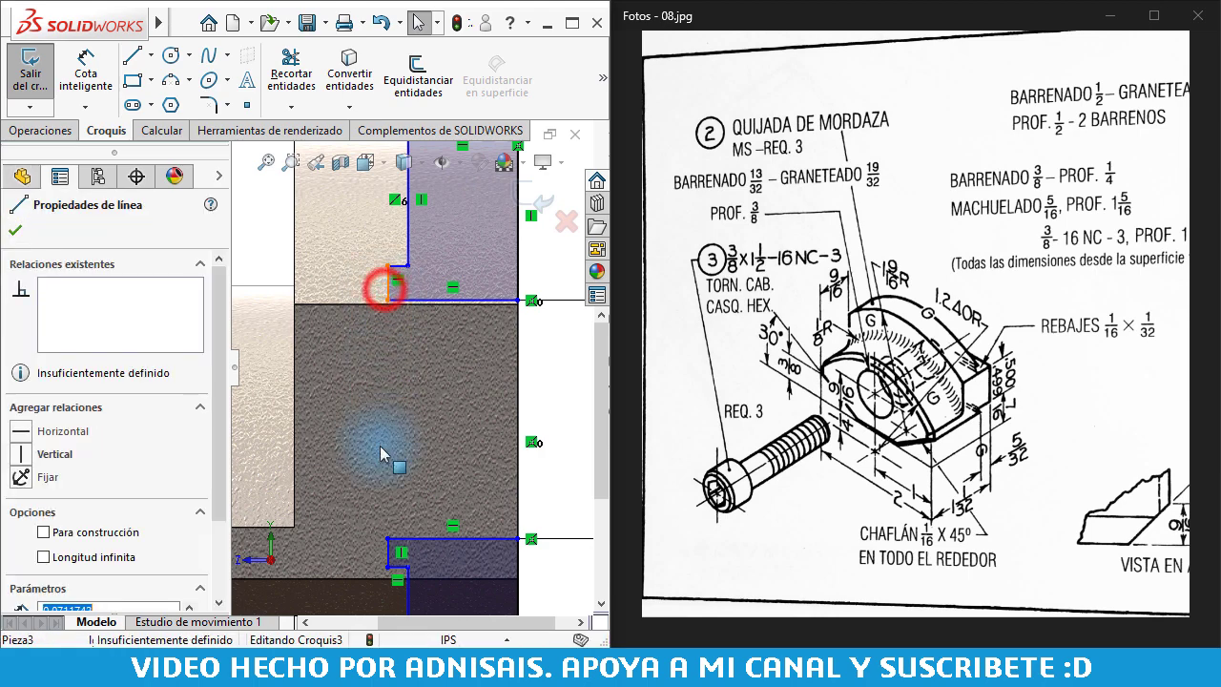
{"action": "scroll", "coordinate": [379, 445], "scroll_direction": "down", "scroll_amount": 1}
{"action": "left_click", "coordinate": [390, 496], "text": "ctrl"}
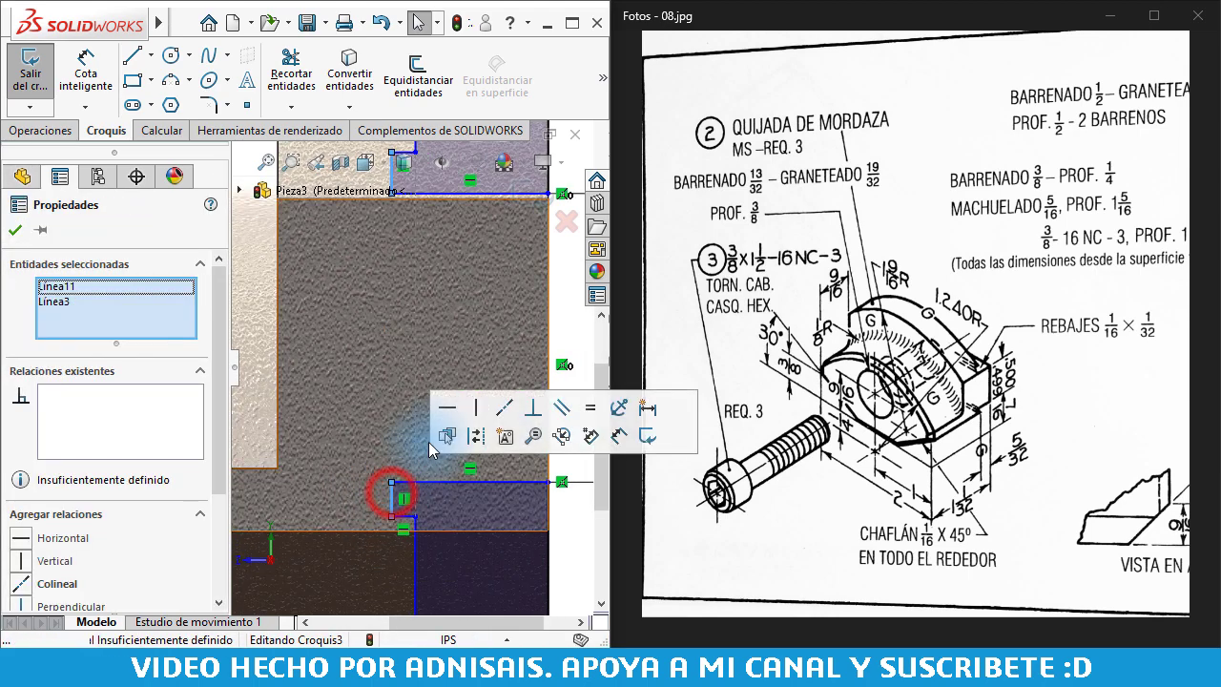
{"action": "left_click", "coordinate": [500, 410]}
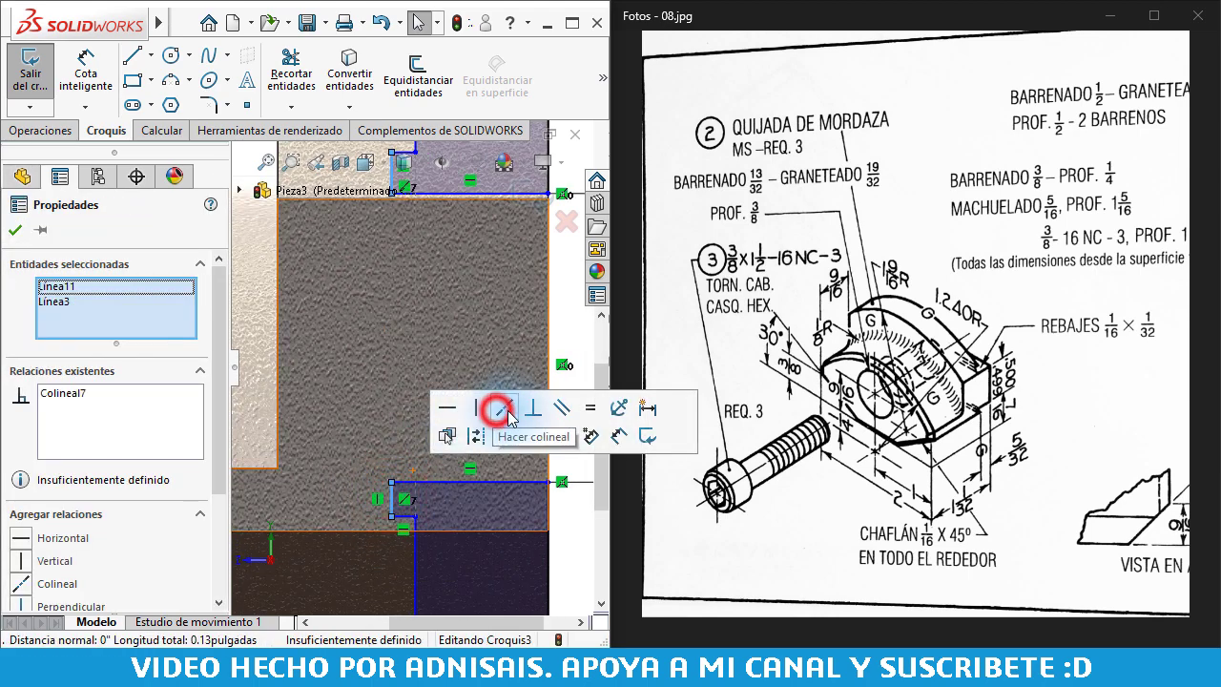
{"action": "left_click", "coordinate": [589, 407]}
{"action": "left_click", "coordinate": [580, 525]}
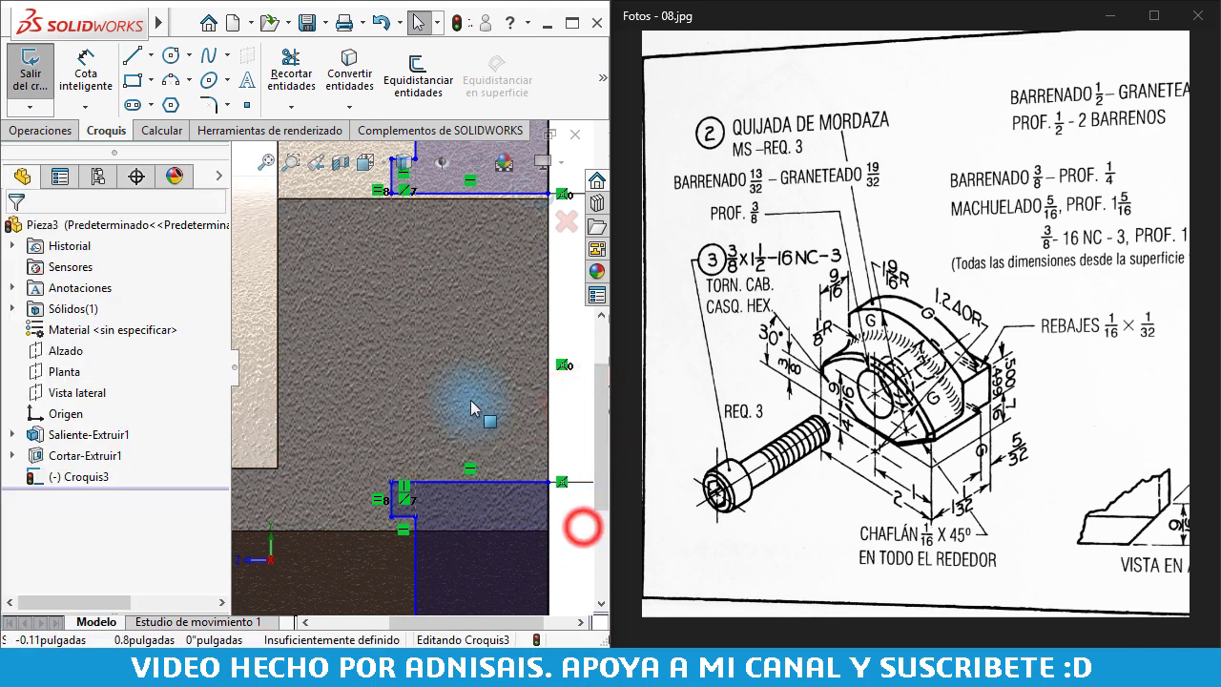
{"action": "scroll", "coordinate": [412, 370], "scroll_direction": "up", "scroll_amount": 2}
{"action": "left_click", "coordinate": [86, 65]}
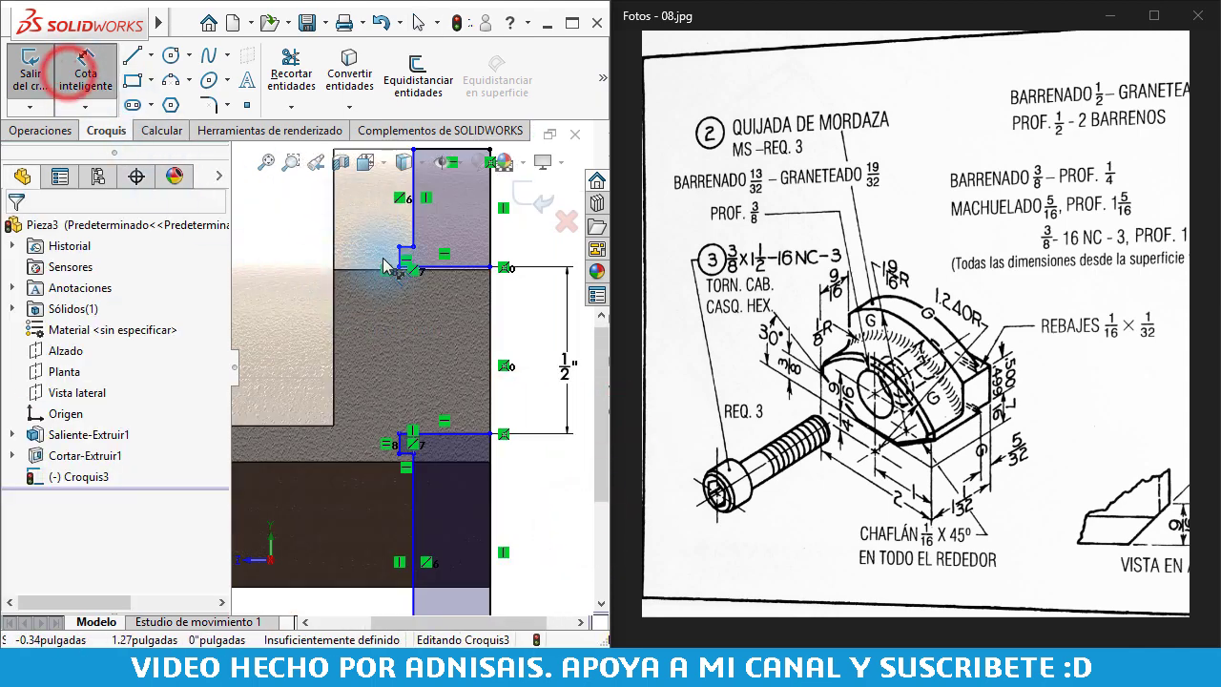
{"action": "scroll", "coordinate": [412, 282], "scroll_direction": "down", "scroll_amount": 2}
Dimension the notch lines at 1/16", 1/32" and 5/32"
{"action": "left_click", "coordinate": [420, 274]}
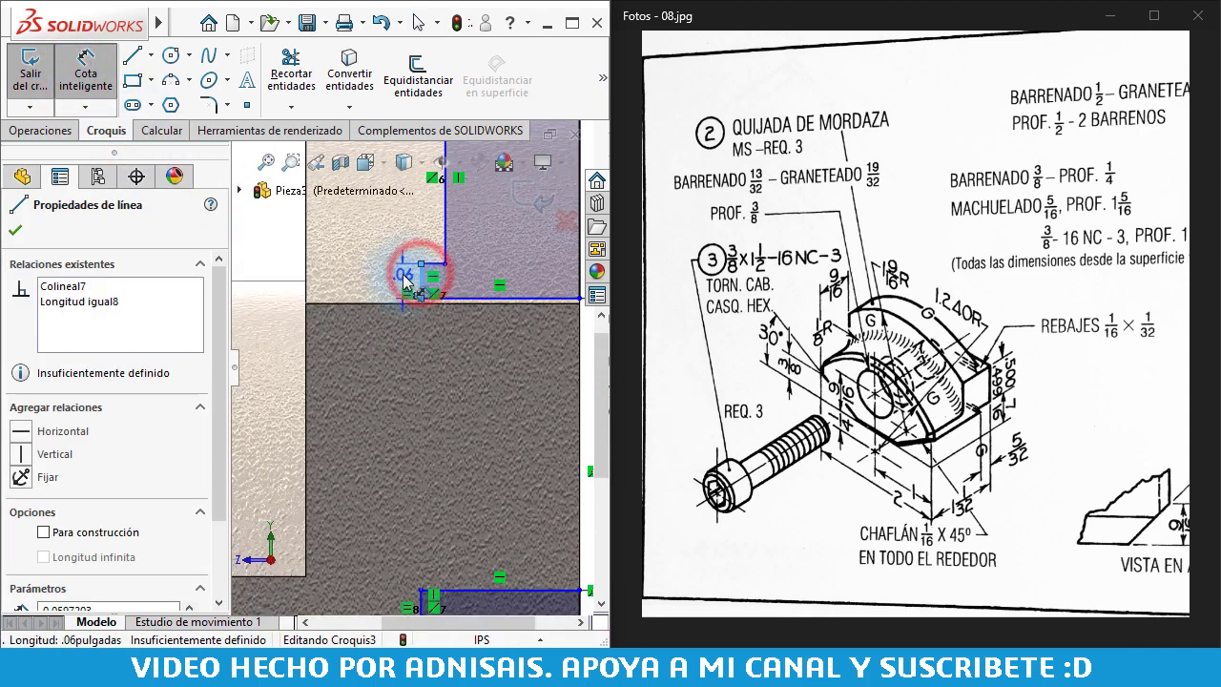
{"action": "left_click", "coordinate": [404, 274]}
{"action": "type", "text": "1/16"}
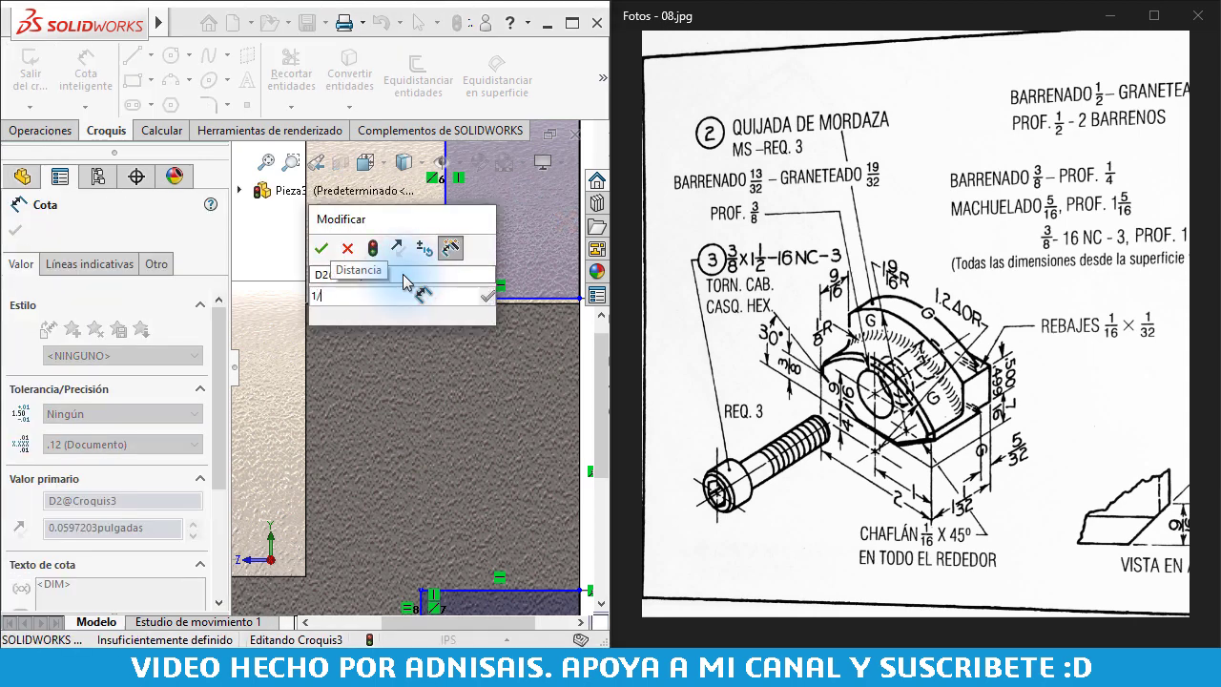
{"action": "key", "text": "Return"}
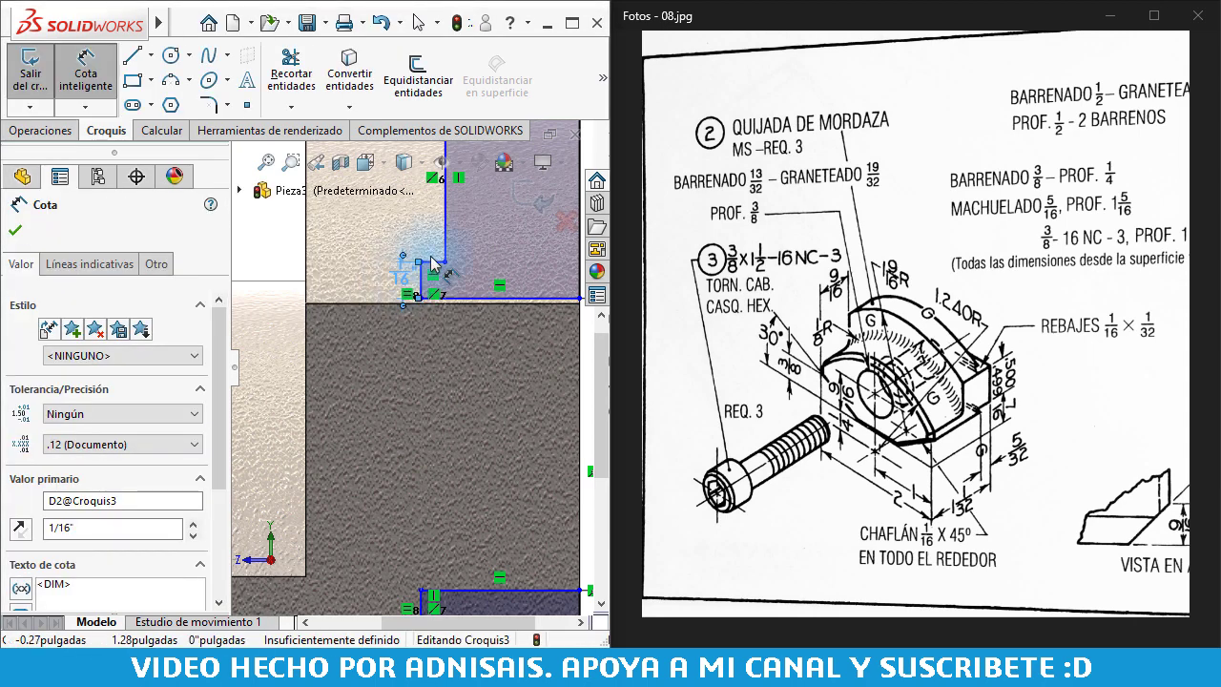
{"action": "left_click", "coordinate": [444, 245]}
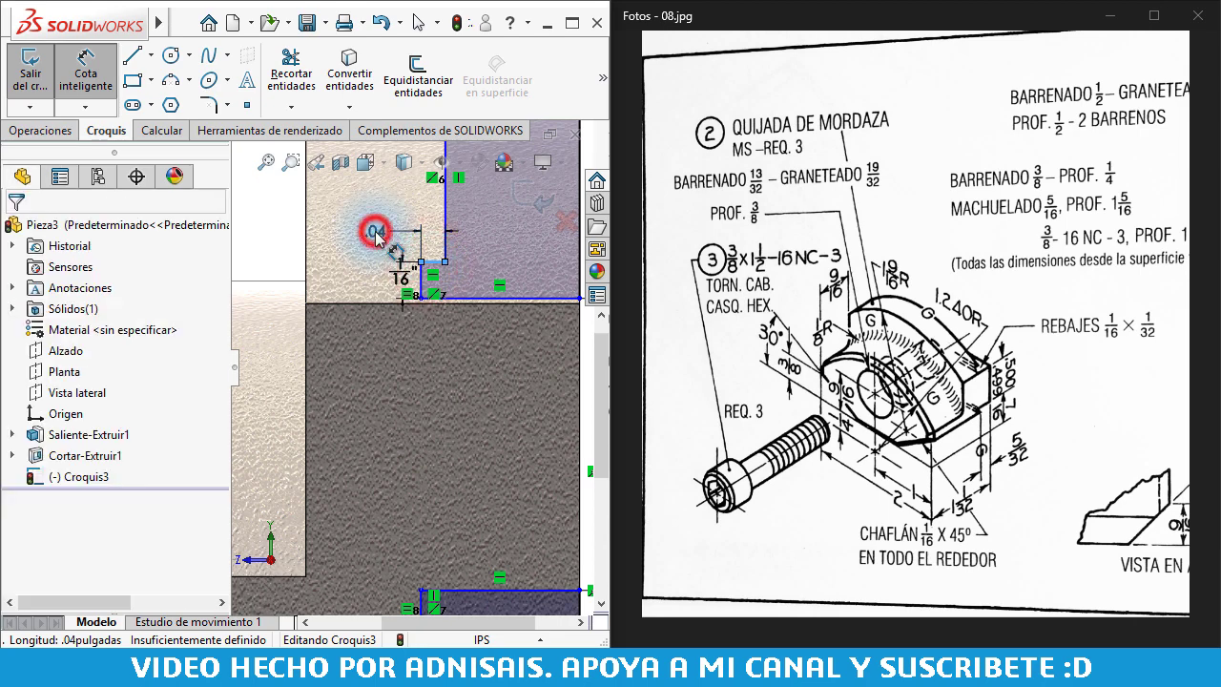
{"action": "left_click", "coordinate": [377, 236]}
{"action": "type", "text": "1/3"}
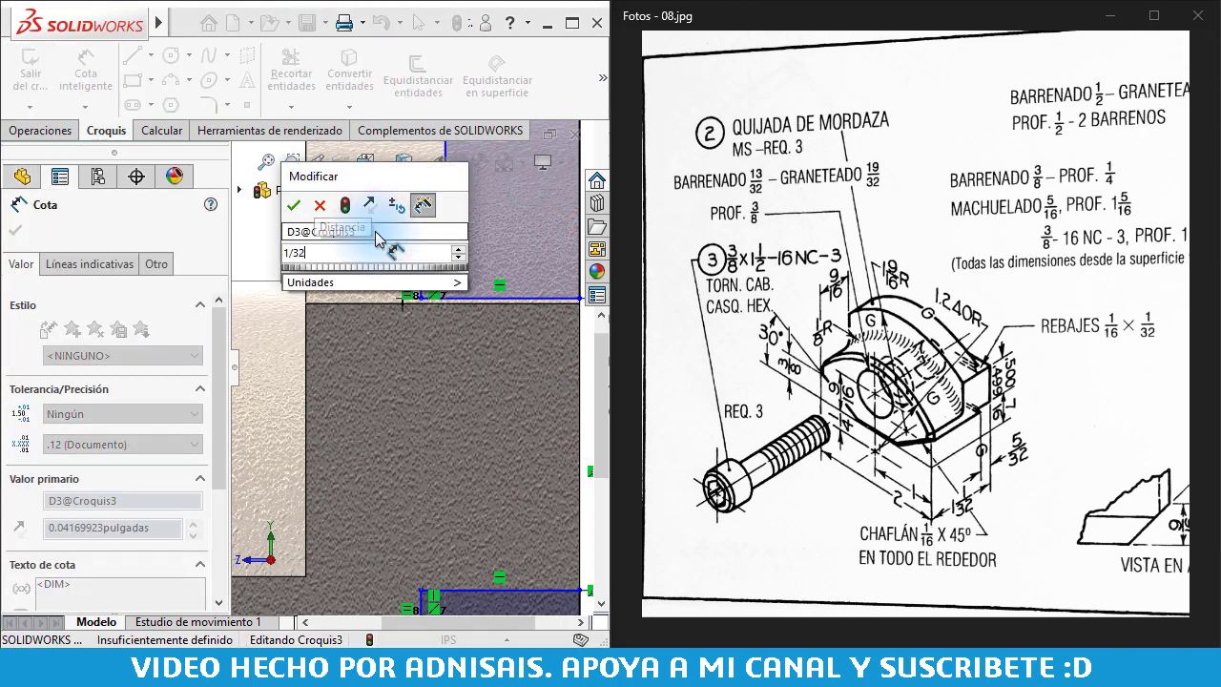
{"action": "type", "text": "2"}
{"action": "key", "text": "Return"}
{"action": "scroll", "coordinate": [429, 400], "scroll_direction": "up", "scroll_amount": 3}
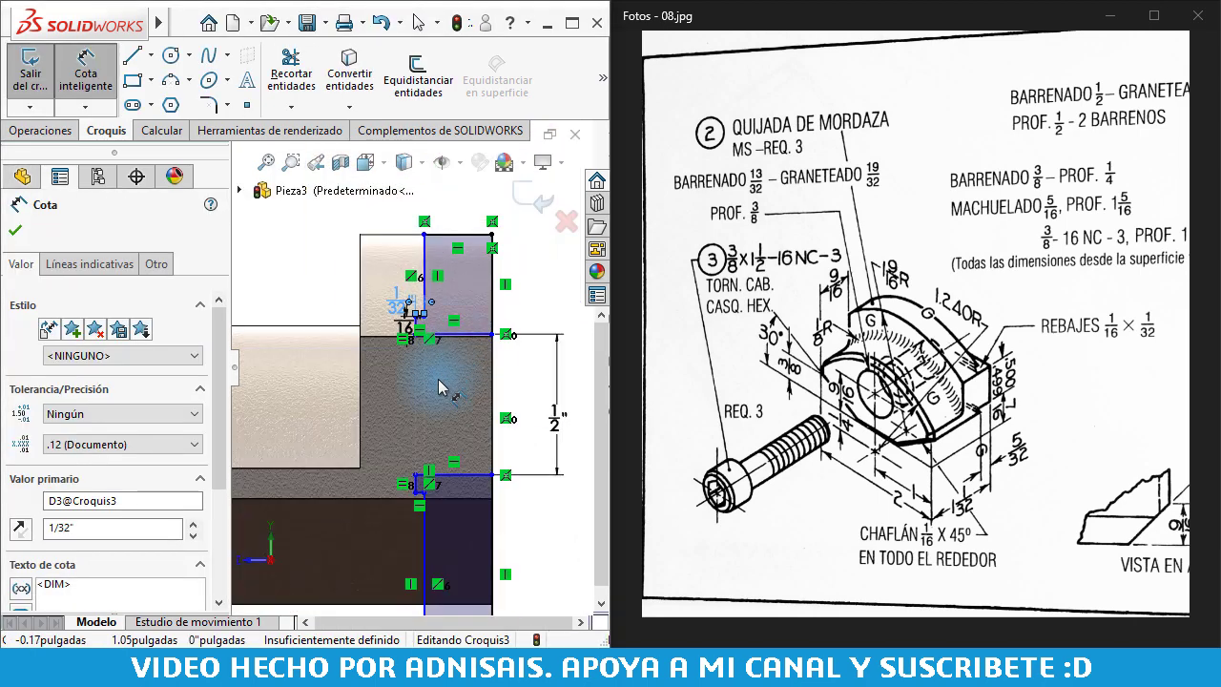
{"action": "scroll", "coordinate": [449, 515], "scroll_direction": "down", "scroll_amount": 2}
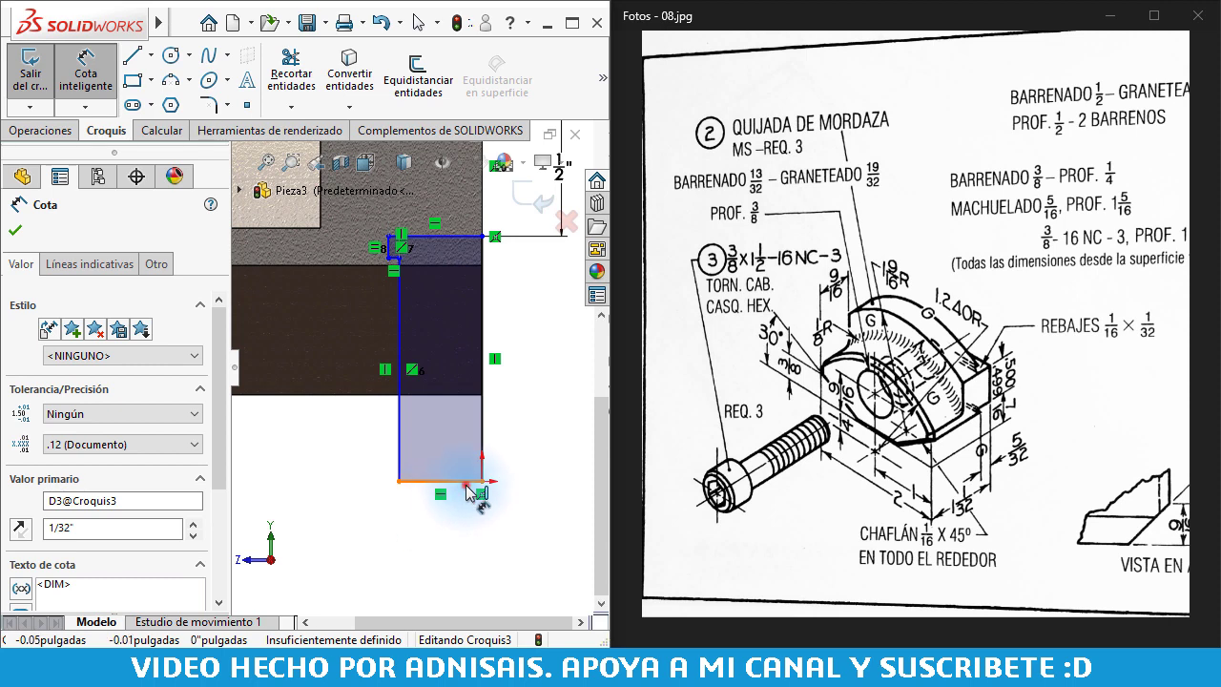
{"action": "left_click", "coordinate": [467, 491]}
{"action": "left_click", "coordinate": [464, 530]}
{"action": "type", "text": "5"}
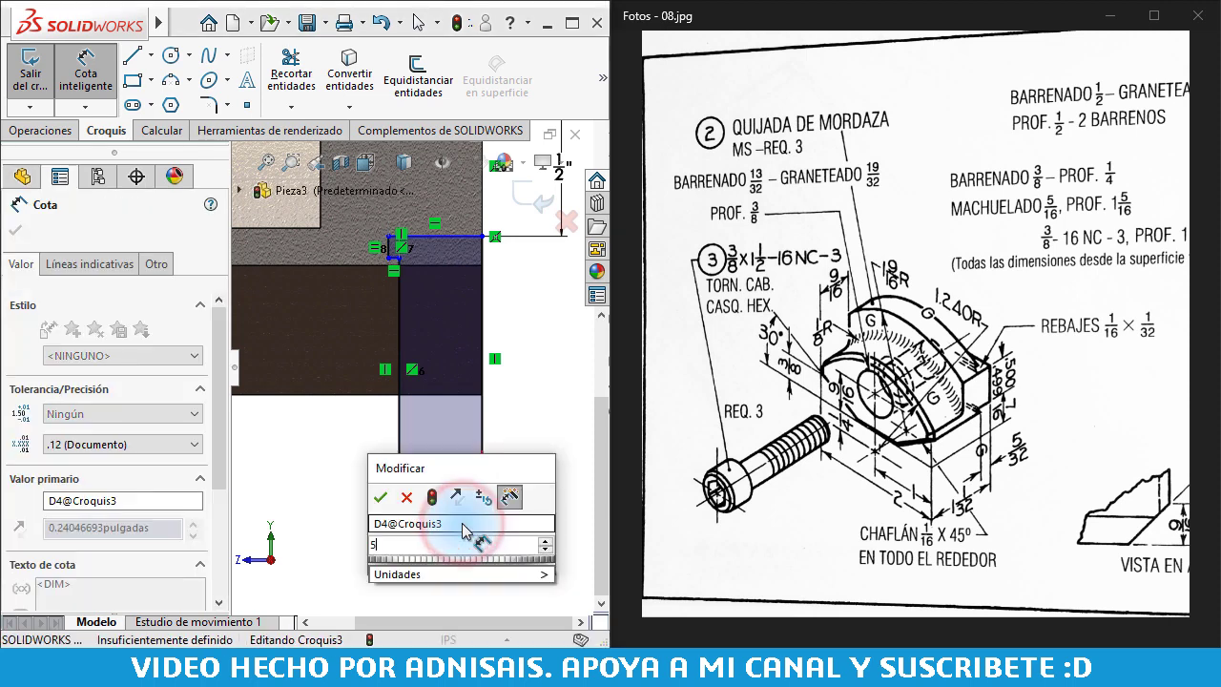
{"action": "type", "text": "/32"}
{"action": "key", "text": "Return"}
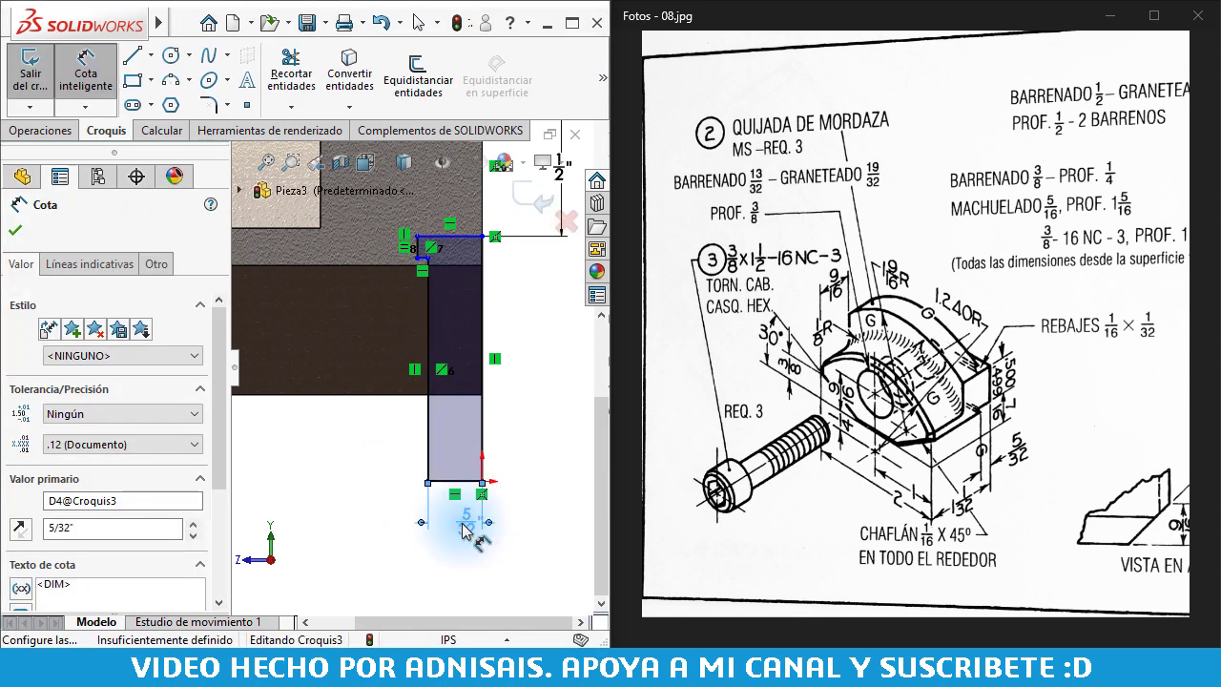
Drag the upper sketch point onto the part edge so Croquis3 is fully defined
{"action": "left_click", "coordinate": [546, 460]}
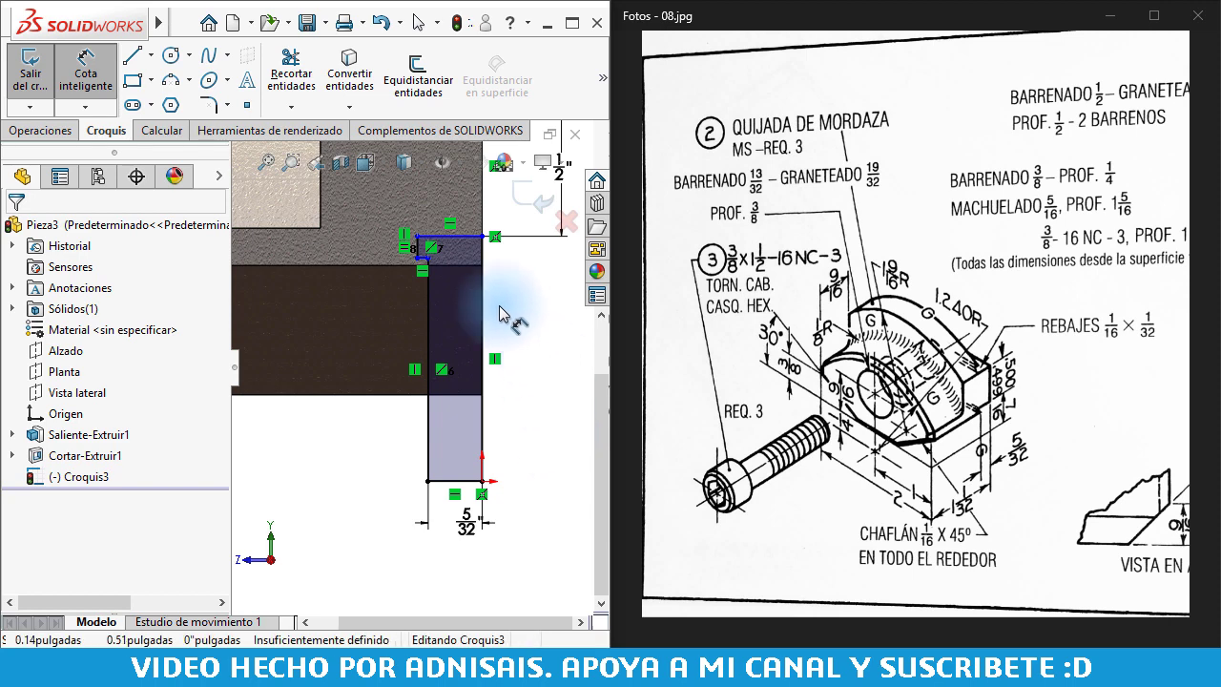
{"action": "scroll", "coordinate": [477, 270], "scroll_direction": "up", "scroll_amount": 2}
{"action": "scroll", "coordinate": [434, 303], "scroll_direction": "up", "scroll_amount": 2}
{"action": "scroll", "coordinate": [434, 304], "scroll_direction": "down", "scroll_amount": 2}
{"action": "key", "text": "Escape"}
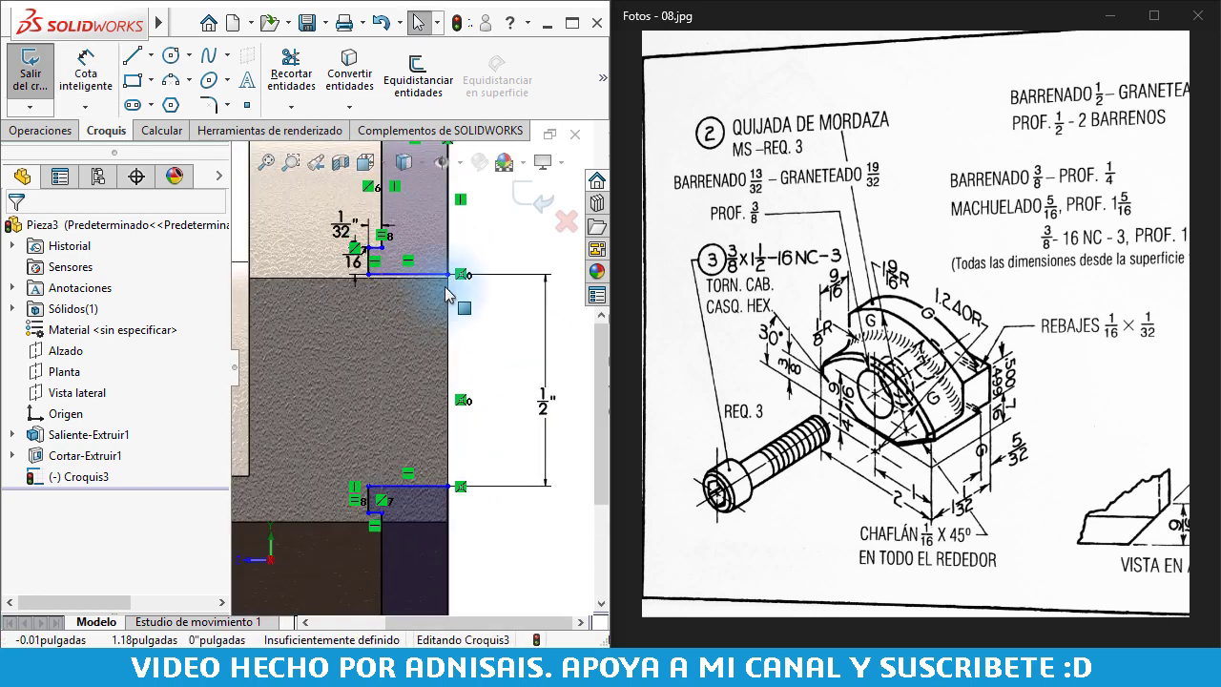
{"action": "mouse_move", "coordinate": [445, 276]}
{"action": "left_mouse_down"}
{"action": "mouse_move", "coordinate": [456, 314]}
{"action": "mouse_move", "coordinate": [448, 276]}
{"action": "left_mouse_up"}
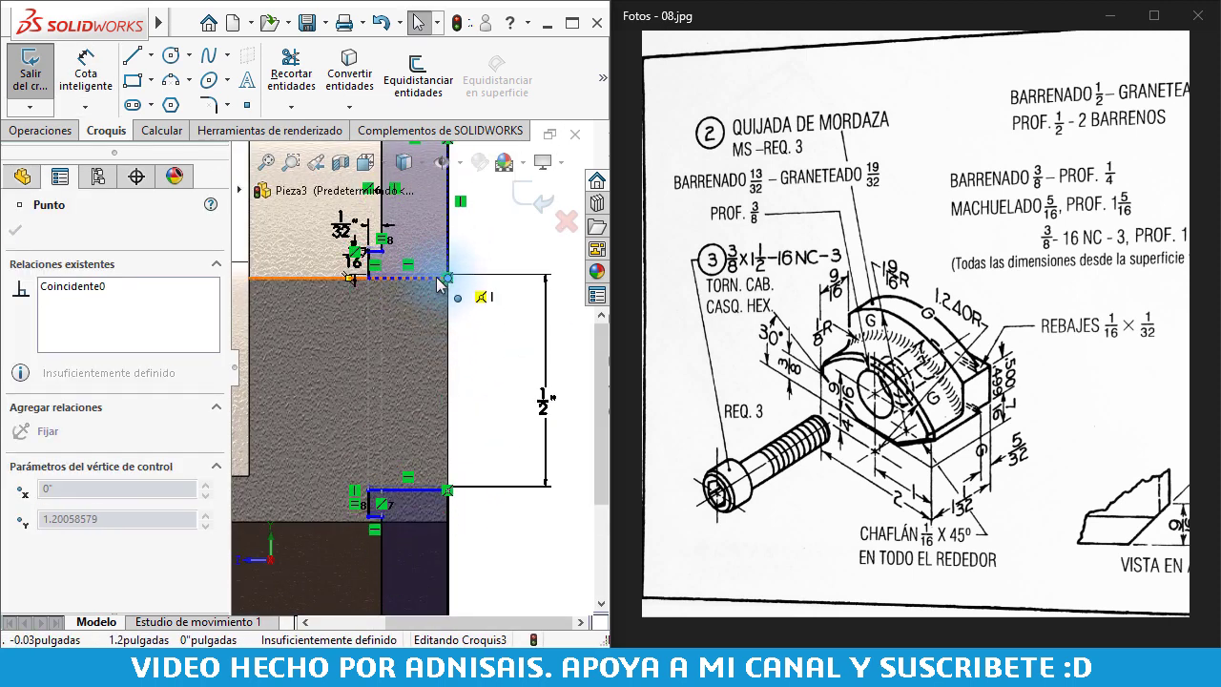
{"action": "left_click", "coordinate": [504, 384]}
Extrude-cut the Croquis3 notch sketch with the Por todo (Through All) end condition
{"action": "scroll", "coordinate": [477, 381], "scroll_direction": "up", "scroll_amount": 3}
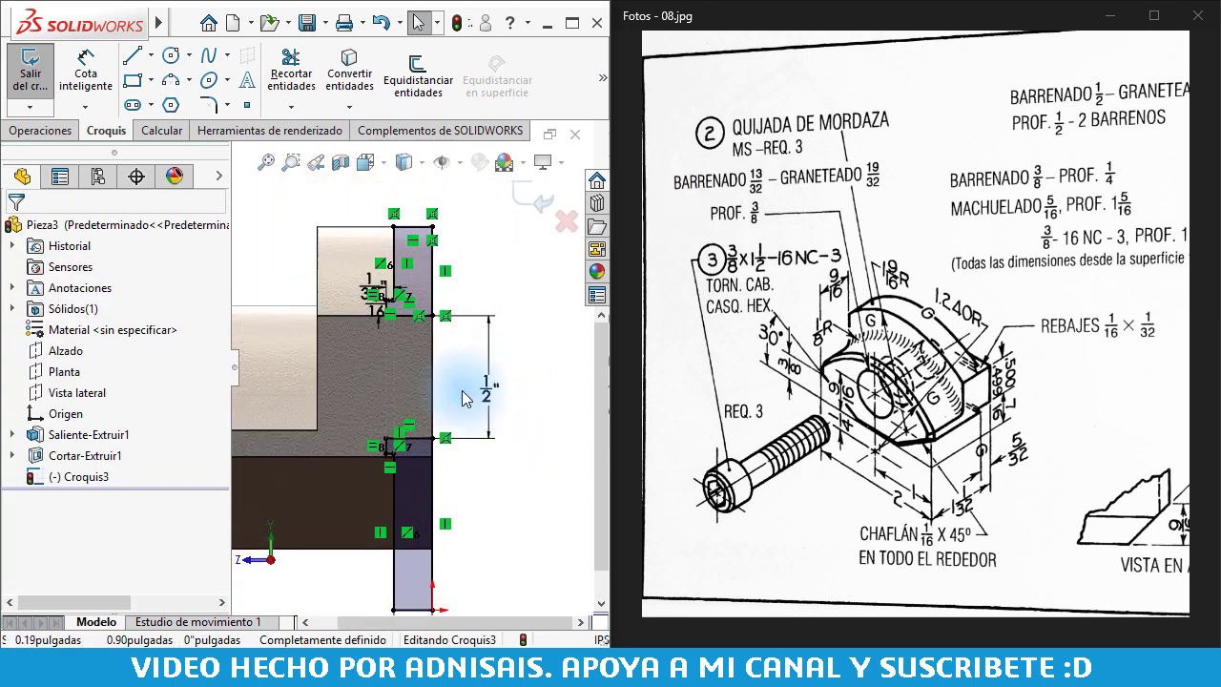
{"action": "scroll", "coordinate": [448, 367], "scroll_direction": "up", "scroll_amount": 2}
{"action": "left_click", "coordinate": [40, 129]}
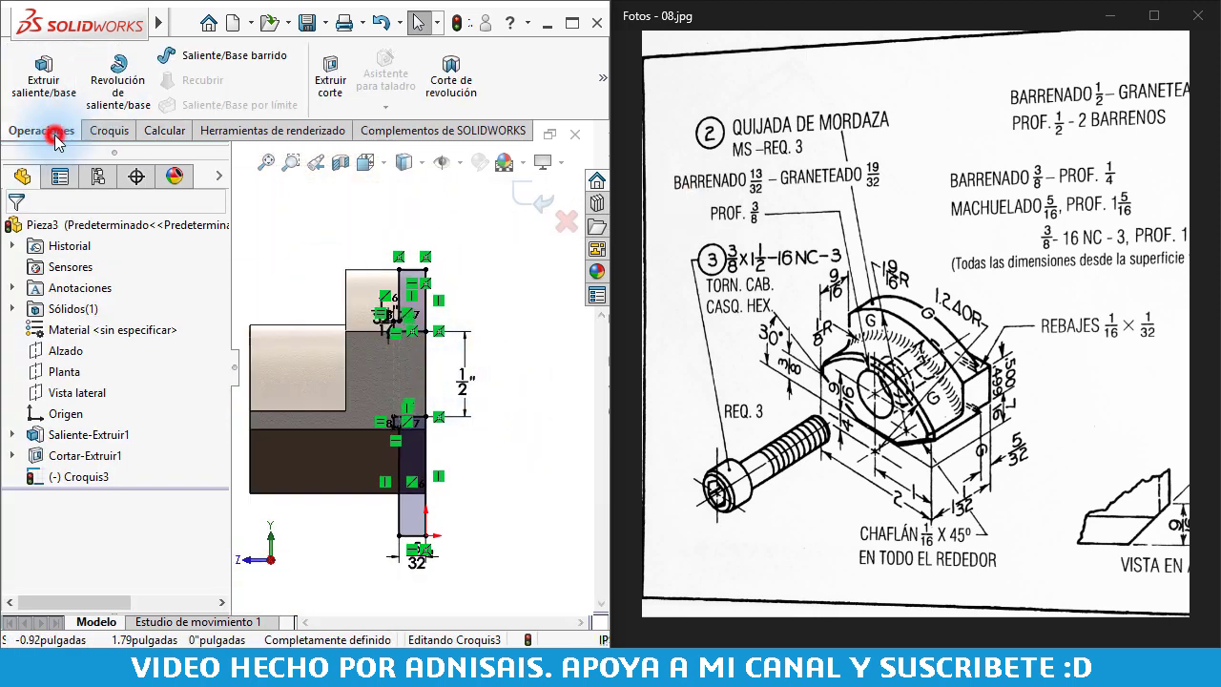
{"action": "left_click", "coordinate": [330, 69]}
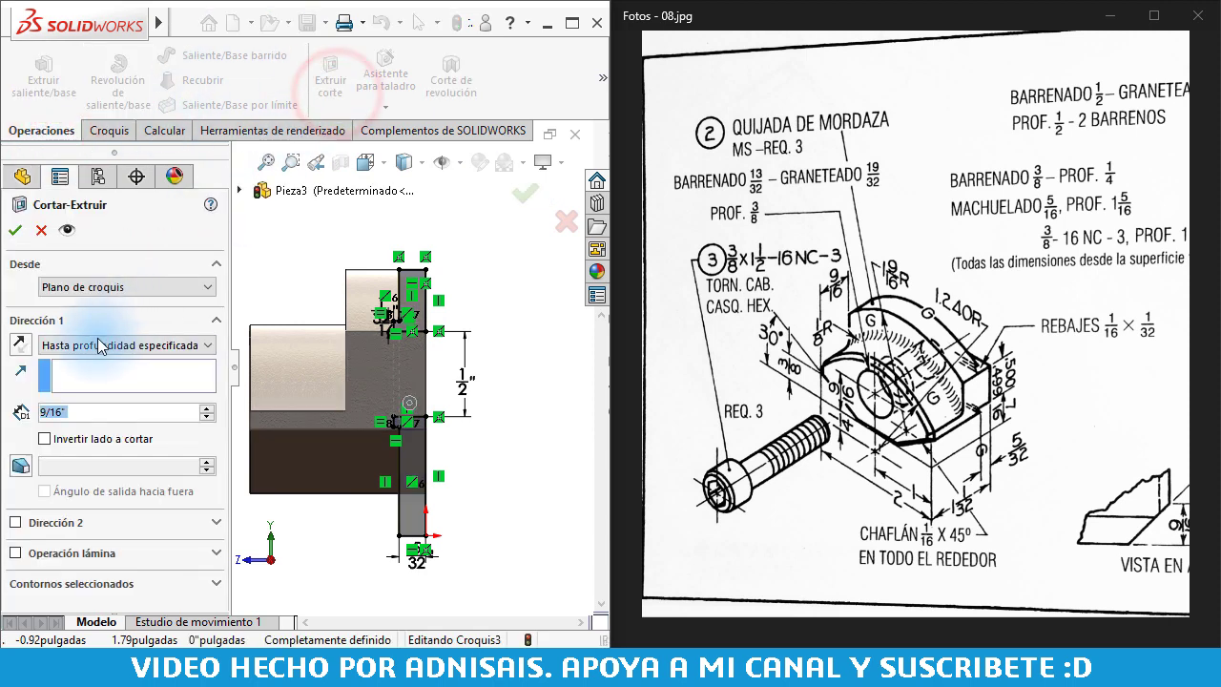
{"action": "left_click", "coordinate": [92, 345]}
{"action": "left_click", "coordinate": [77, 374]}
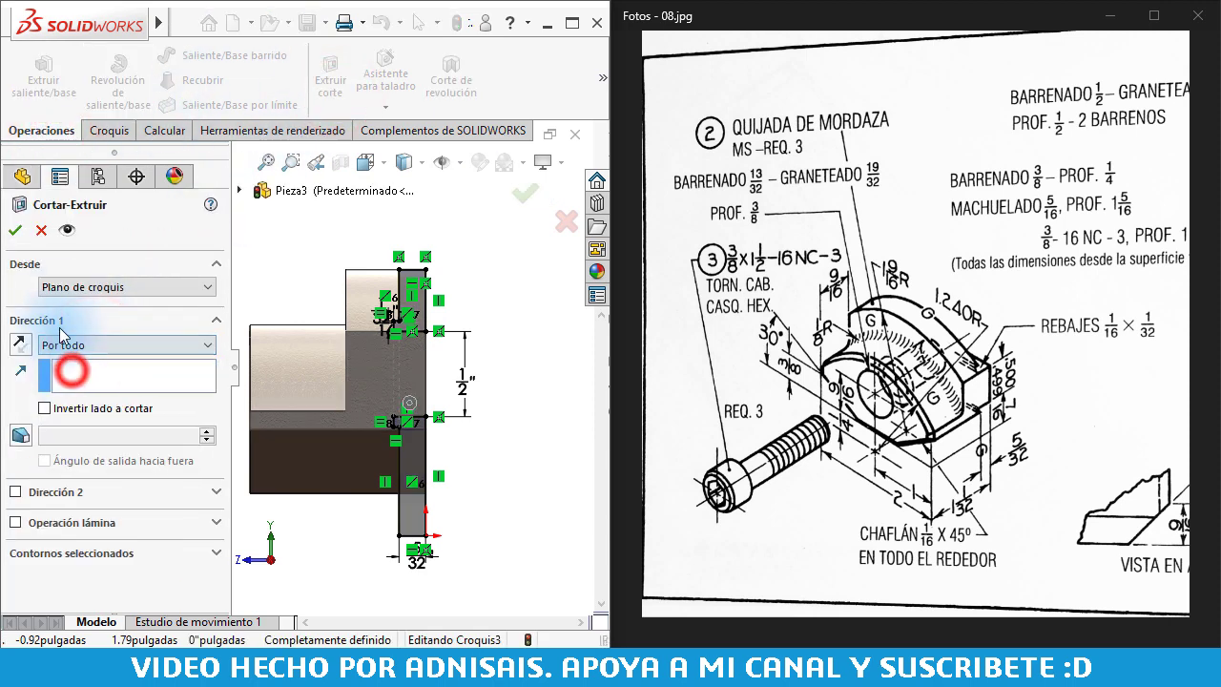
{"action": "left_click", "coordinate": [15, 230]}
View the notched jaw isometrically, zoomed to fit, and inspect its lower step and front face
{"action": "left_click", "coordinate": [319, 232]}
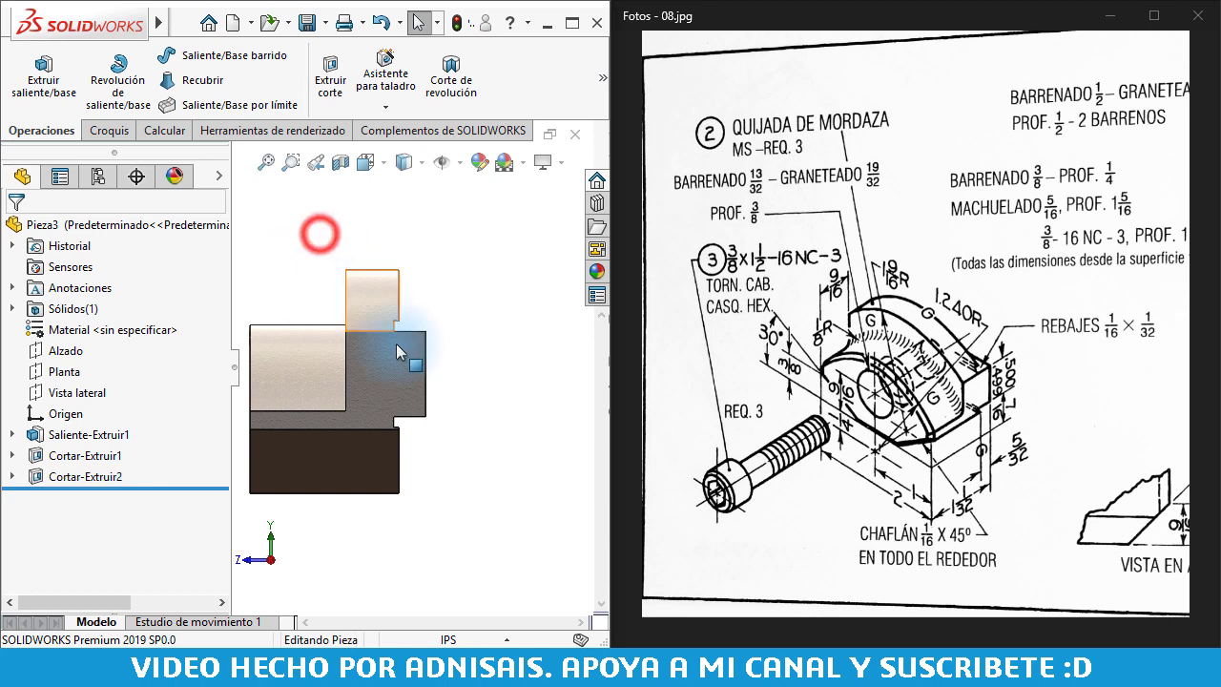
{"action": "right_click_drag", "start_coordinate": [513, 504], "coordinate": [510, 502]}
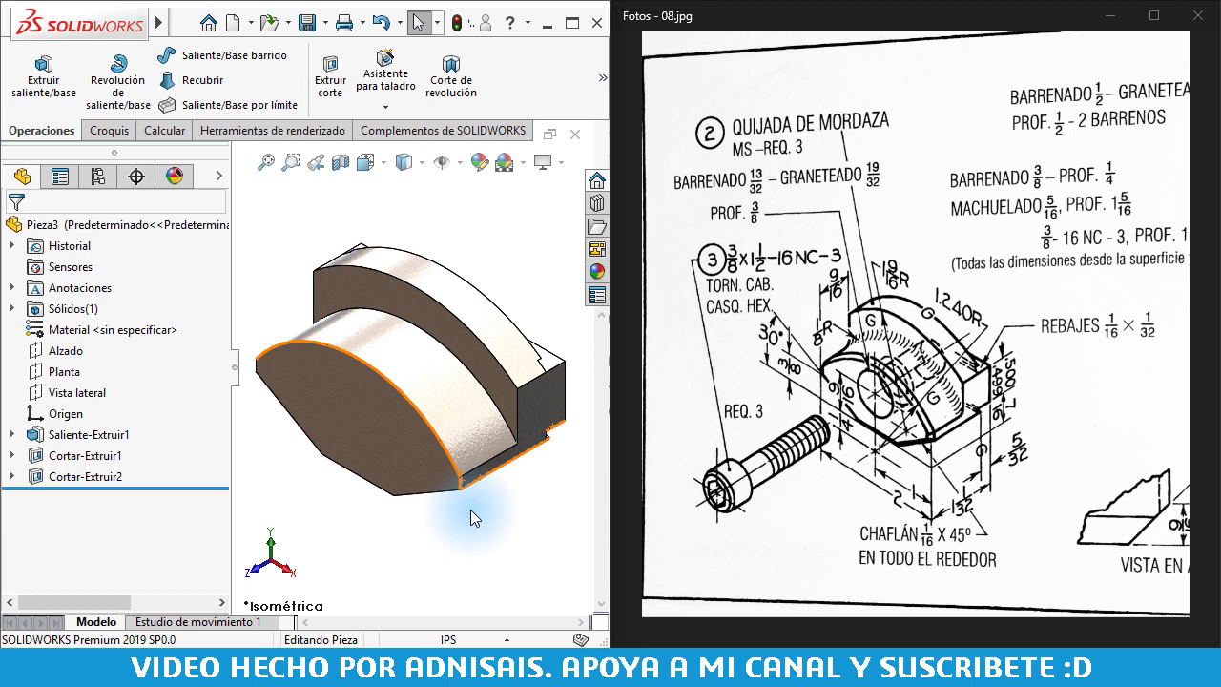
{"action": "left_click", "coordinate": [470, 509]}
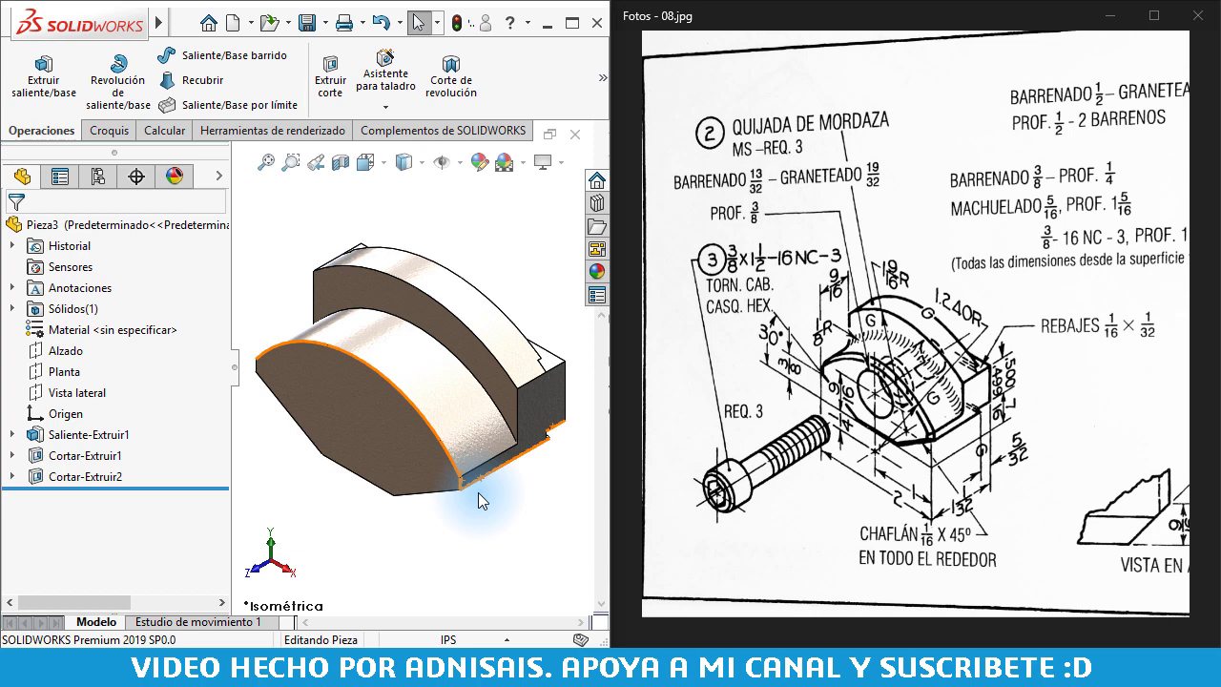
{"action": "left_click", "coordinate": [478, 492]}
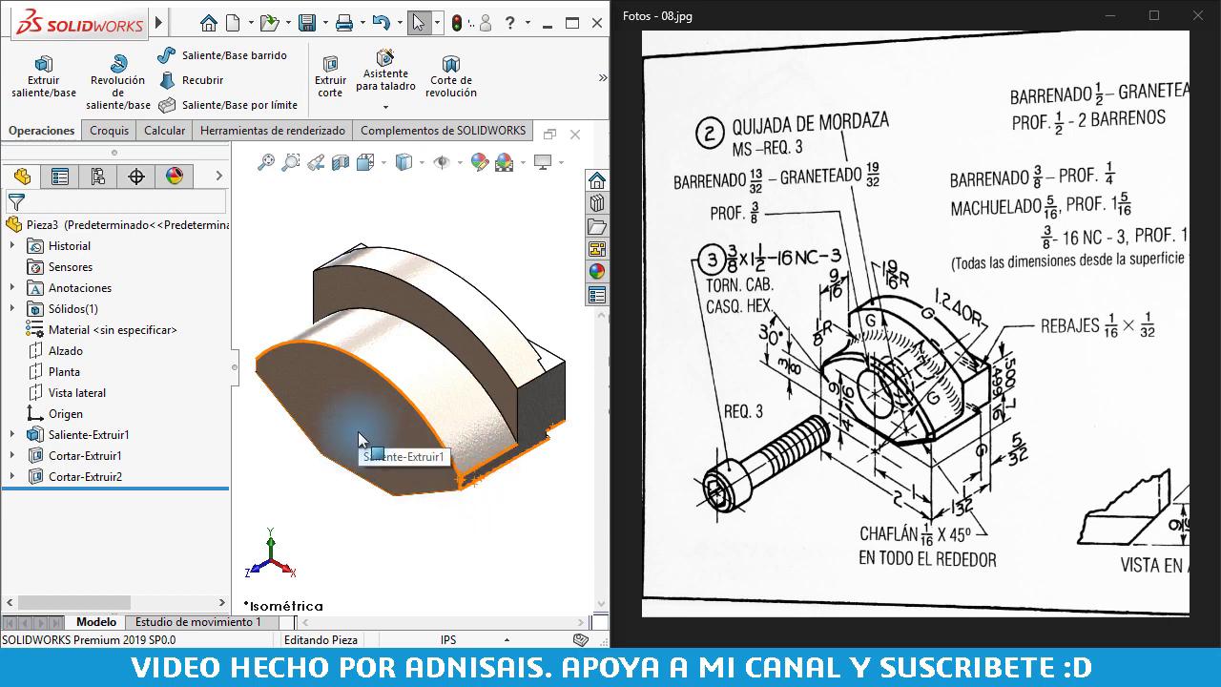
{"action": "key", "text": "f"}
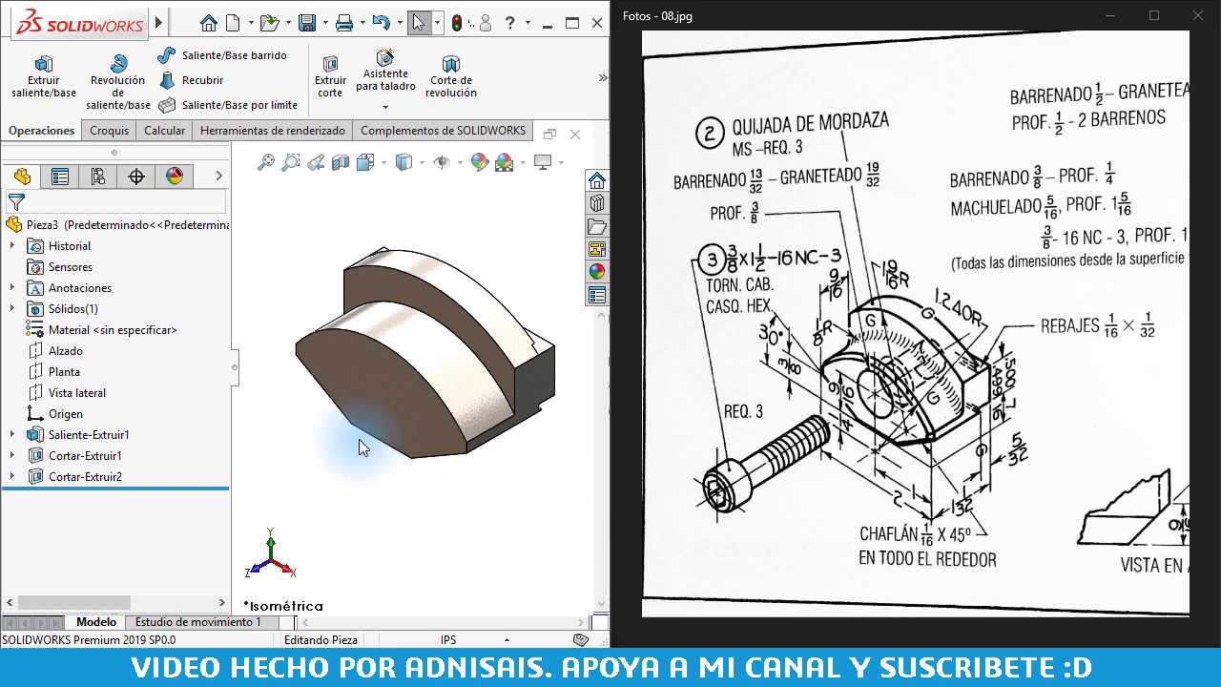
{"action": "left_click", "coordinate": [372, 402]}
{"action": "left_click", "coordinate": [384, 206]}
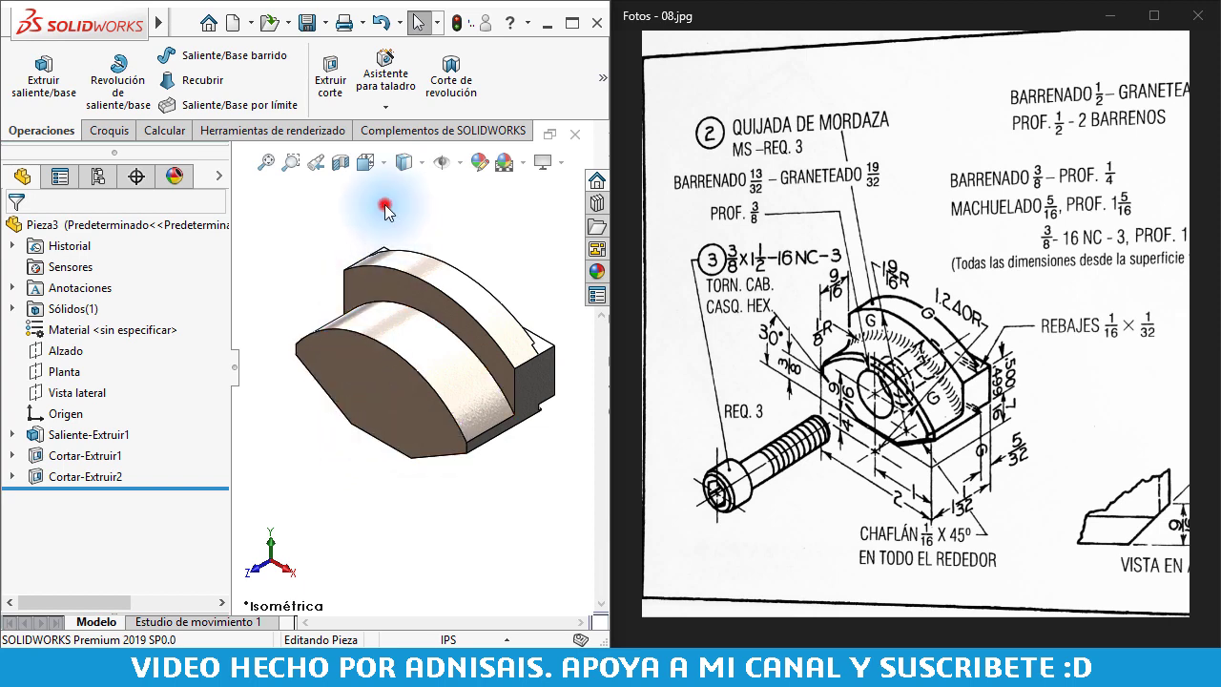
Set up a 3/8 Ansi Inch counterbore hole and drop its point on the jaw's front face
{"action": "left_click", "coordinate": [385, 93]}
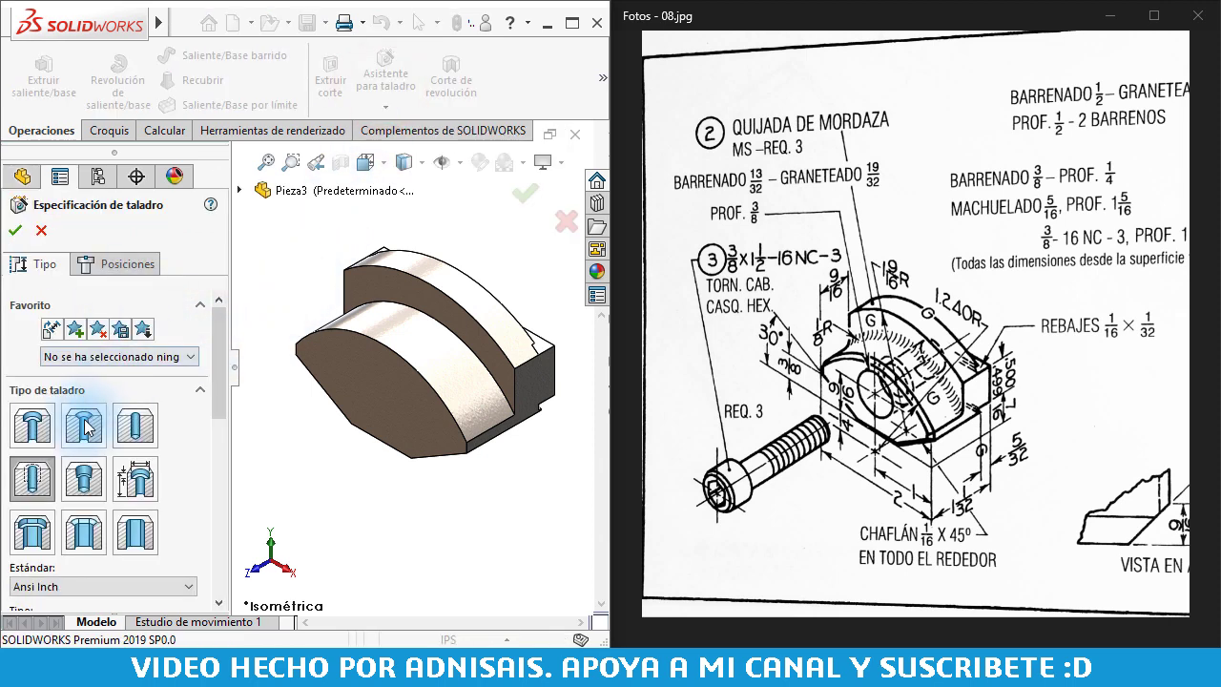
{"action": "left_click", "coordinate": [44, 422]}
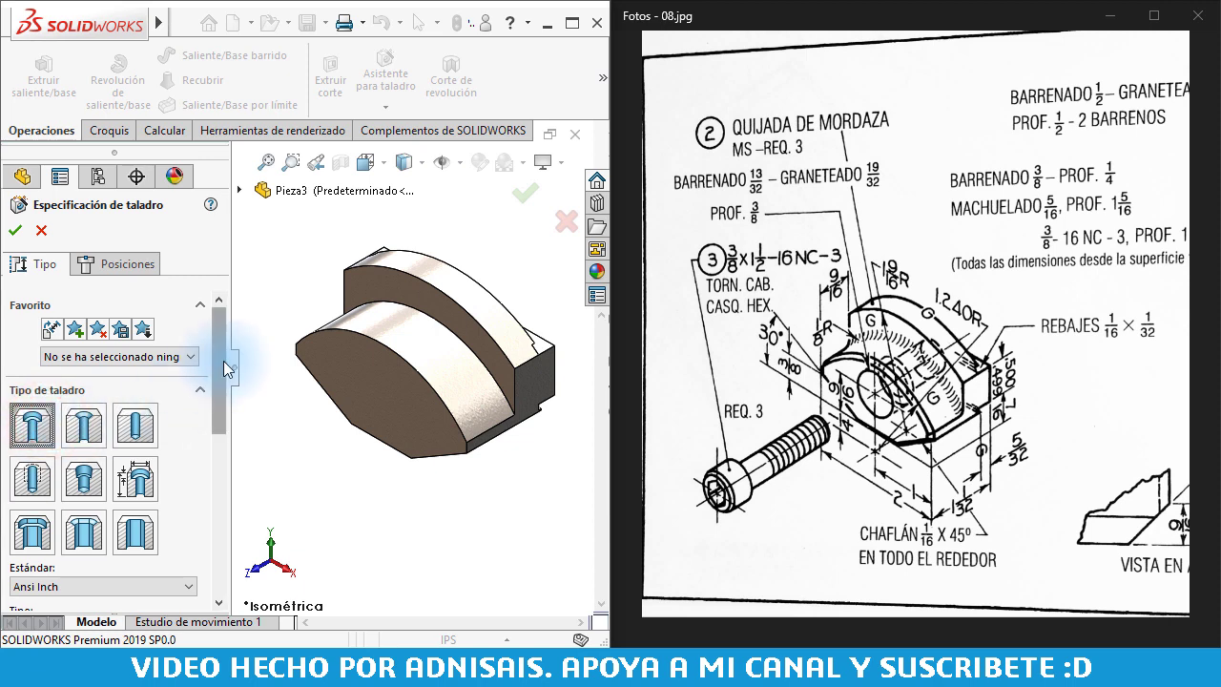
{"action": "left_click_drag", "start_coordinate": [225, 368], "coordinate": [206, 444]}
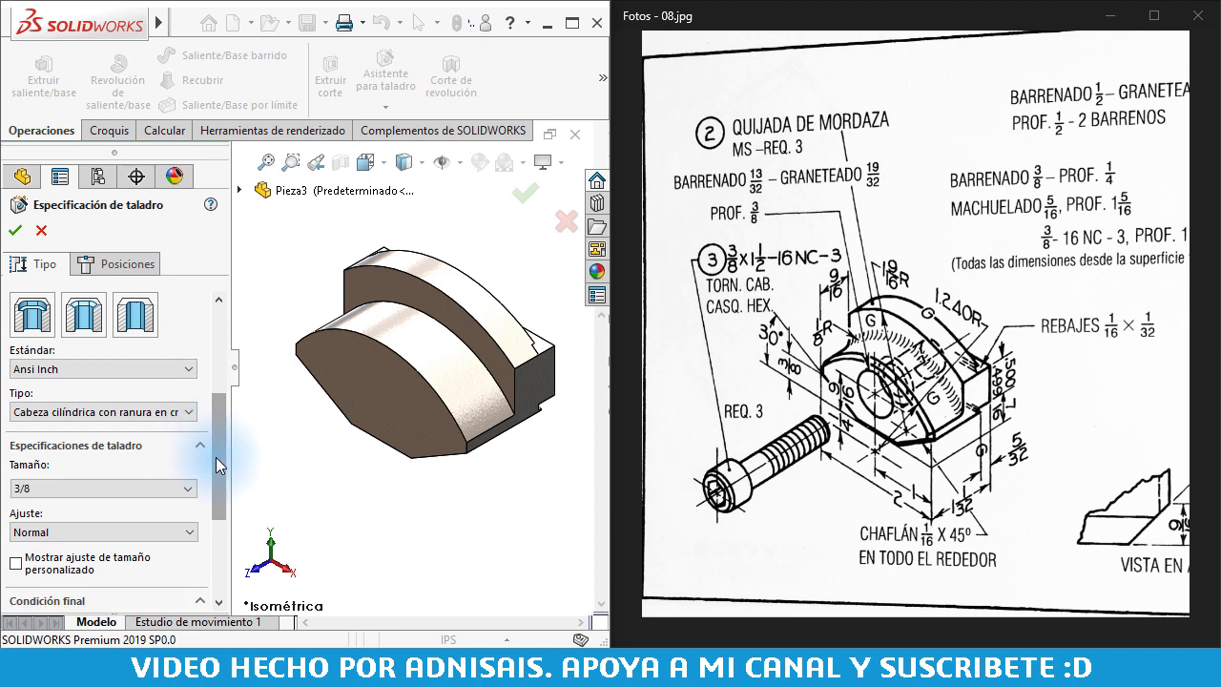
{"action": "mouse_move", "coordinate": [216, 457]}
{"action": "left_mouse_down"}
{"action": "mouse_move", "coordinate": [212, 493]}
{"action": "mouse_move", "coordinate": [216, 455]}
{"action": "left_mouse_up"}
{"action": "left_click", "coordinate": [124, 264]}
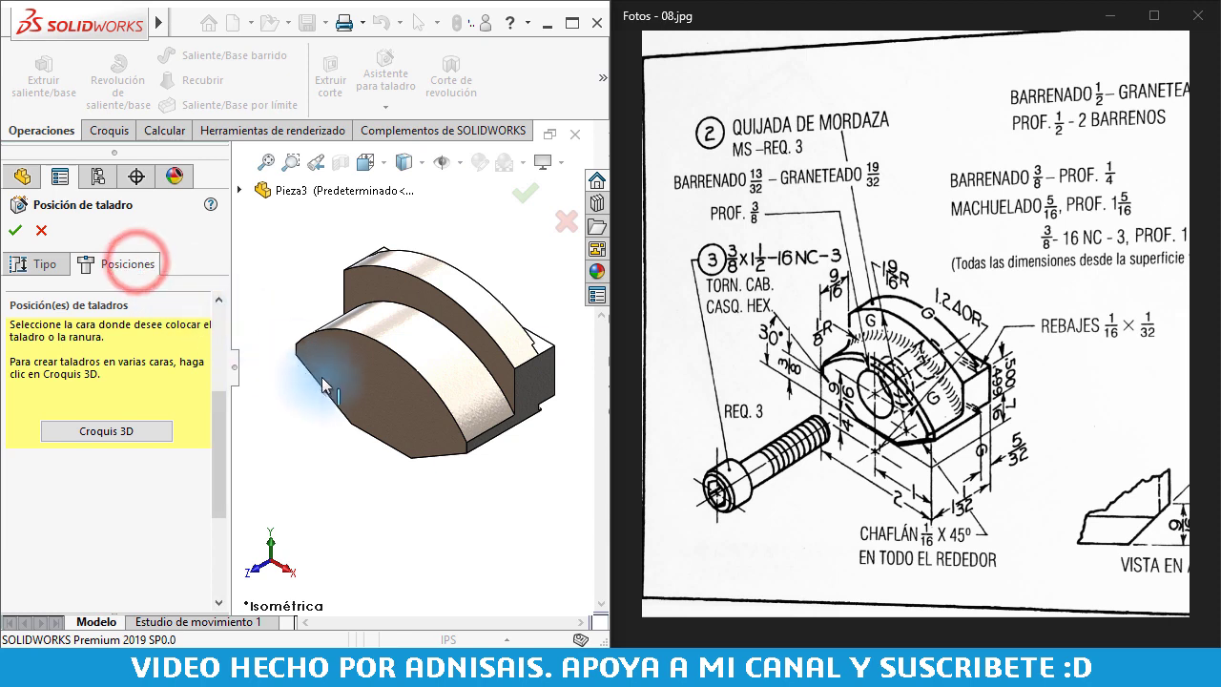
{"action": "left_click", "coordinate": [365, 389]}
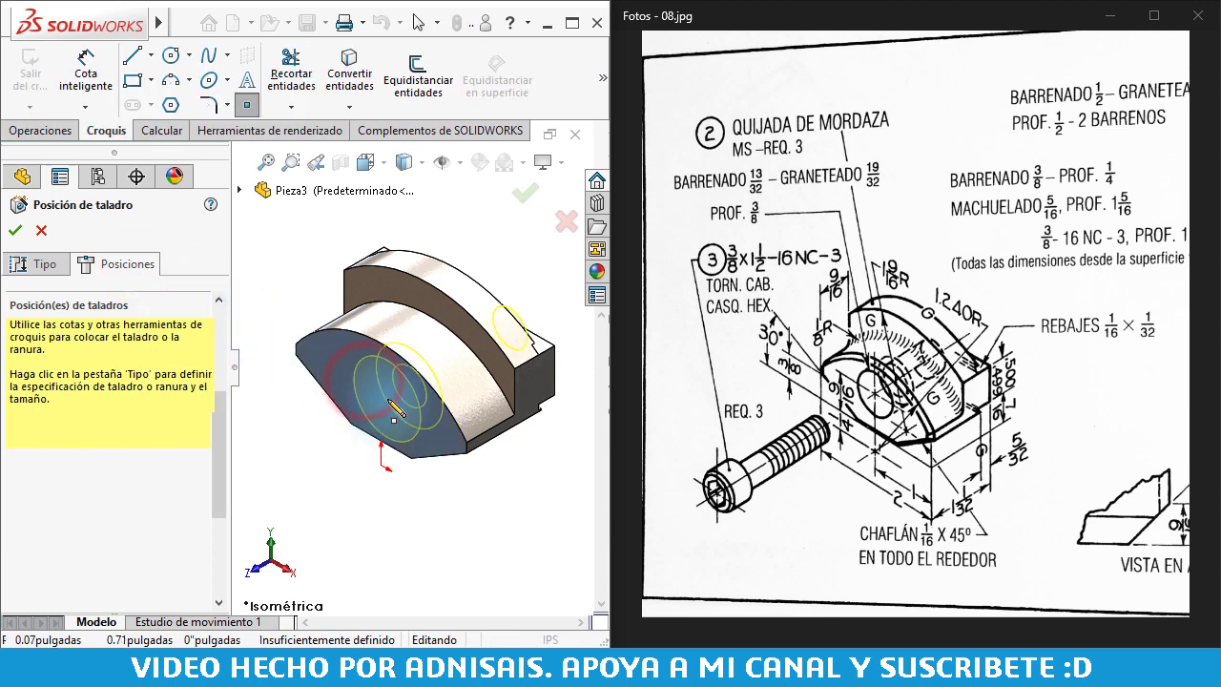
Align the hole point vertically with the origin, viewing the face straight on
{"action": "key", "text": "Escape"}
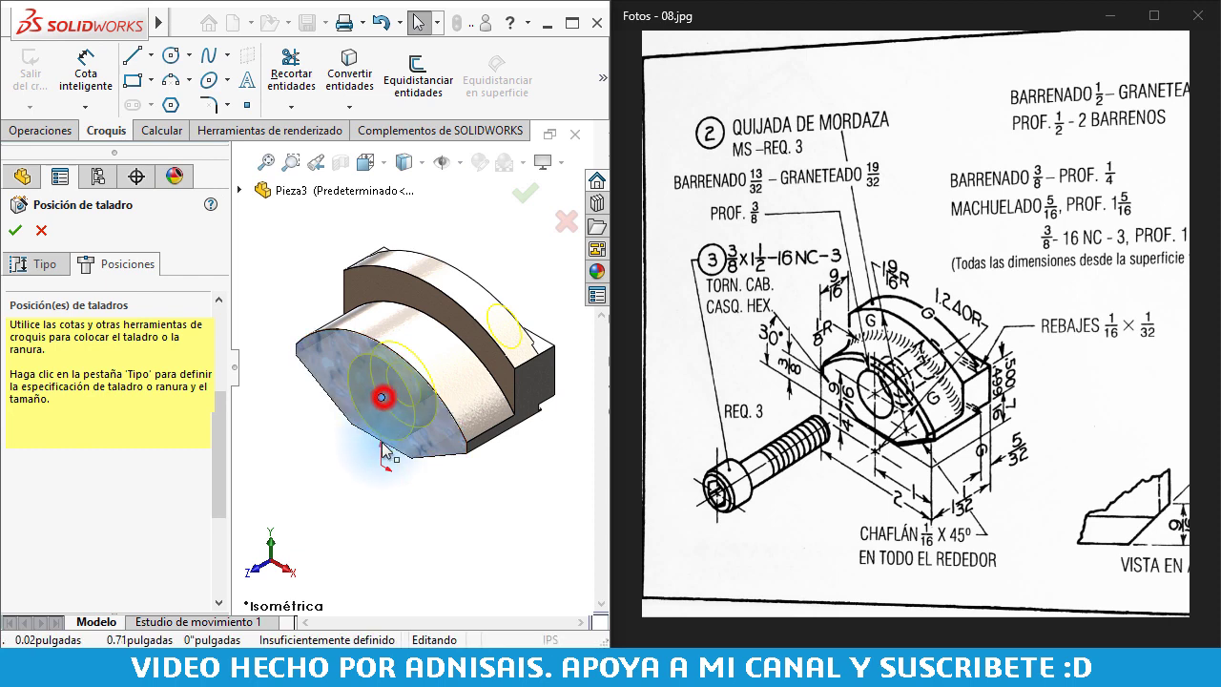
{"action": "left_click", "coordinate": [381, 396]}
{"action": "key", "text": "ctrl+8"}
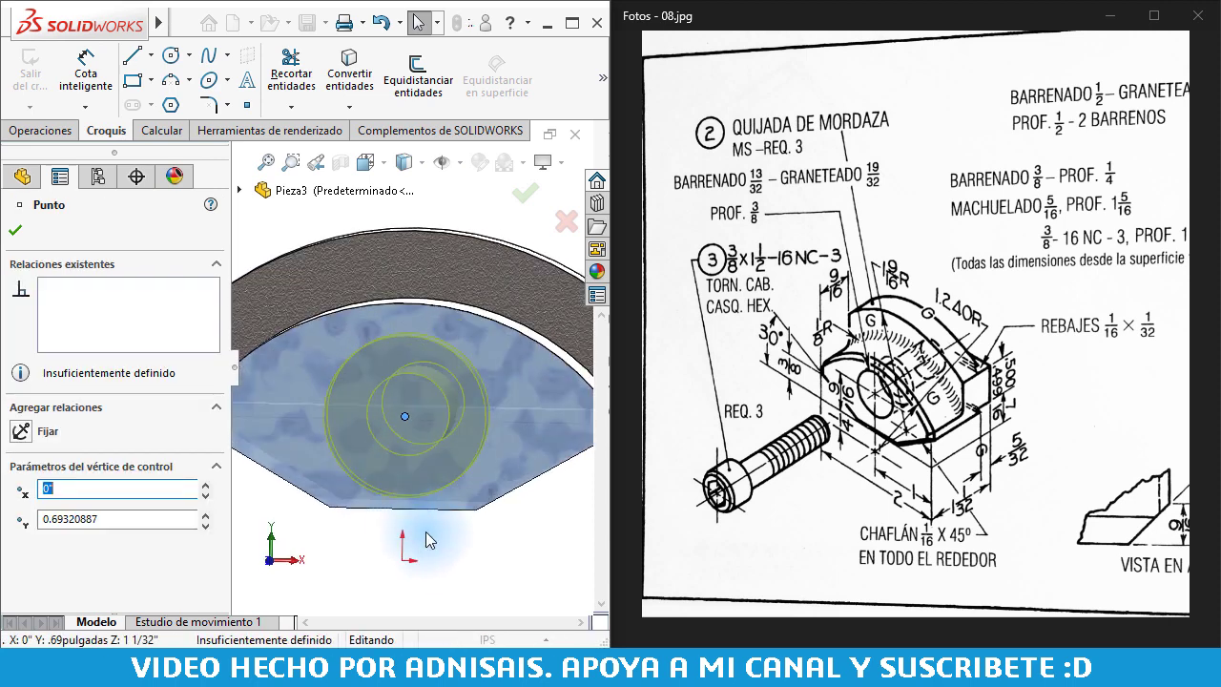
{"action": "left_click", "coordinate": [415, 564], "text": "ctrl"}
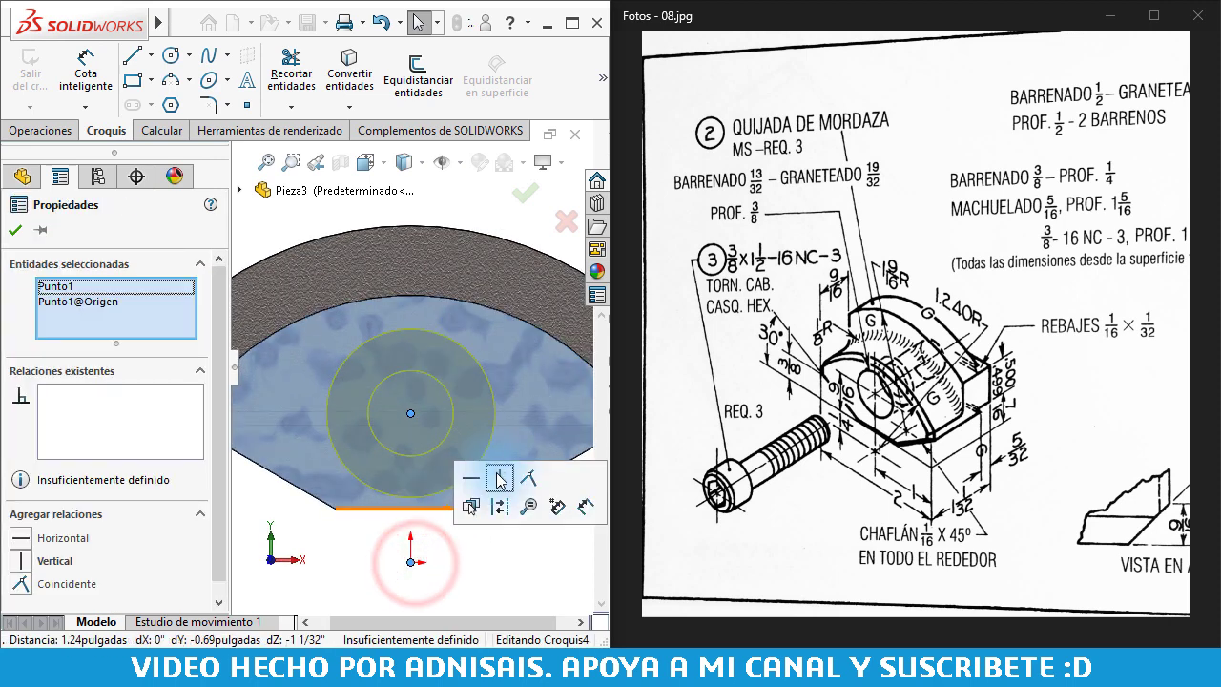
{"action": "left_click", "coordinate": [492, 471]}
{"action": "left_click", "coordinate": [504, 569]}
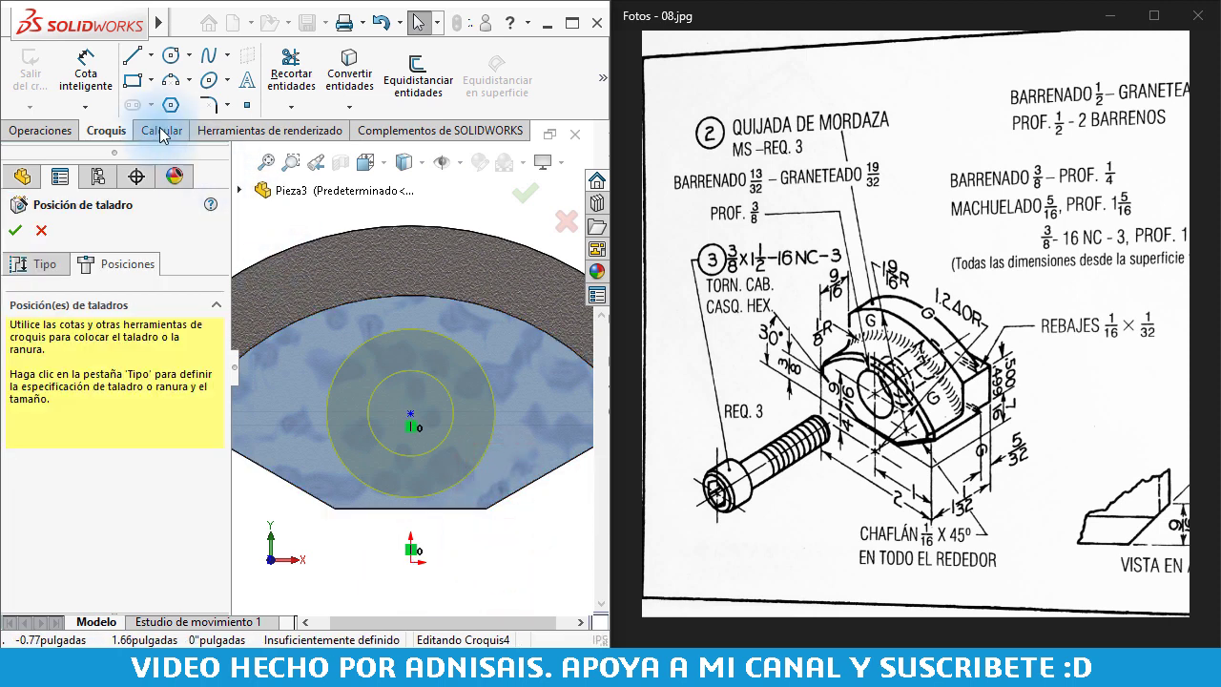
Dimension the hole centre 9/16" above the jaw's bottom edge
{"action": "left_click", "coordinate": [86, 72]}
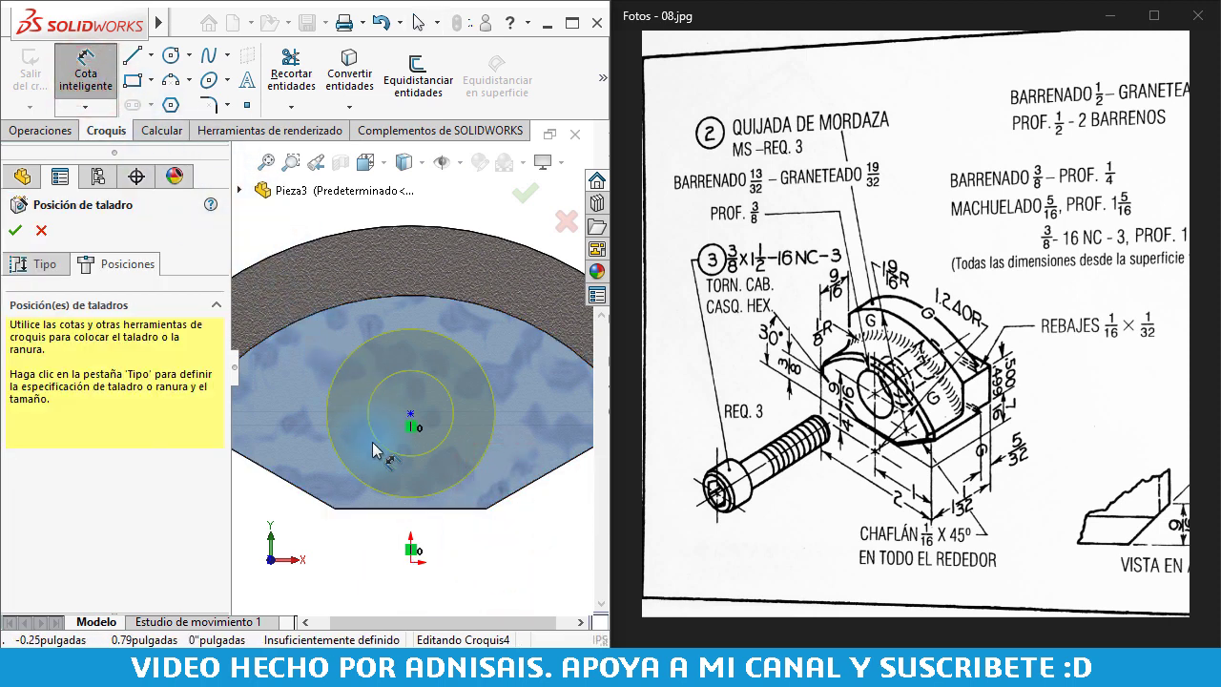
{"action": "left_click", "coordinate": [380, 507]}
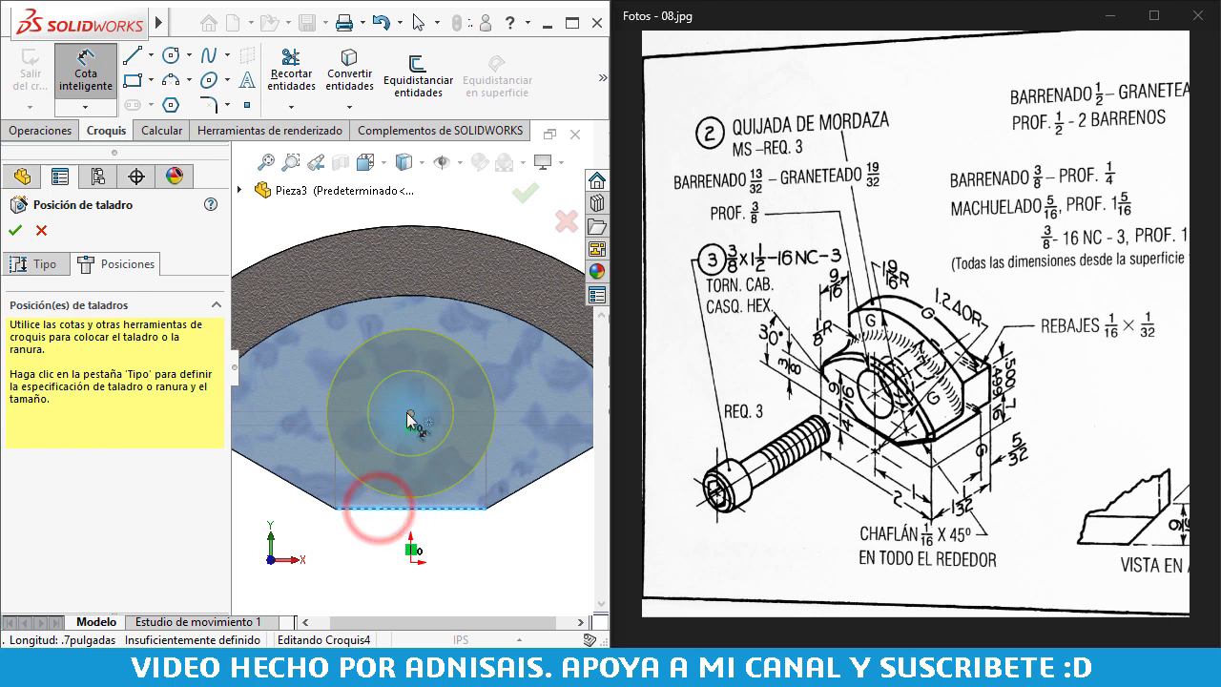
{"action": "left_click", "coordinate": [410, 414]}
{"action": "left_click", "coordinate": [535, 448]}
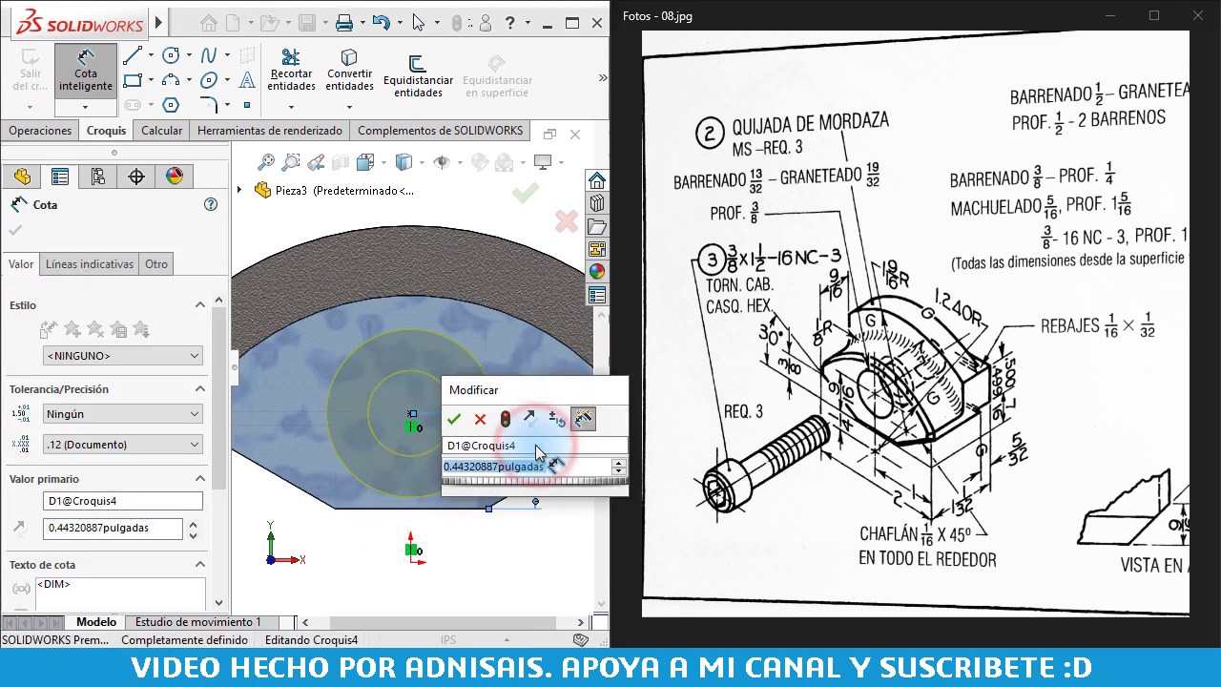
{"action": "type", "text": "9/"}
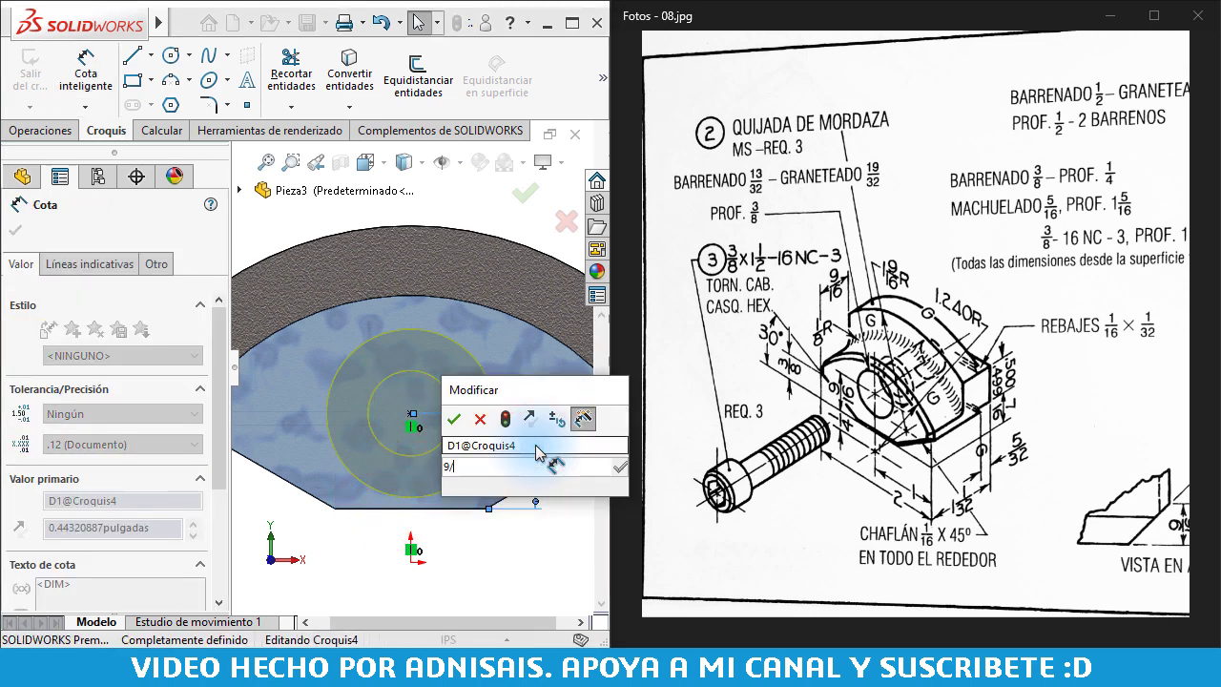
{"action": "type", "text": "16"}
{"action": "key", "text": "Return"}
{"action": "key", "text": "f"}
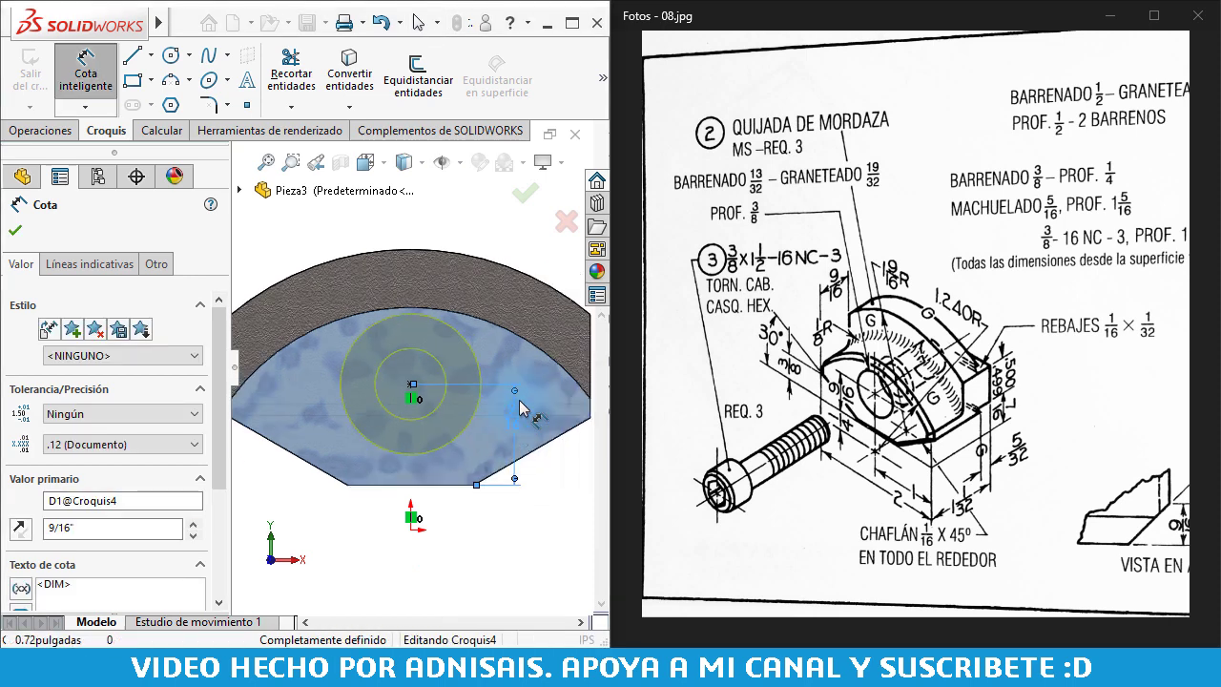
{"action": "key", "text": "Escape"}
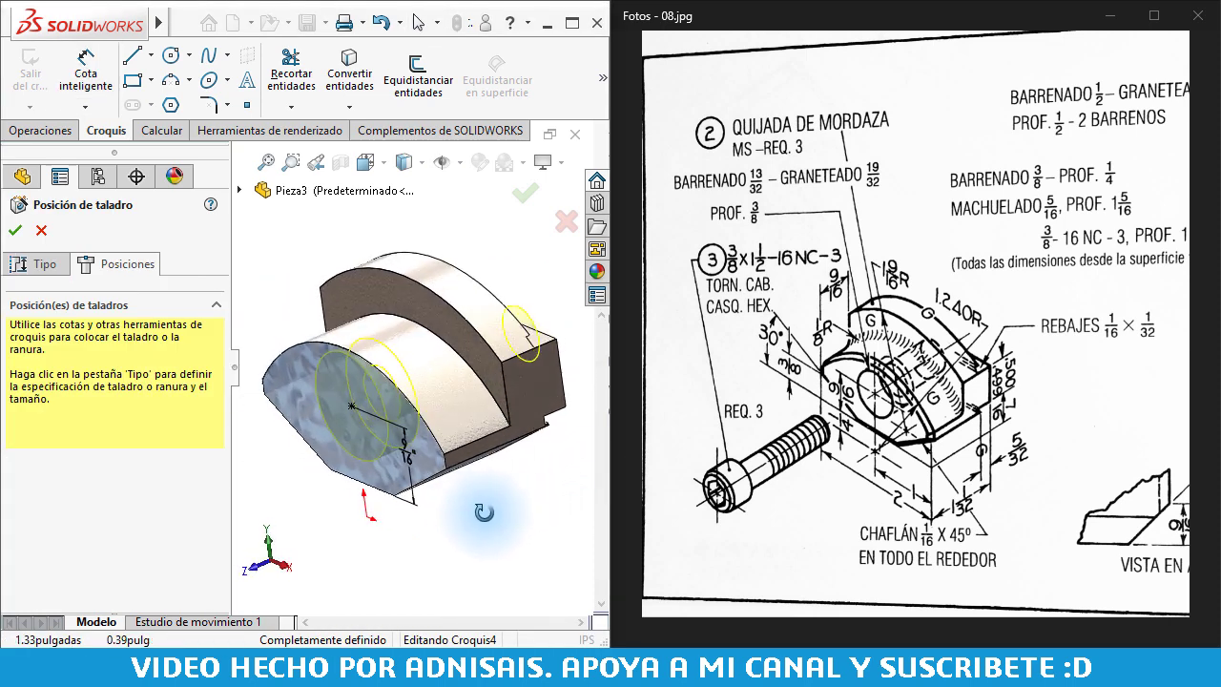
{"action": "middle_click_drag", "start_coordinate": [488, 501], "coordinate": [499, 505]}
{"action": "left_click", "coordinate": [29, 264]}
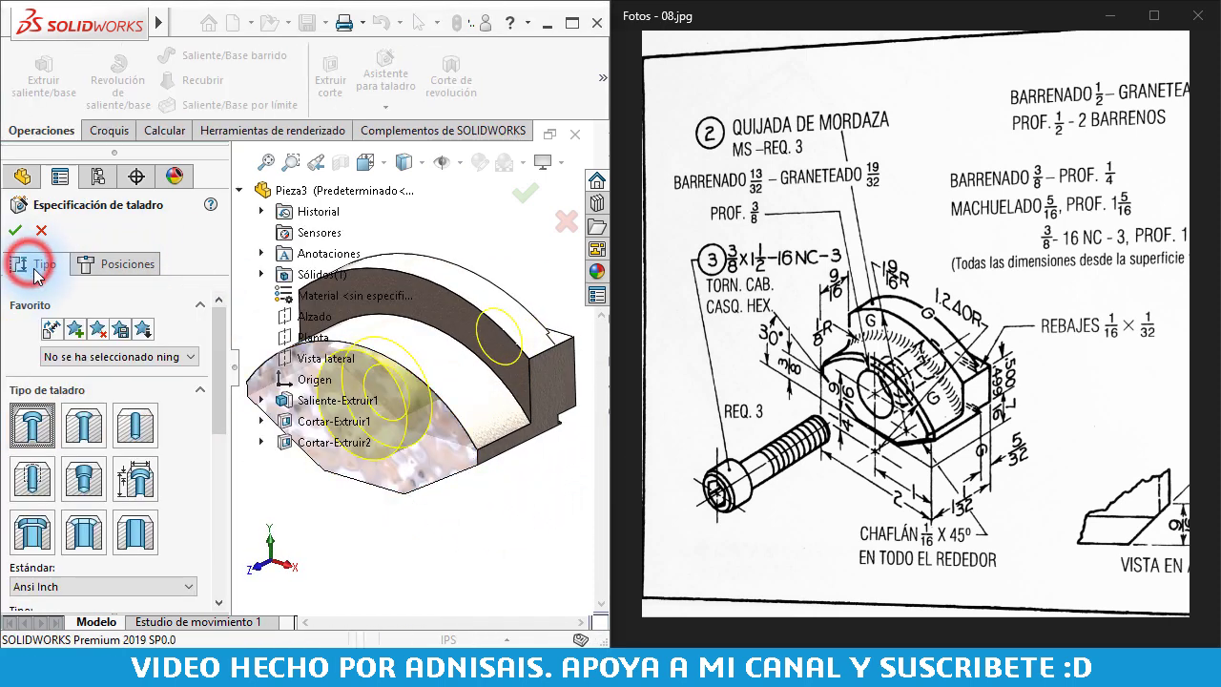
Make the hole a 3/8 socket head cap screw counterbore cut Por todo (Through All) and create it
{"action": "left_click_drag", "start_coordinate": [215, 350], "coordinate": [212, 433]}
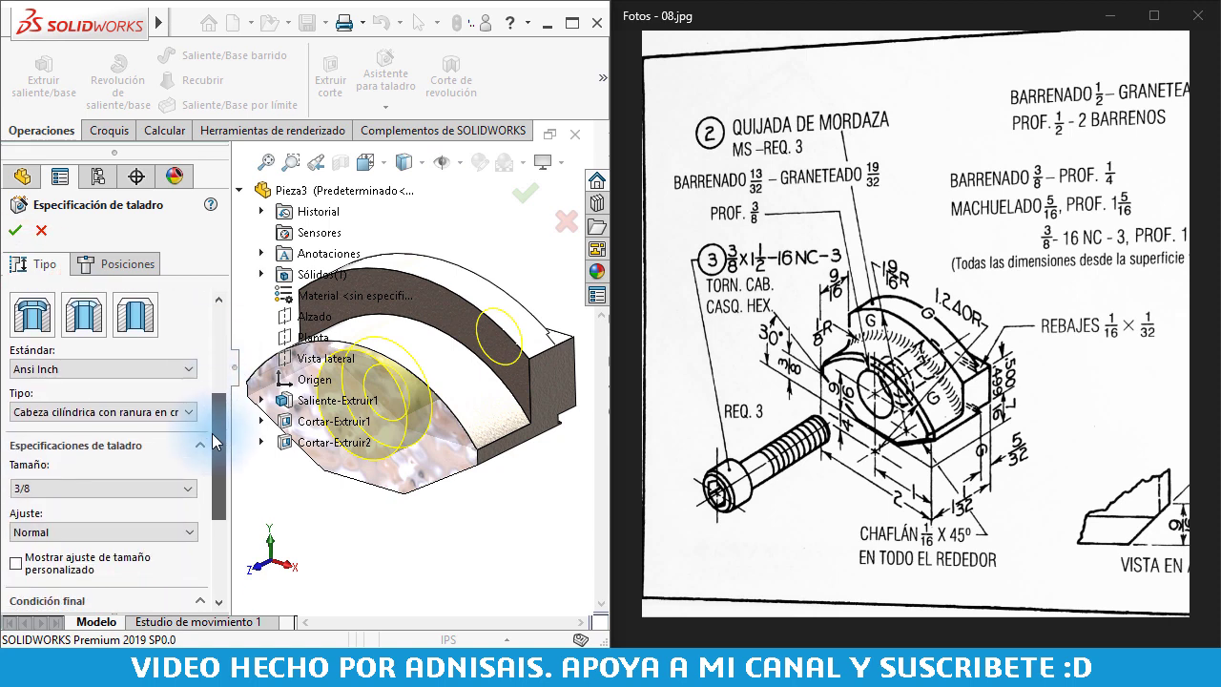
{"action": "left_click", "coordinate": [143, 410]}
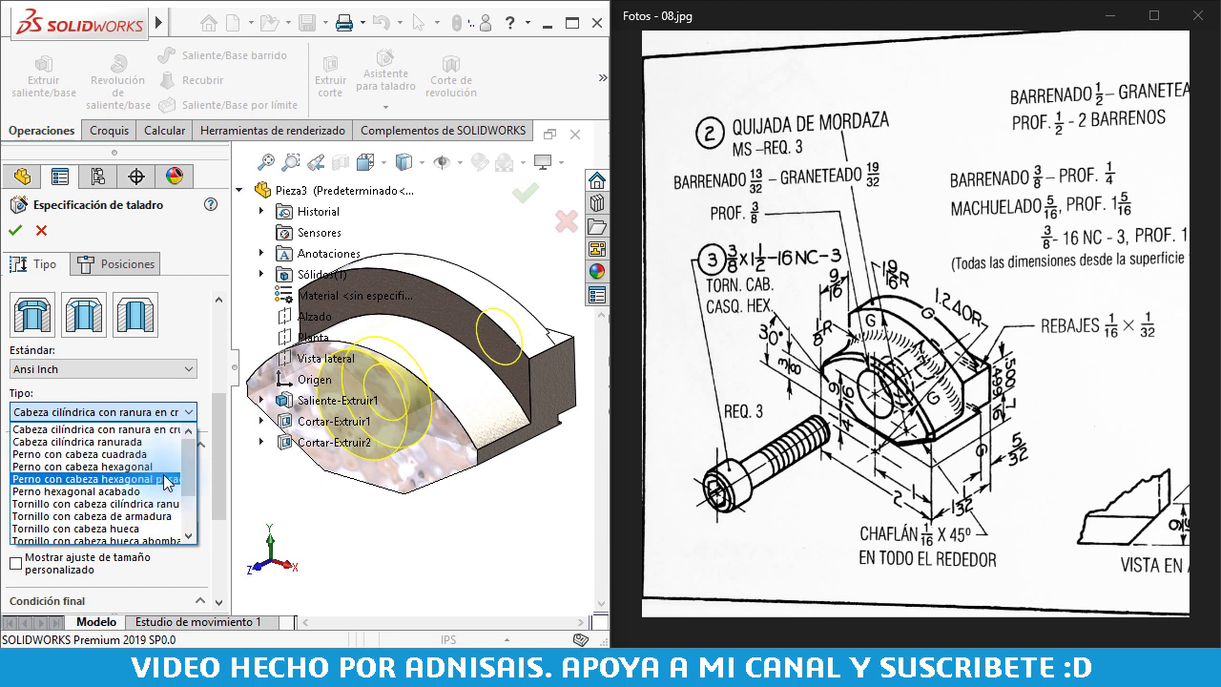
{"action": "left_click_drag", "start_coordinate": [188, 479], "coordinate": [188, 492]}
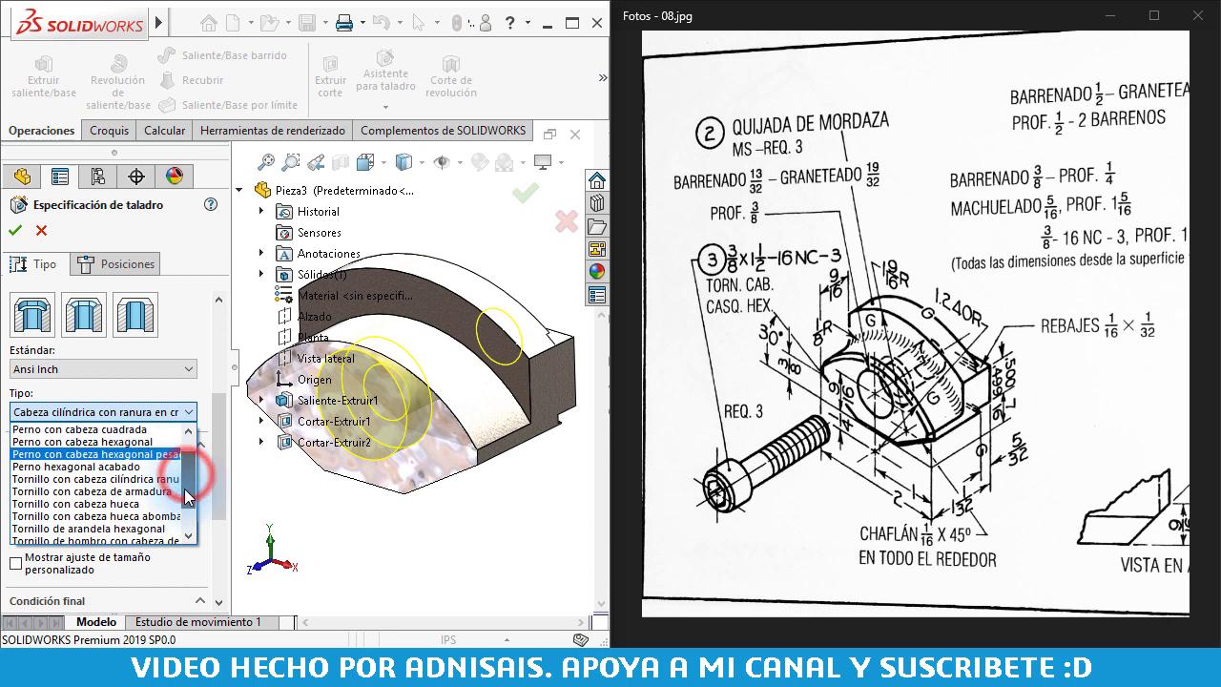
{"action": "left_click", "coordinate": [122, 503]}
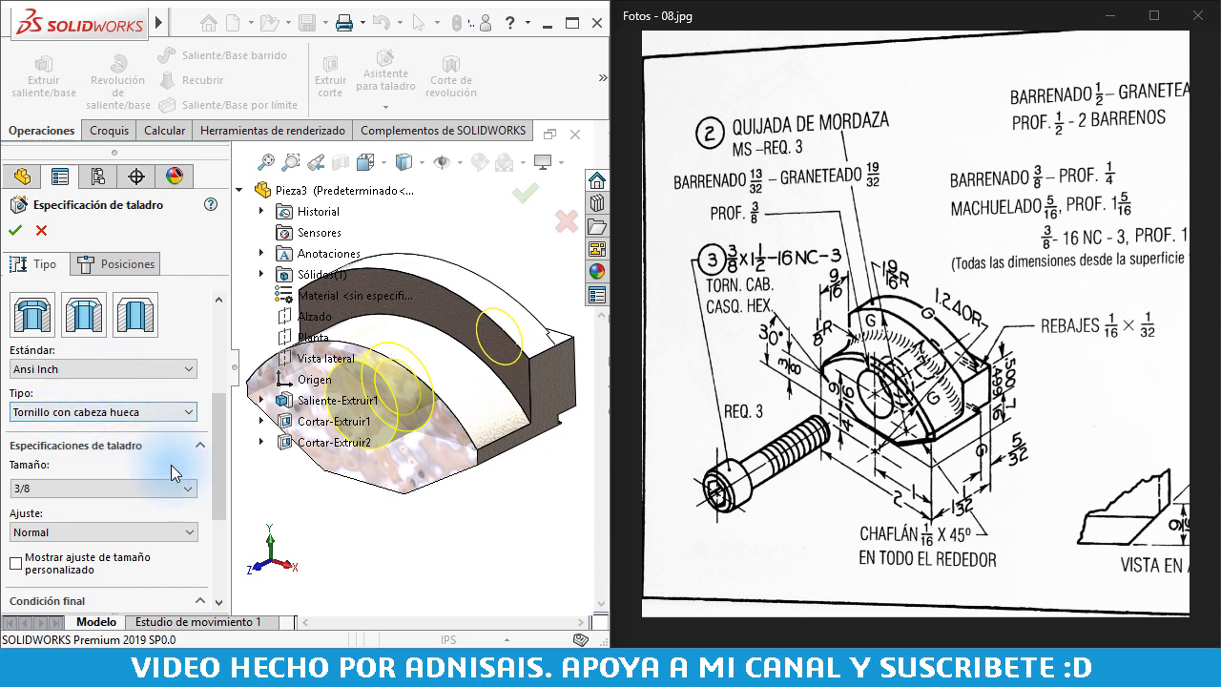
{"action": "left_click_drag", "start_coordinate": [222, 474], "coordinate": [219, 515]}
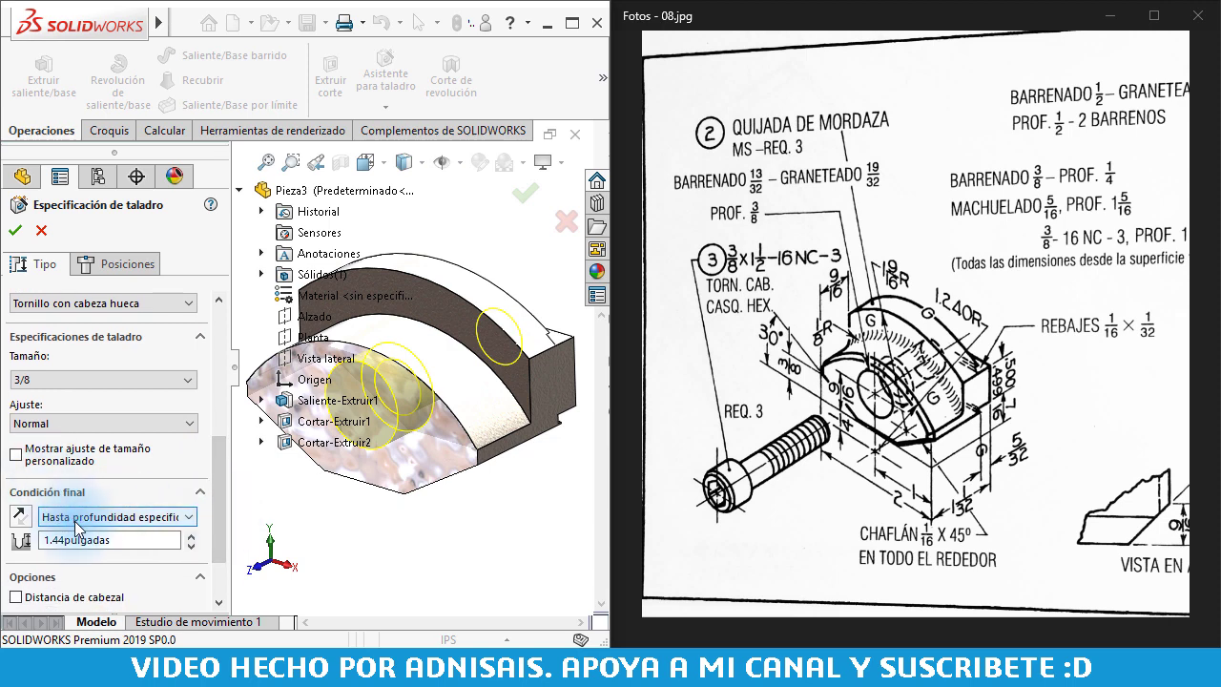
{"action": "left_click", "coordinate": [75, 522]}
{"action": "left_click", "coordinate": [80, 547]}
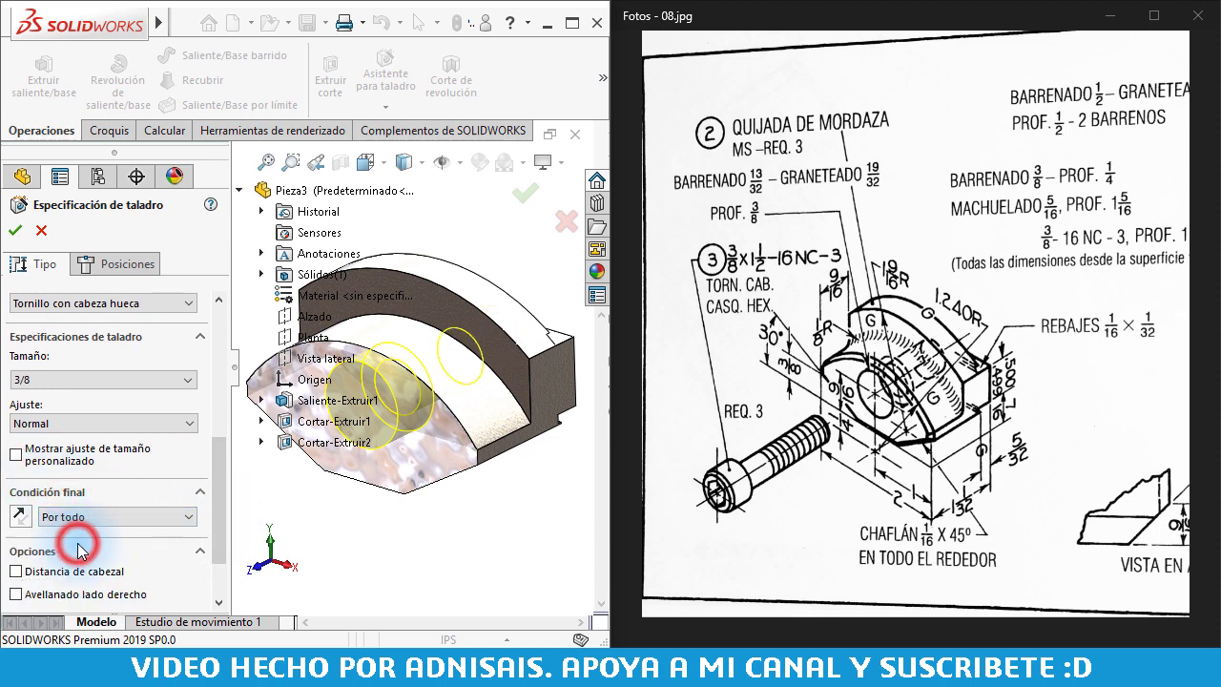
{"action": "left_click", "coordinate": [26, 454]}
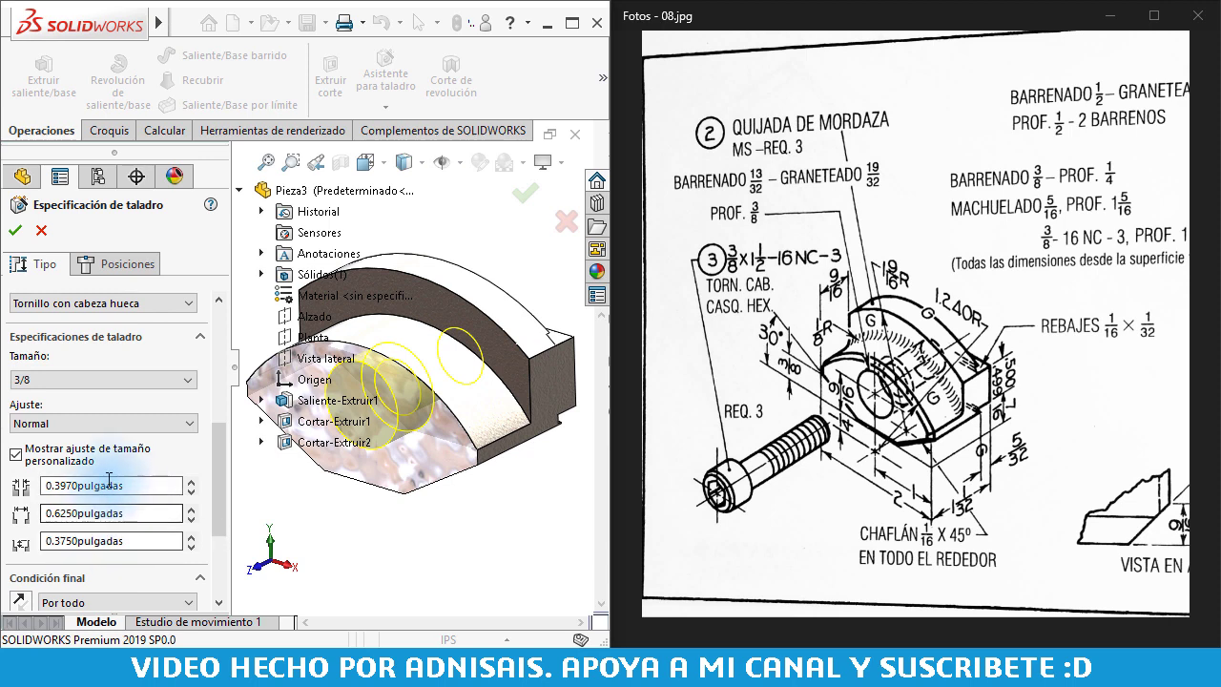
{"action": "left_click", "coordinate": [16, 455]}
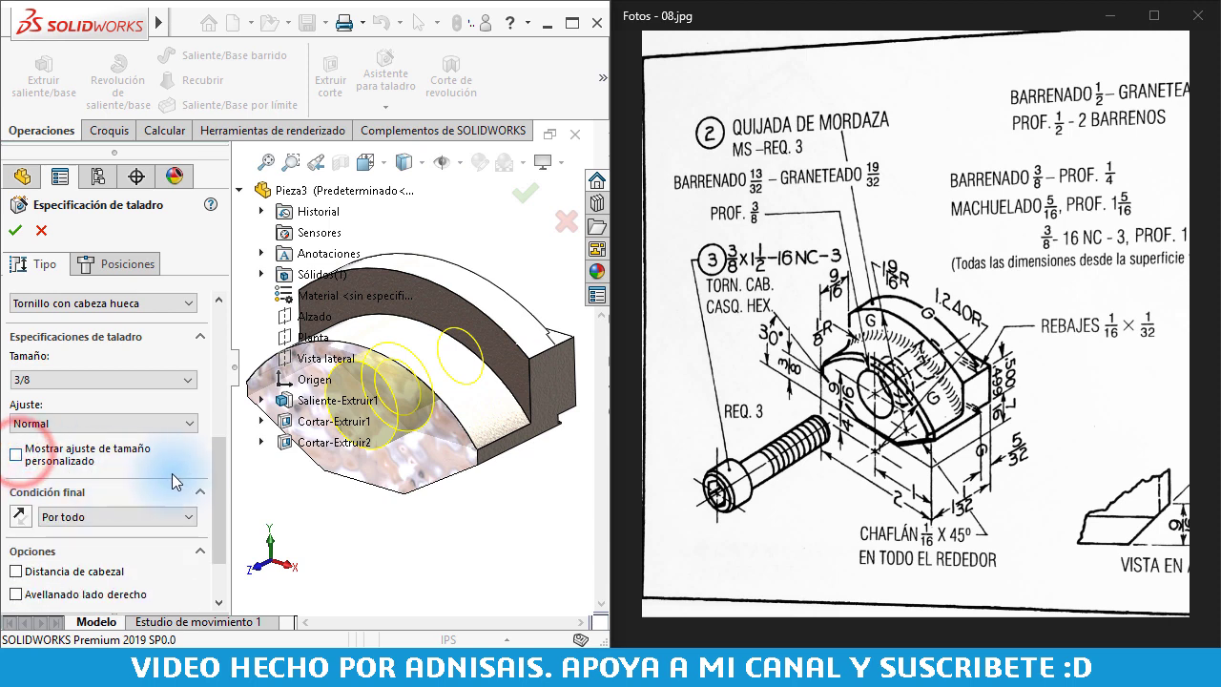
{"action": "left_click_drag", "start_coordinate": [212, 469], "coordinate": [218, 507]}
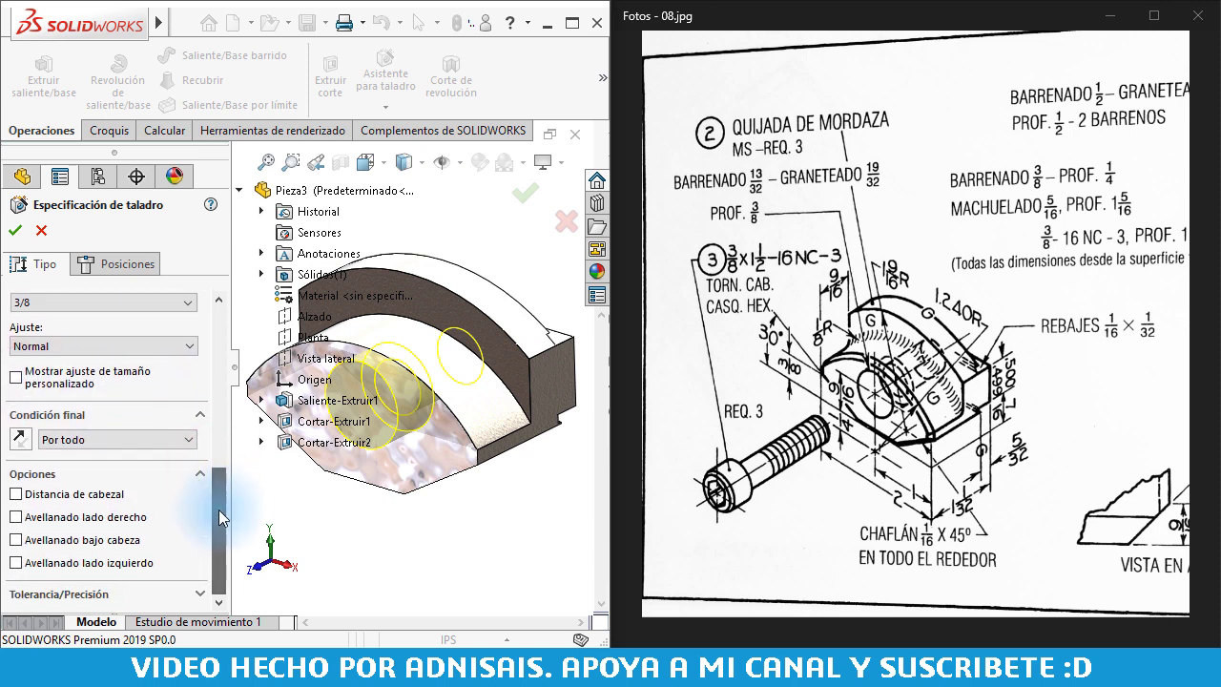
{"action": "scroll", "coordinate": [439, 381], "scroll_direction": "up", "scroll_amount": 3}
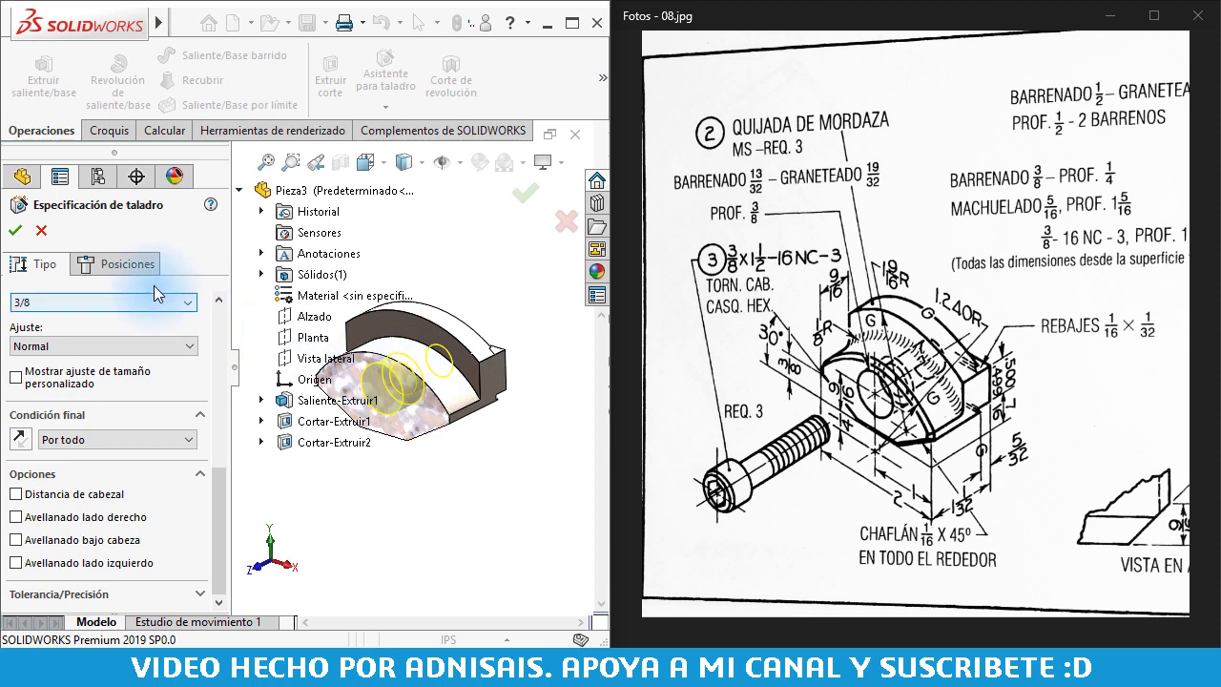
{"action": "left_click", "coordinate": [13, 230]}
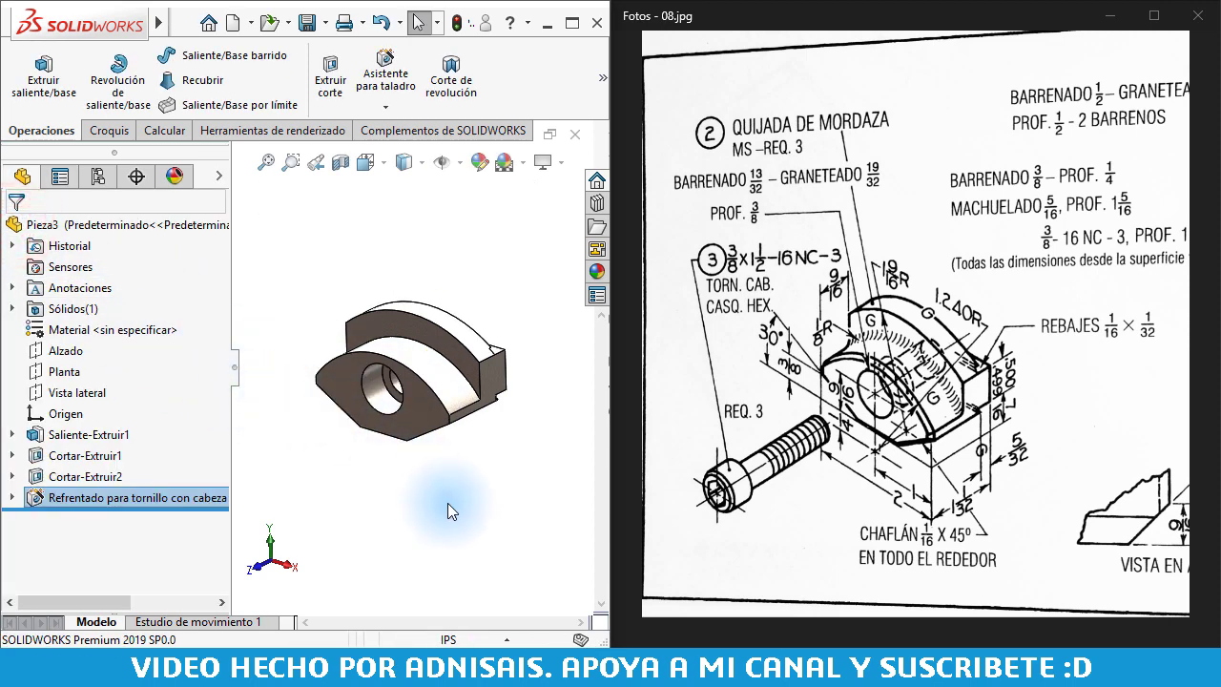
Orbit to see the jaw's top and start the Redondeo (fillet) command
{"action": "mouse_move", "coordinate": [447, 503]}
{"action": "middle_mouse_down"}
{"action": "mouse_move", "coordinate": [365, 380]}
{"action": "mouse_move", "coordinate": [479, 440]}
{"action": "middle_mouse_up"}
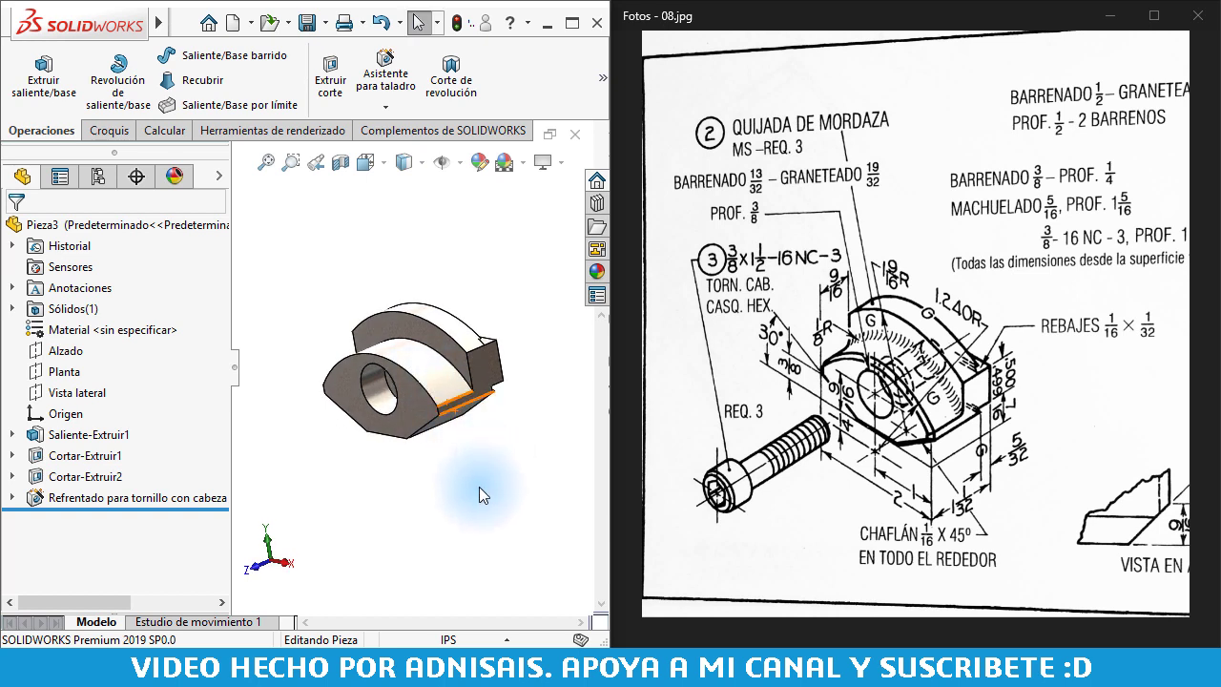
{"action": "middle_click_drag", "start_coordinate": [478, 486], "coordinate": [470, 277]}
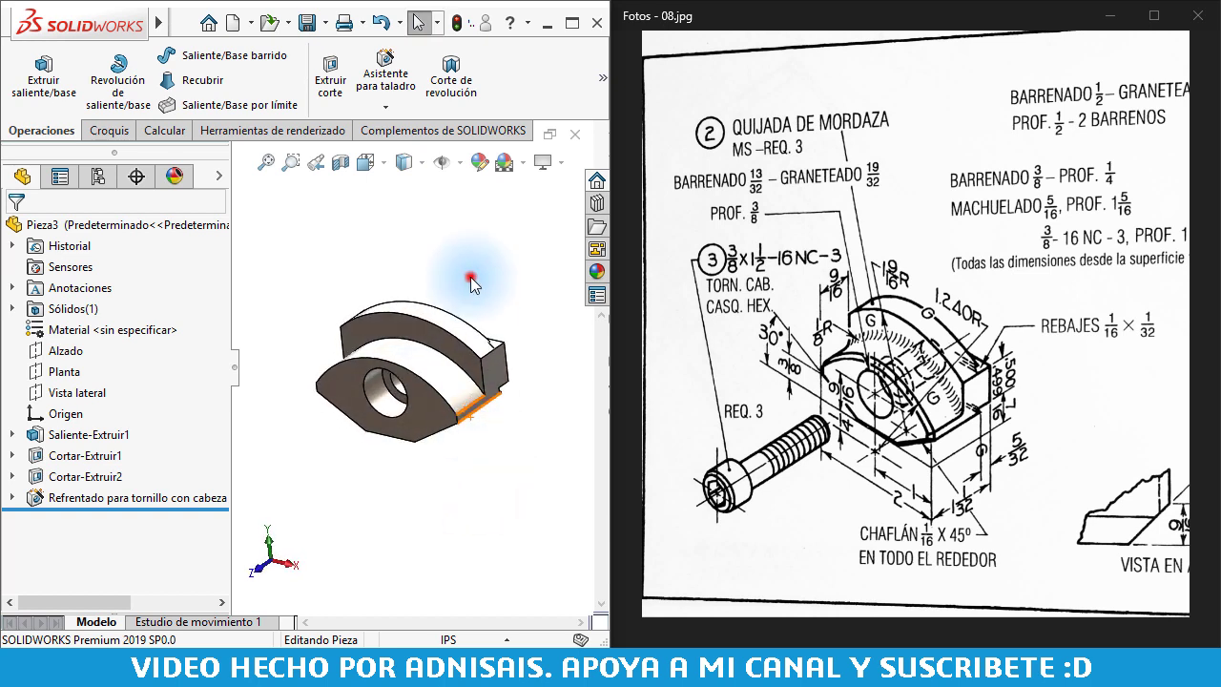
{"action": "left_click", "coordinate": [597, 95]}
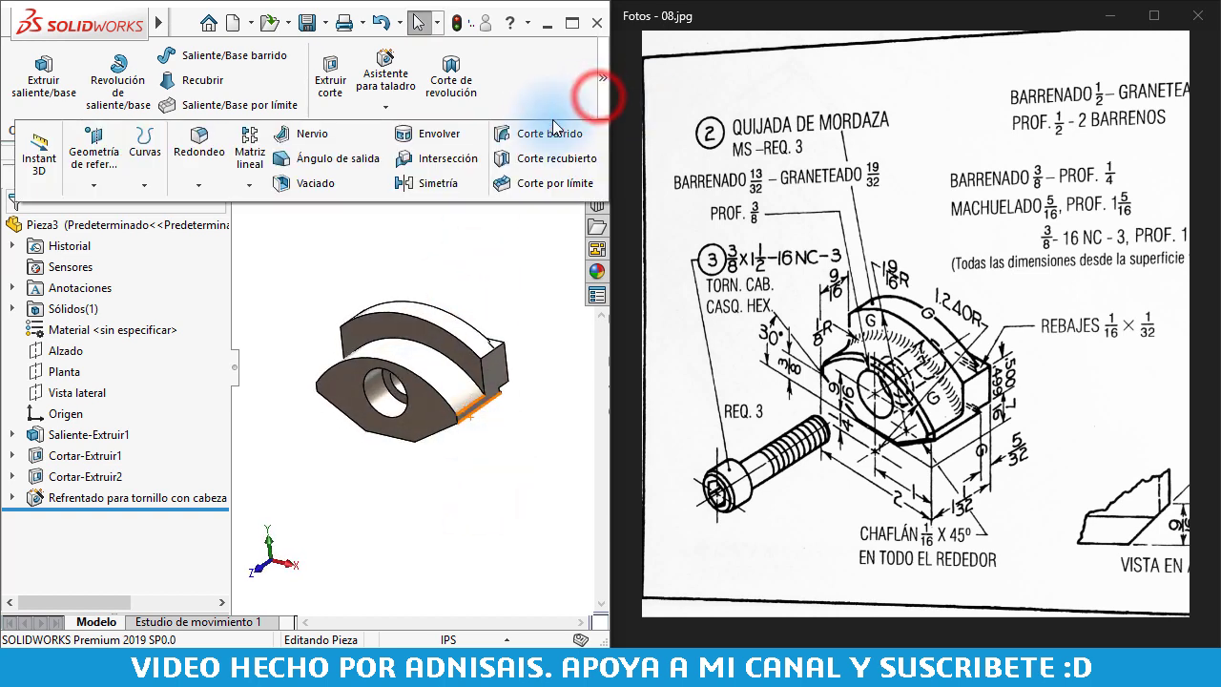
{"action": "left_click", "coordinate": [200, 143]}
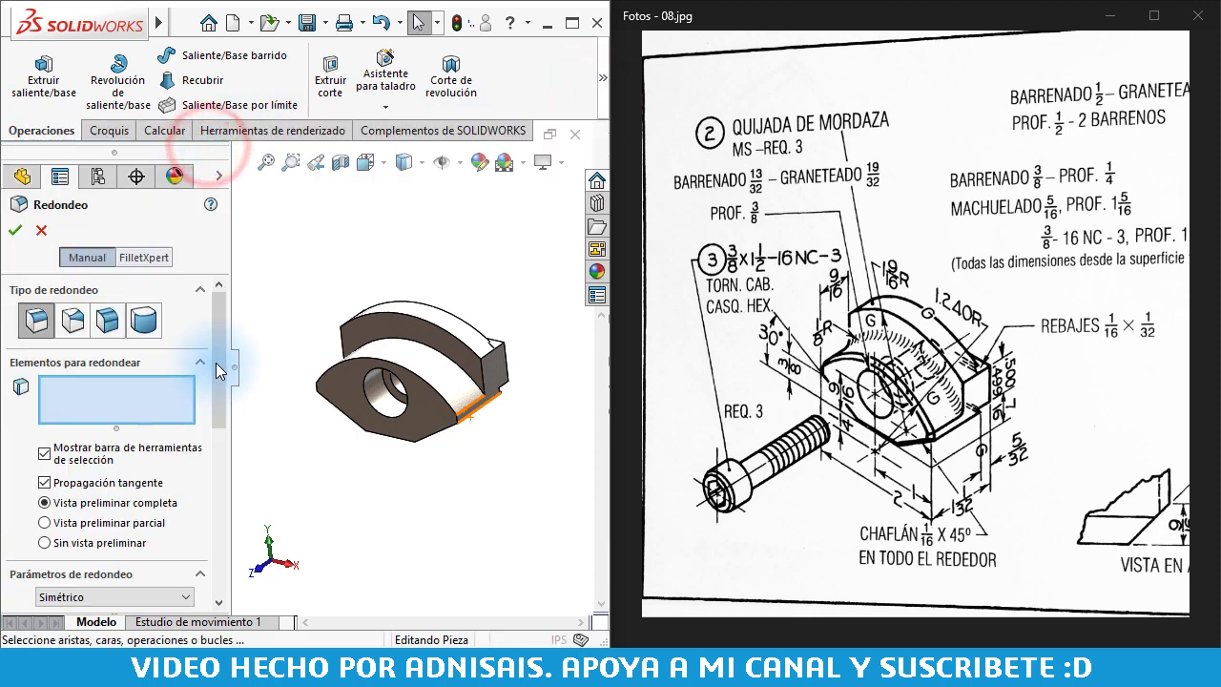
Apply a 1/8" fillet to the jaw's curved top edge
{"action": "left_click_drag", "start_coordinate": [216, 362], "coordinate": [215, 420]}
{"action": "double_click", "coordinate": [145, 459]}
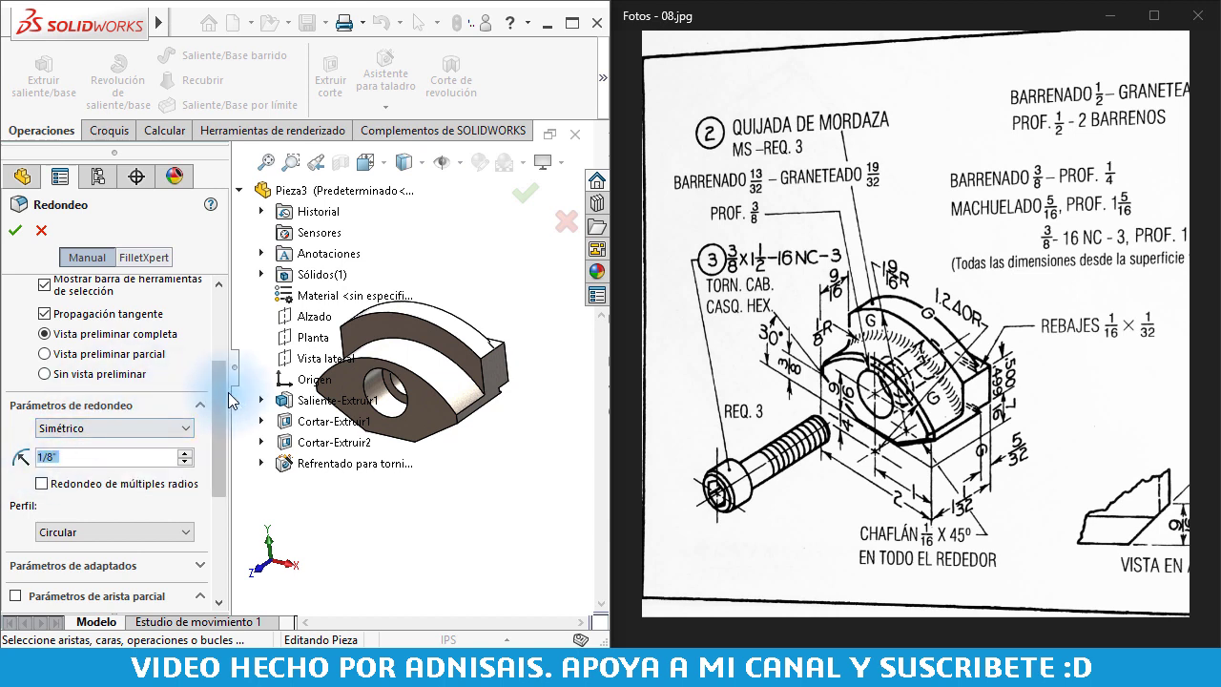
{"action": "scroll", "coordinate": [227, 393], "scroll_direction": "up", "scroll_amount": 5}
{"action": "left_click", "coordinate": [117, 389]}
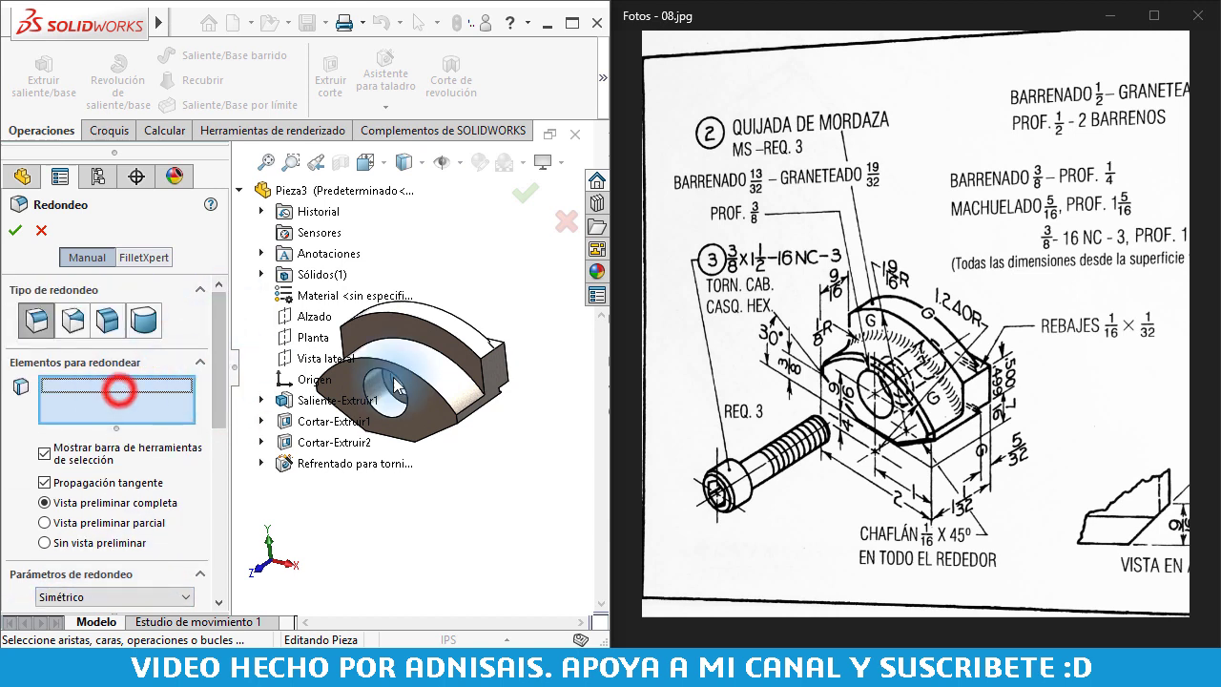
{"action": "left_click", "coordinate": [457, 363]}
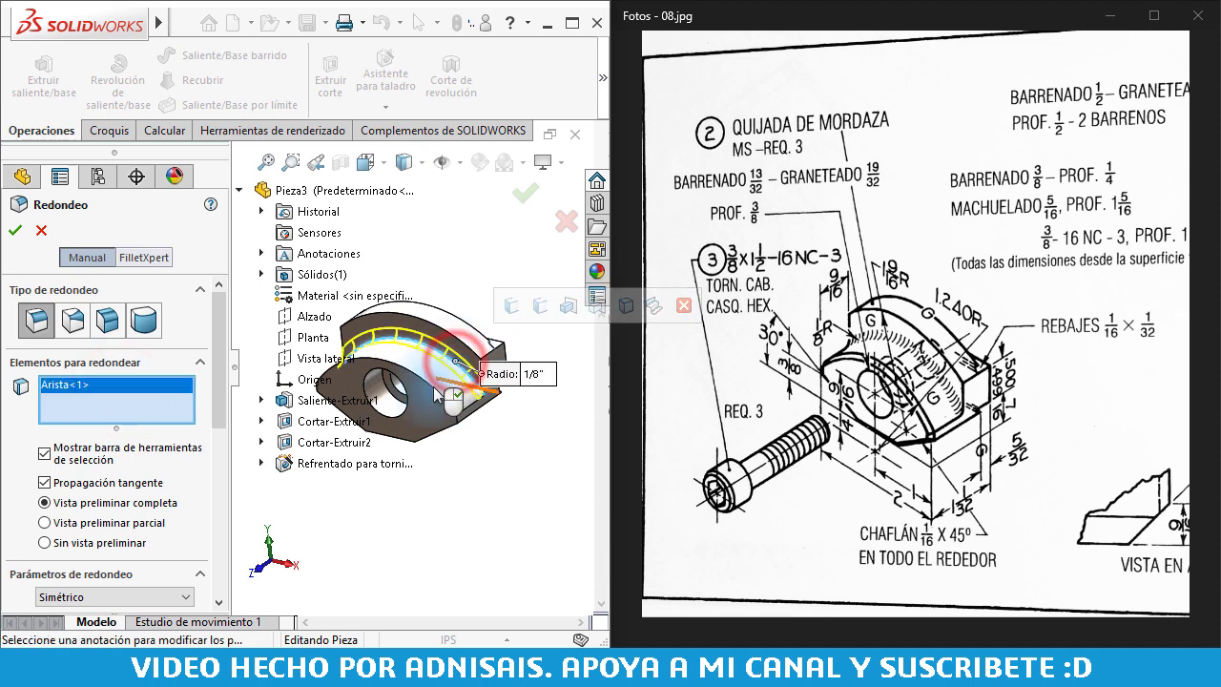
{"action": "right_click", "coordinate": [510, 517]}
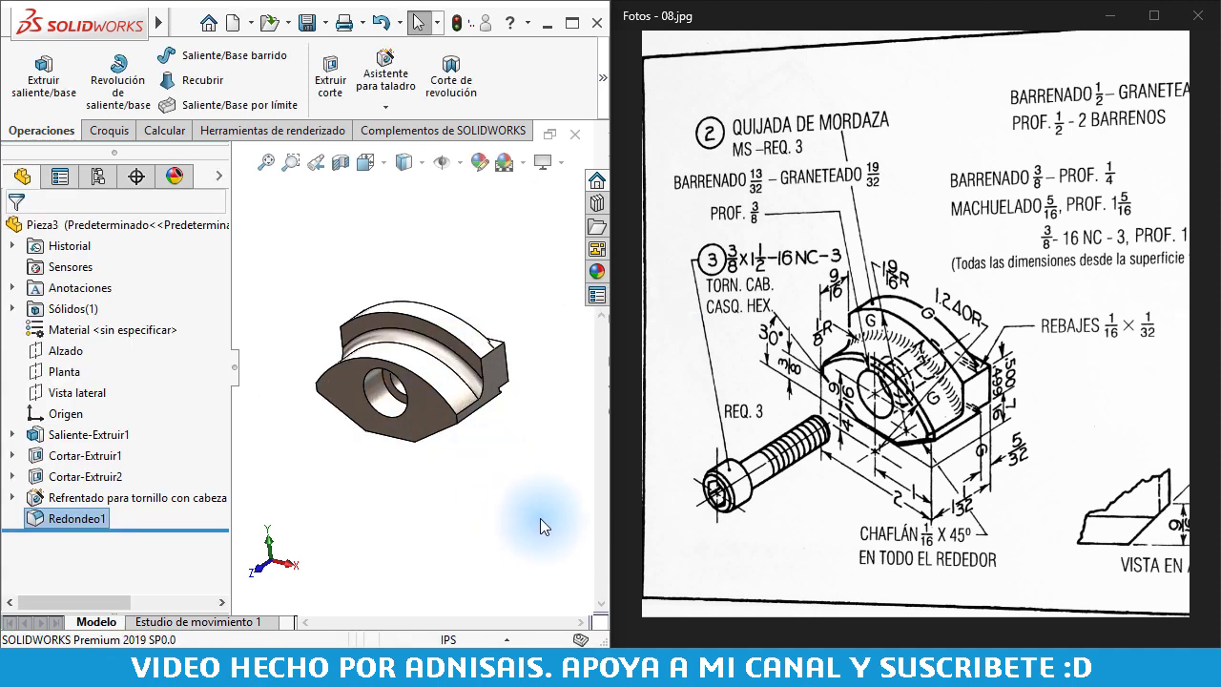
{"action": "left_click", "coordinate": [540, 517]}
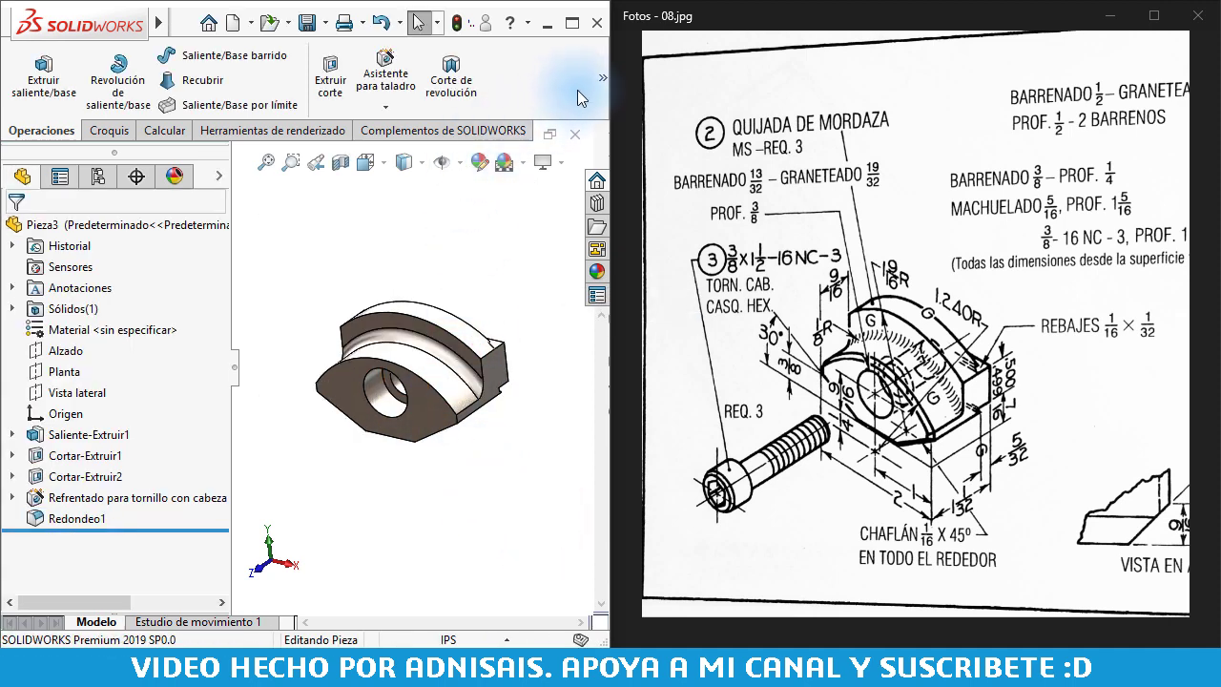
Start a Chaflán (chamfer) feature from the Redondeo dropdown
{"action": "left_click", "coordinate": [601, 78]}
{"action": "left_click", "coordinate": [208, 184]}
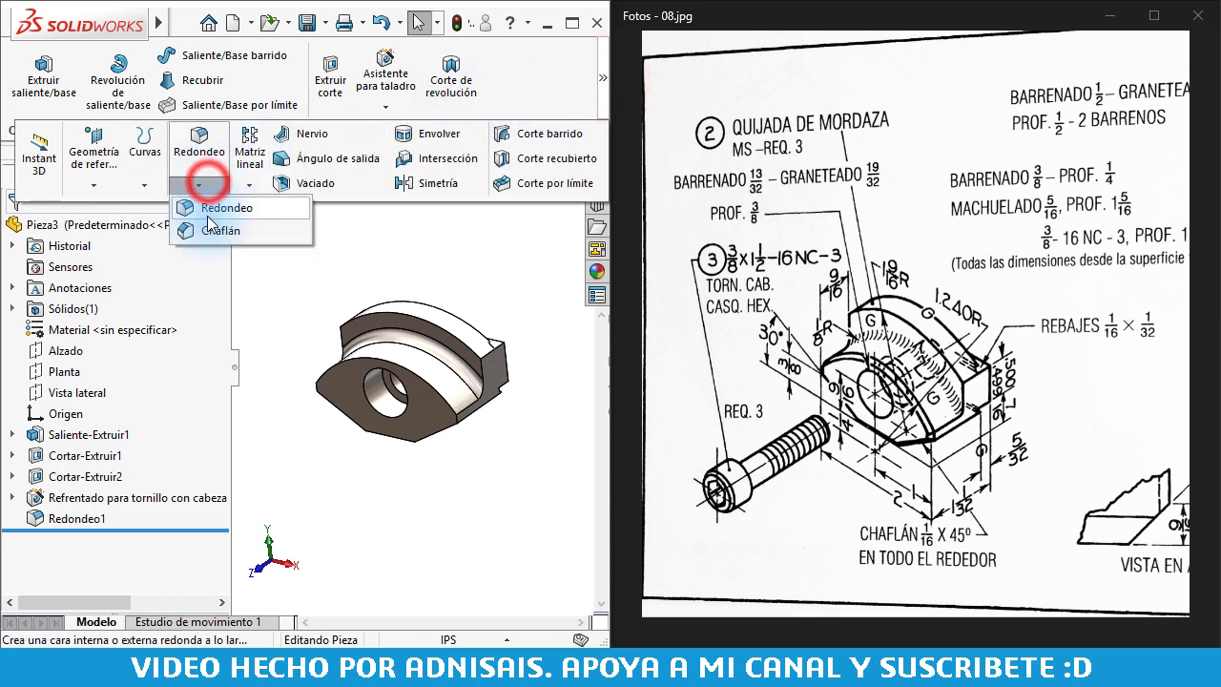
{"action": "left_click", "coordinate": [186, 229]}
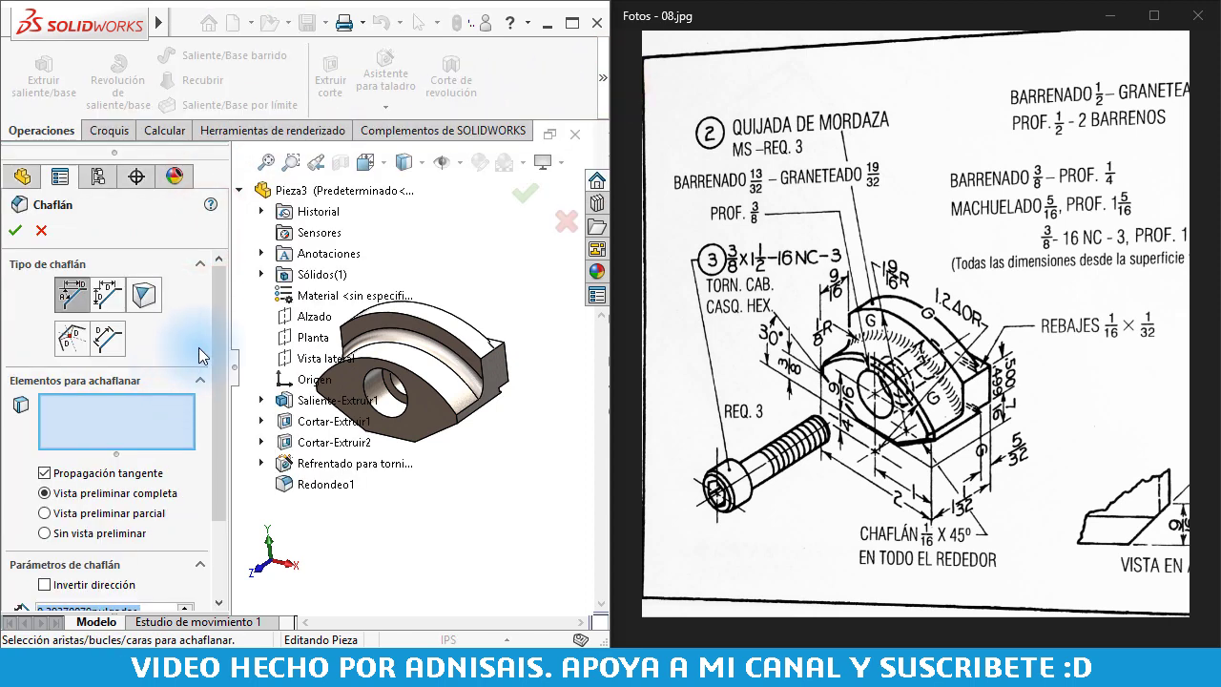
Set the chamfer distance to 1/16" with a 45° angle
{"action": "left_click_drag", "start_coordinate": [222, 310], "coordinate": [217, 389]}
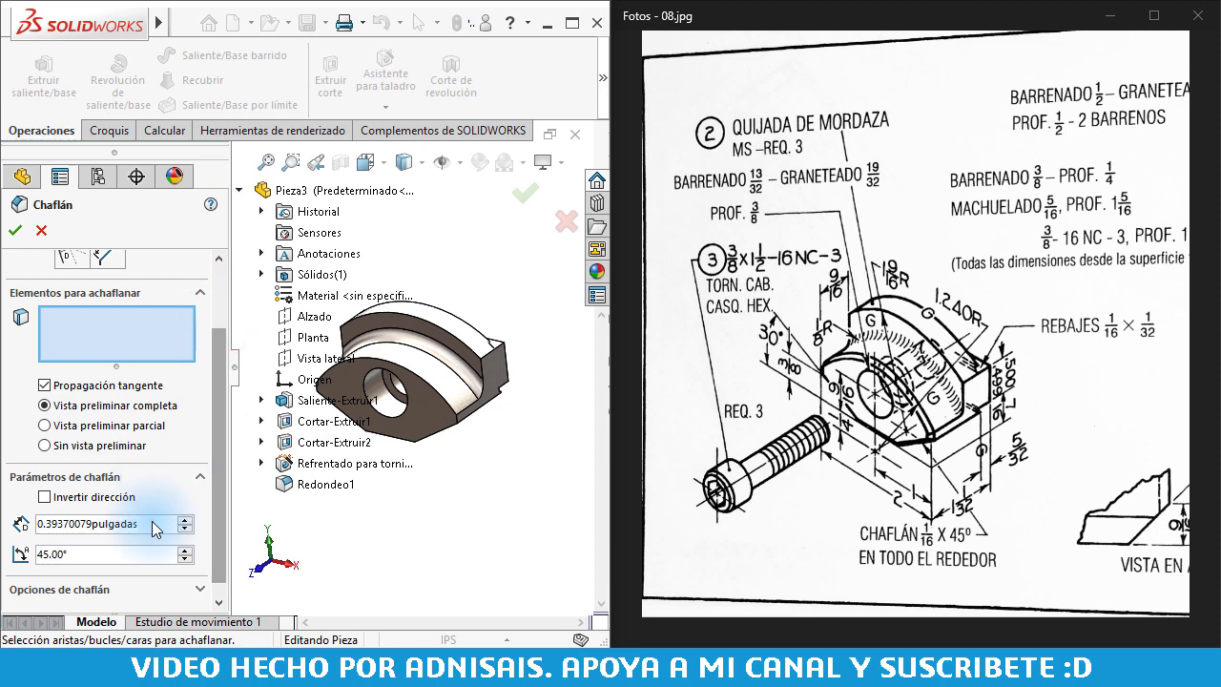
{"action": "double_click", "coordinate": [153, 523]}
{"action": "type", "text": "1/16\""}
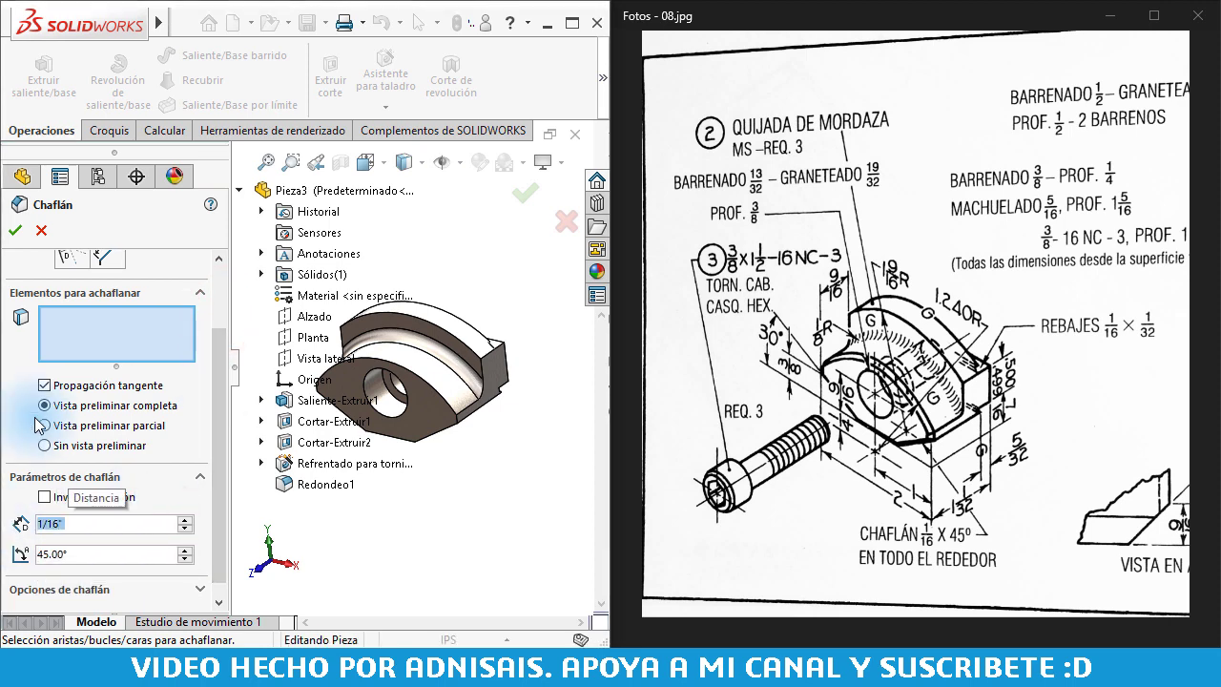
{"action": "left_click", "coordinate": [86, 333]}
Chamfer three curved front edges of the jaw, then return to the isometric view
{"action": "middle_click_drag", "start_coordinate": [485, 464], "coordinate": [523, 462]}
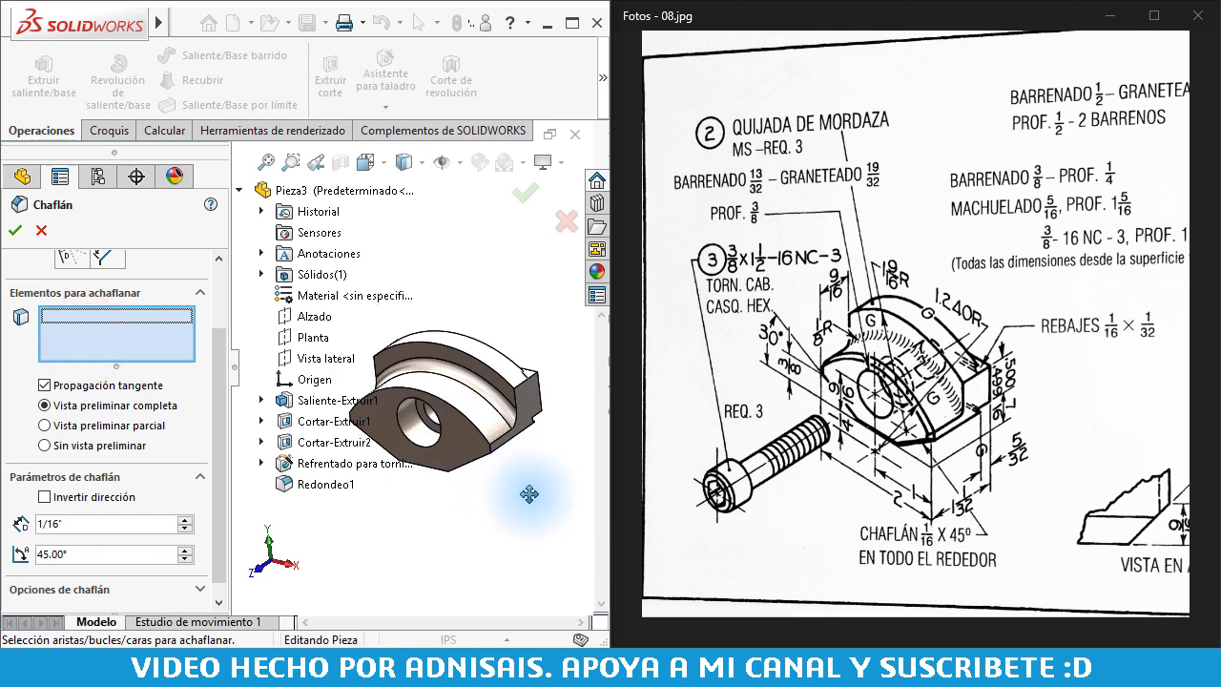
{"action": "scroll", "coordinate": [498, 426], "scroll_direction": "down", "scroll_amount": 5}
{"action": "left_click", "coordinate": [475, 415]}
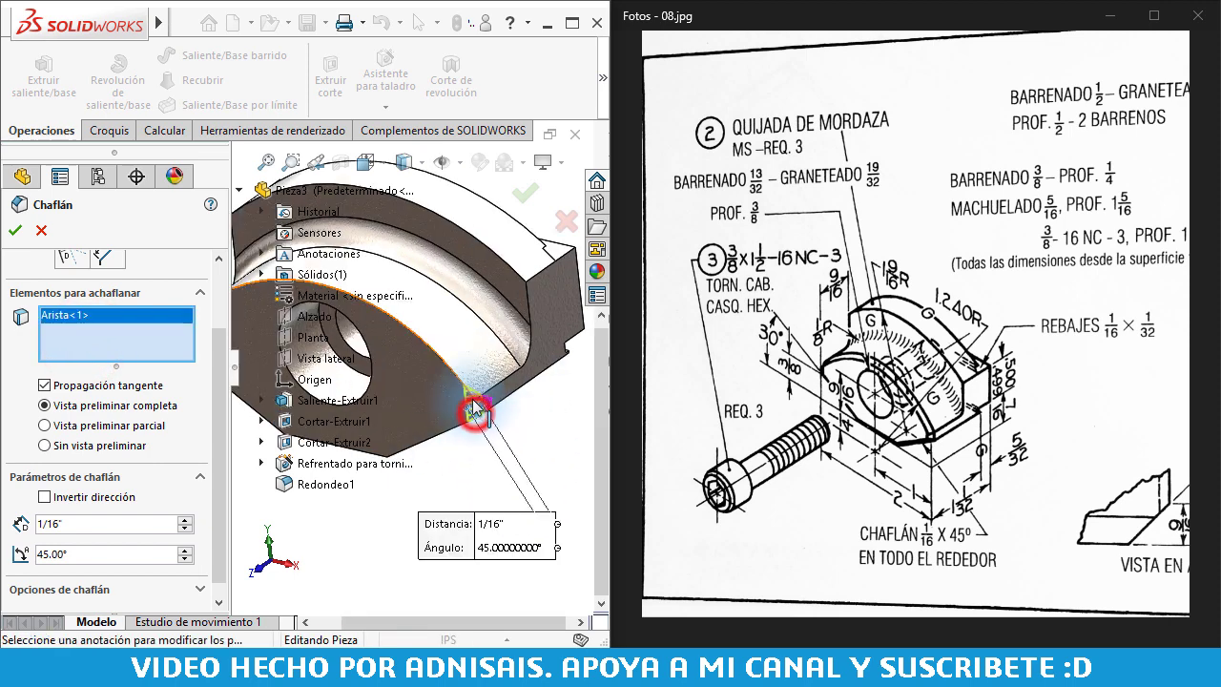
{"action": "left_click", "coordinate": [461, 383]}
{"action": "mouse_move", "coordinate": [462, 383]}
{"action": "middle_mouse_down"}
{"action": "mouse_move", "coordinate": [402, 380]}
{"action": "mouse_move", "coordinate": [472, 394]}
{"action": "mouse_move", "coordinate": [510, 214]}
{"action": "middle_mouse_up"}
{"action": "left_click", "coordinate": [387, 377]}
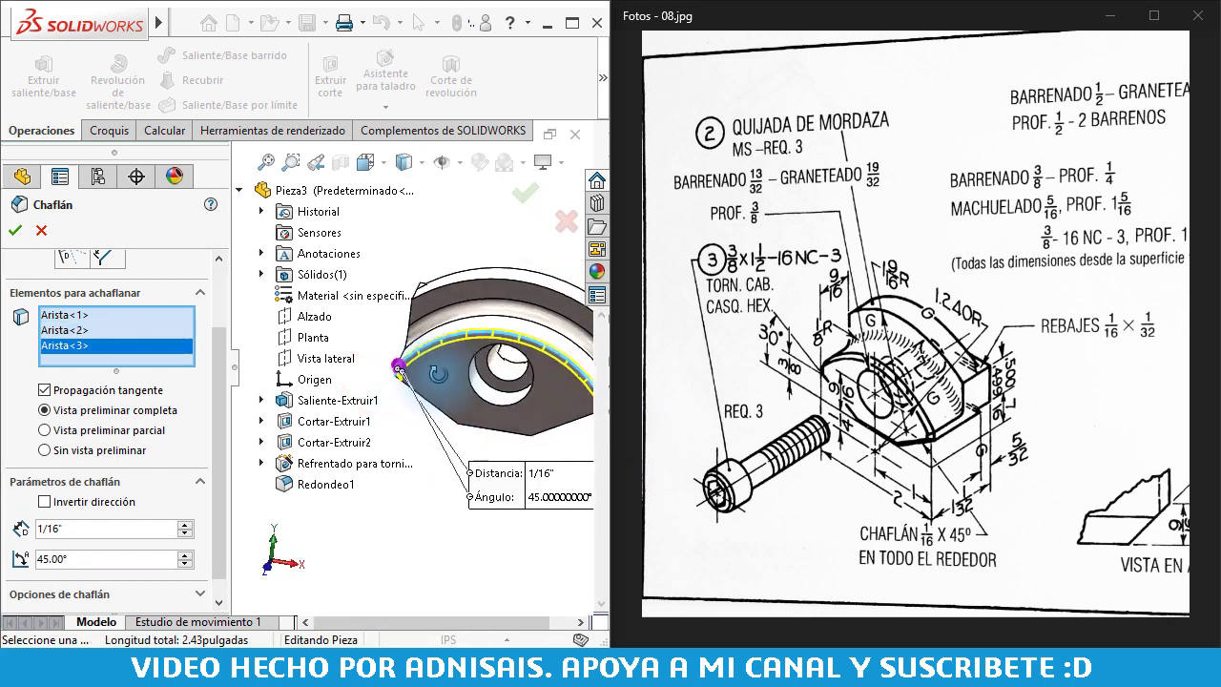
{"action": "left_click", "coordinate": [517, 202]}
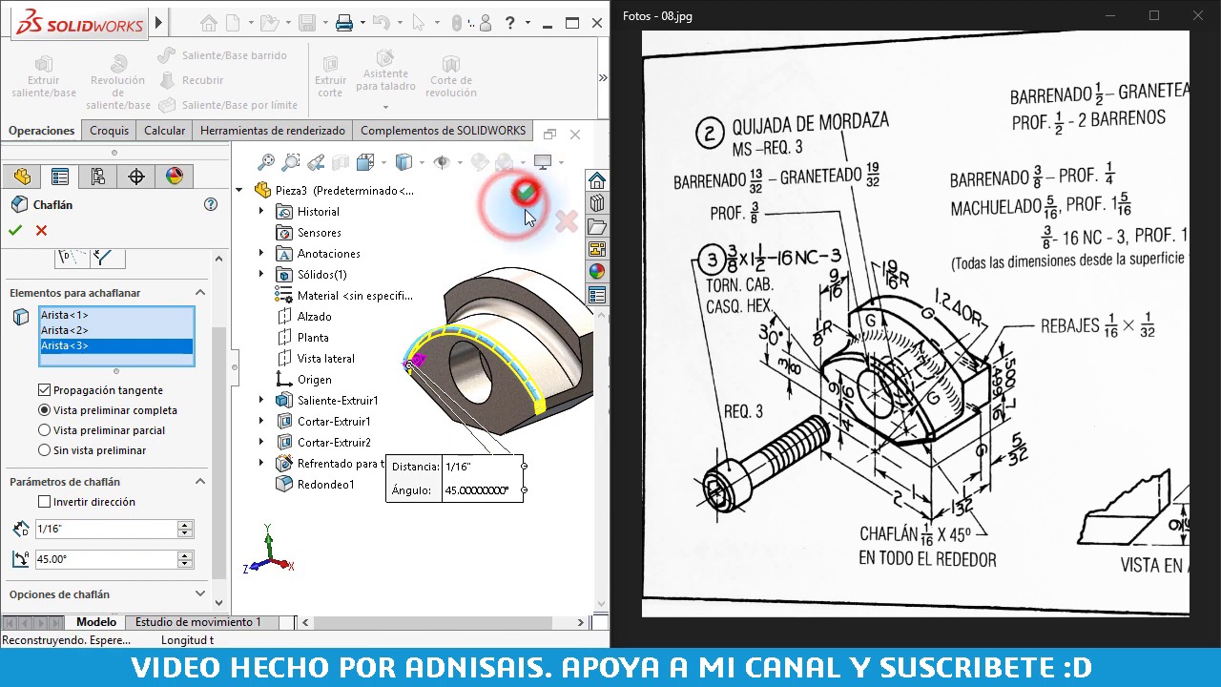
{"action": "left_click", "coordinate": [485, 211]}
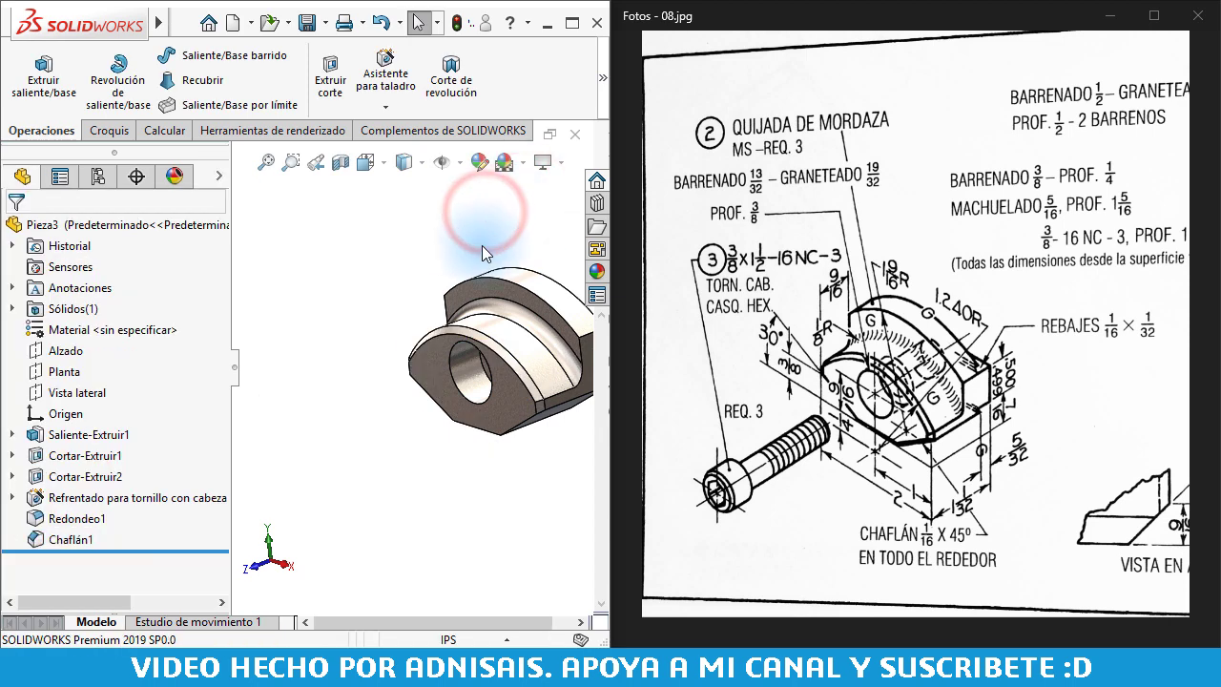
{"action": "key", "text": "ctrl+7"}
{"action": "left_click", "coordinate": [510, 248]}
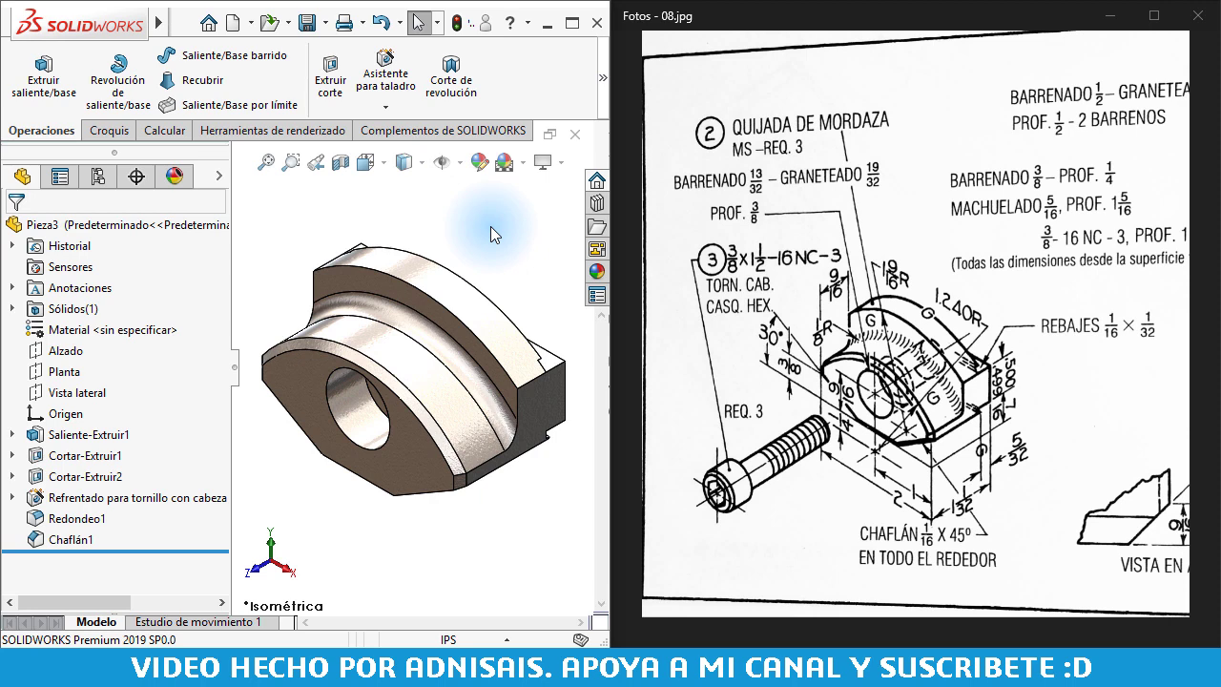
Edit Chaflán1 to add the bottom and left front edges, then view the part isometrically and fitted
{"action": "left_click", "coordinate": [69, 539]}
{"action": "left_click", "coordinate": [85, 480]}
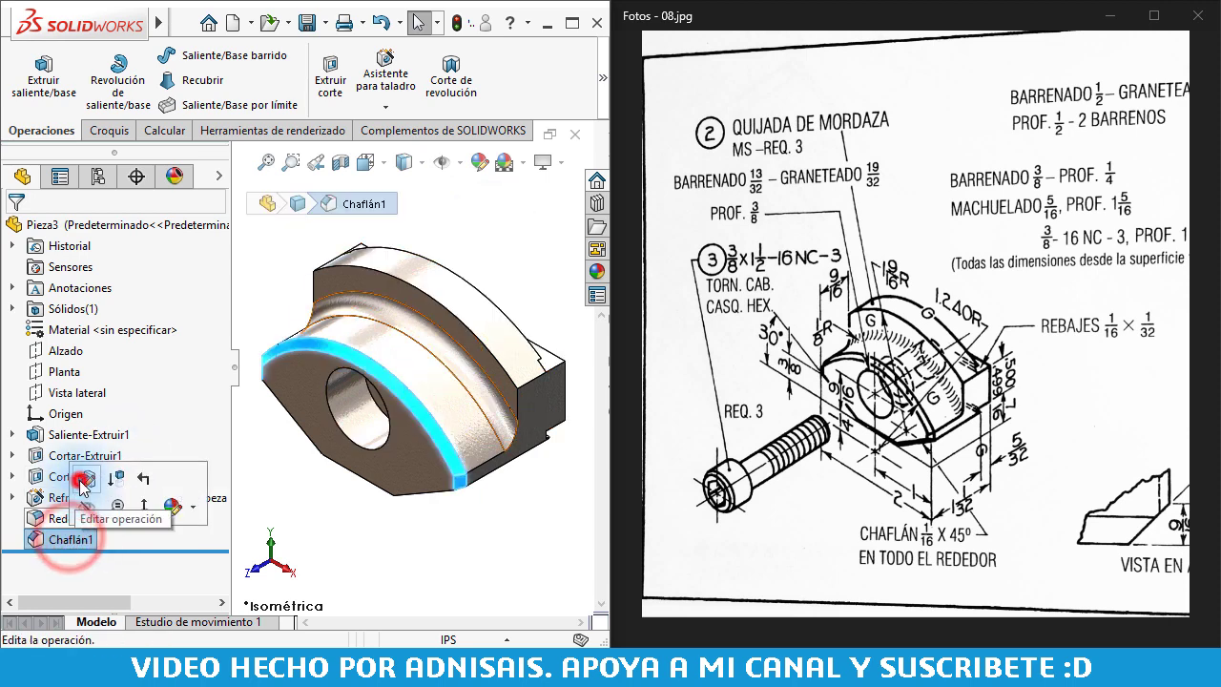
{"action": "left_click", "coordinate": [164, 389]}
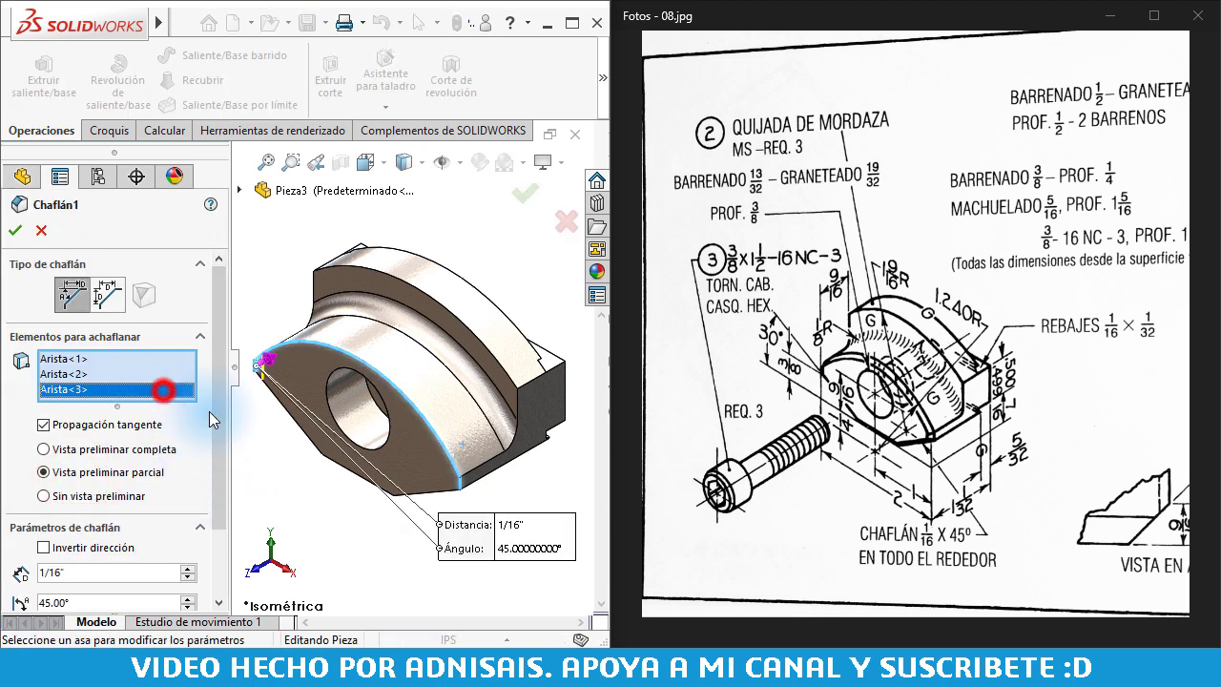
{"action": "left_click", "coordinate": [420, 495]}
{"action": "left_click", "coordinate": [382, 490]}
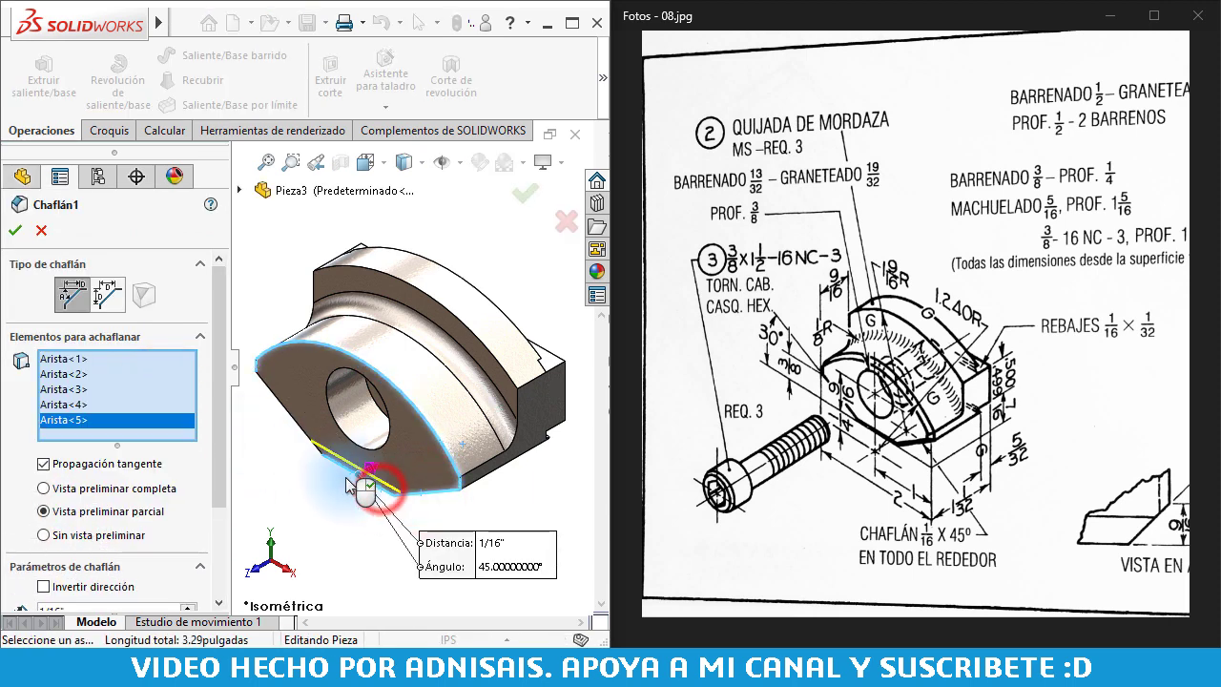
{"action": "left_click", "coordinate": [308, 443]}
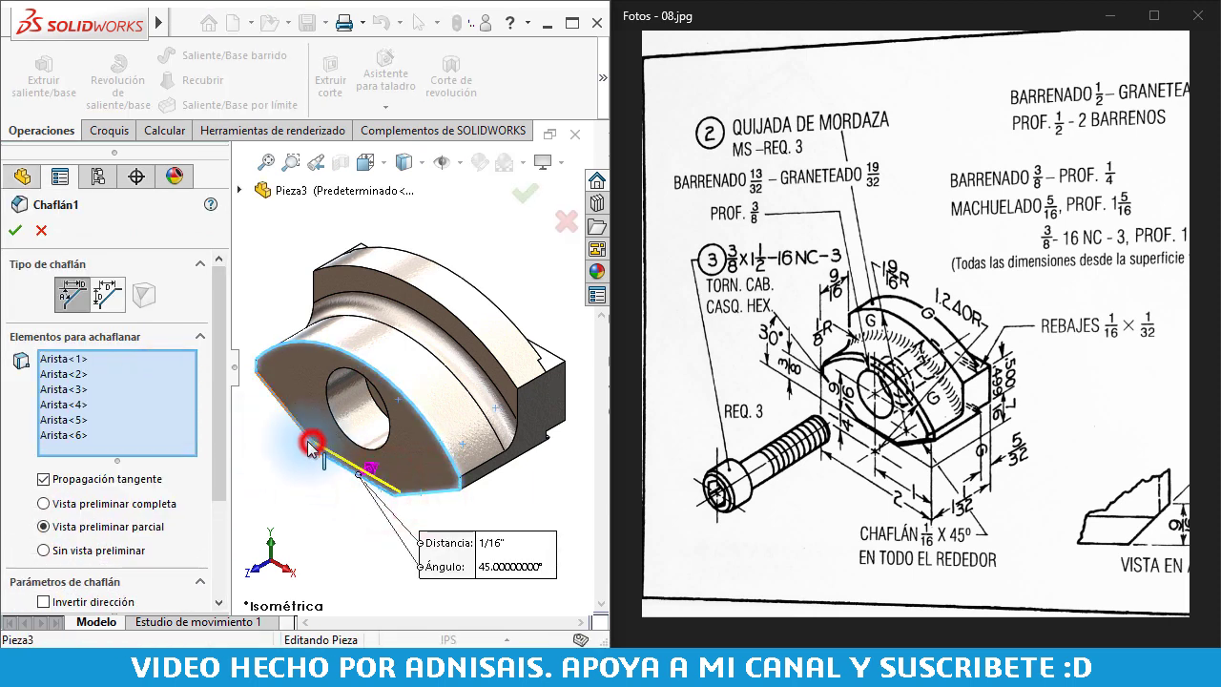
{"action": "left_click", "coordinate": [14, 230]}
{"action": "mouse_move", "coordinate": [377, 543]}
{"action": "middle_mouse_down"}
{"action": "mouse_move", "coordinate": [422, 412]}
{"action": "mouse_move", "coordinate": [409, 436]}
{"action": "mouse_move", "coordinate": [435, 437]}
{"action": "mouse_move", "coordinate": [422, 436]}
{"action": "mouse_move", "coordinate": [428, 448]}
{"action": "middle_mouse_up"}
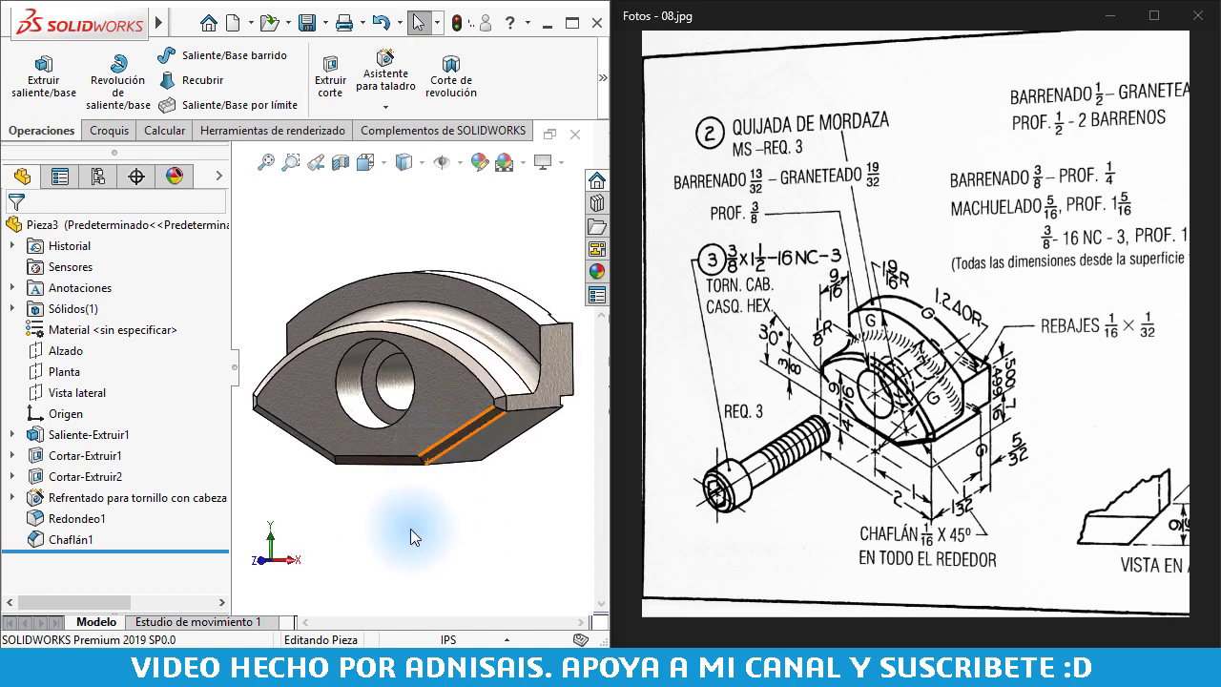
{"action": "middle_click_drag", "start_coordinate": [425, 525], "coordinate": [453, 508]}
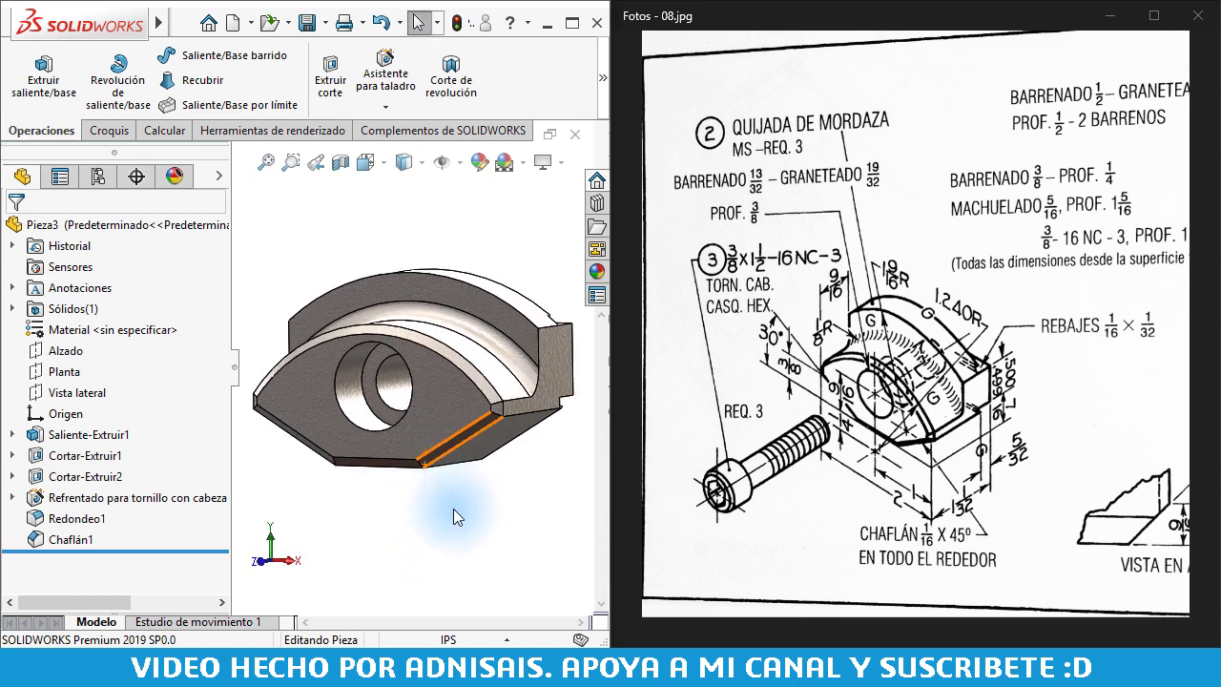
{"action": "key", "text": "ctrl+7"}
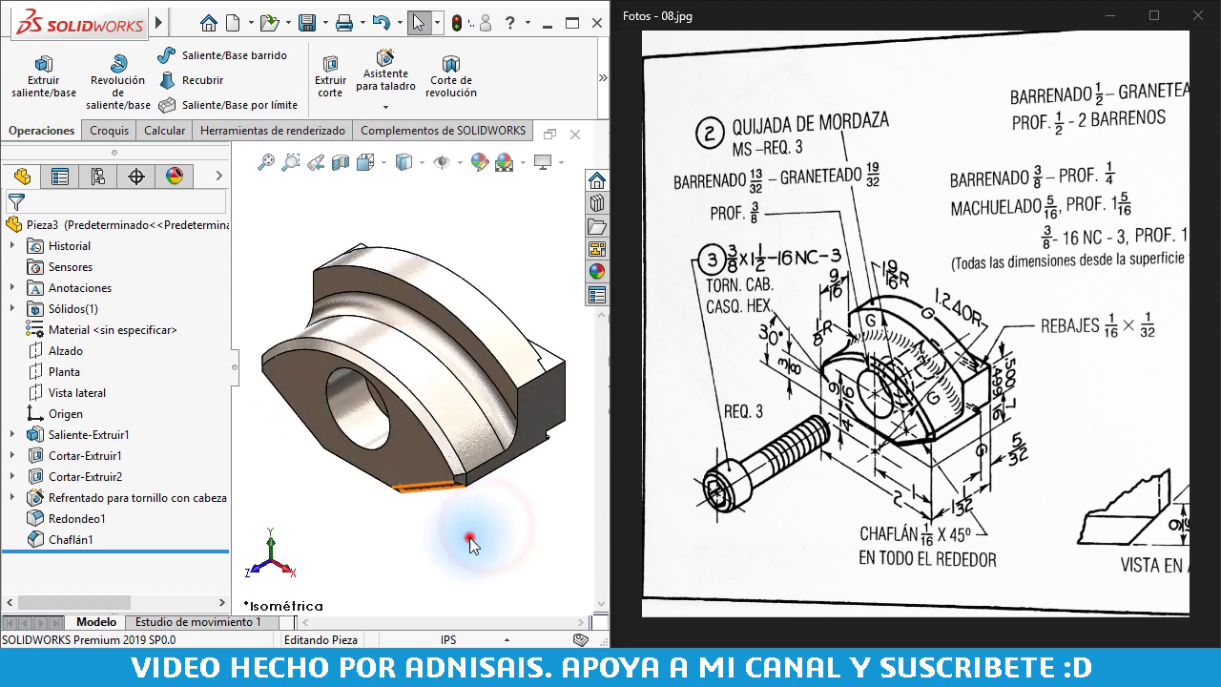
{"action": "key", "text": "f"}
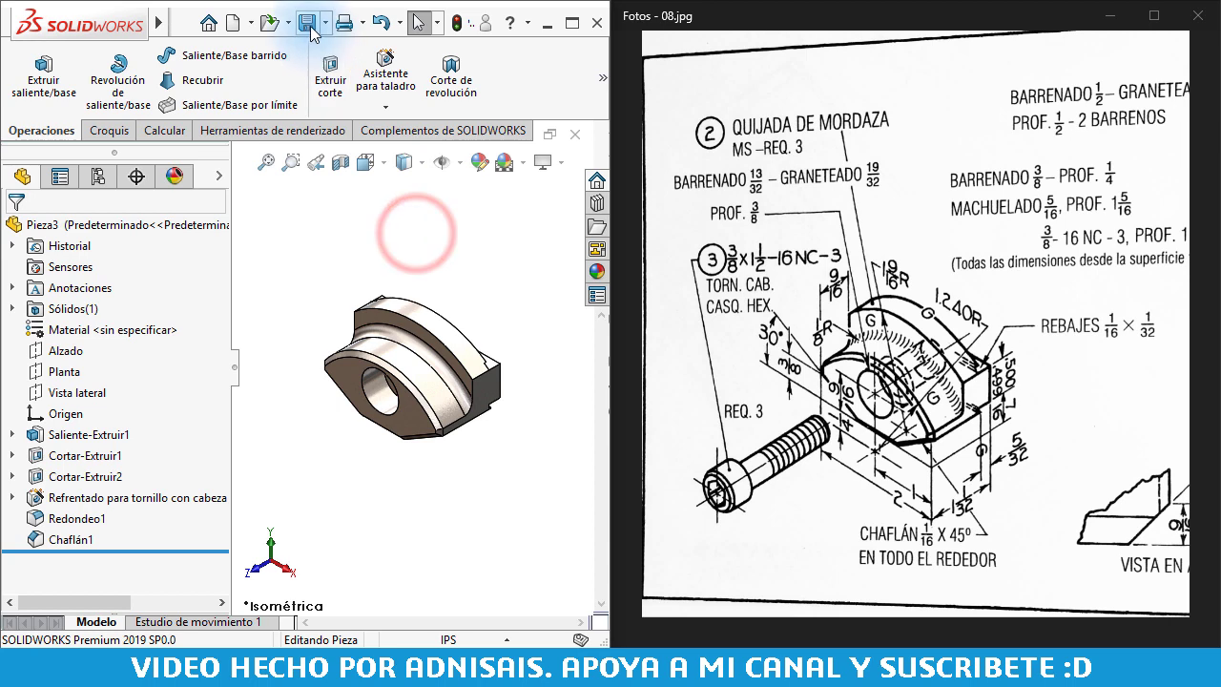
{"action": "left_click", "coordinate": [307, 23]}
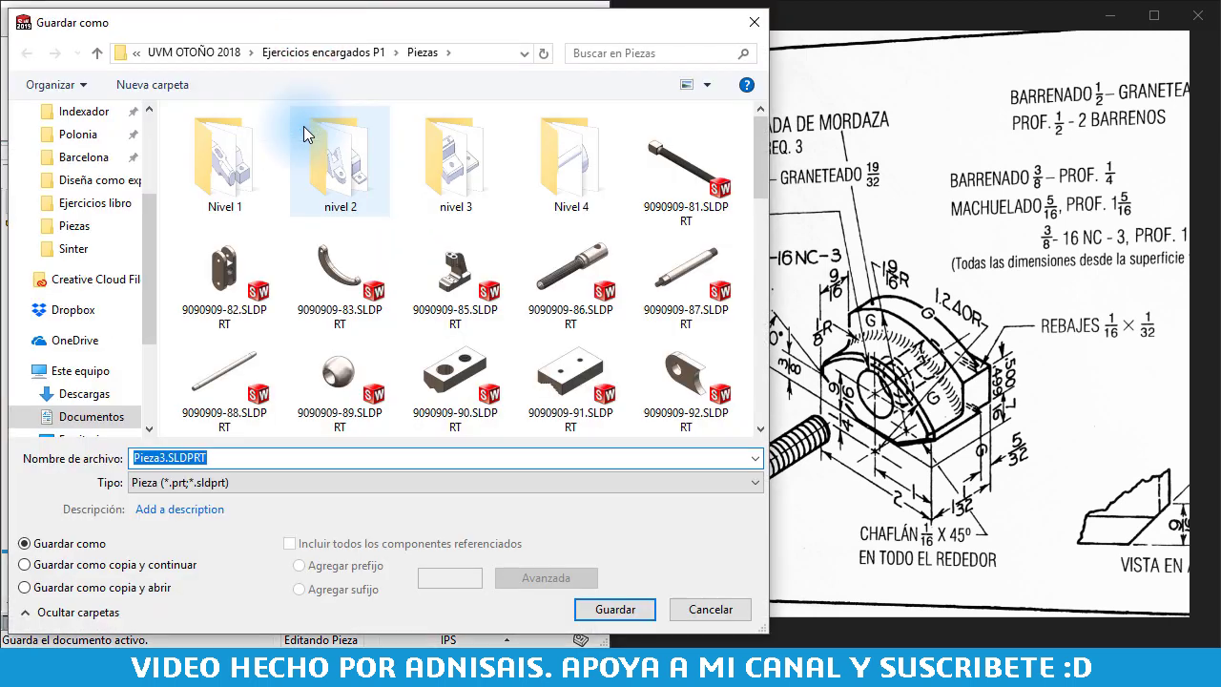
{"action": "type", "text": "9090909"}
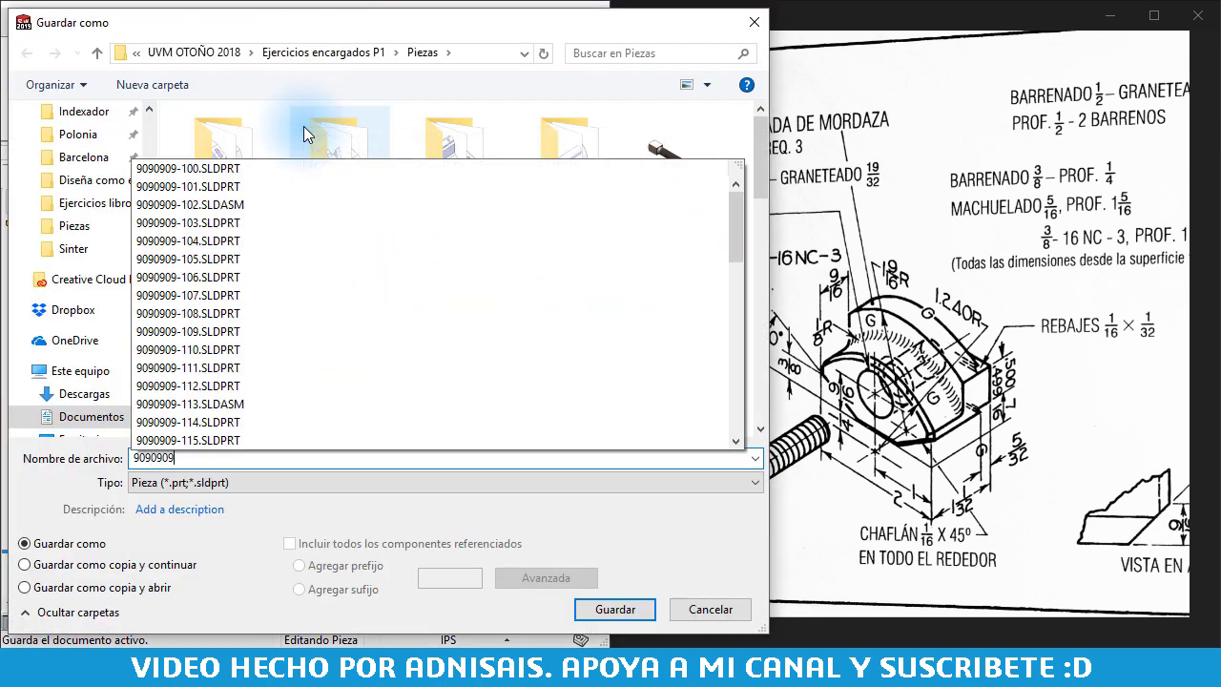
{"action": "type", "text": "13"}
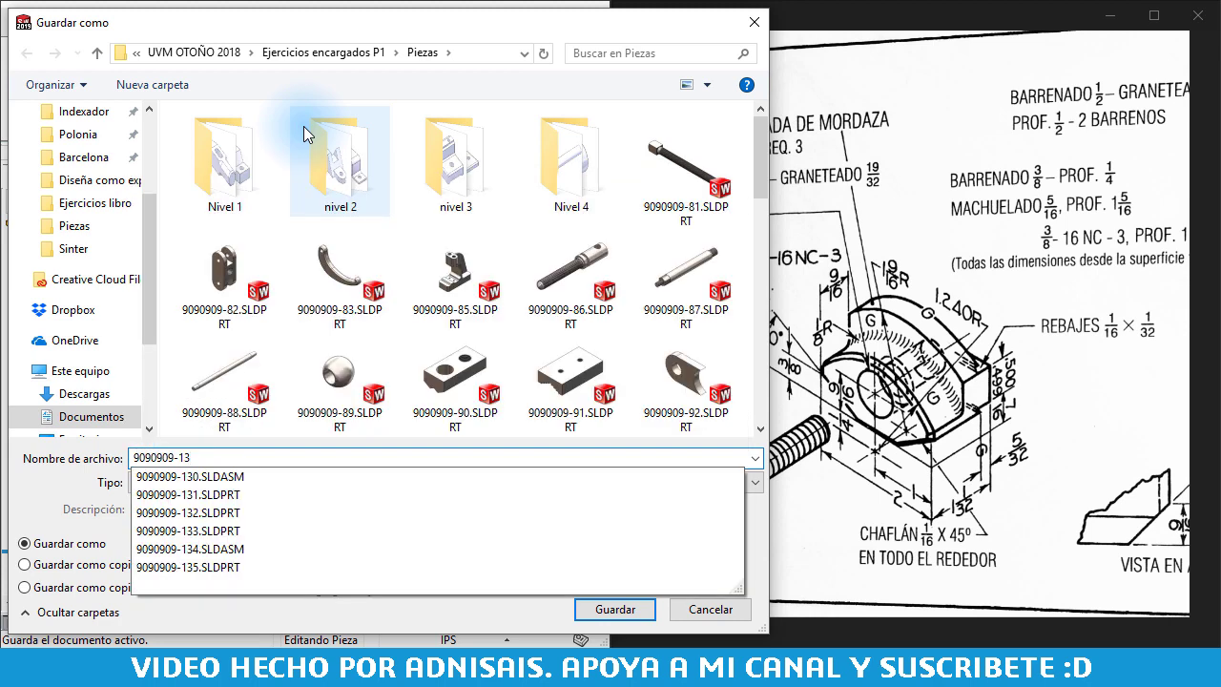
{"action": "type", "text": "8"}
{"action": "key", "text": "Return"}
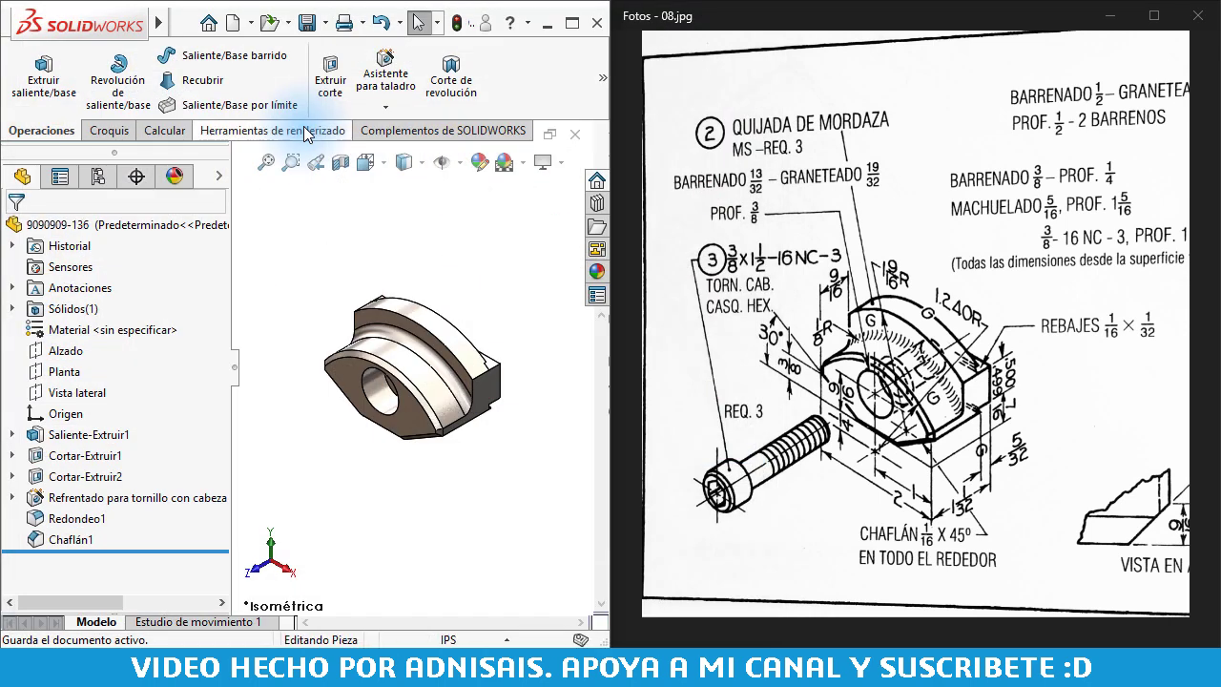
{"action": "left_click", "coordinate": [314, 211]}
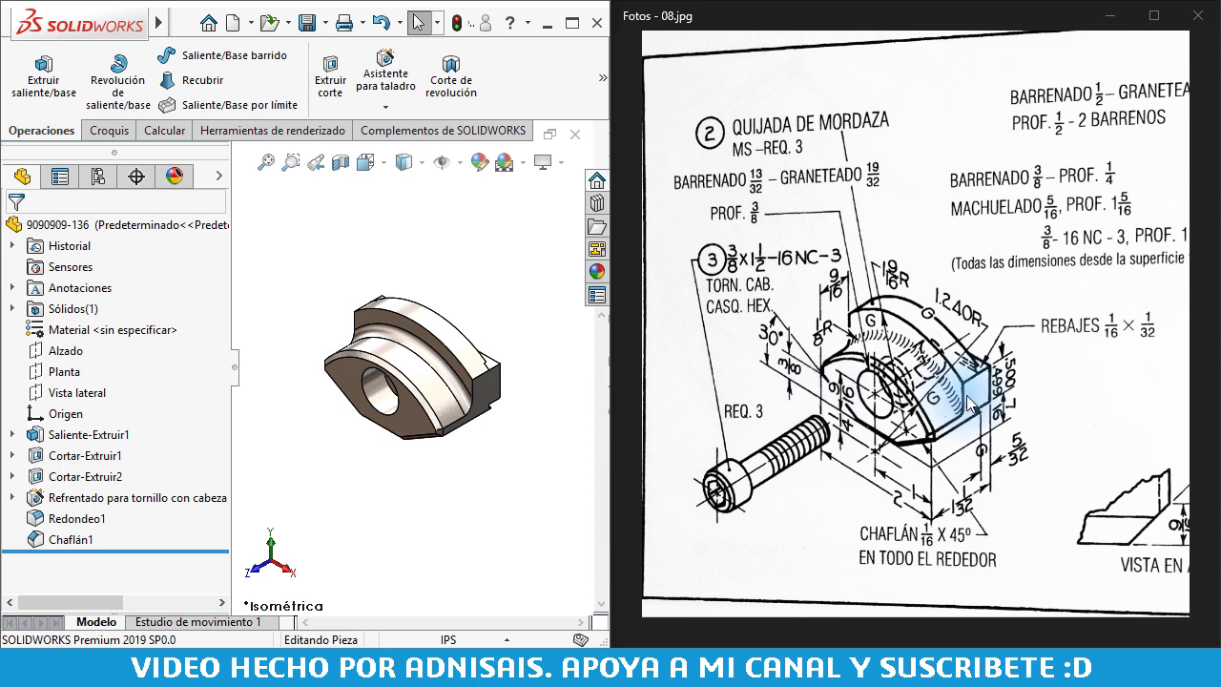
{"action": "left_click", "coordinate": [443, 270]}
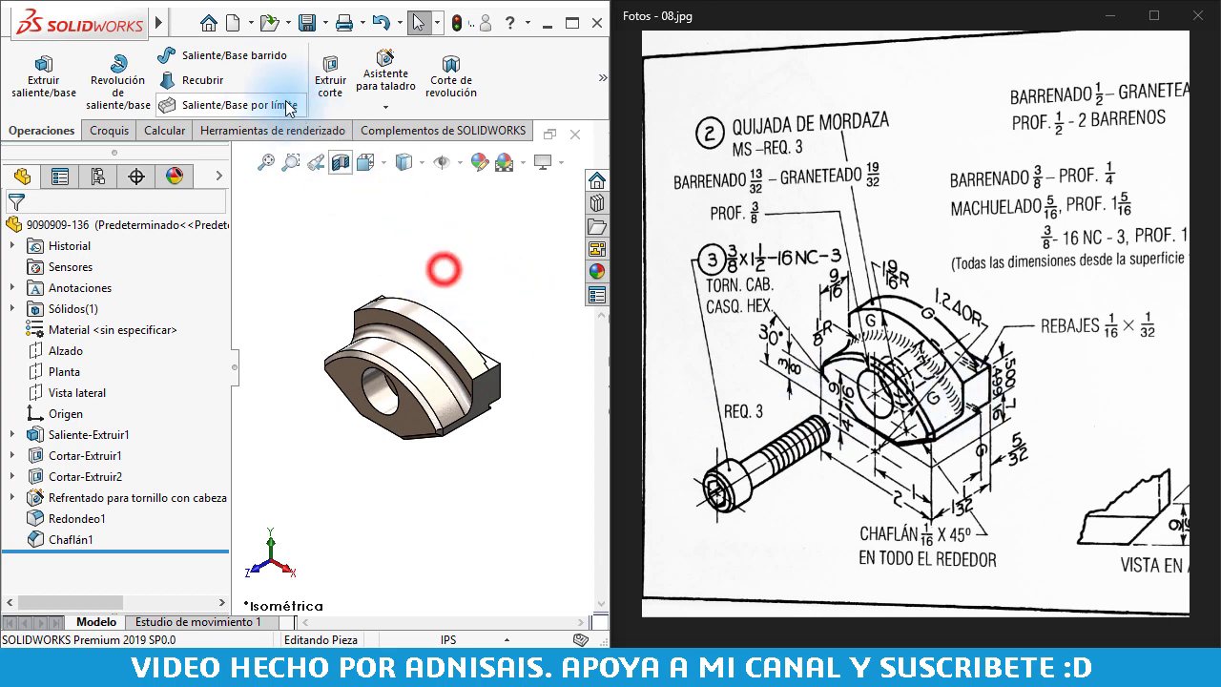
{"action": "left_click", "coordinate": [234, 26]}
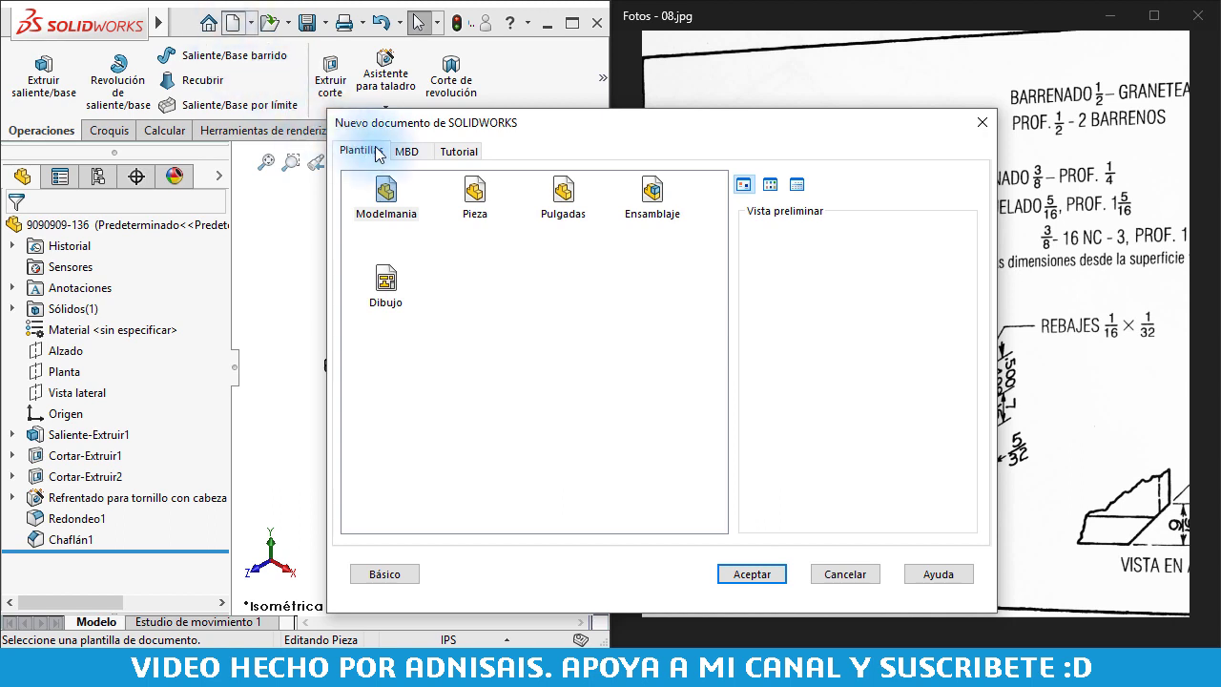
{"action": "left_click", "coordinate": [654, 194]}
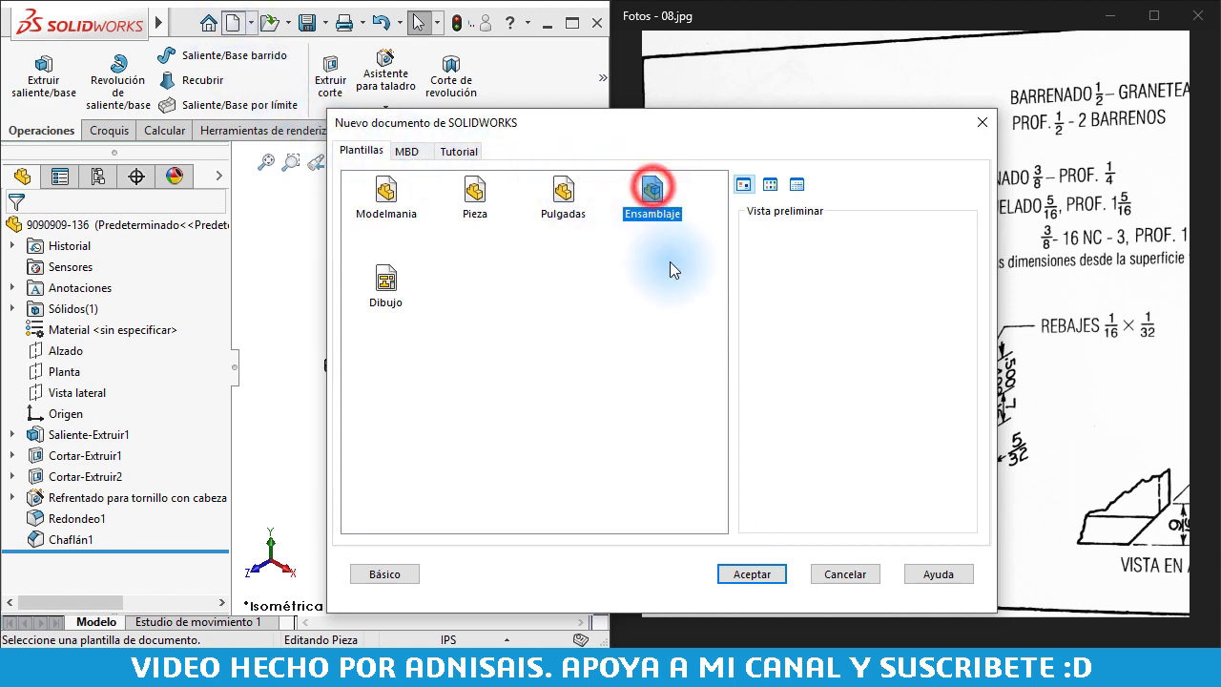
{"action": "left_click", "coordinate": [757, 572]}
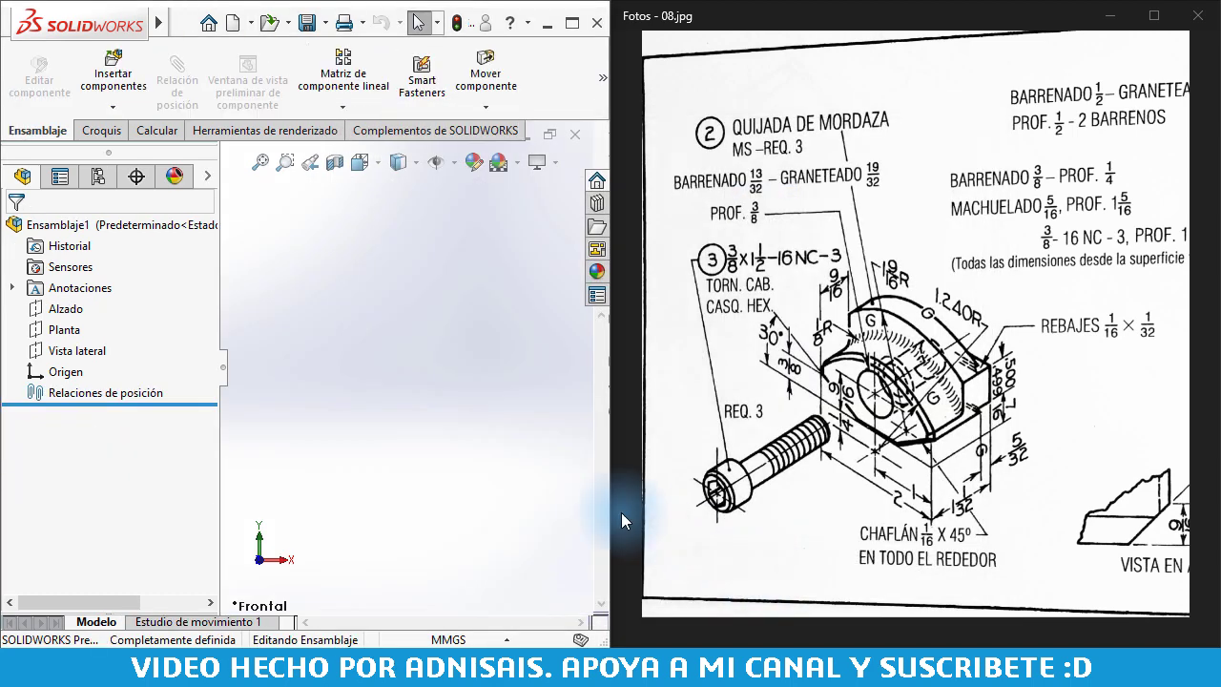
{"action": "left_click", "coordinate": [96, 334]}
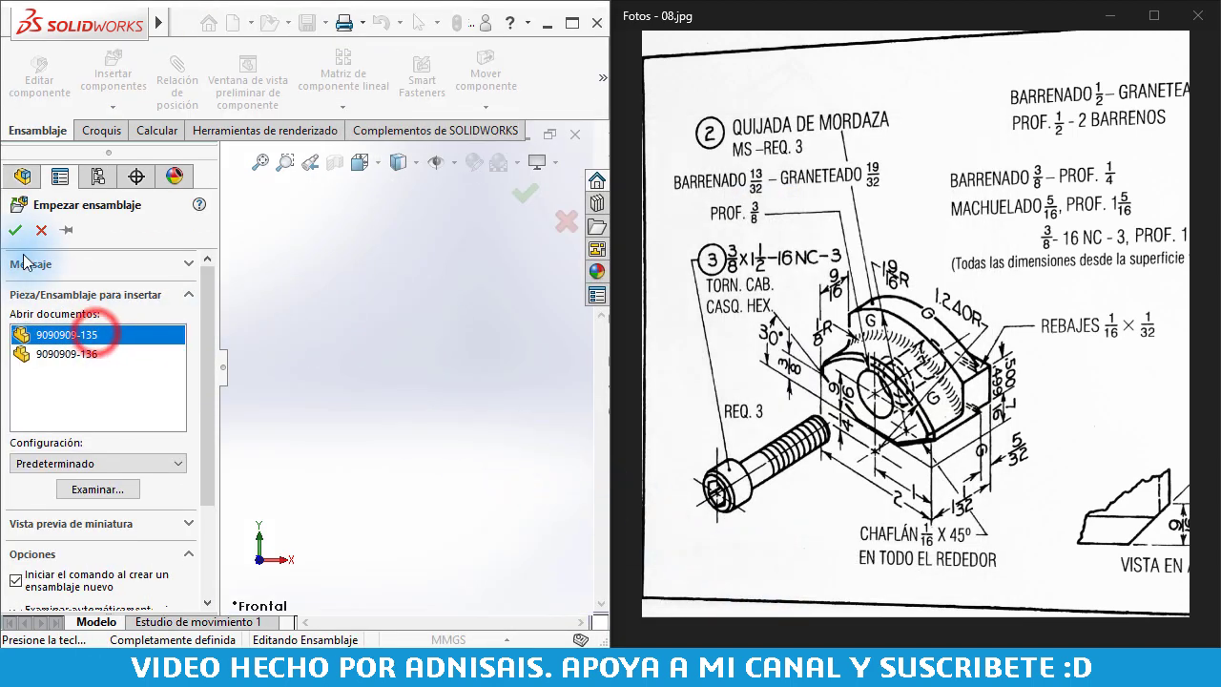
{"action": "left_click", "coordinate": [11, 230]}
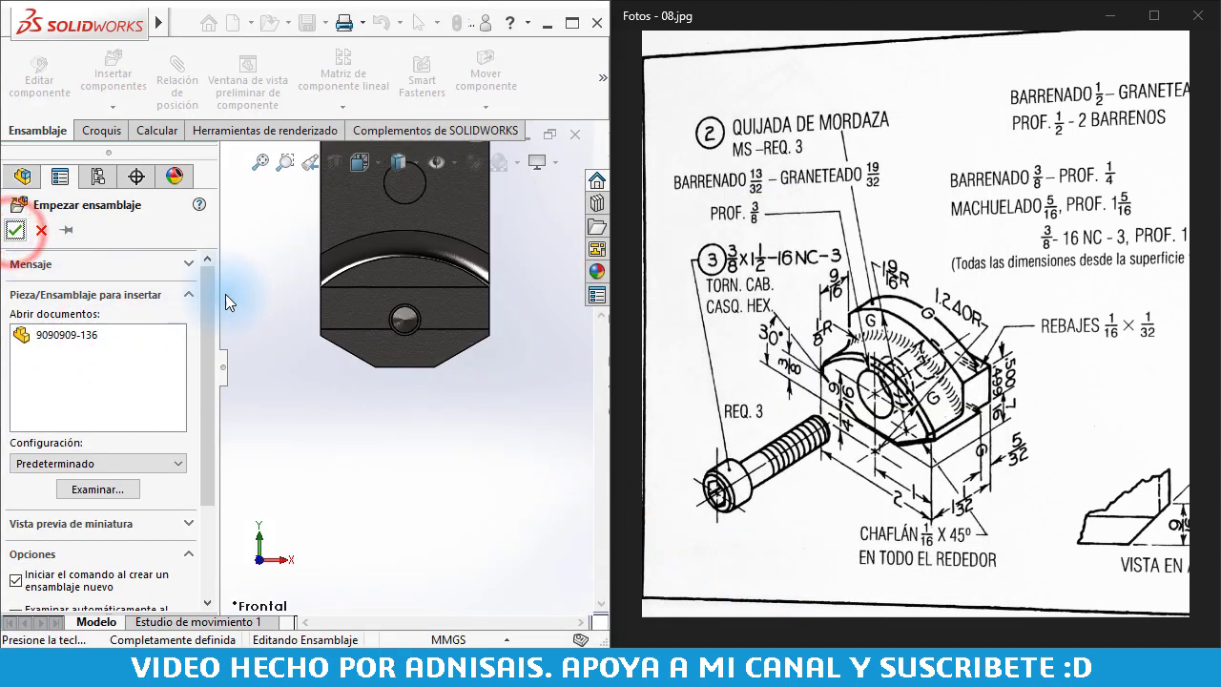
{"action": "key", "text": "ctrl+7"}
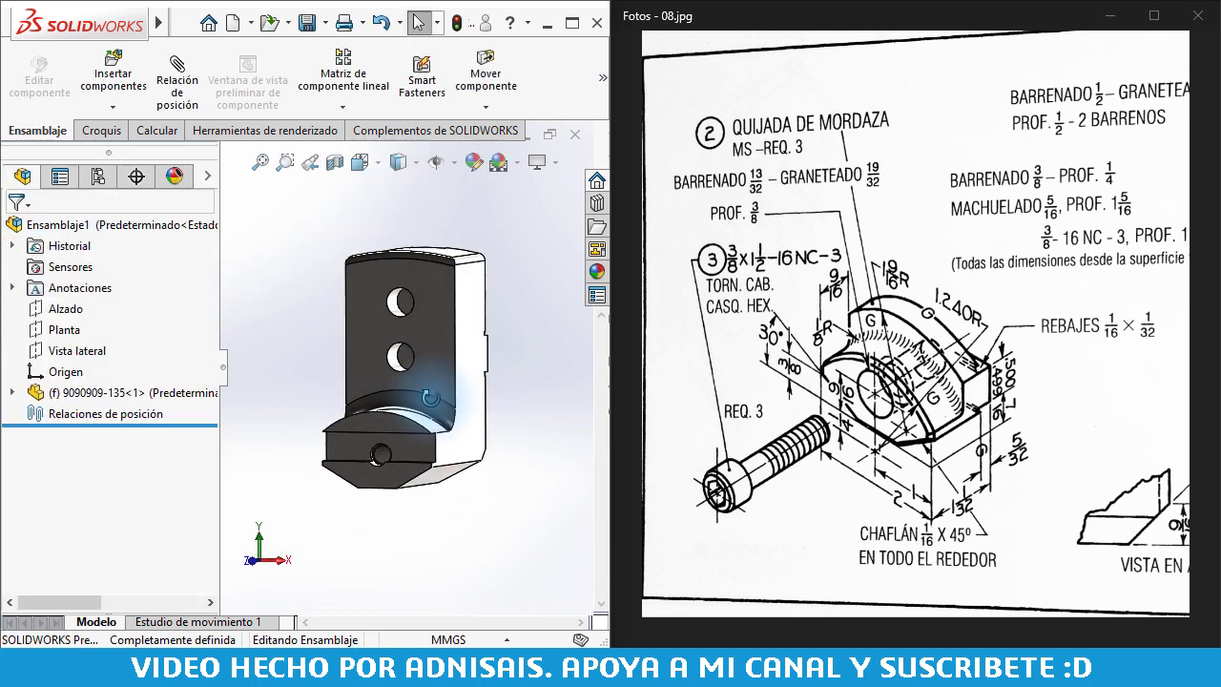
{"action": "left_click", "coordinate": [115, 78]}
{"action": "left_click", "coordinate": [93, 352]}
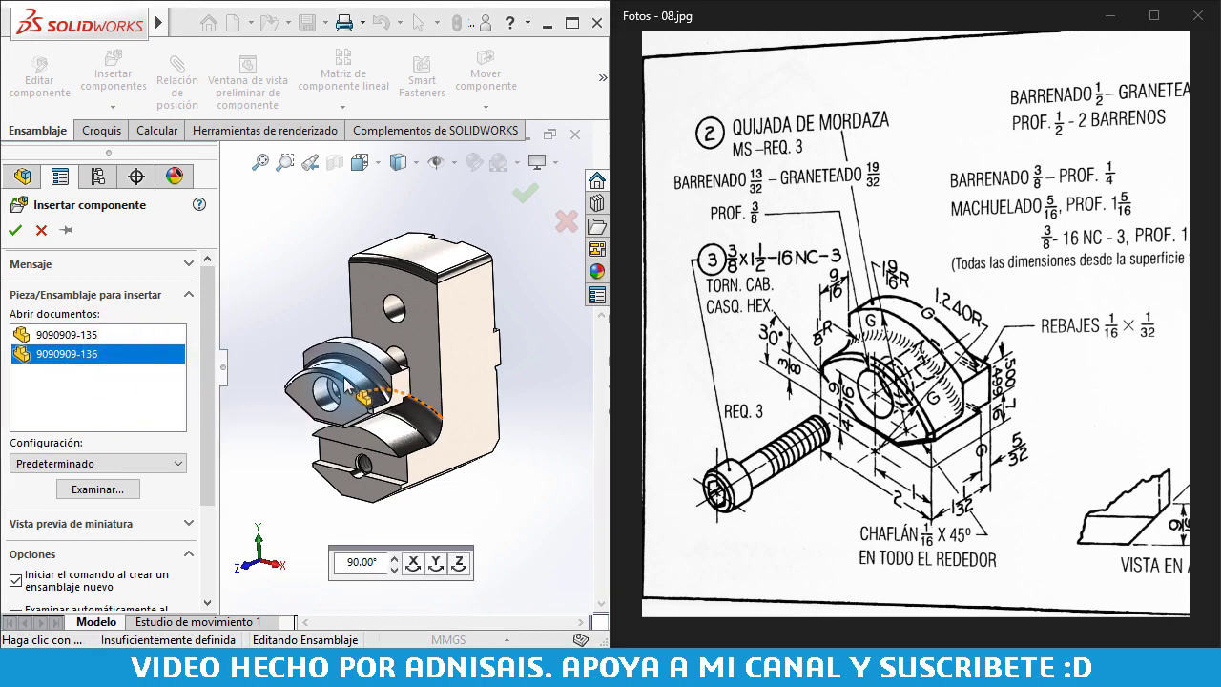
{"action": "scroll", "coordinate": [325, 389], "scroll_direction": "up", "scroll_amount": 3}
{"action": "left_click", "coordinate": [303, 387]}
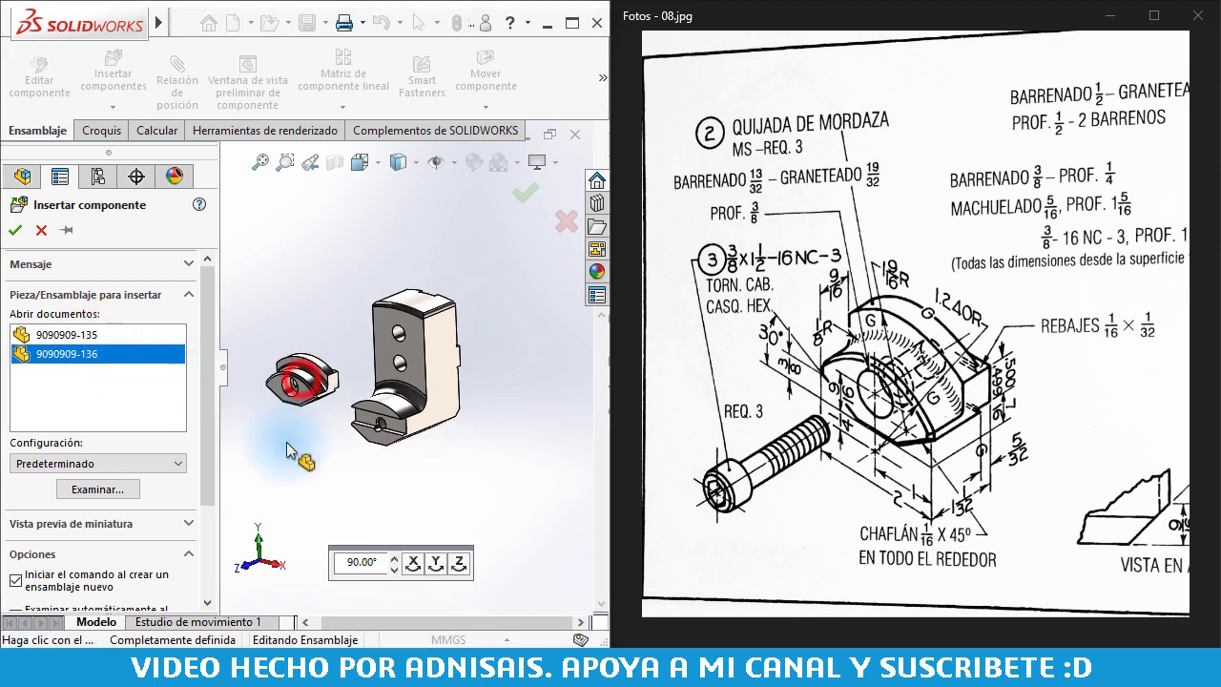
{"action": "scroll", "coordinate": [325, 429], "scroll_direction": "down", "scroll_amount": 2}
{"action": "scroll", "coordinate": [330, 410], "scroll_direction": "down", "scroll_amount": 1}
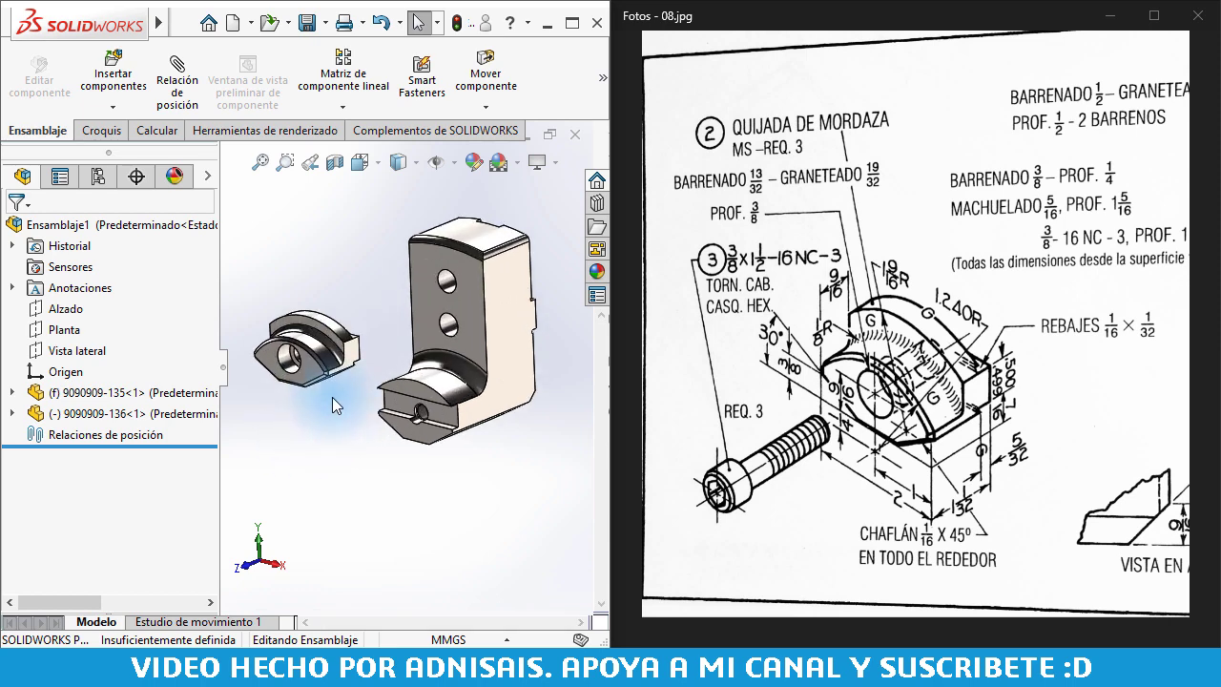
{"action": "scroll", "coordinate": [332, 398], "scroll_direction": "down", "scroll_amount": 2}
{"action": "middle_click_drag", "start_coordinate": [357, 383], "coordinate": [362, 371]}
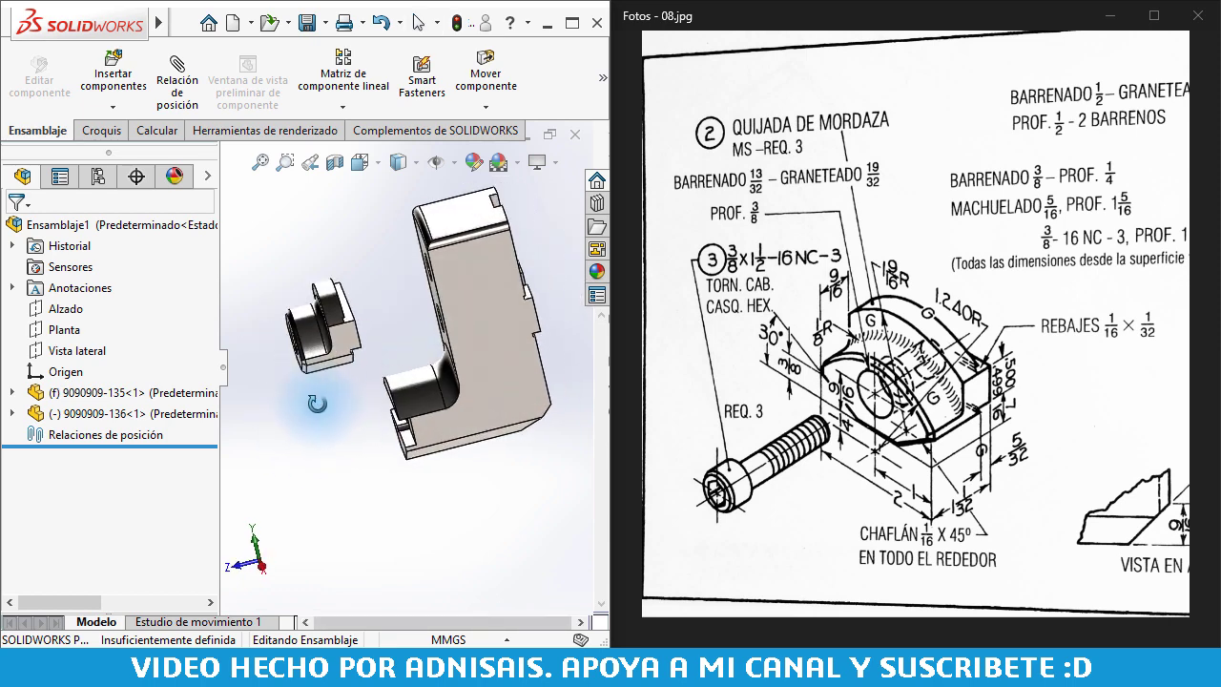
Add a coincident mate between the jaw's curved end face and the matching body face
{"action": "key", "text": "m"}
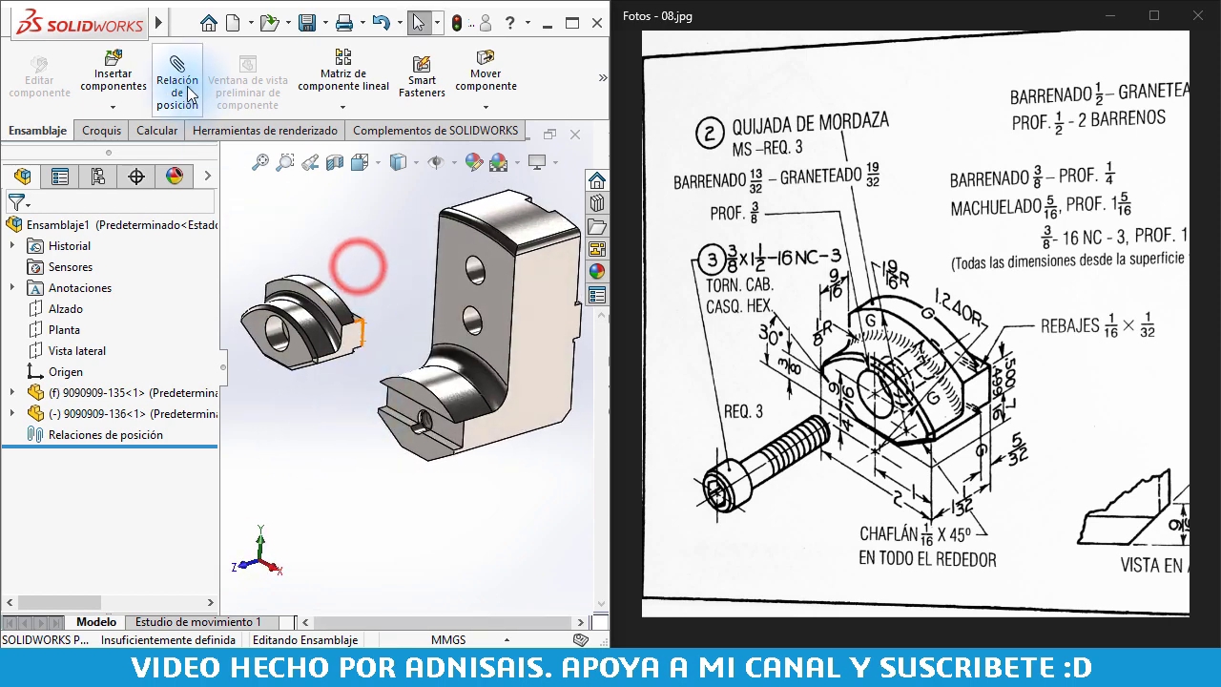
{"action": "scroll", "coordinate": [448, 439], "scroll_direction": "down", "scroll_amount": 2}
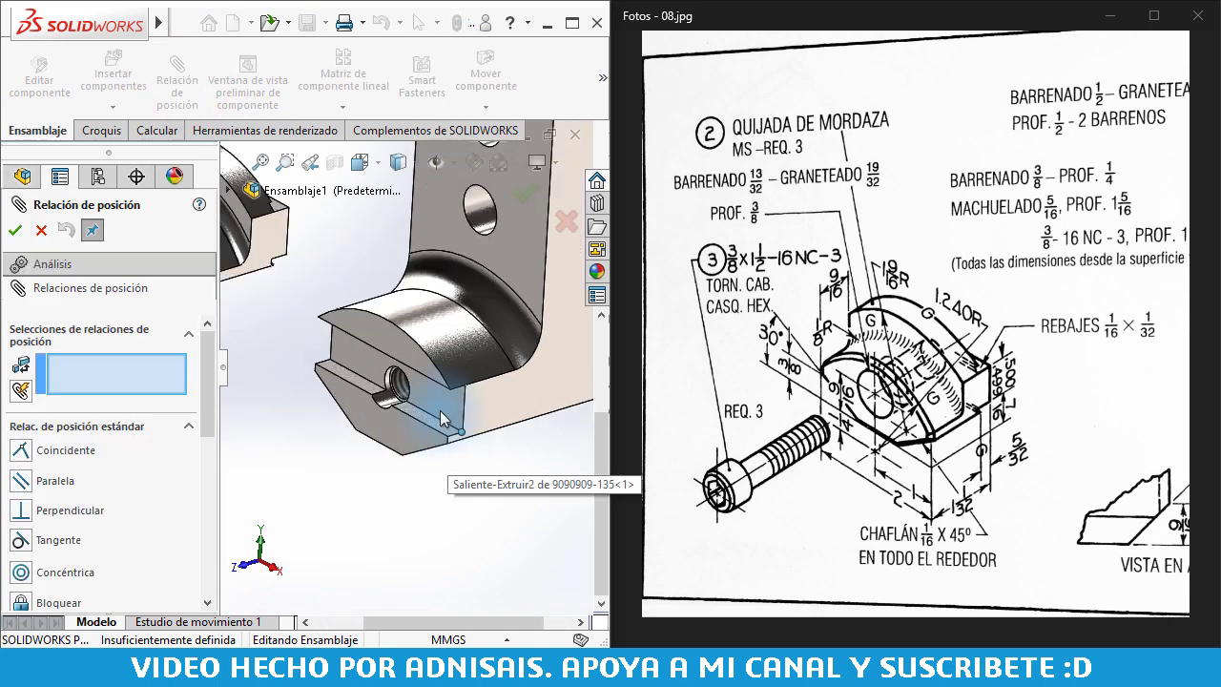
{"action": "left_click", "coordinate": [441, 408]}
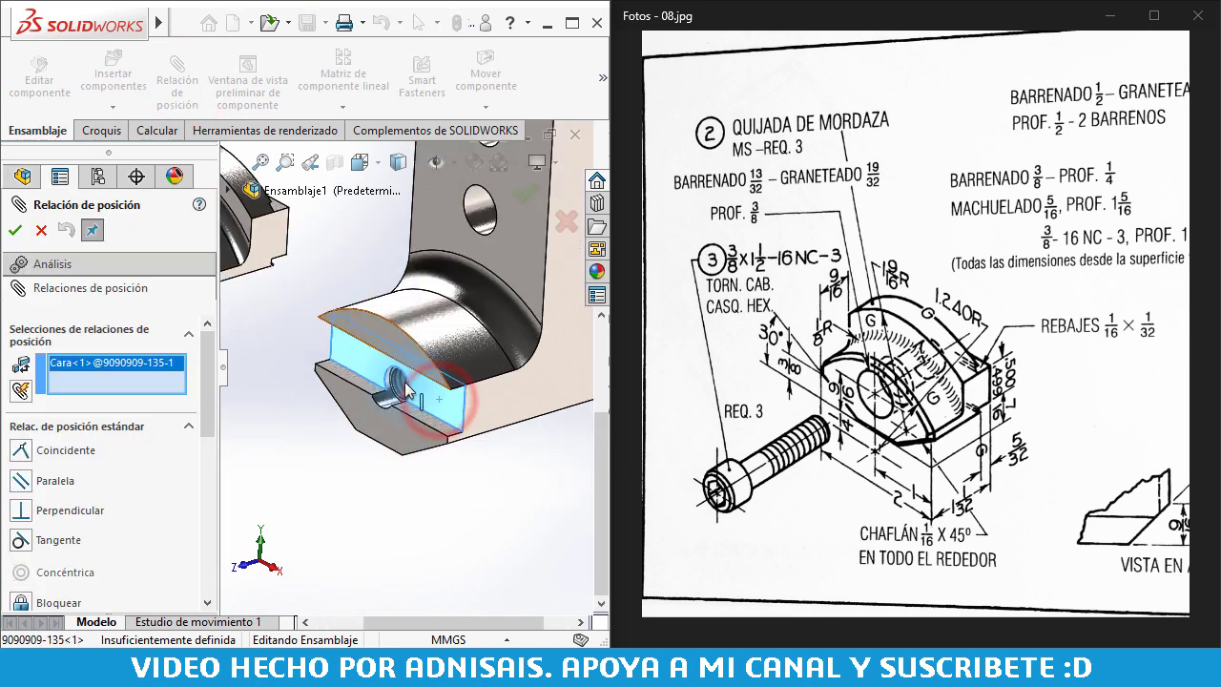
{"action": "mouse_move", "coordinate": [441, 408]}
{"action": "middle_mouse_down"}
{"action": "mouse_move", "coordinate": [366, 336]}
{"action": "mouse_move", "coordinate": [401, 358]}
{"action": "middle_mouse_up"}
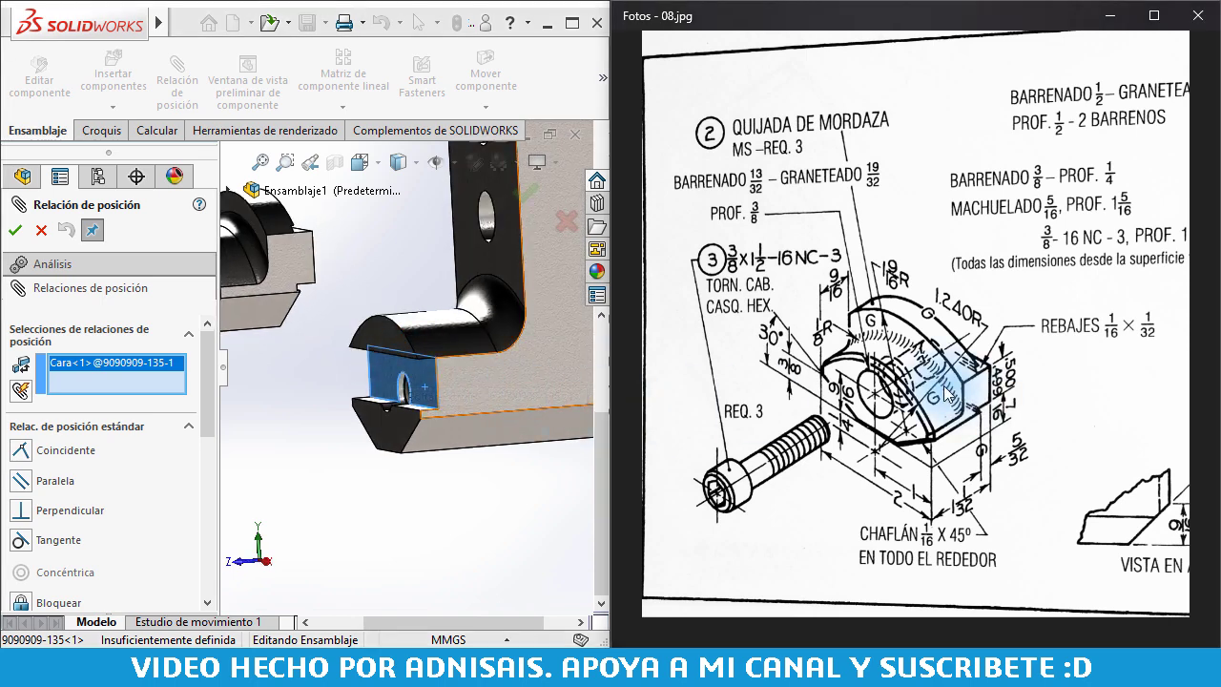
{"action": "mouse_move", "coordinate": [961, 404]}
{"action": "left_mouse_down"}
{"action": "mouse_move", "coordinate": [896, 386]}
{"action": "mouse_move", "coordinate": [537, 369]}
{"action": "left_mouse_up"}
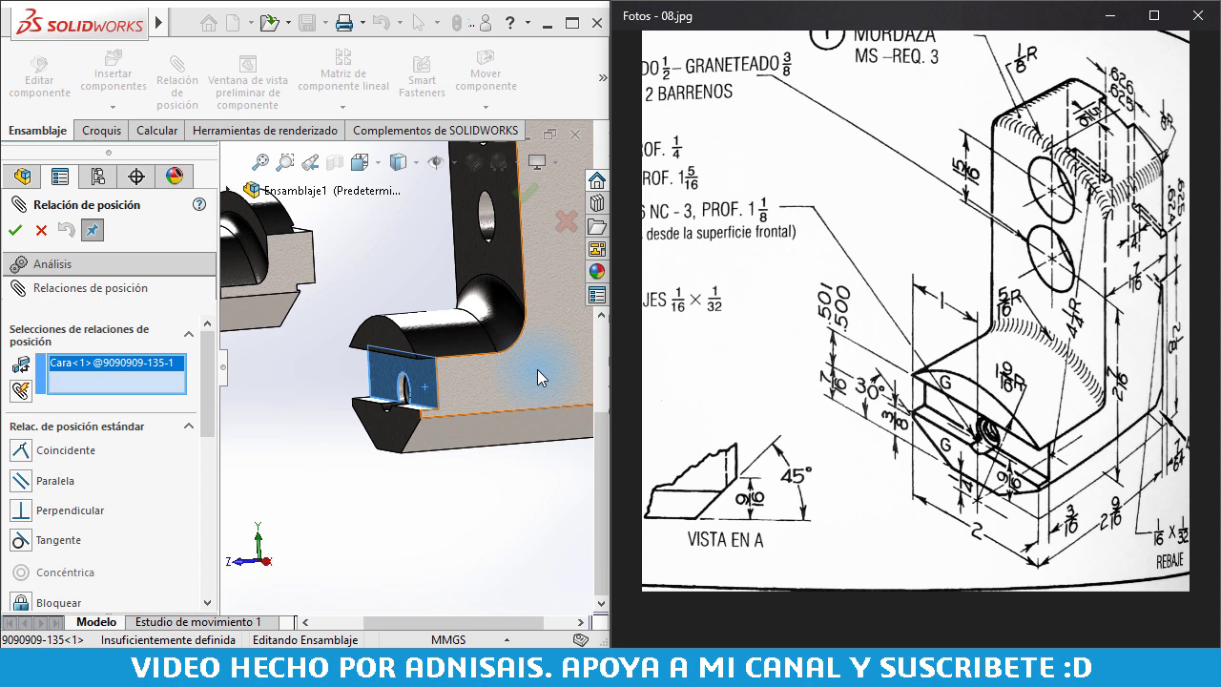
{"action": "mouse_move", "coordinate": [537, 369]}
{"action": "left_mouse_down"}
{"action": "mouse_move", "coordinate": [593, 365]}
{"action": "mouse_move", "coordinate": [749, 393]}
{"action": "left_mouse_up"}
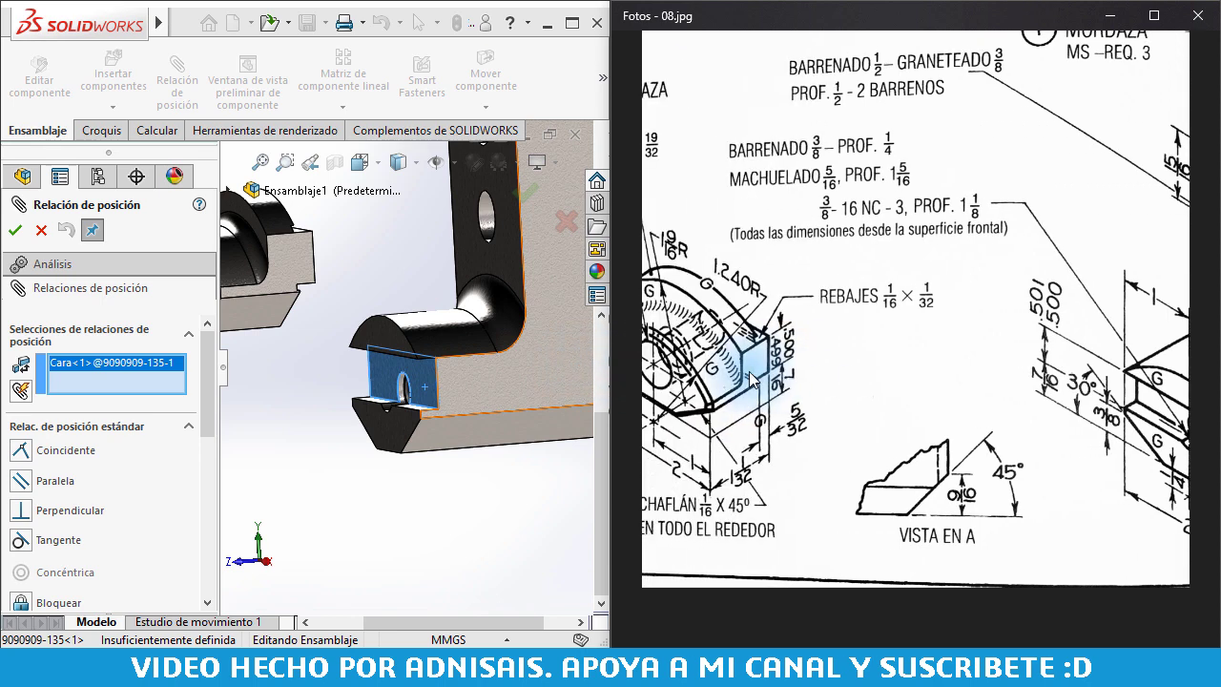
{"action": "left_click", "coordinate": [415, 372]}
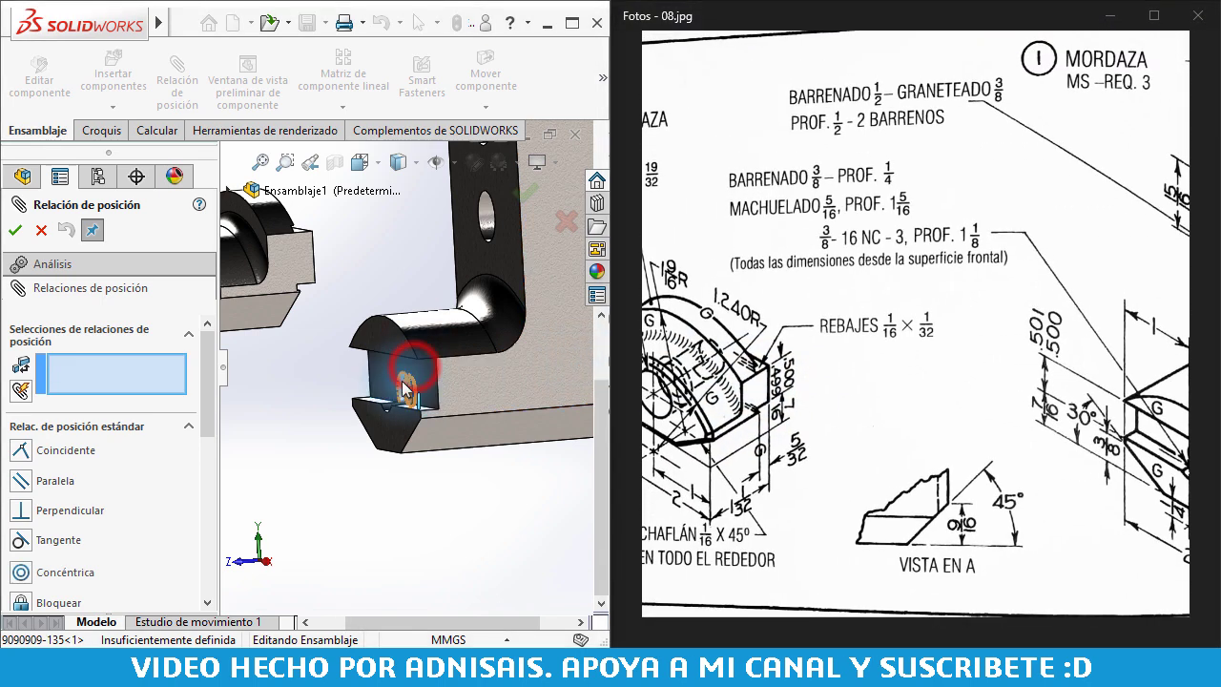
{"action": "scroll", "coordinate": [410, 367], "scroll_direction": "up", "scroll_amount": 3}
{"action": "scroll", "coordinate": [401, 362], "scroll_direction": "down", "scroll_amount": 4}
{"action": "left_click", "coordinate": [398, 351]}
{"action": "middle_click_drag", "start_coordinate": [397, 351], "coordinate": [408, 260]}
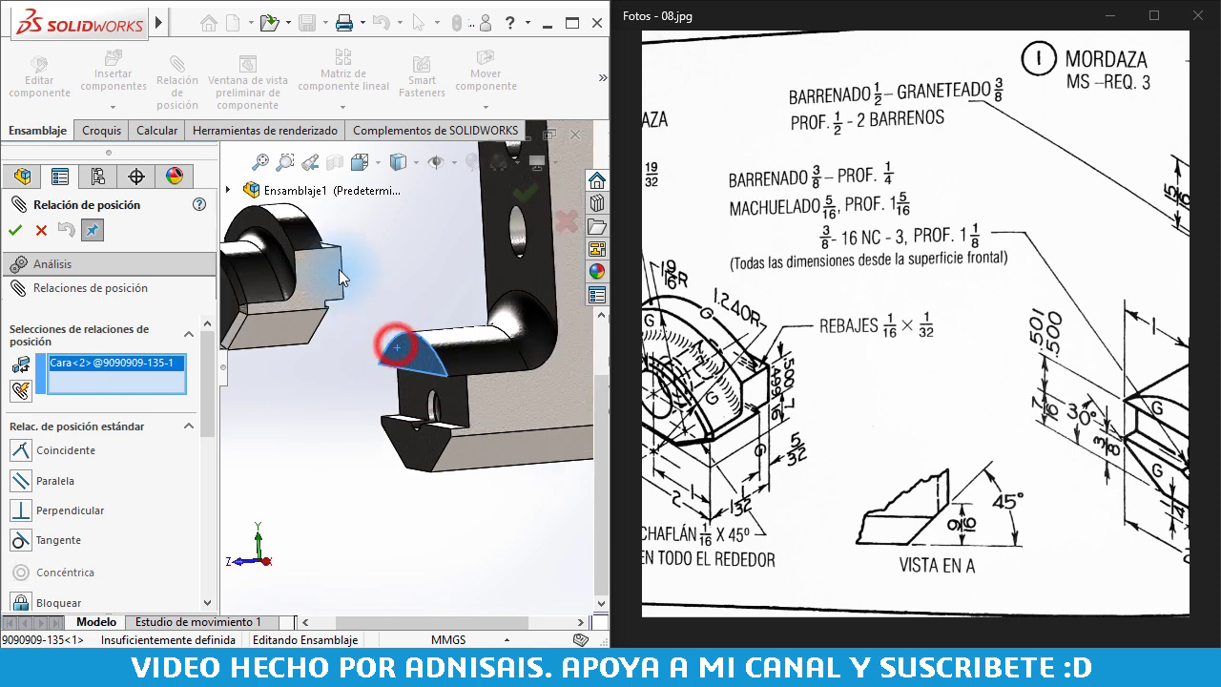
{"action": "scroll", "coordinate": [408, 261], "scroll_direction": "down", "scroll_amount": 3}
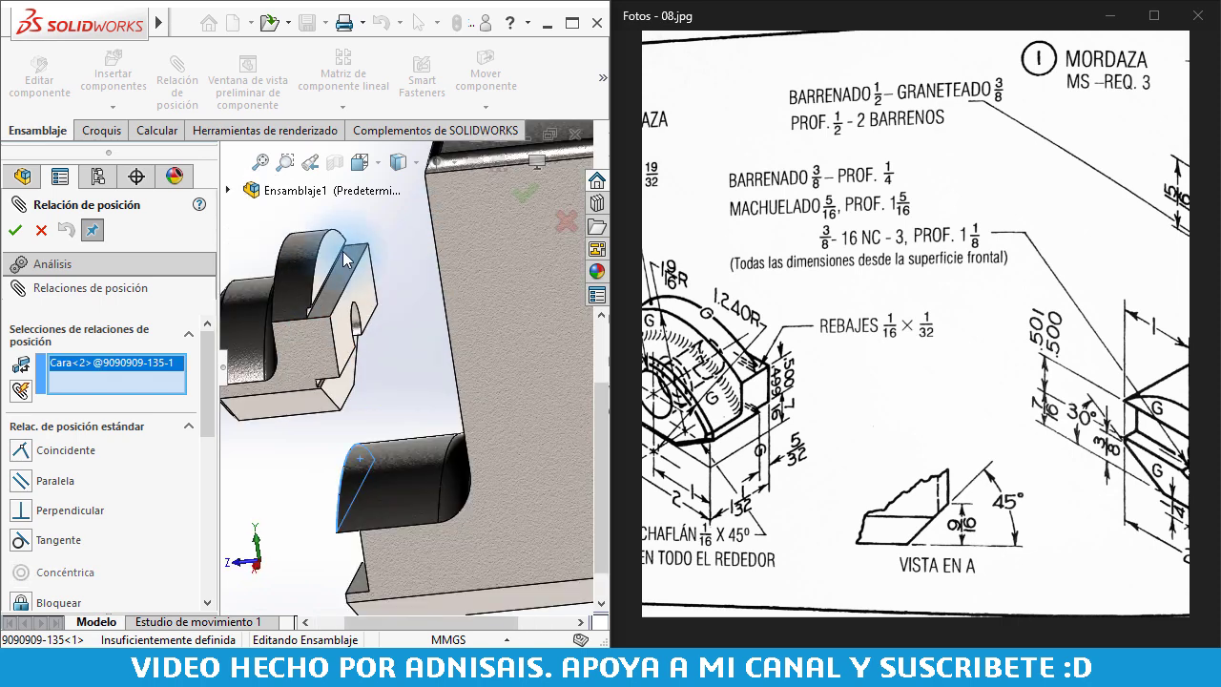
{"action": "left_click", "coordinate": [333, 253]}
{"action": "left_click", "coordinate": [573, 268]}
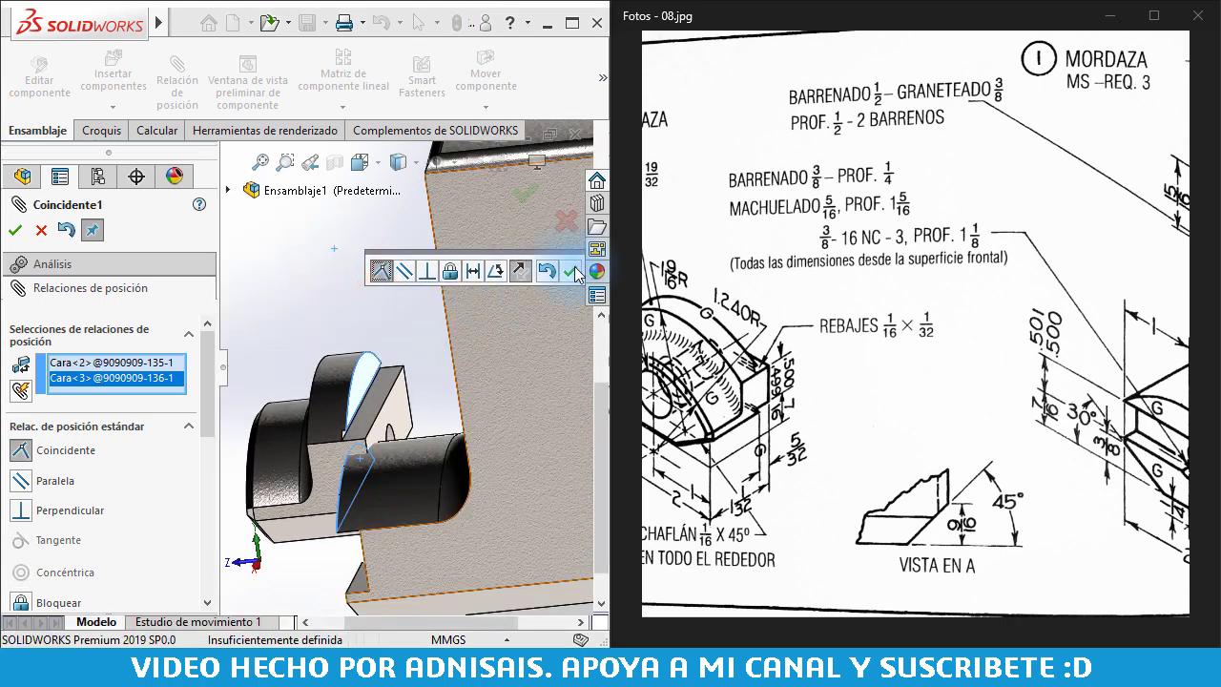
Add a second coincident mate between another pair of jaw and body faces
{"action": "scroll", "coordinate": [475, 370], "scroll_direction": "up", "scroll_amount": 2}
{"action": "mouse_move", "coordinate": [475, 370]}
{"action": "middle_mouse_down"}
{"action": "mouse_move", "coordinate": [437, 391]}
{"action": "mouse_move", "coordinate": [794, 476]}
{"action": "middle_mouse_up"}
{"action": "scroll", "coordinate": [846, 482], "scroll_direction": "up", "scroll_amount": 2}
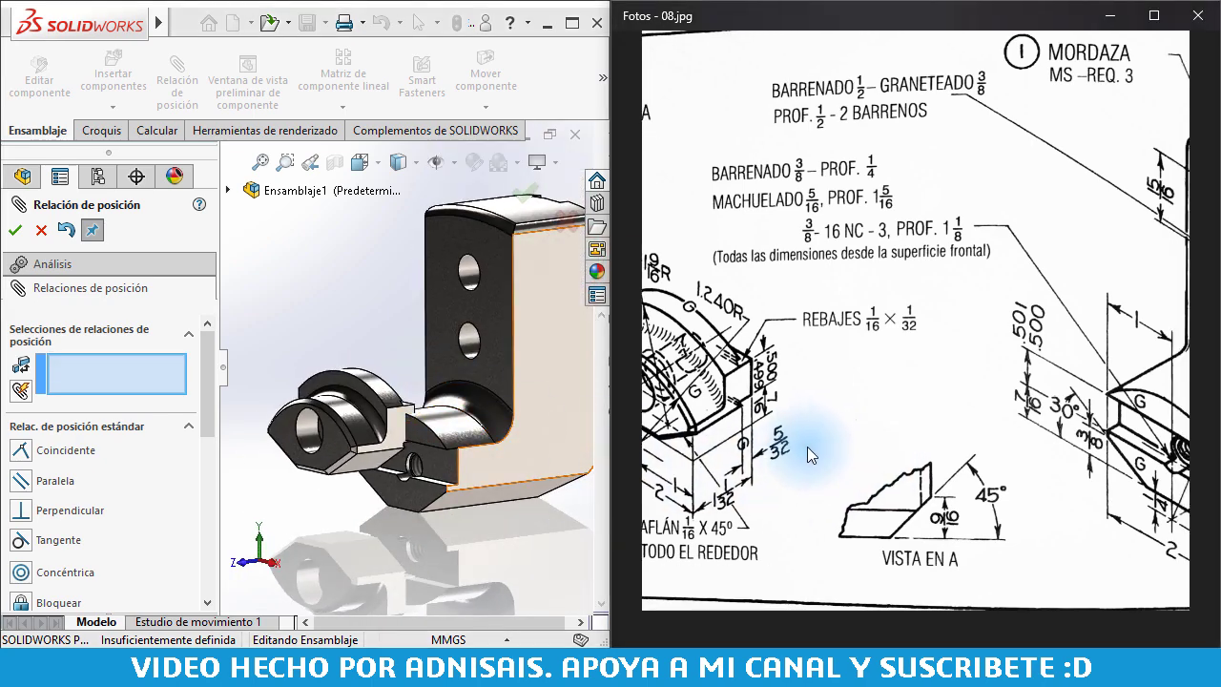
{"action": "scroll", "coordinate": [787, 458], "scroll_direction": "down", "scroll_amount": 2}
{"action": "left_click", "coordinate": [493, 454]}
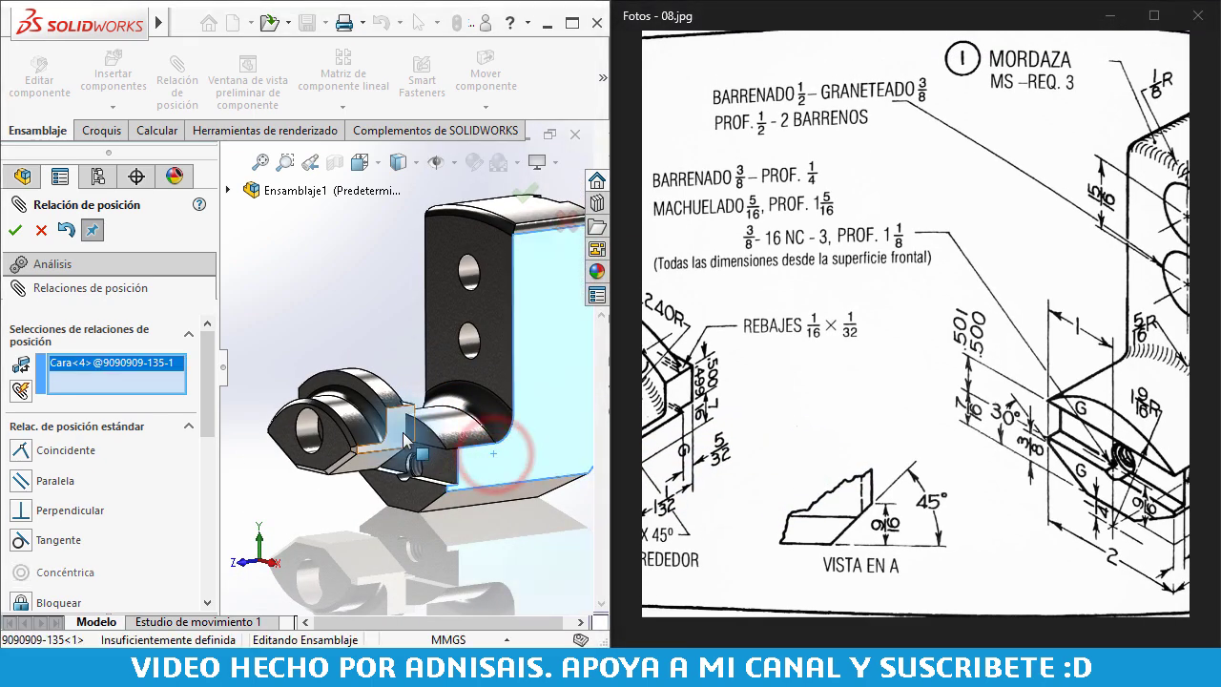
{"action": "left_click", "coordinate": [404, 437]}
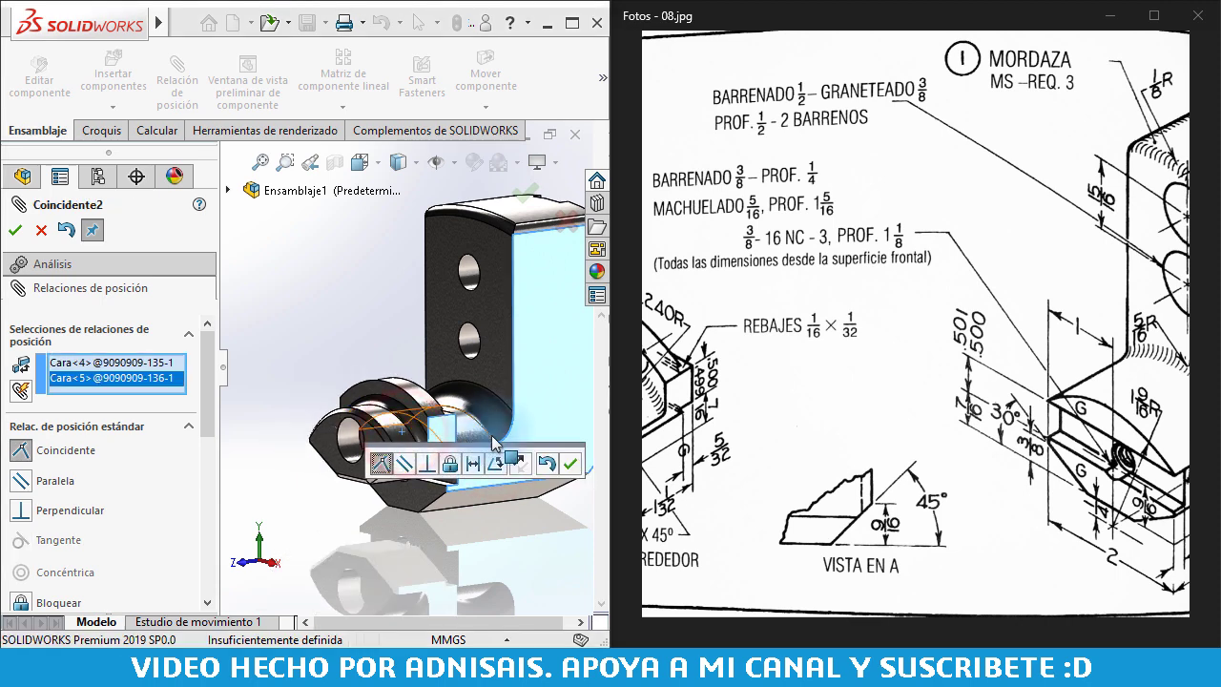
{"action": "left_click", "coordinate": [576, 464]}
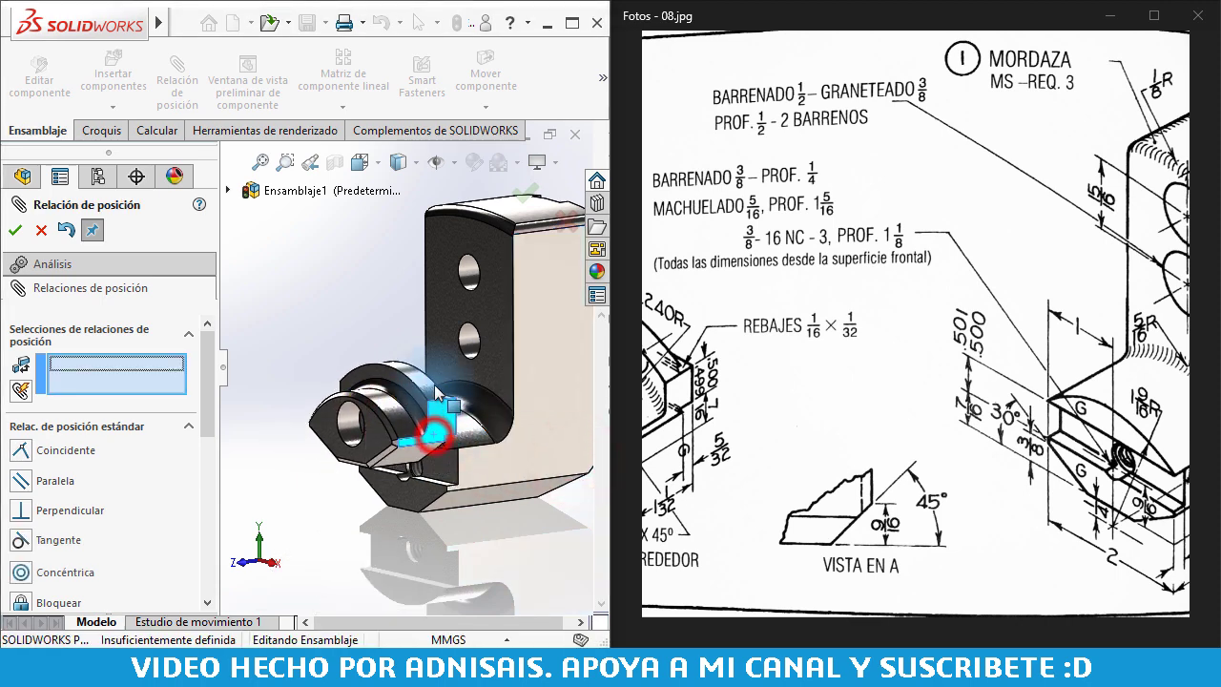
Make the jaw's bore concentric with the body's threaded hole
{"action": "scroll", "coordinate": [354, 369], "scroll_direction": "down", "scroll_amount": 5}
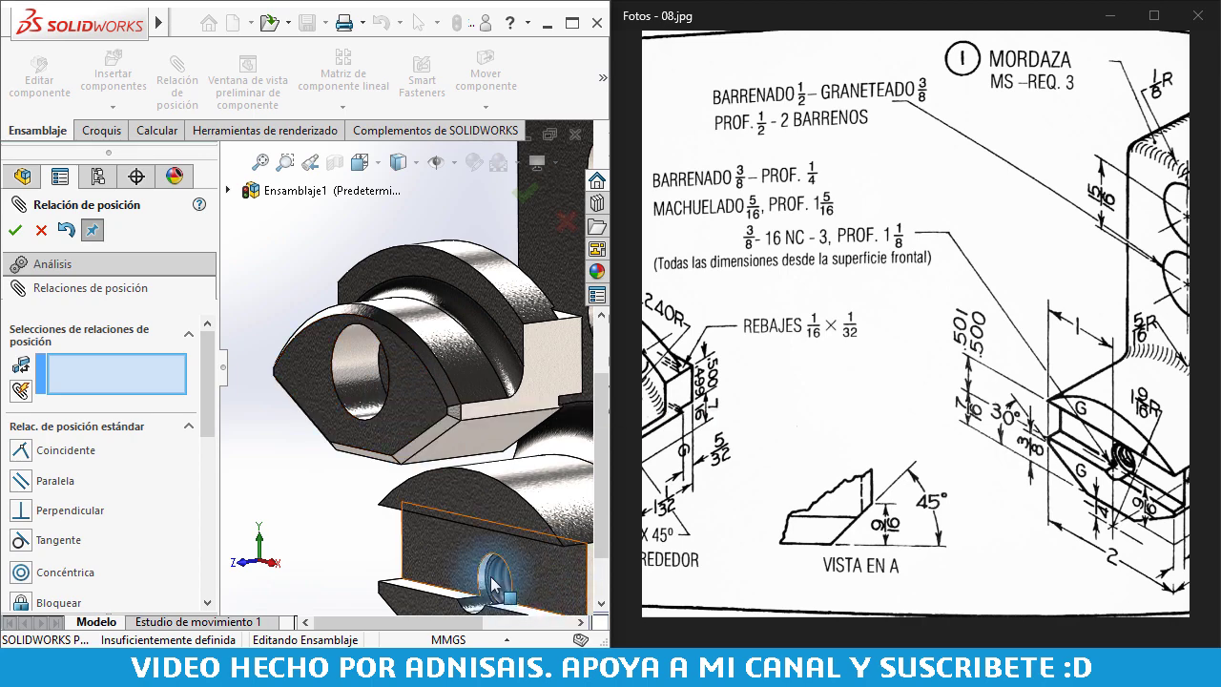
{"action": "left_click", "coordinate": [499, 589]}
{"action": "middle_click_drag", "start_coordinate": [499, 588], "coordinate": [380, 391]}
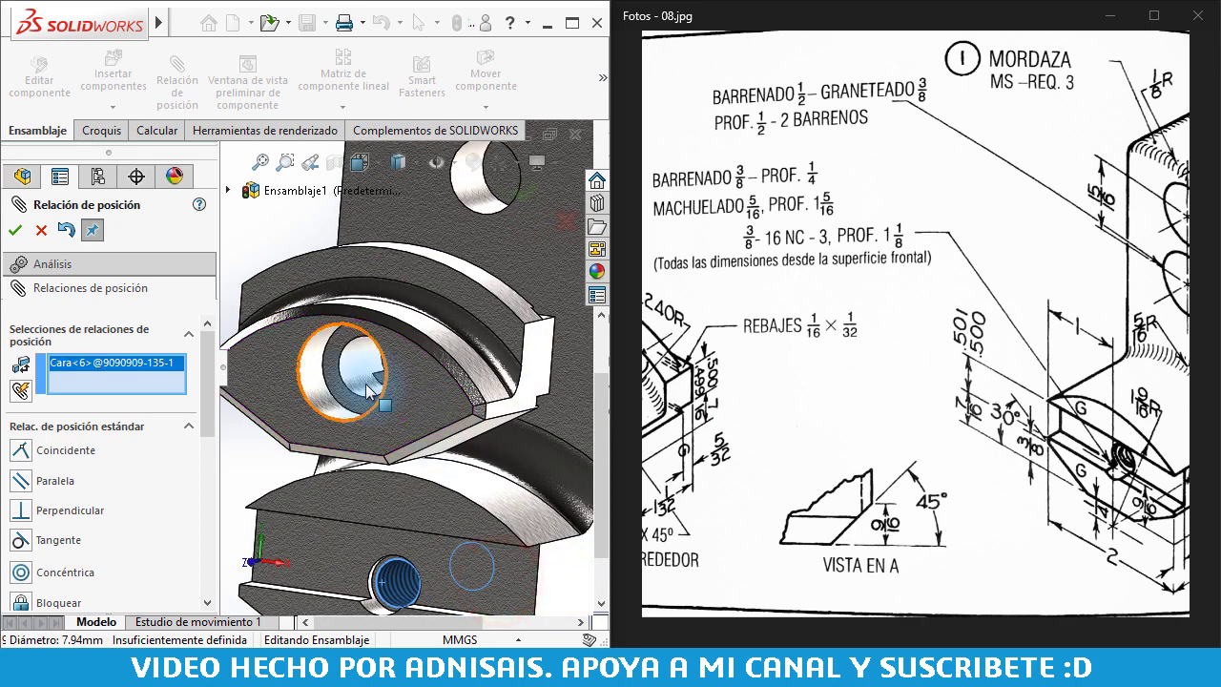
{"action": "left_click", "coordinate": [359, 375]}
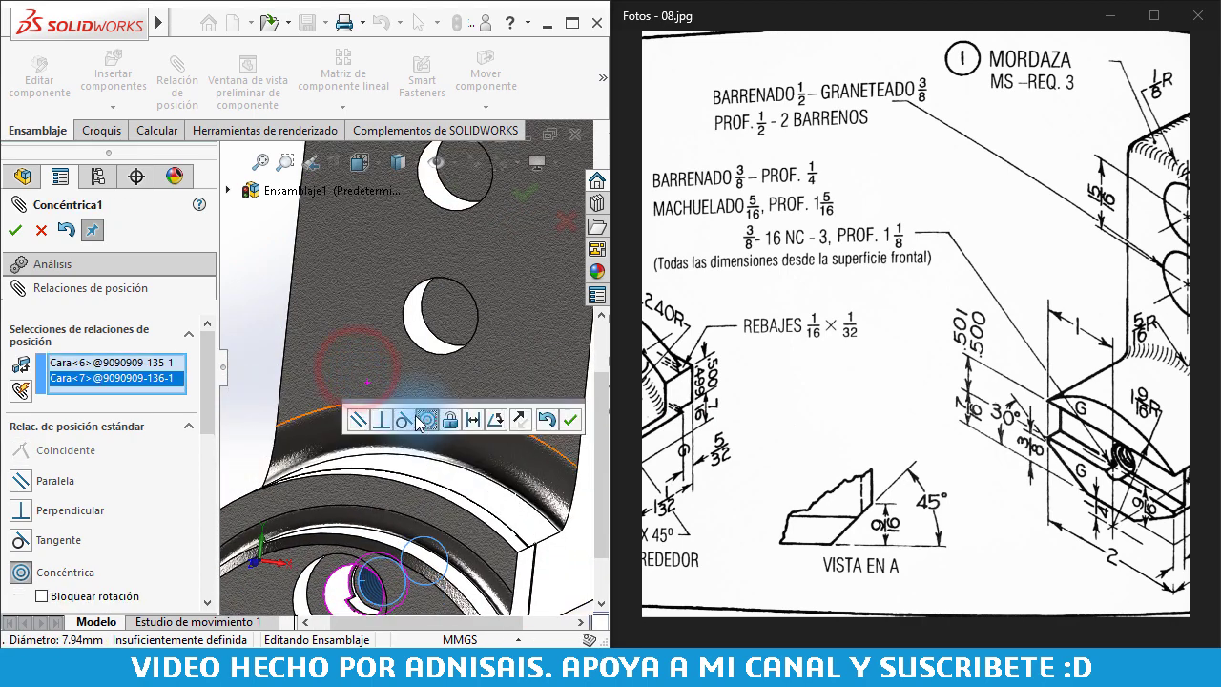
{"action": "left_click", "coordinate": [566, 420]}
{"action": "scroll", "coordinate": [476, 419], "scroll_direction": "down", "scroll_amount": 5}
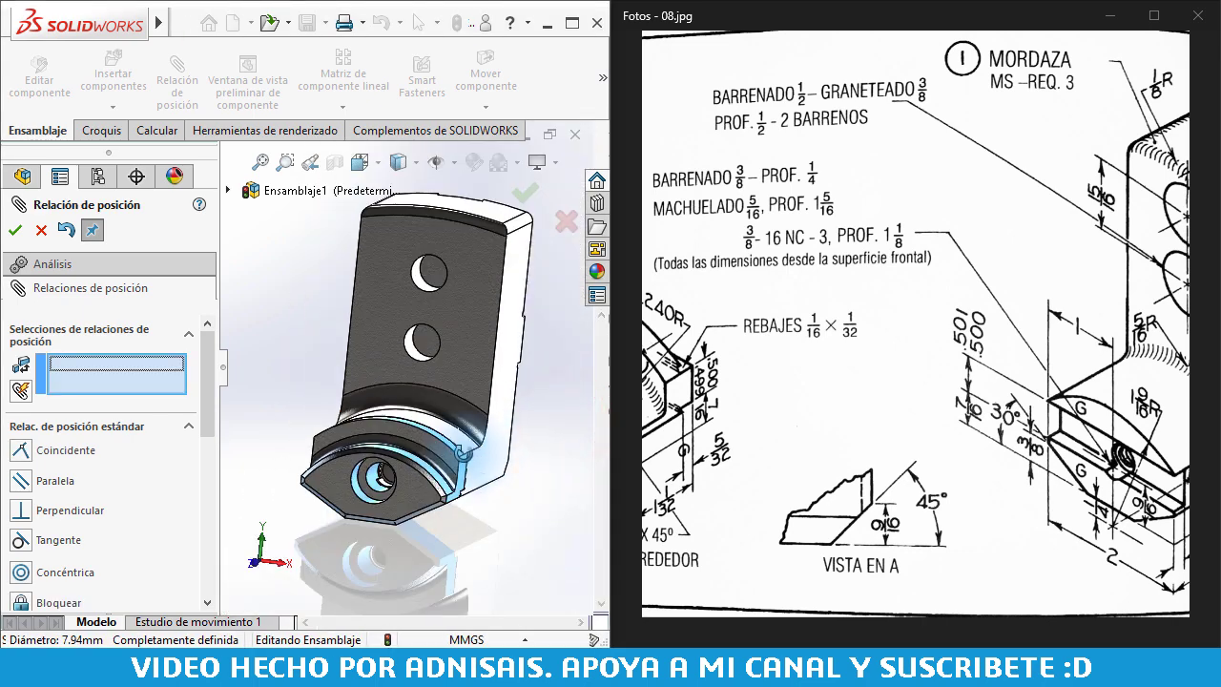
{"action": "mouse_move", "coordinate": [477, 420]}
{"action": "middle_mouse_down"}
{"action": "mouse_move", "coordinate": [392, 453]}
{"action": "mouse_move", "coordinate": [448, 449]}
{"action": "middle_mouse_up"}
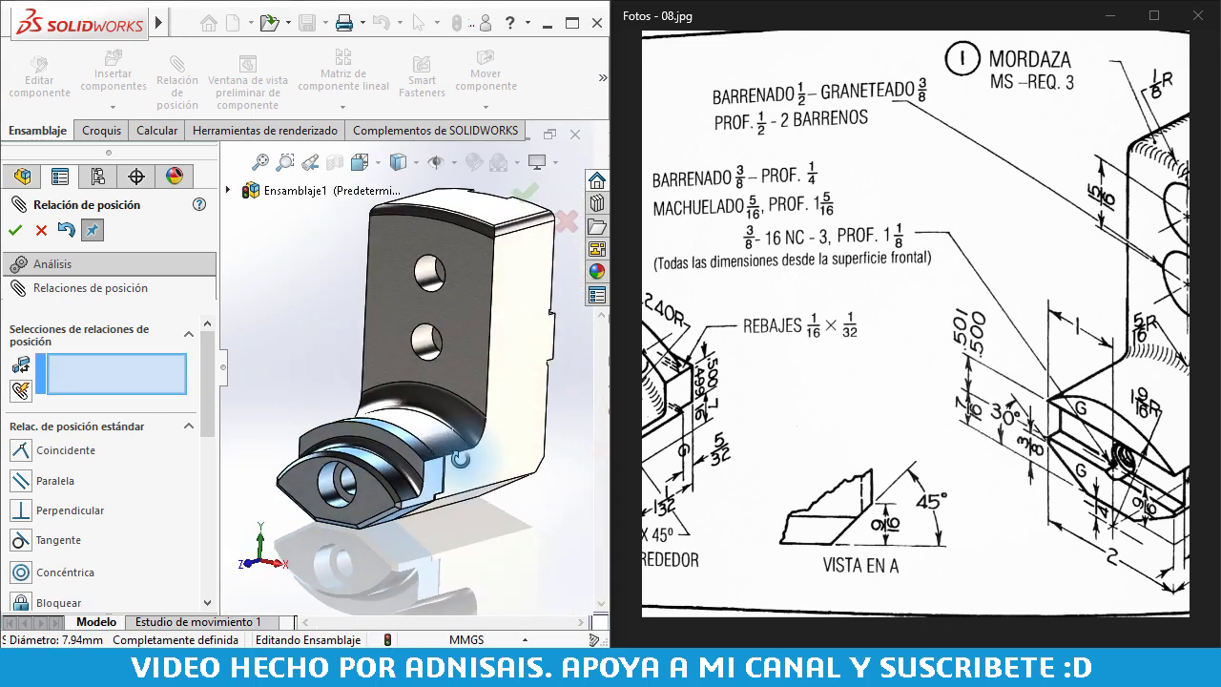
Close the mate tool and suppress the Coincidente1 mate
{"action": "left_click", "coordinate": [17, 231]}
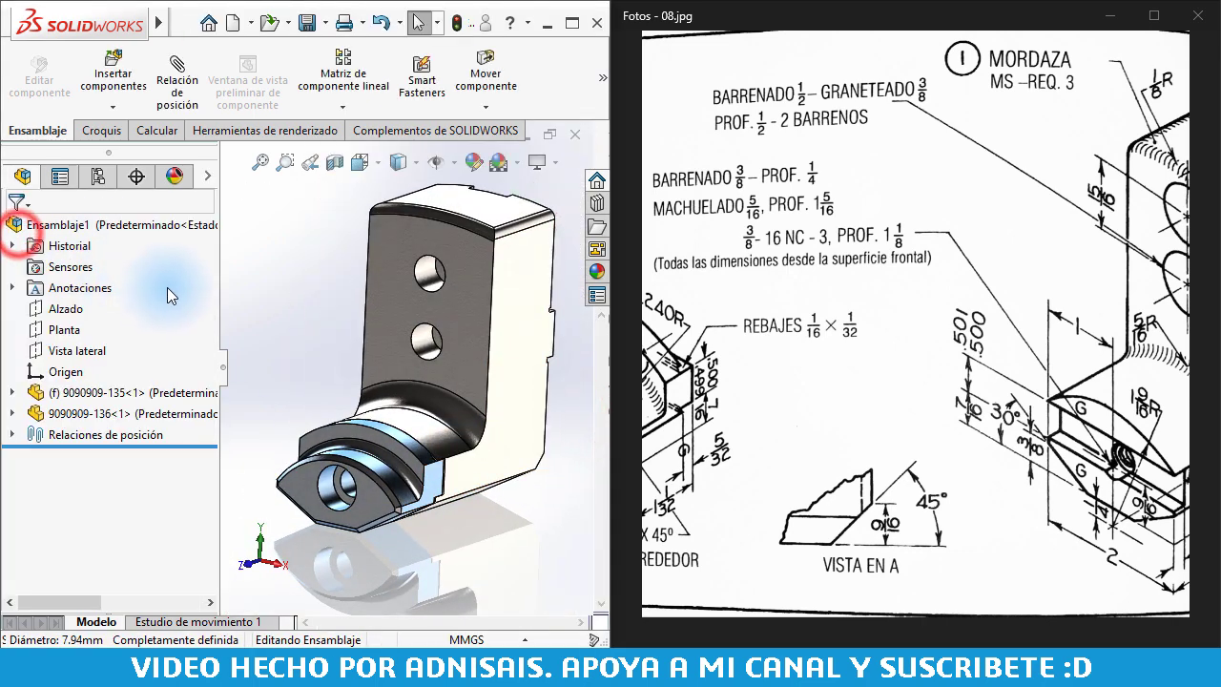
{"action": "left_click", "coordinate": [12, 435]}
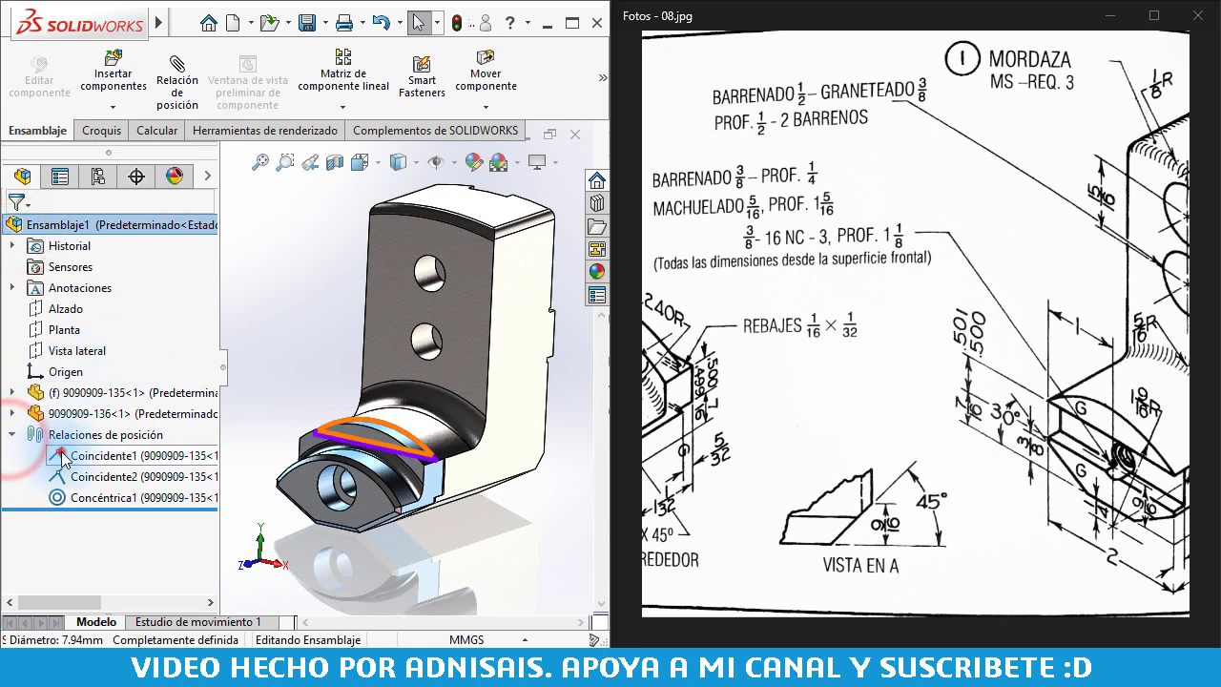
{"action": "left_click", "coordinate": [62, 456]}
{"action": "left_click", "coordinate": [107, 395]}
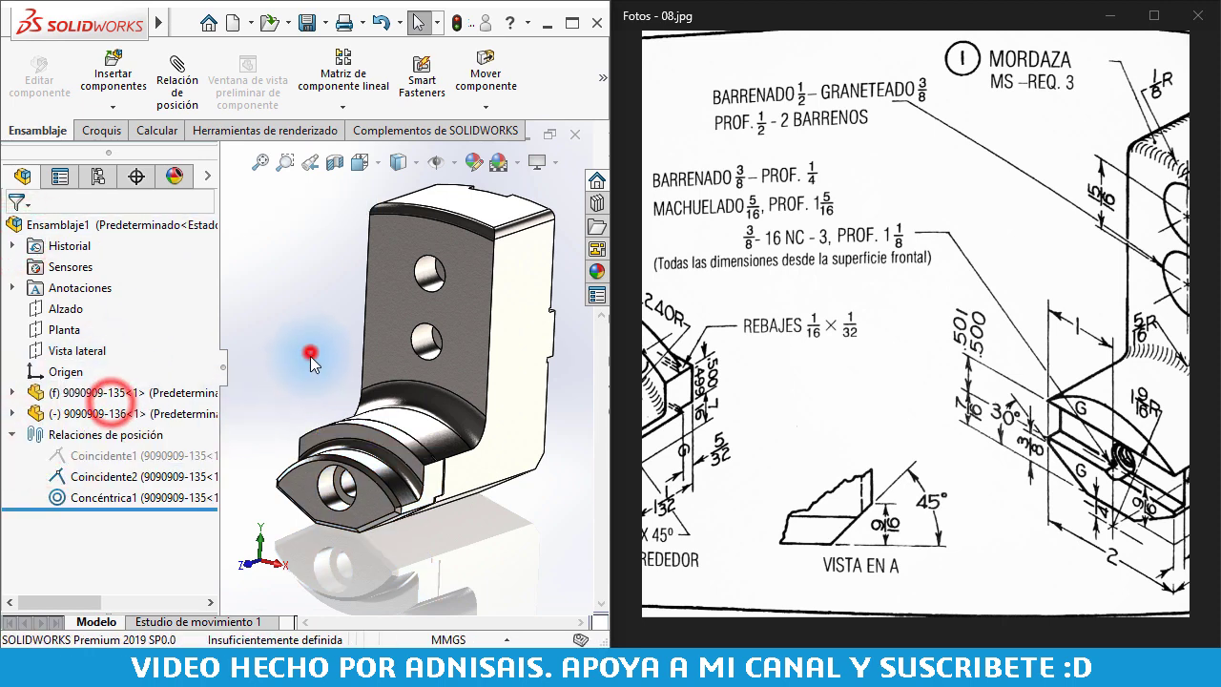
Swing the jaw about its hole axis and check it against the QUIJADA DE MORDAZA drawing
{"action": "middle_click_drag", "start_coordinate": [312, 361], "coordinate": [347, 403]}
{"action": "mouse_move", "coordinate": [329, 410]}
{"action": "left_mouse_down"}
{"action": "mouse_move", "coordinate": [303, 498]}
{"action": "mouse_move", "coordinate": [290, 380]}
{"action": "left_mouse_up"}
{"action": "left_click", "coordinate": [290, 380]}
{"action": "mouse_move", "coordinate": [290, 380]}
{"action": "middle_mouse_down"}
{"action": "mouse_move", "coordinate": [390, 447]}
{"action": "mouse_move", "coordinate": [413, 485]}
{"action": "middle_mouse_up"}
{"action": "middle_click_drag", "start_coordinate": [311, 316], "coordinate": [300, 305]}
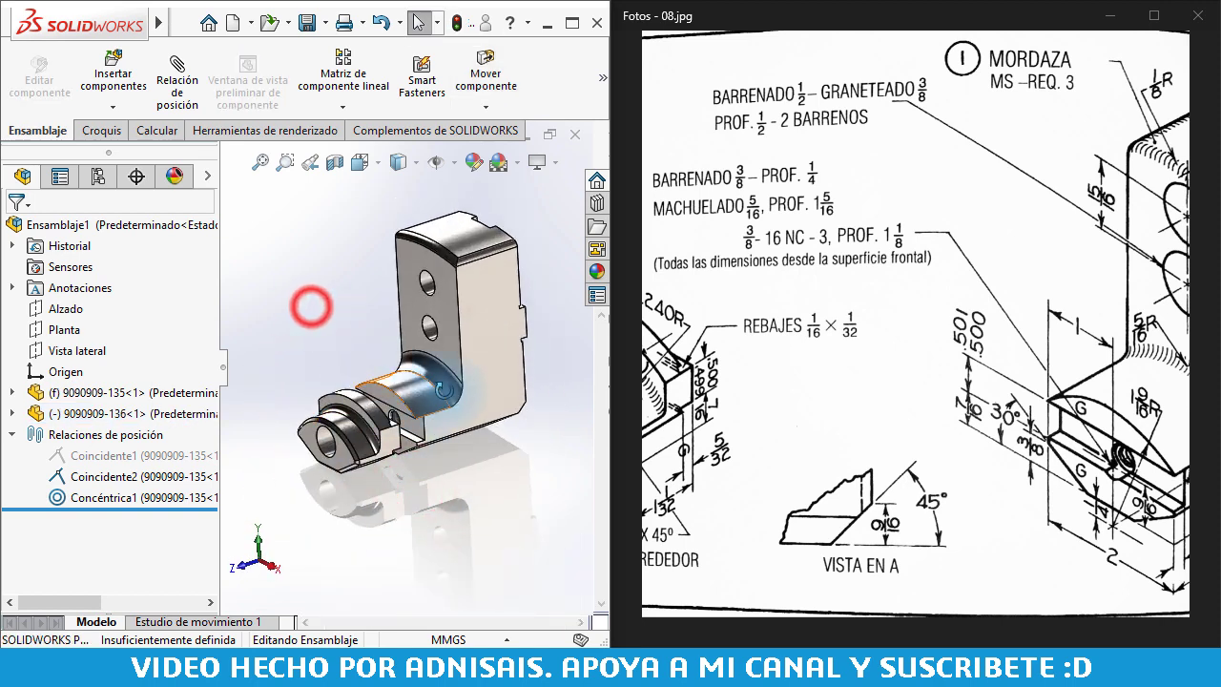
{"action": "left_click_drag", "start_coordinate": [781, 374], "coordinate": [1103, 375]}
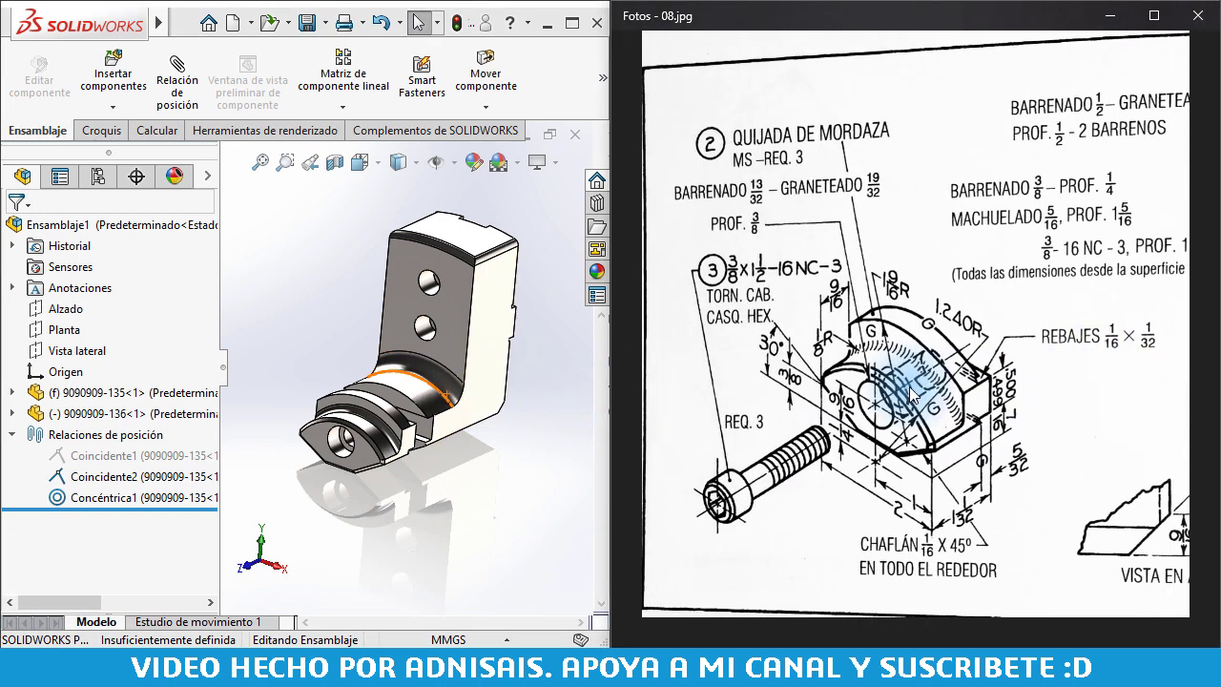
{"action": "left_click", "coordinate": [315, 240]}
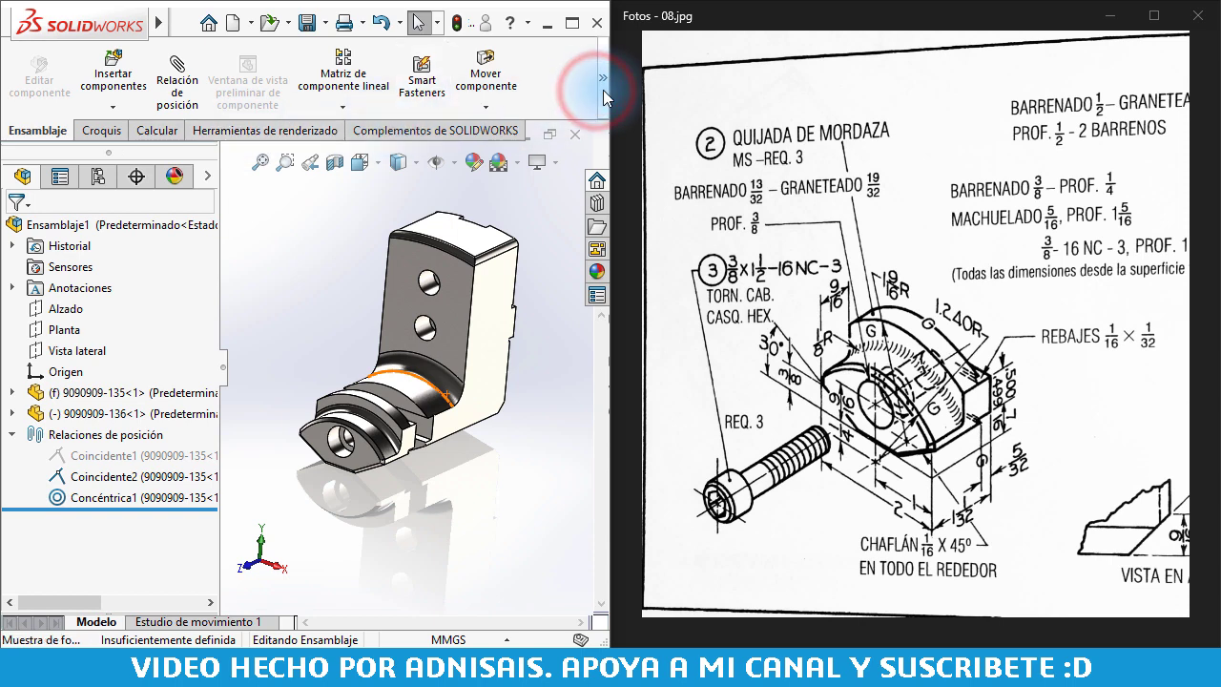
{"action": "left_click", "coordinate": [341, 231]}
{"action": "scroll", "coordinate": [337, 323], "scroll_direction": "down", "scroll_amount": 3}
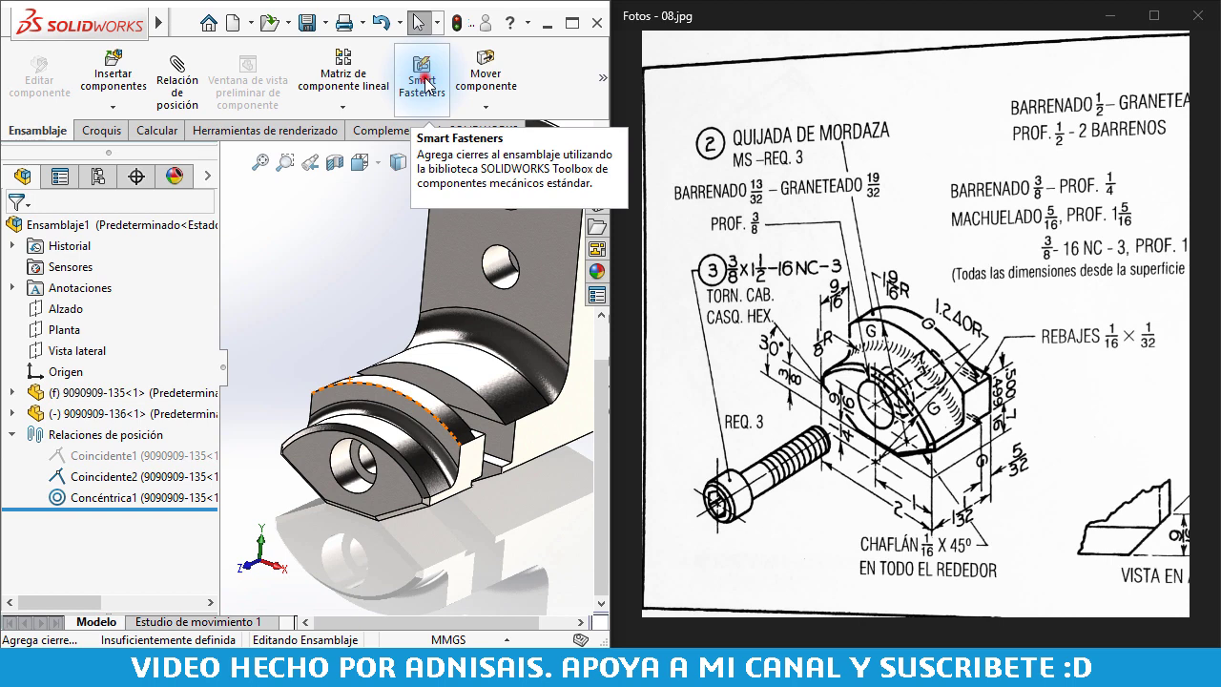
Add the Toolbox library from the Design Library and launch Smart Fasteners, accepting the warning
{"action": "left_click", "coordinate": [426, 84]}
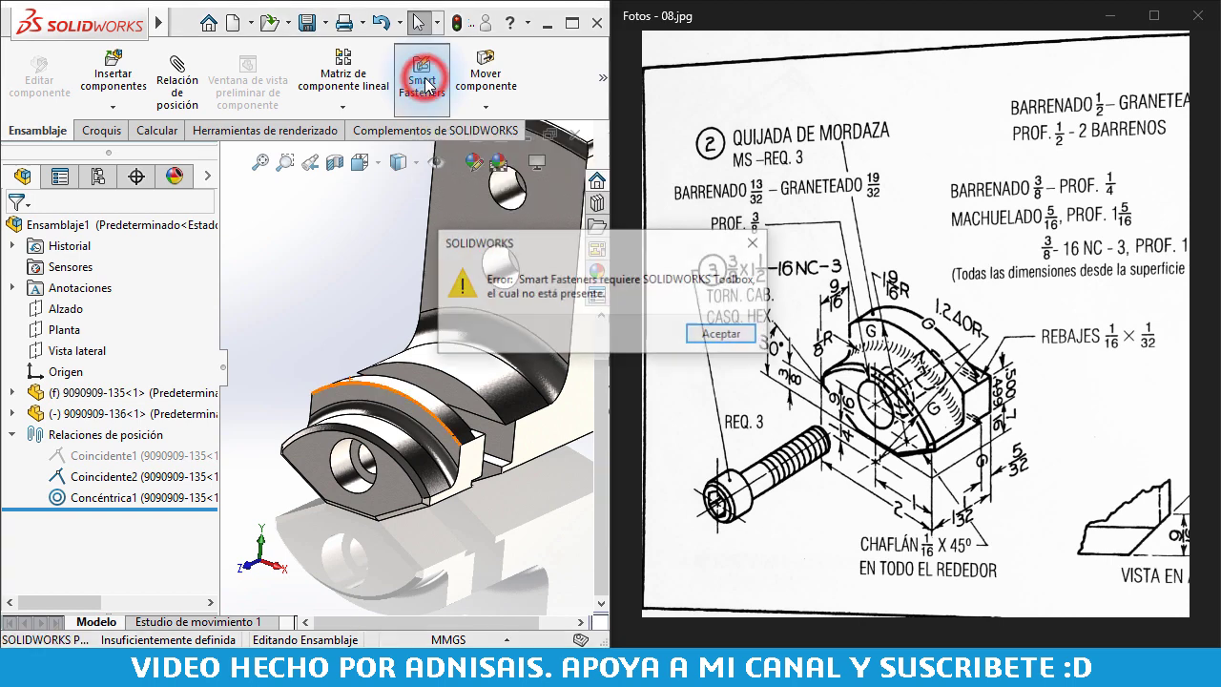
{"action": "left_click", "coordinate": [721, 336]}
{"action": "left_click", "coordinate": [369, 224]}
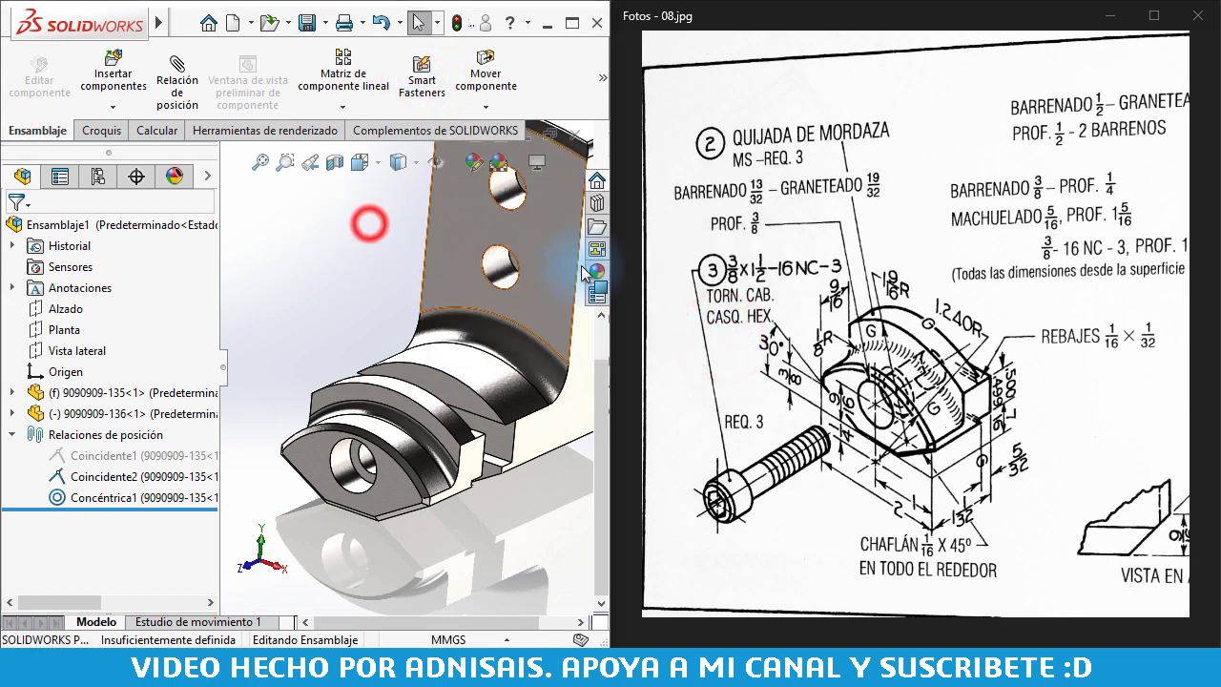
{"action": "left_click", "coordinate": [597, 203]}
{"action": "left_click", "coordinate": [499, 232]}
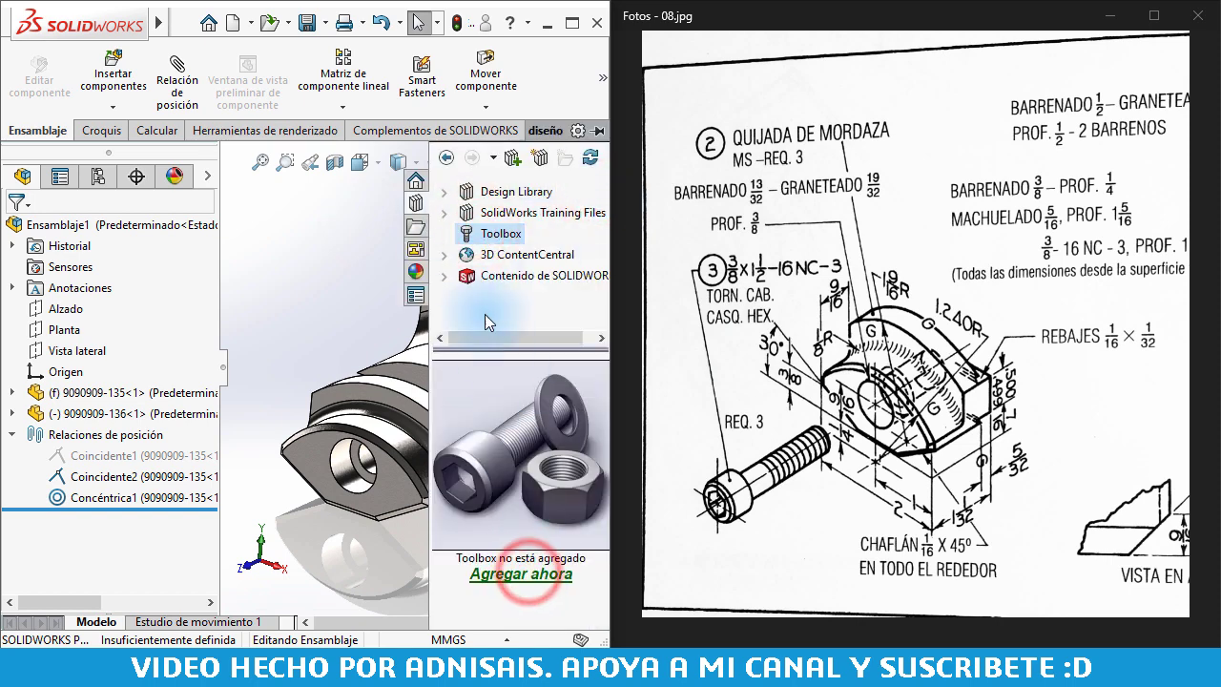
{"action": "left_click", "coordinate": [325, 249]}
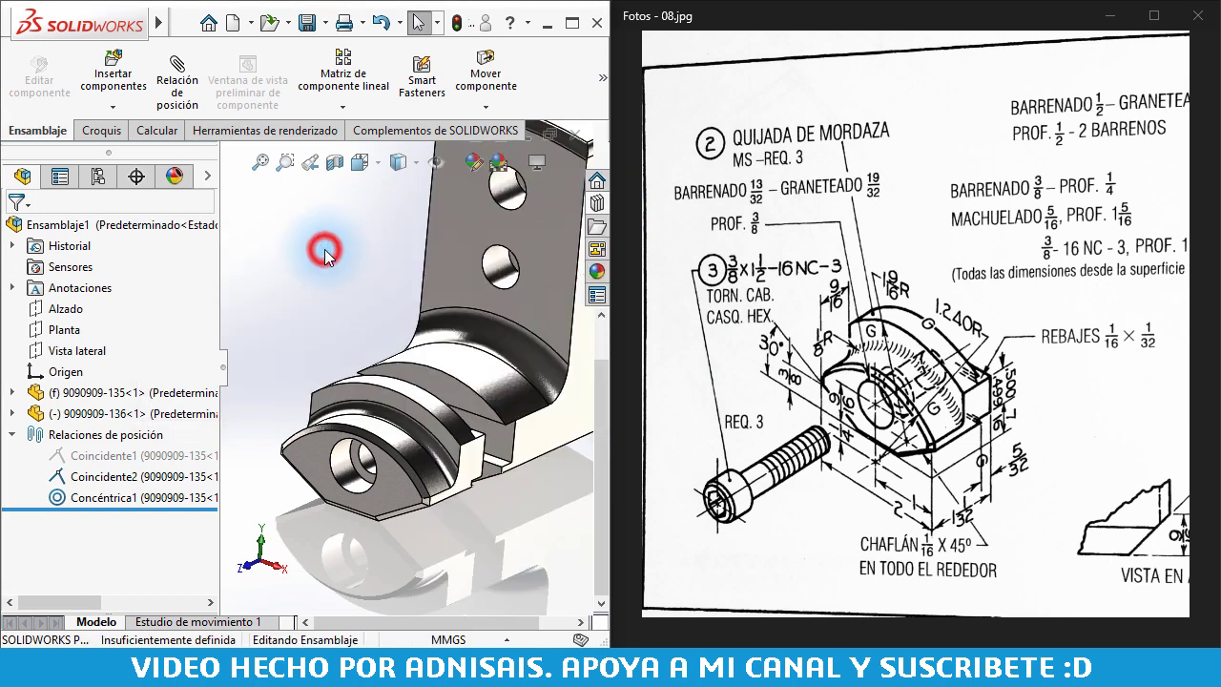
{"action": "left_click", "coordinate": [402, 92]}
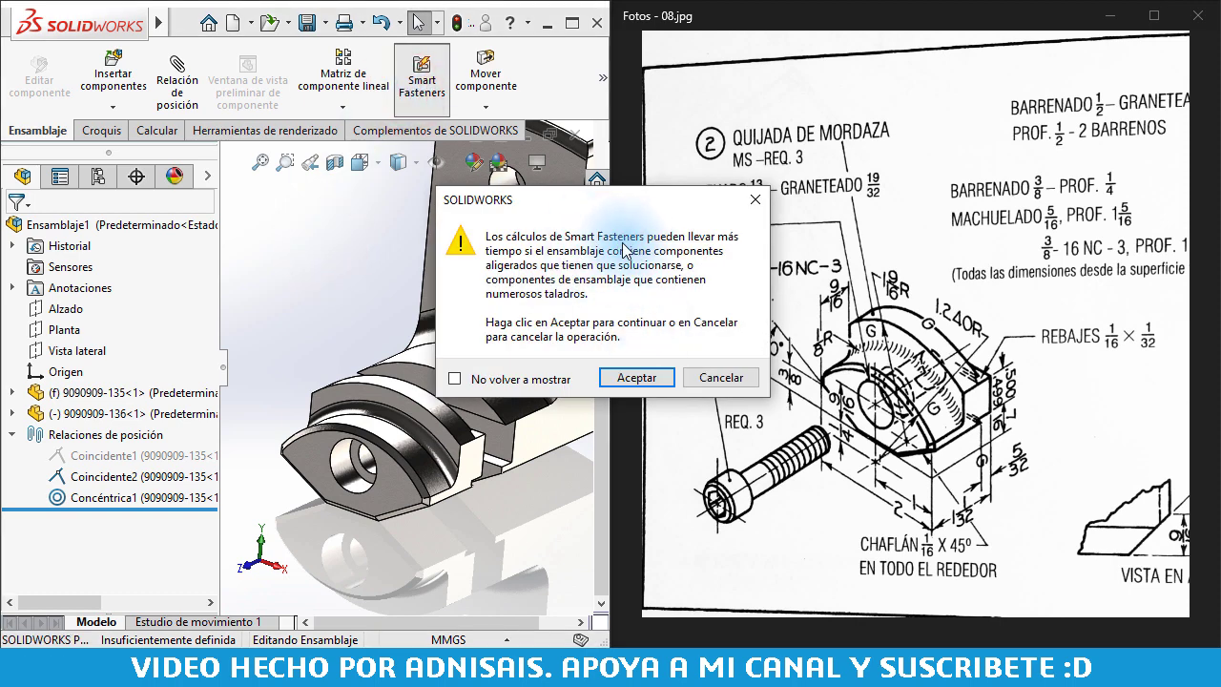
{"action": "left_click", "coordinate": [630, 377]}
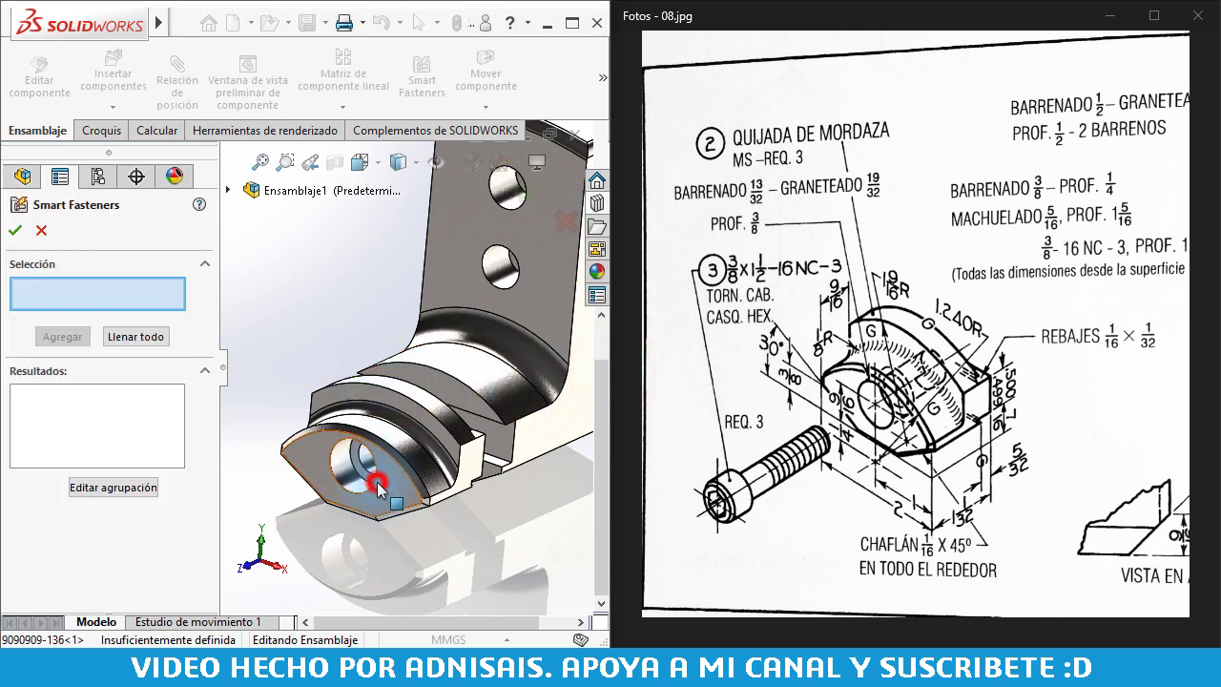
Insert a 3/8-16 socket head cap screw 1.5 long with schematic threads into the counterbore
{"action": "left_click", "coordinate": [319, 448]}
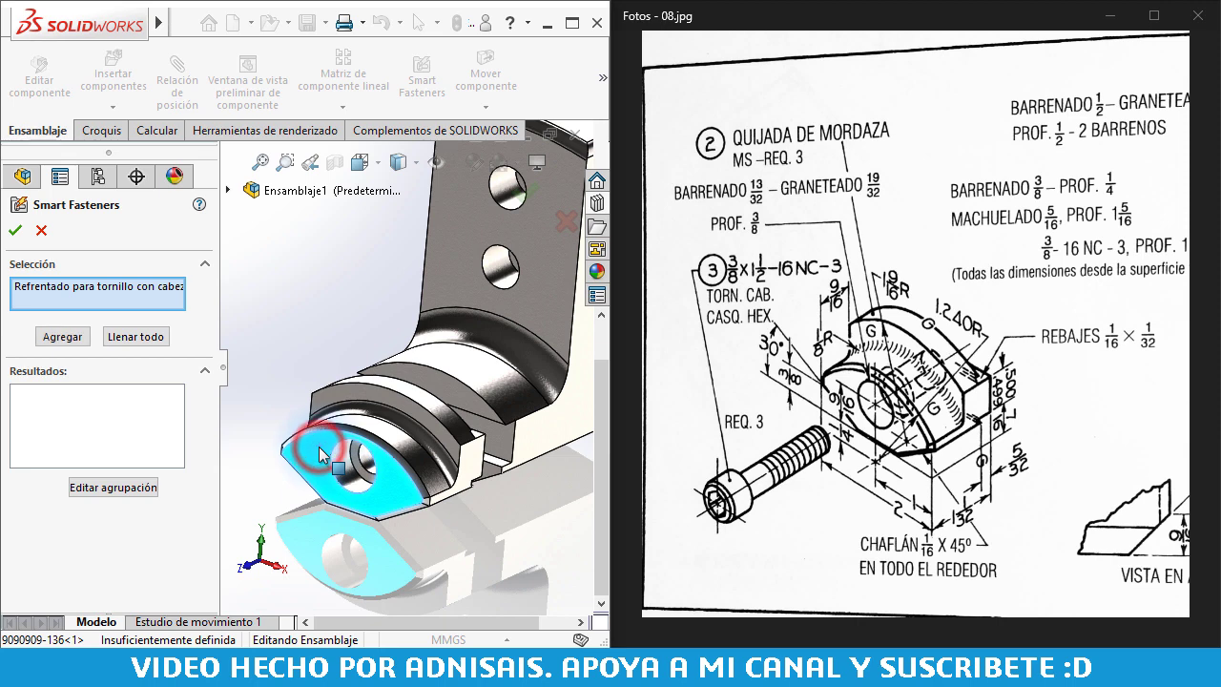
{"action": "left_click", "coordinate": [63, 336]}
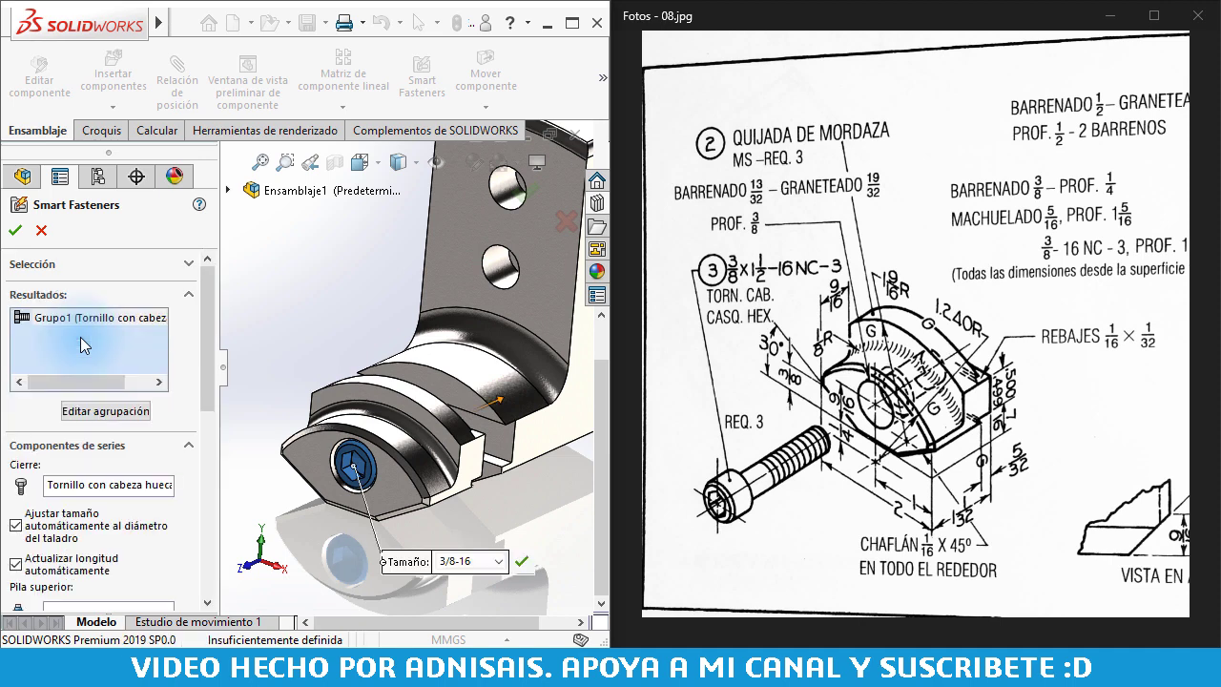
{"action": "left_click_drag", "start_coordinate": [206, 329], "coordinate": [205, 467]}
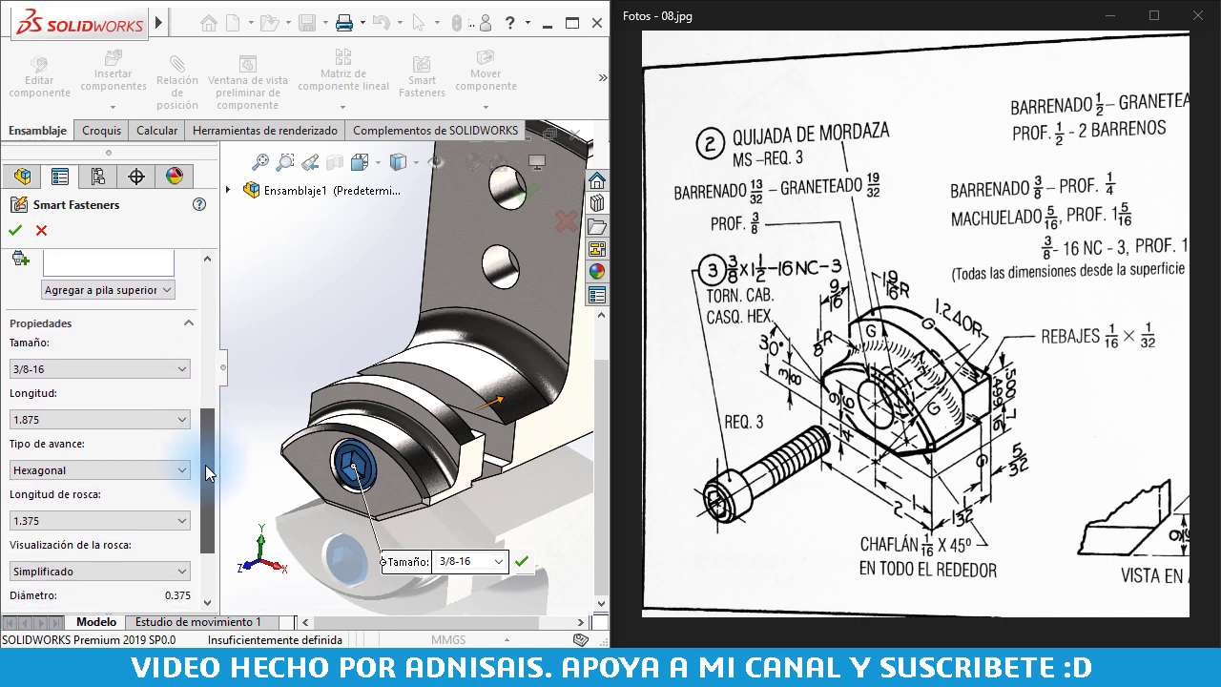
{"action": "left_click", "coordinate": [120, 422]}
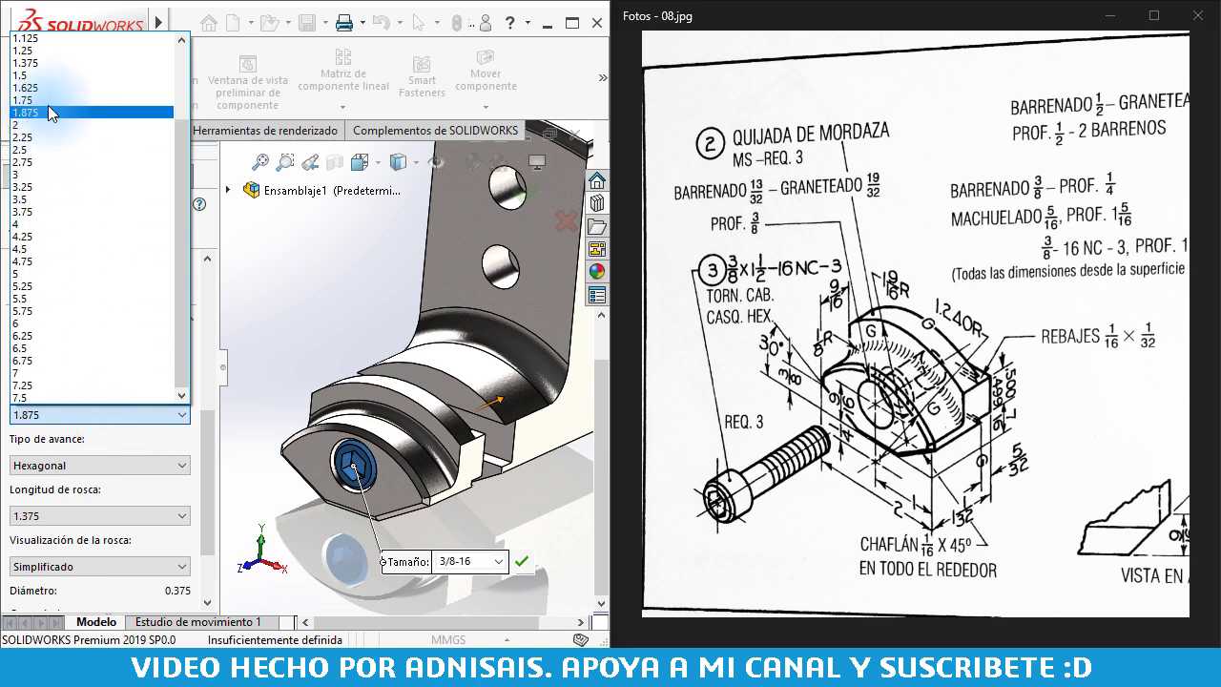
{"action": "left_click", "coordinate": [24, 75]}
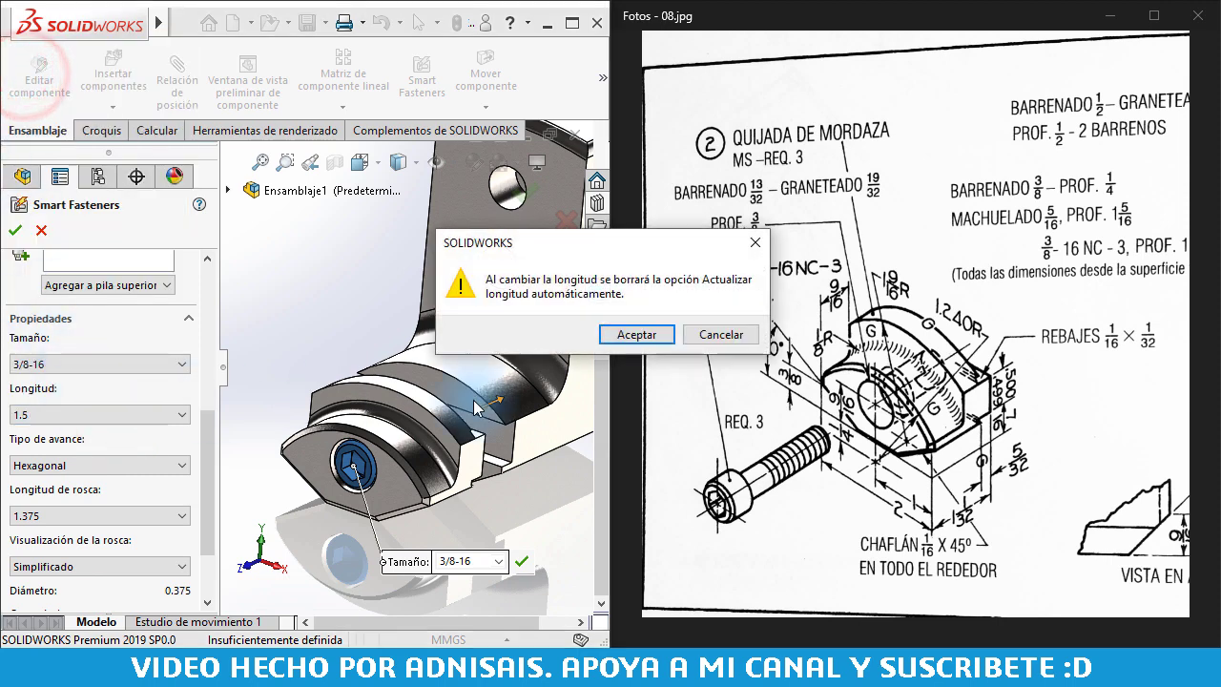
{"action": "left_click", "coordinate": [649, 336]}
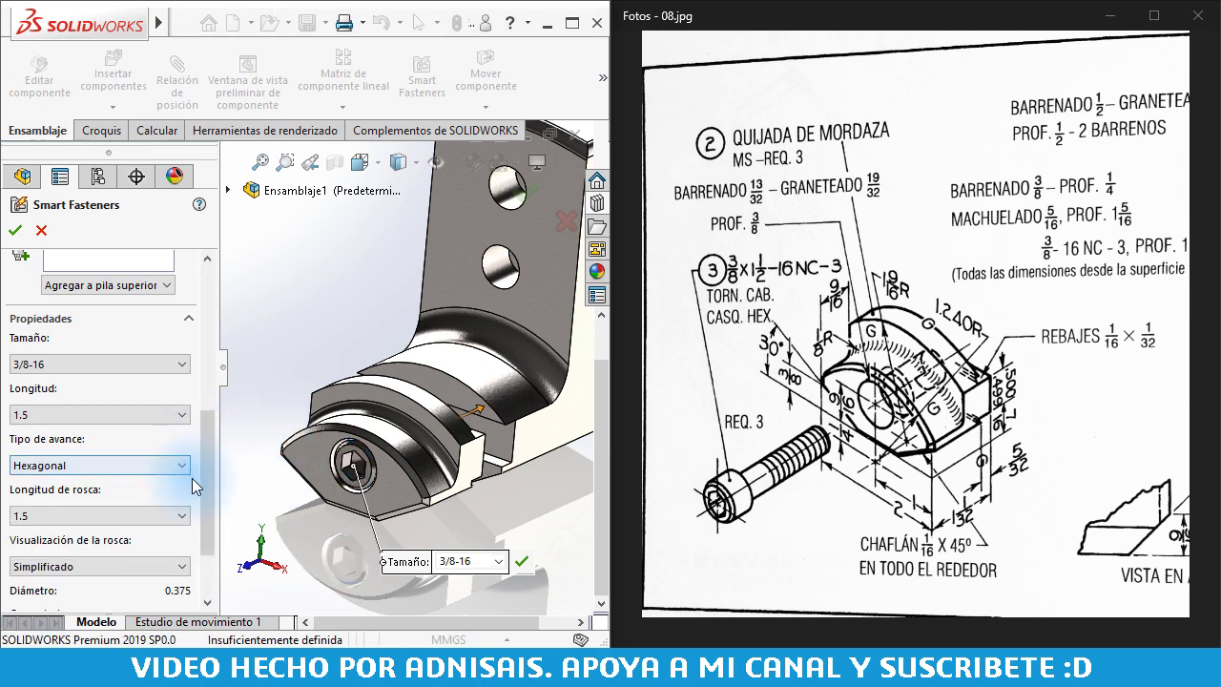
{"action": "left_click_drag", "start_coordinate": [203, 472], "coordinate": [202, 505]}
{"action": "left_click", "coordinate": [183, 499]}
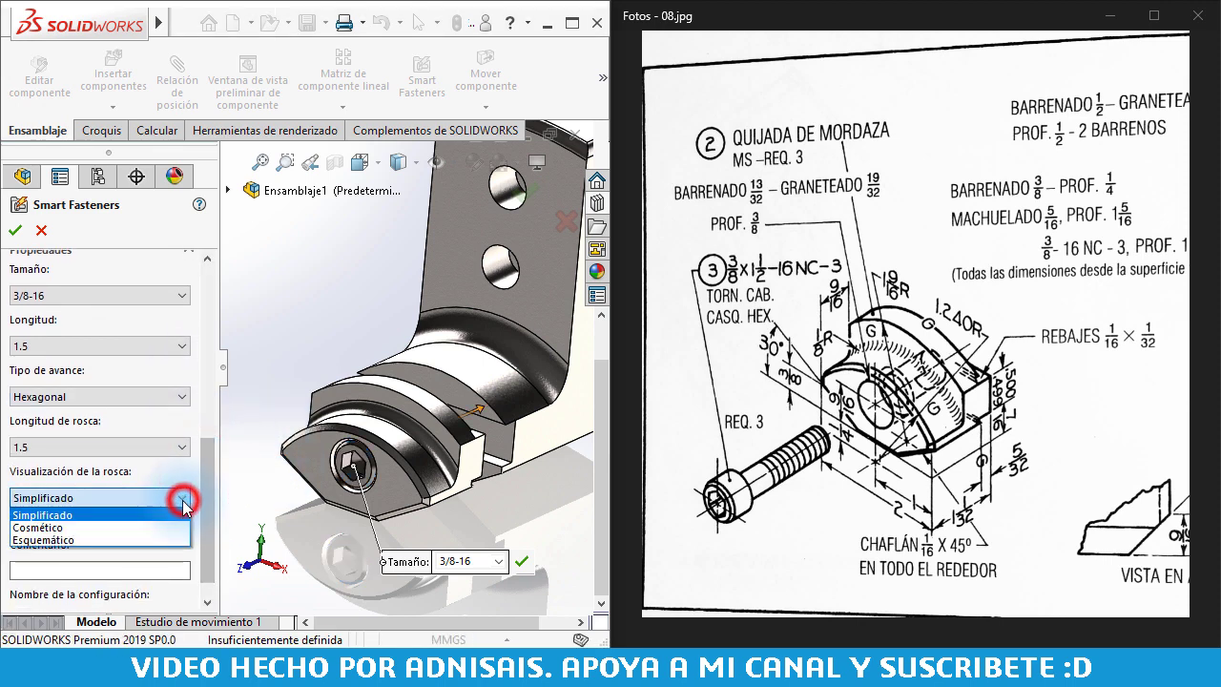
{"action": "left_click", "coordinate": [147, 540]}
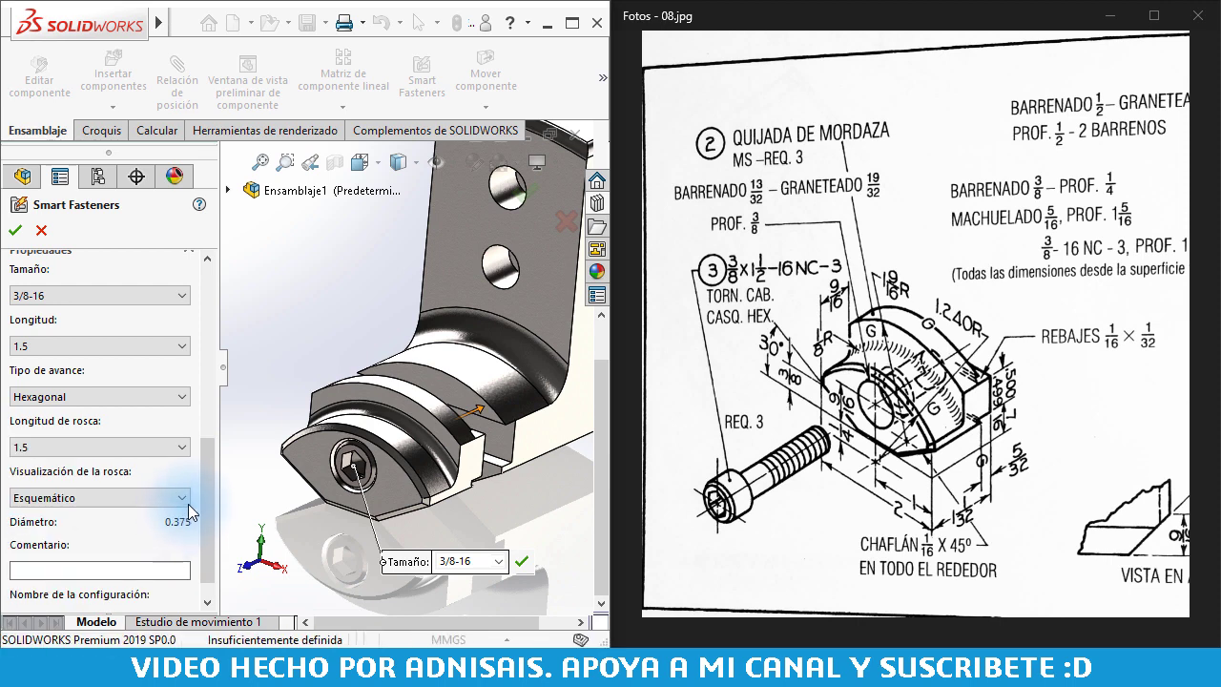
{"action": "left_click_drag", "start_coordinate": [208, 483], "coordinate": [207, 505]}
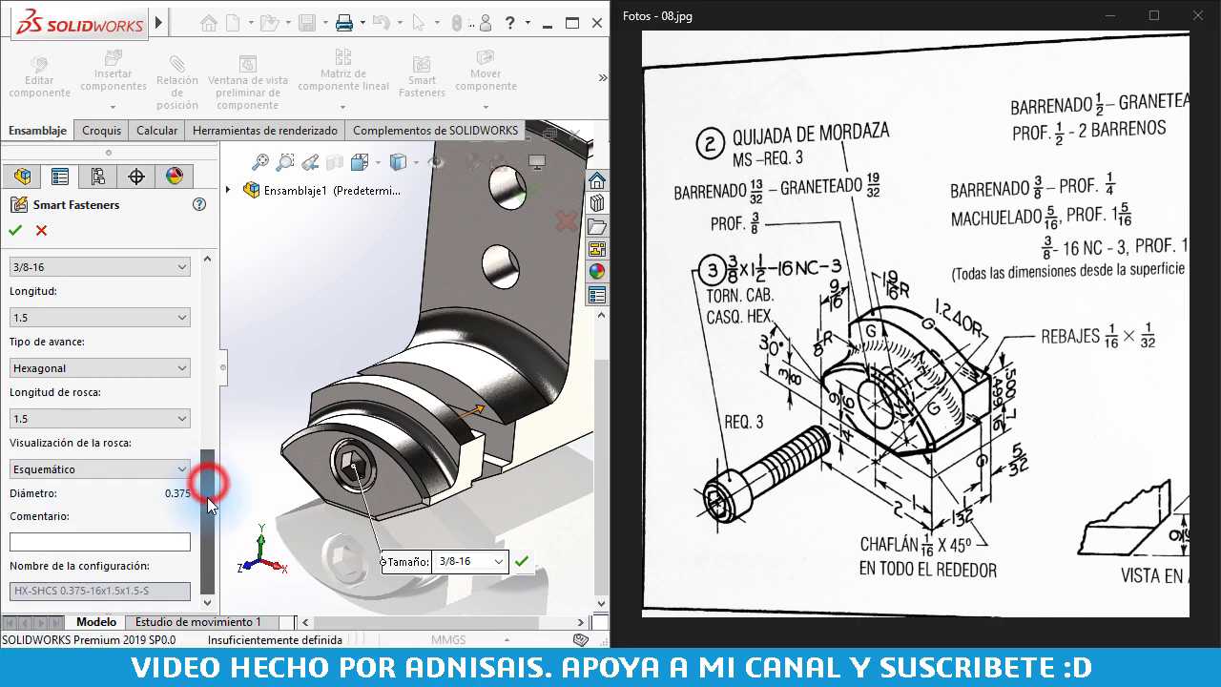
{"action": "left_click", "coordinate": [16, 231]}
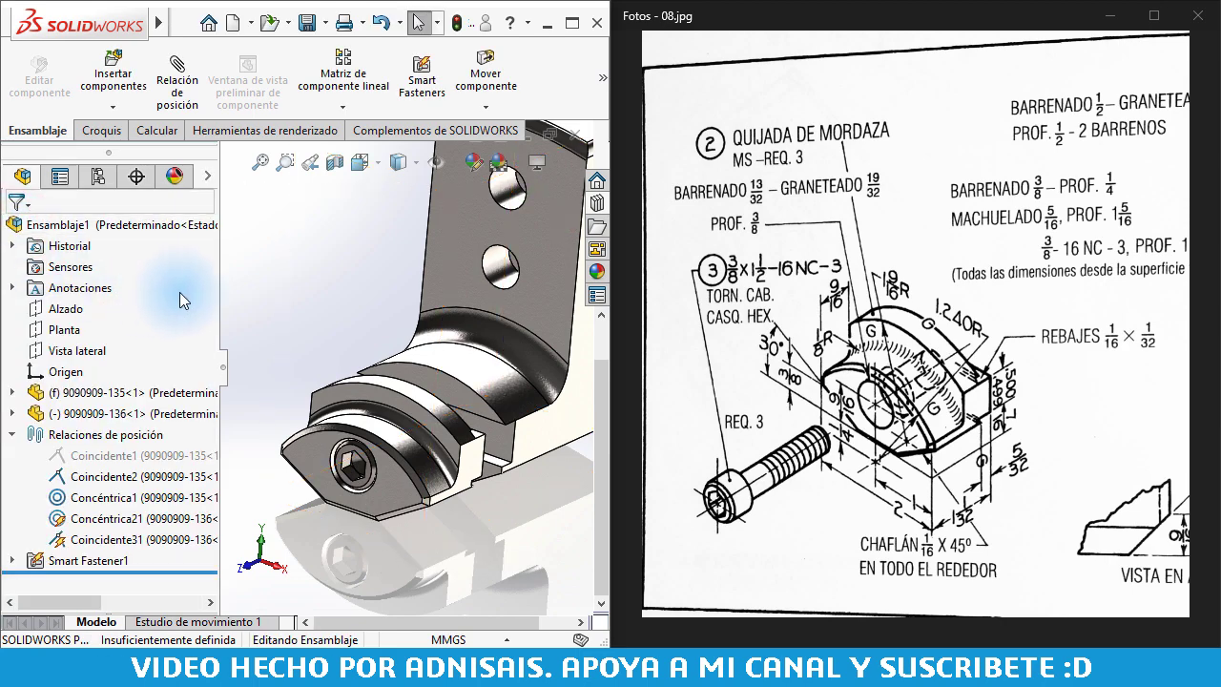
Apply a section view cut along the side plane through the screw
{"action": "left_click", "coordinate": [264, 290]}
{"action": "middle_click_drag", "start_coordinate": [384, 408], "coordinate": [372, 409]}
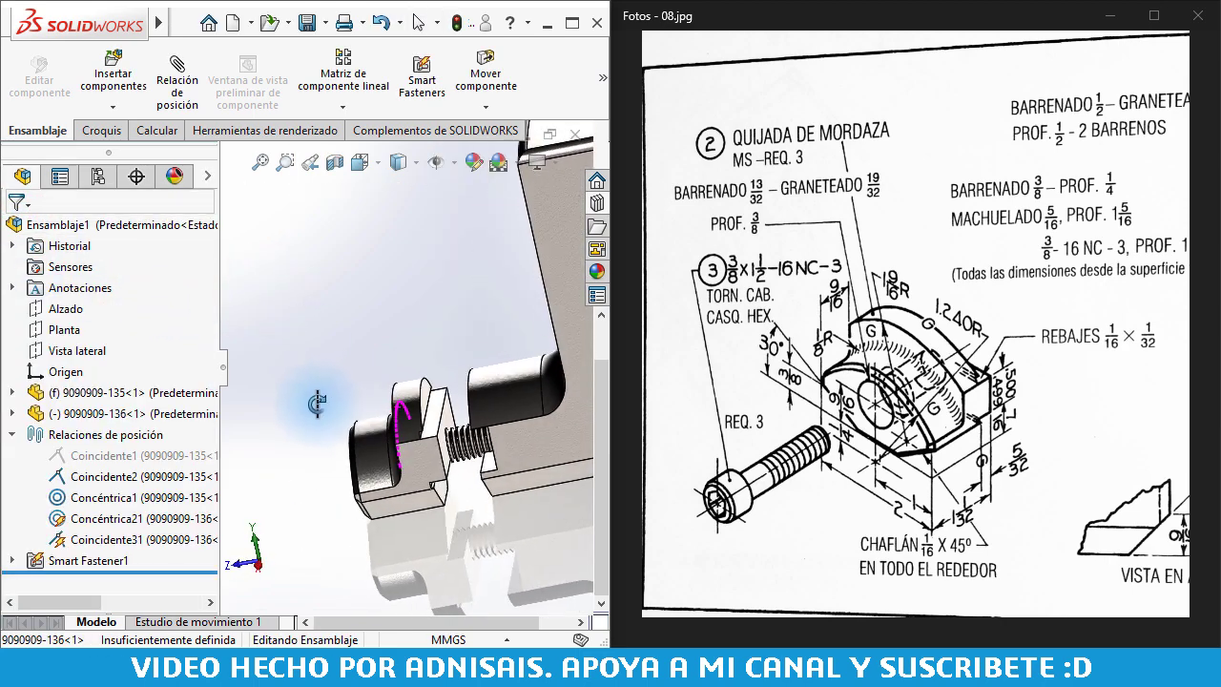
{"action": "scroll", "coordinate": [355, 467], "scroll_direction": "down", "scroll_amount": 3}
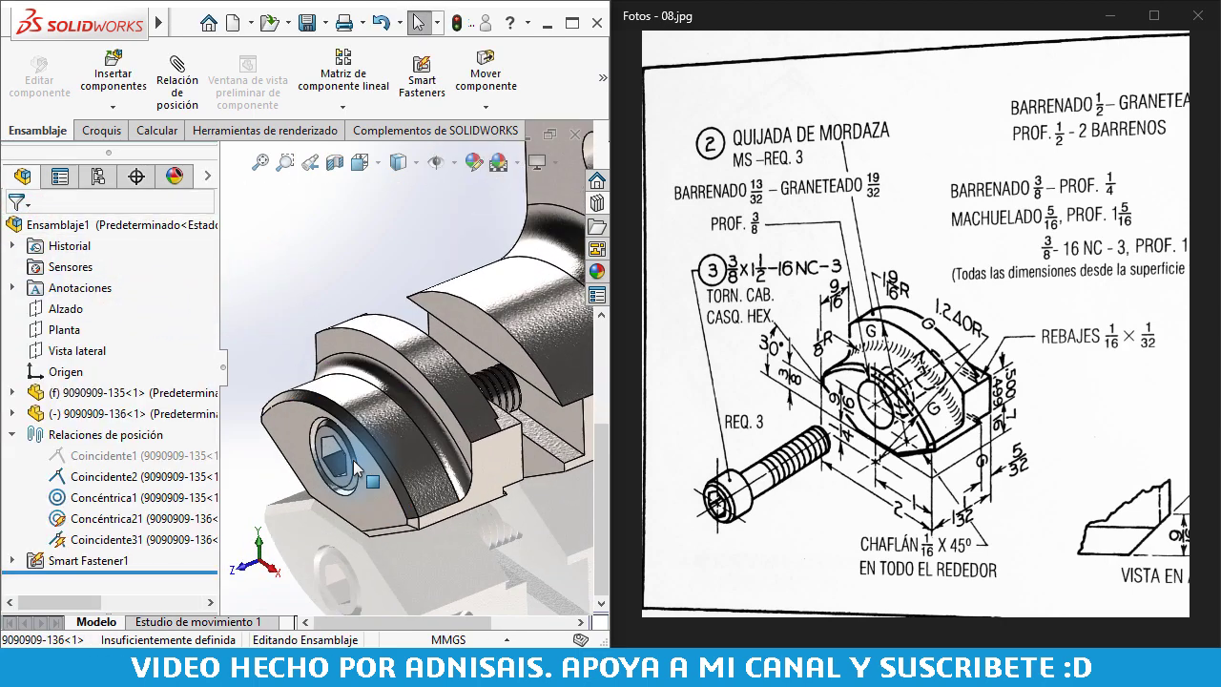
{"action": "left_click", "coordinate": [339, 462]}
{"action": "left_click", "coordinate": [12, 433]}
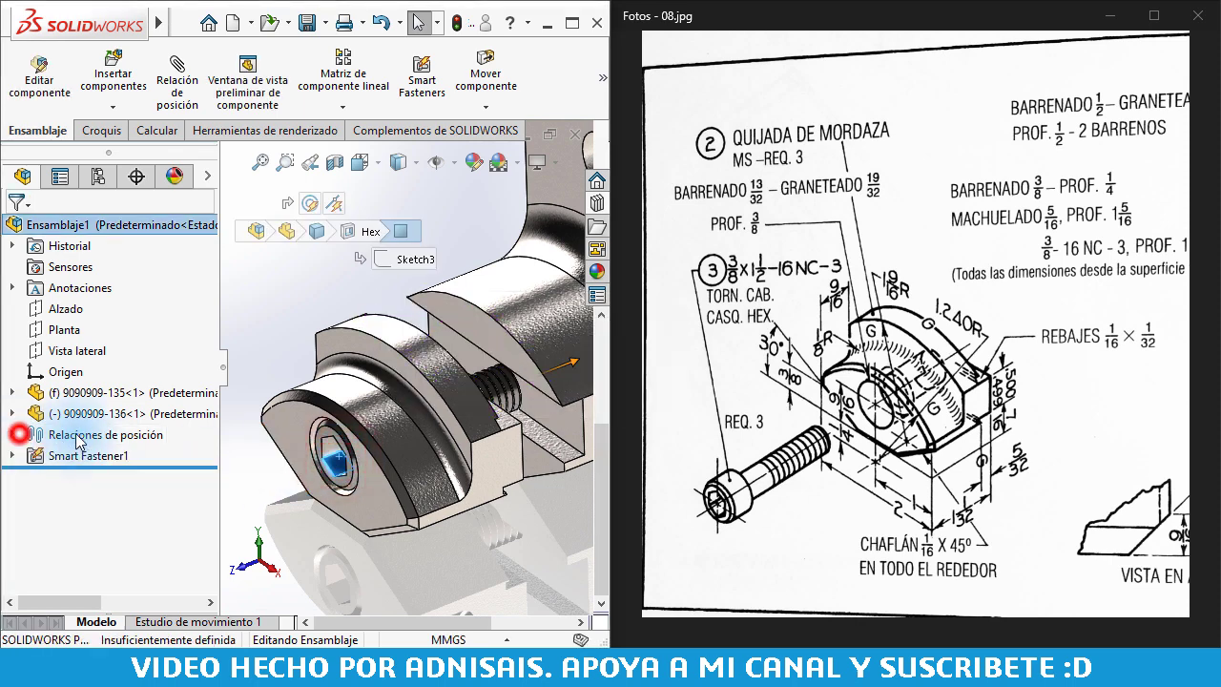
{"action": "left_click", "coordinate": [269, 335]}
{"action": "left_click", "coordinate": [335, 168]}
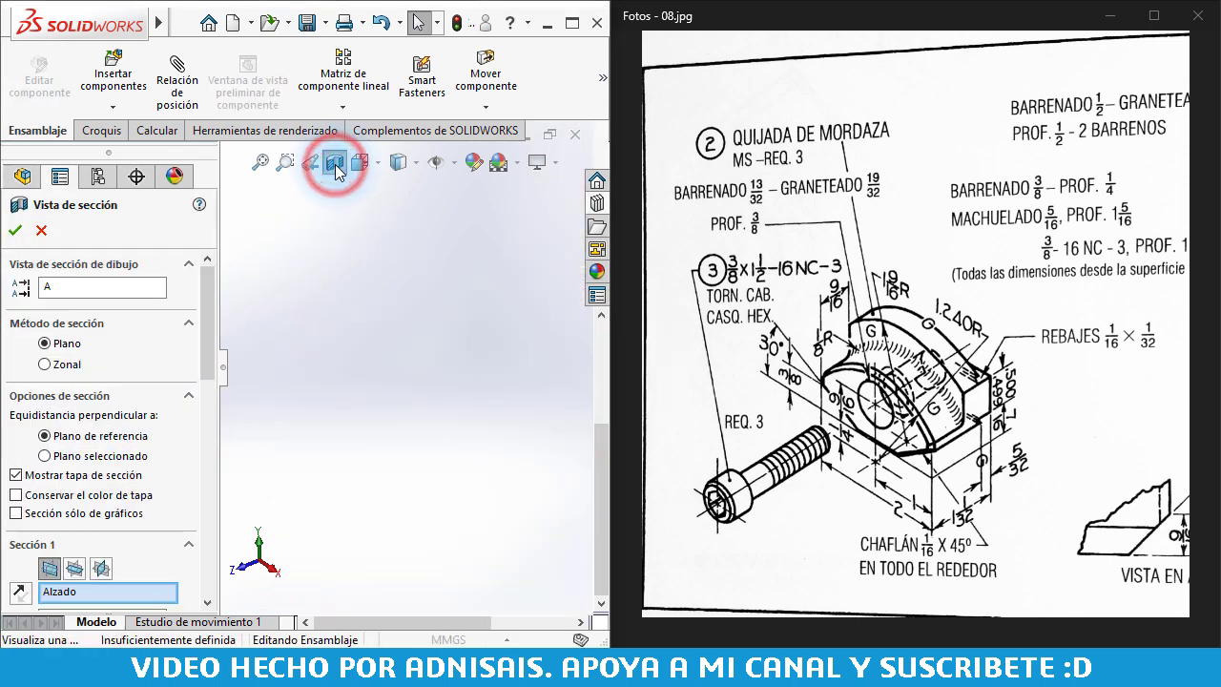
{"action": "left_click", "coordinate": [99, 568]}
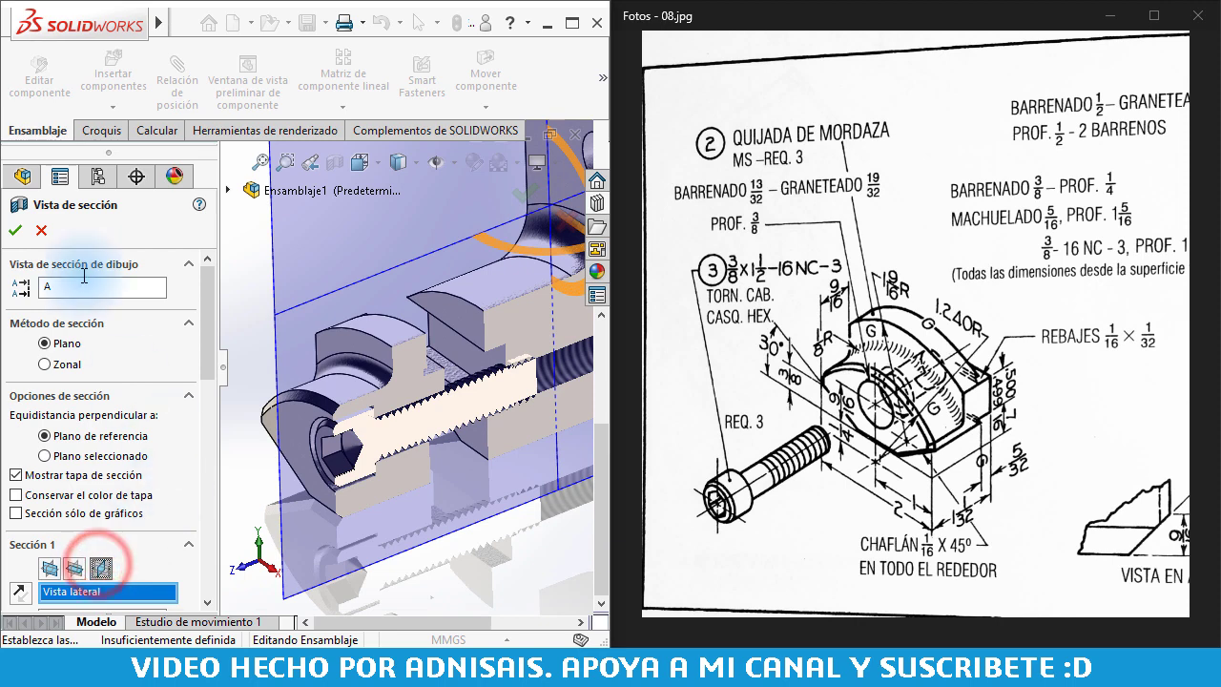
{"action": "left_click", "coordinate": [14, 229]}
{"action": "mouse_move", "coordinate": [495, 374]}
{"action": "middle_mouse_down"}
{"action": "mouse_move", "coordinate": [527, 323]}
{"action": "mouse_move", "coordinate": [515, 299]}
{"action": "middle_mouse_up"}
{"action": "mouse_move", "coordinate": [329, 319]}
{"action": "left_mouse_down"}
{"action": "mouse_move", "coordinate": [391, 315]}
{"action": "mouse_move", "coordinate": [329, 320]}
{"action": "left_mouse_up"}
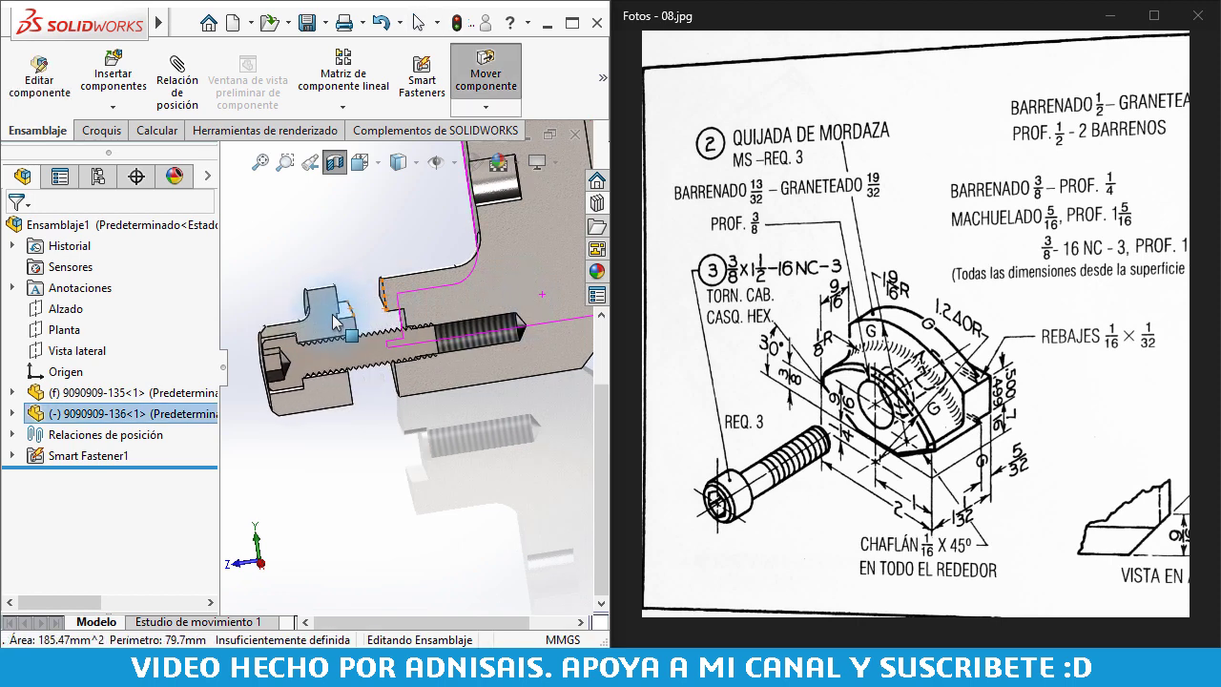
{"action": "left_click", "coordinate": [249, 240]}
Turn off the section cut and reselect Coincidente1 to restore the jaw's mated position, in isometric view
{"action": "left_click", "coordinate": [335, 164]}
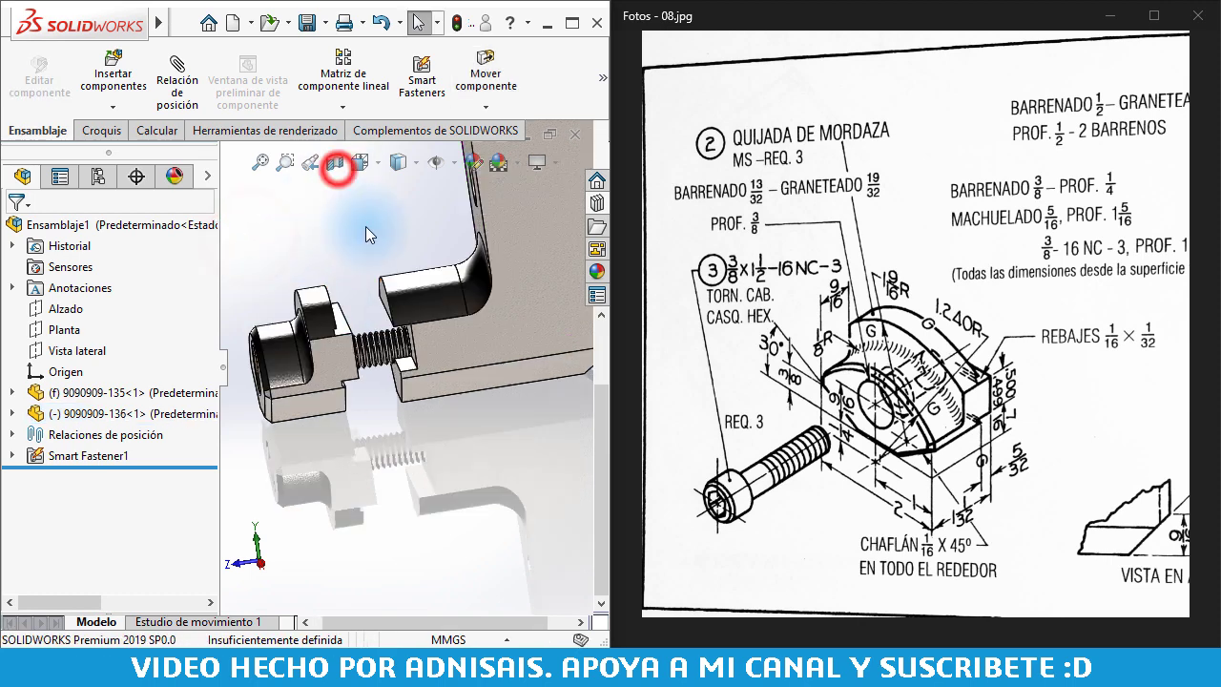
{"action": "middle_click_drag", "start_coordinate": [366, 226], "coordinate": [368, 223]}
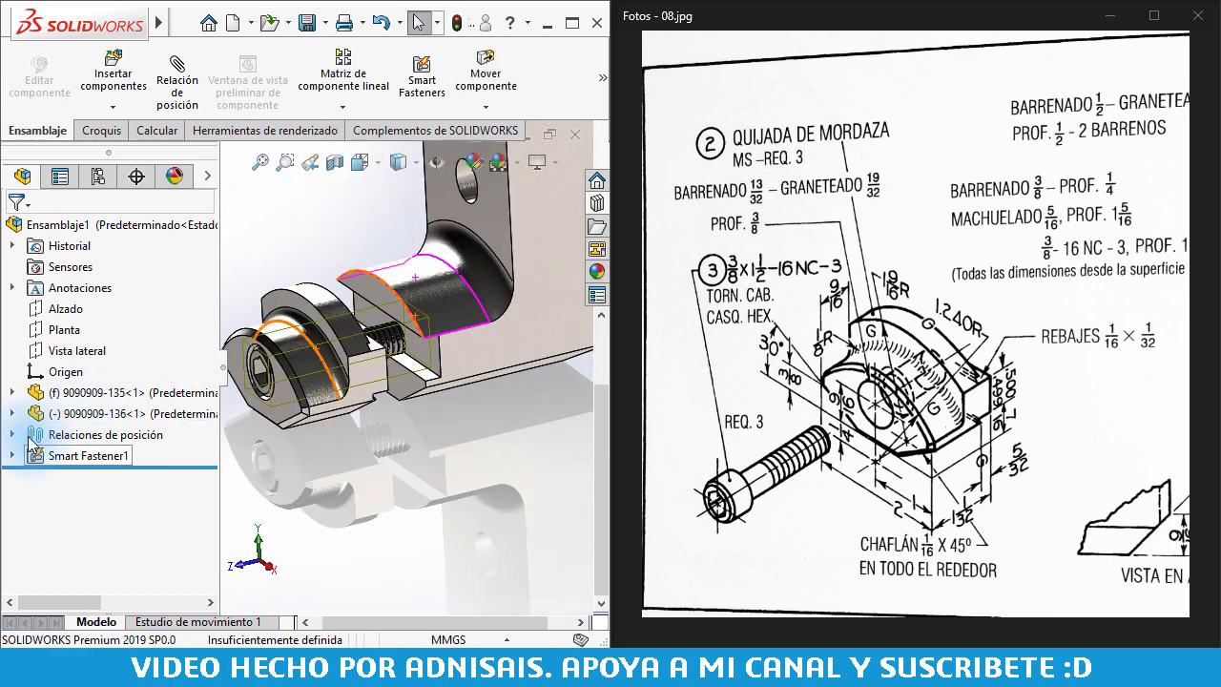
{"action": "left_click", "coordinate": [13, 434]}
{"action": "left_click", "coordinate": [59, 456]}
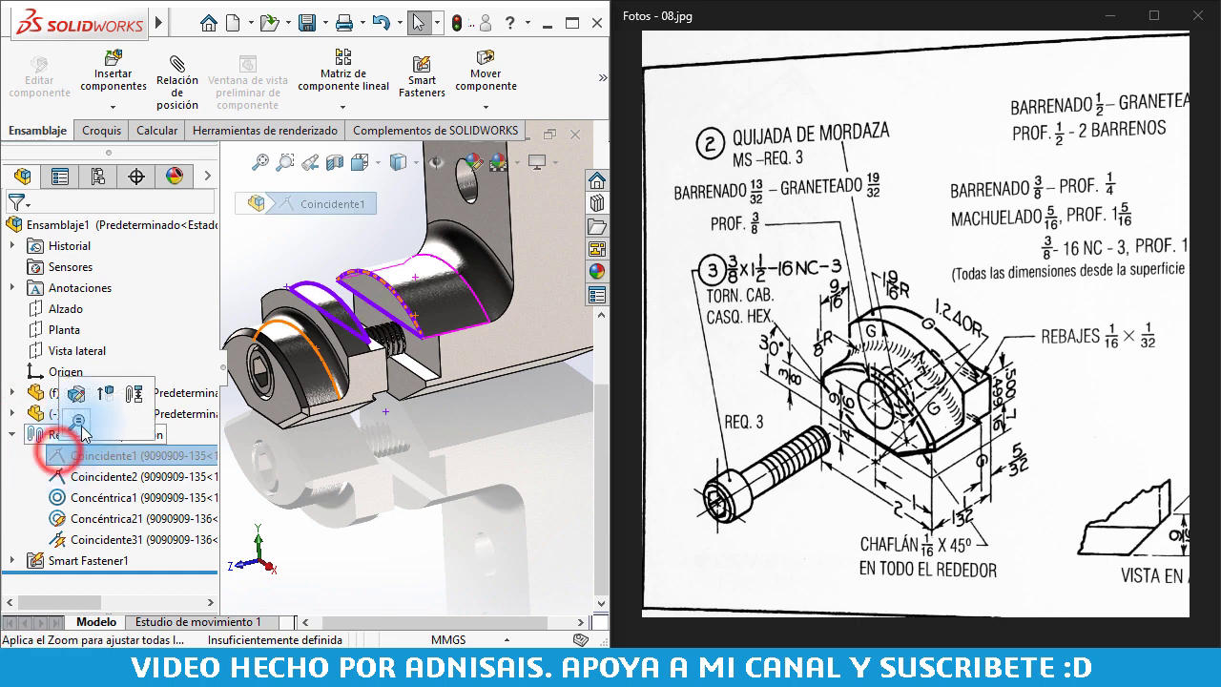
{"action": "middle_click_drag", "start_coordinate": [374, 464], "coordinate": [392, 240]}
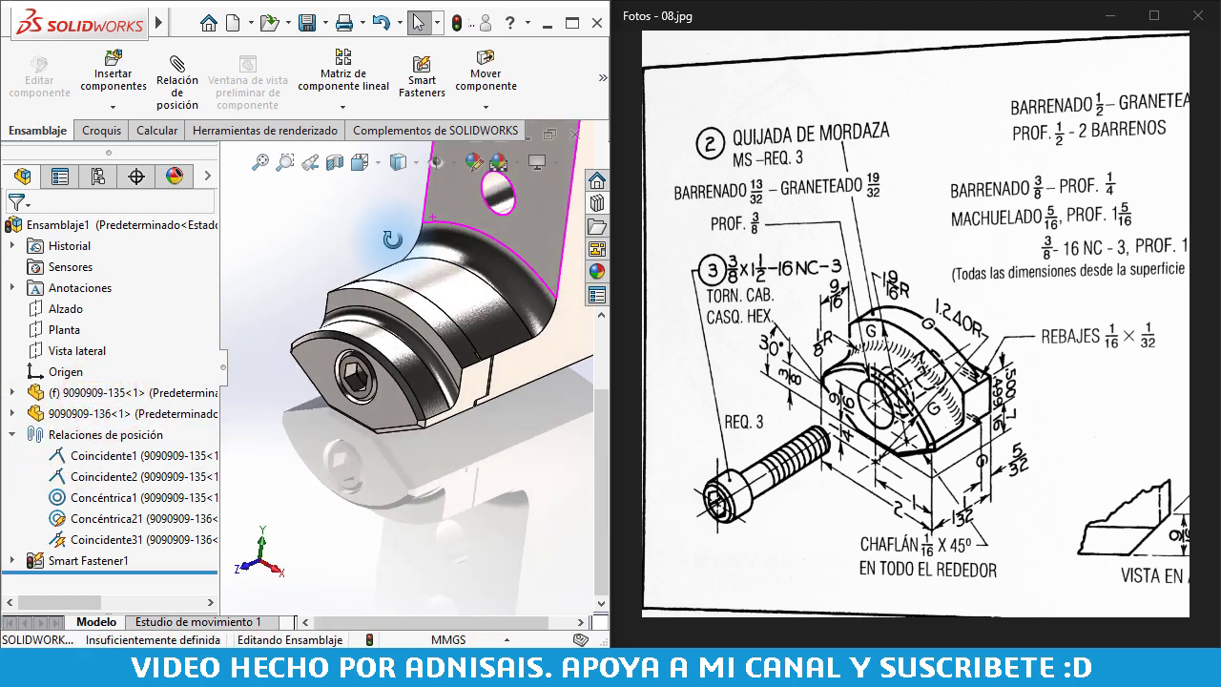
{"action": "key", "text": "ctrl+7"}
{"action": "left_click", "coordinate": [331, 252]}
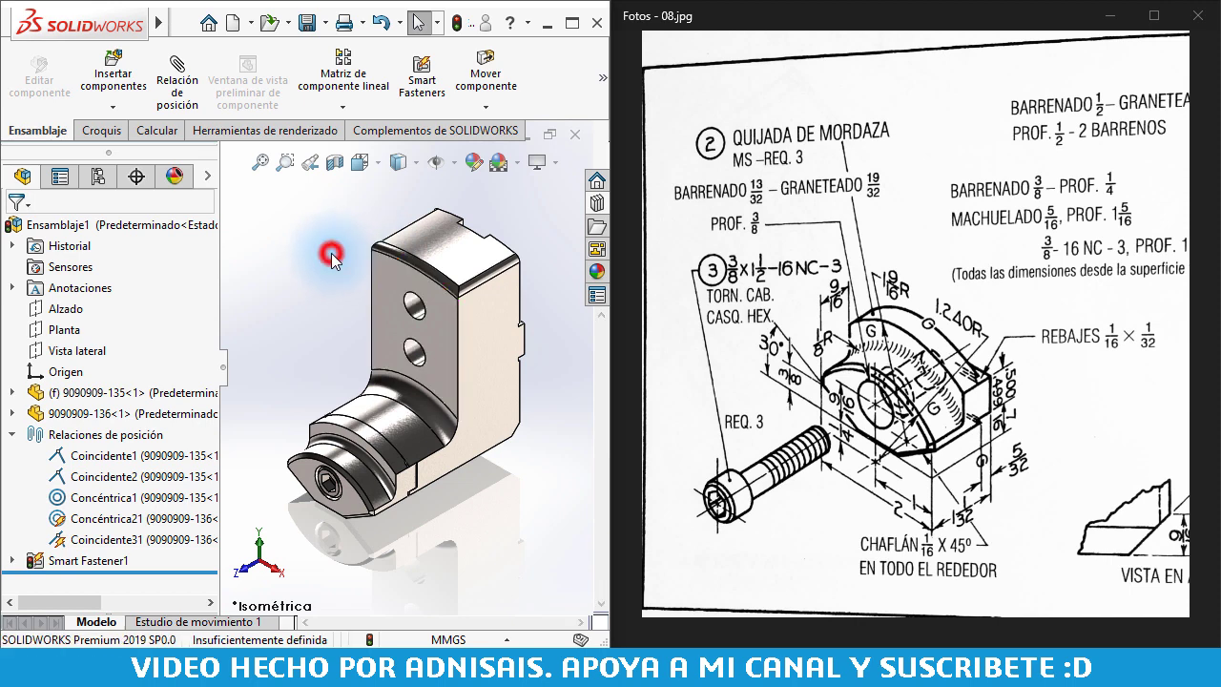
{"action": "left_click", "coordinate": [306, 29]}
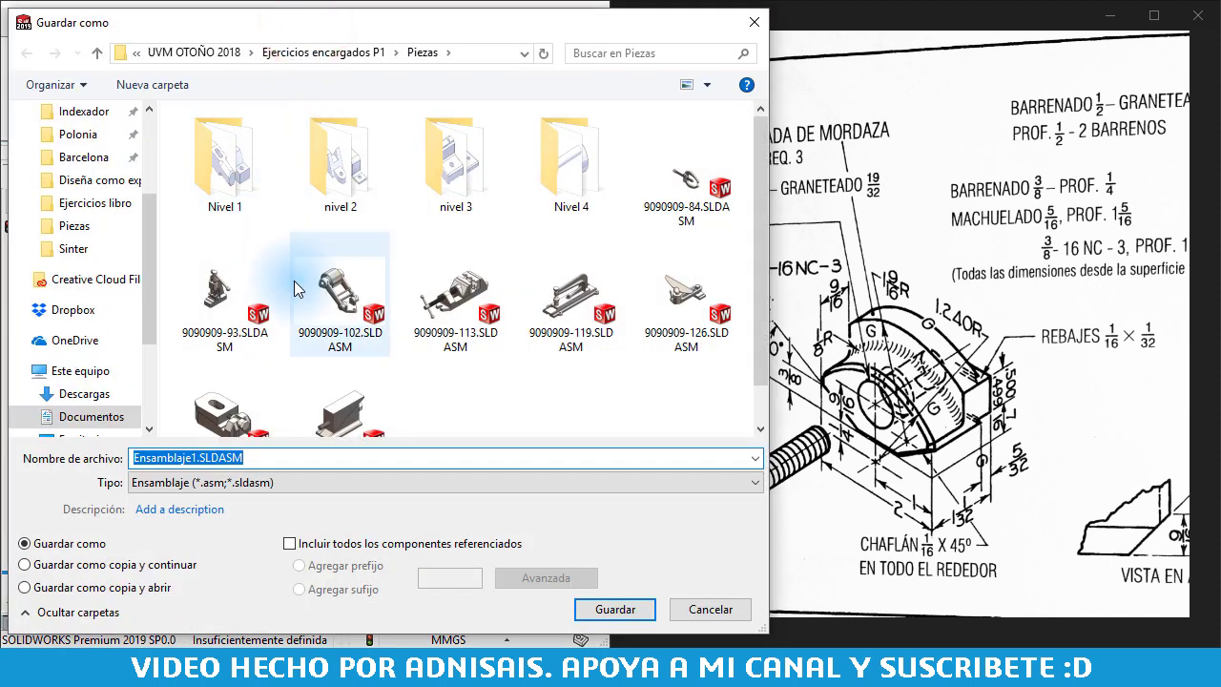
{"action": "type", "text": "090909-1"}
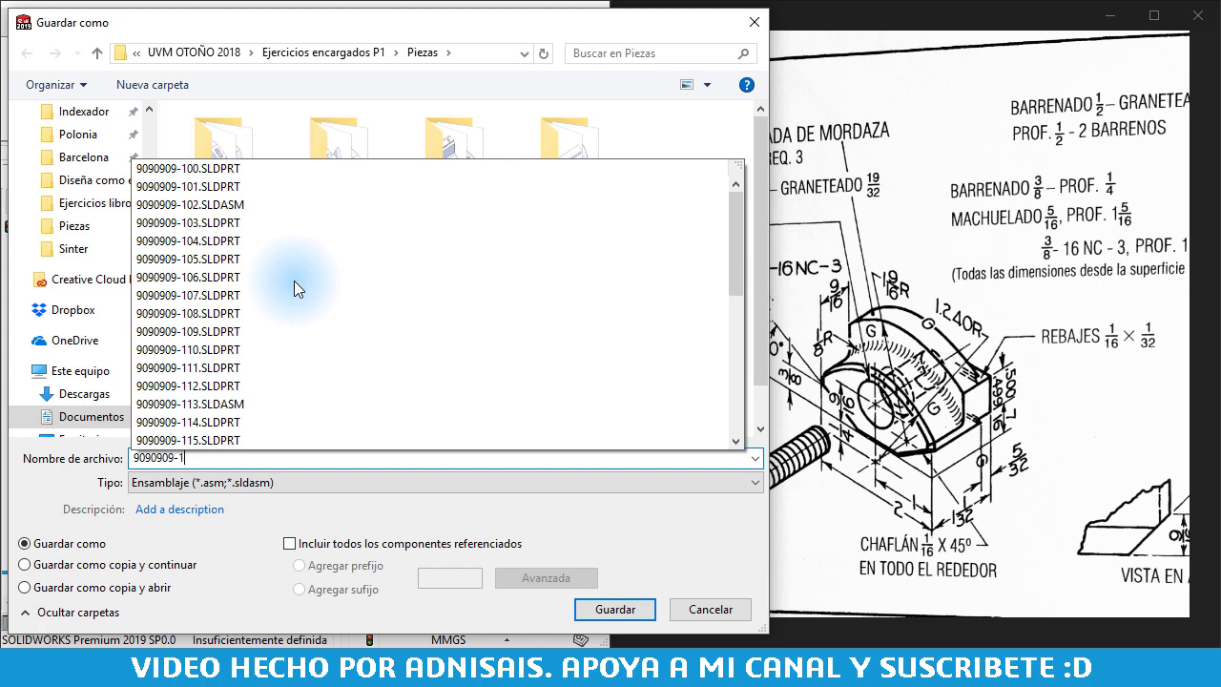
{"action": "type", "text": "3"}
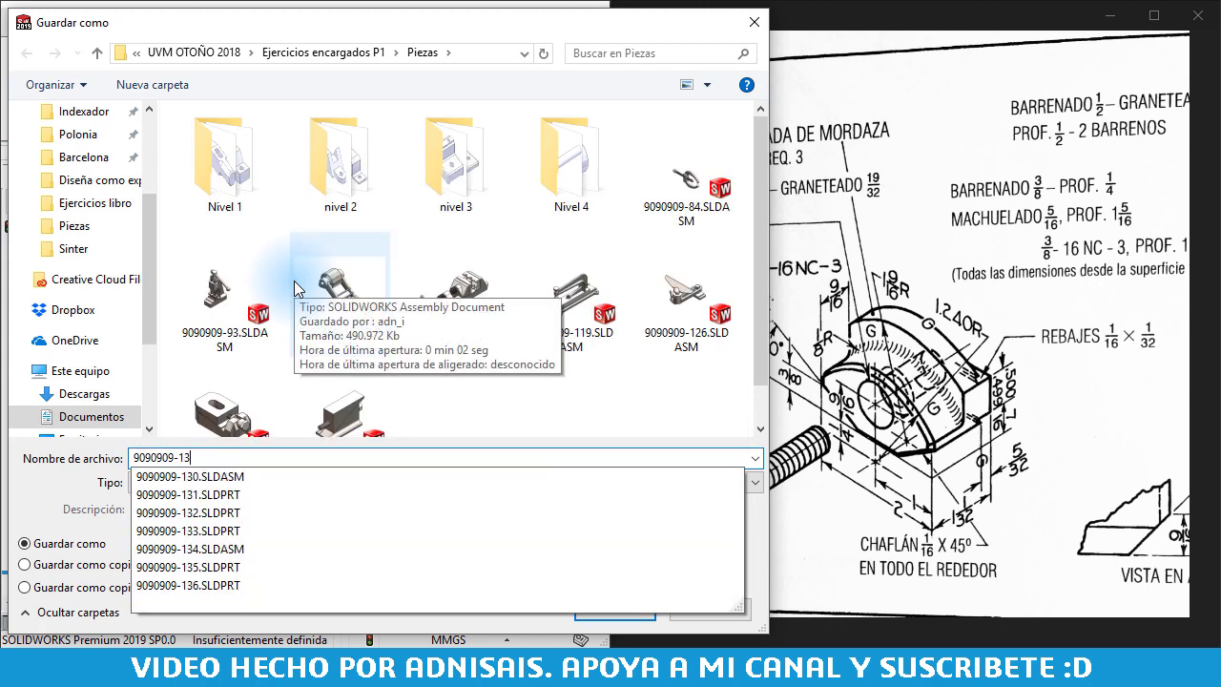
{"action": "type", "text": "7"}
{"action": "key", "text": "Return"}
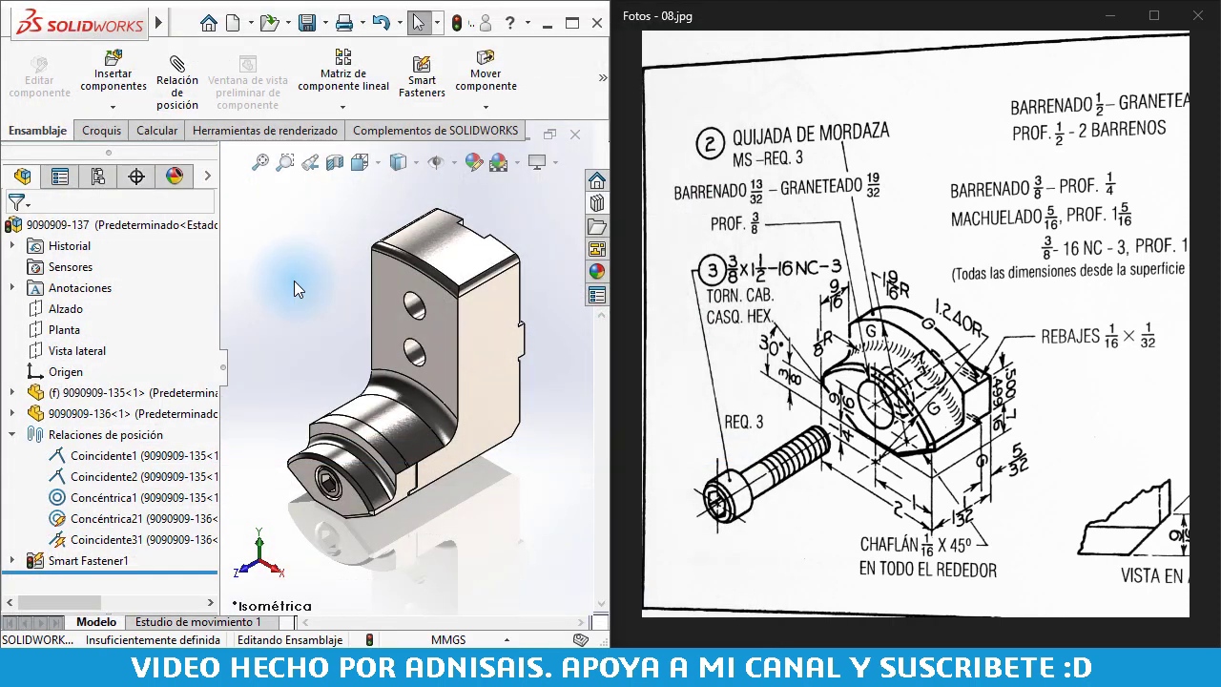
{"action": "left_click", "coordinate": [839, 668]}
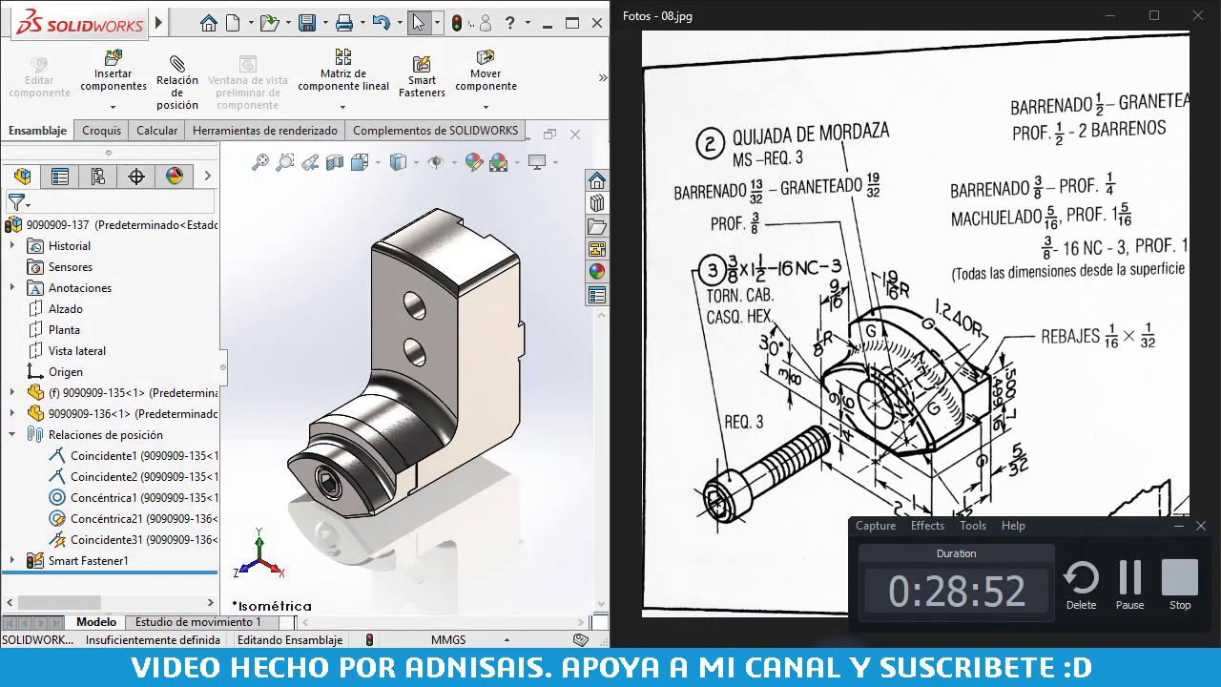